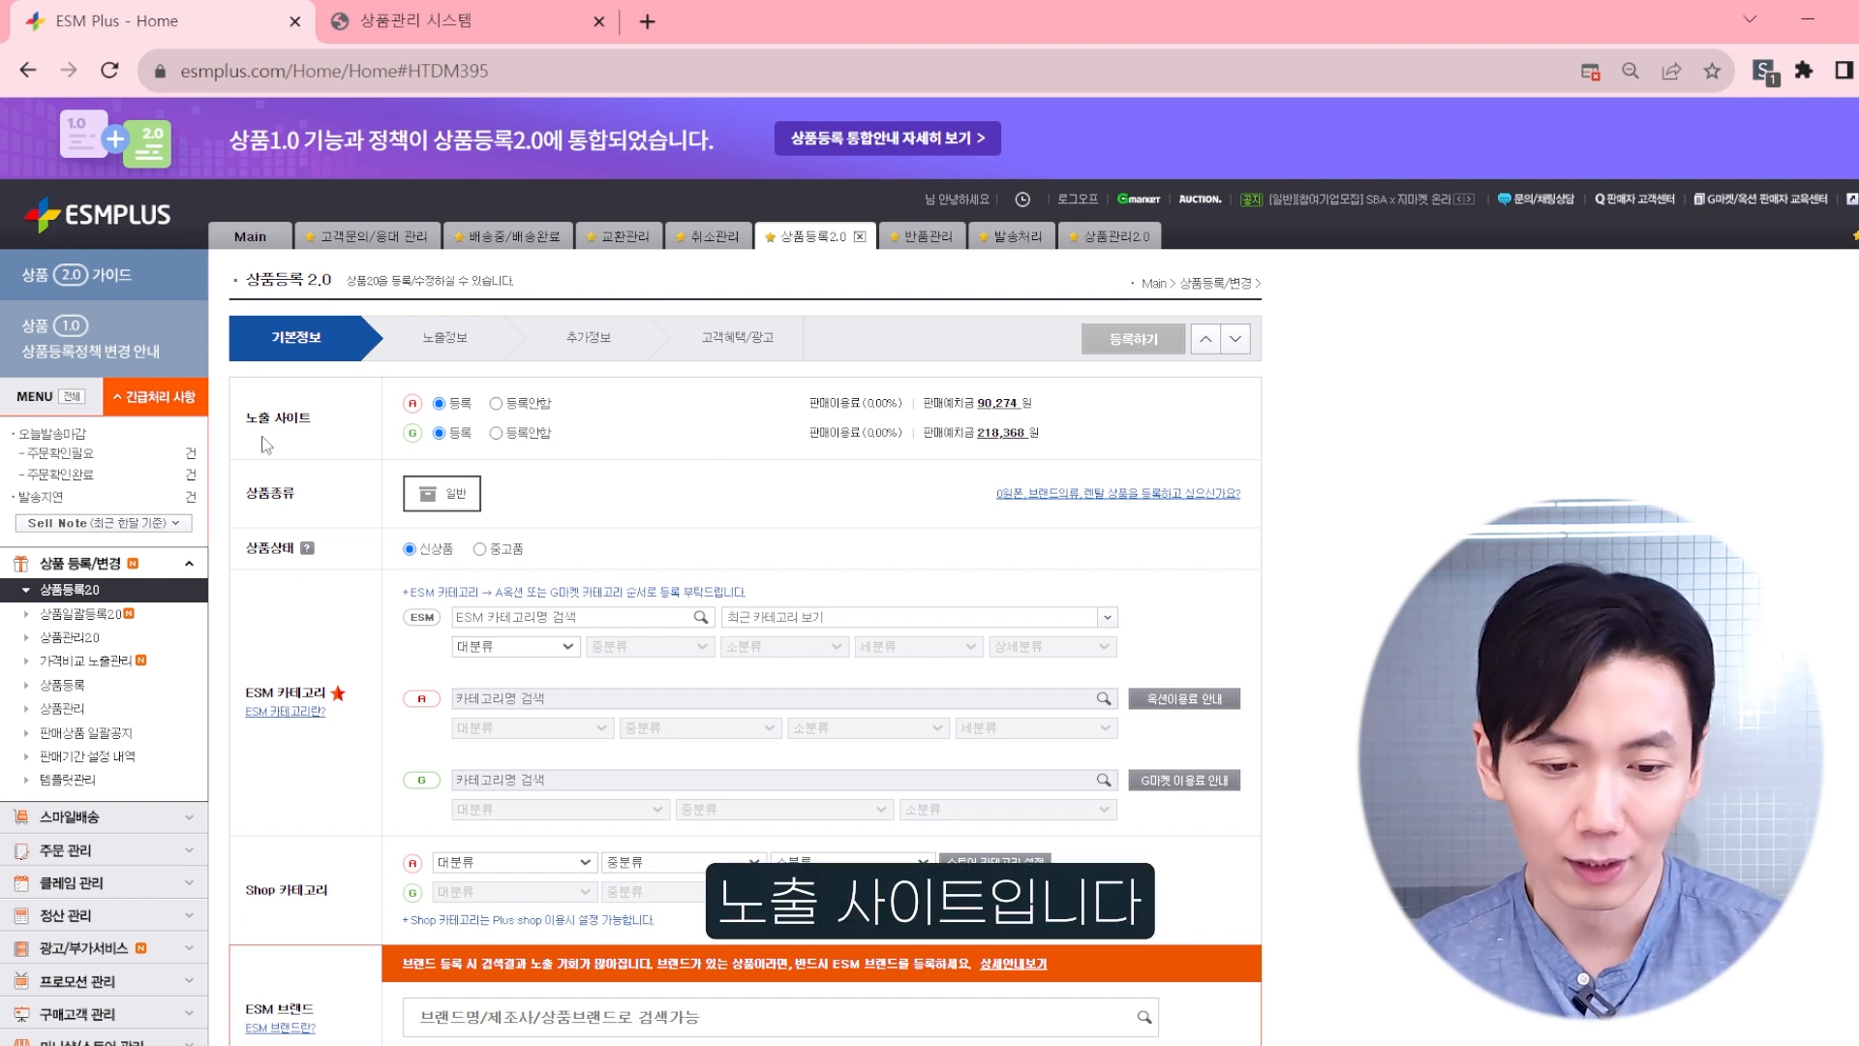
Step: Set the Auction exposure site to 등록안함 and leave Gmarket set to 등록 for the product registration
click(496, 404)
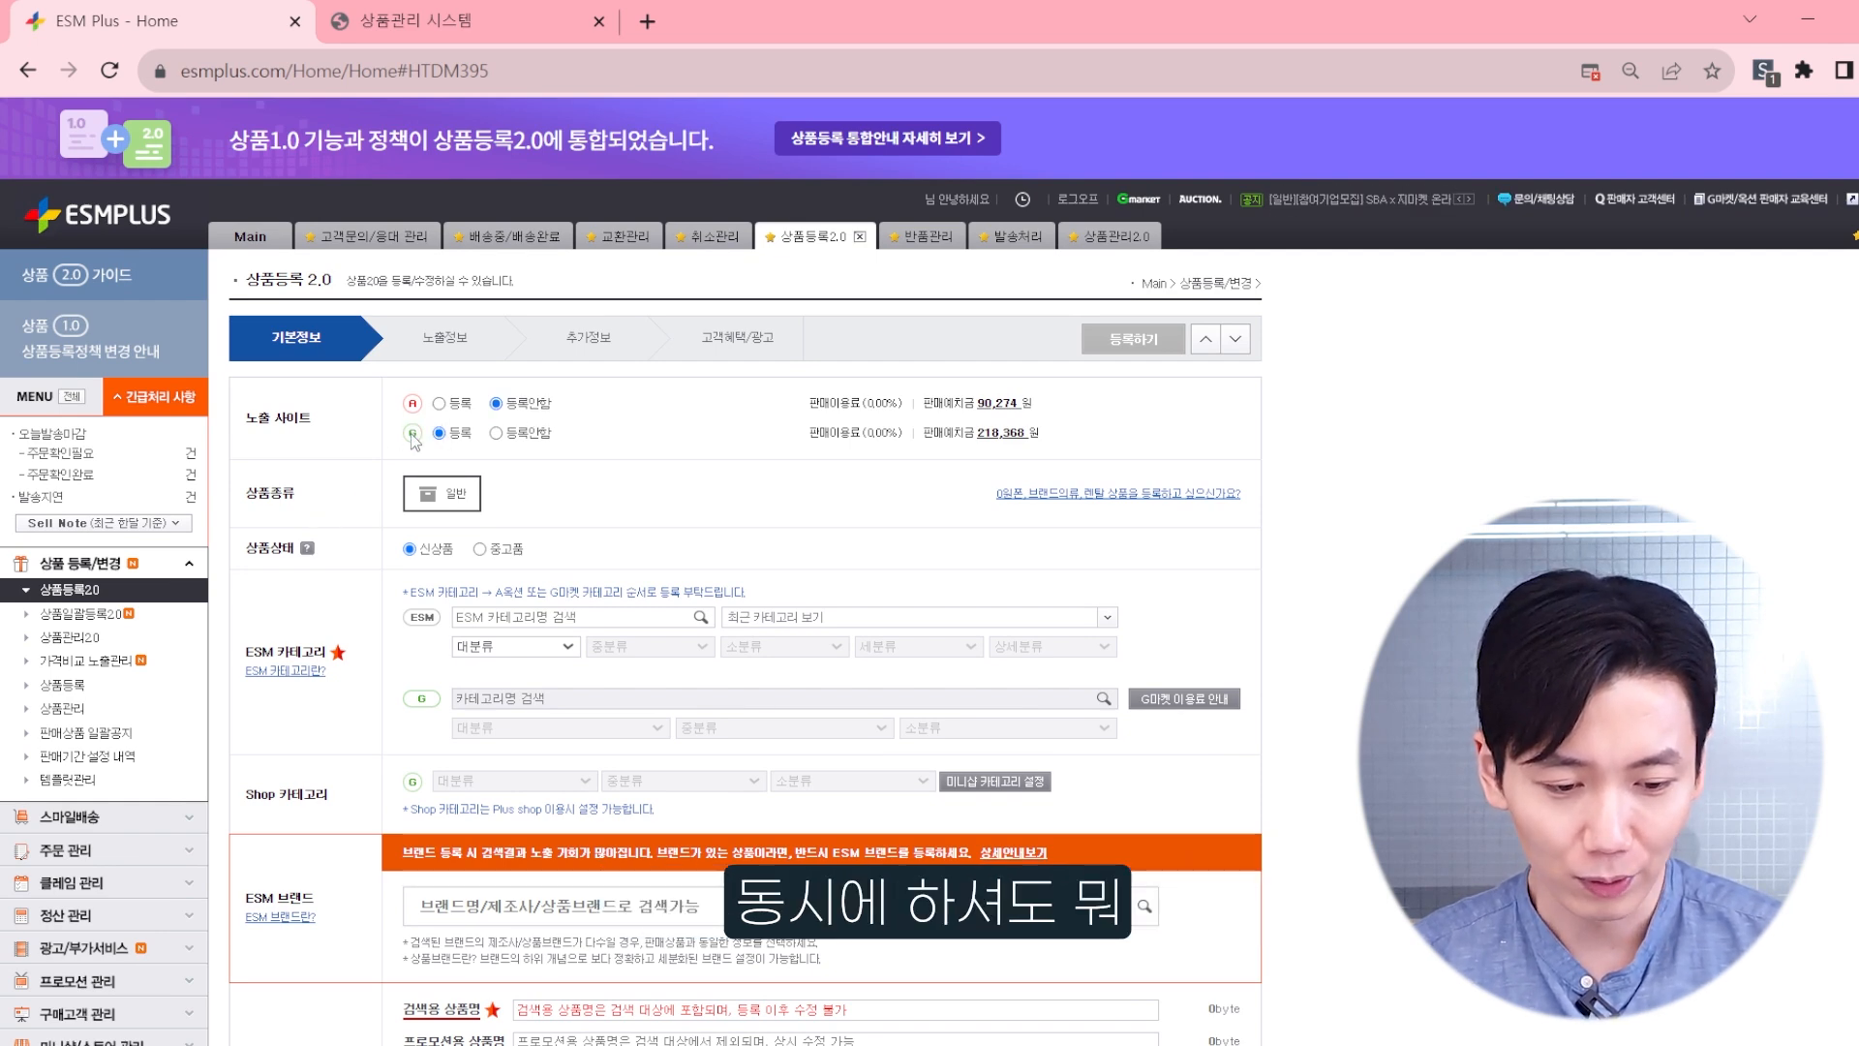
scroll(403, 461, down, 2)
scroll(387, 498, up, 2)
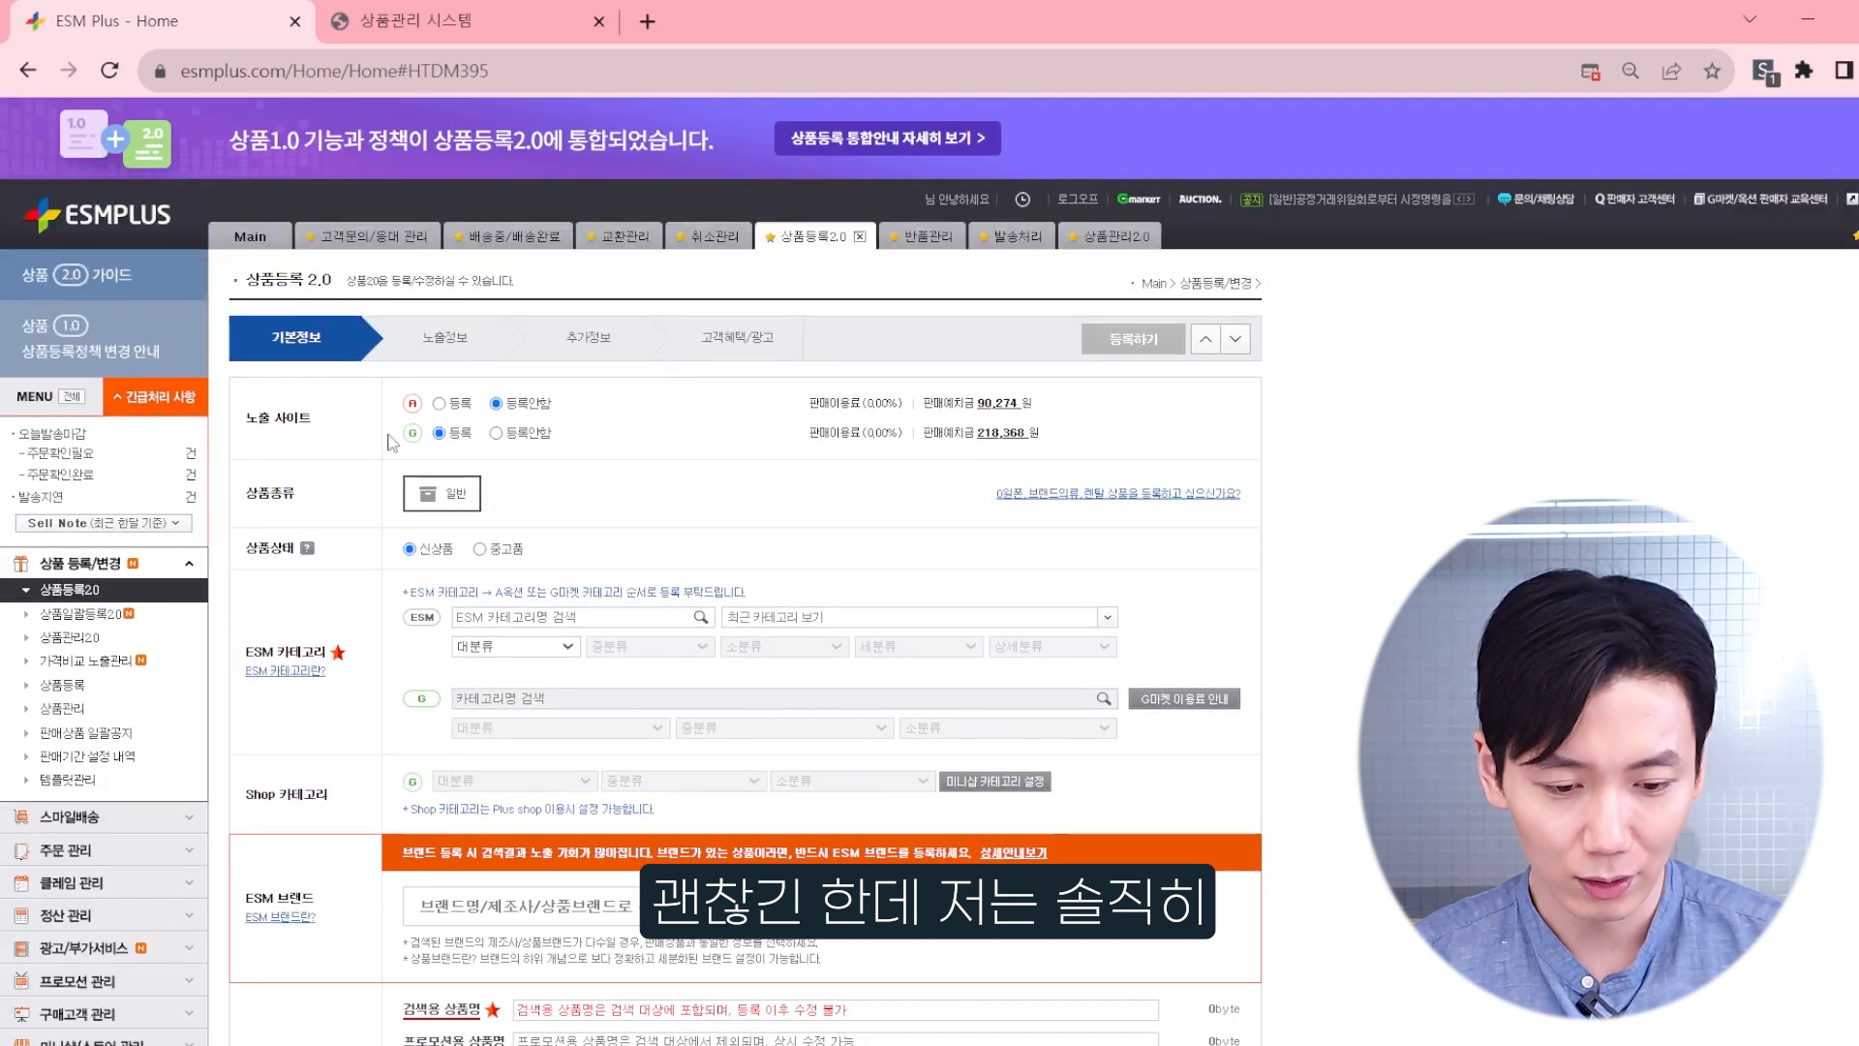
click(438, 403)
scroll(426, 416, down, 4)
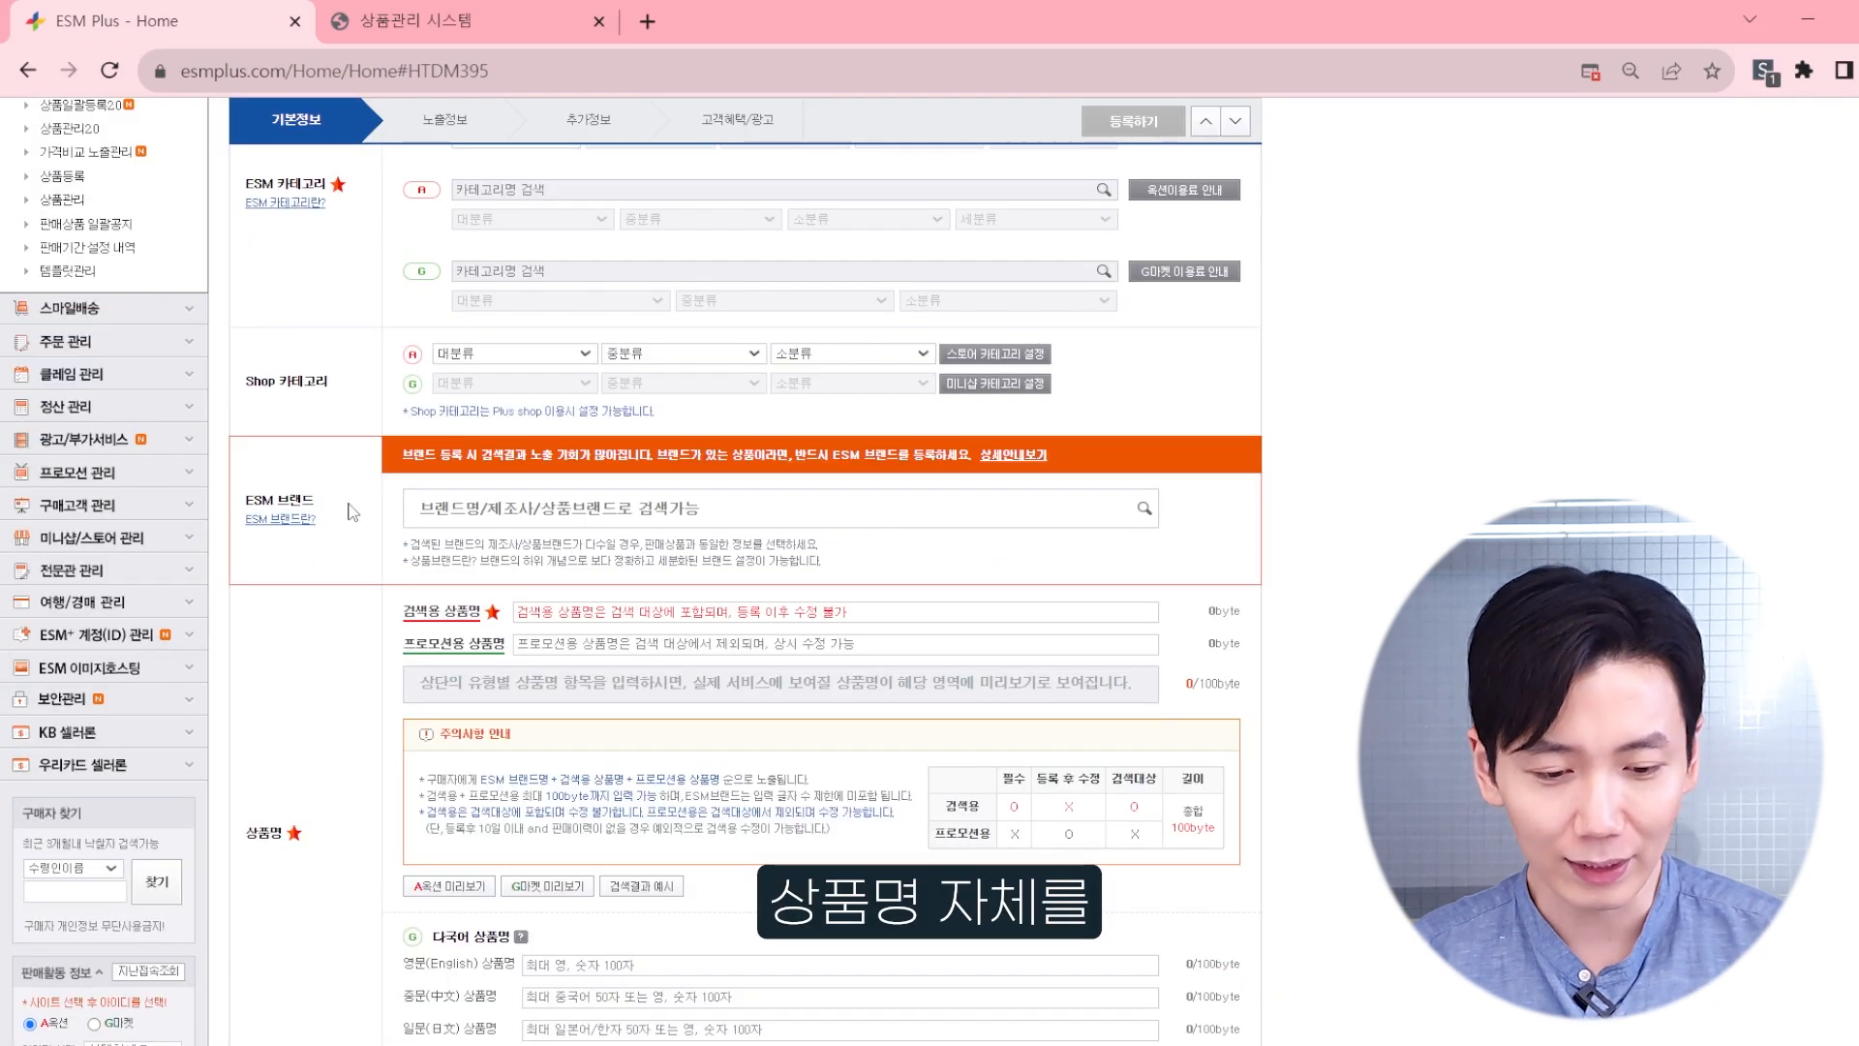
scroll(350, 512, down, 3)
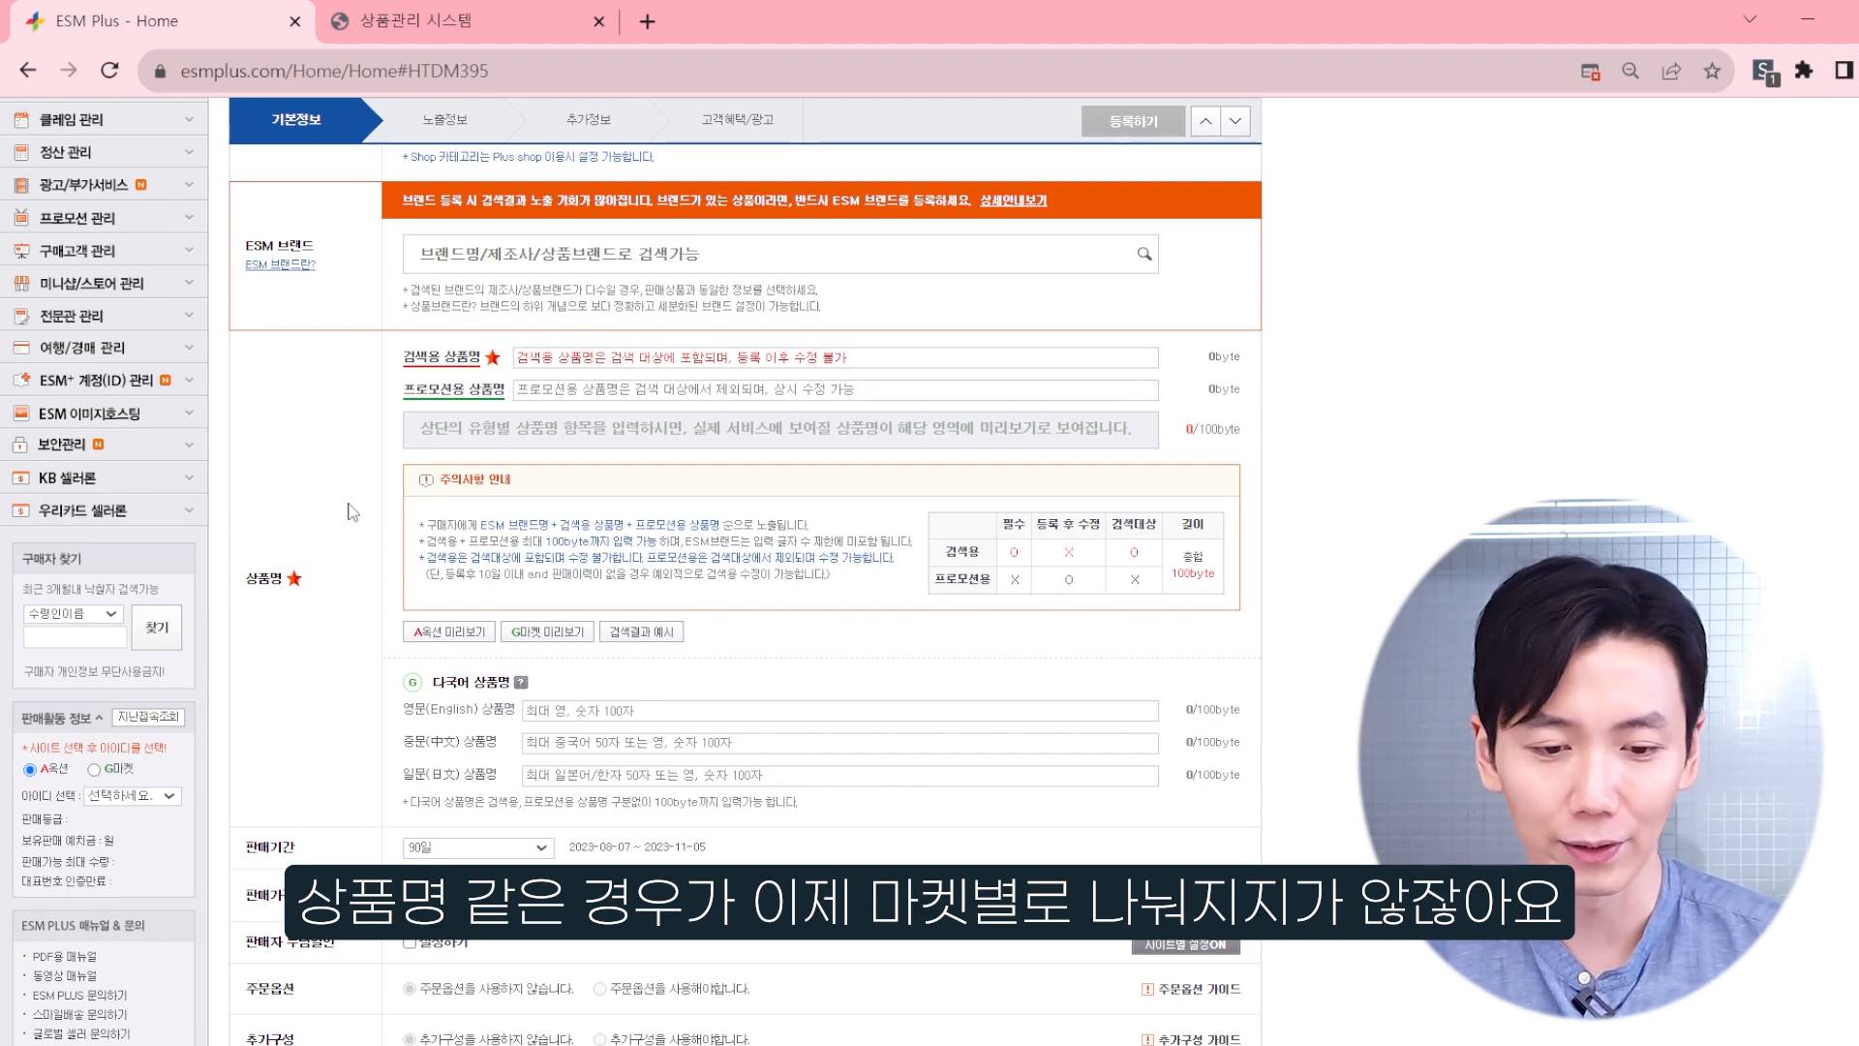
scroll(353, 512, up, 3)
scroll(368, 503, up, 5)
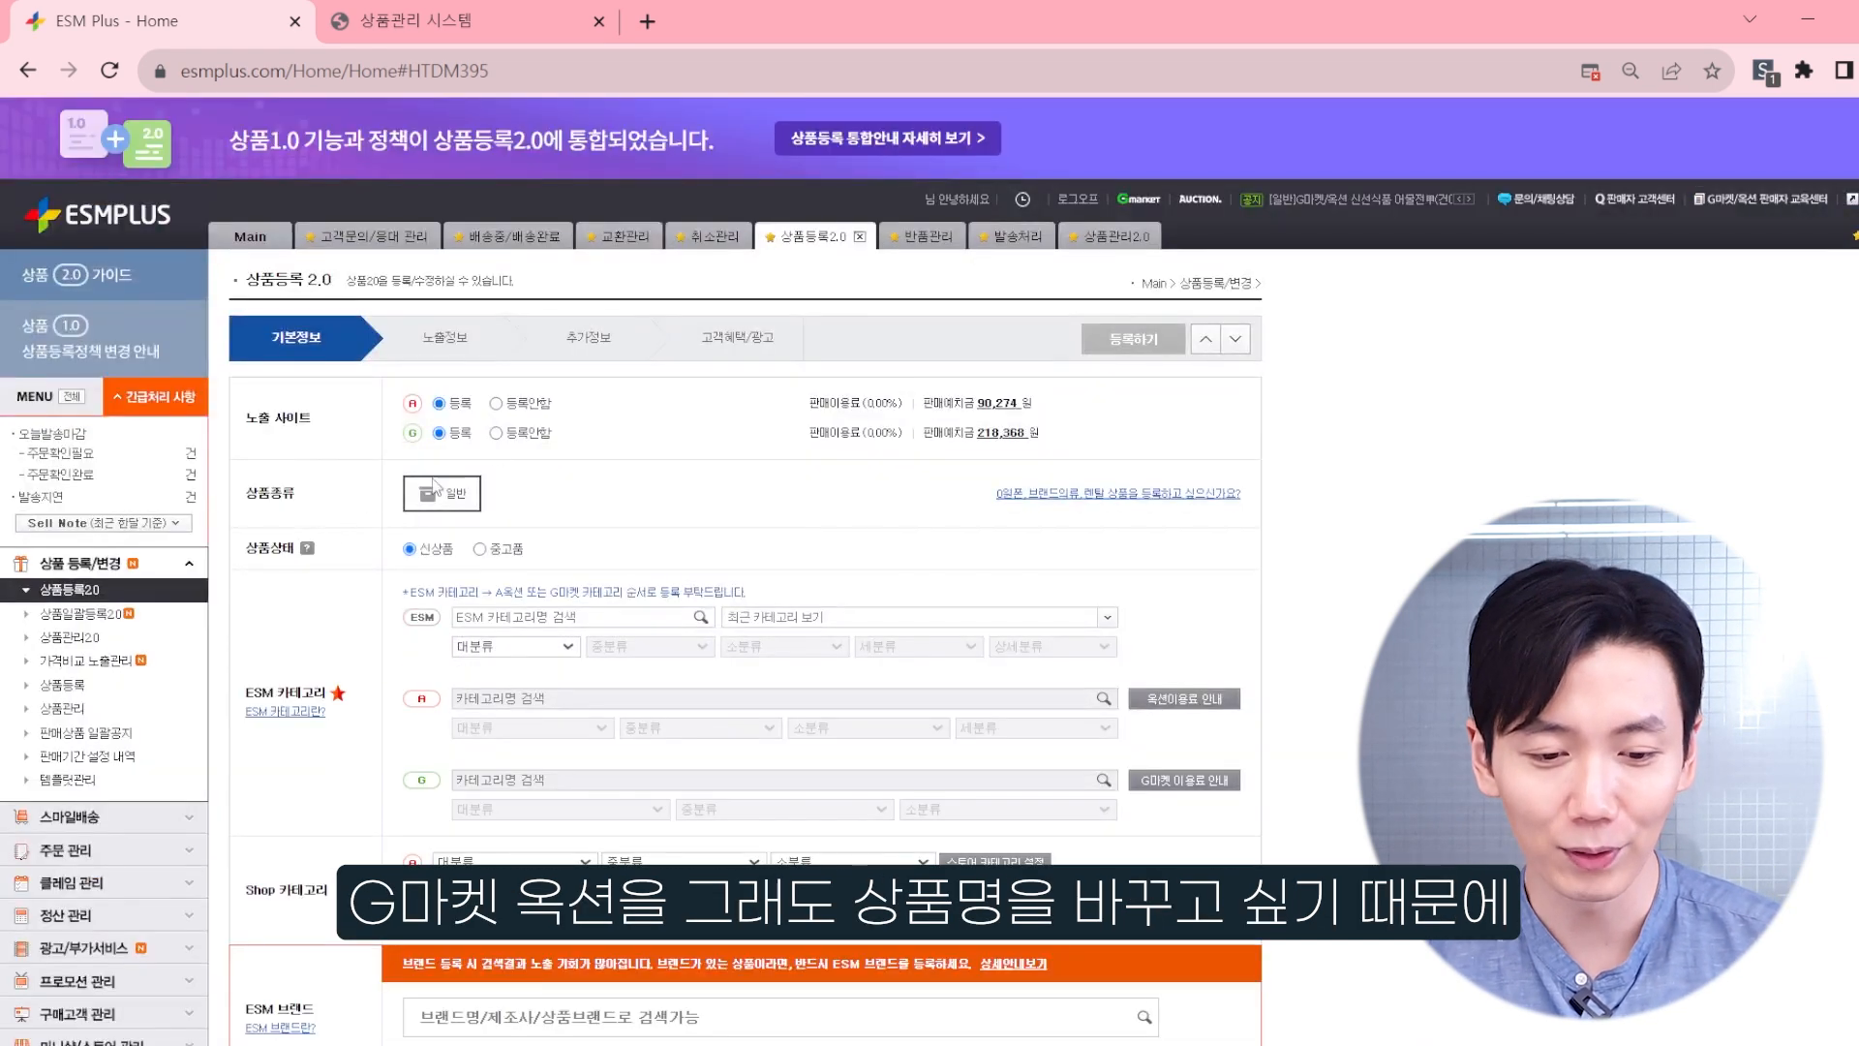
click(496, 402)
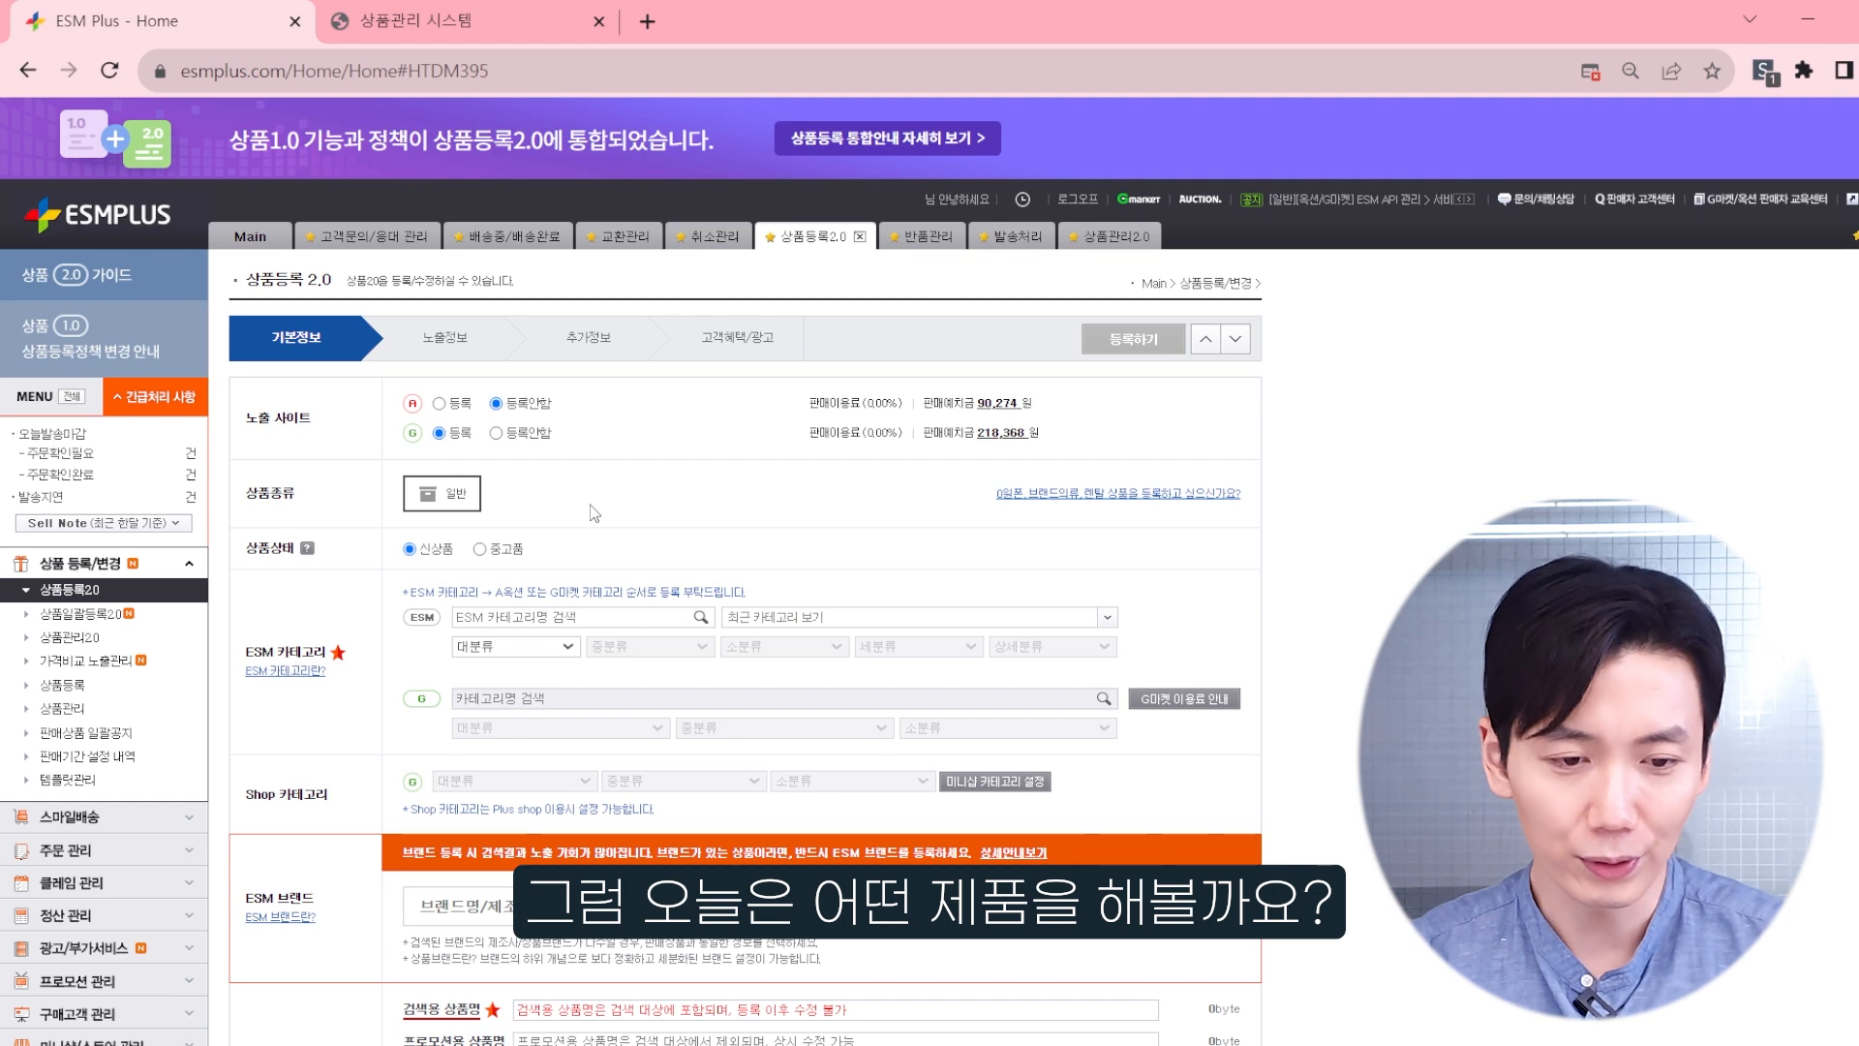
Step: Switch to the Sellporter product management page and open the product edit window for 유모차용 고리 1p
click(499, 10)
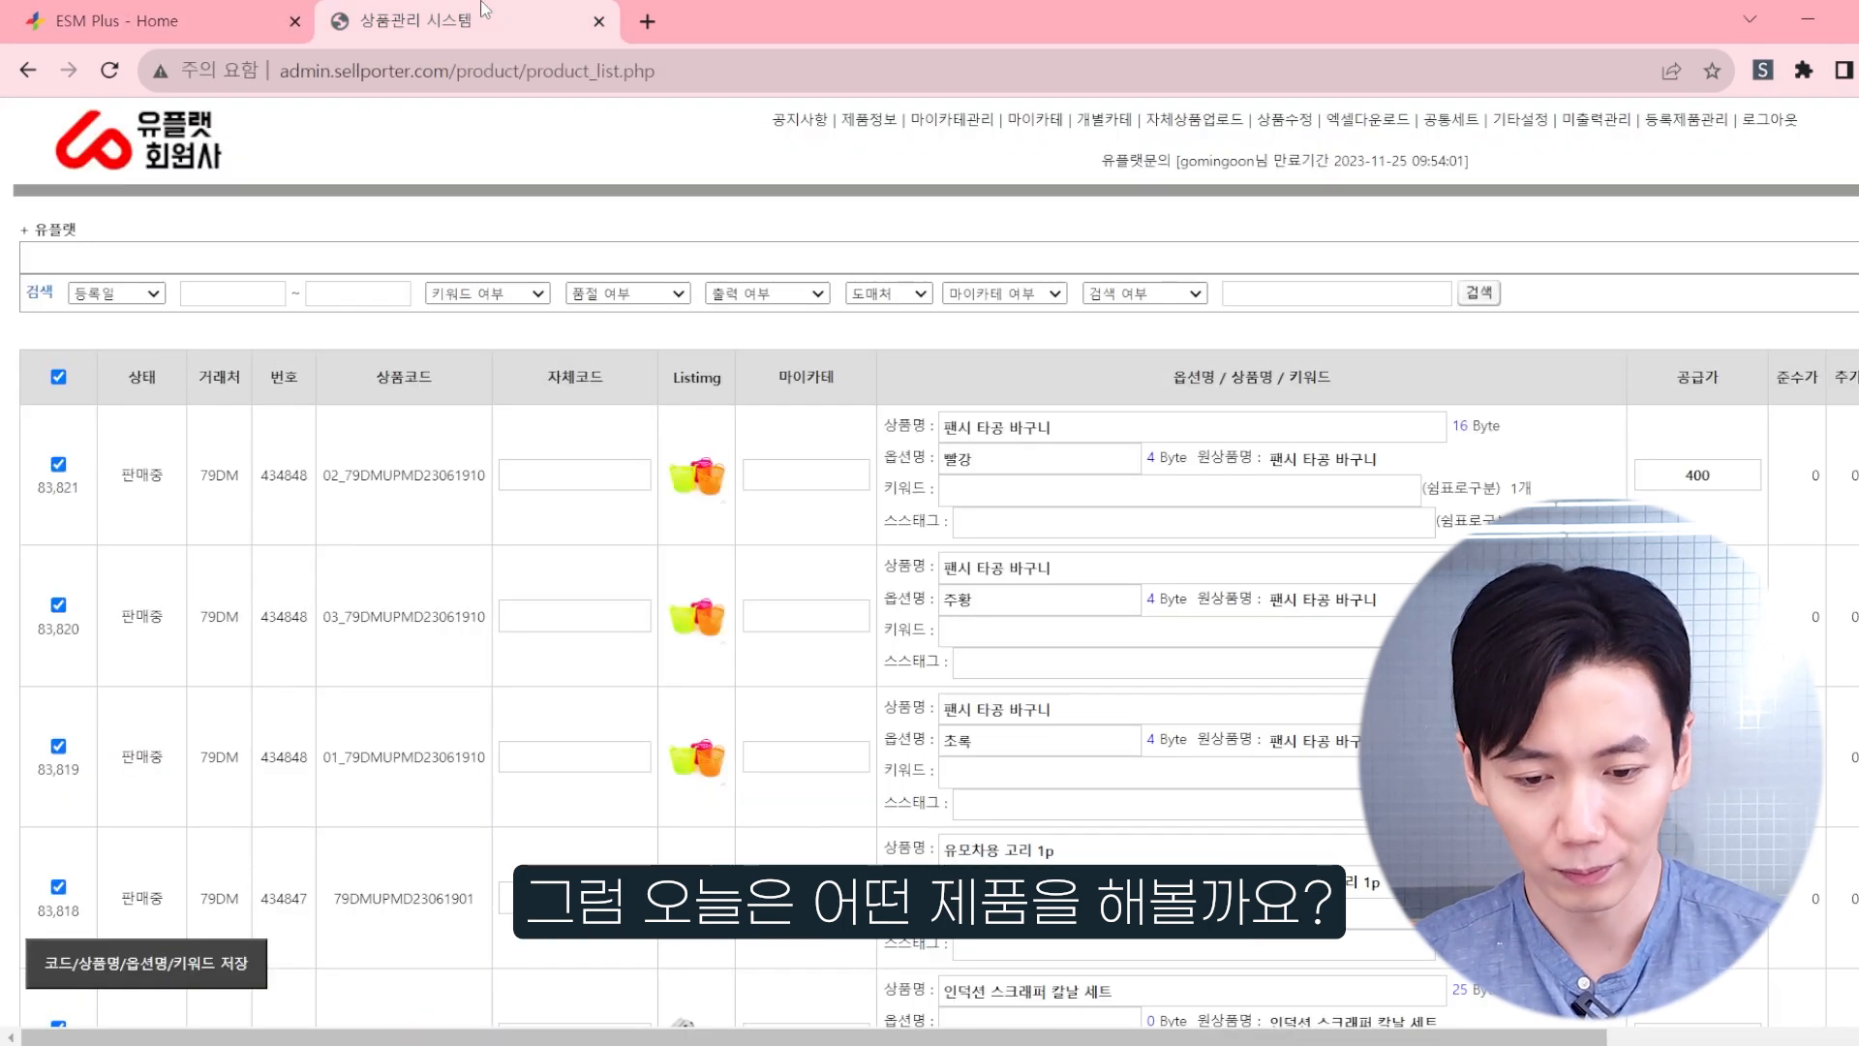
scroll(829, 606, up, 4)
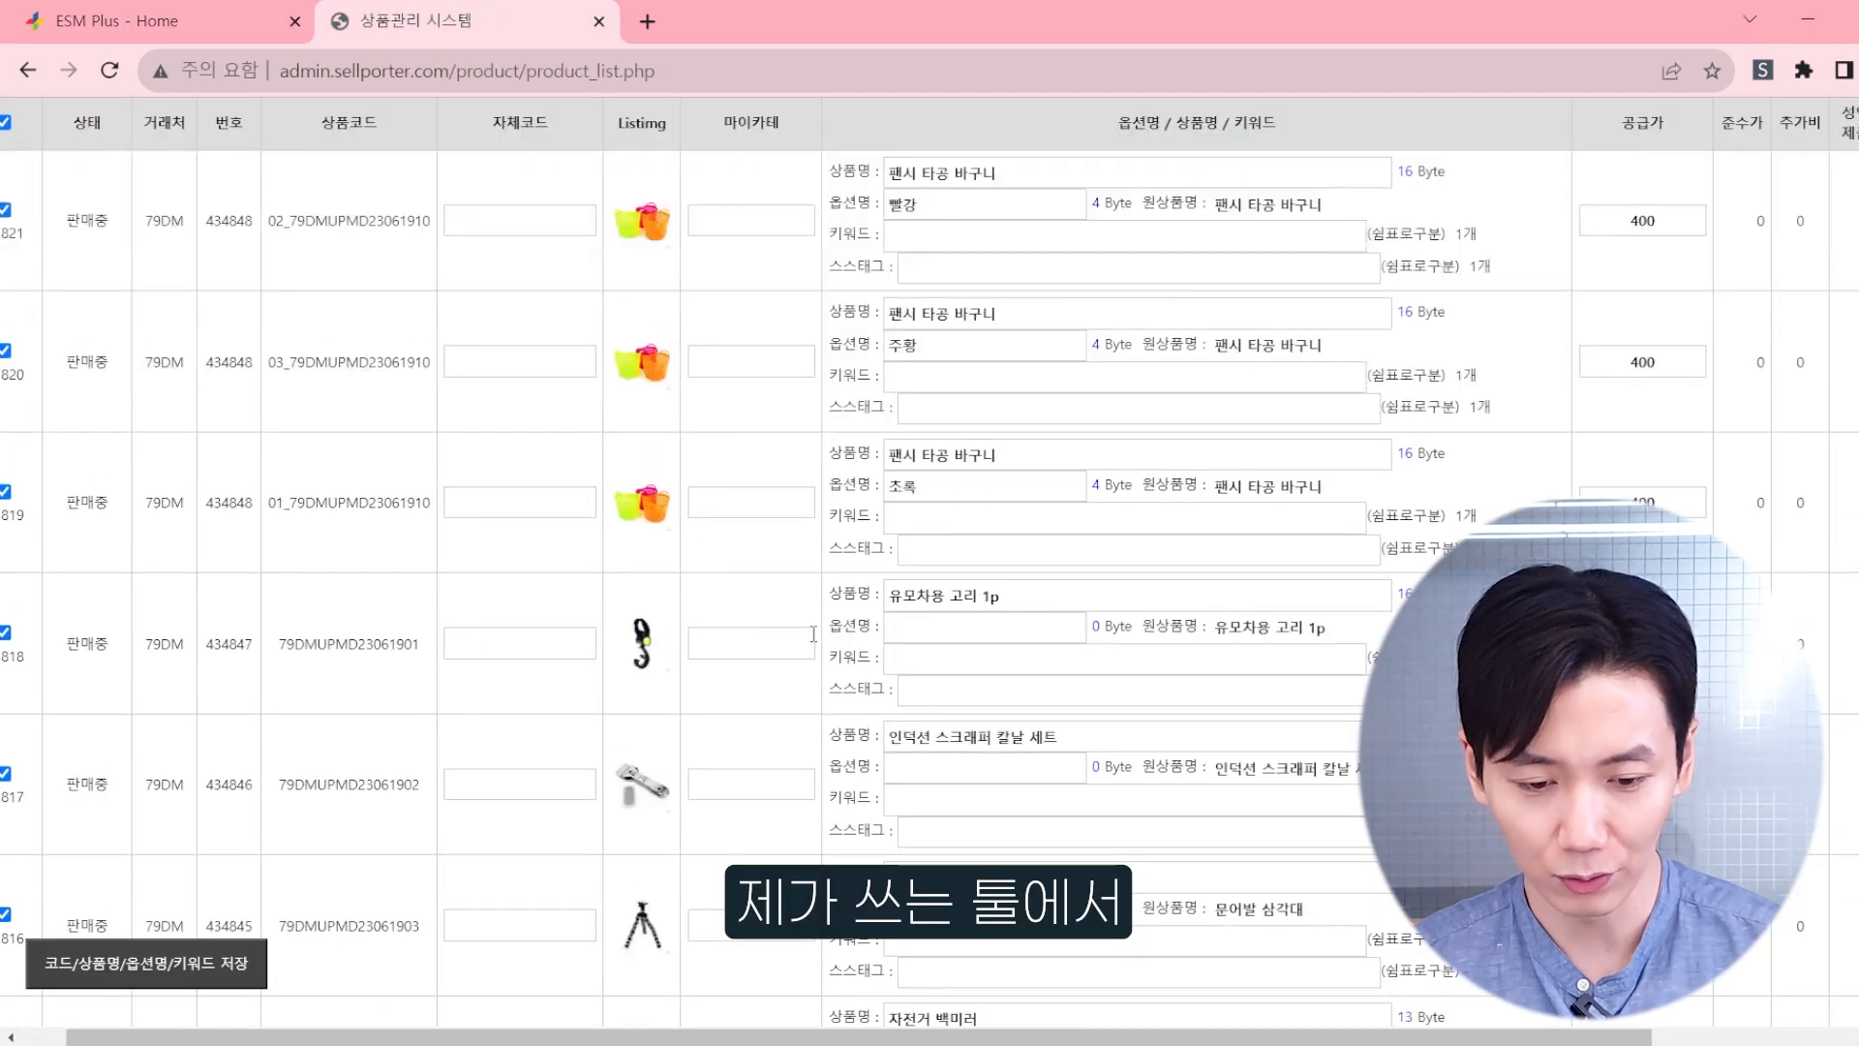
scroll(821, 639, down, 1)
scroll(631, 601, right, 5)
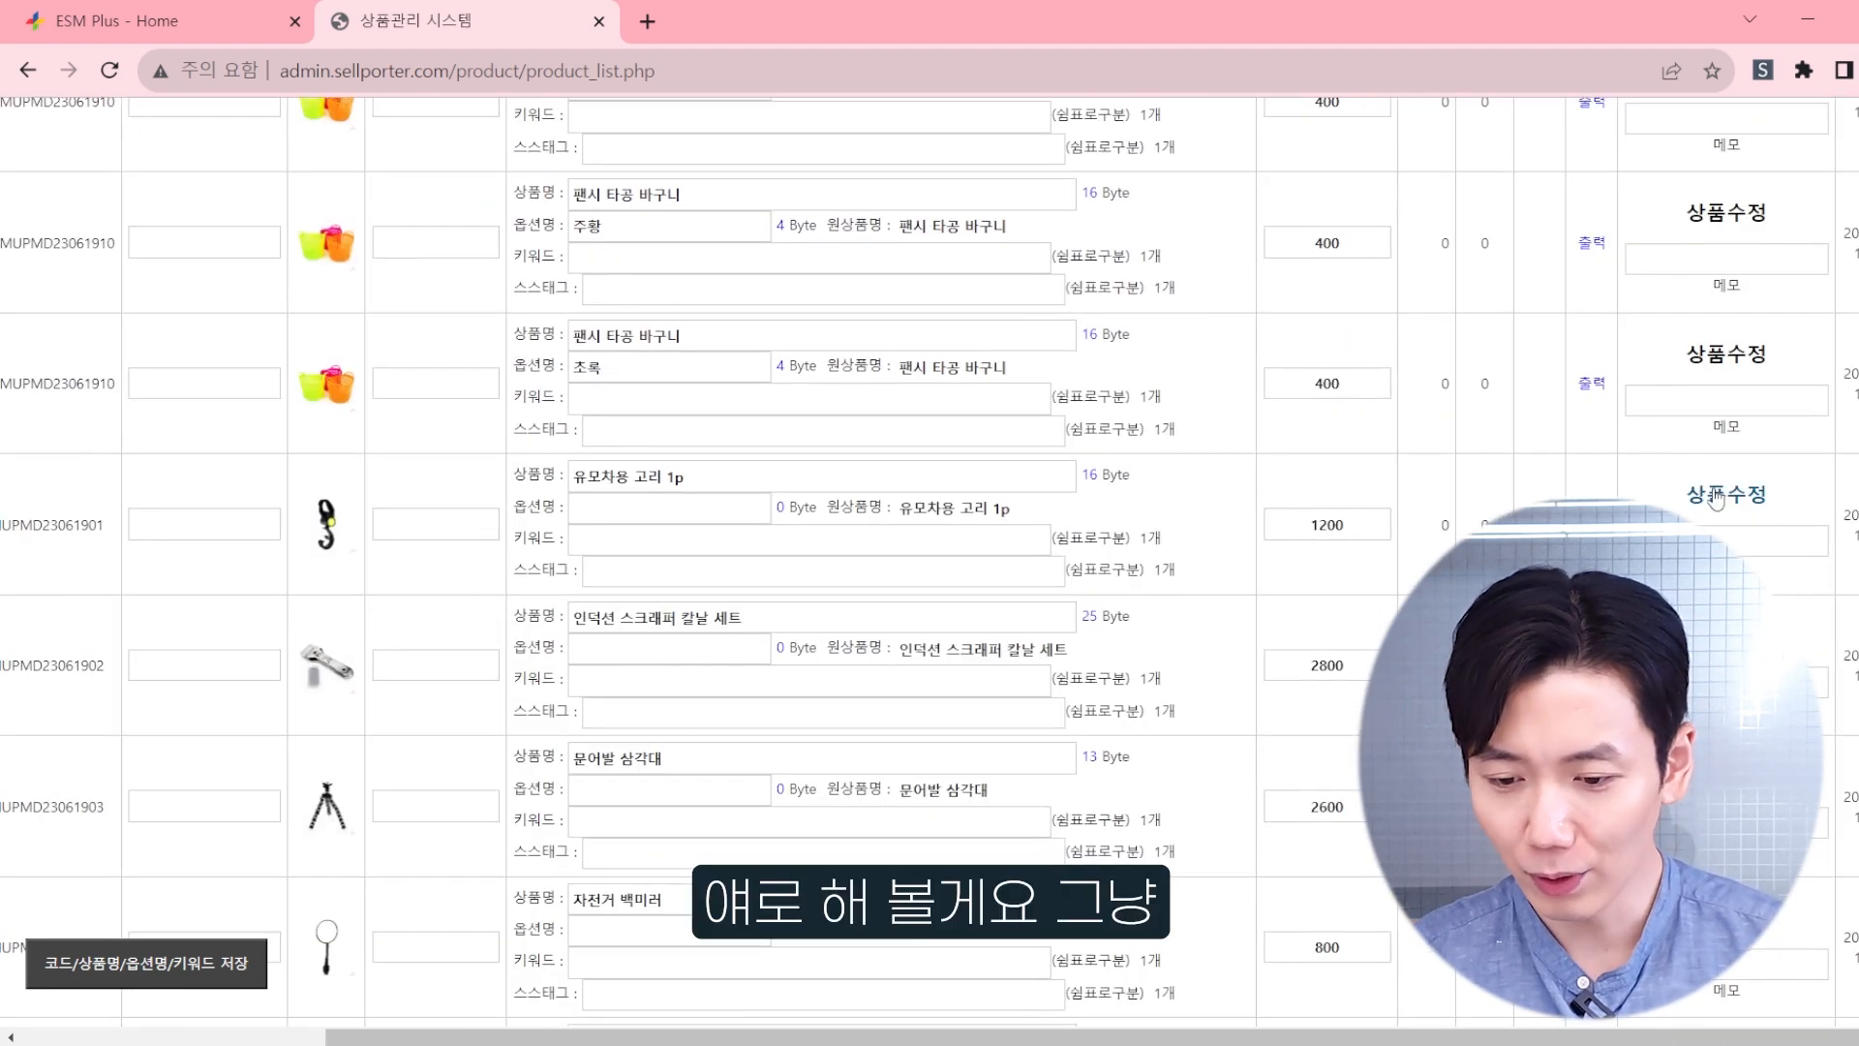
click(1707, 495)
Step: Review the stroller hook's list images and the opening sections of its detail page, including intended uses and main features
scroll(528, 380, down, 3)
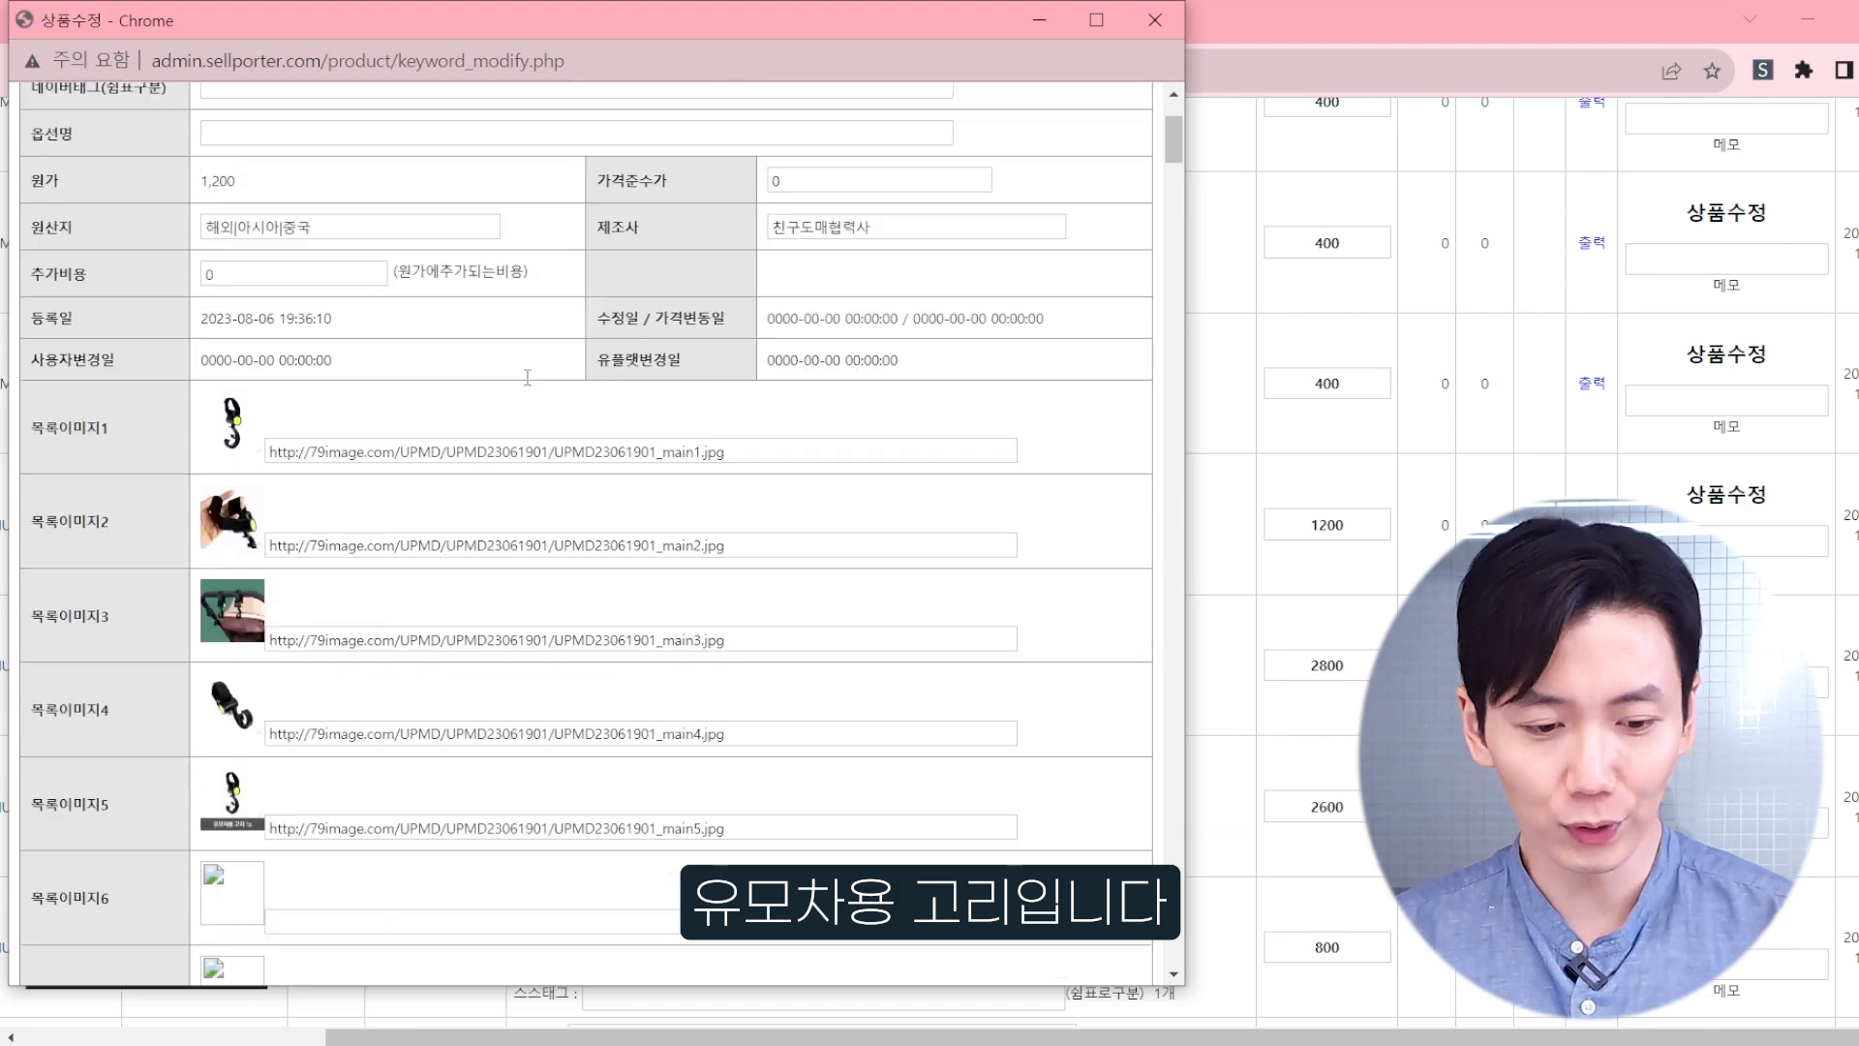
scroll(528, 378, down, 9)
scroll(540, 351, down, 4)
scroll(584, 353, down, 3)
scroll(579, 316, up, 3)
scroll(579, 315, up, 3)
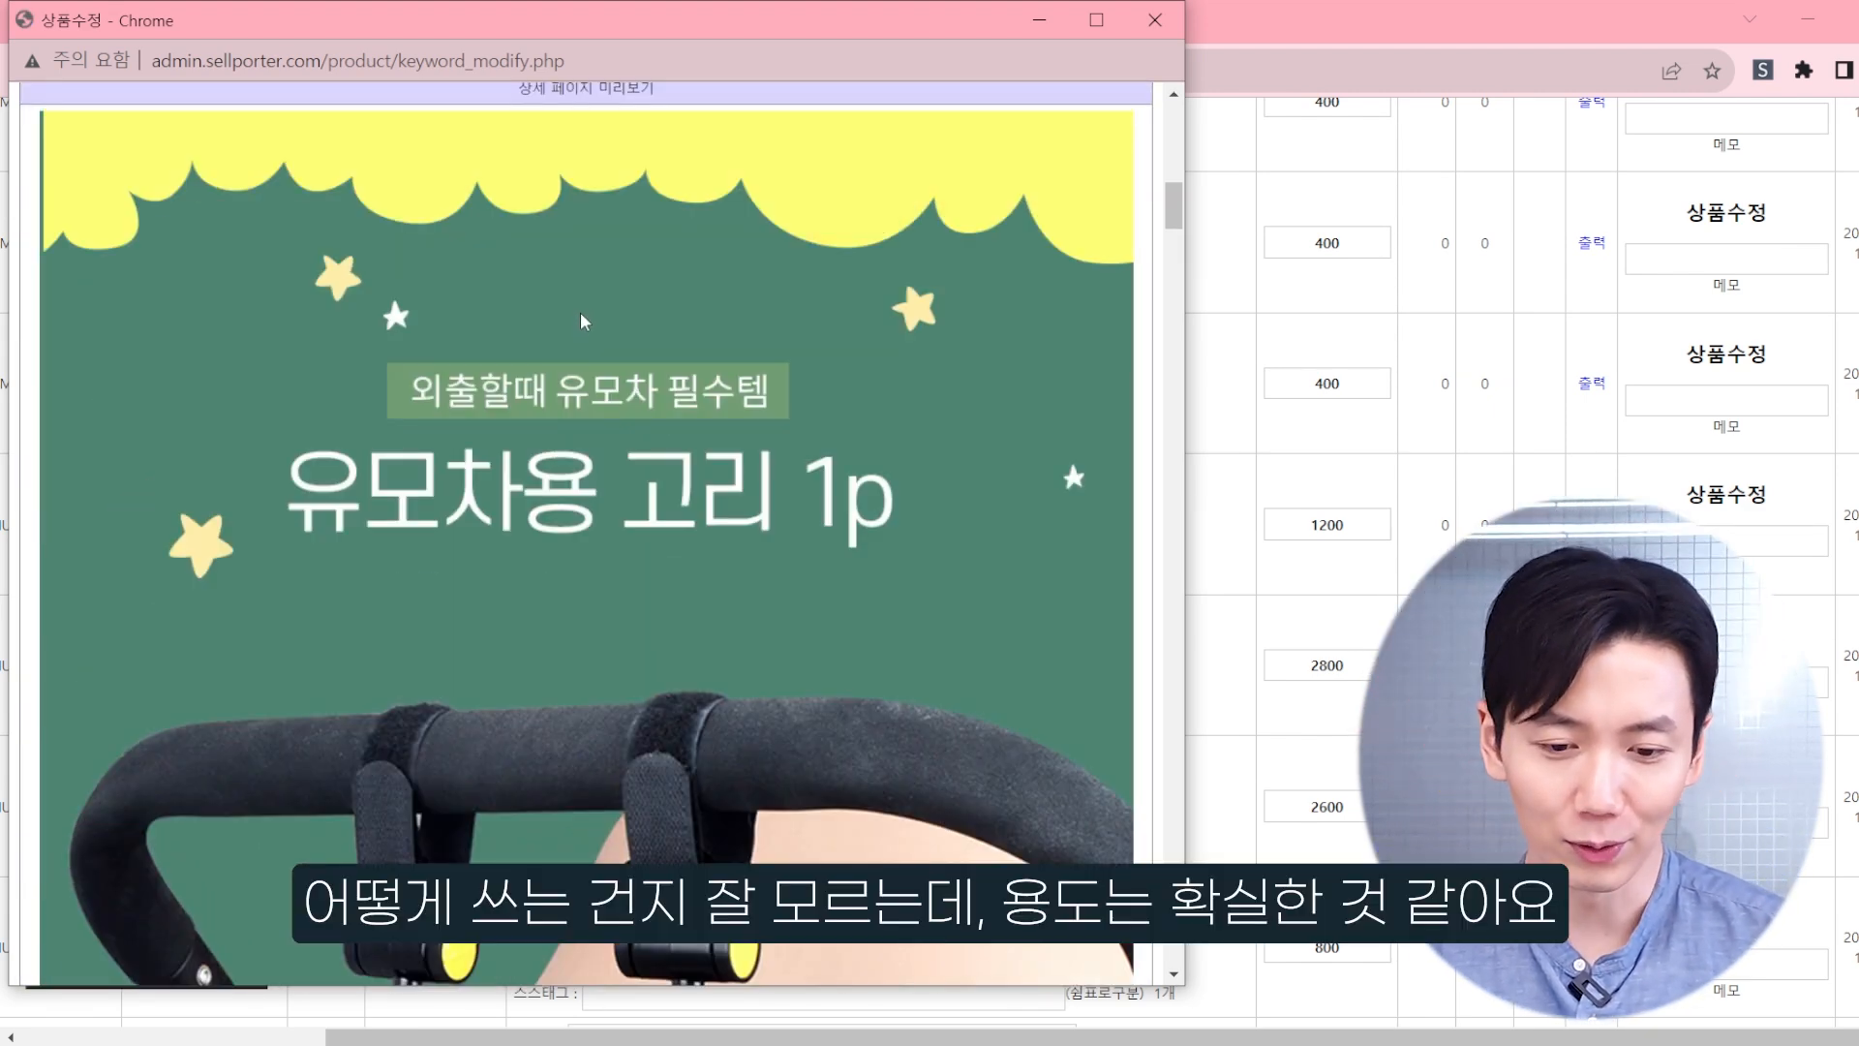
scroll(584, 321, down, 8)
scroll(589, 329, up, 4)
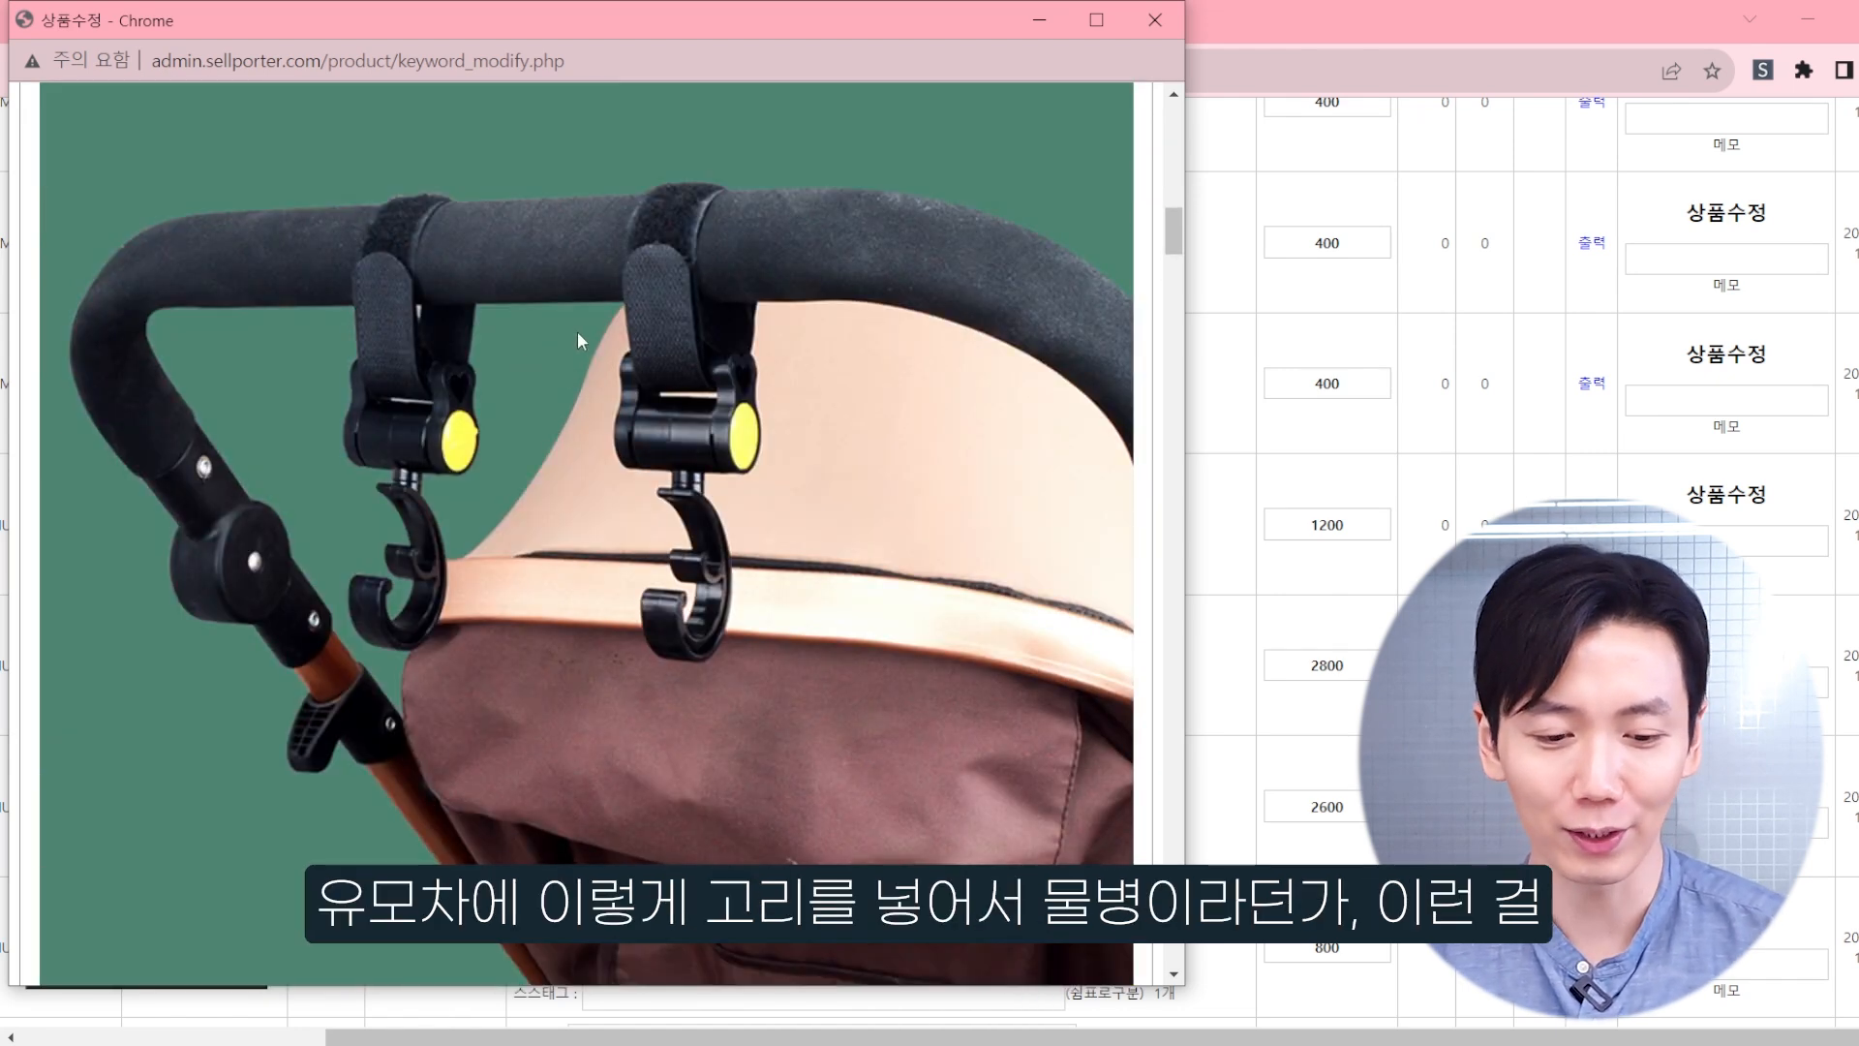
scroll(584, 455, down, 5)
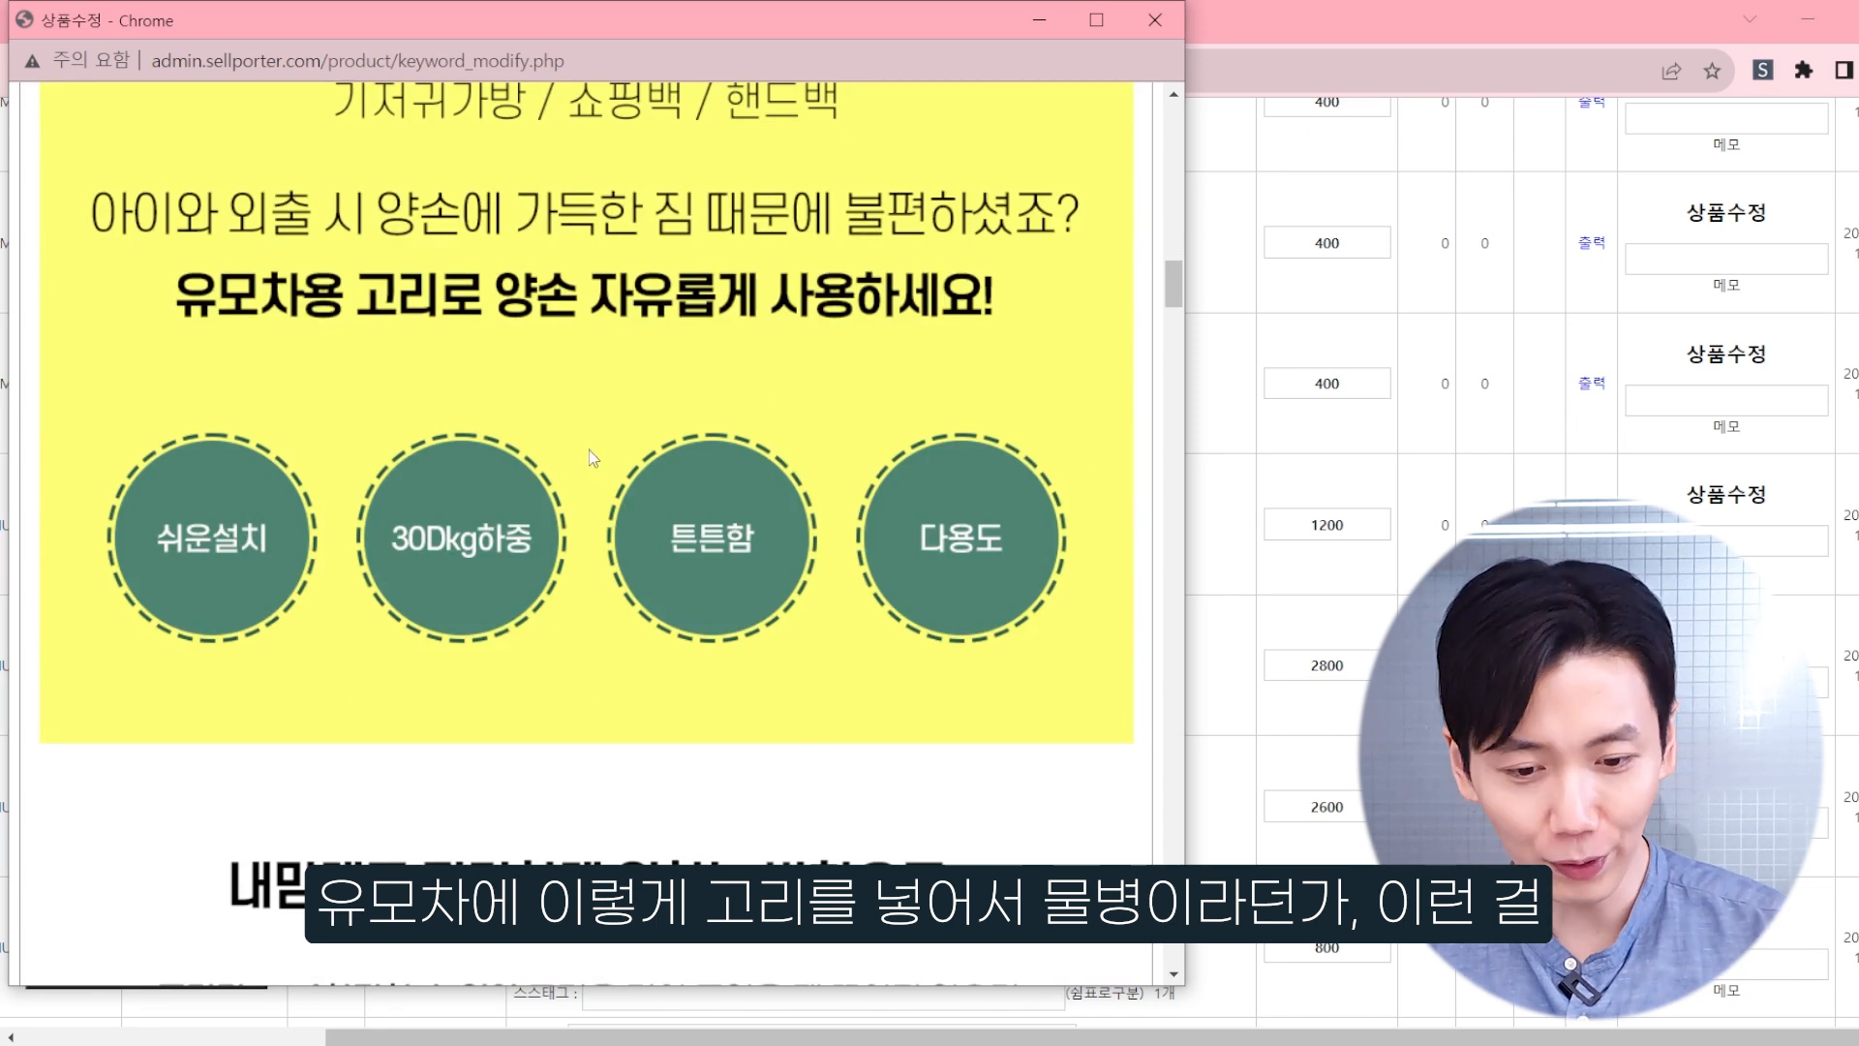
scroll(591, 385, up, 6)
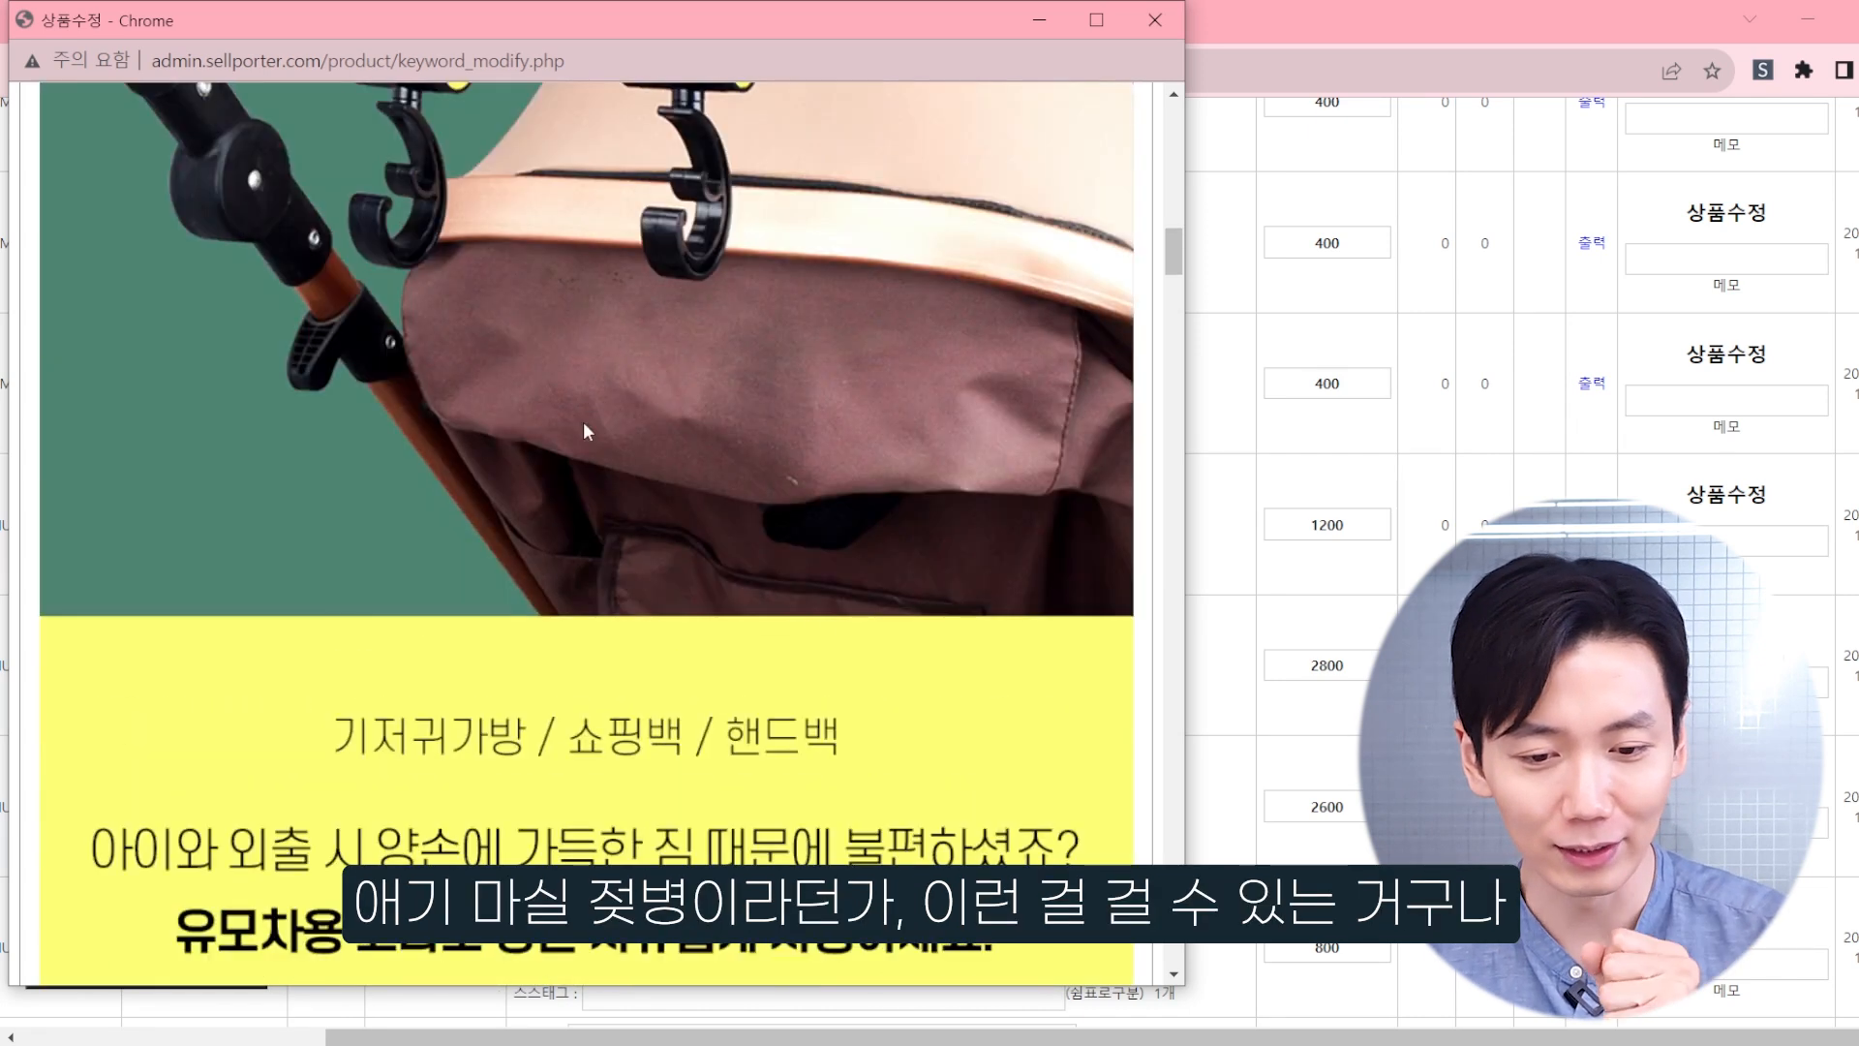
scroll(561, 345, down, 8)
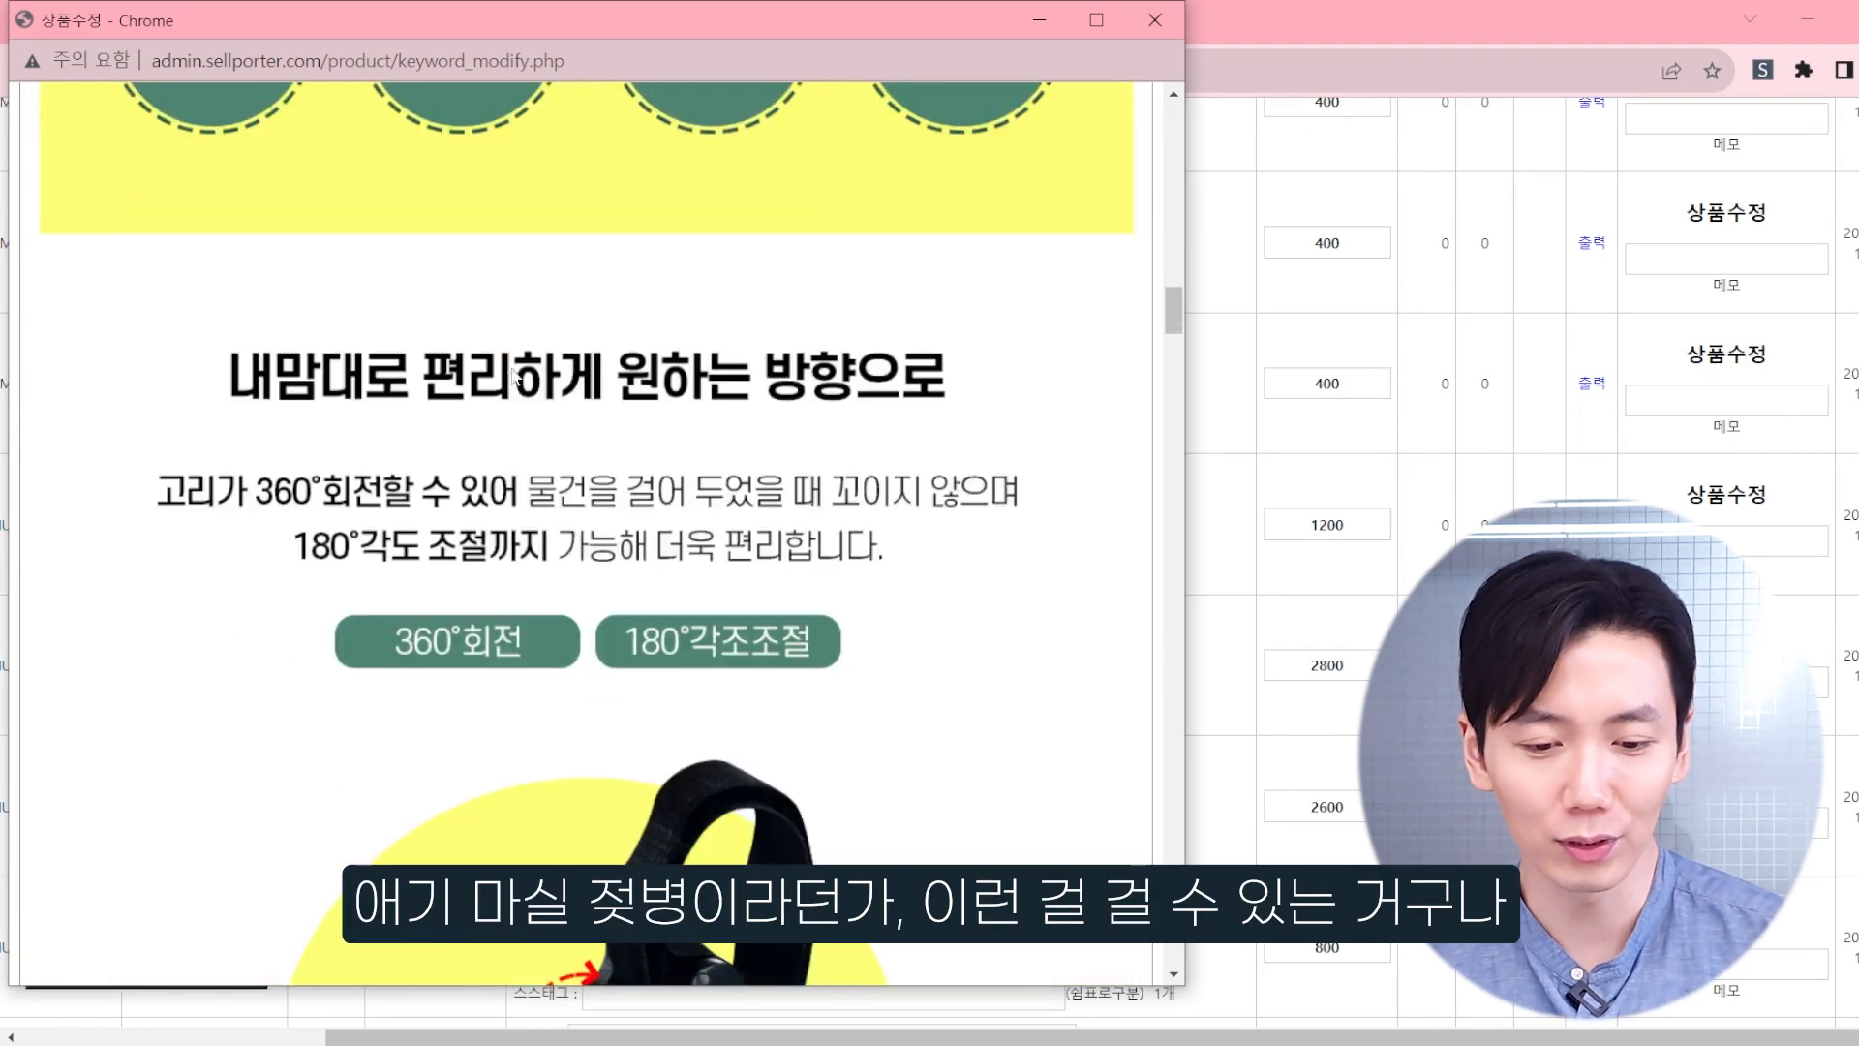
Step: Examine the detail page's sections on rotation, Velcro attachment, maximum load, compatible strollers and installation, and return to the opening stroller image
scroll(495, 374, down, 5)
scroll(510, 360, up, 5)
scroll(532, 329, down, 10)
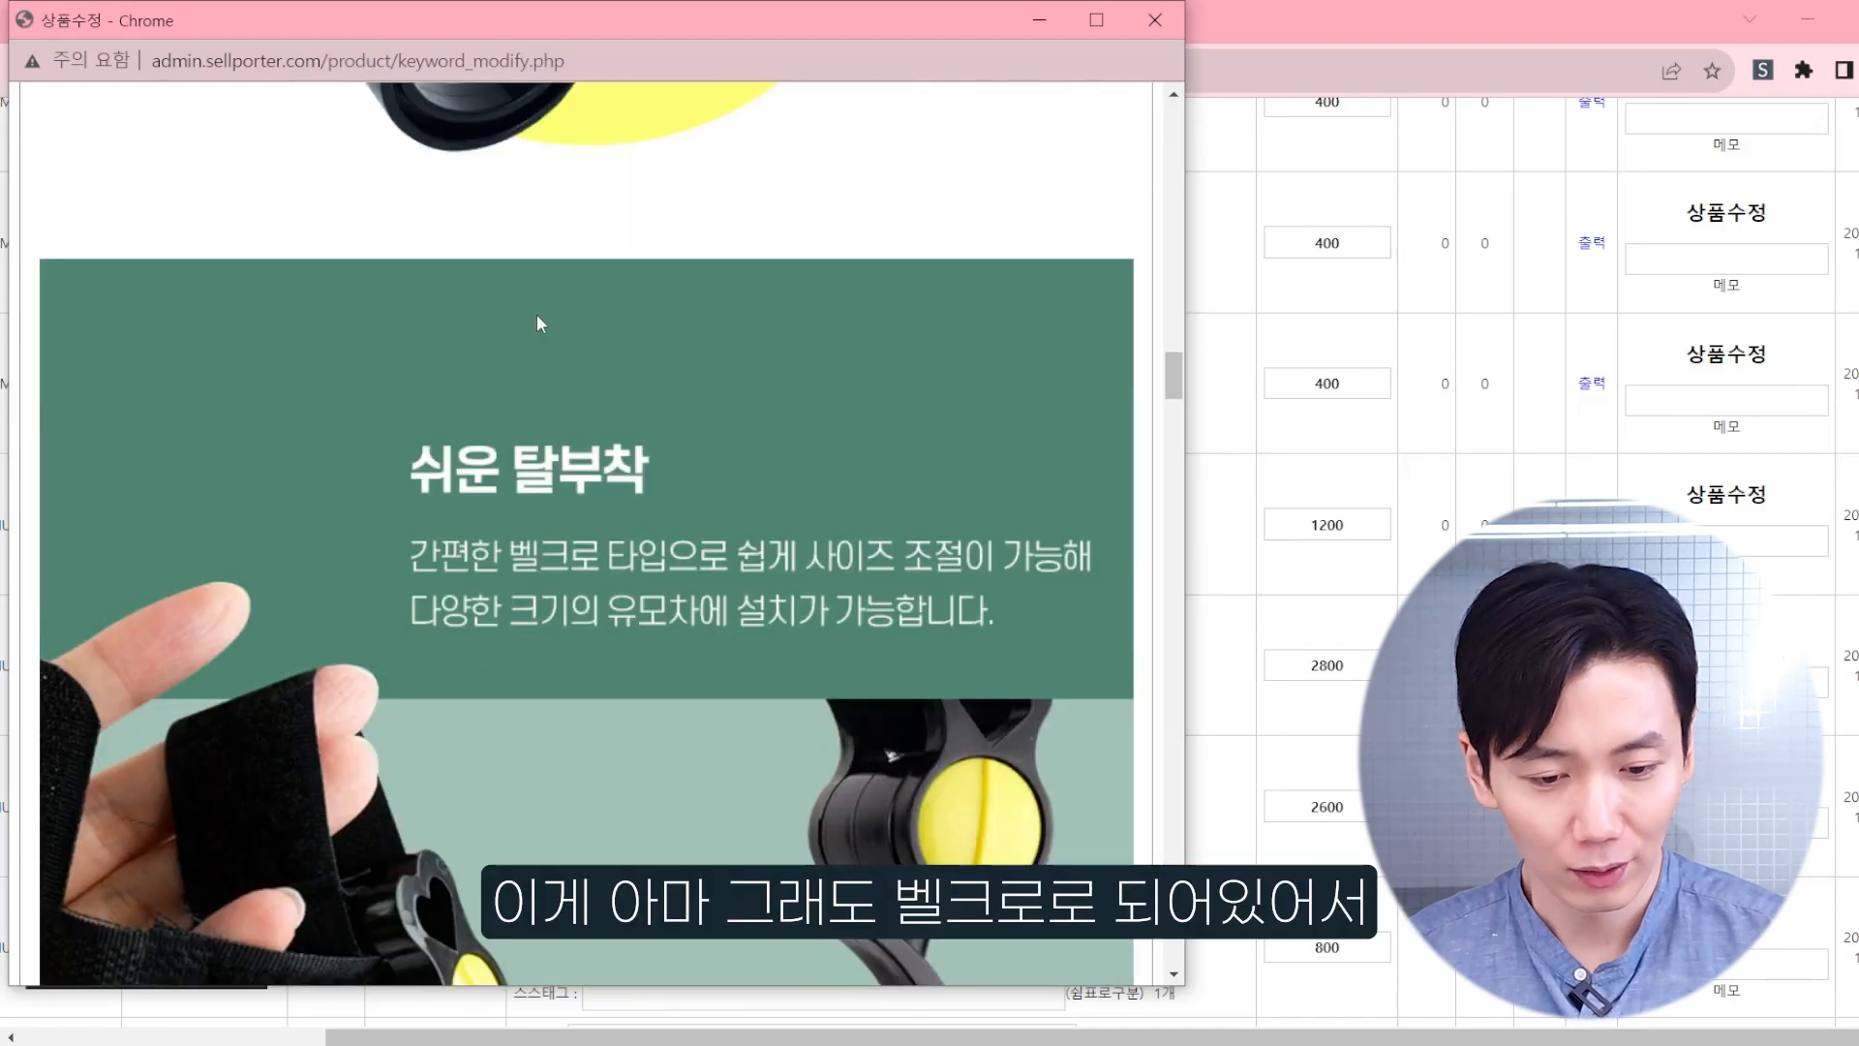
scroll(537, 304, up, 4)
scroll(538, 333, down, 4)
scroll(544, 442, up, 4)
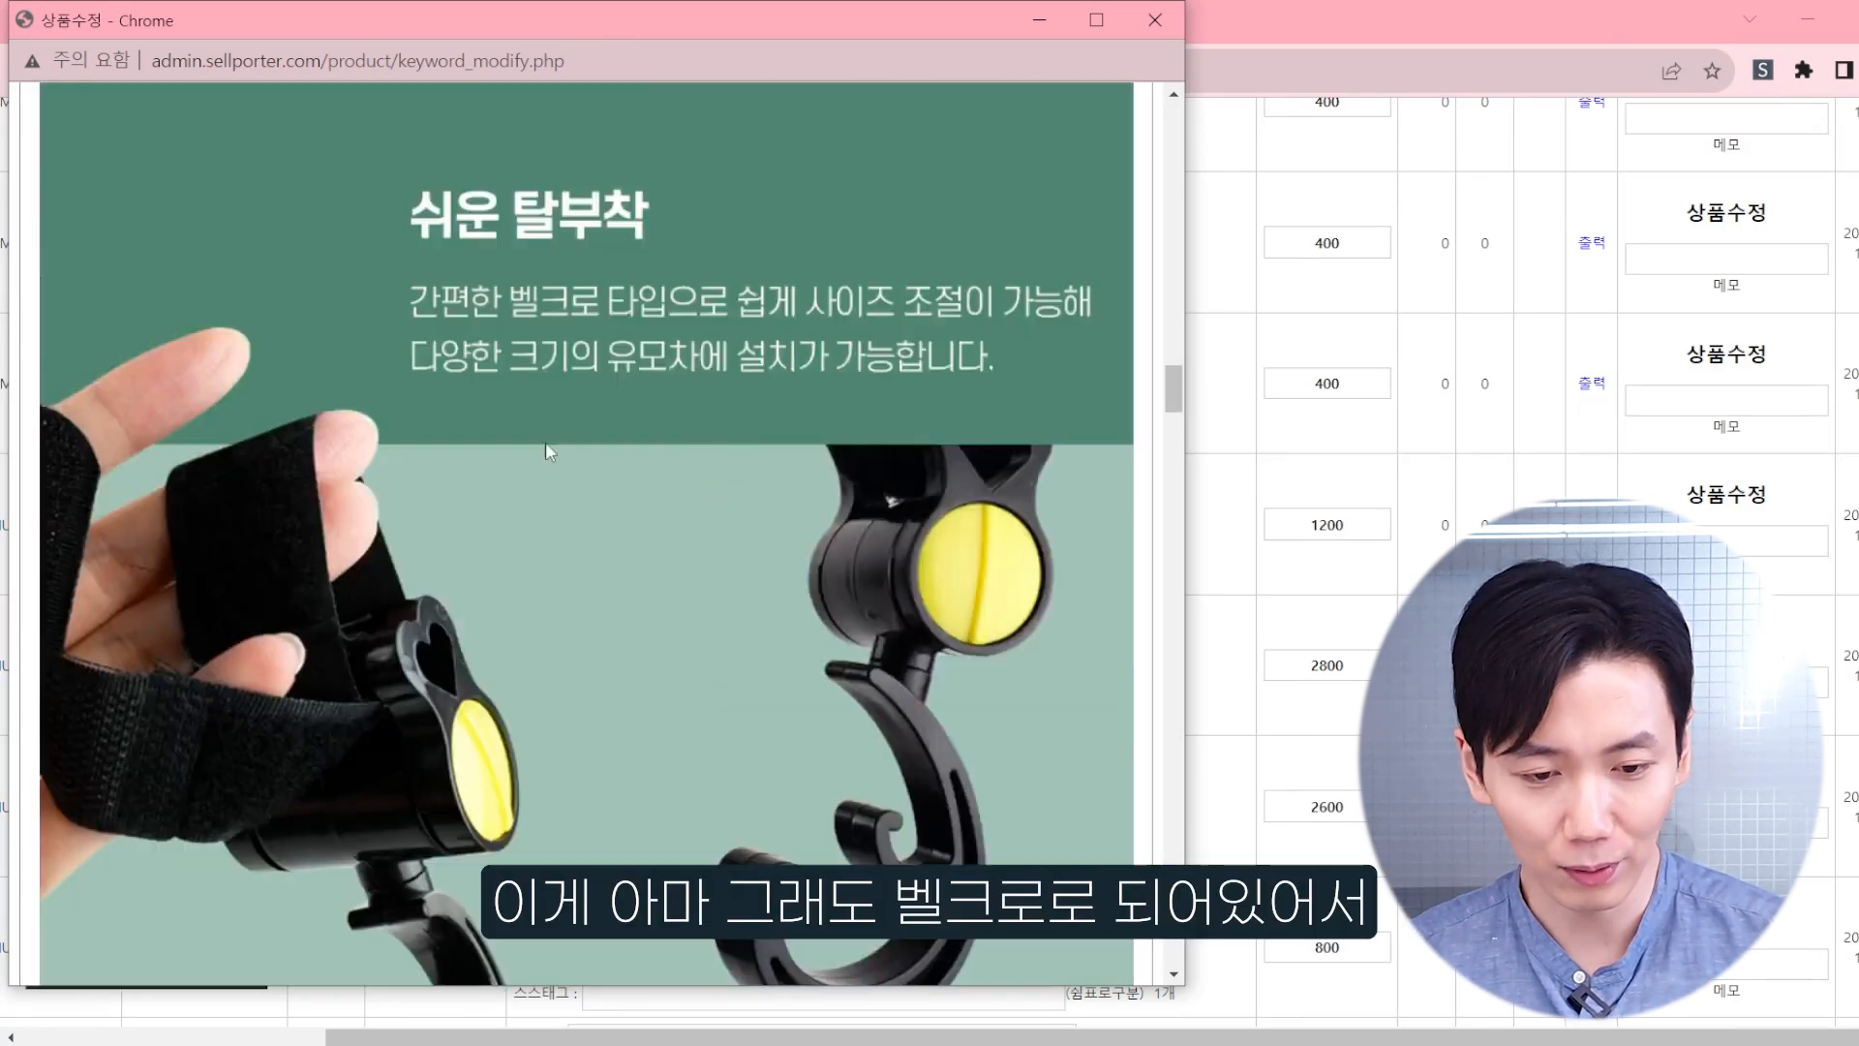
scroll(540, 432, down, 10)
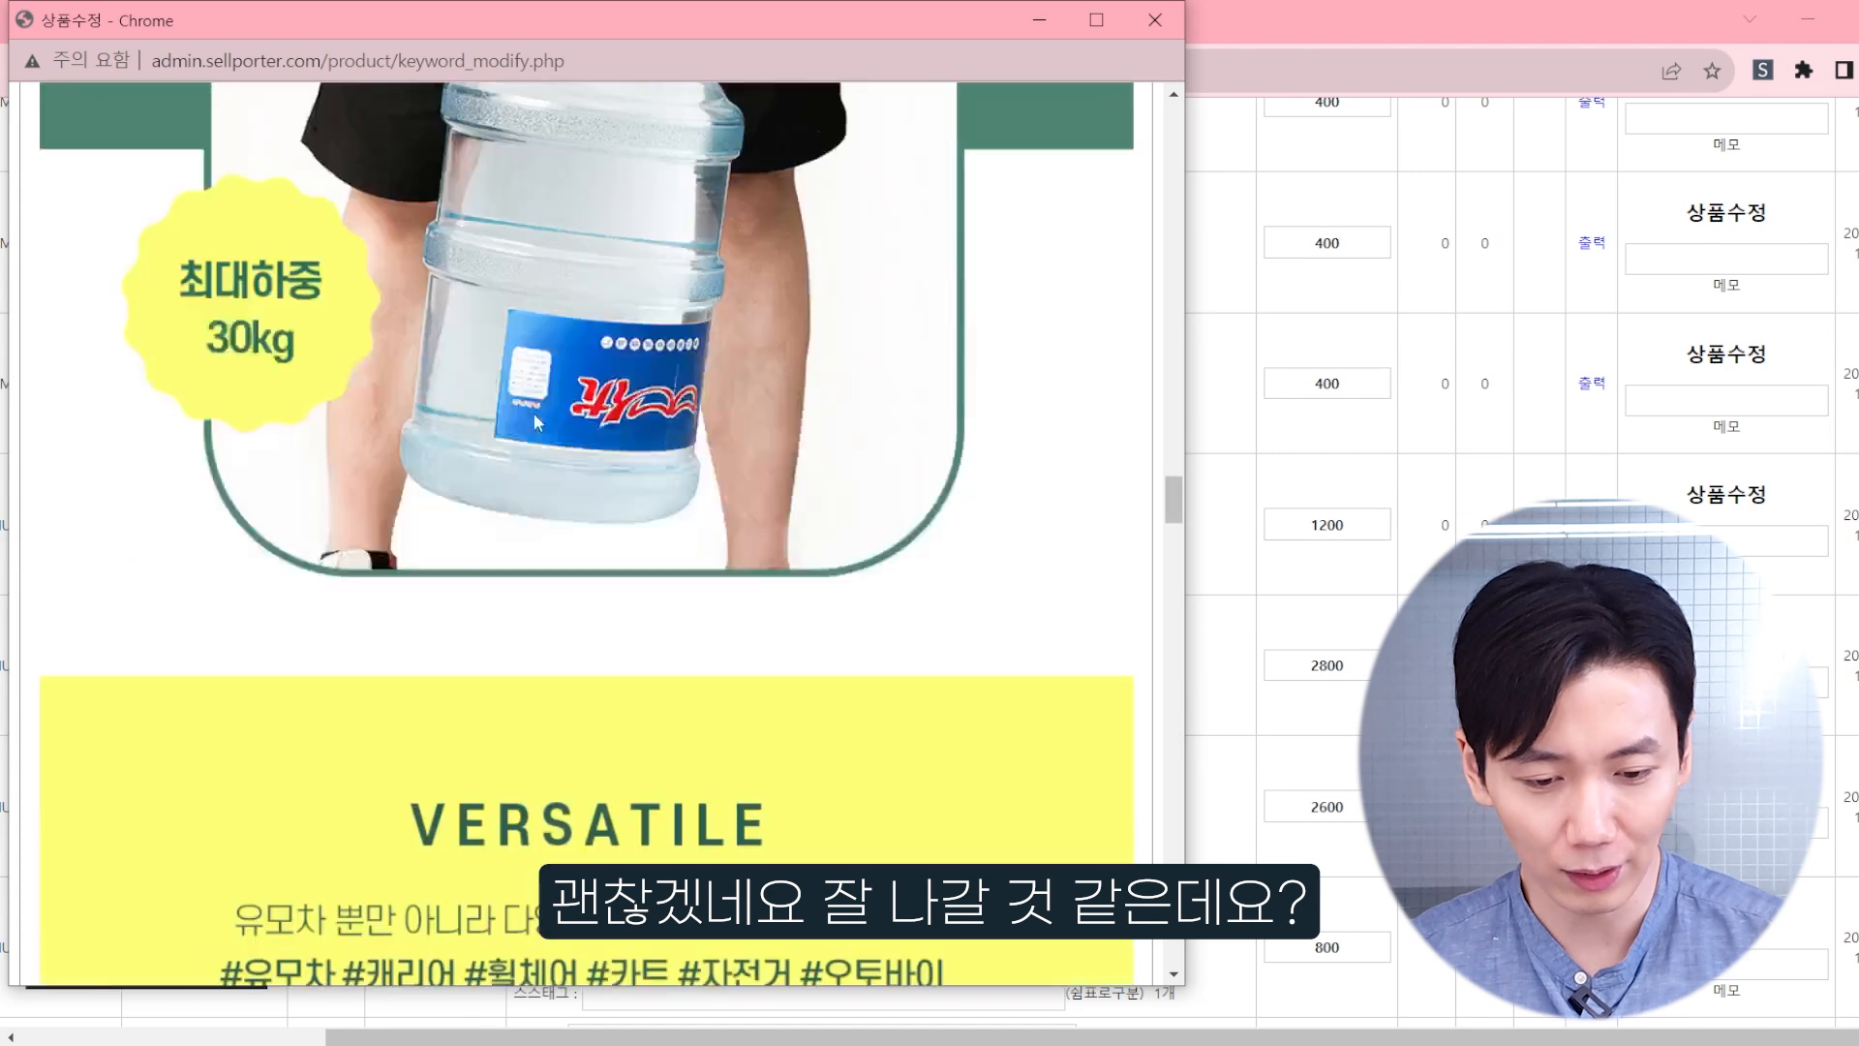
scroll(538, 407, up, 4)
scroll(542, 399, down, 12)
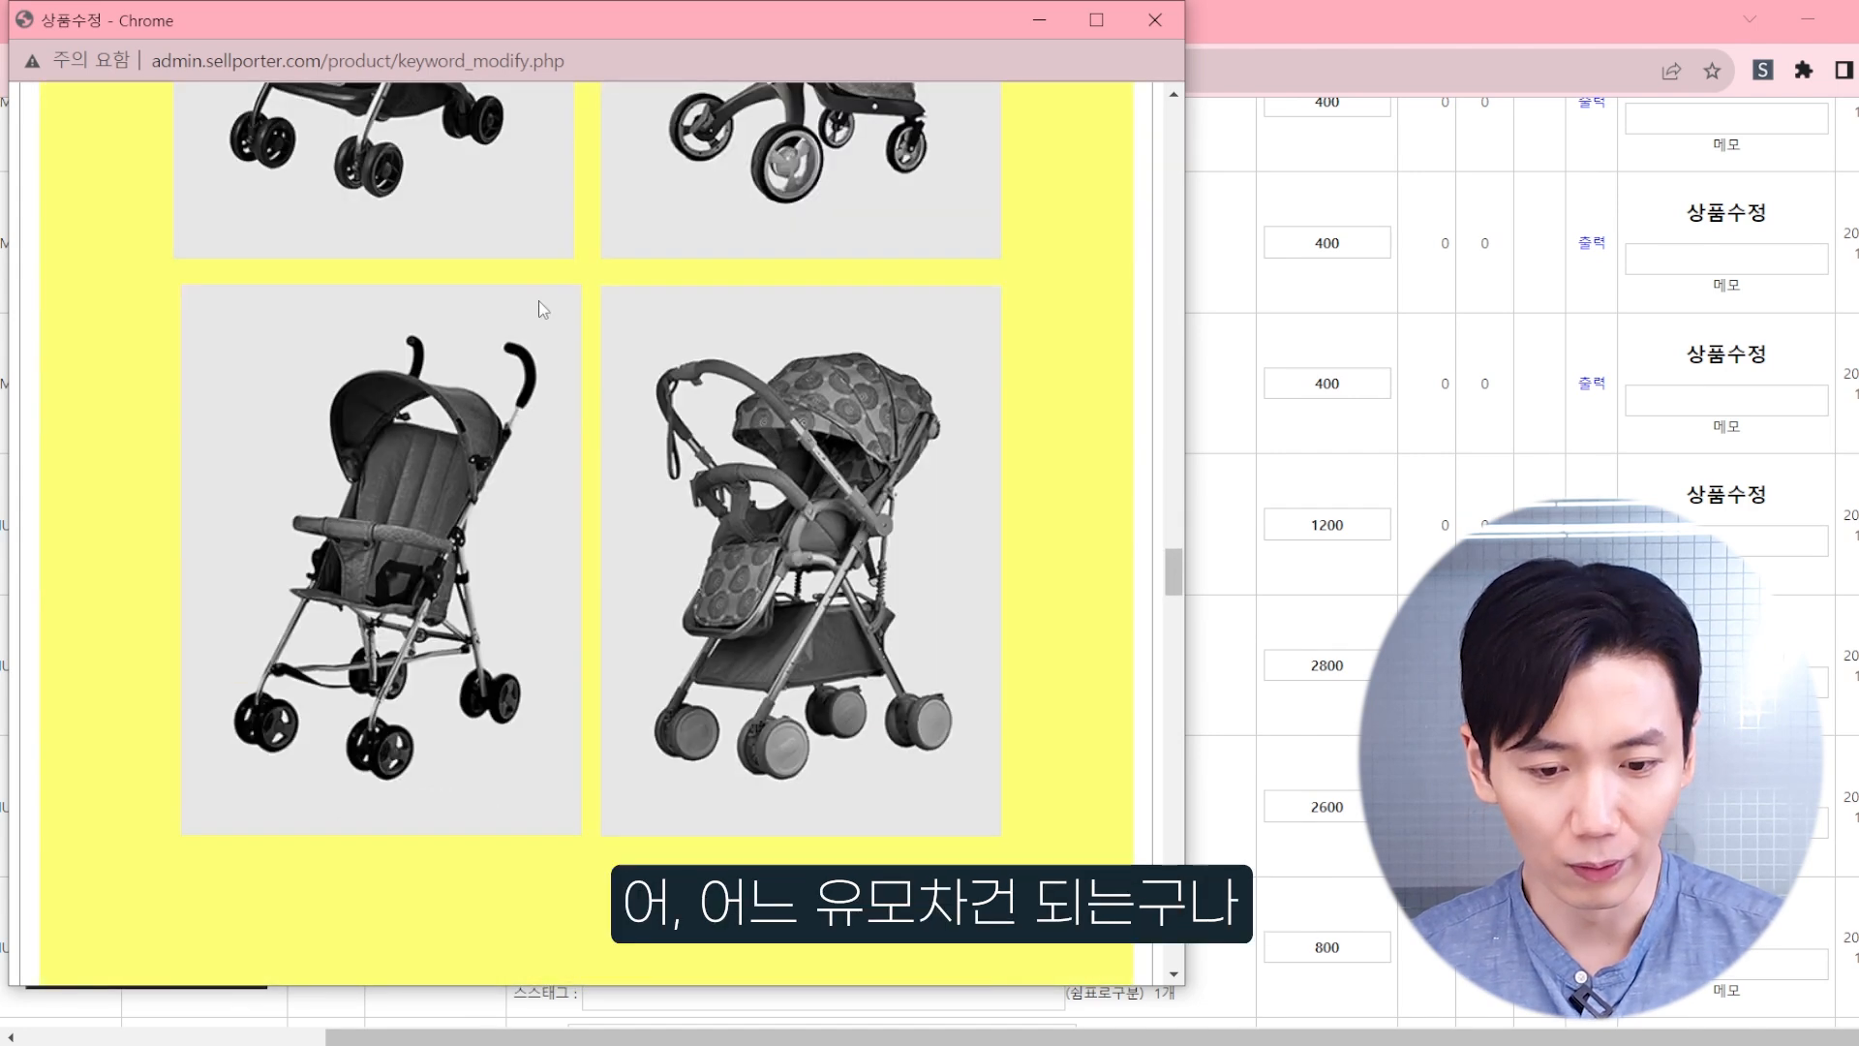
scroll(541, 280, down, 8)
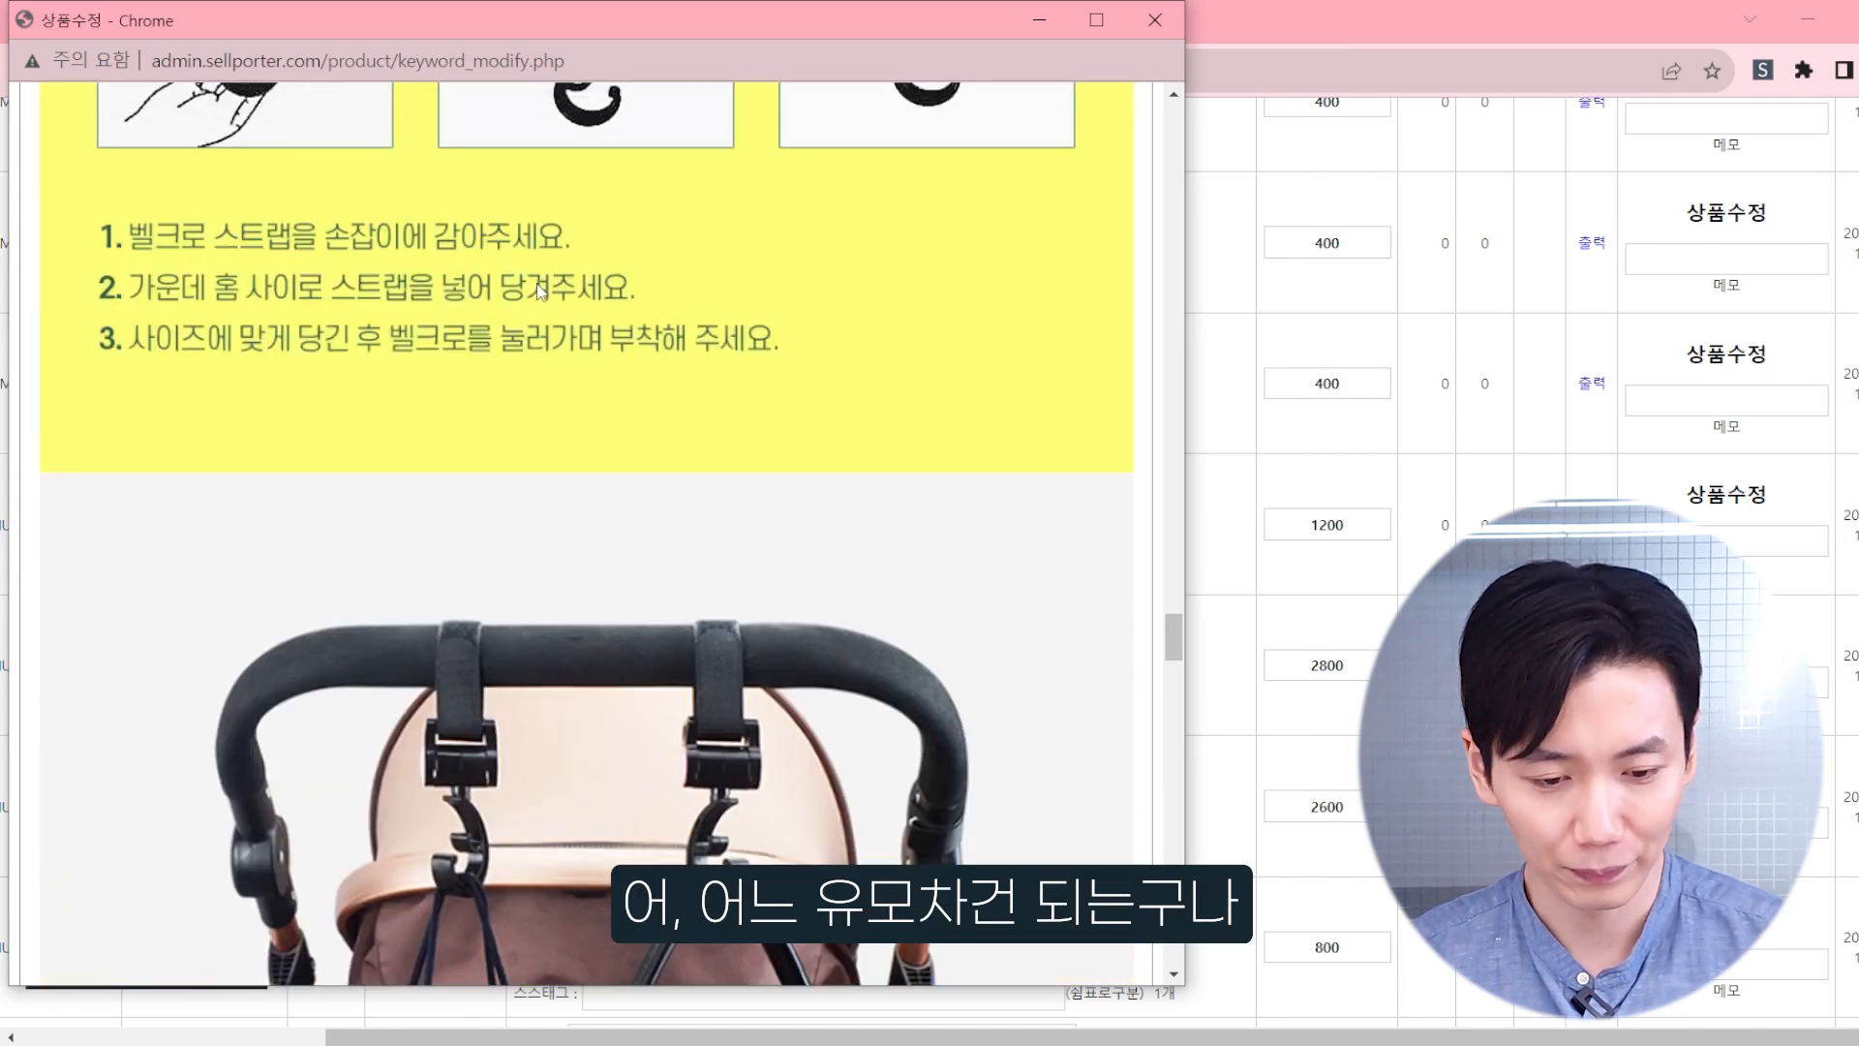
scroll(540, 289, down, 10)
scroll(647, 315, down, 5)
scroll(697, 325, up, 10)
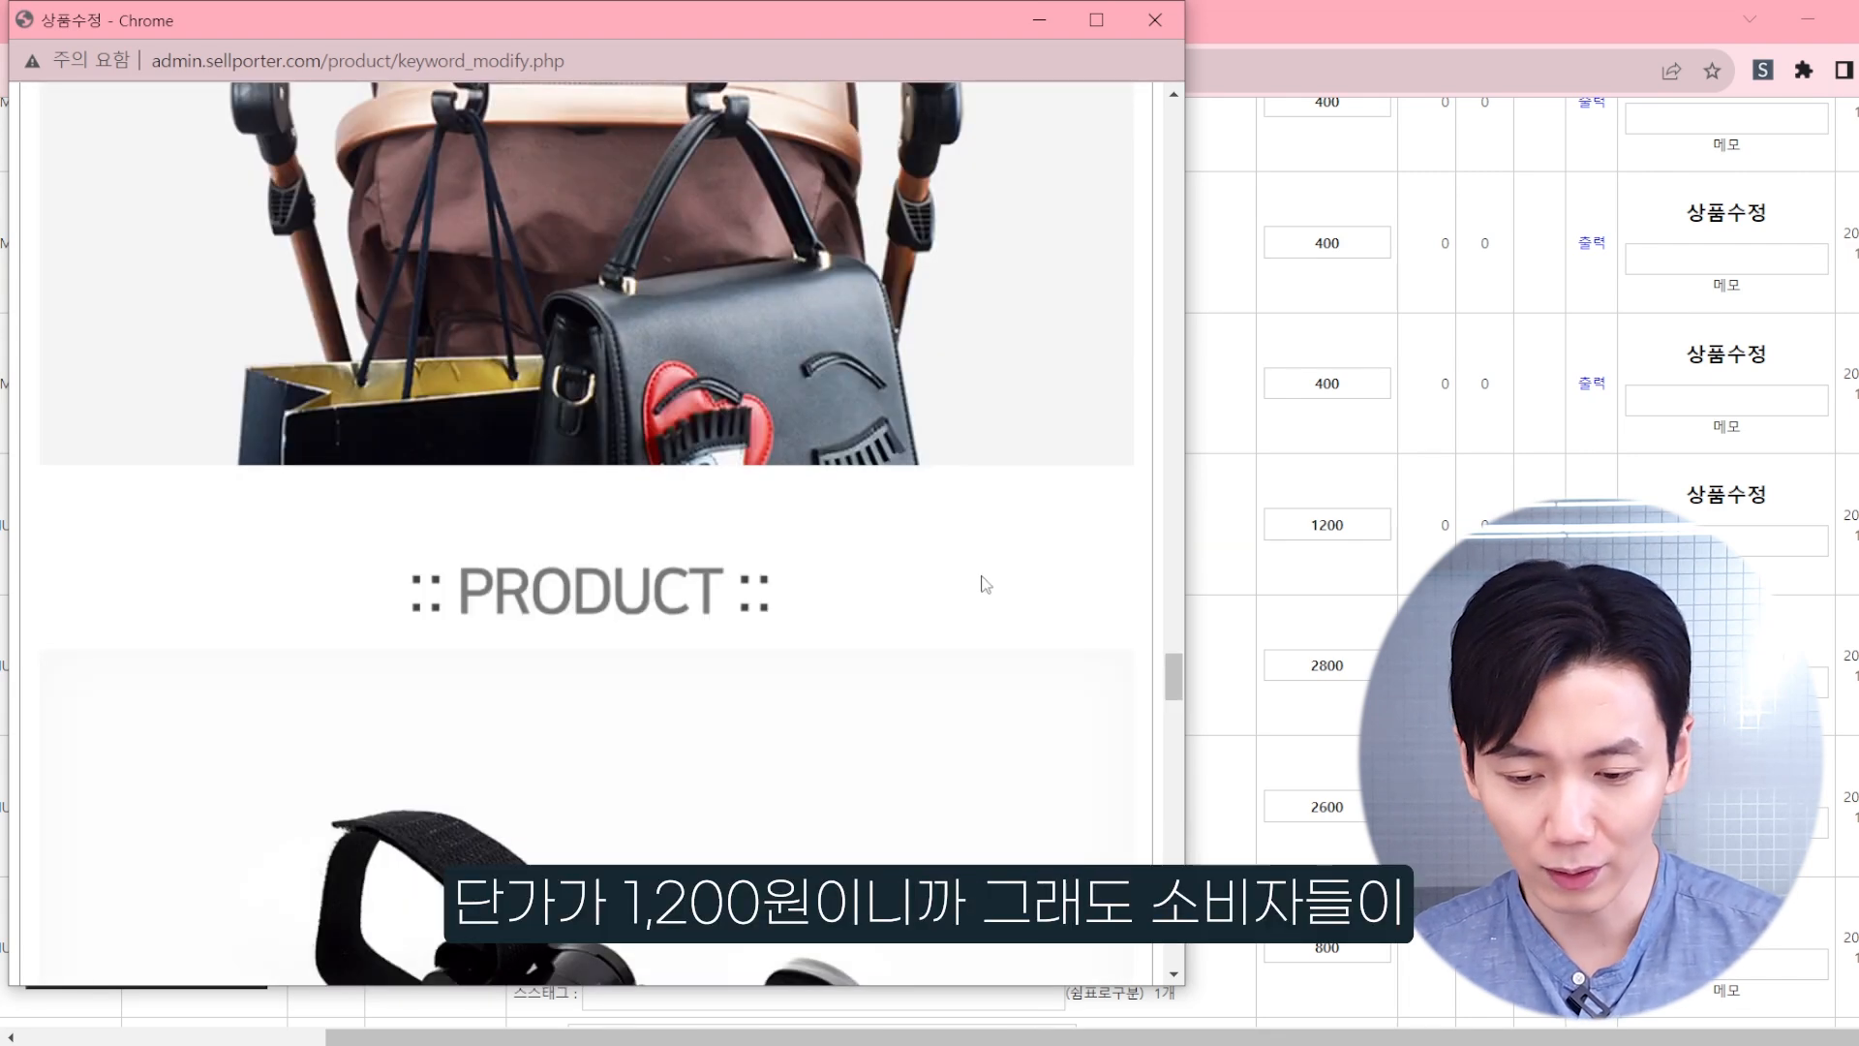
drag(1170, 676, 1173, 229)
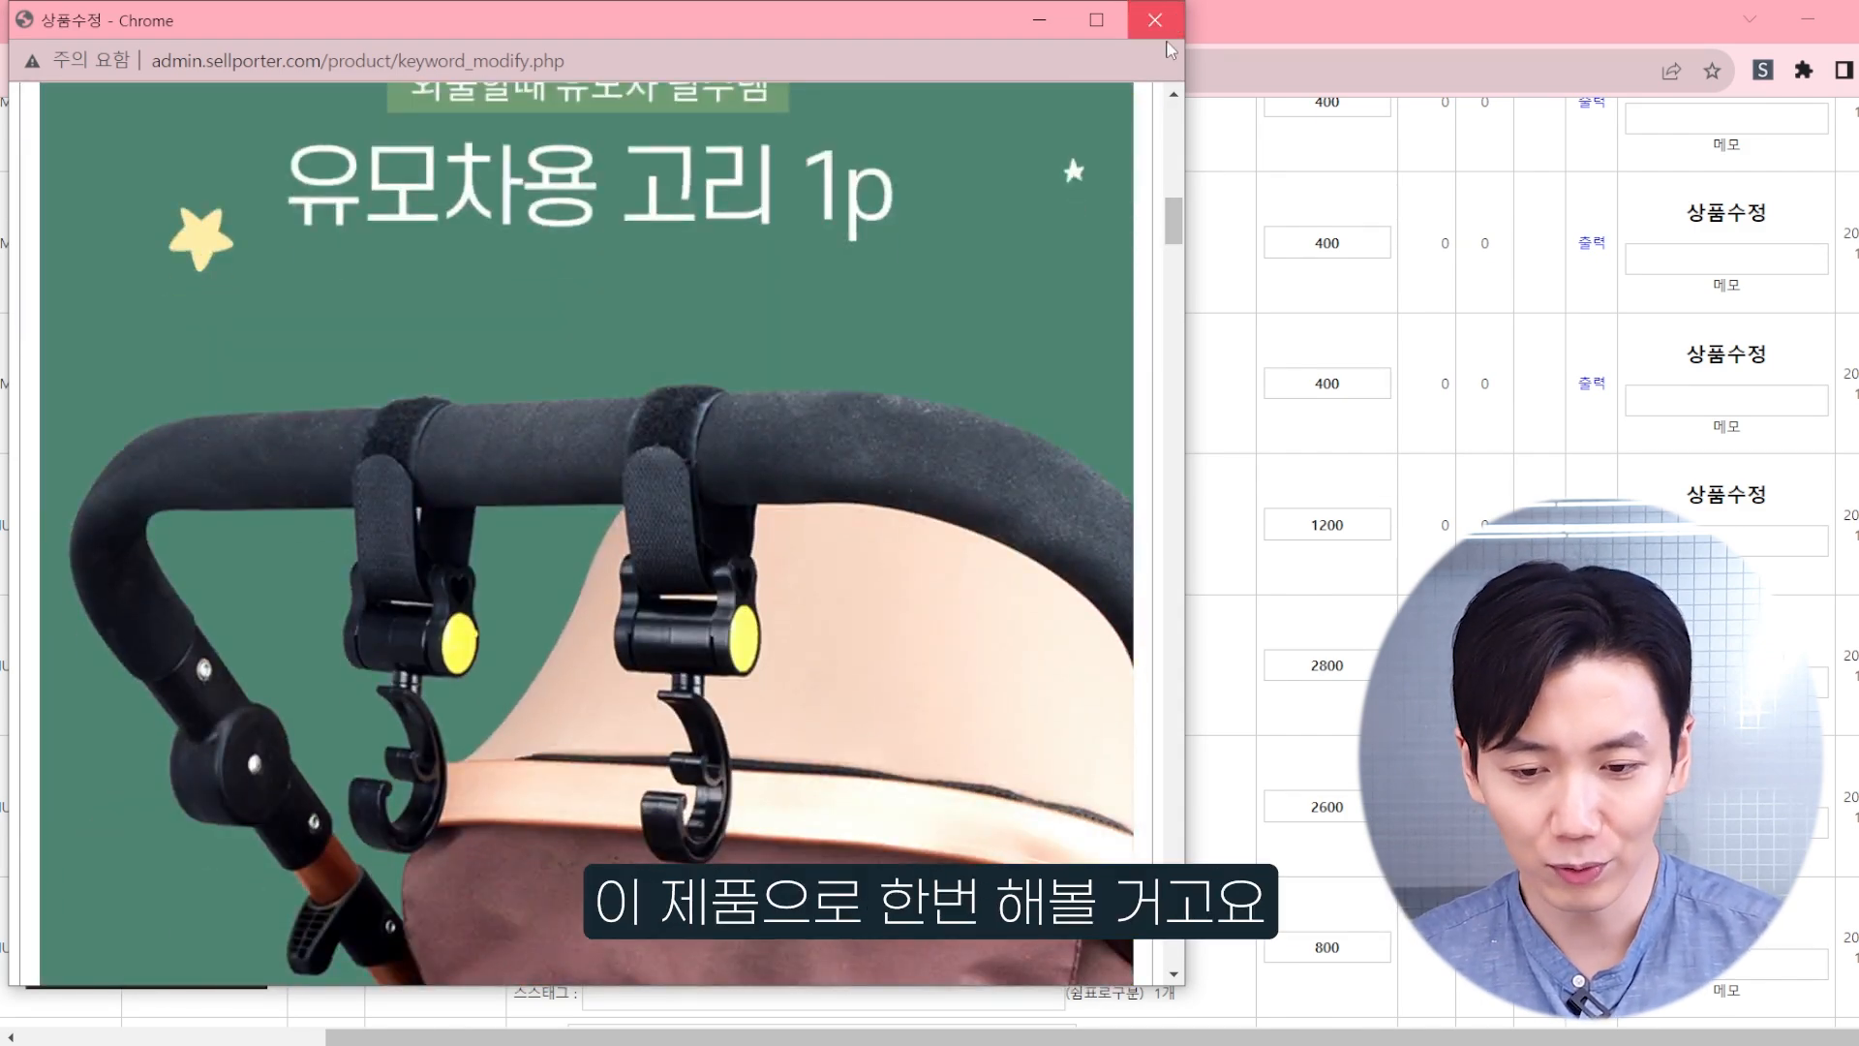
scroll(998, 227, up, 3)
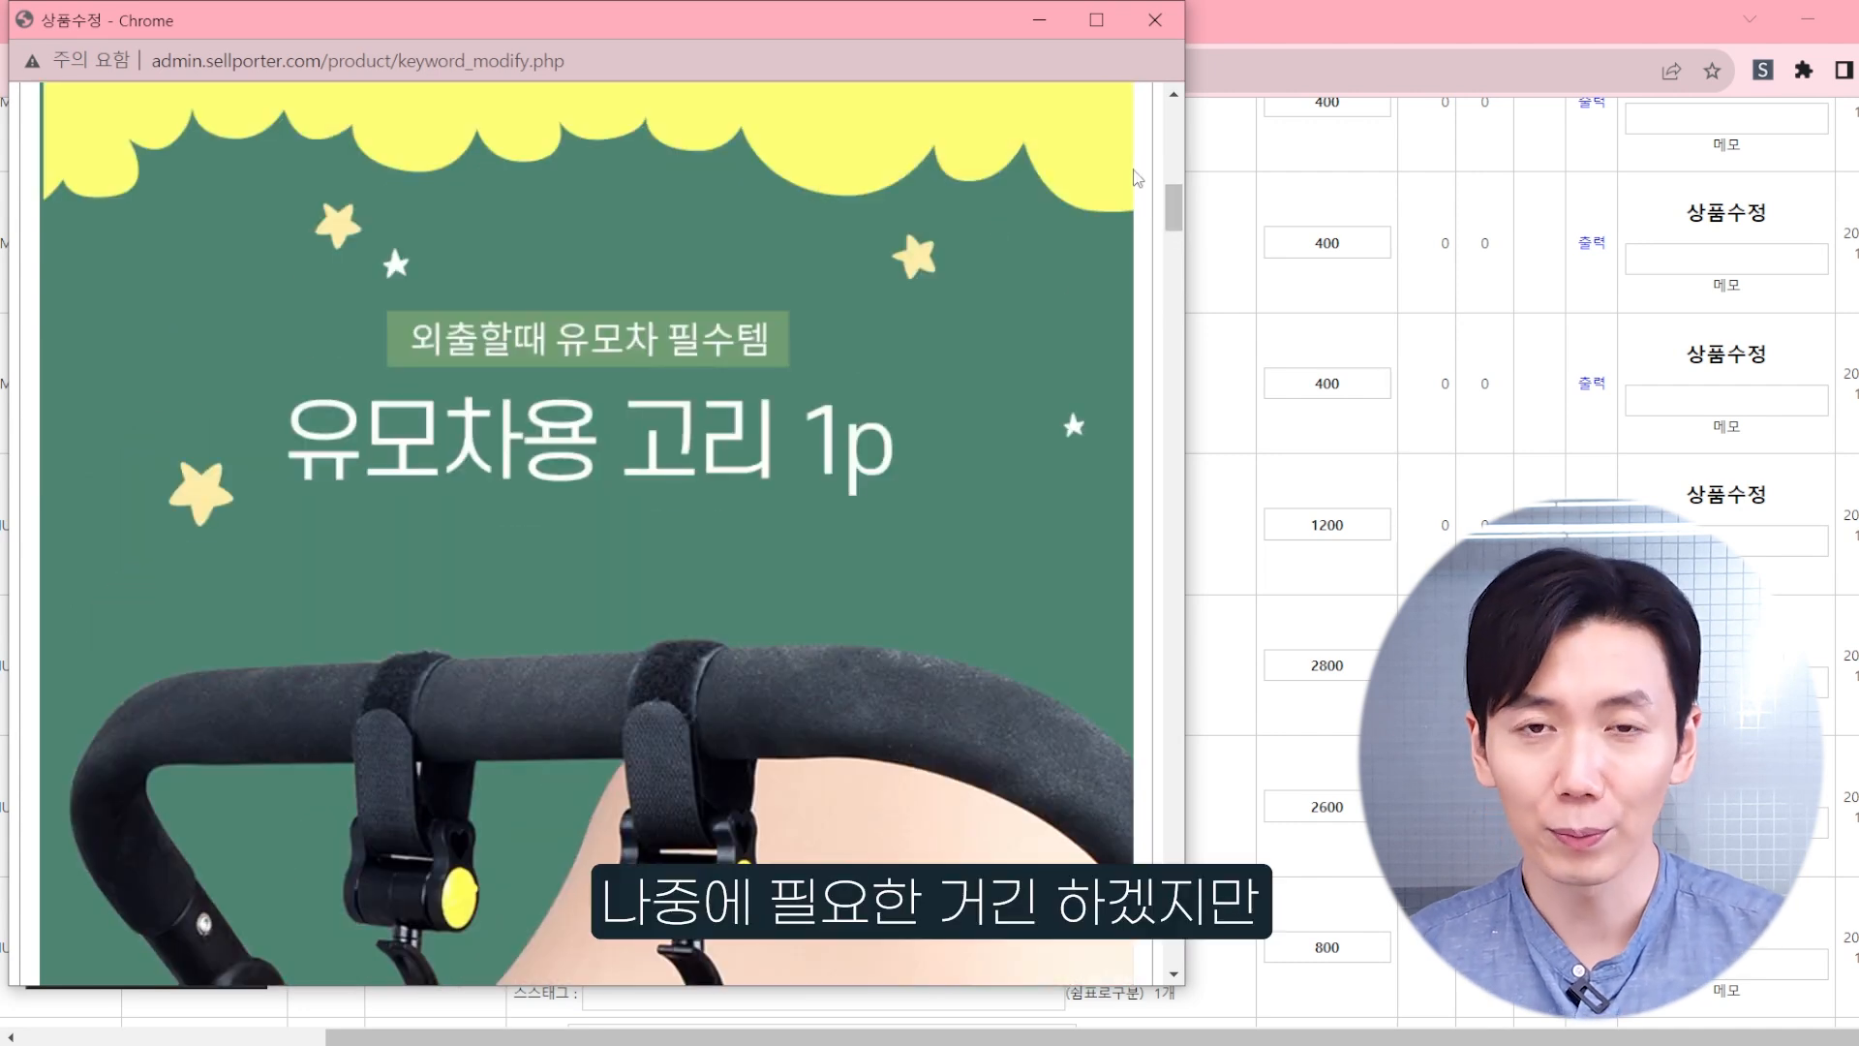
scroll(812, 351, down, 6)
scroll(811, 351, up, 4)
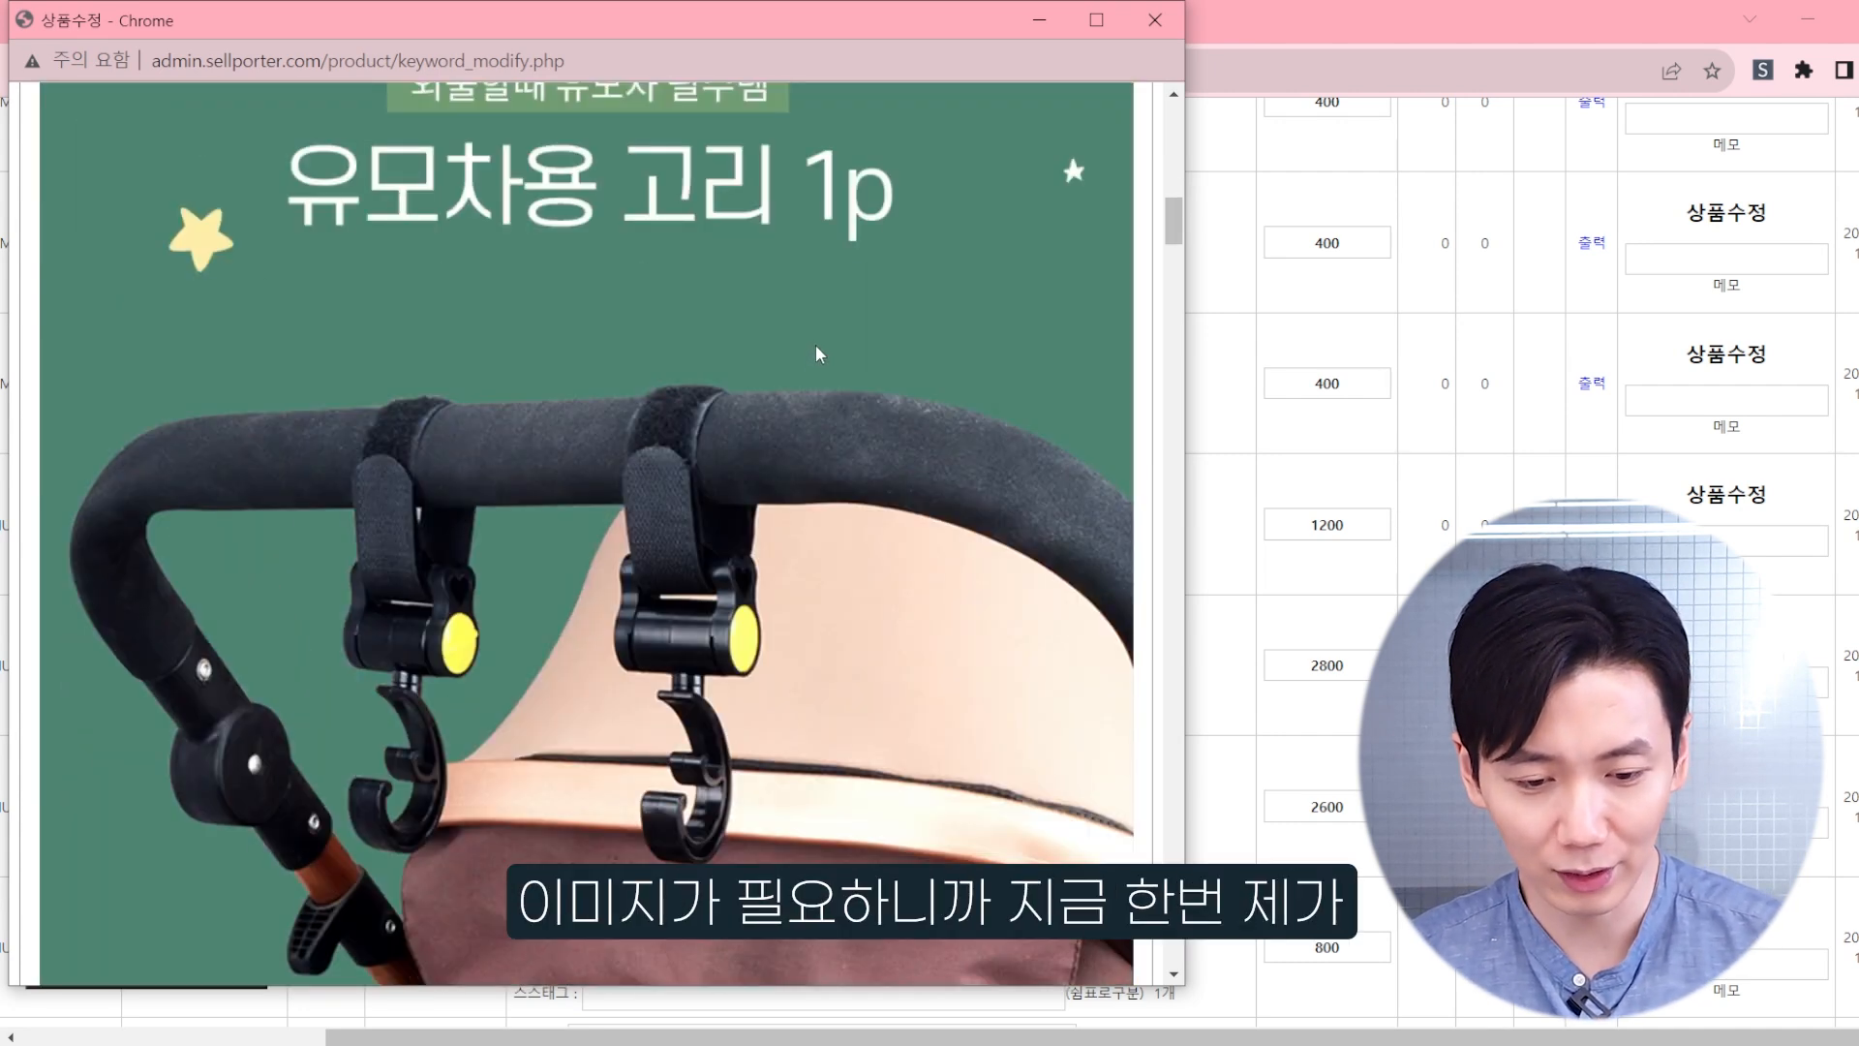
scroll(815, 353, down, 5)
Step: Launch the PicPick (픽픽) capture program, dismiss its update prompt, and find the rotating hook illustration in the detail page
key(super)
text(픽)
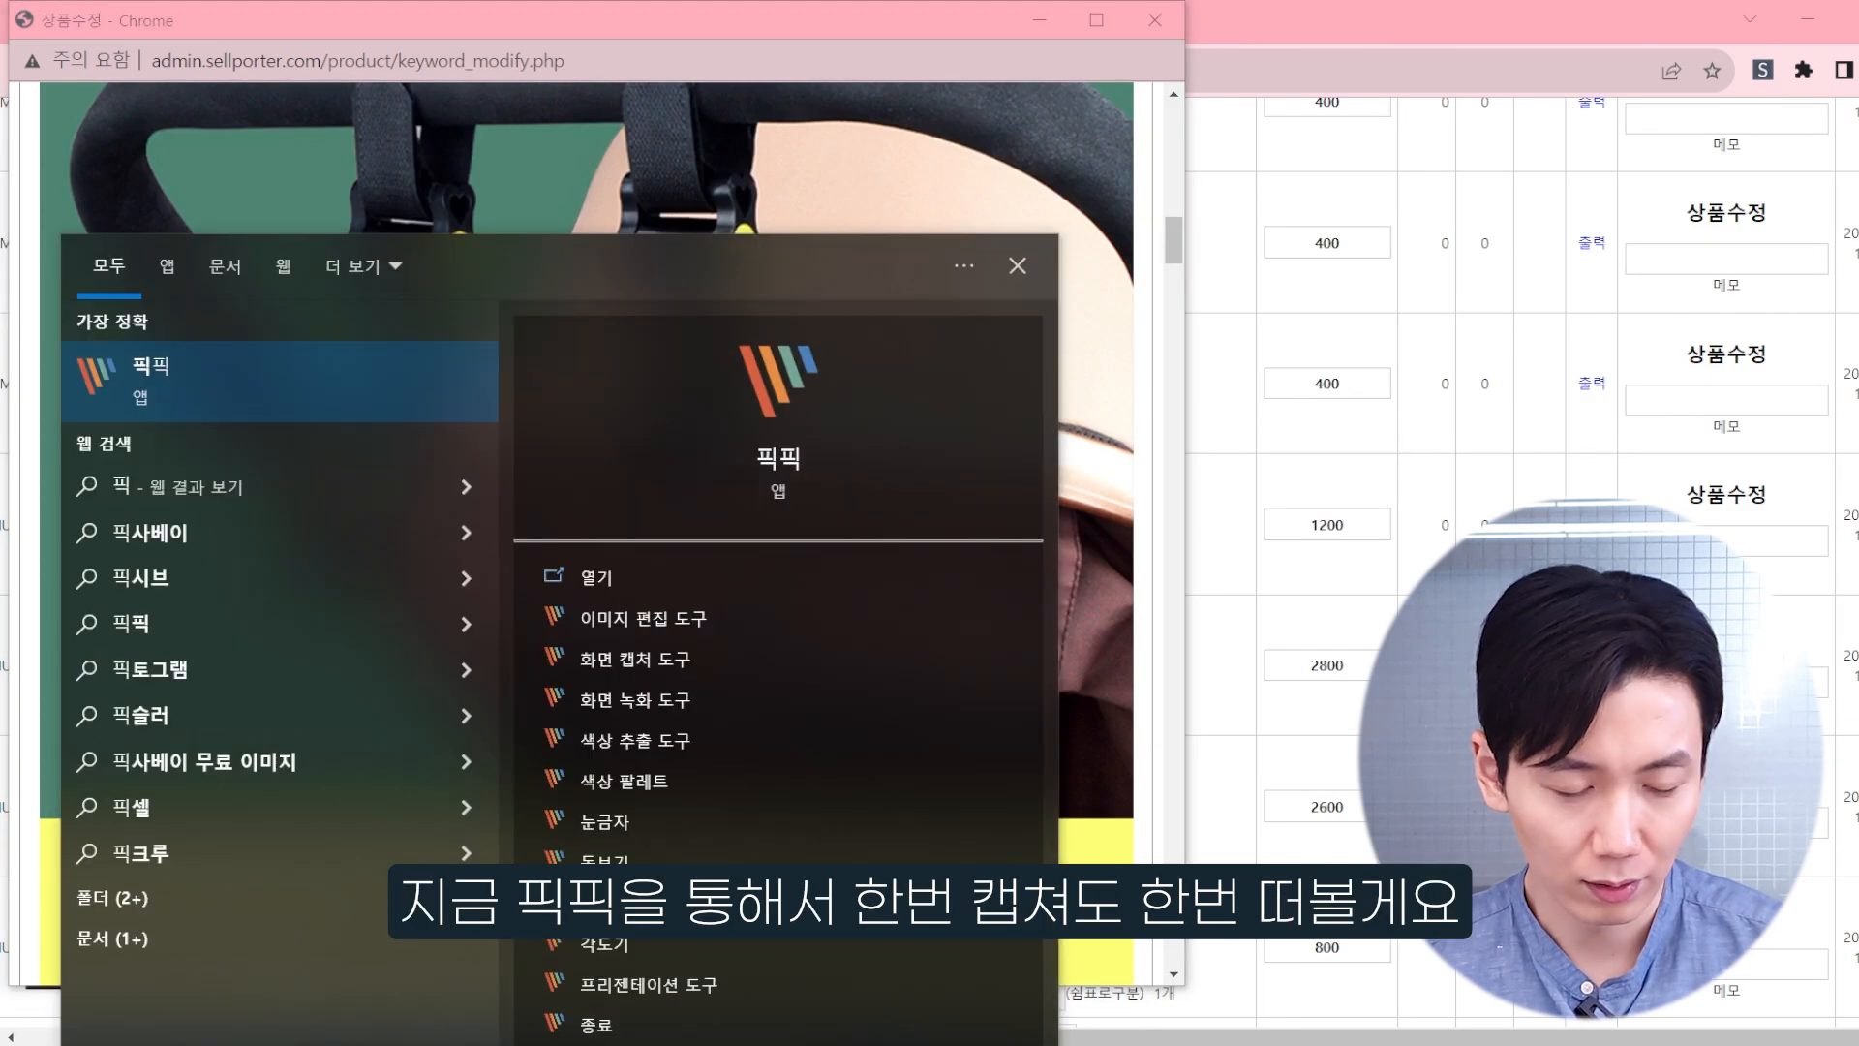
click(144, 391)
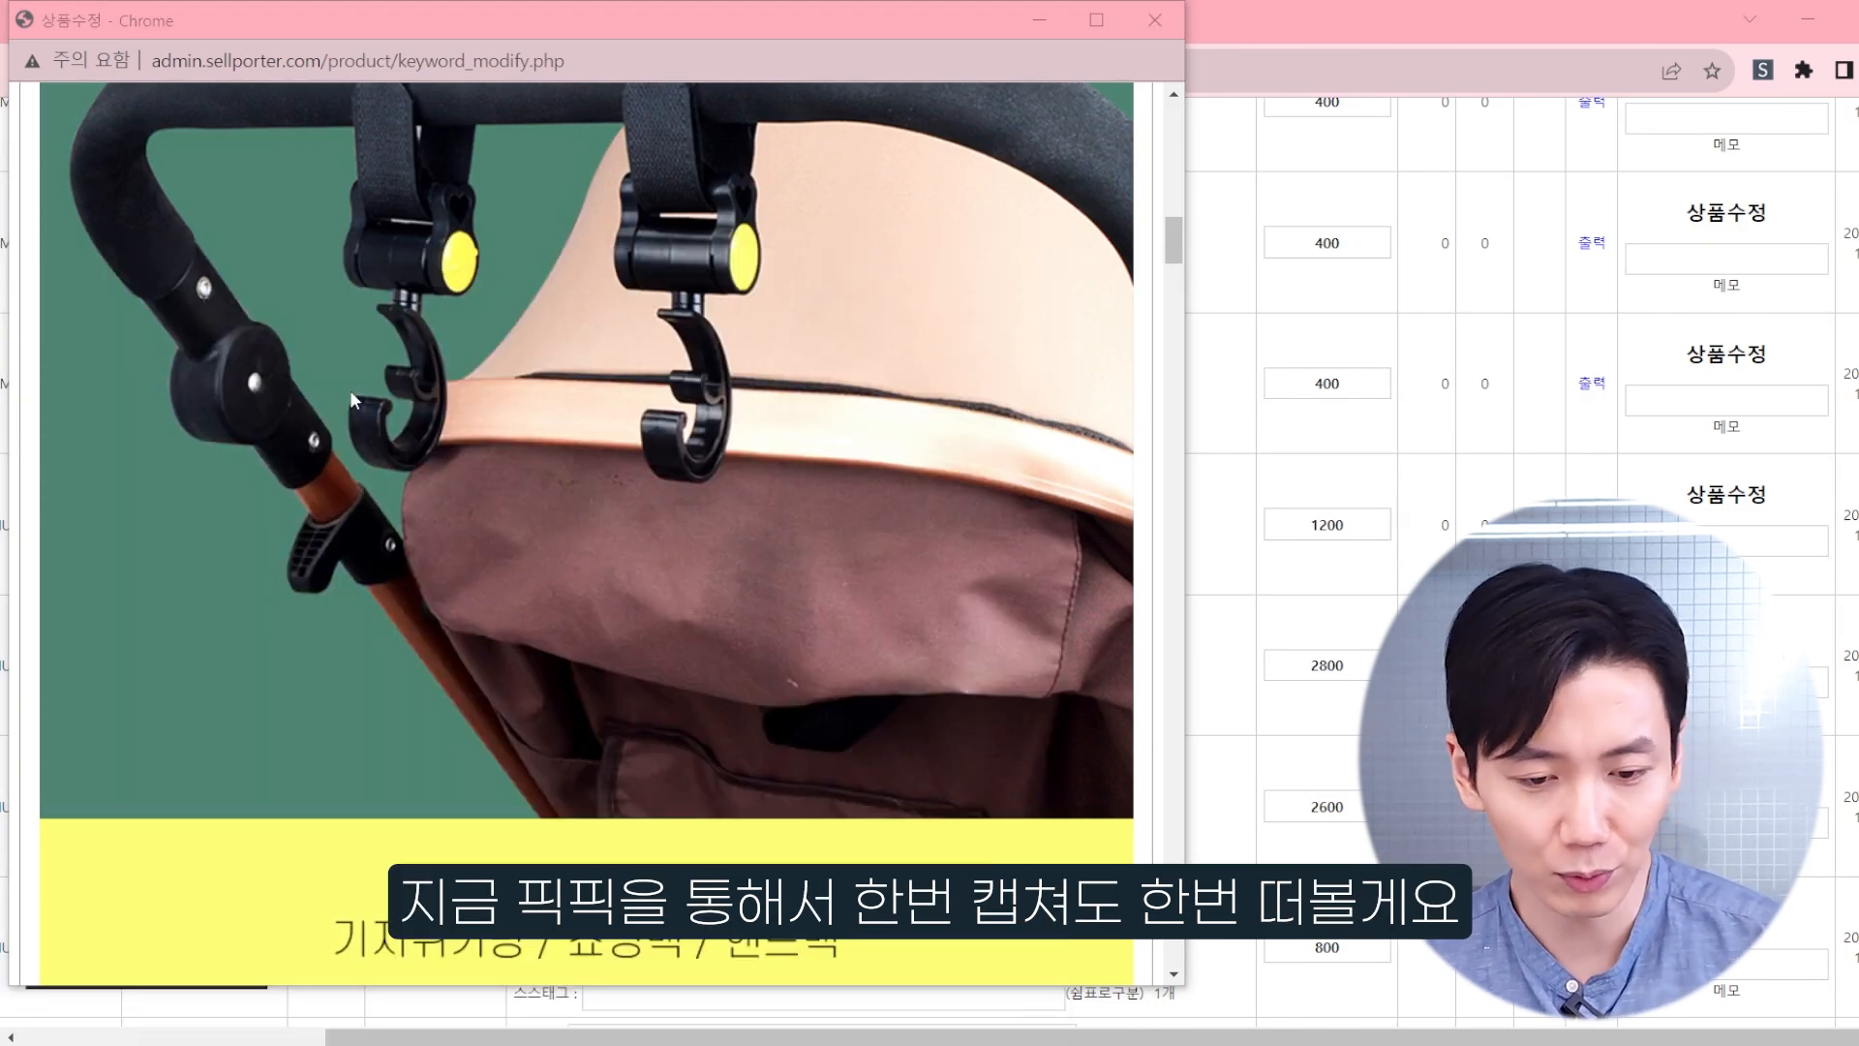
click(845, 709)
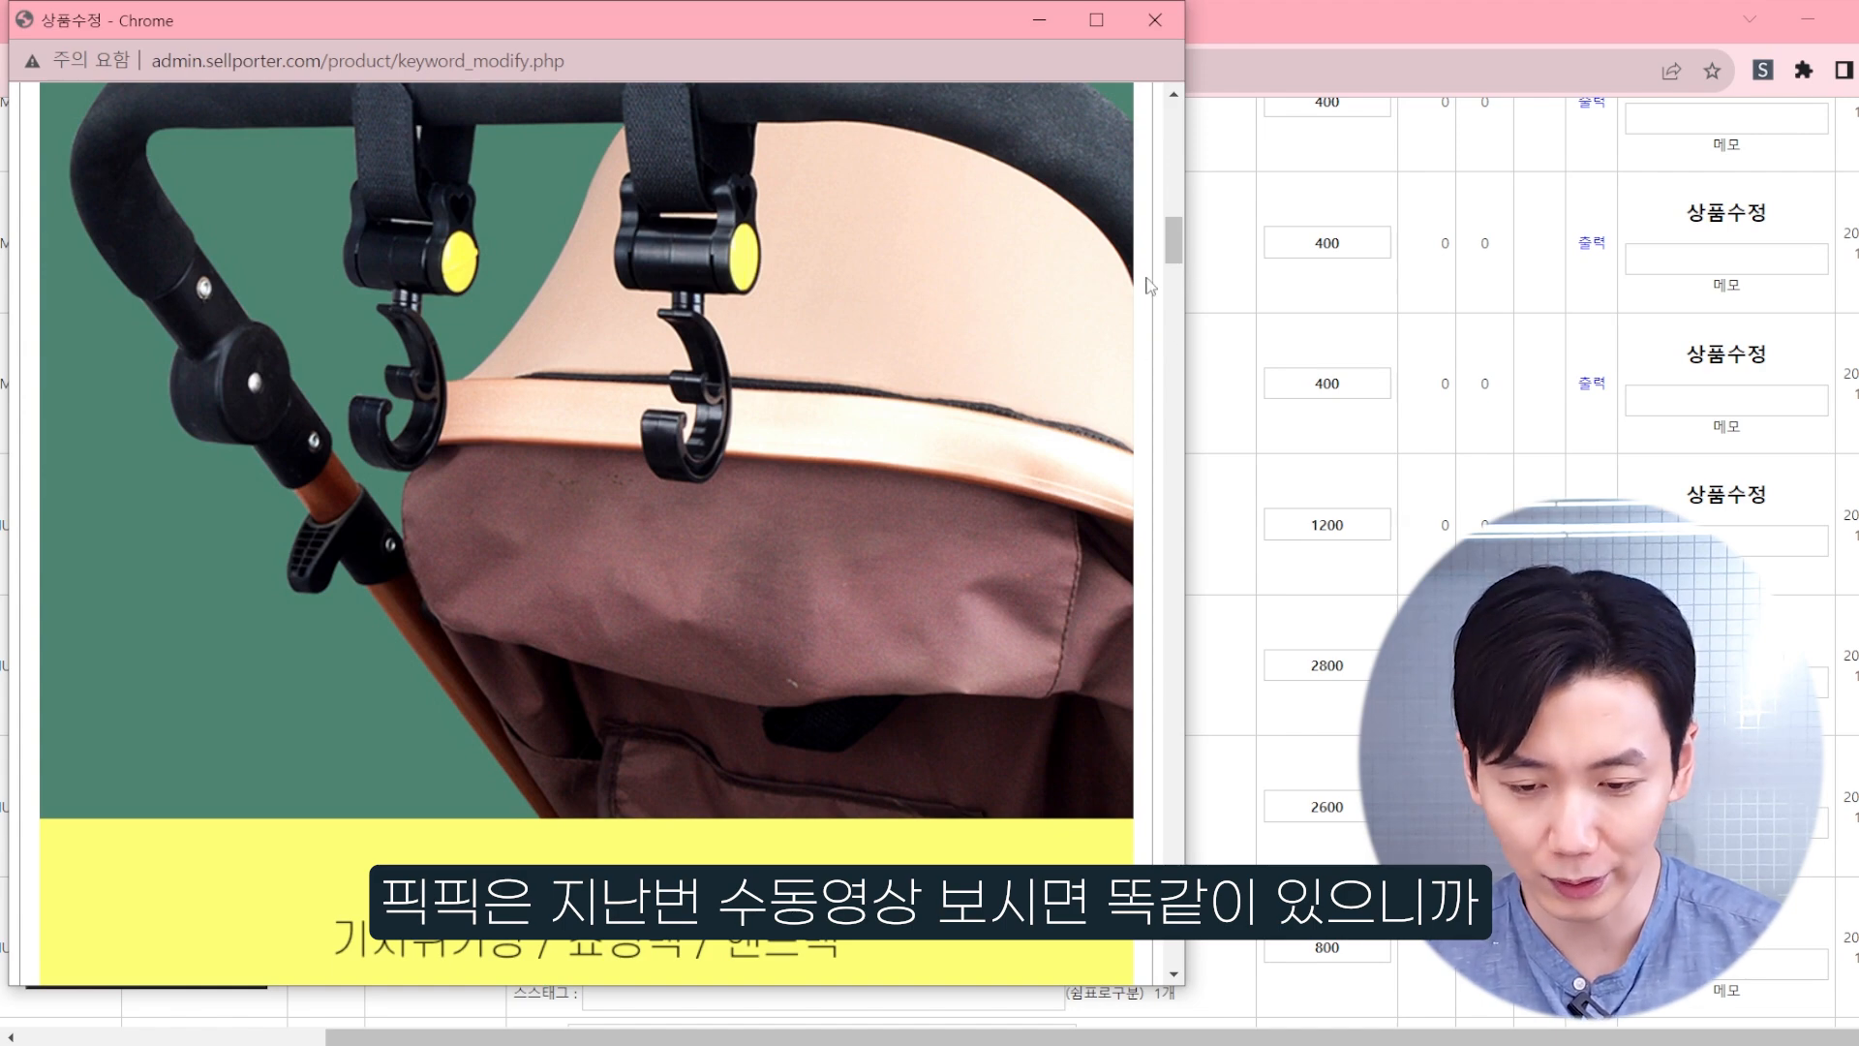
scroll(1140, 281, up, 3)
scroll(937, 364, down, 20)
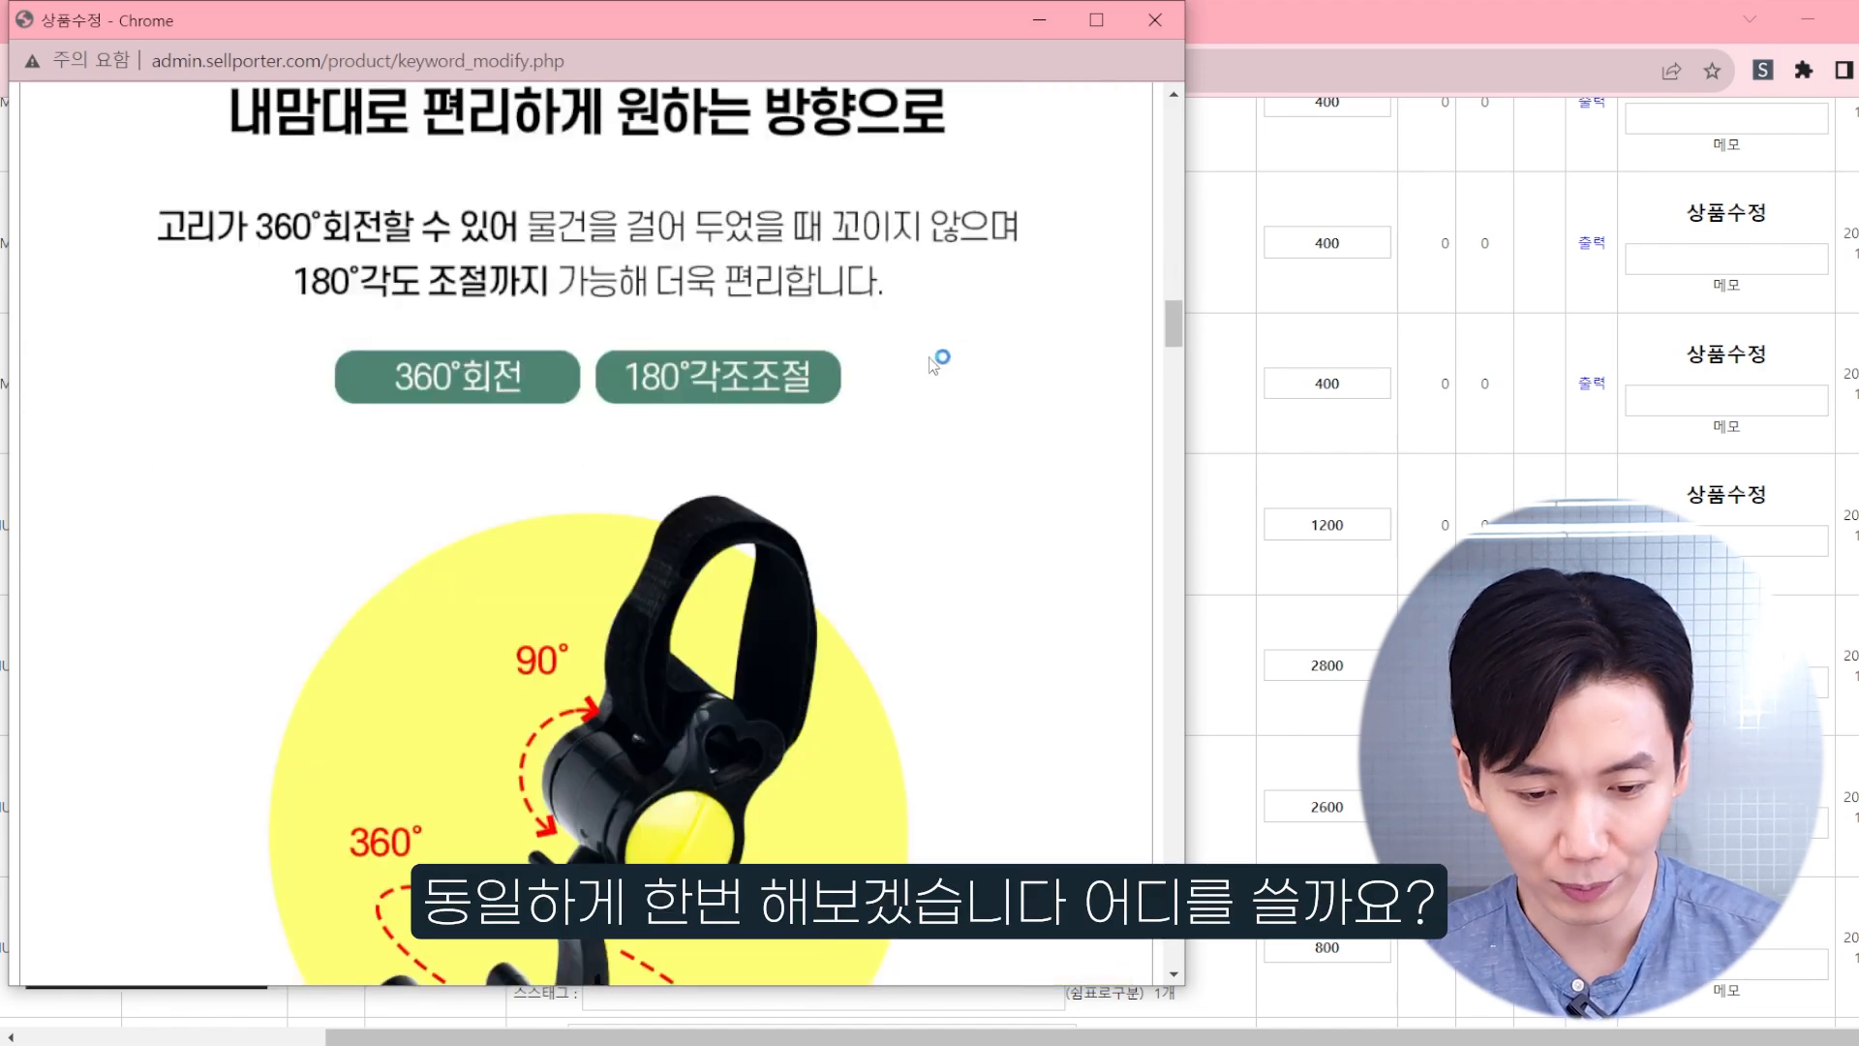
scroll(865, 378, up, 6)
scroll(793, 412, down, 2)
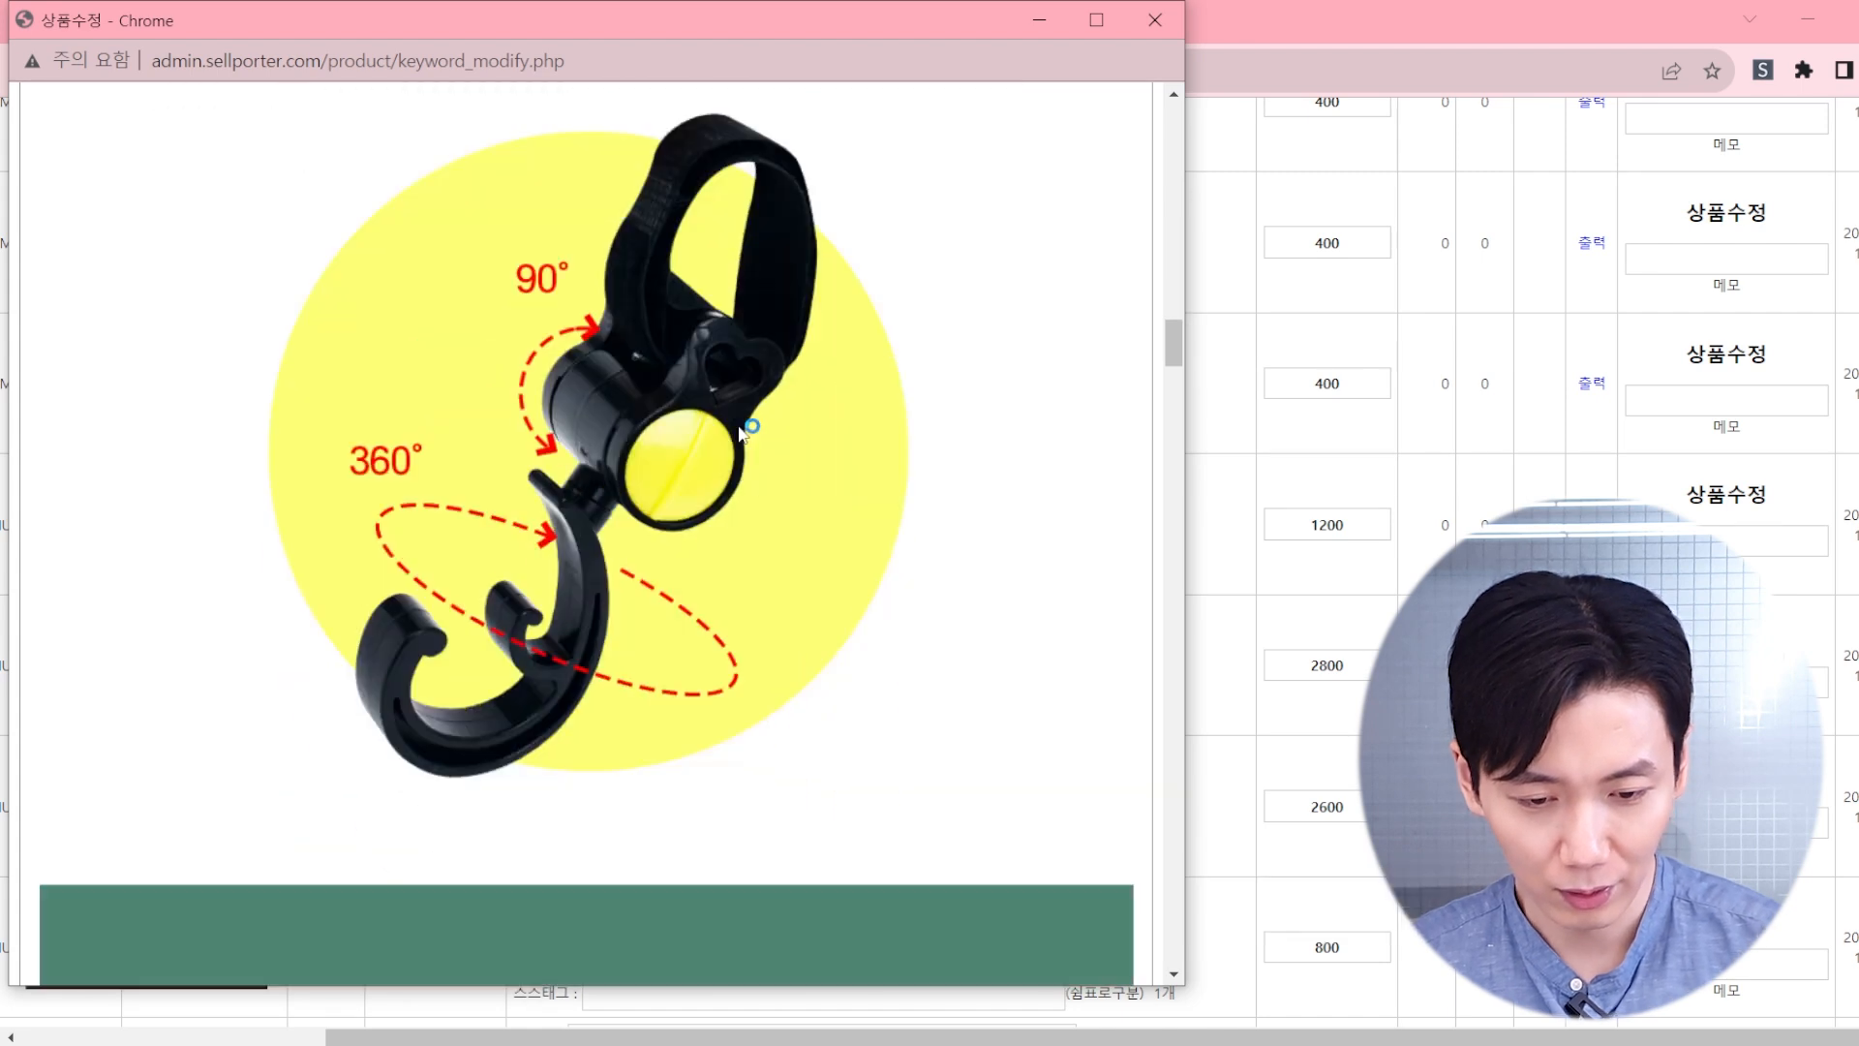
scroll(745, 433, up, 1)
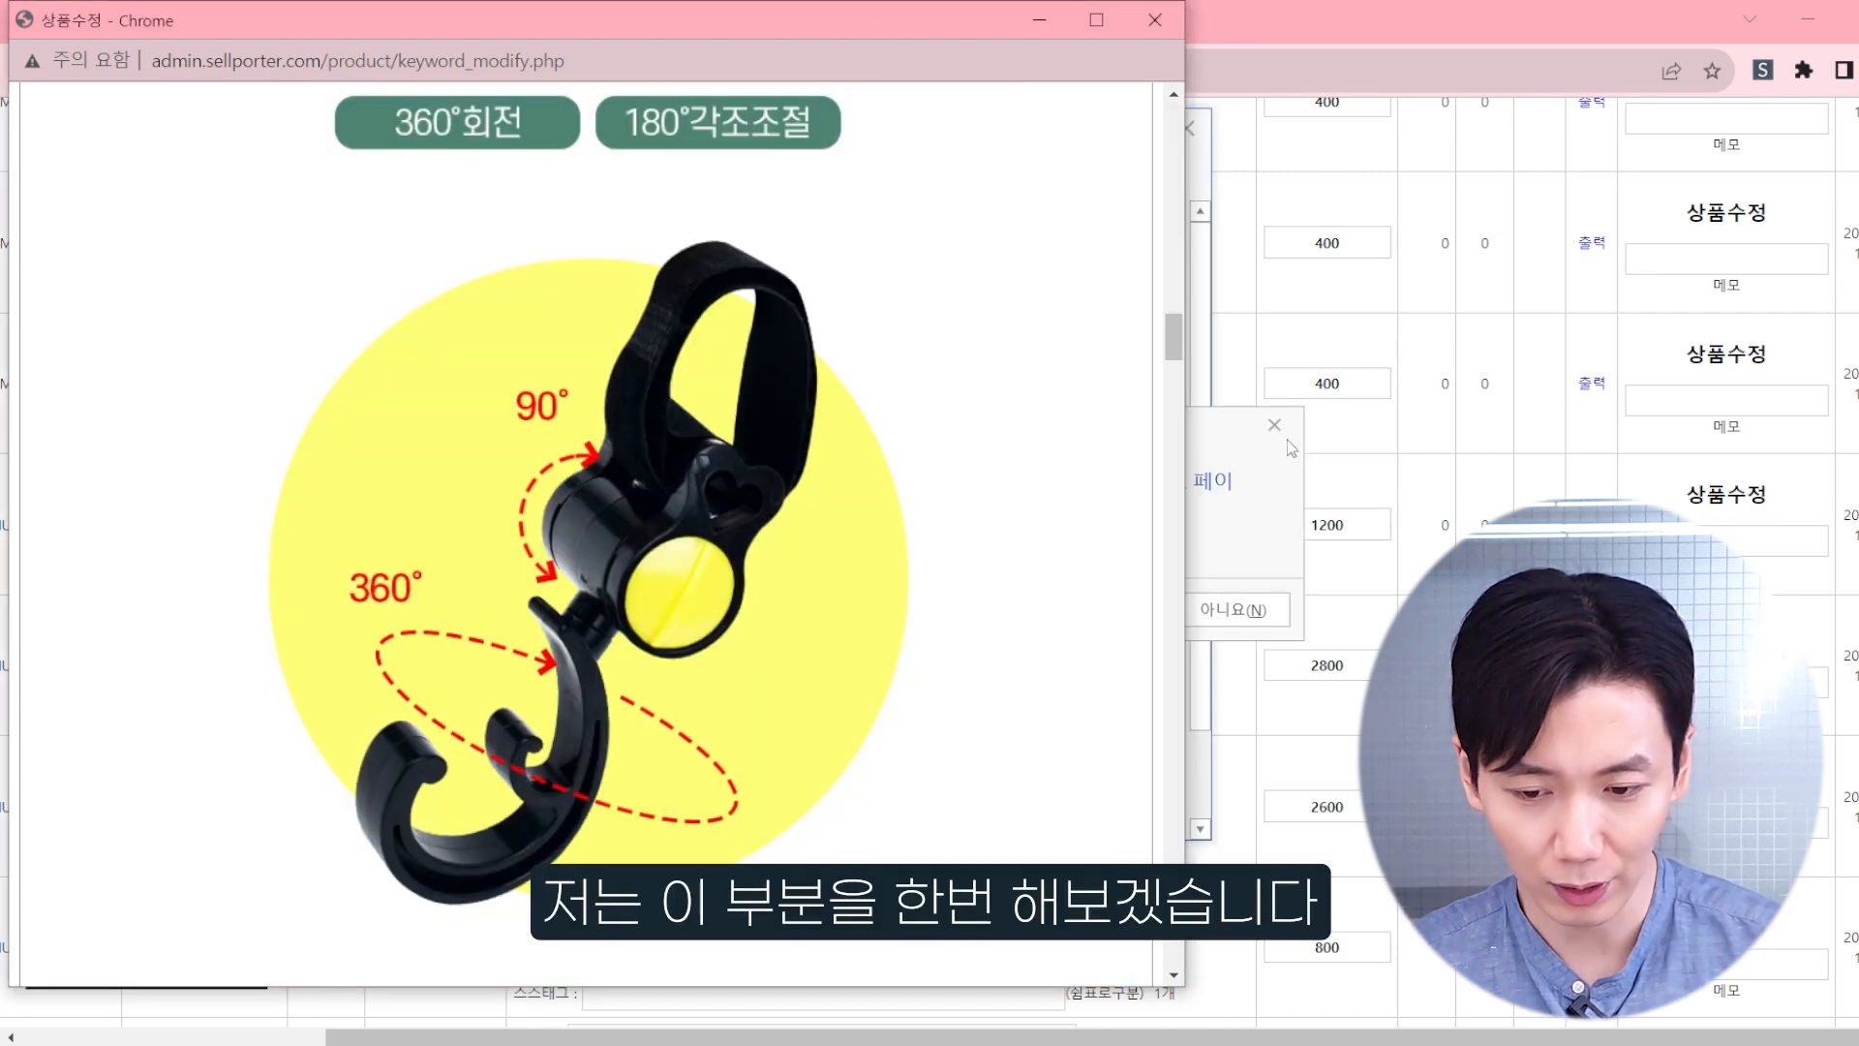
click(1104, 620)
click(109, 175)
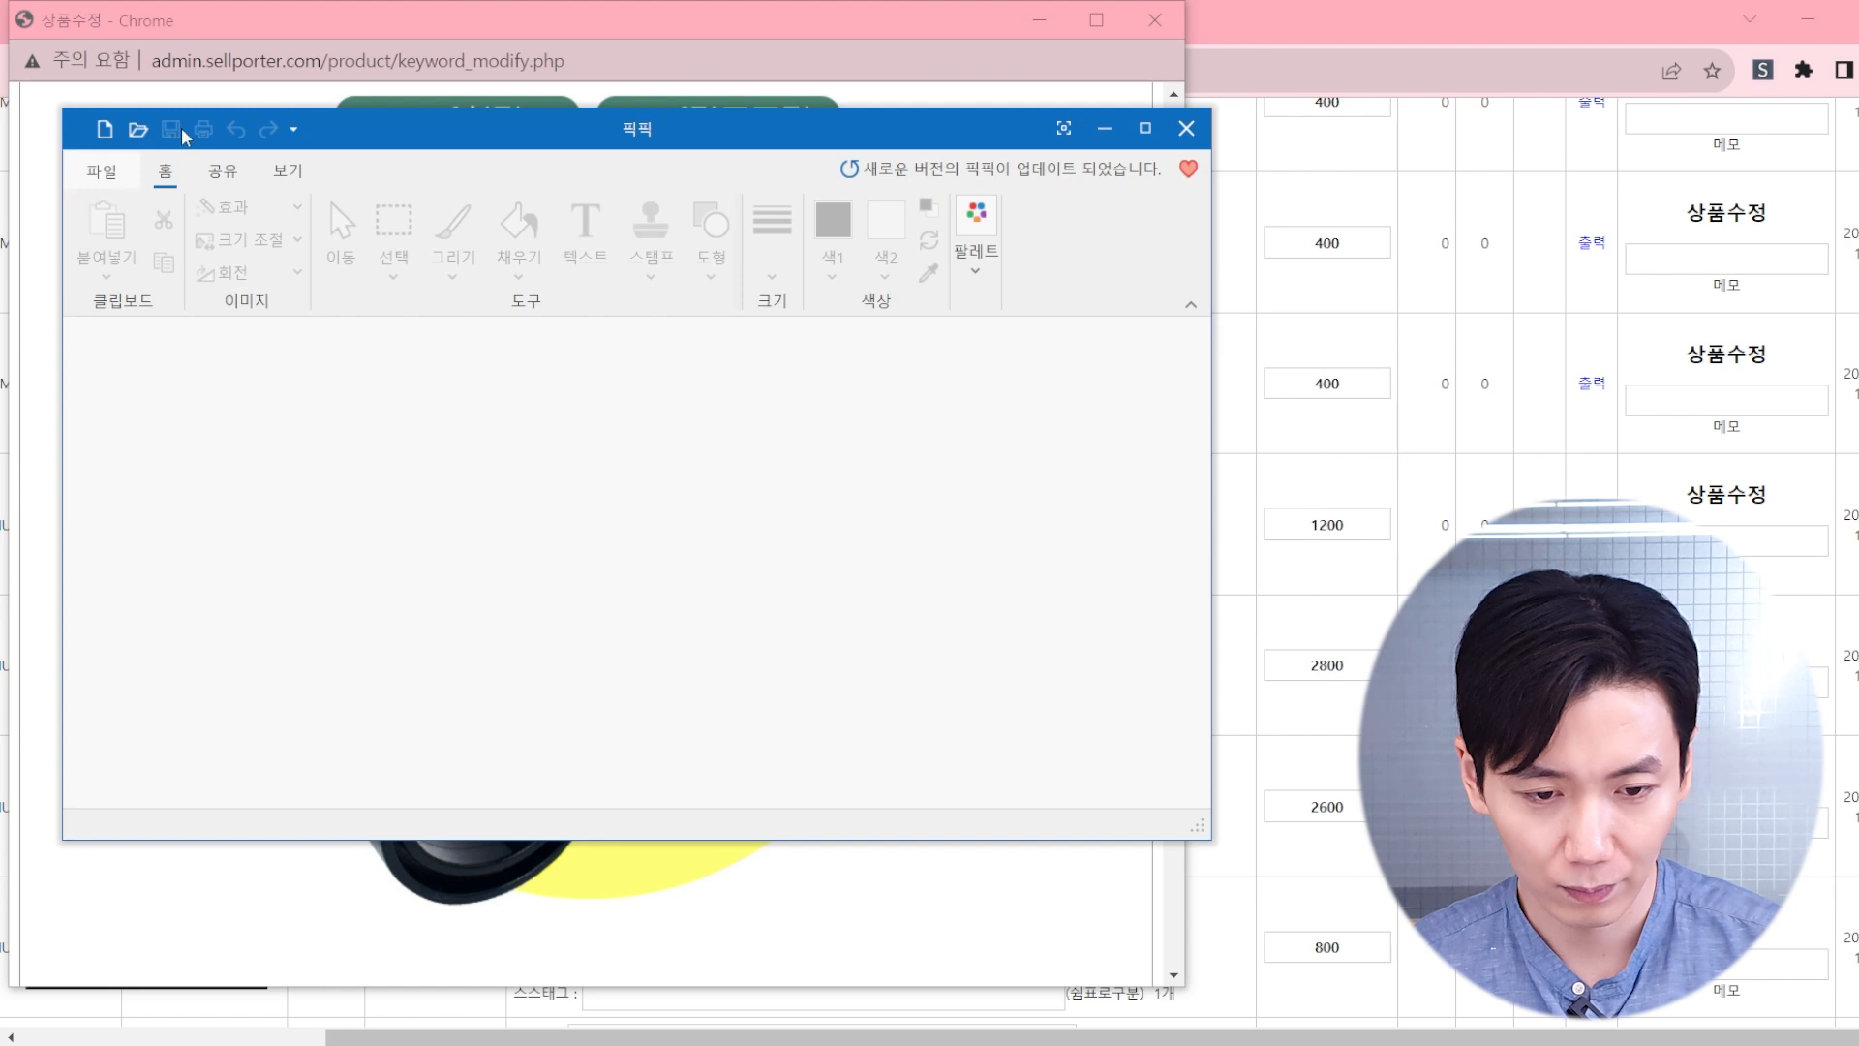
Step: Capture the hook illustration on the yellow circle from the detail page as a region of about 793 x 712 px
click(408, 32)
scroll(222, 233, up, 1)
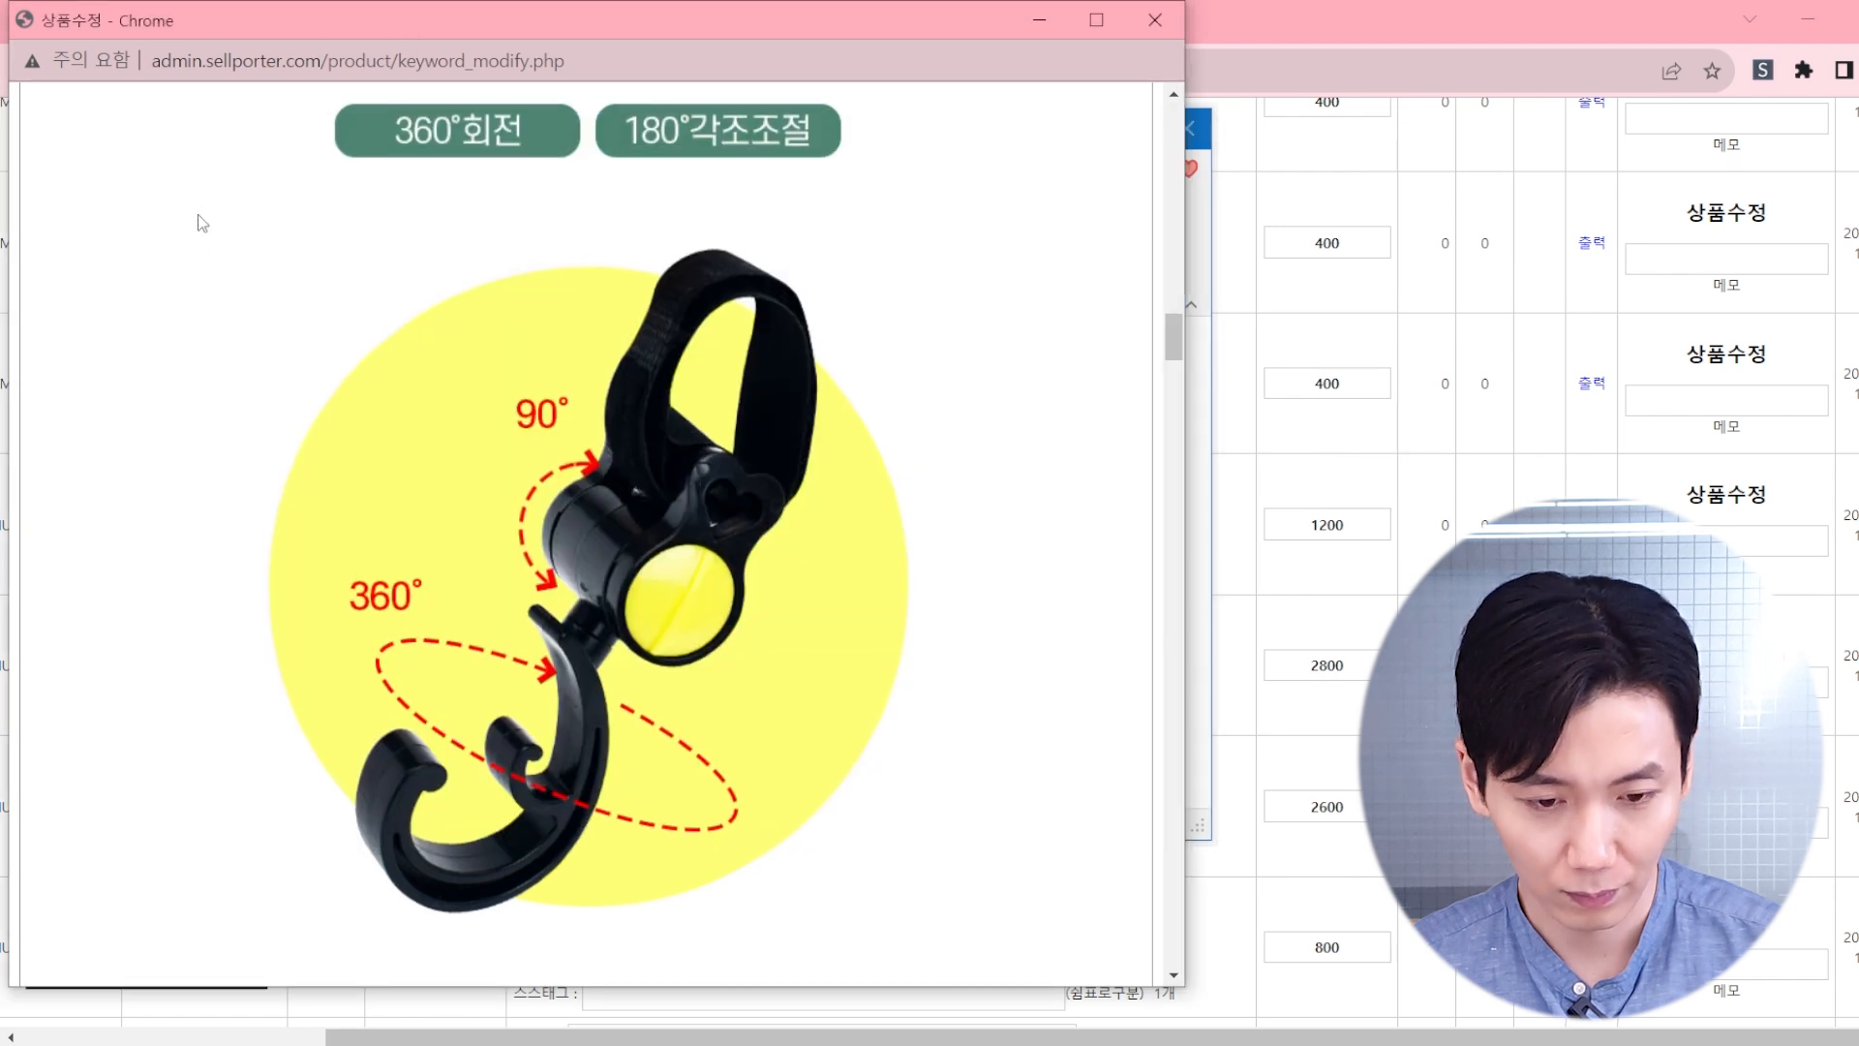
key(shift+Print)
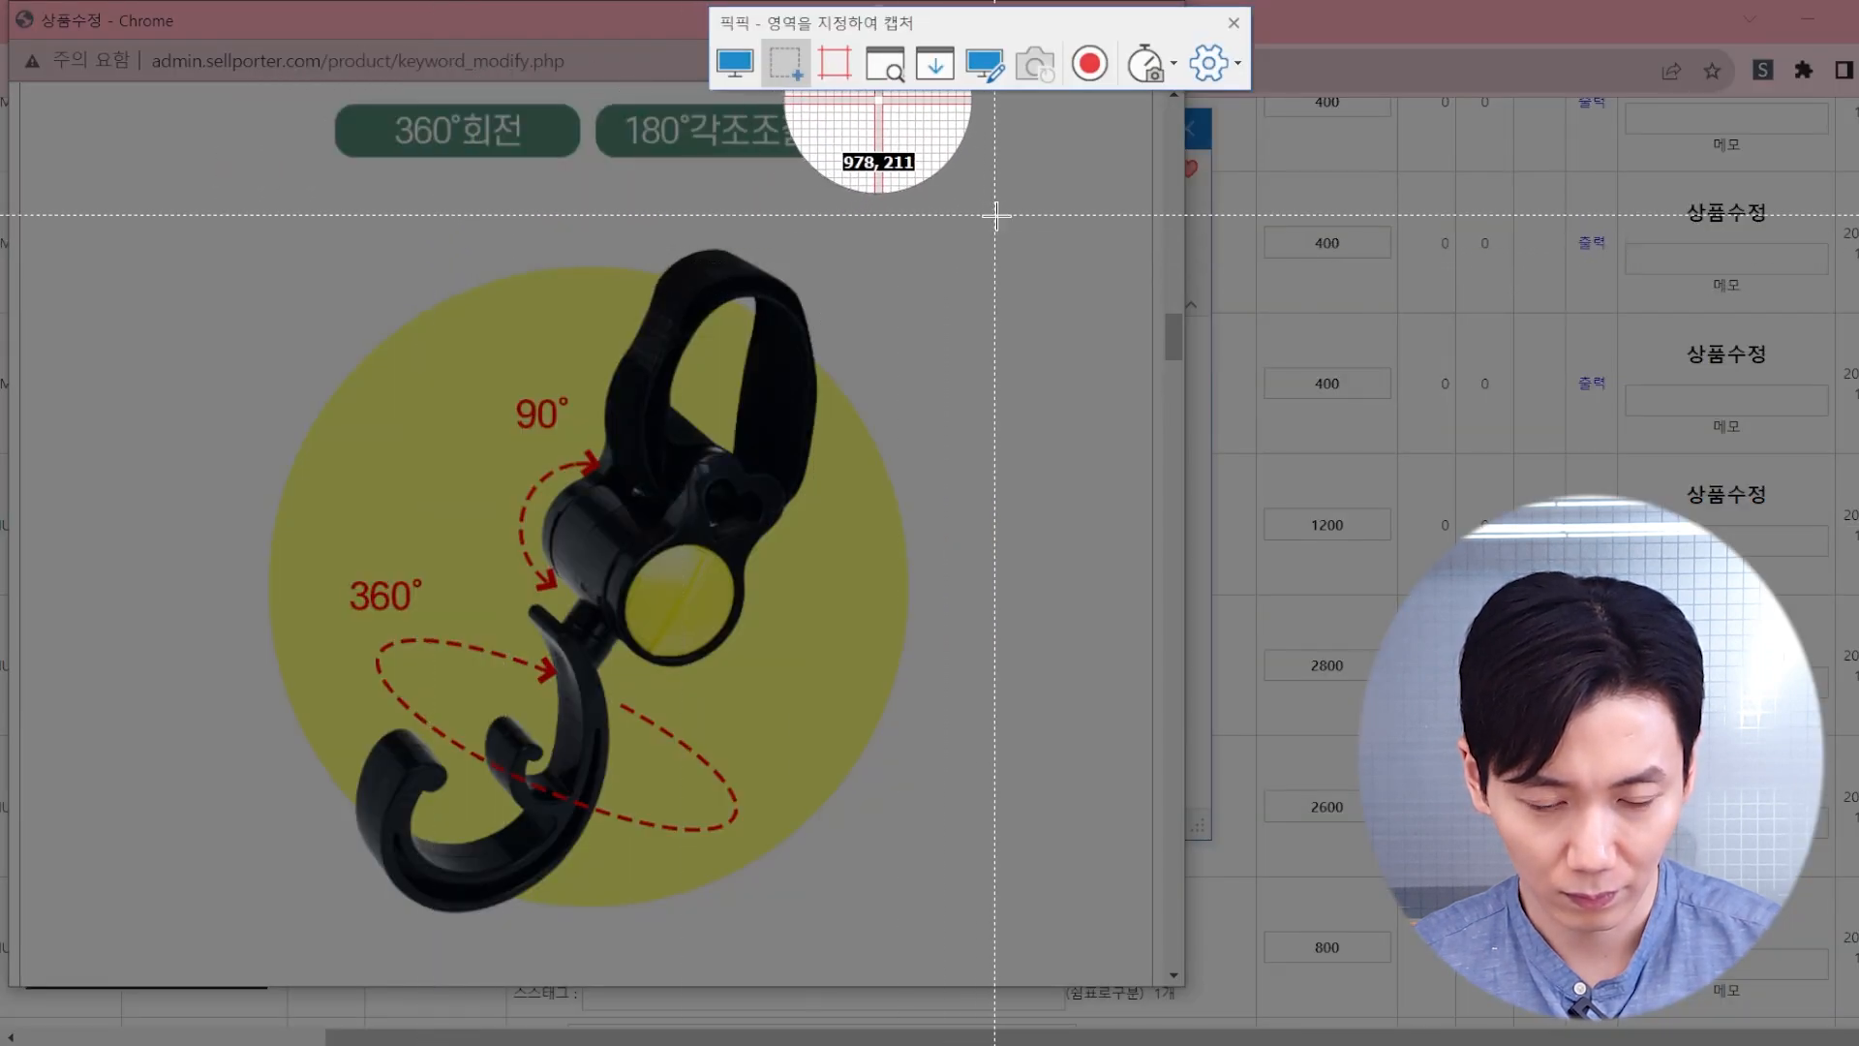
drag(999, 216, 198, 950)
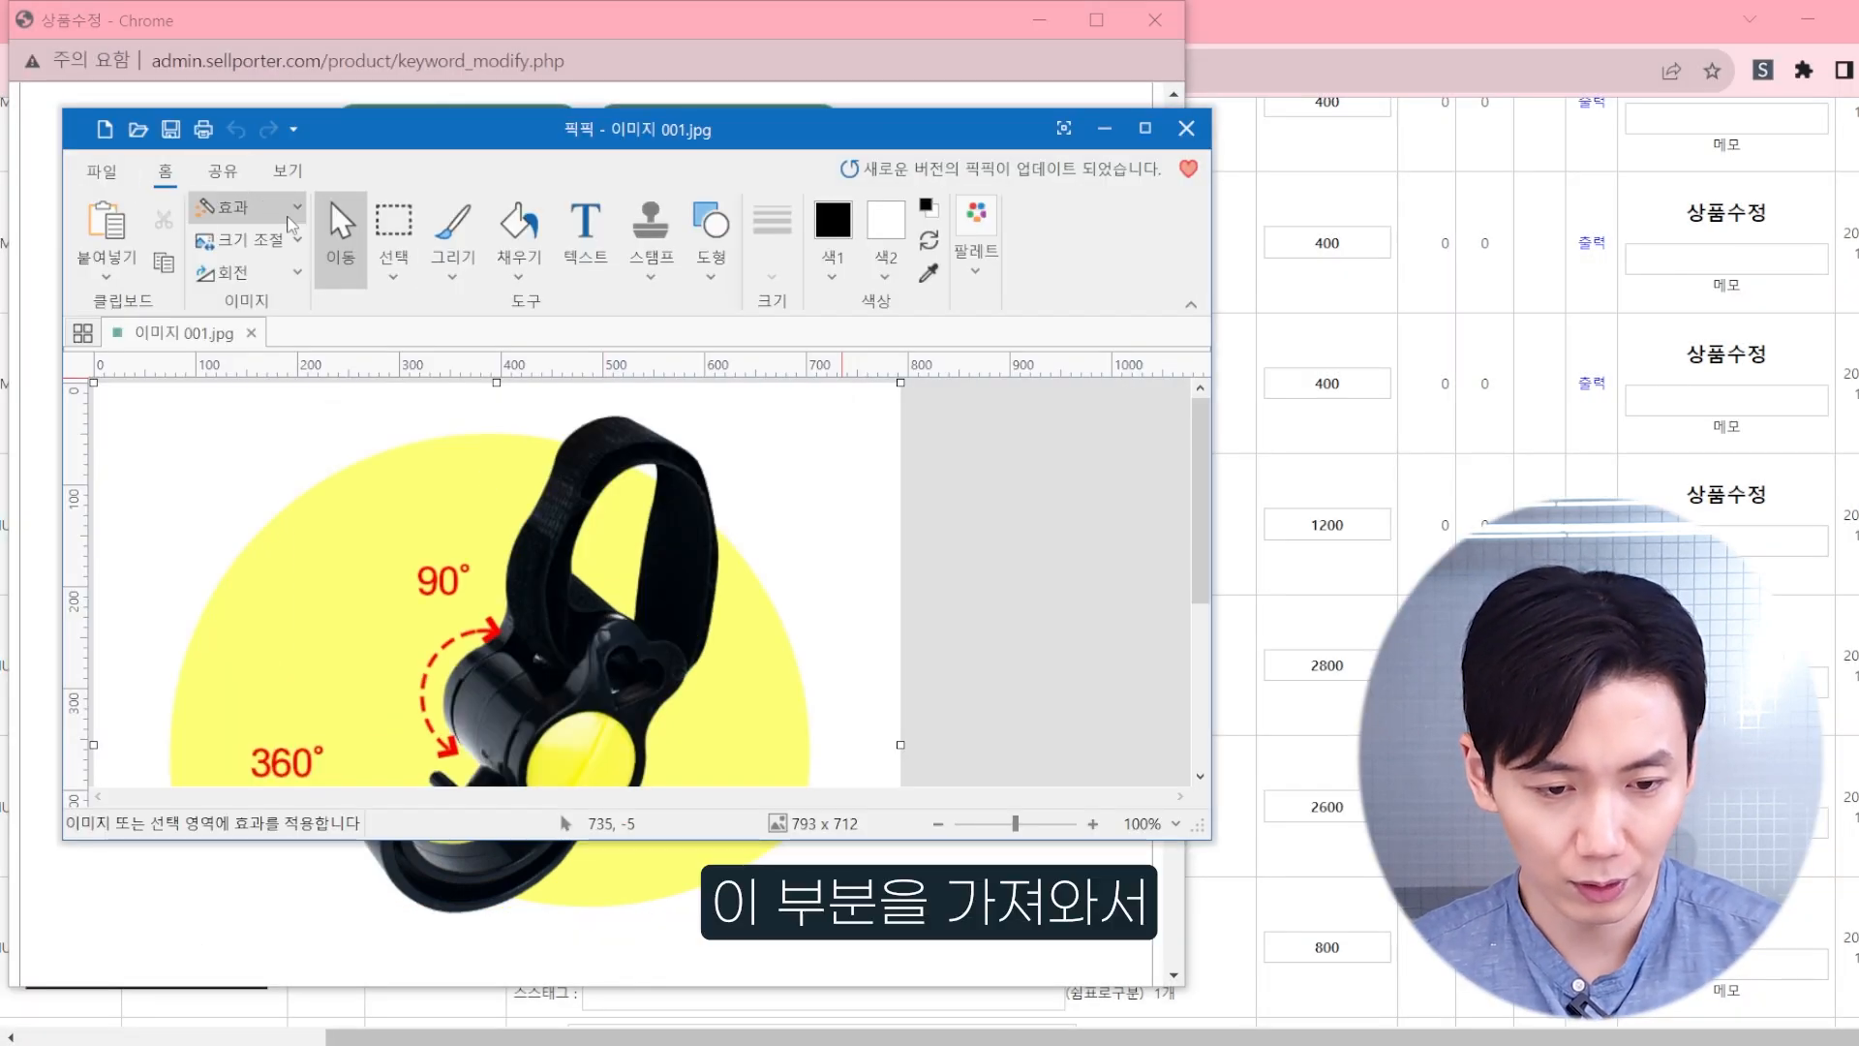
Step: Resize the captured hook image in PicPick to 1000 px wide and 1000 px high without locking the aspect ratio
double_click(502, 145)
click(308, 114)
click(345, 148)
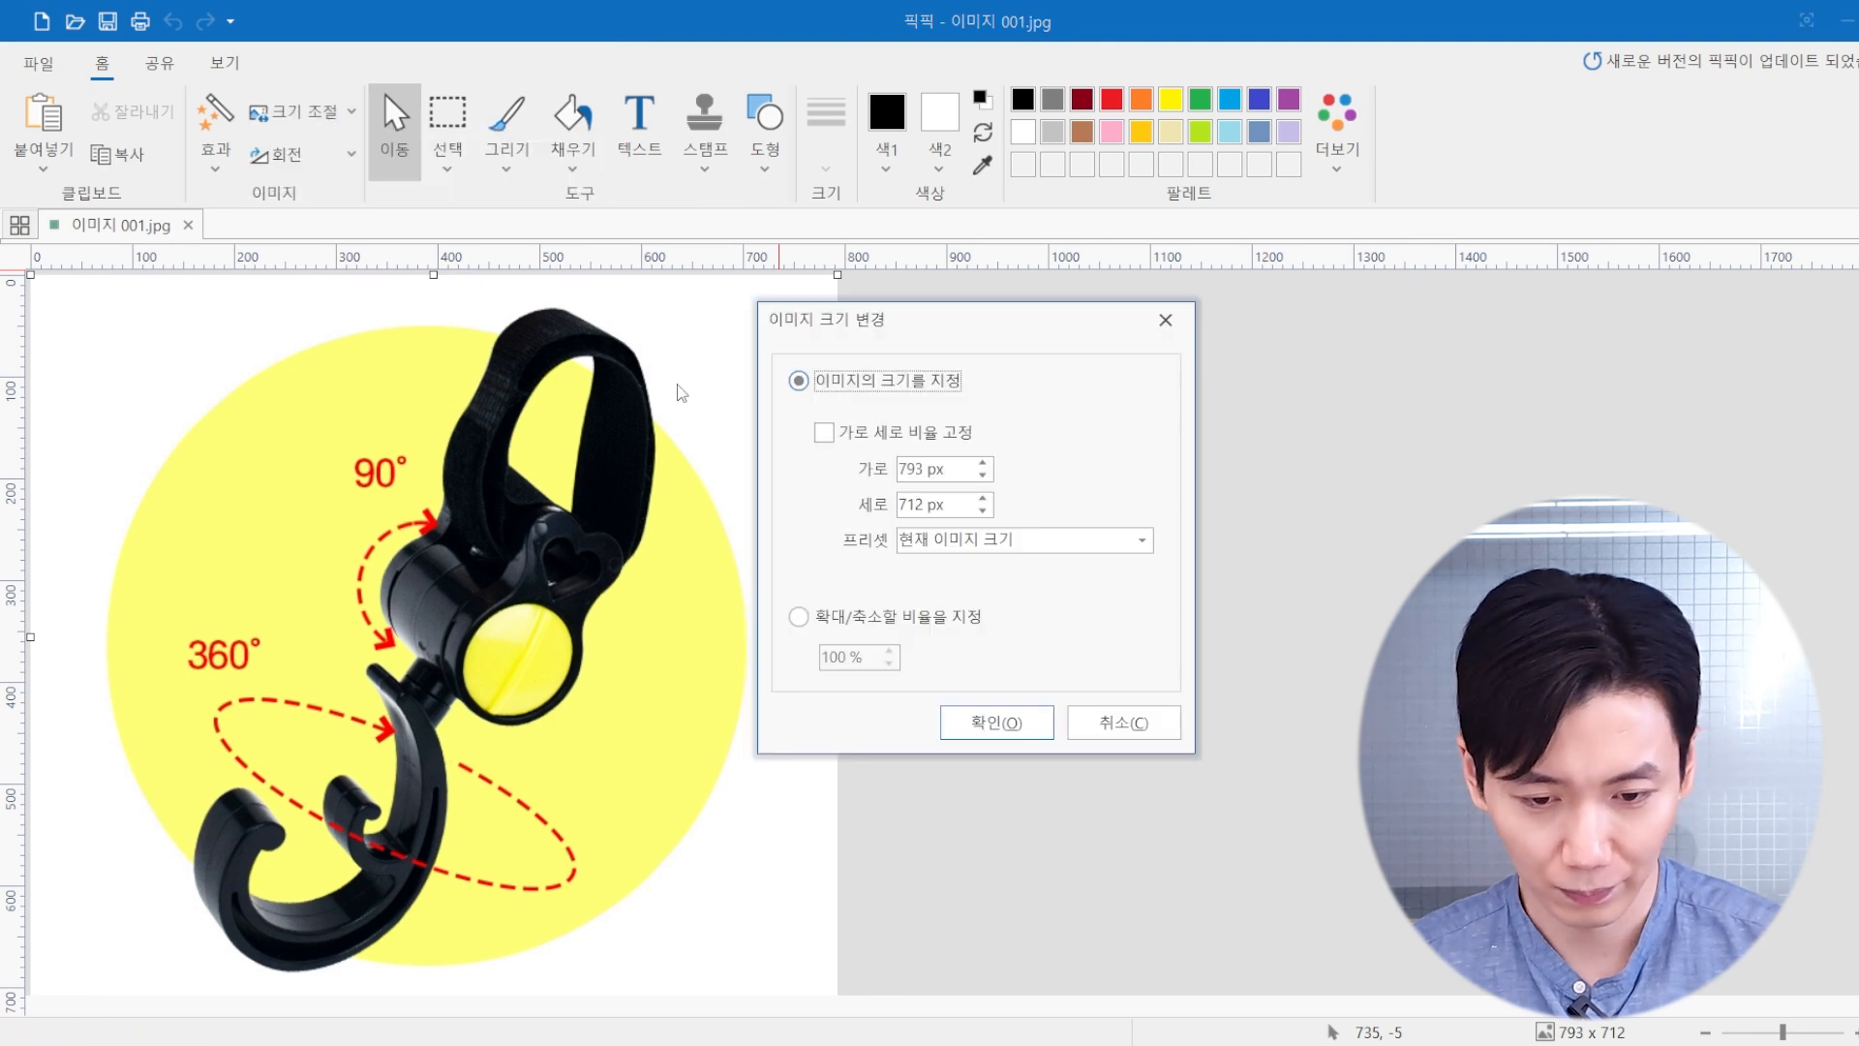
click(869, 440)
drag(919, 465, 923, 467)
double_click(915, 468)
text(1000)
double_click(915, 468)
double_click(931, 504)
text(1000)
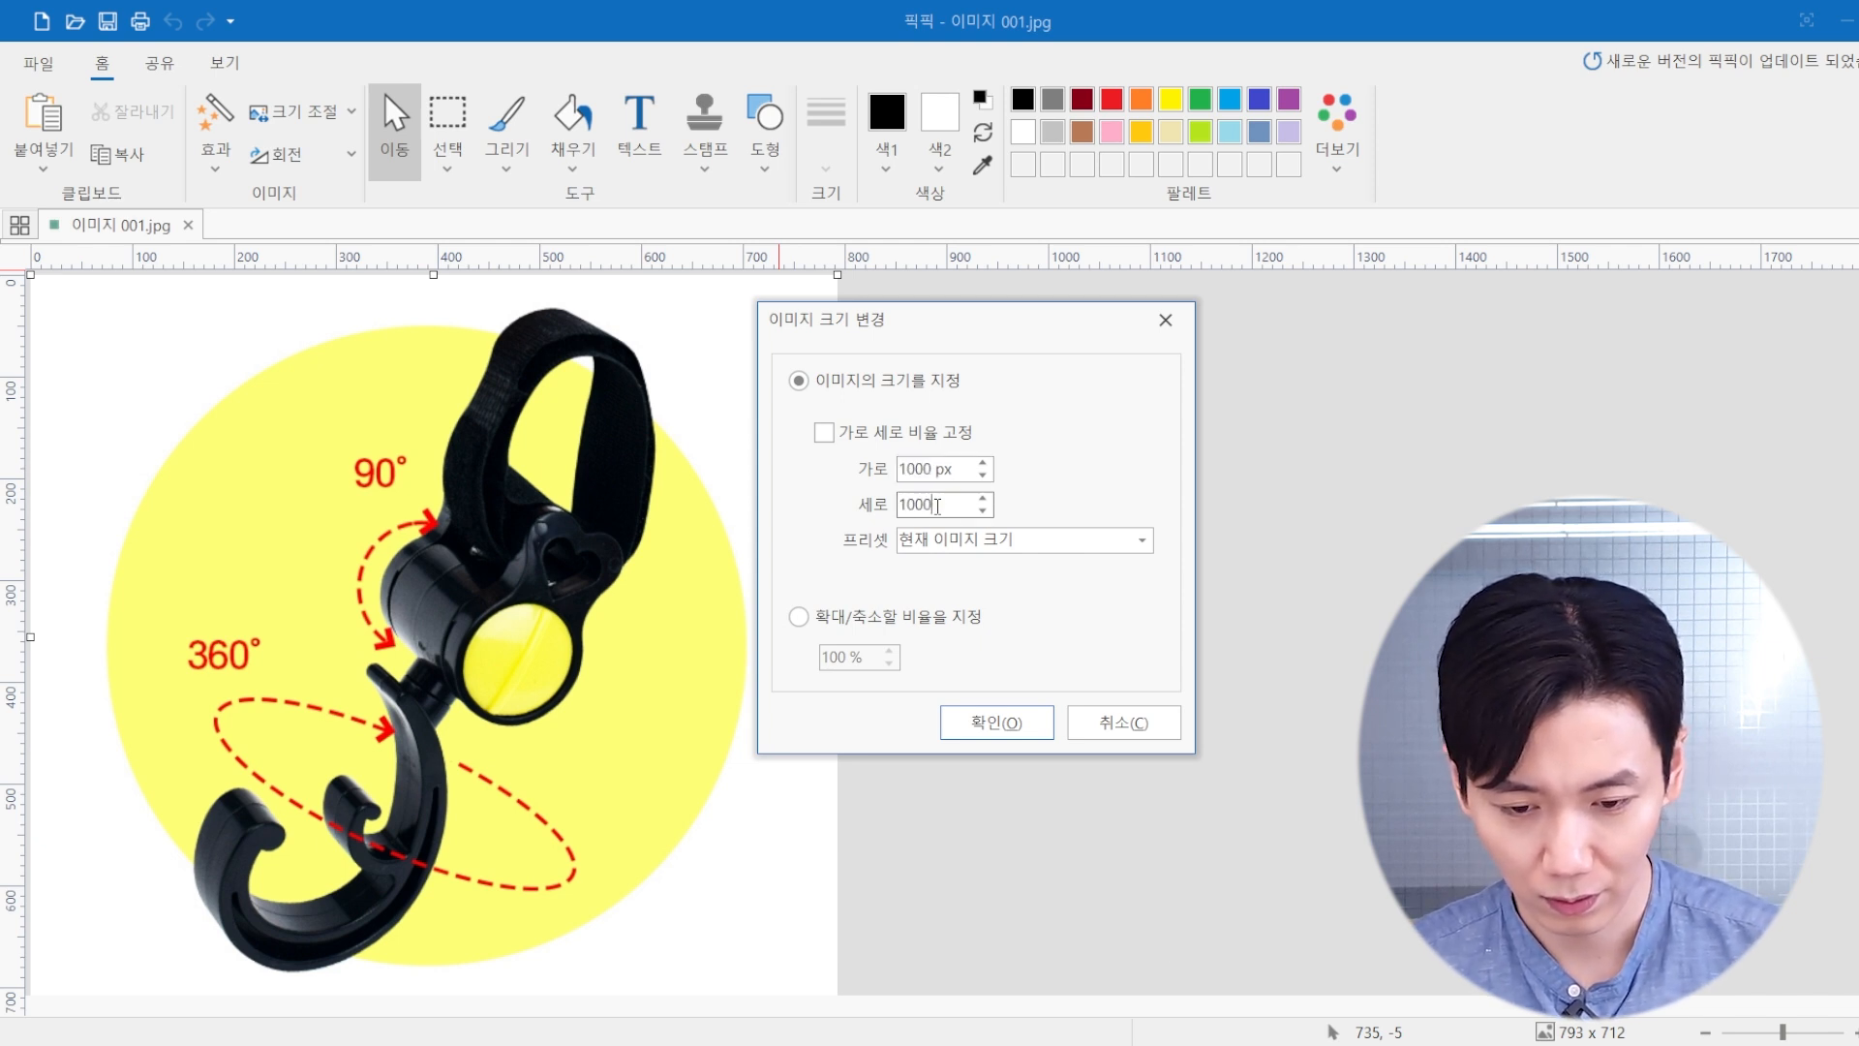
click(1018, 721)
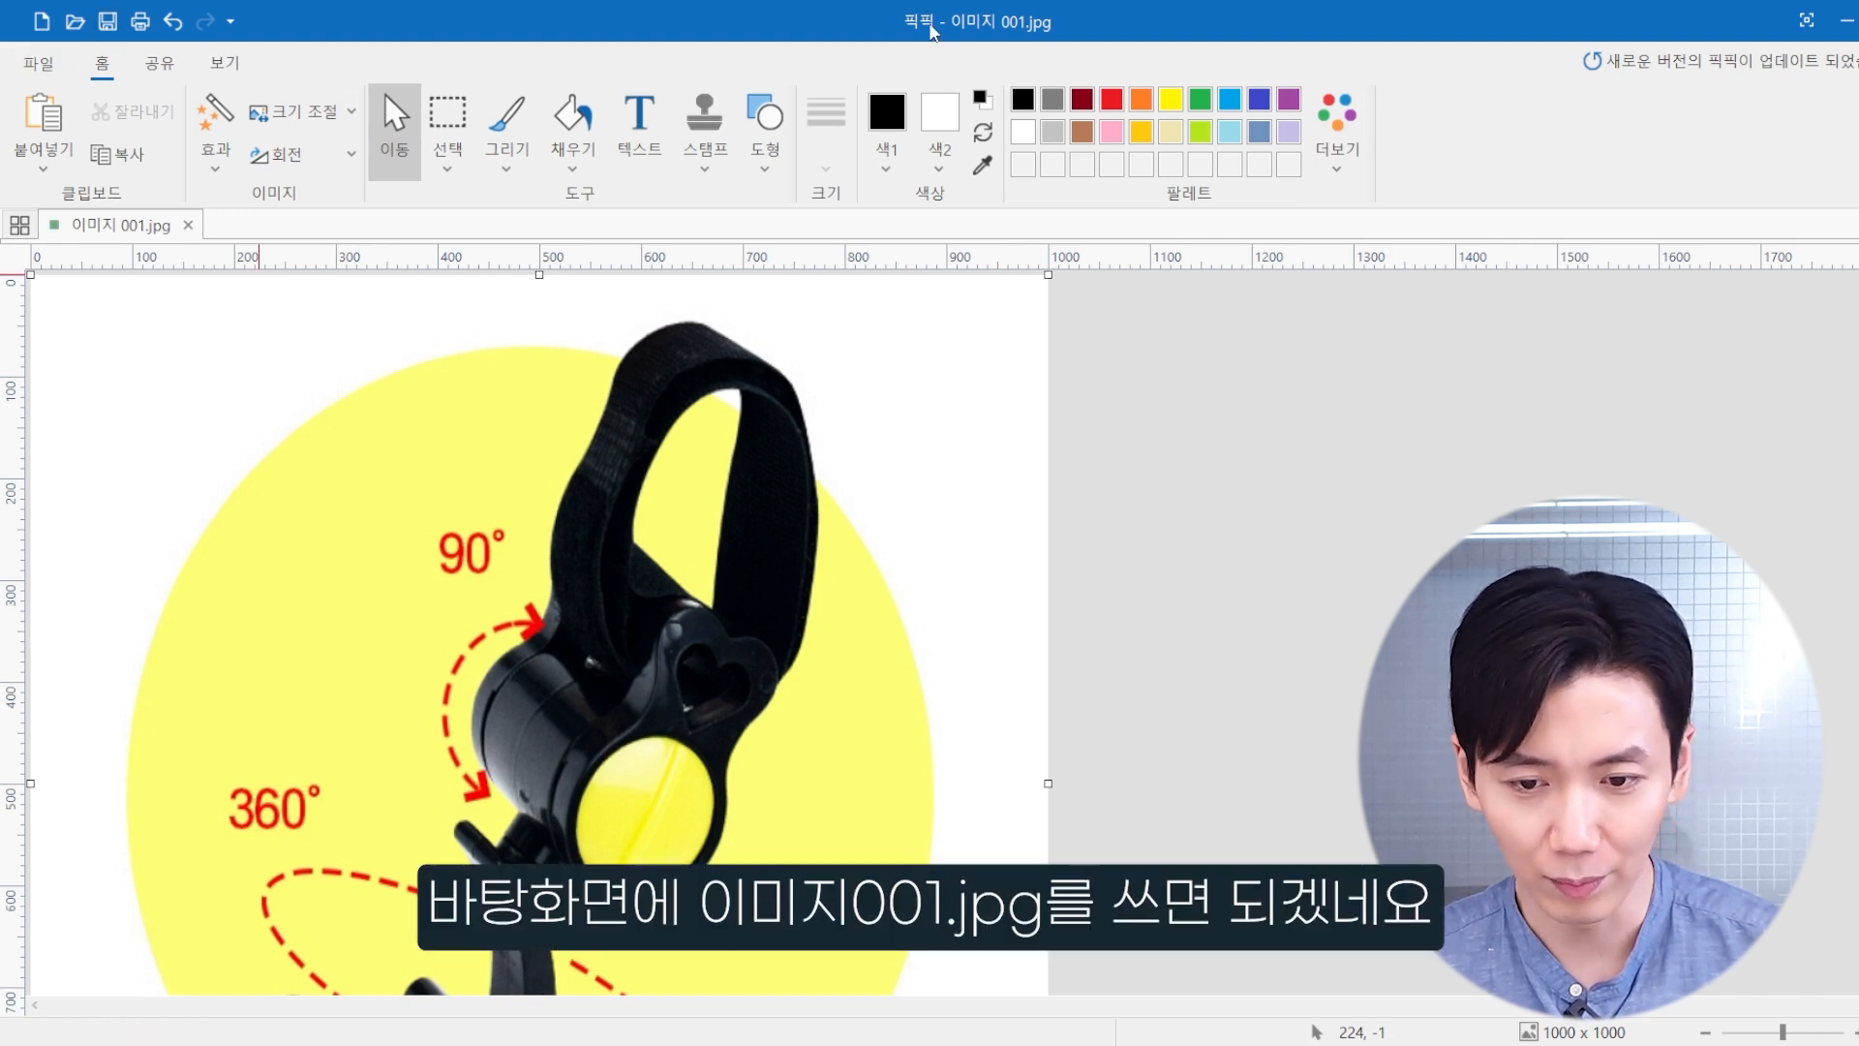
Step: Restore the PicPick window to its smaller size, close 이미지 001.jpg and exit PicPick
double_click(926, 10)
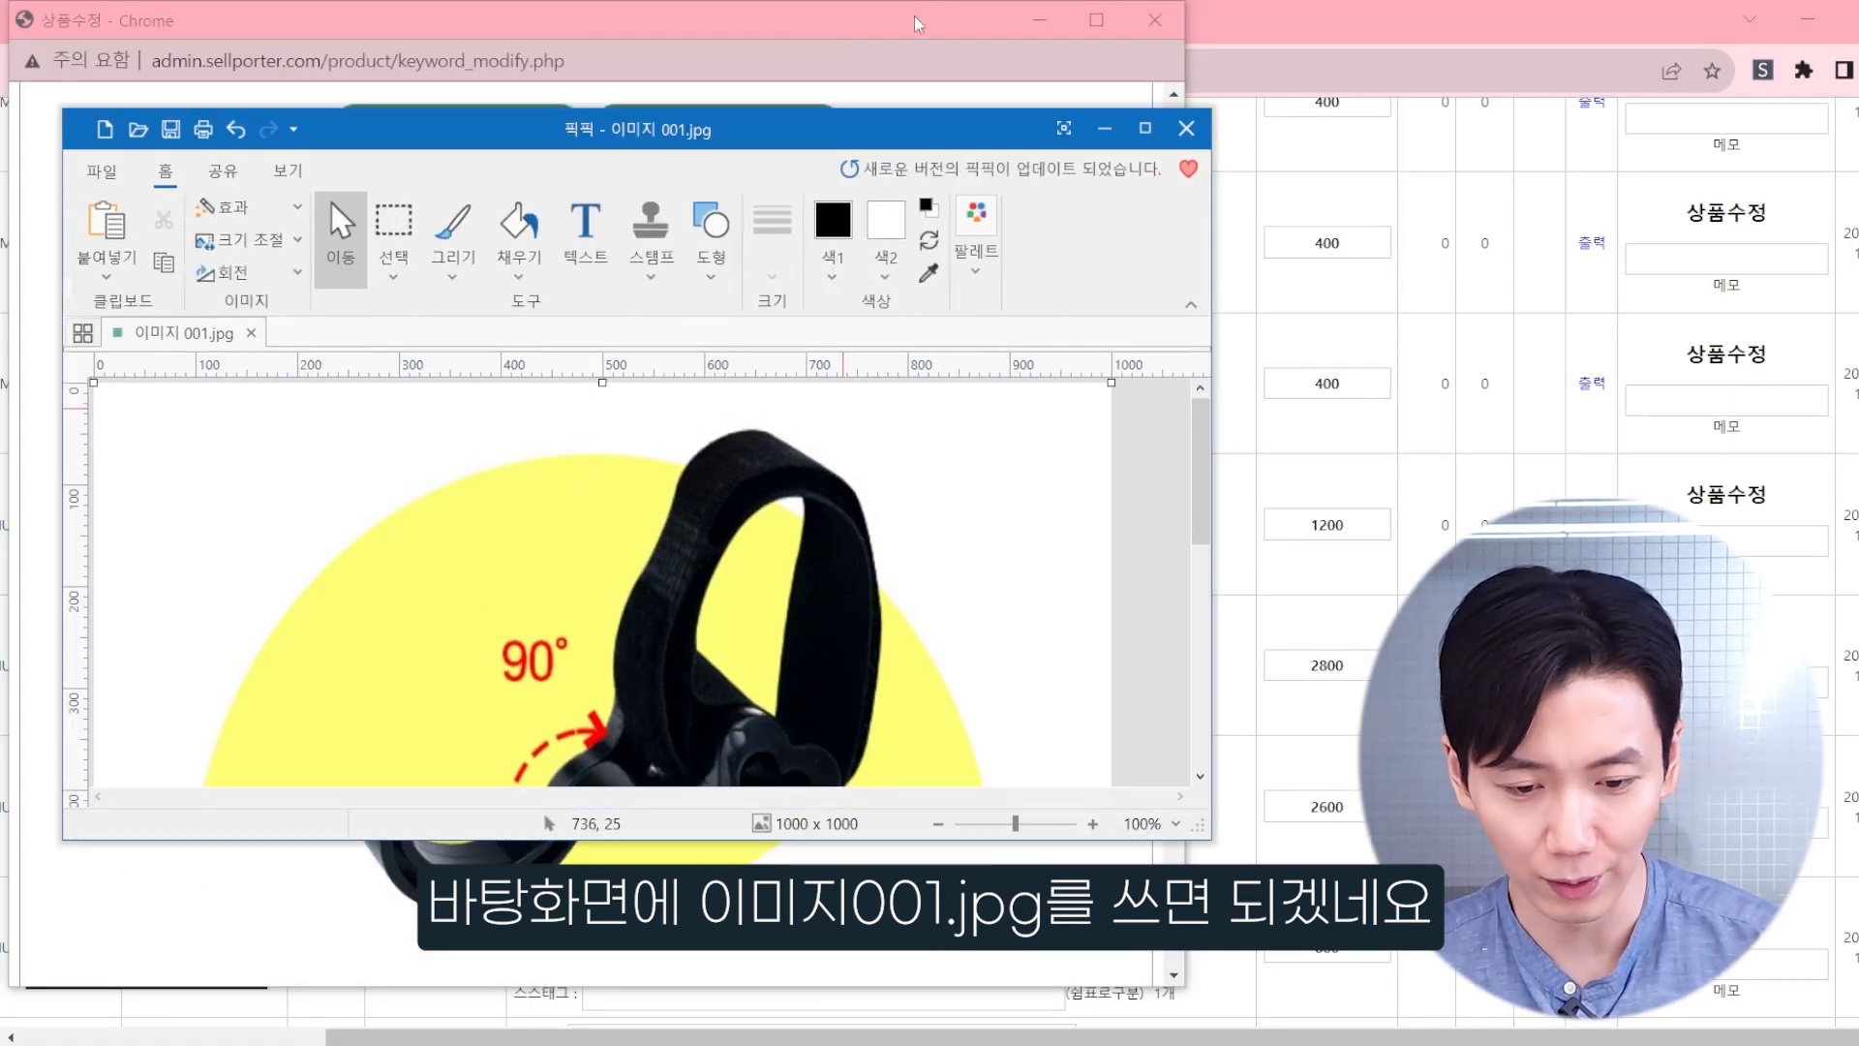
key(ctrl+w)
key(alt+F4)
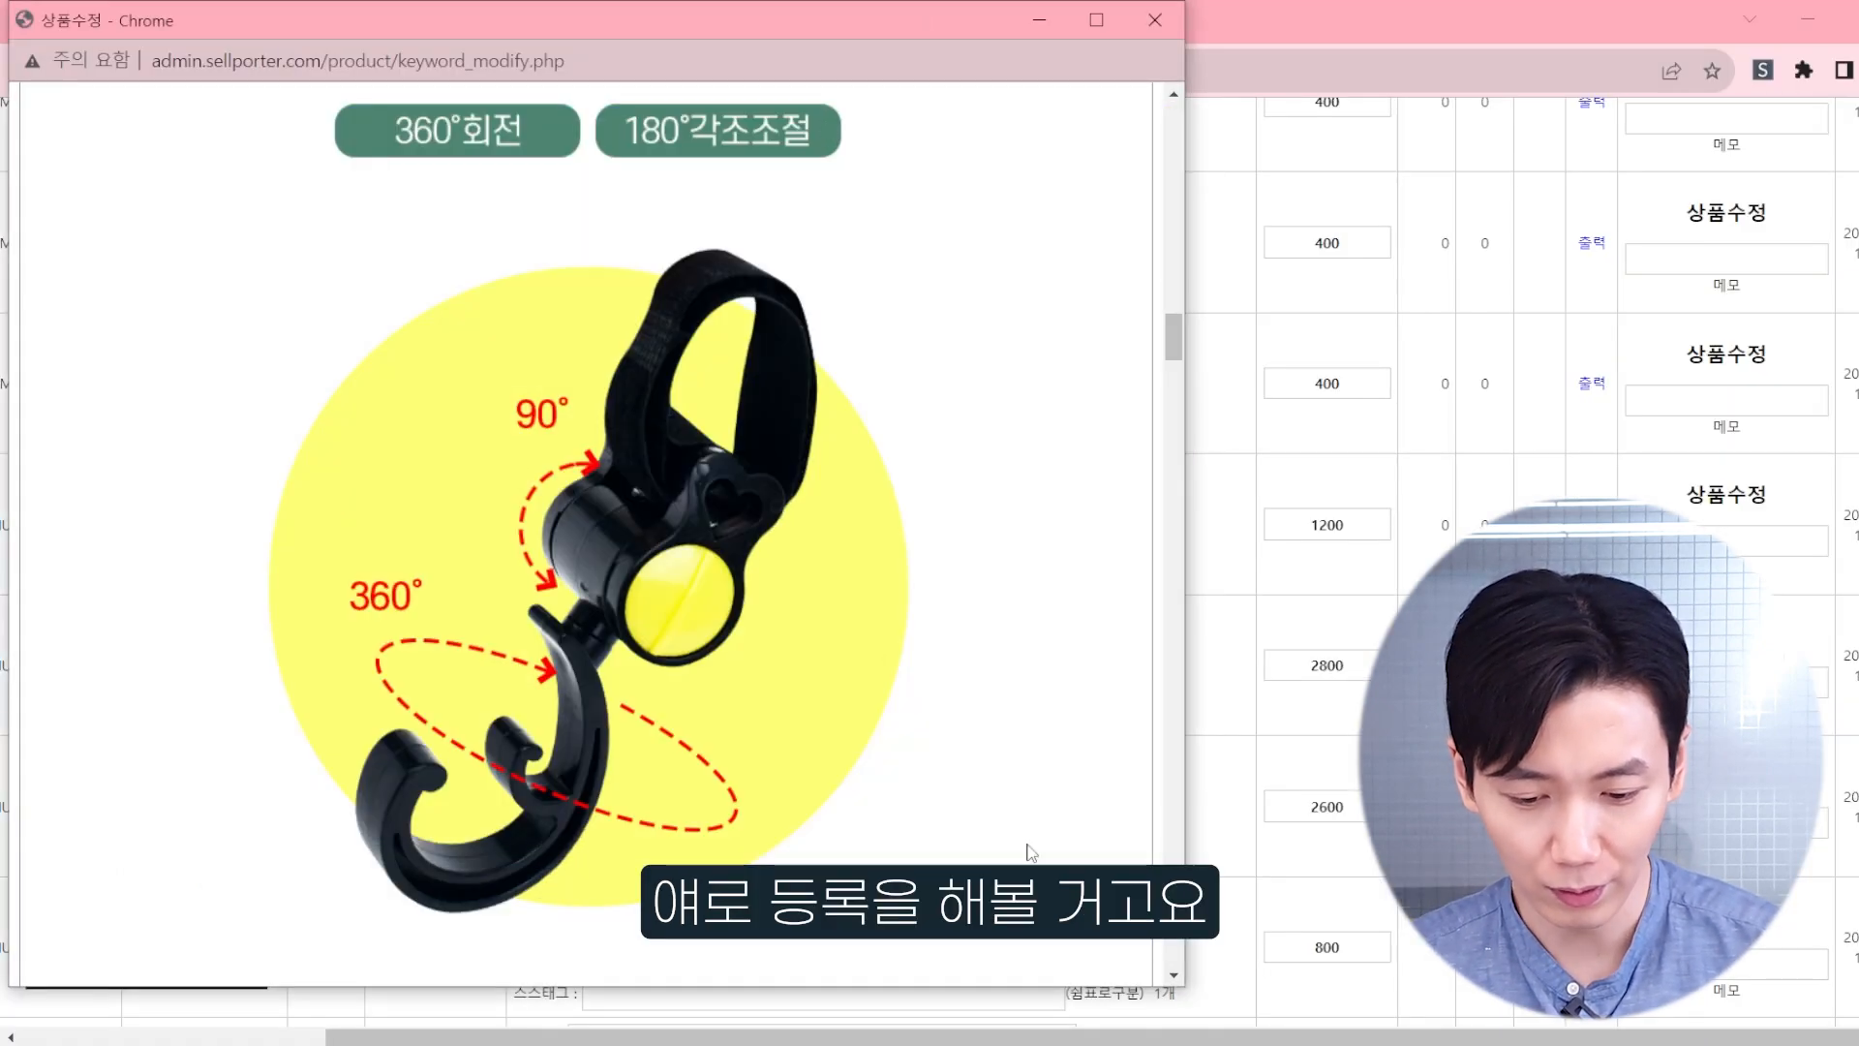
Step: Launch the U-Key (유키) keyword program and log in with the account ID and password
click(1036, 1043)
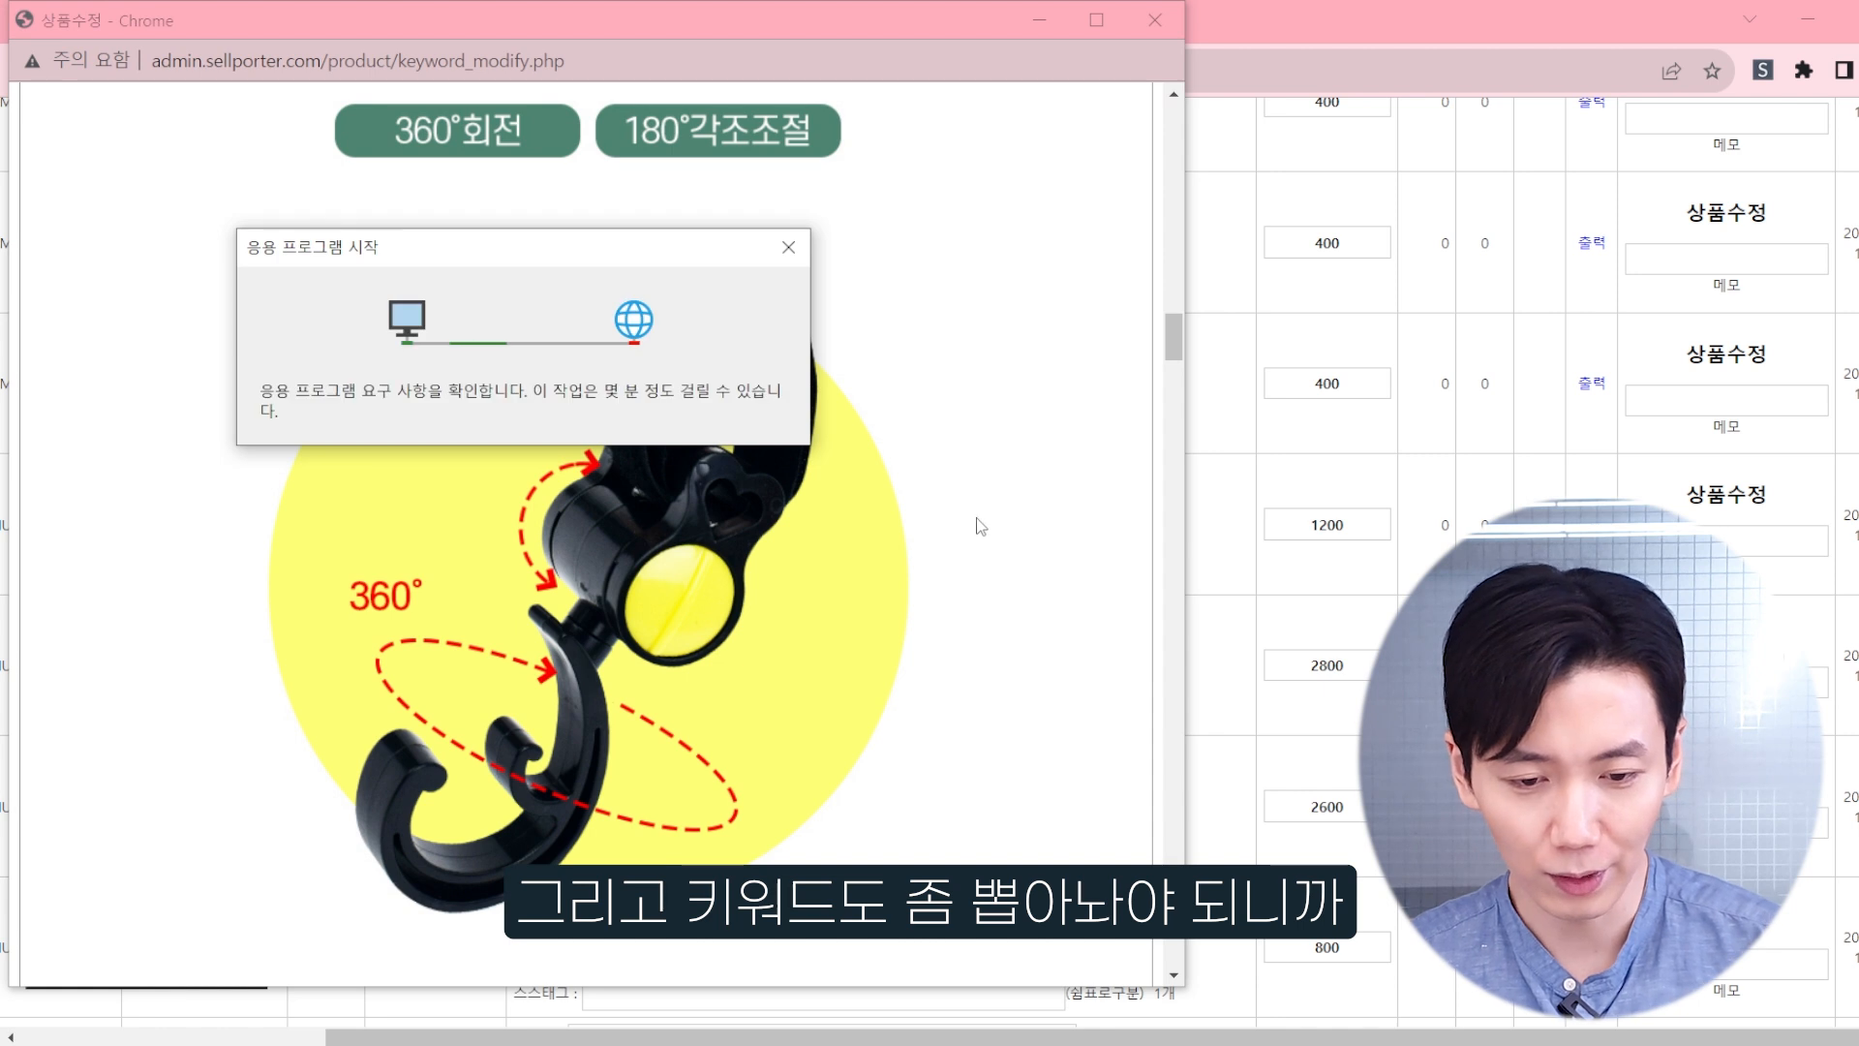
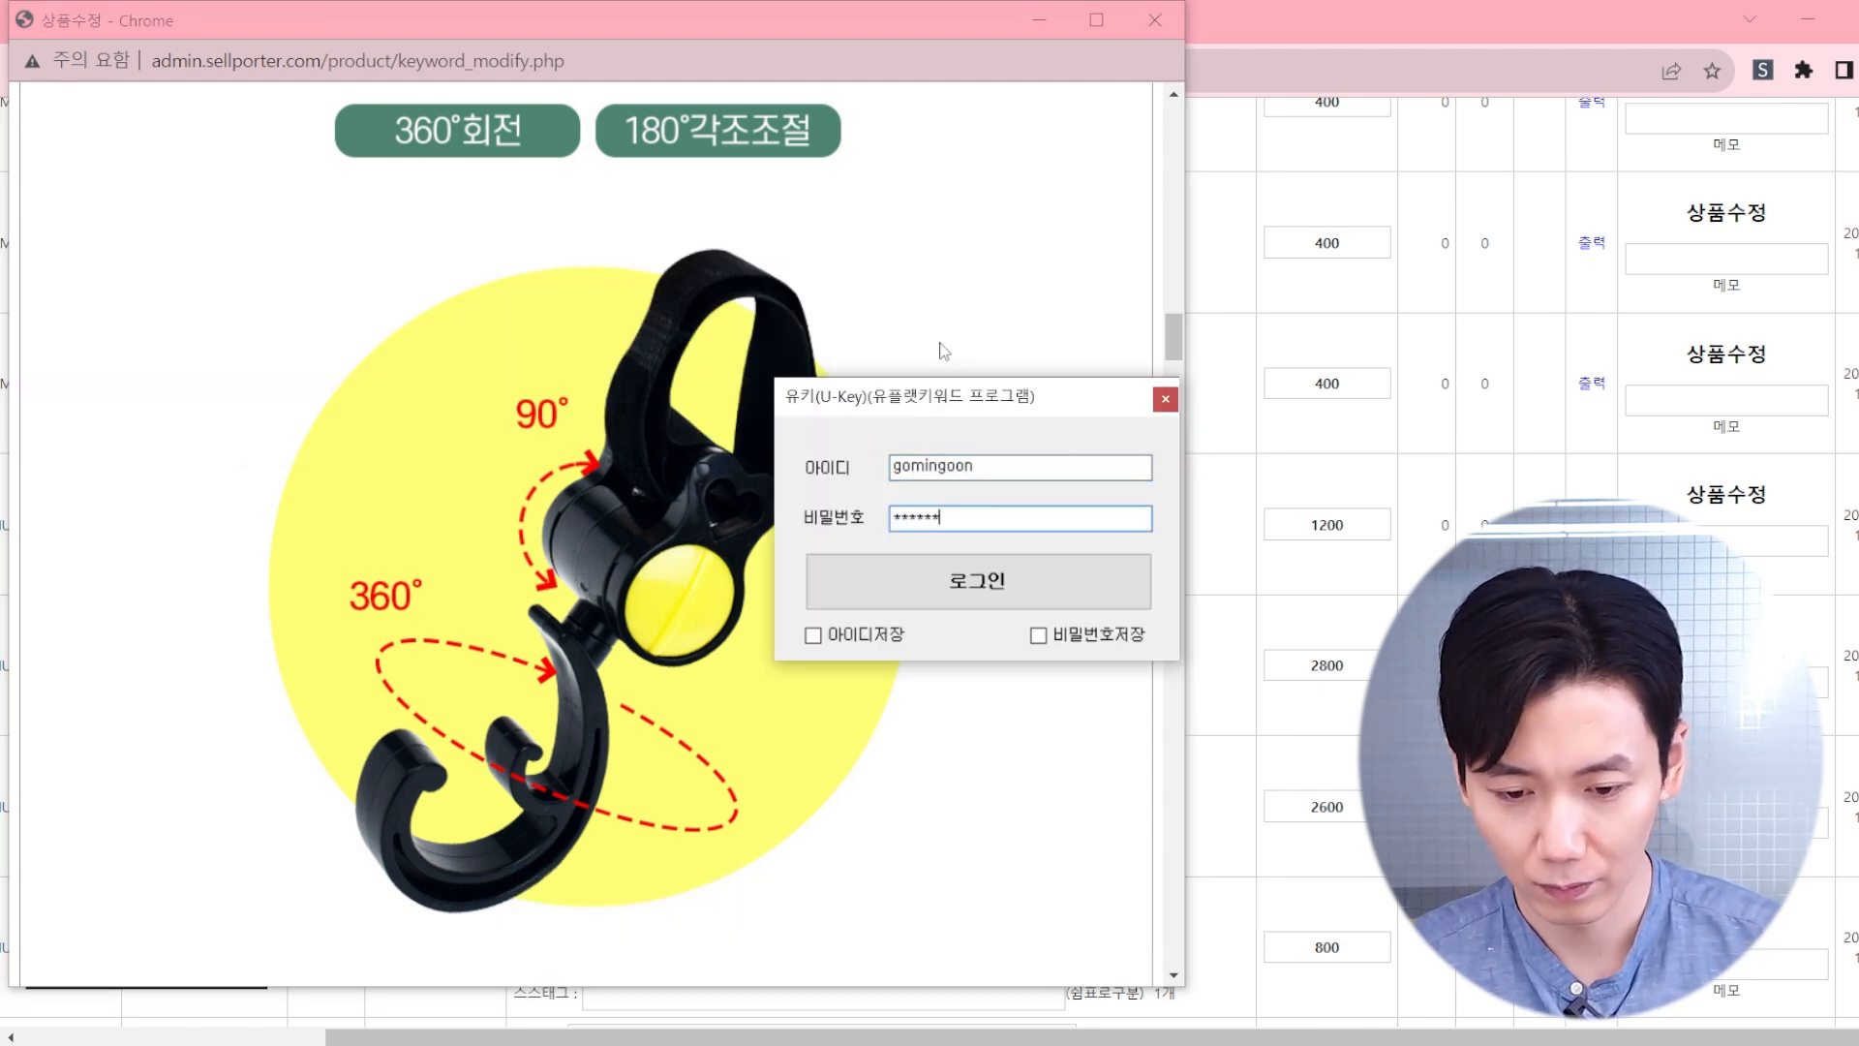
key(Return)
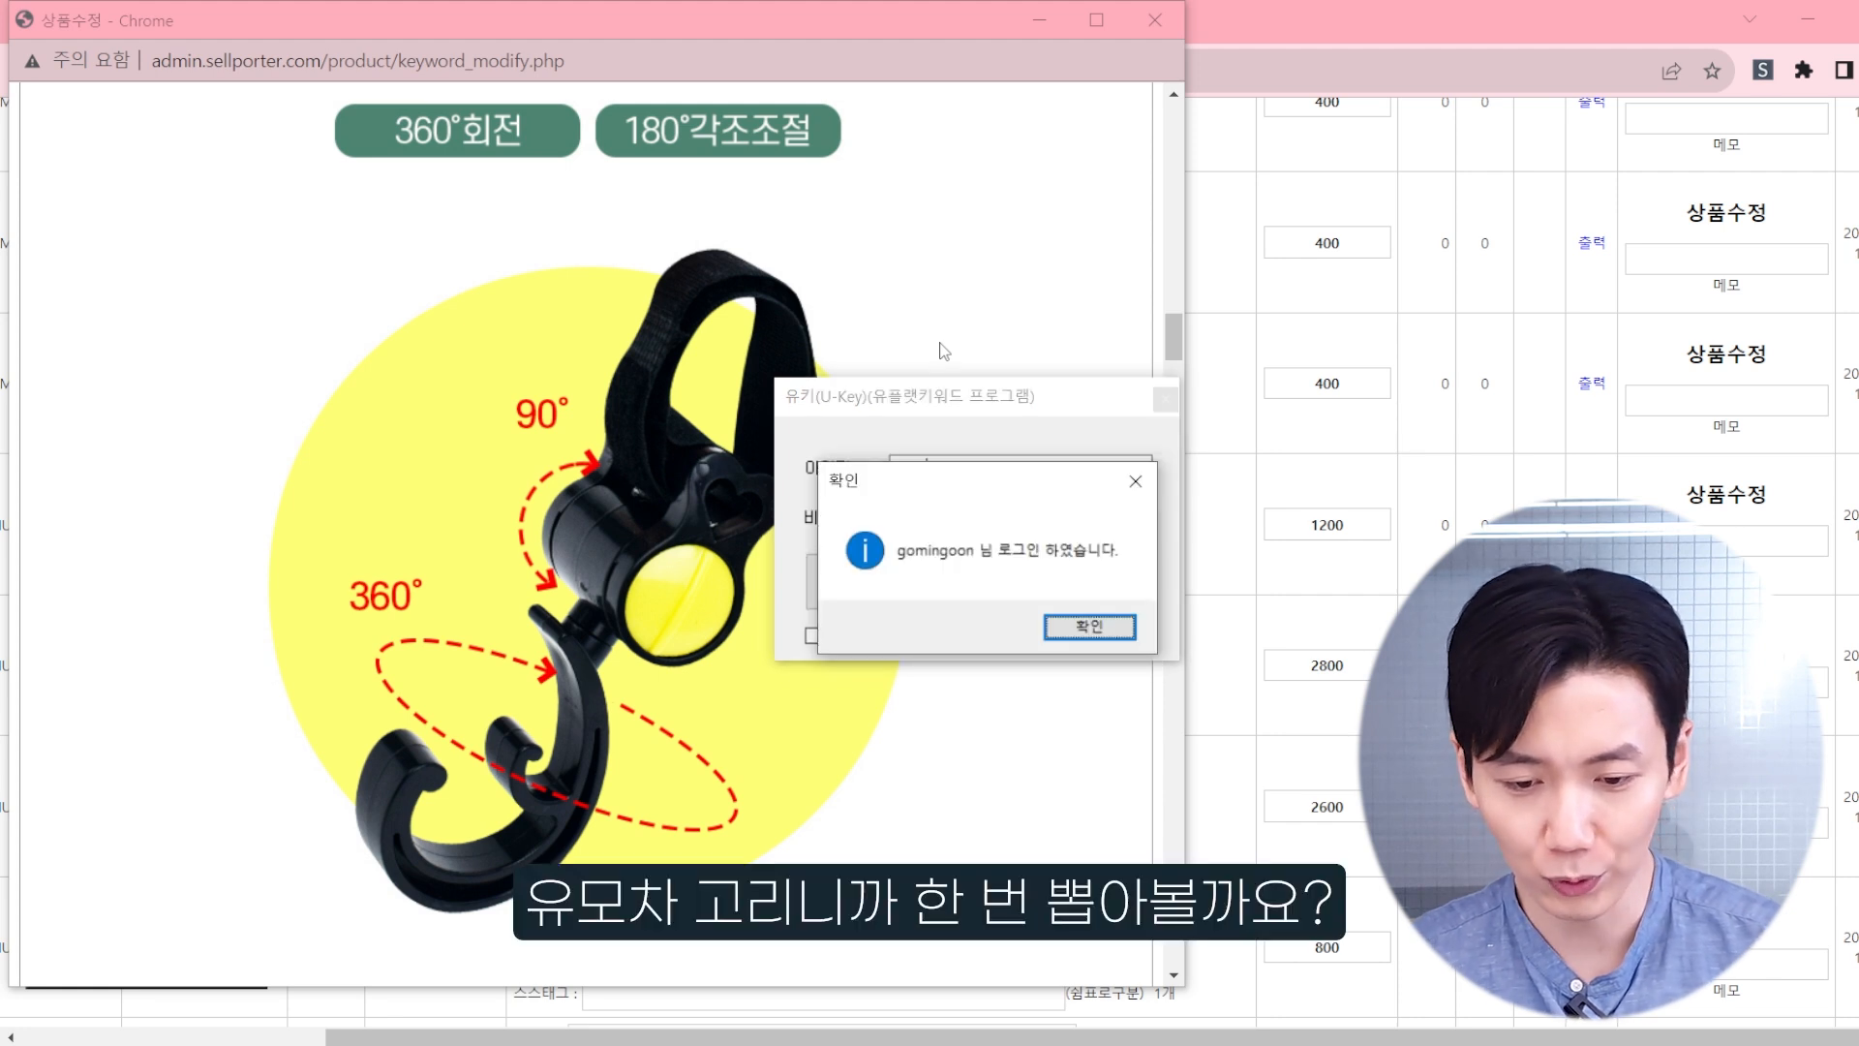
click(1090, 626)
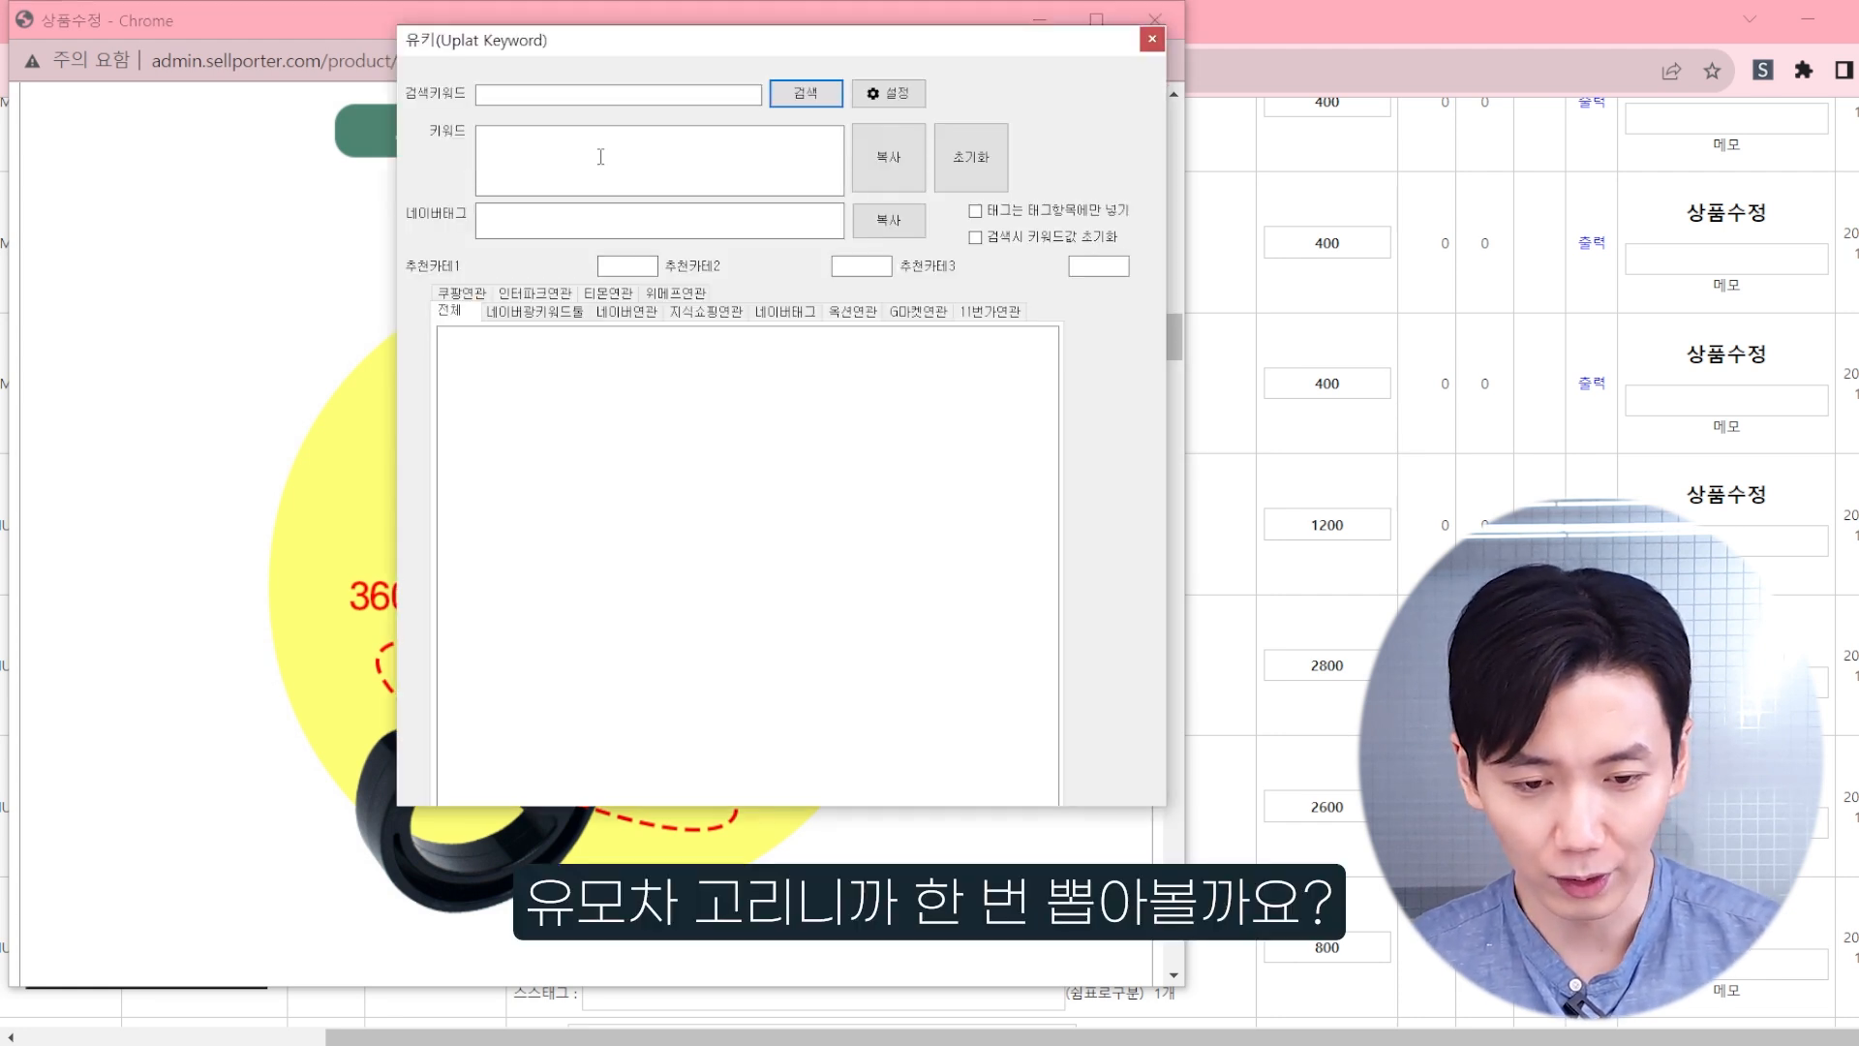
Step: Search U-Key for keywords related to 유모차걸이 and move its window clear of the product page
click(608, 93)
text(윰)
text(모차걸)
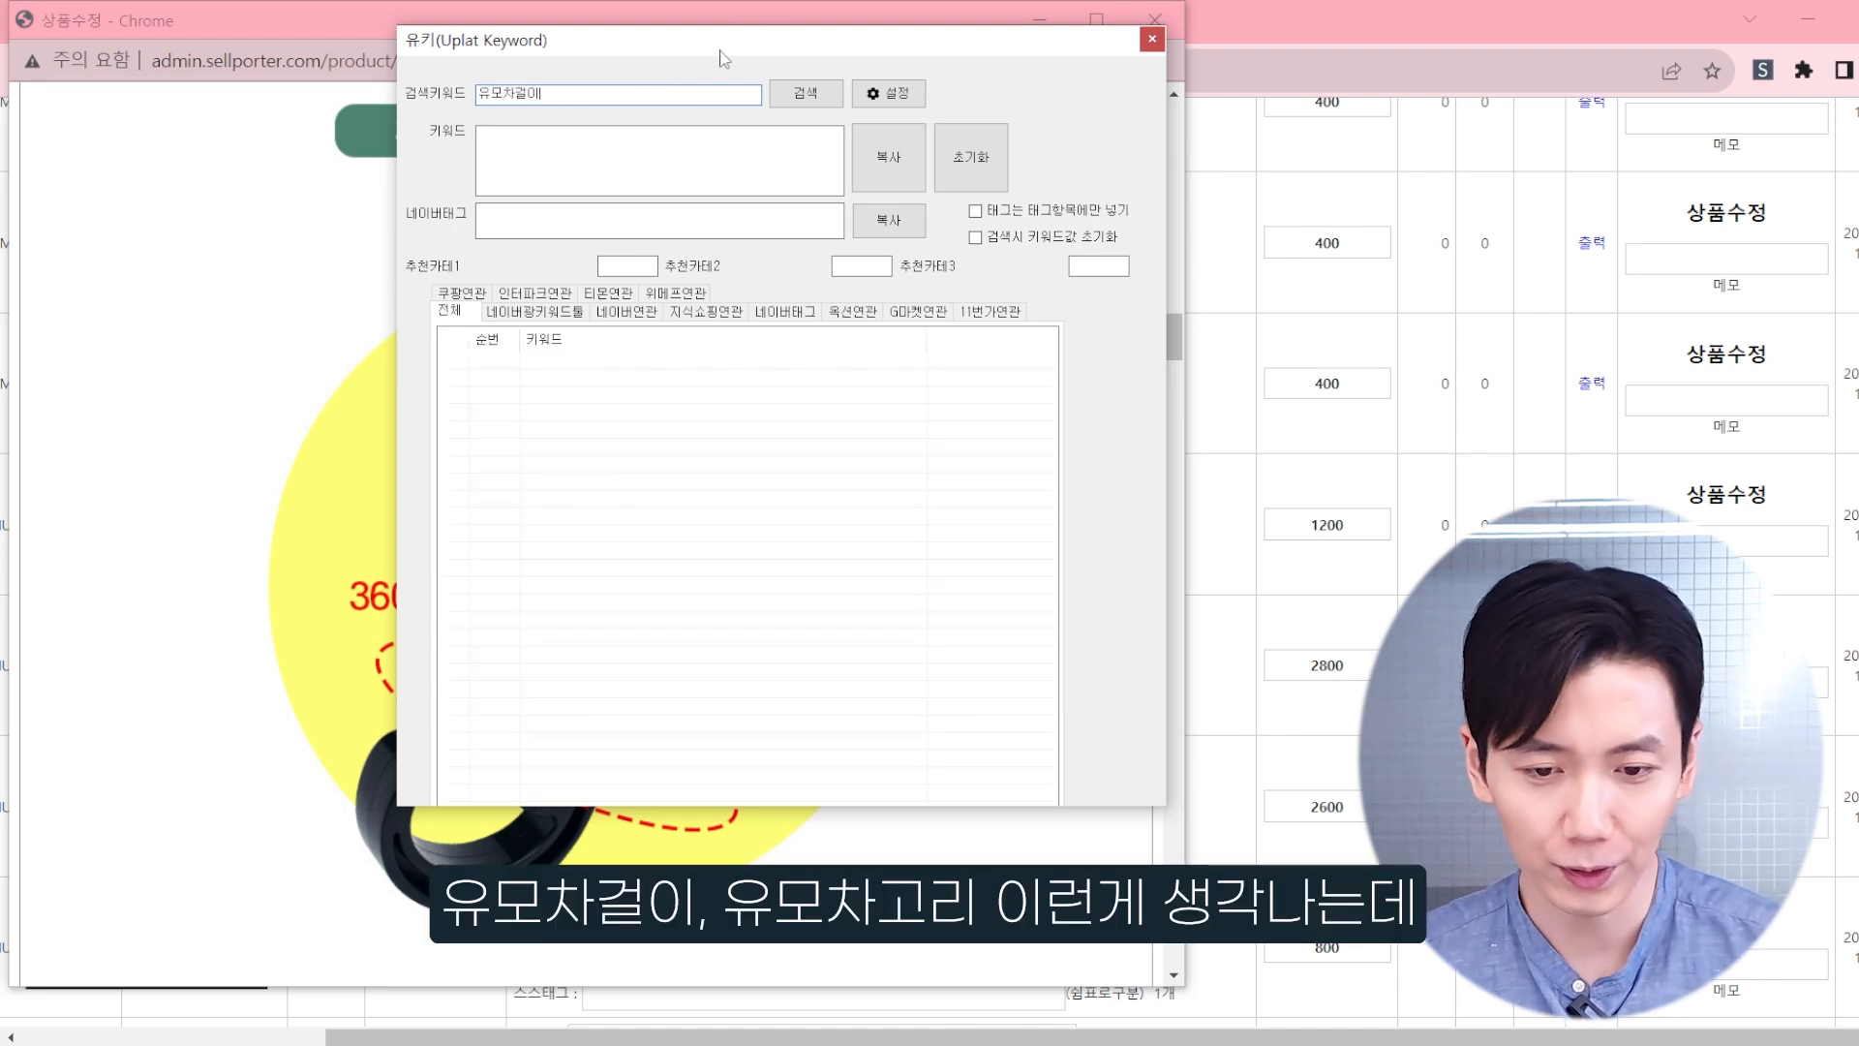
text(이)
key(Return)
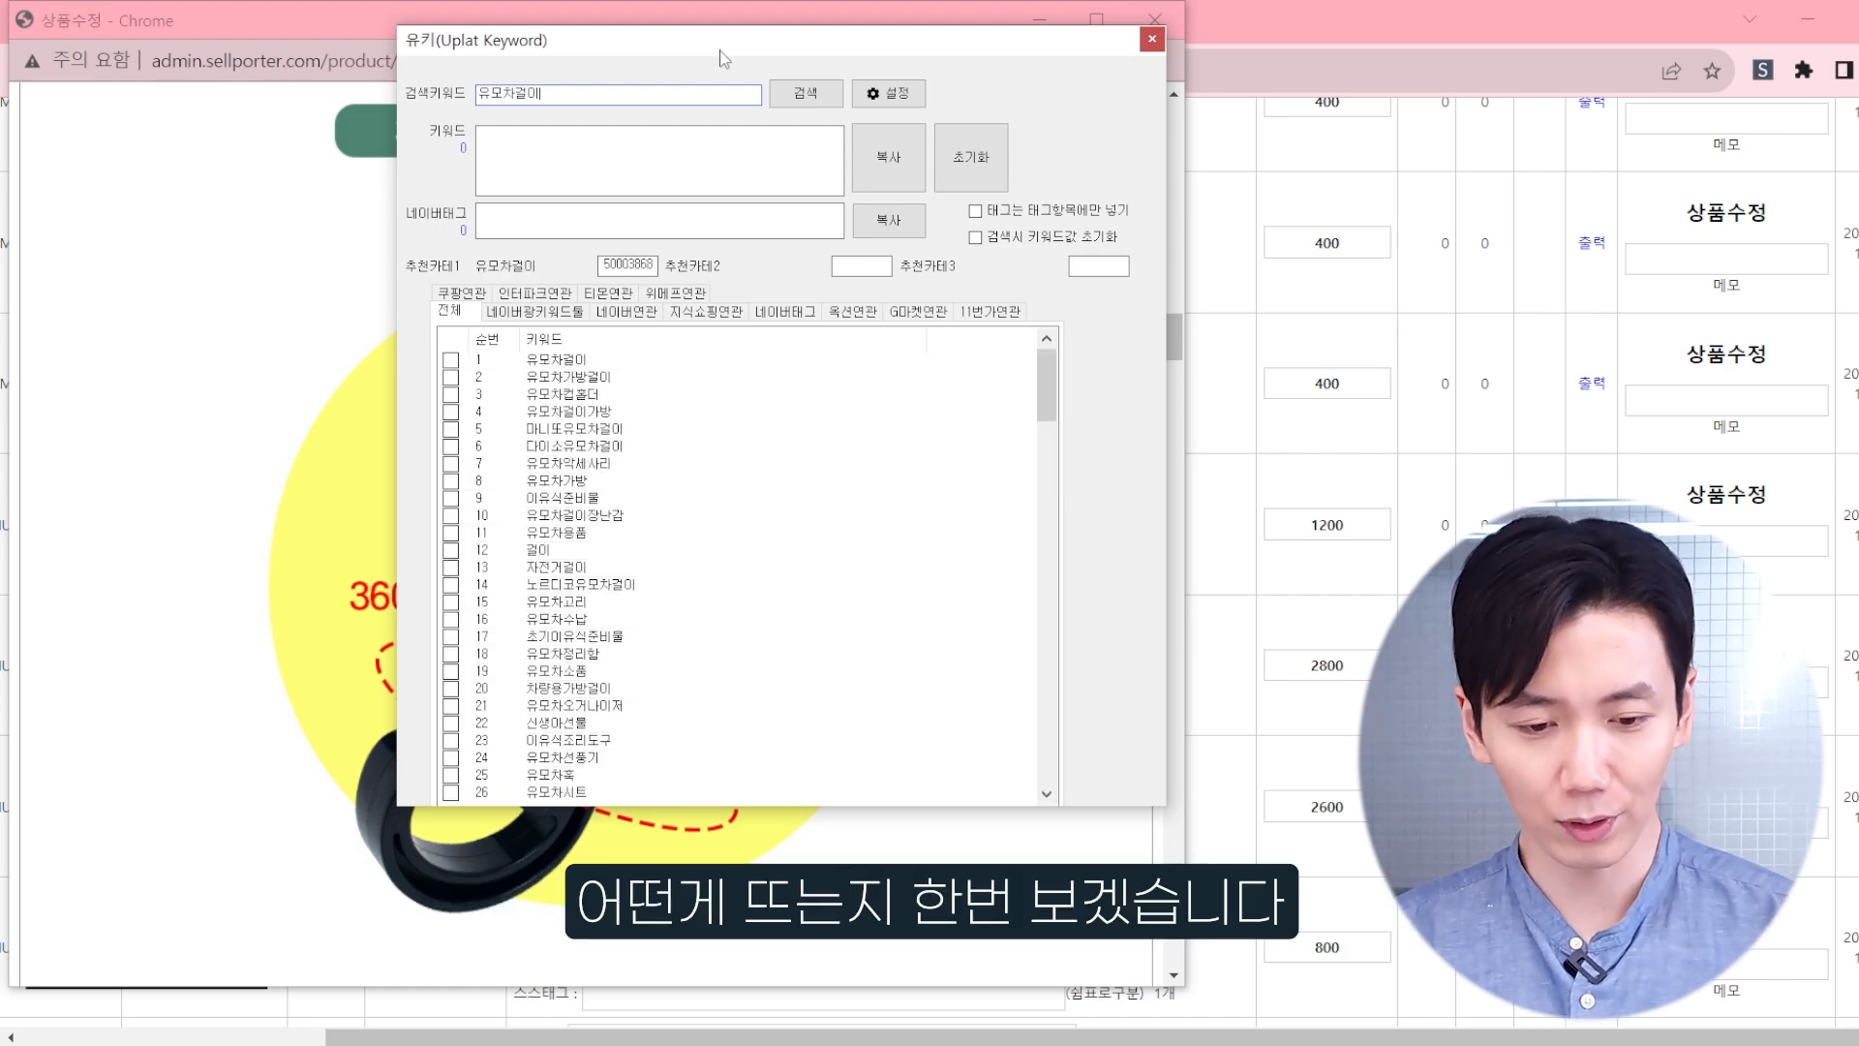
drag(720, 58, 1407, 171)
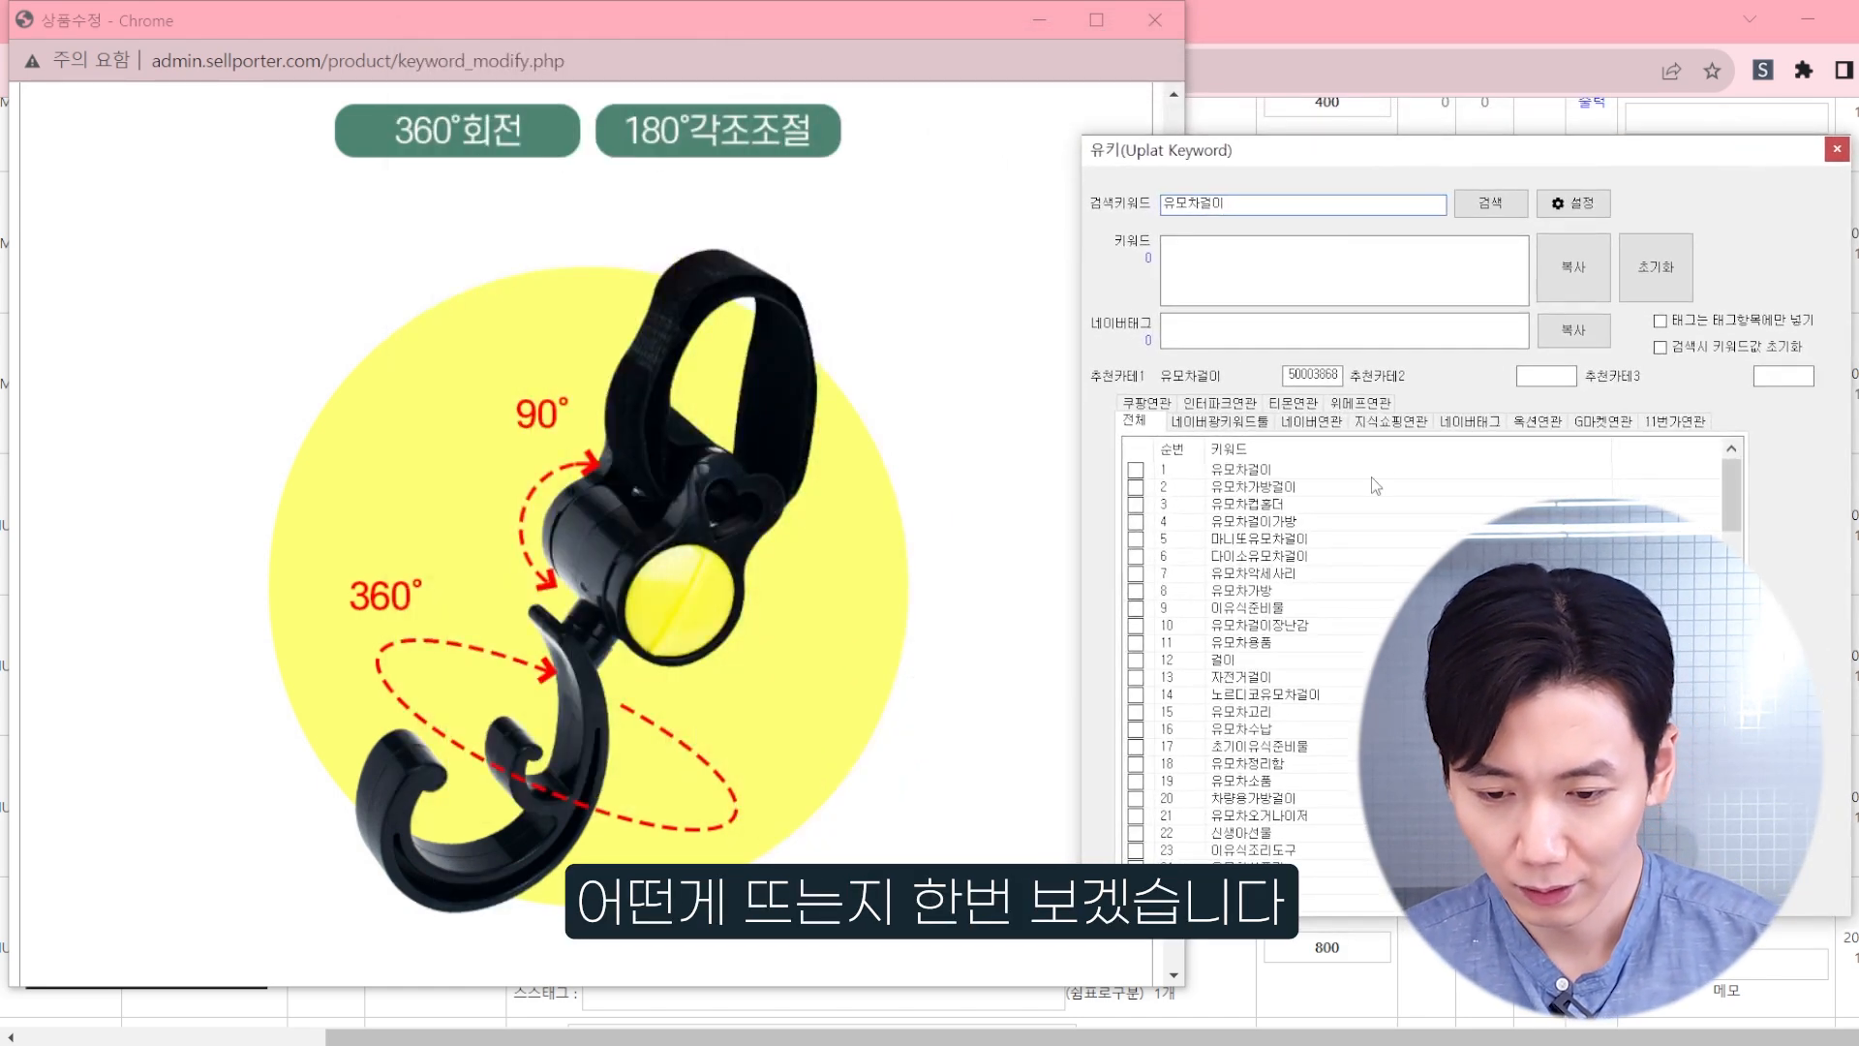
Step: Return to the top of the product edit page and highlight the product name 유모차용 고리 1p
middle_click(848, 495)
middle_click(481, 271)
click(356, 240)
key(ctrl+a)
Step: Add 유모차걸이, 유모차가방걸이 and 유모차걸이가방 from the U-Key results to the keyword selection
click(1379, 182)
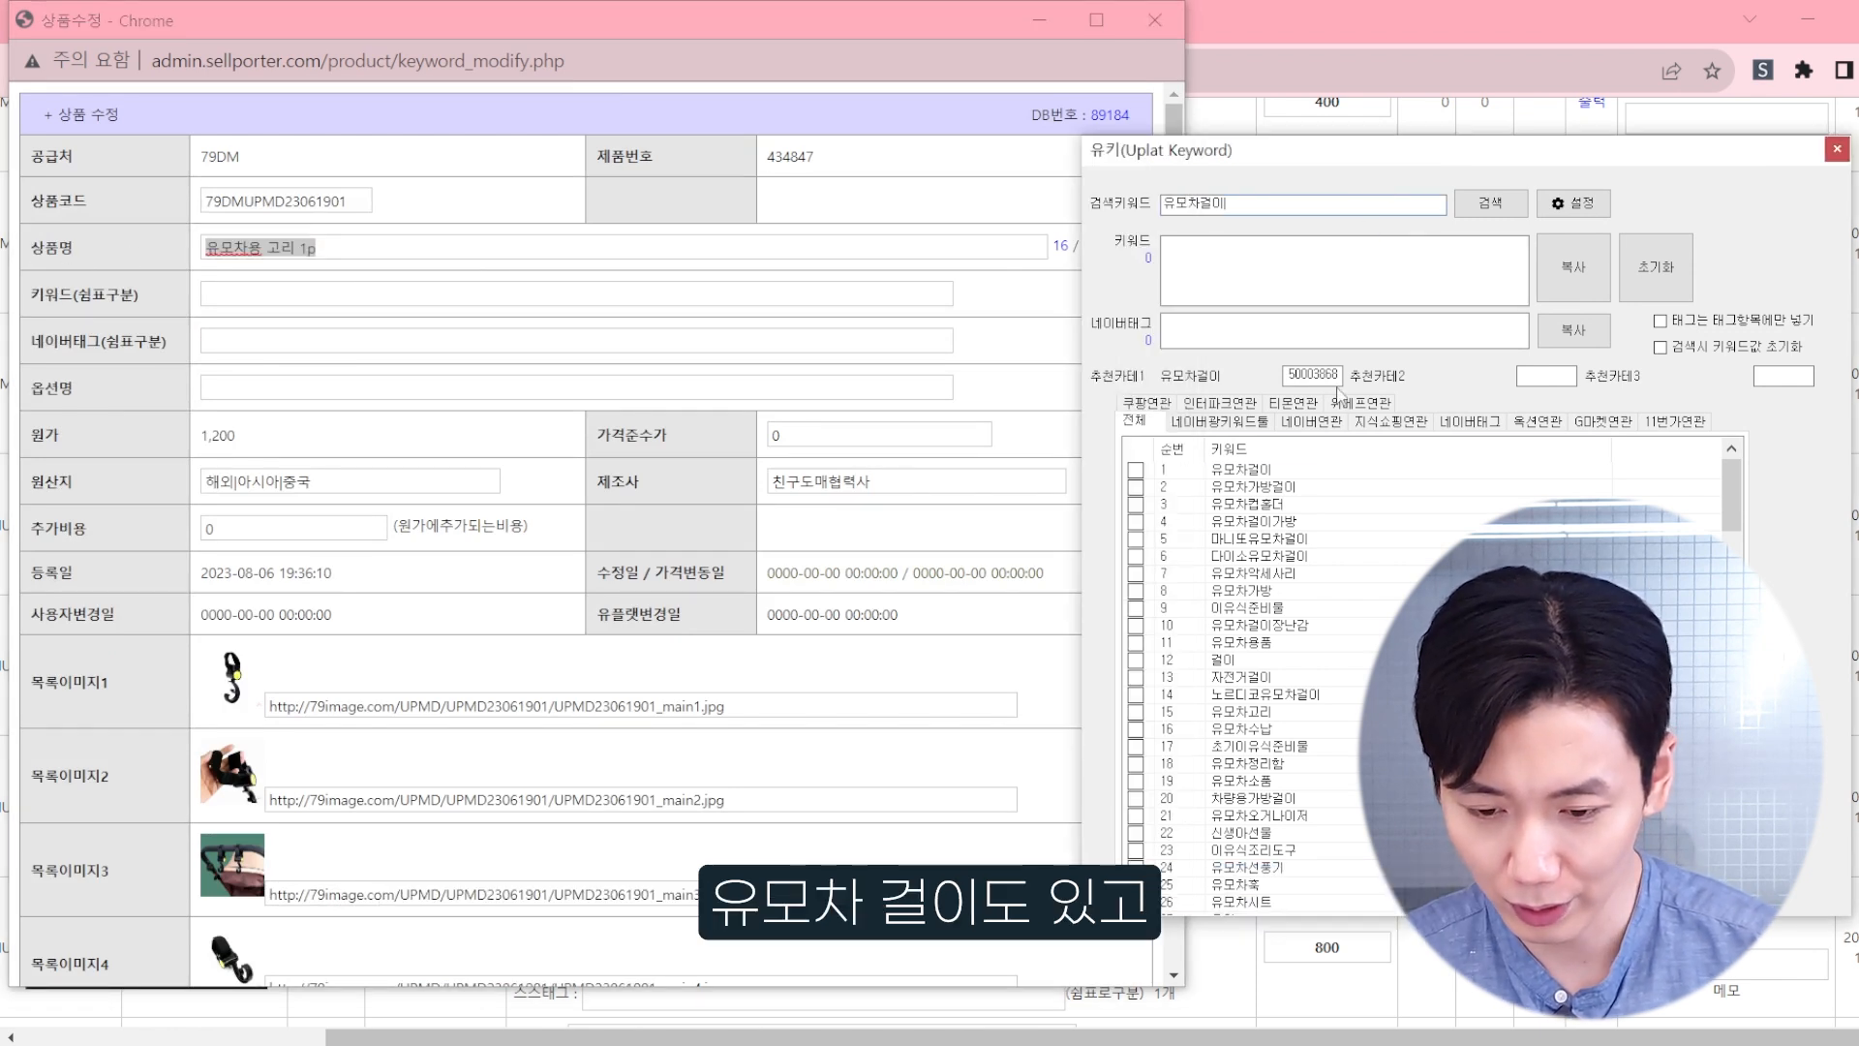
click(1136, 470)
click(1136, 487)
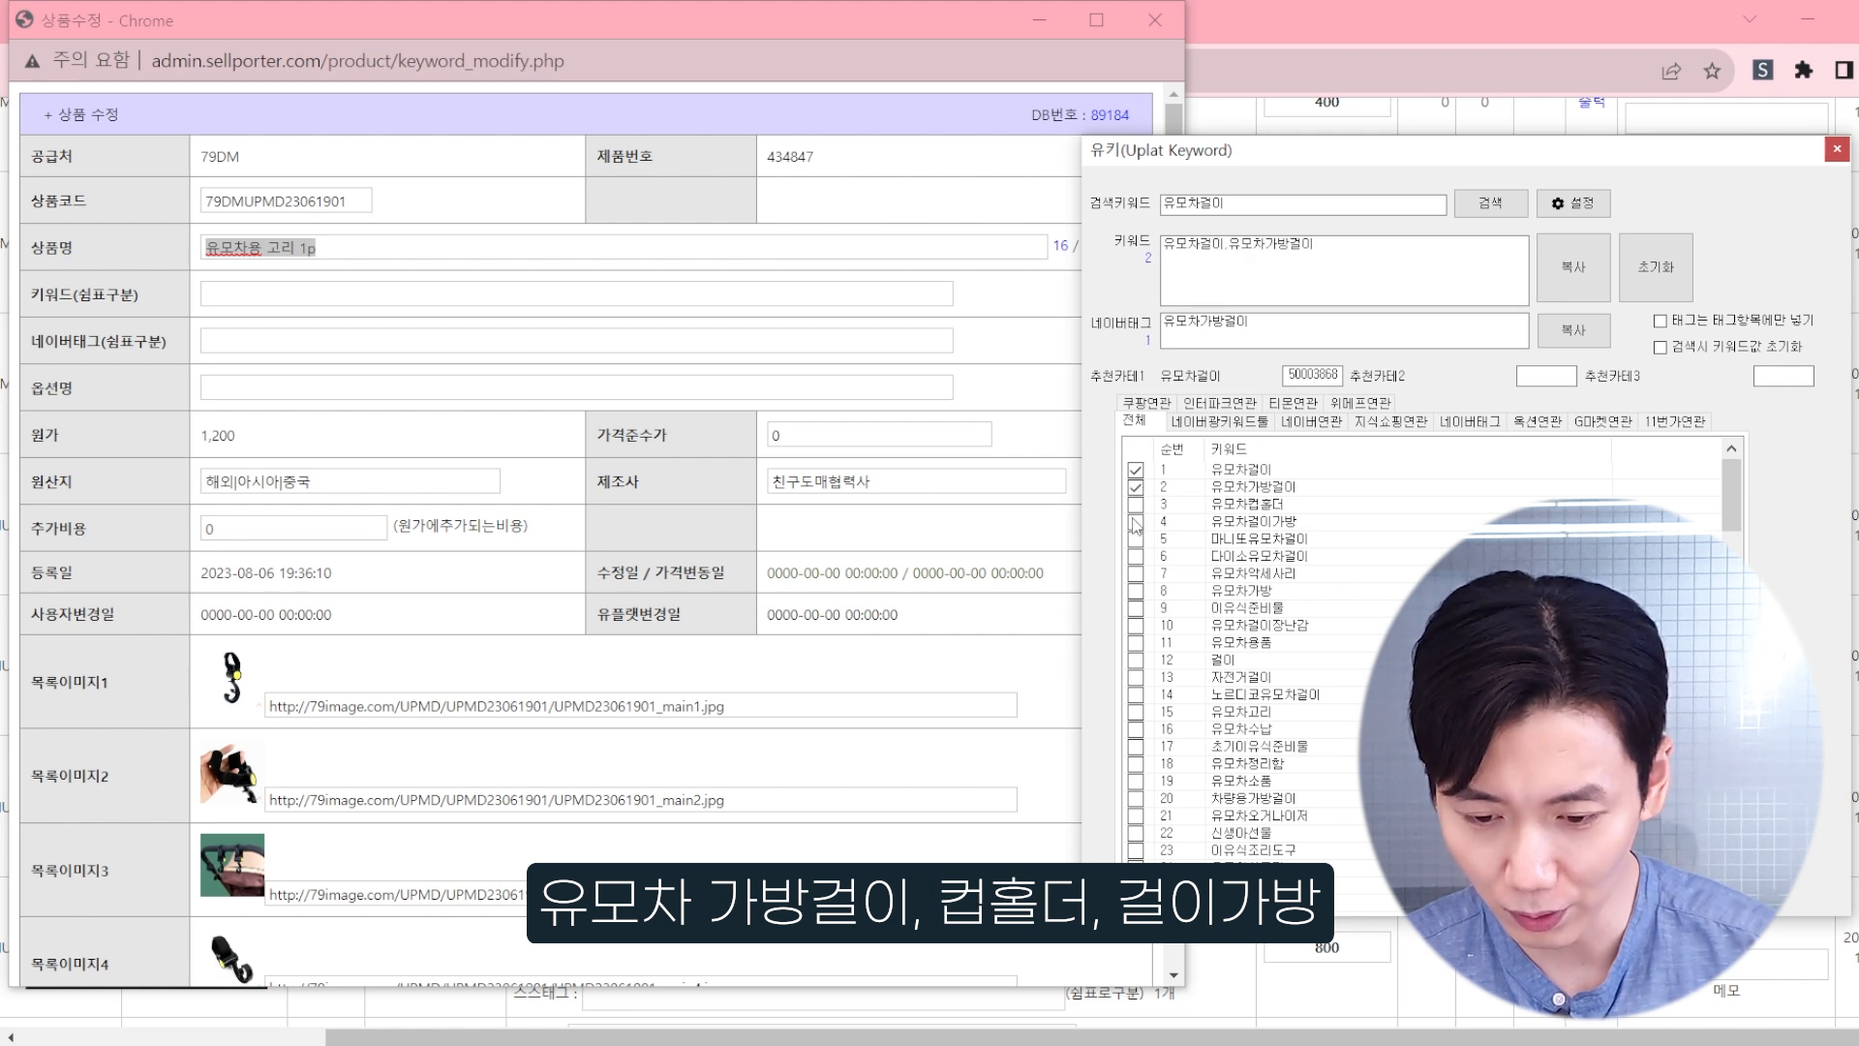
click(1136, 522)
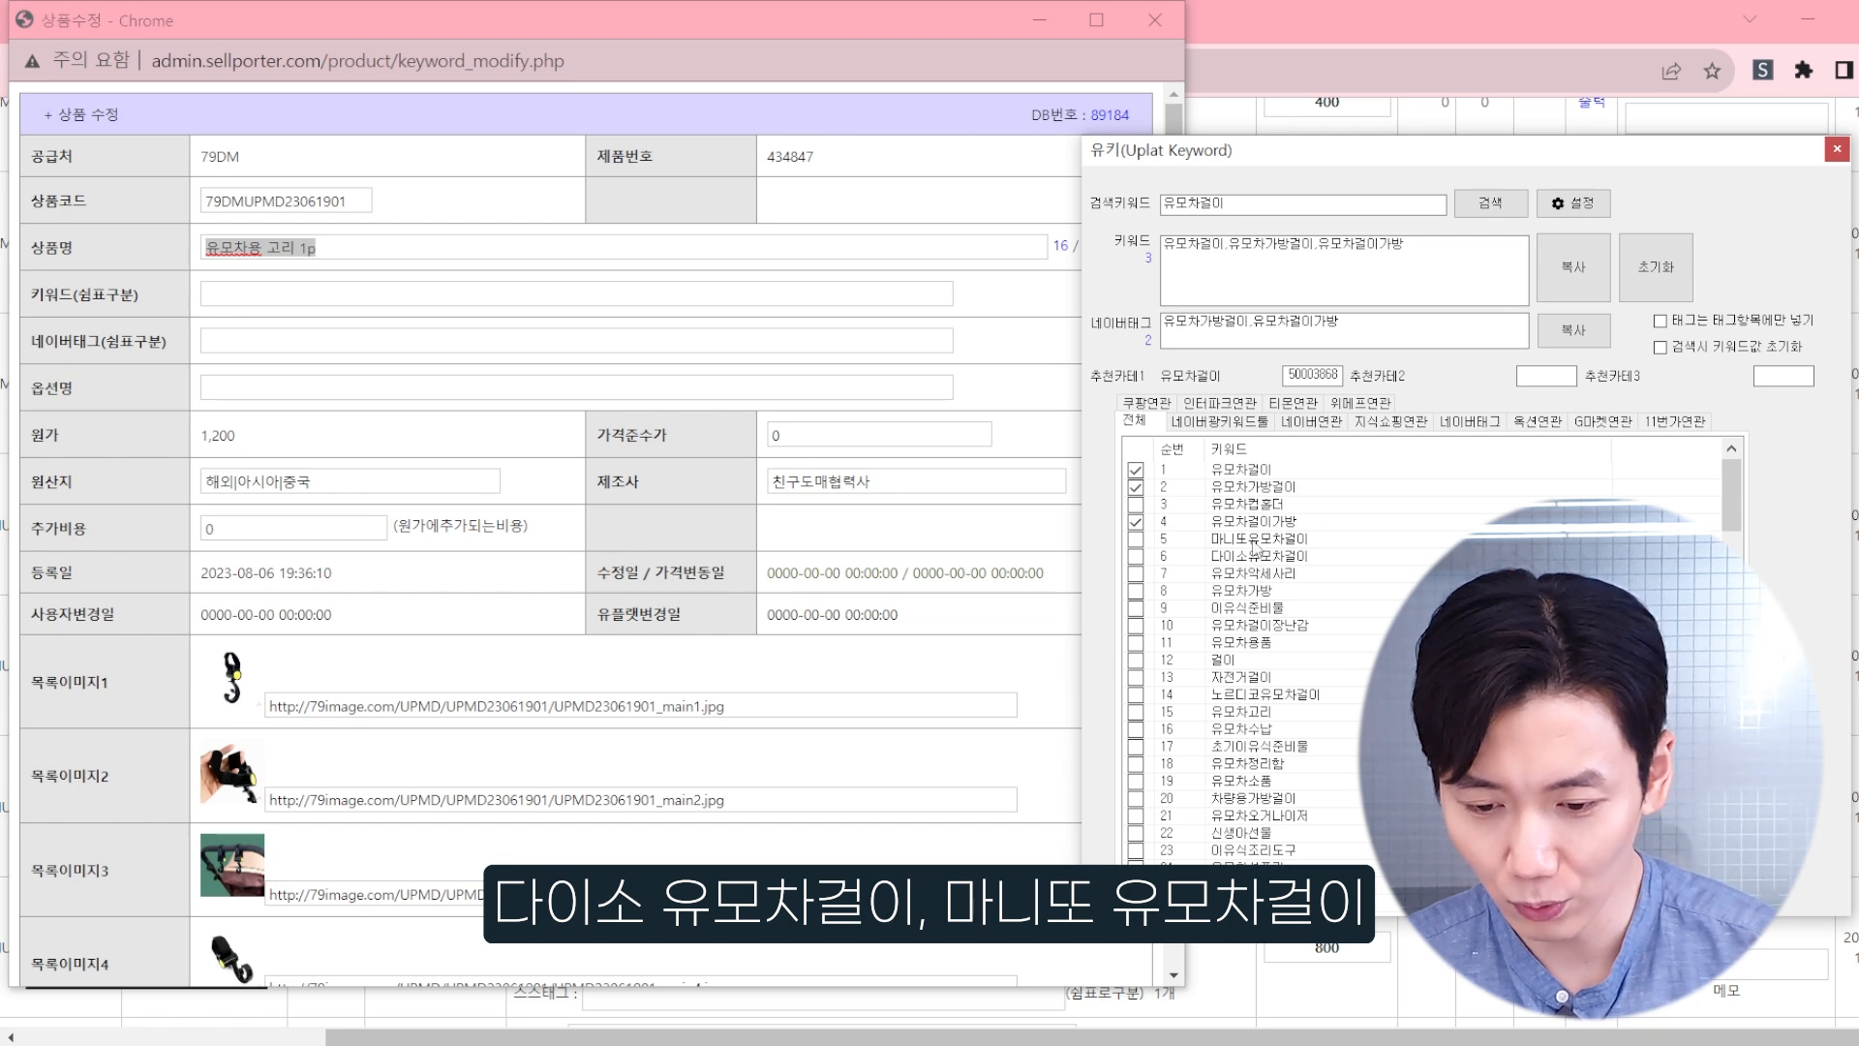
Step: Search Google for 키프리스 in a new browser tab and open the KIPRIS patent information site
click(1292, 2)
key(ctrl+t)
text(키프리스)
key(Return)
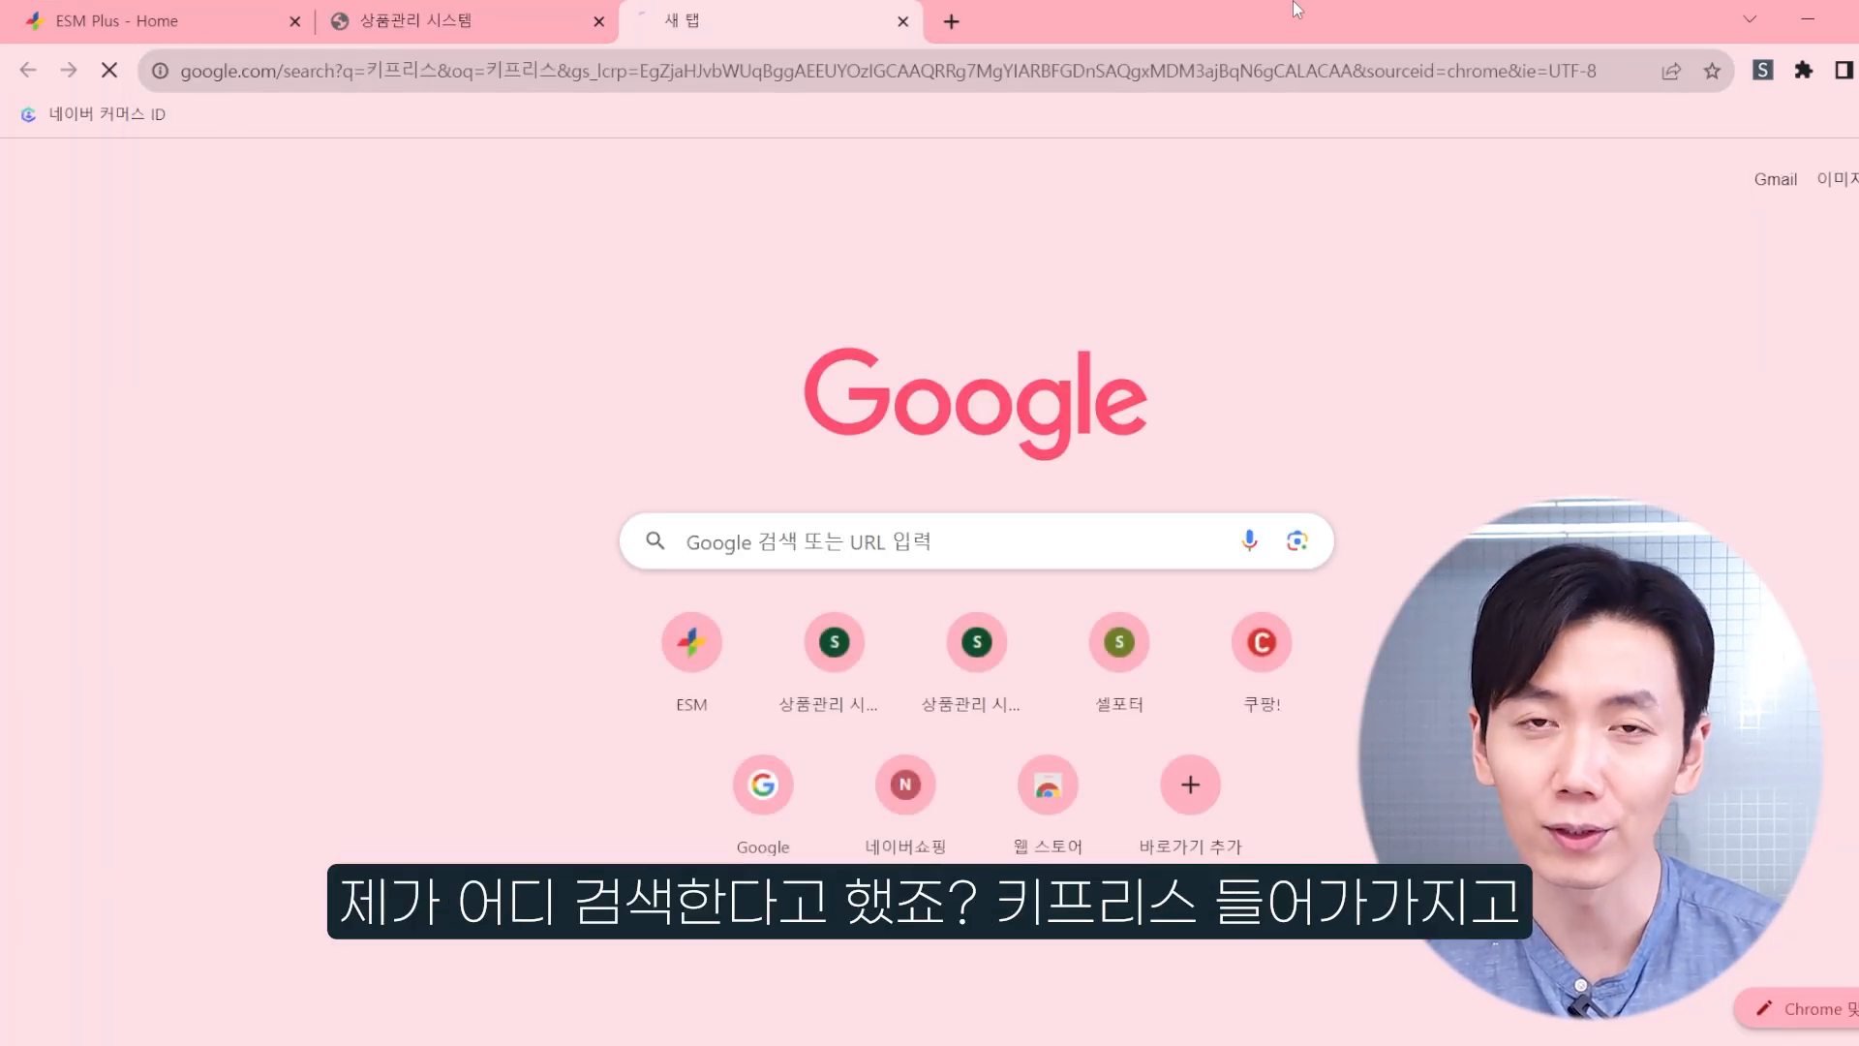
click(322, 420)
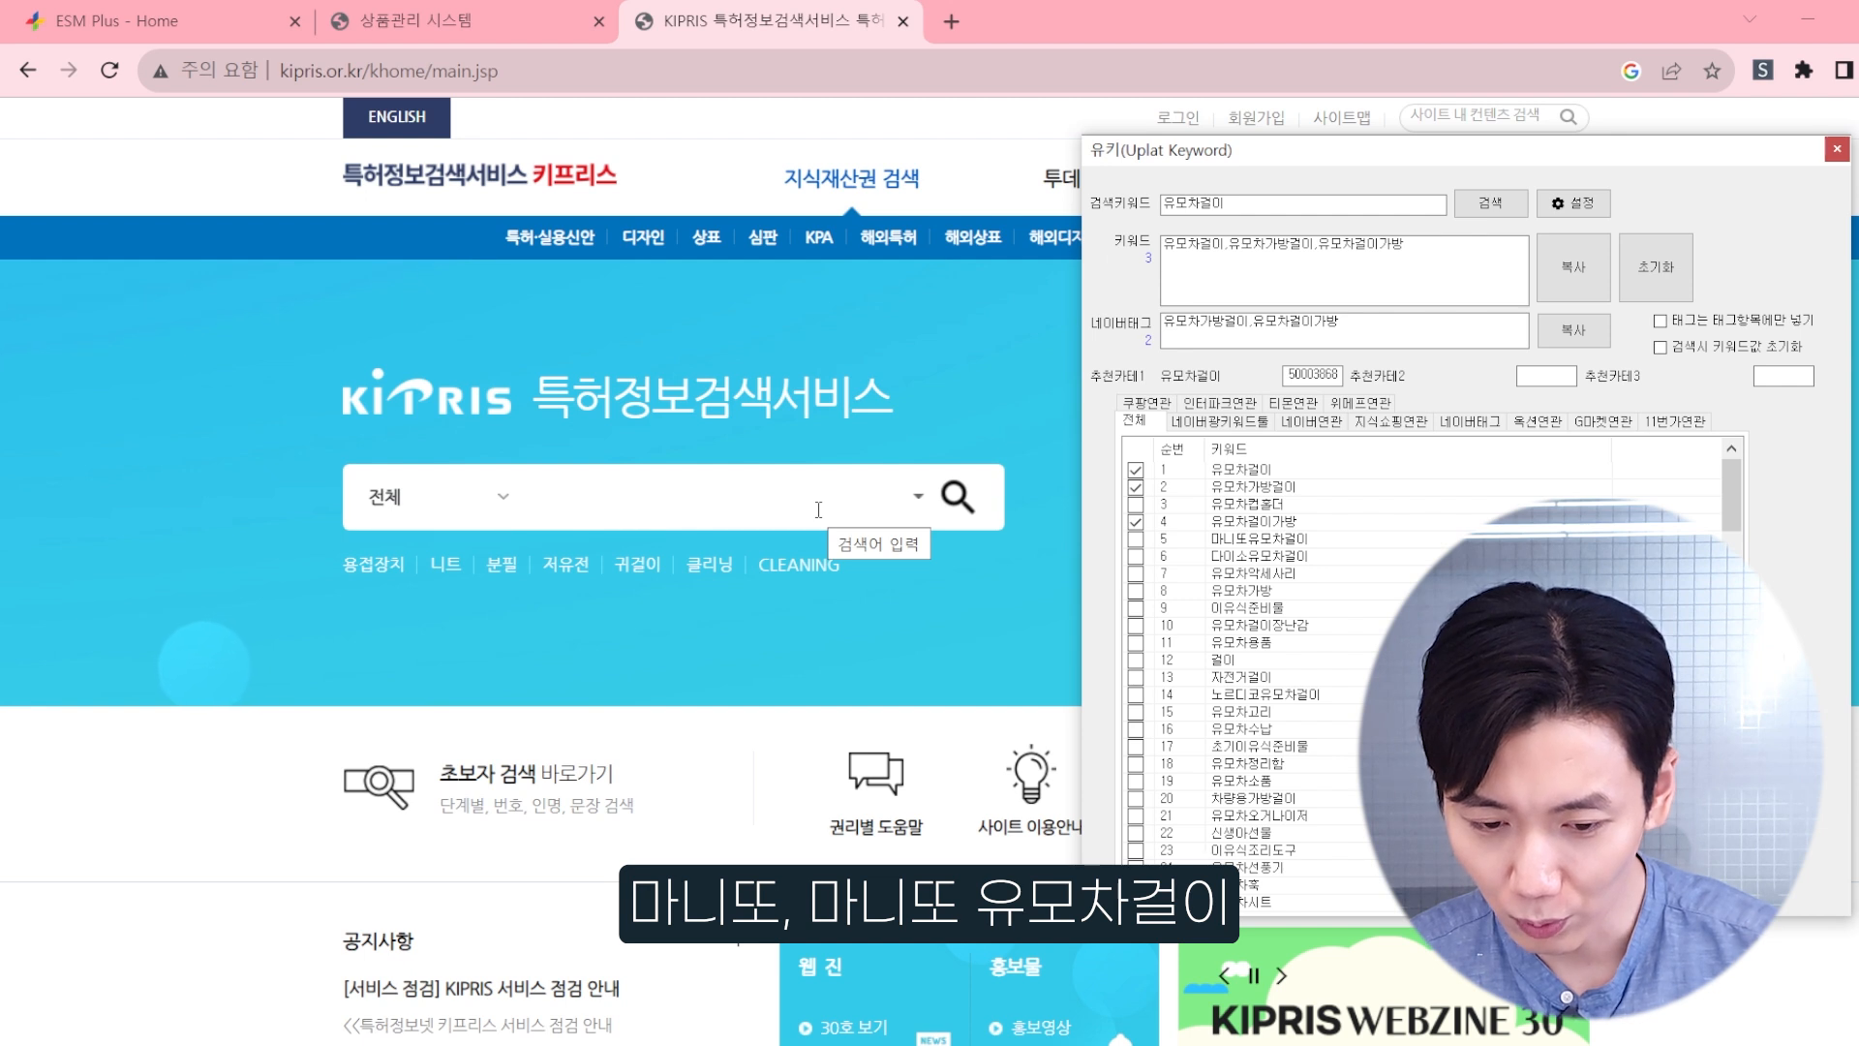
Step: Search KIPRIS for 마니또유모차걸이 across all categories
text(니또)
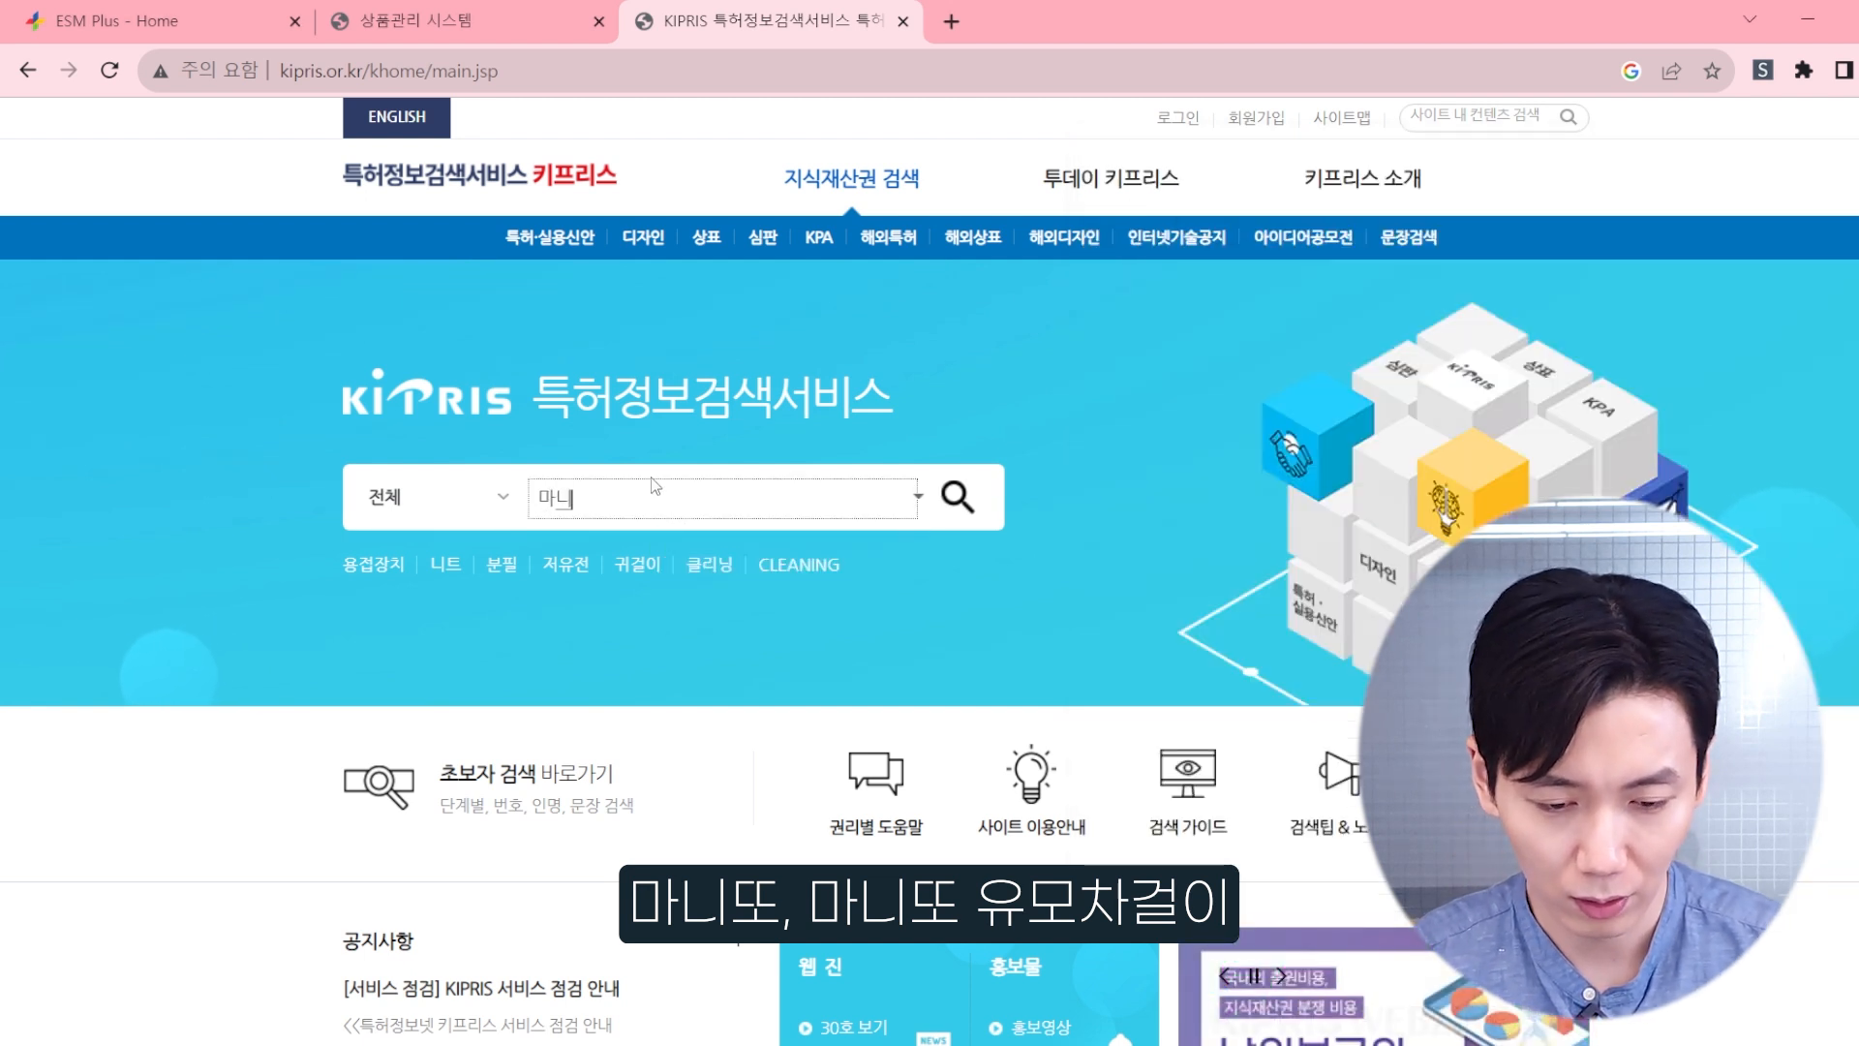
key(BackSpace)
key(BackSpace)
key(BackSpace)
text(마니또유모챠)
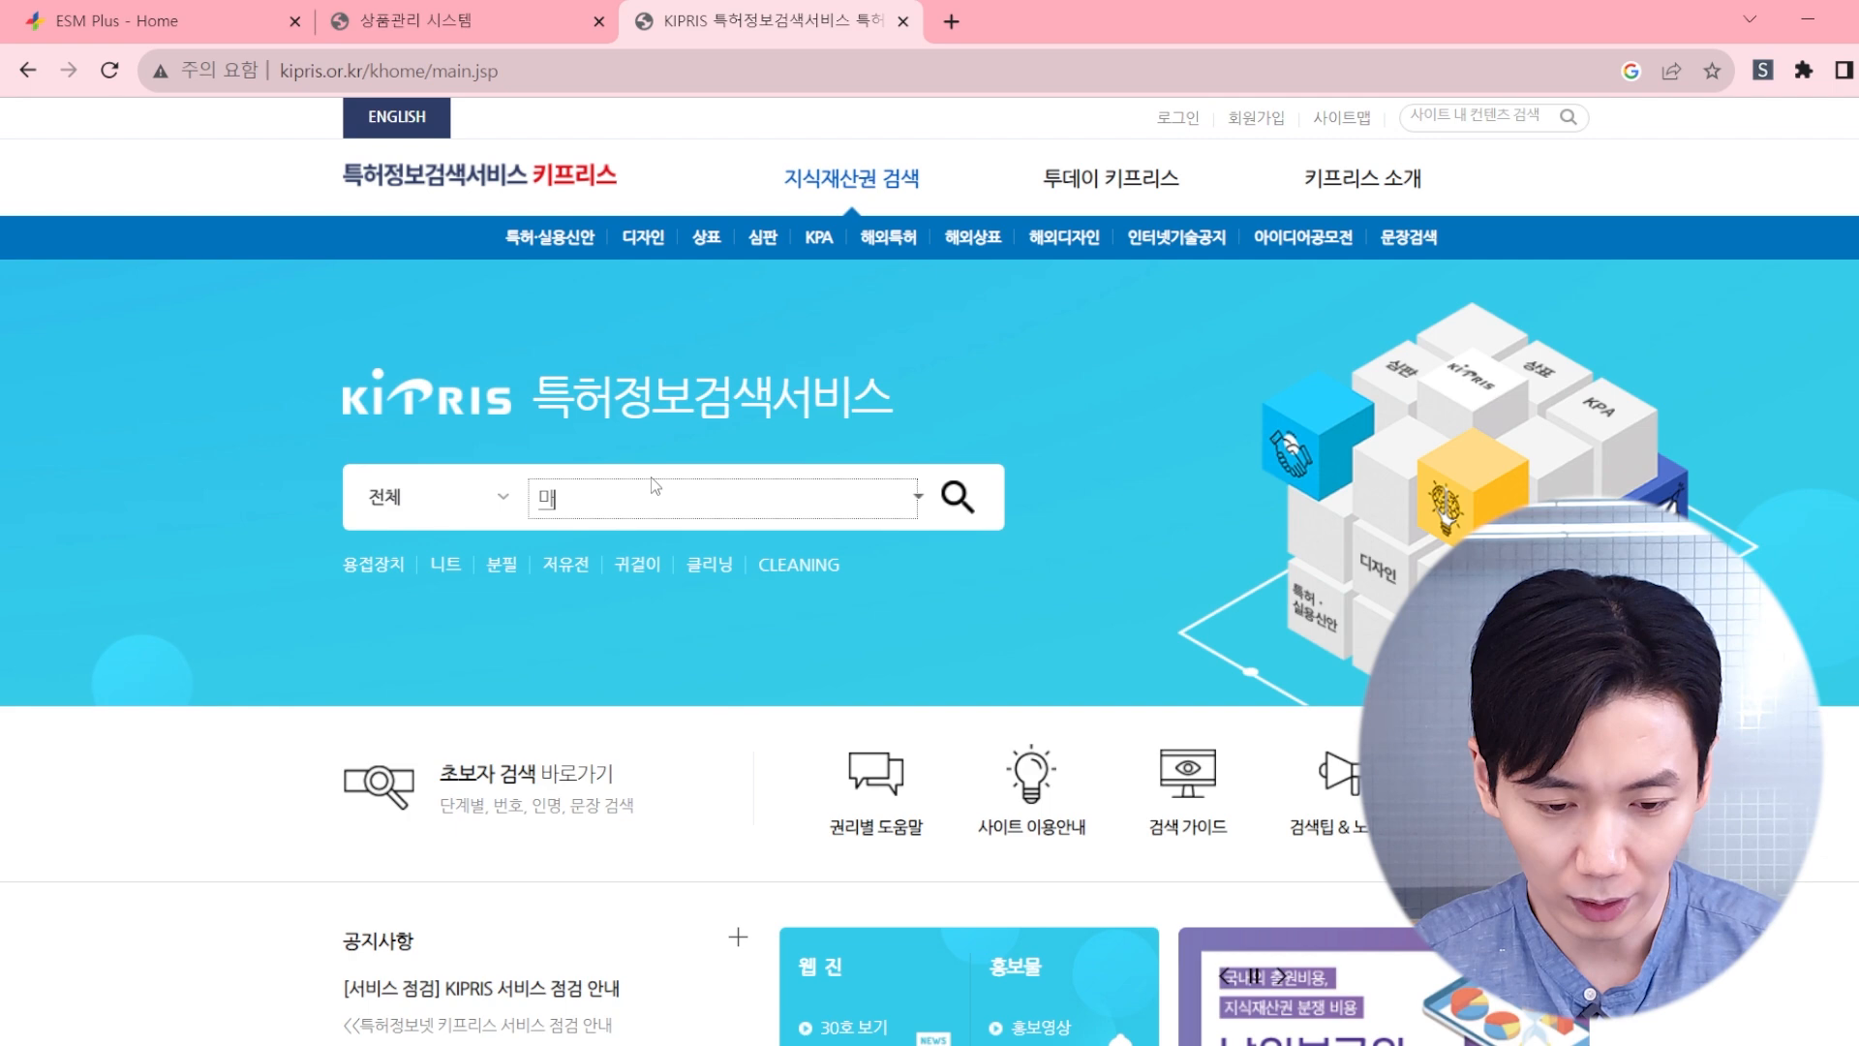
text(걸이)
key(Return)
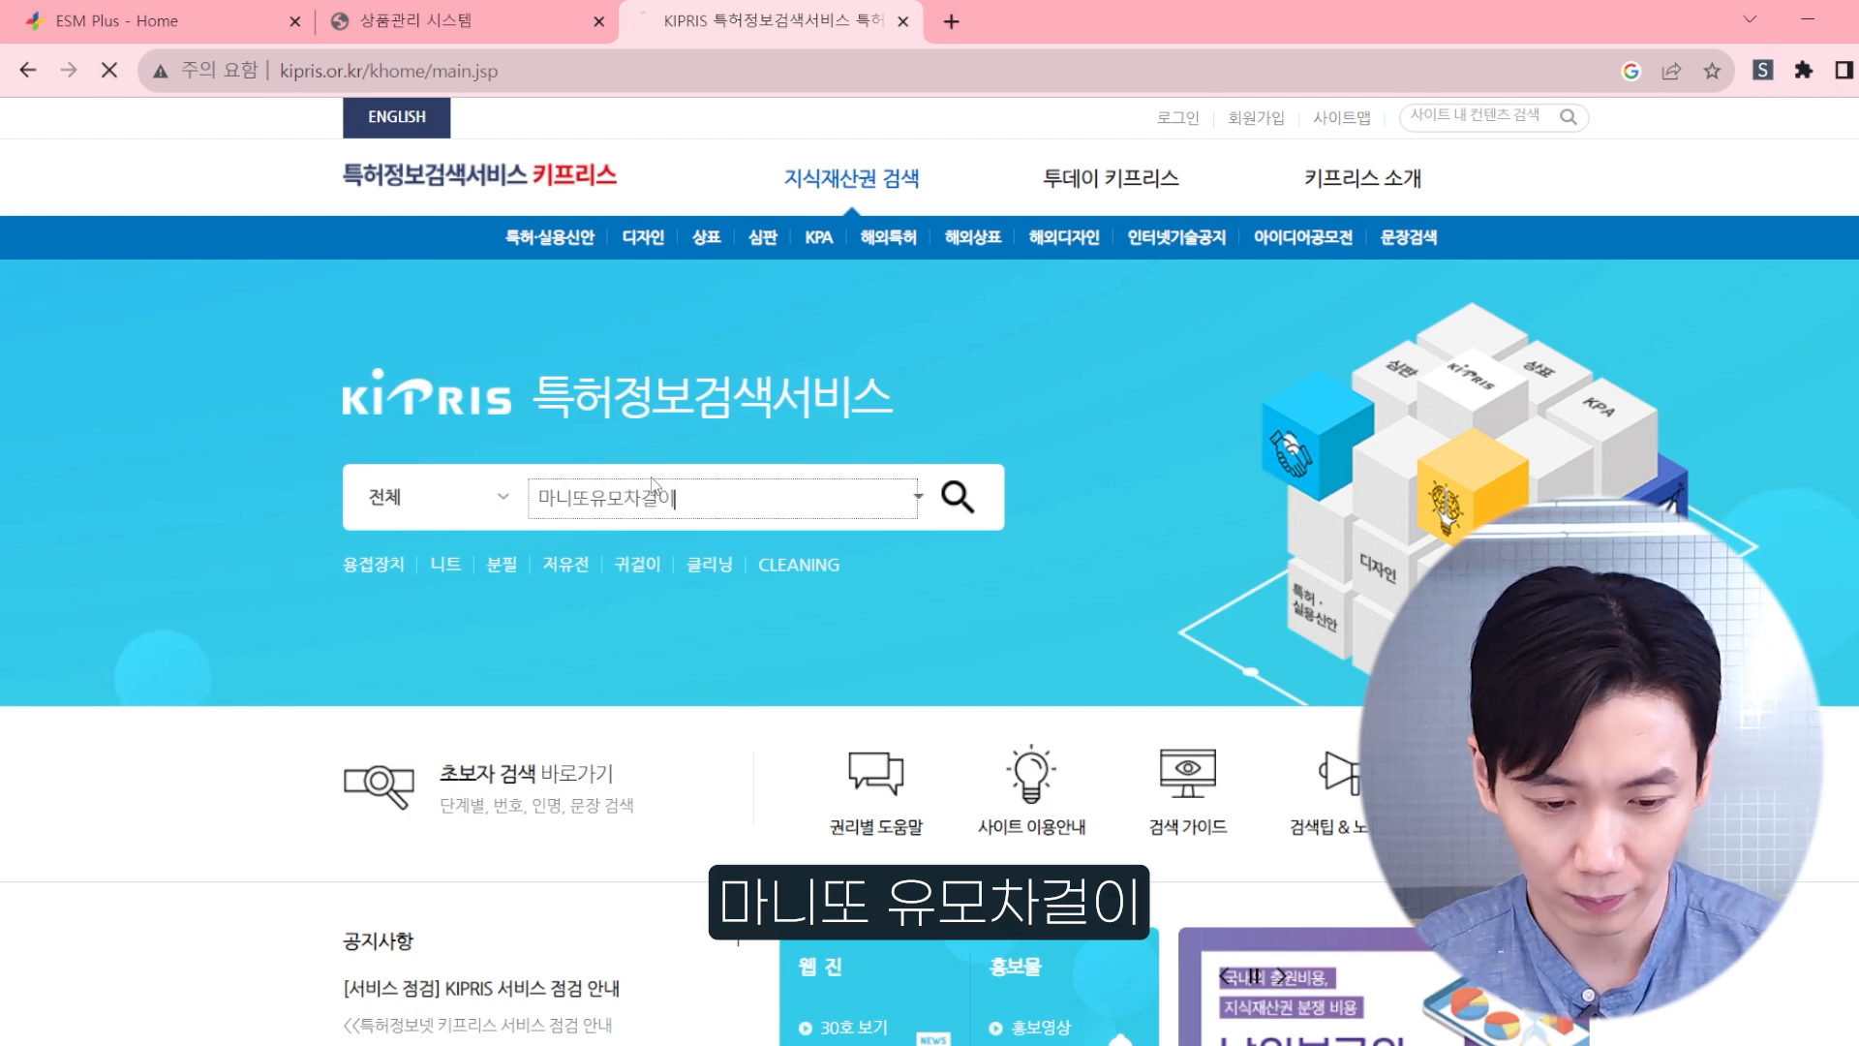
Step: Search KIPRIS for 마니또 alone and examine the design and trademark results
double_click(1036, 308)
text(마니또)
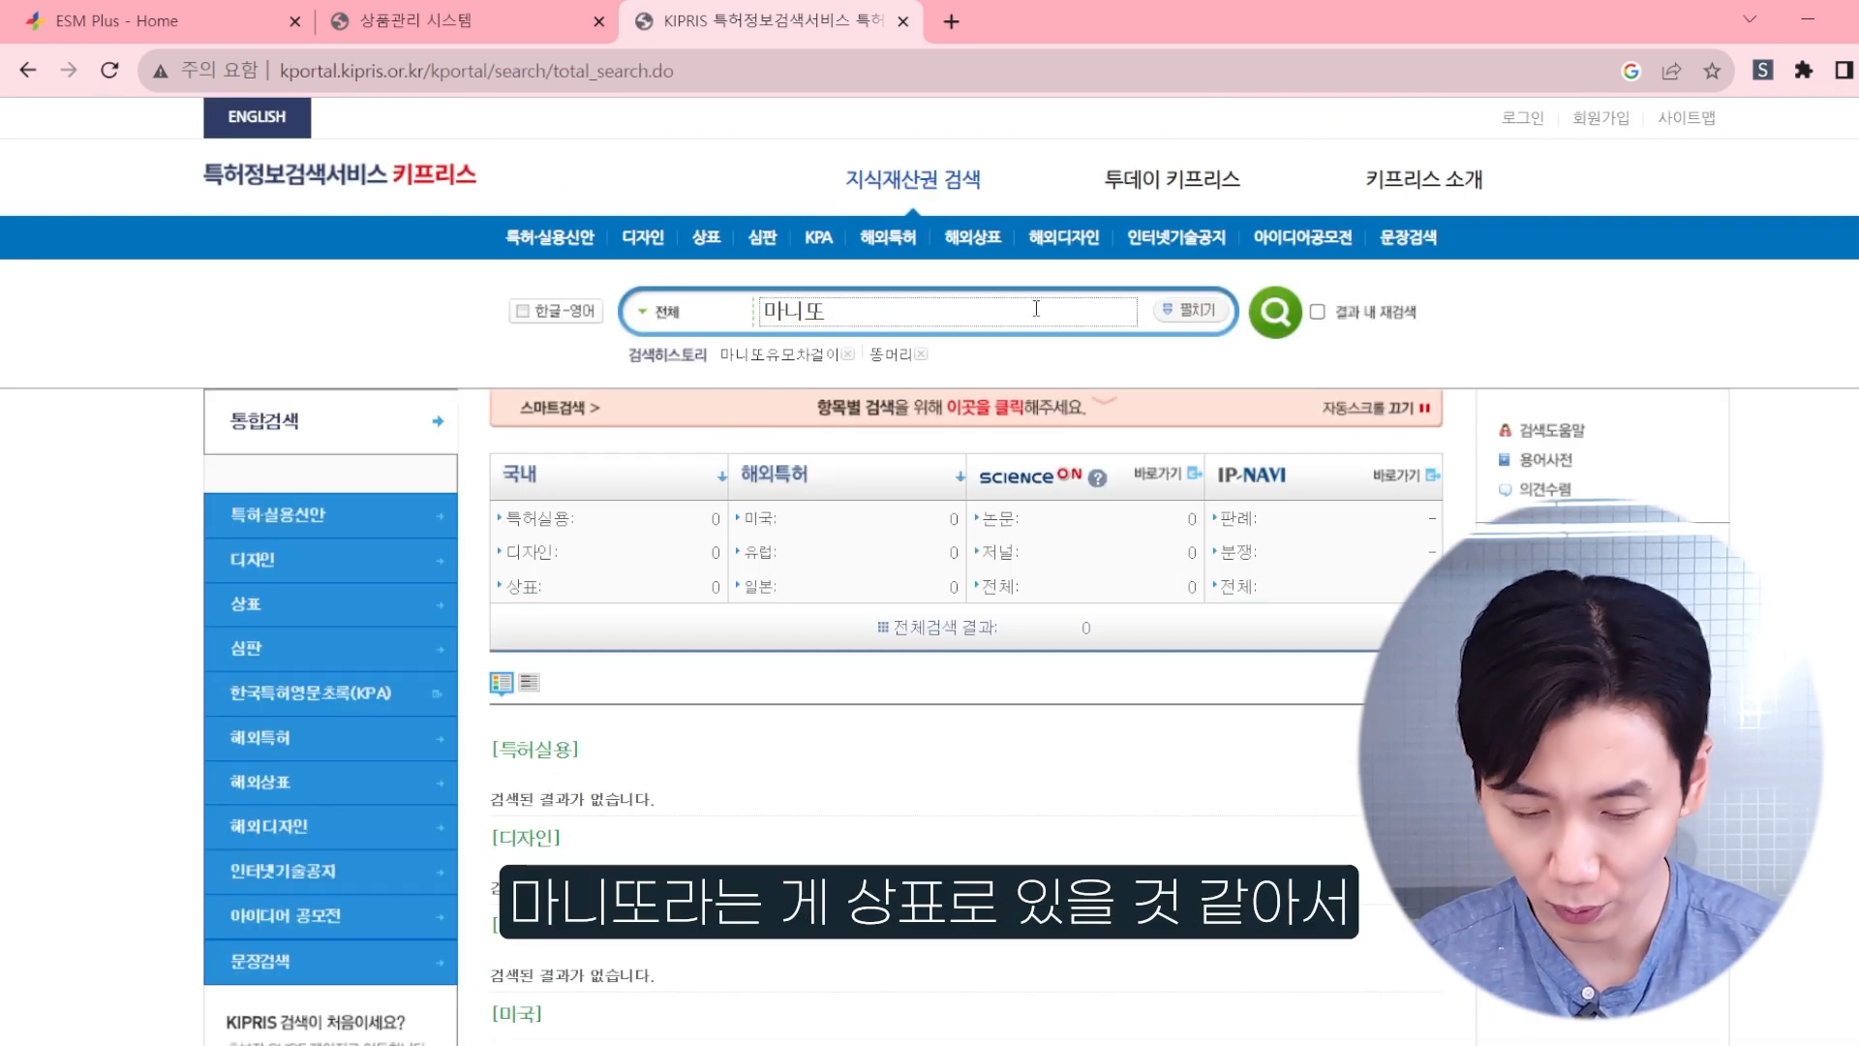
key(Return)
scroll(903, 548, down, 15)
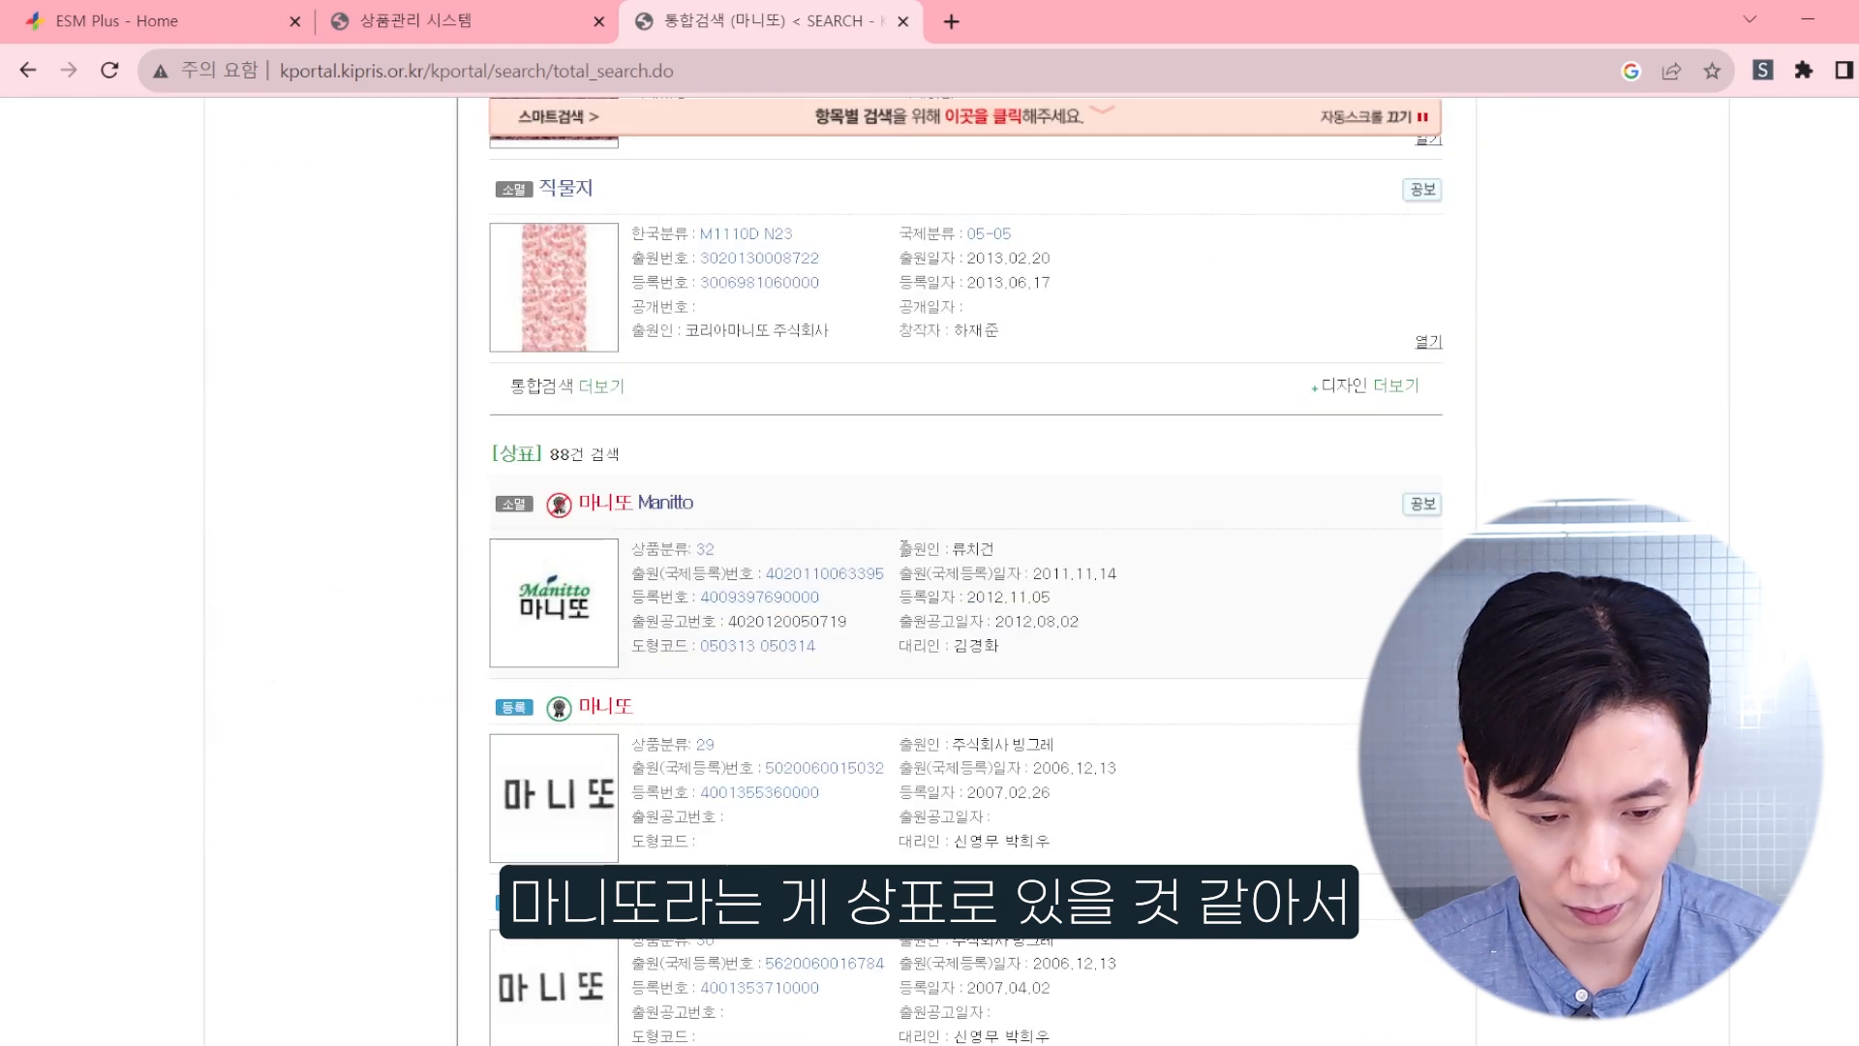
scroll(903, 548, down, 3)
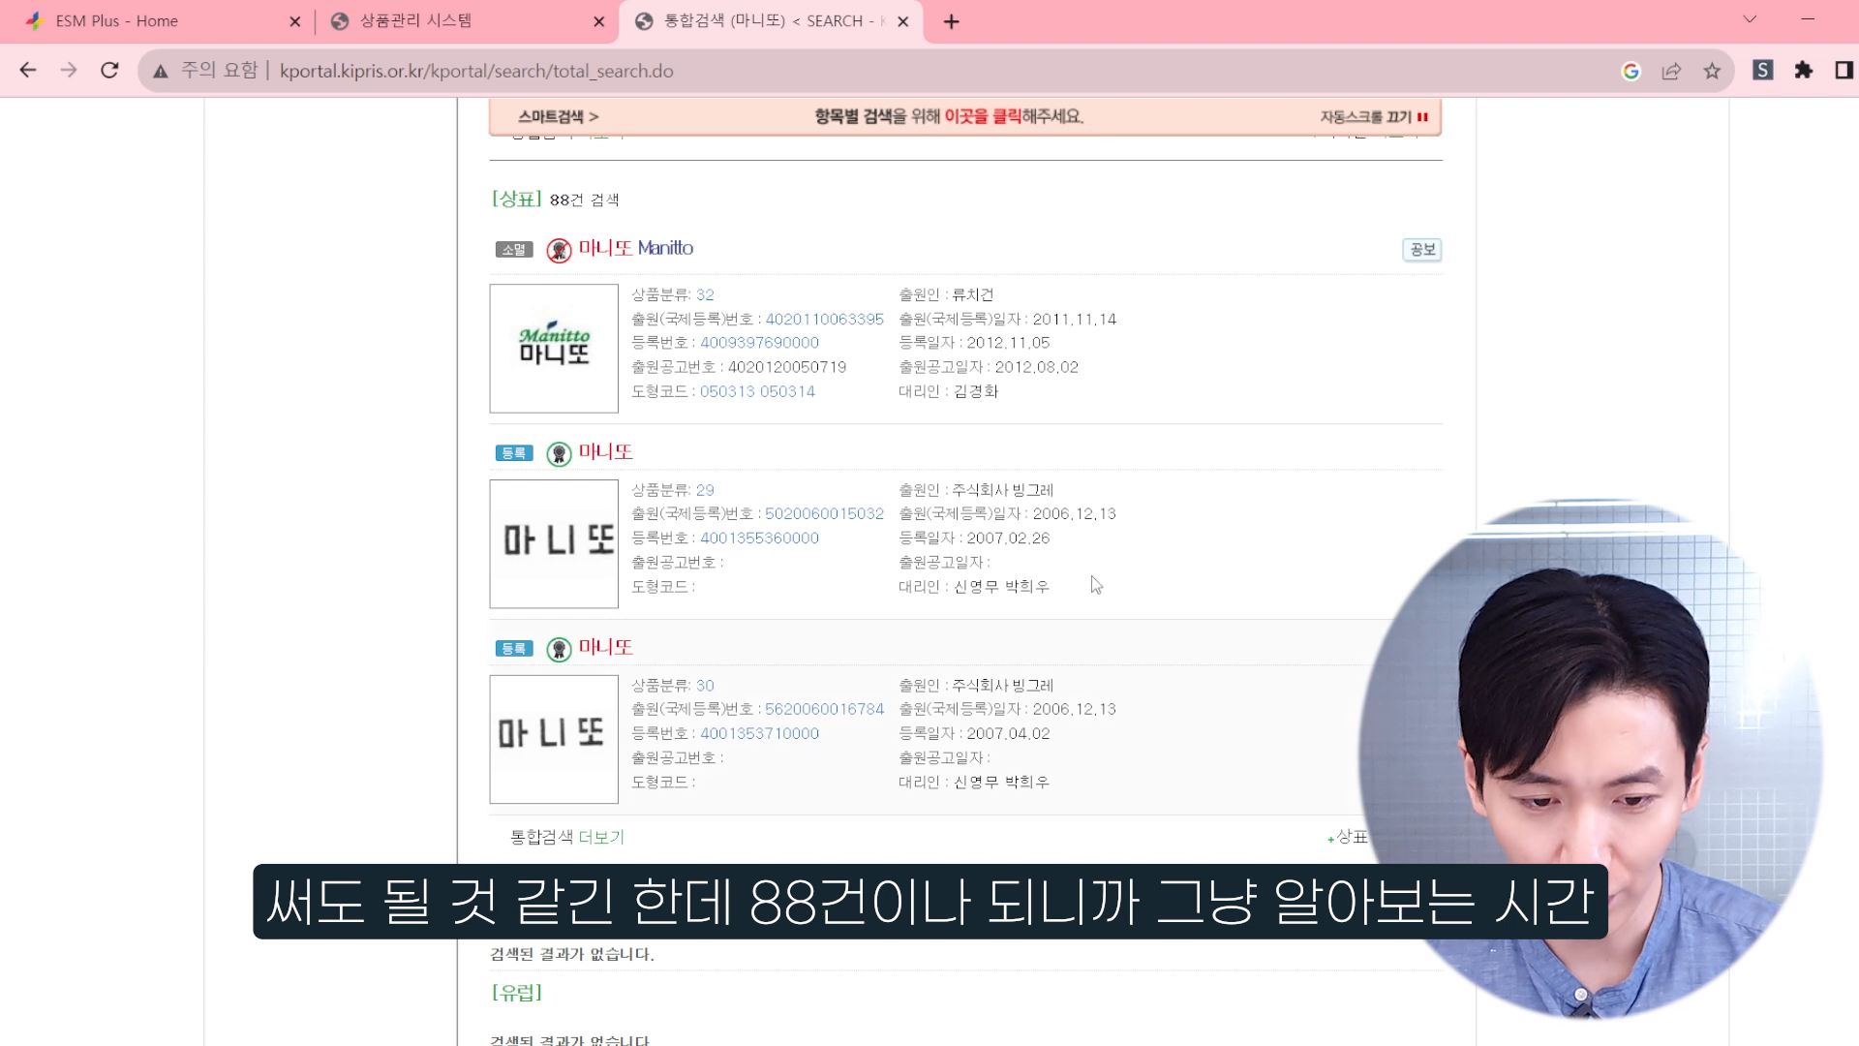
Step: Return to the Sellporter product list with U-Key in front and add 유모차악세사리 to the keywords
click(530, 14)
click(1101, 1044)
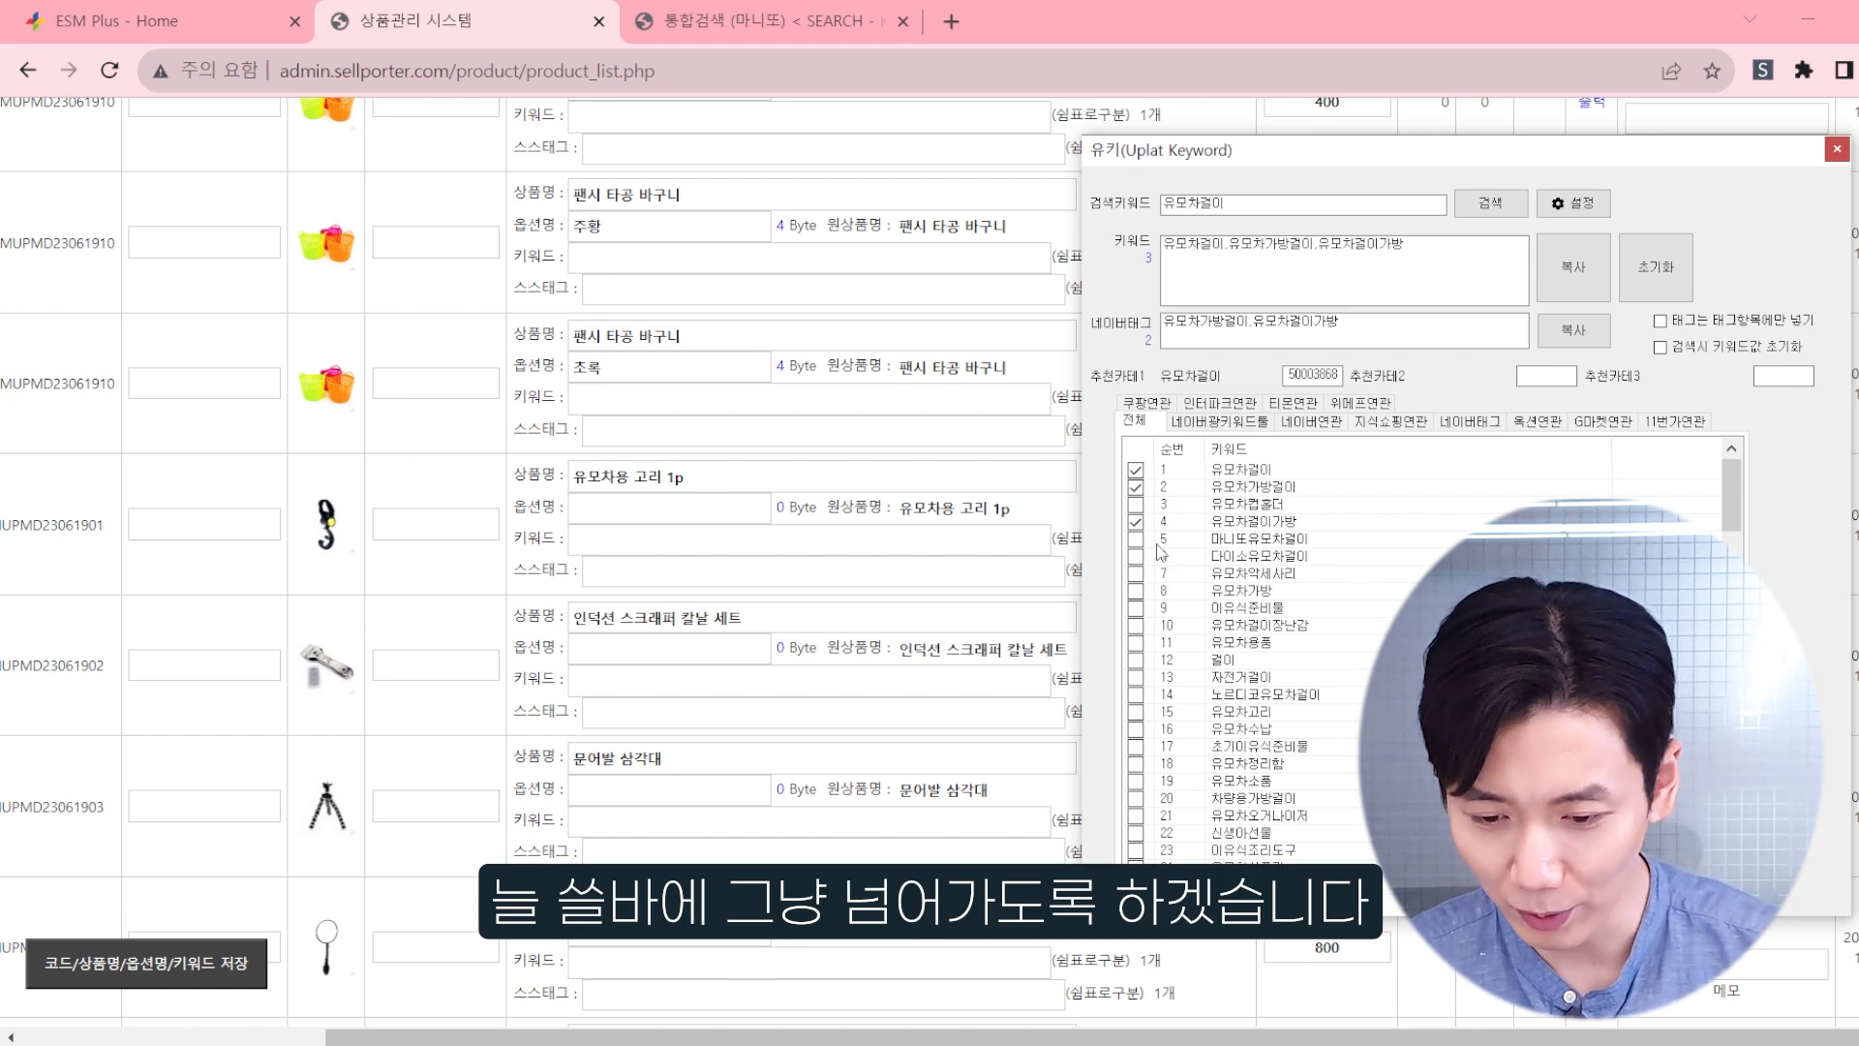
click(1137, 574)
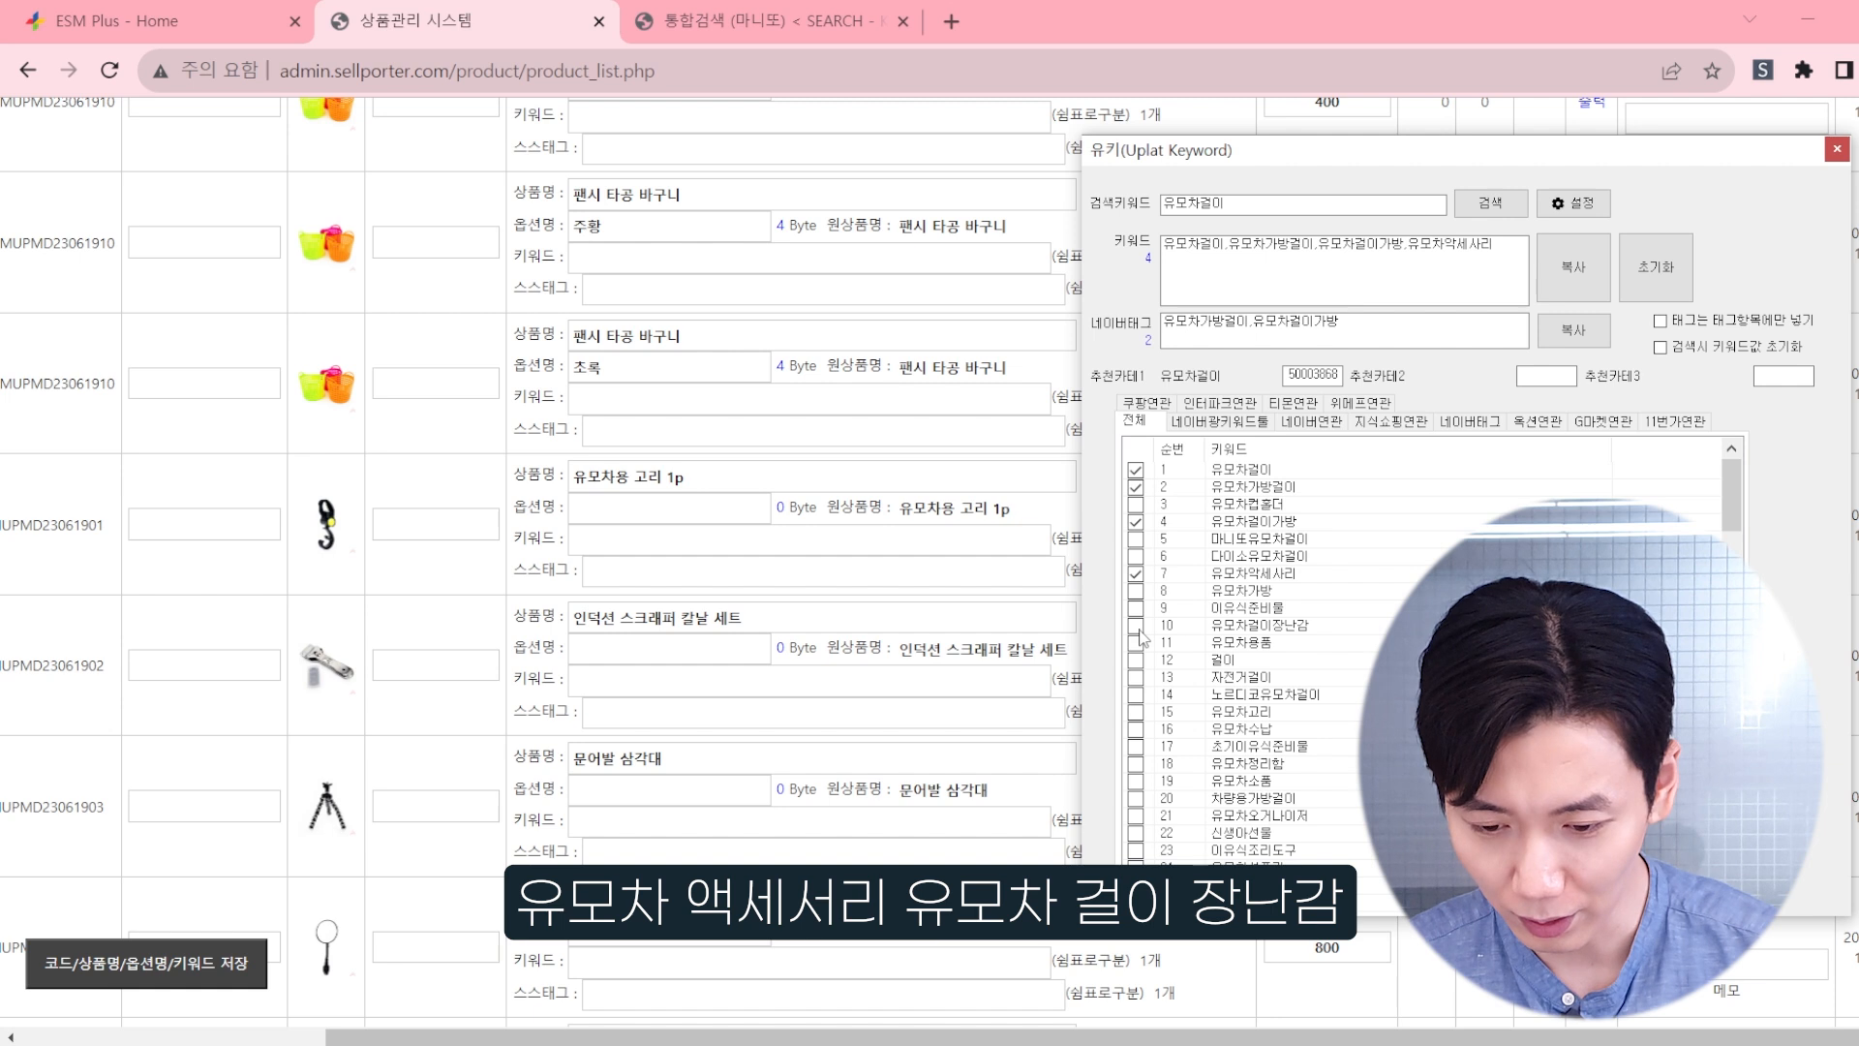
scroll(1140, 636, down, 1)
click(1137, 574)
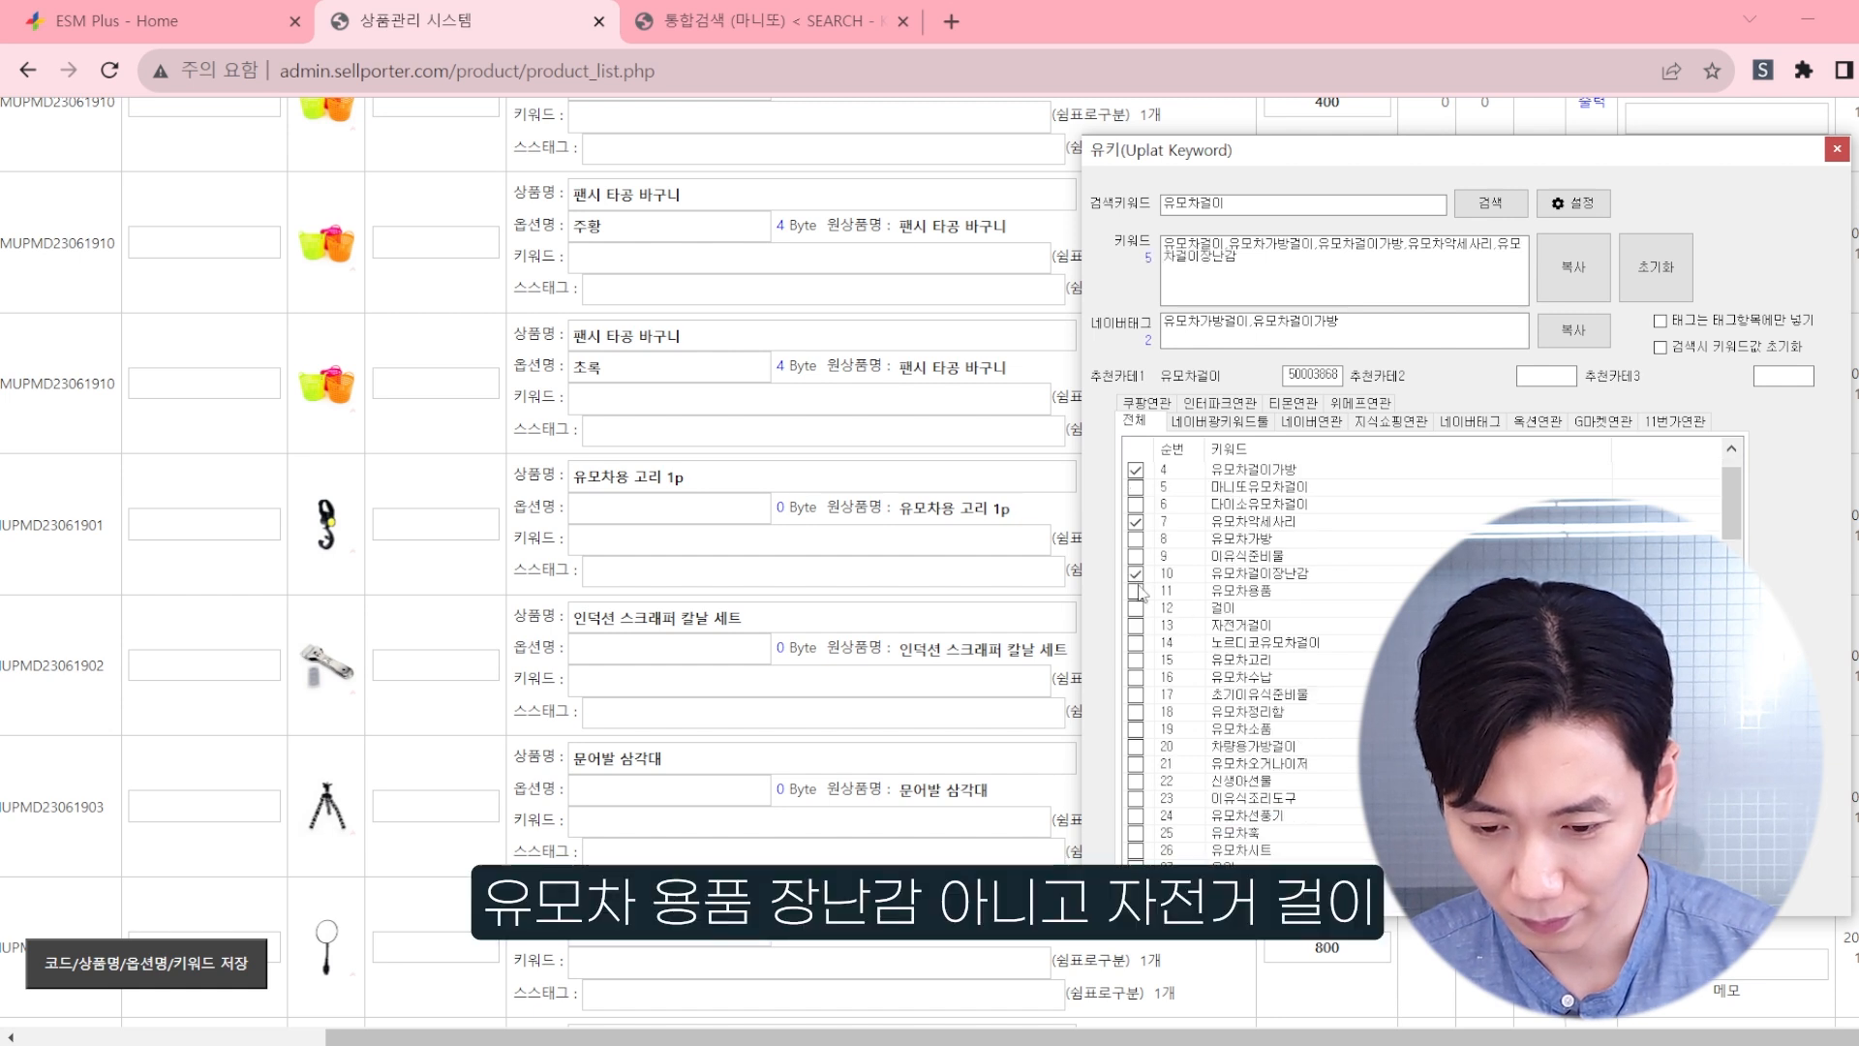
scroll(1150, 596, down, 1)
click(1137, 522)
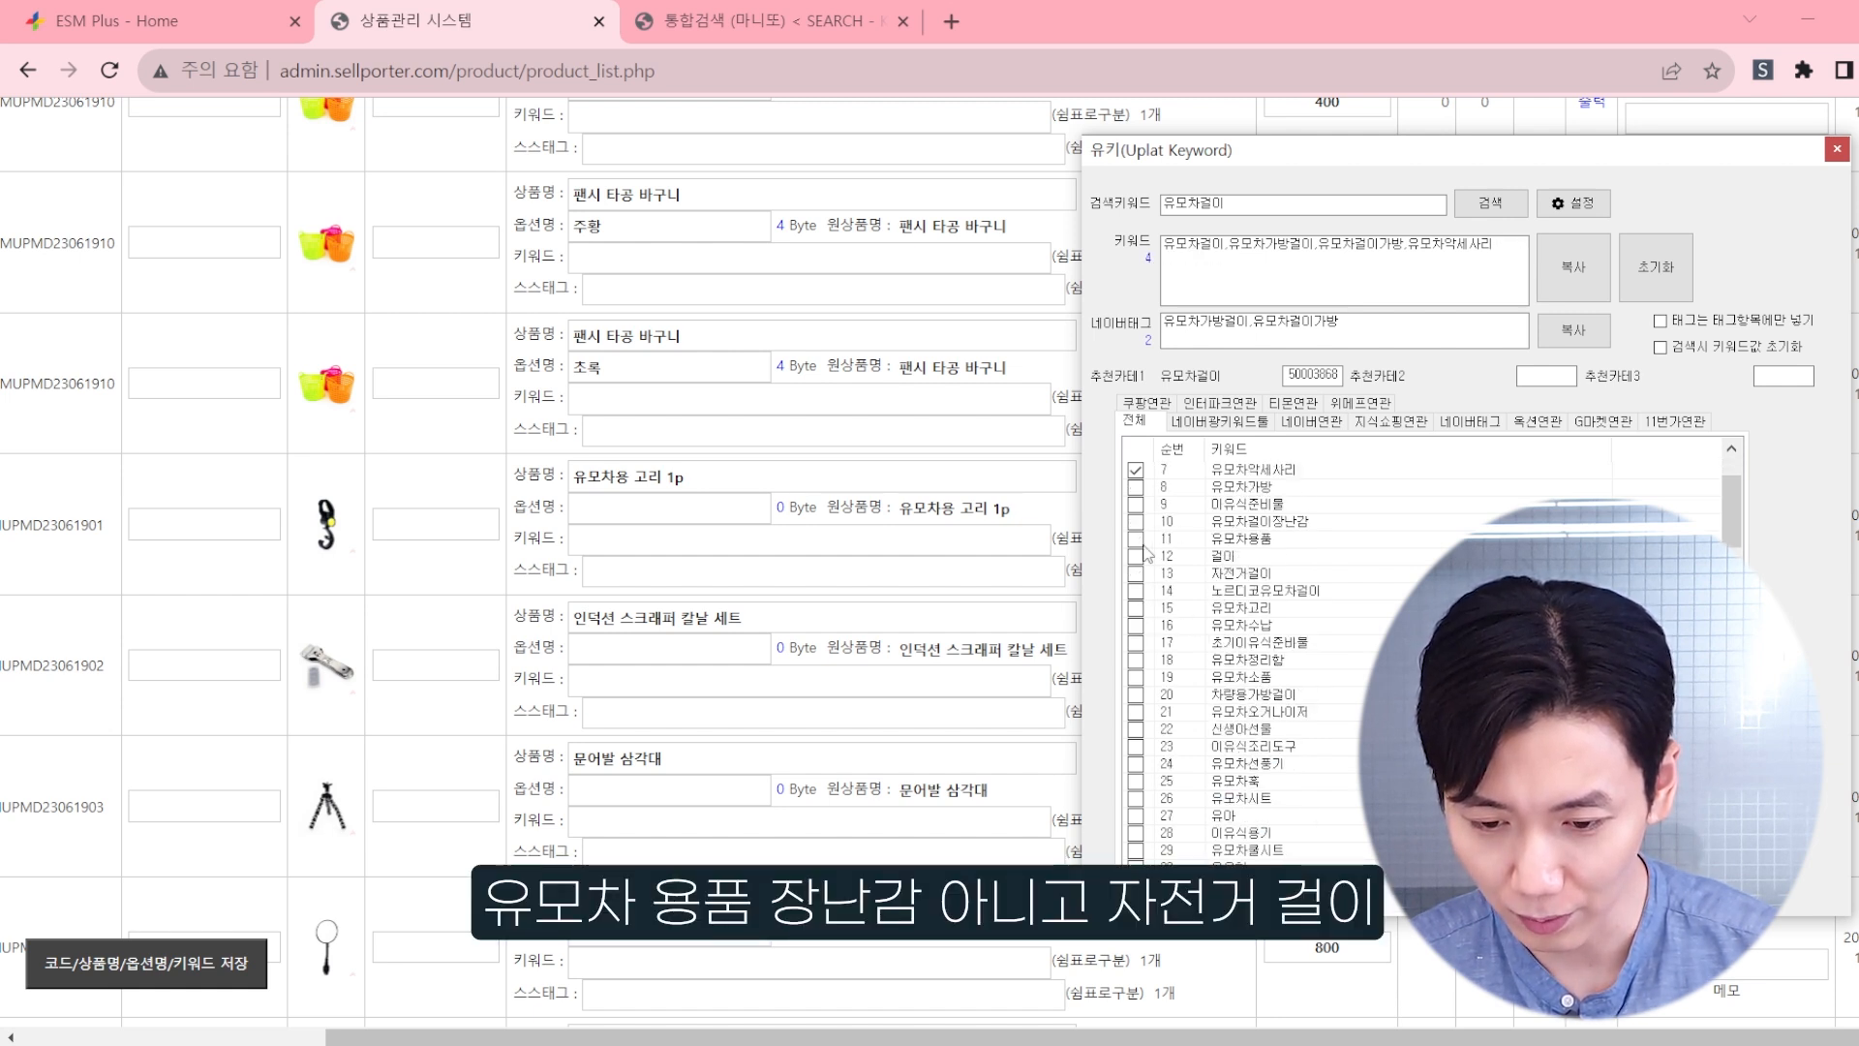
Step: Add 유모차용품, 자전거걸이 and 유모차소품 to the keywords and check the rest of the related keyword list
click(1136, 539)
scroll(1193, 573, down, 1)
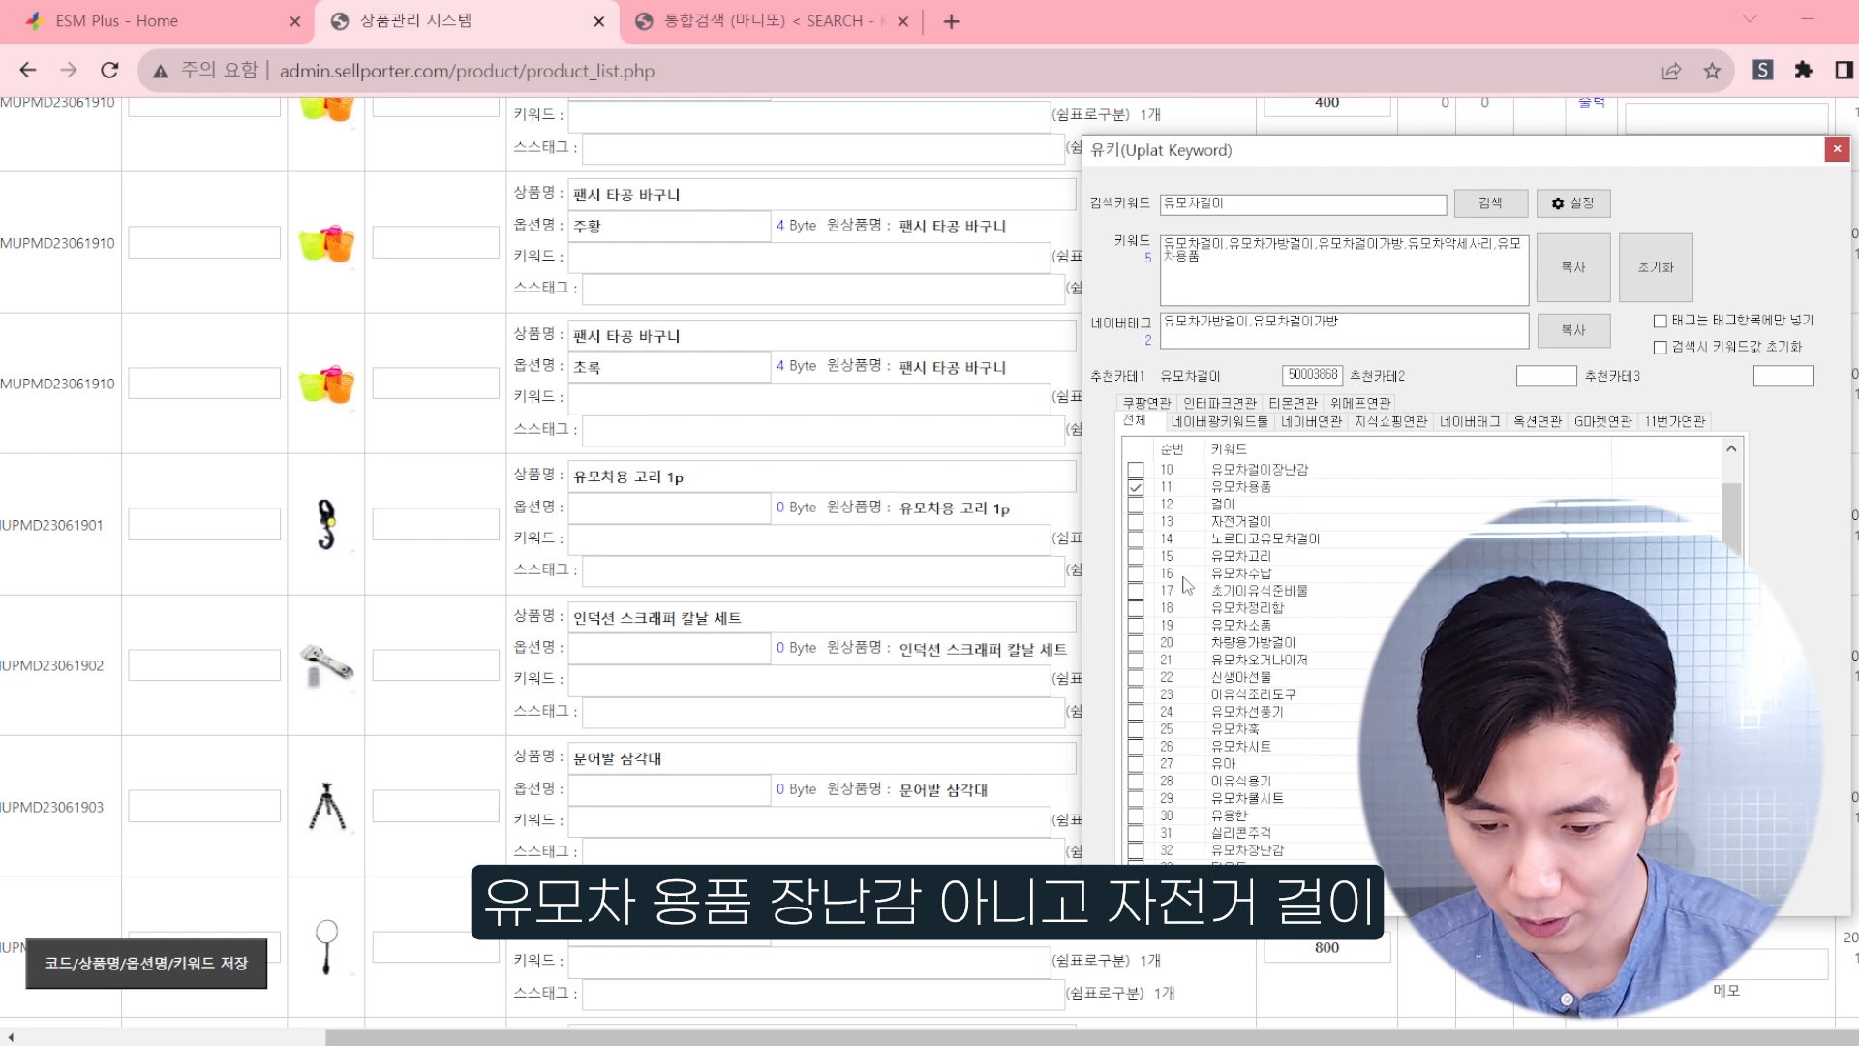
click(1136, 522)
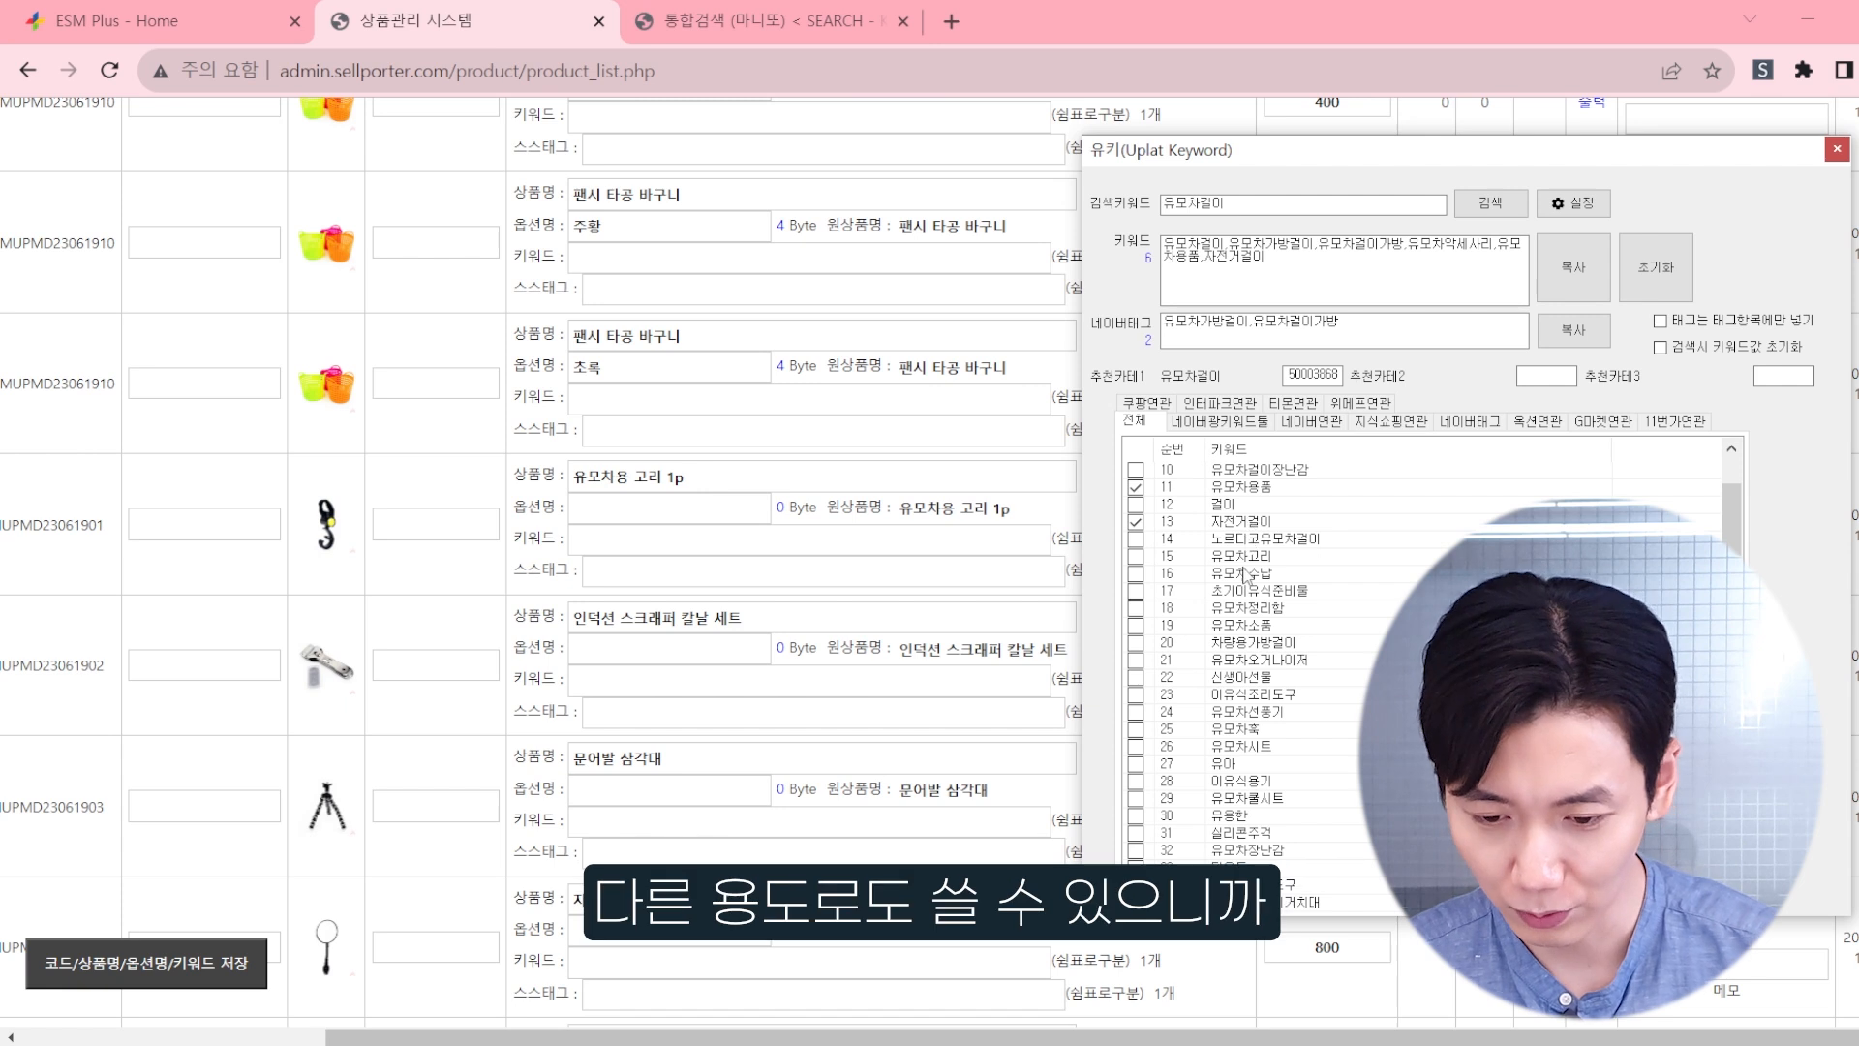
scroll(1263, 552, down, 2)
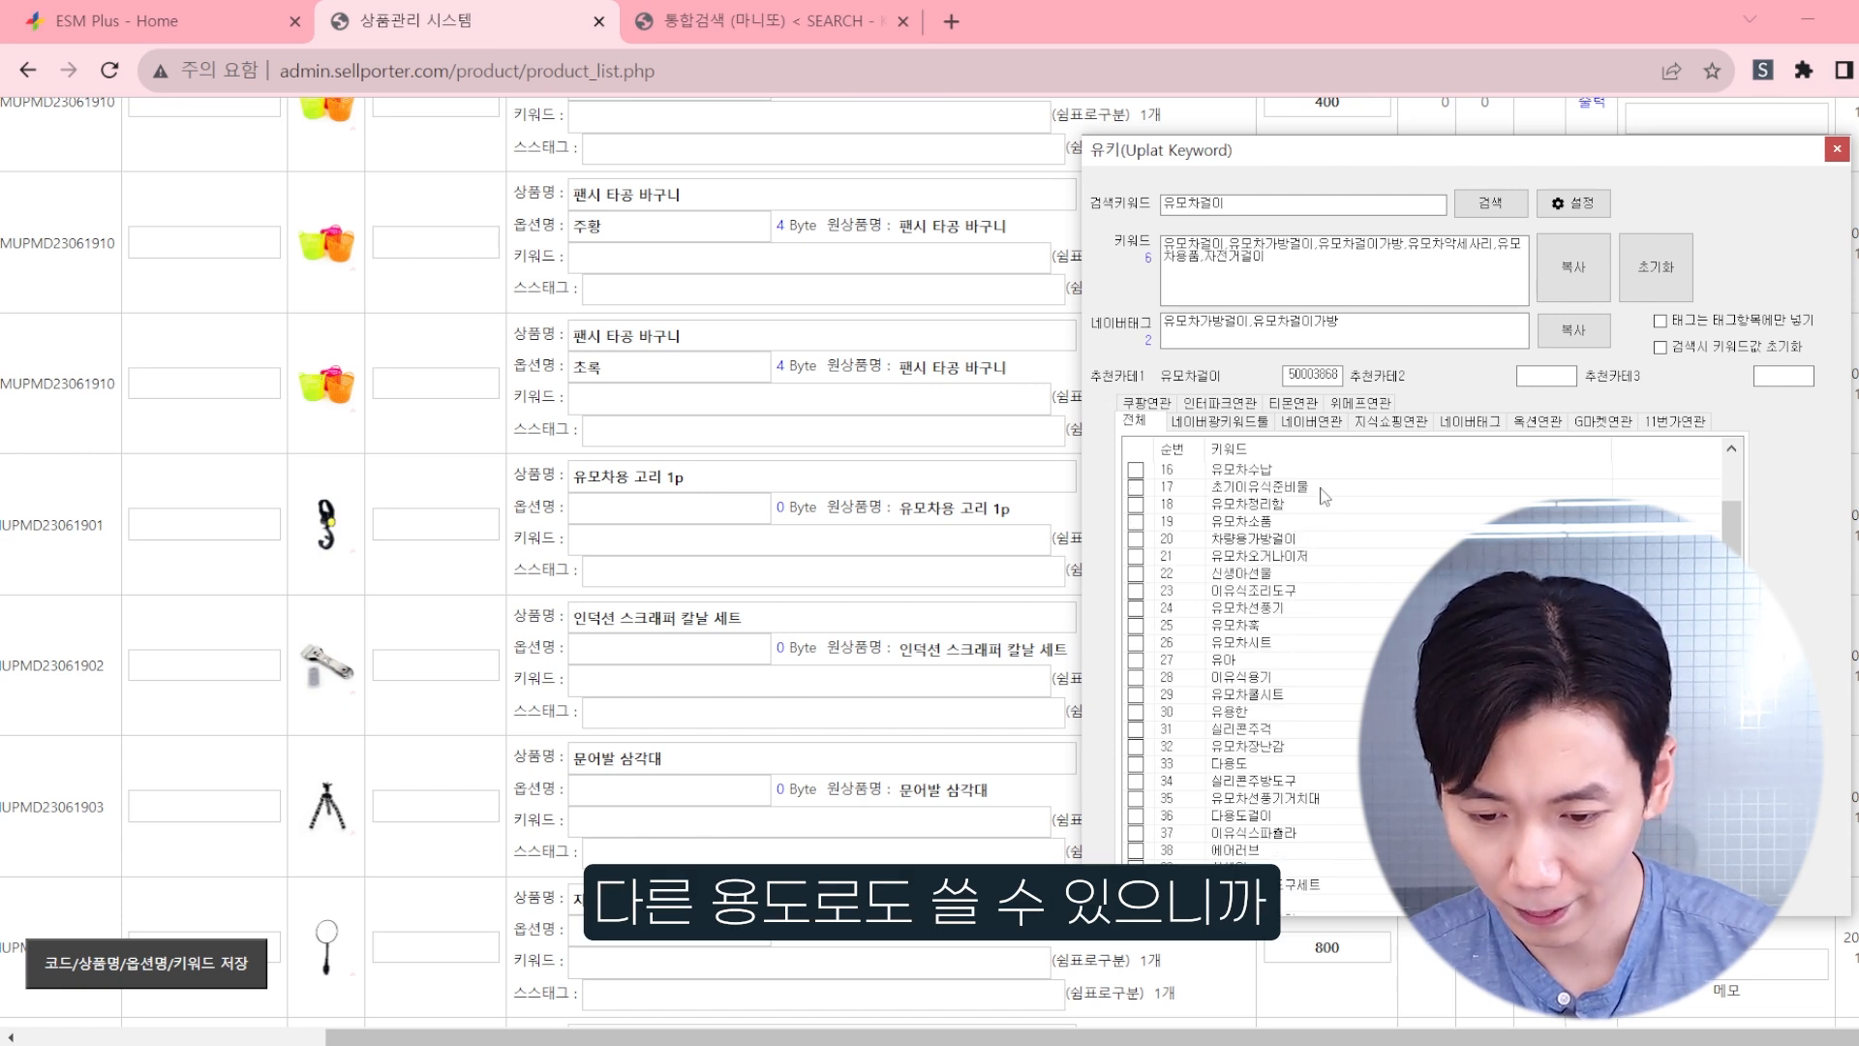
click(1136, 521)
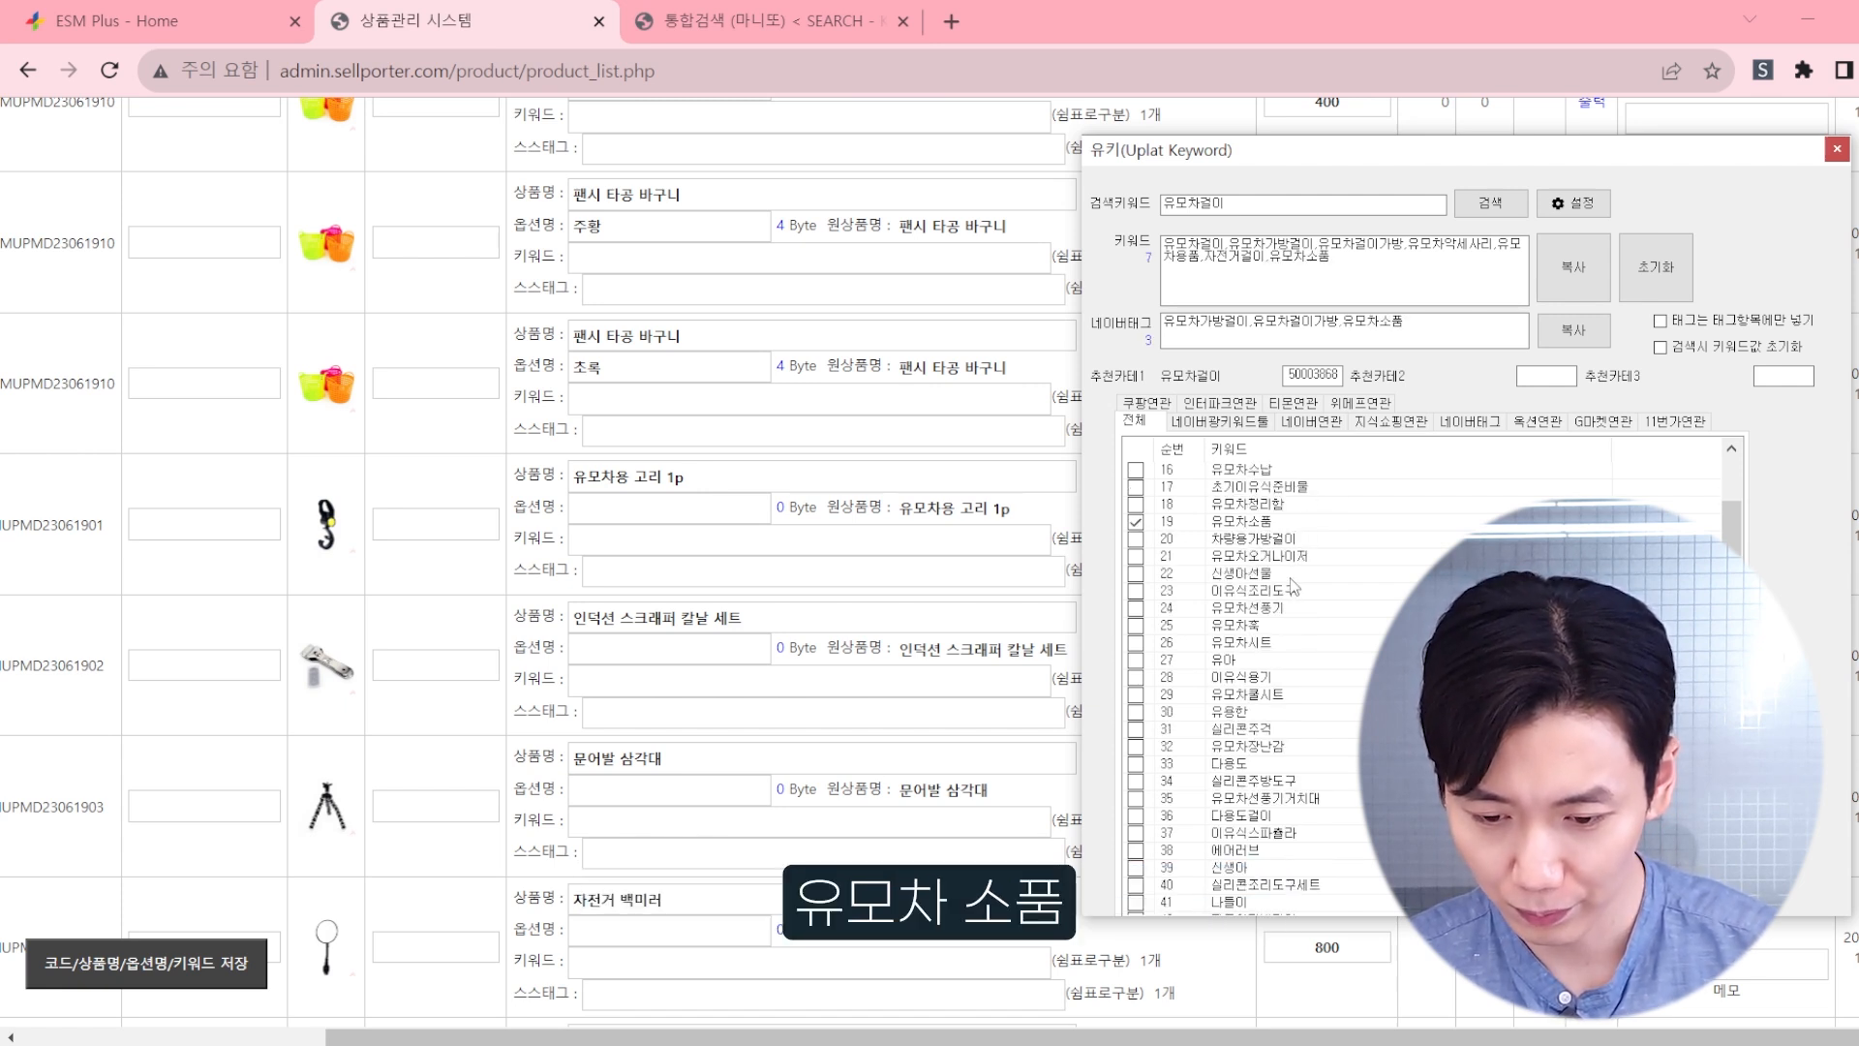
scroll(1292, 591, down, 5)
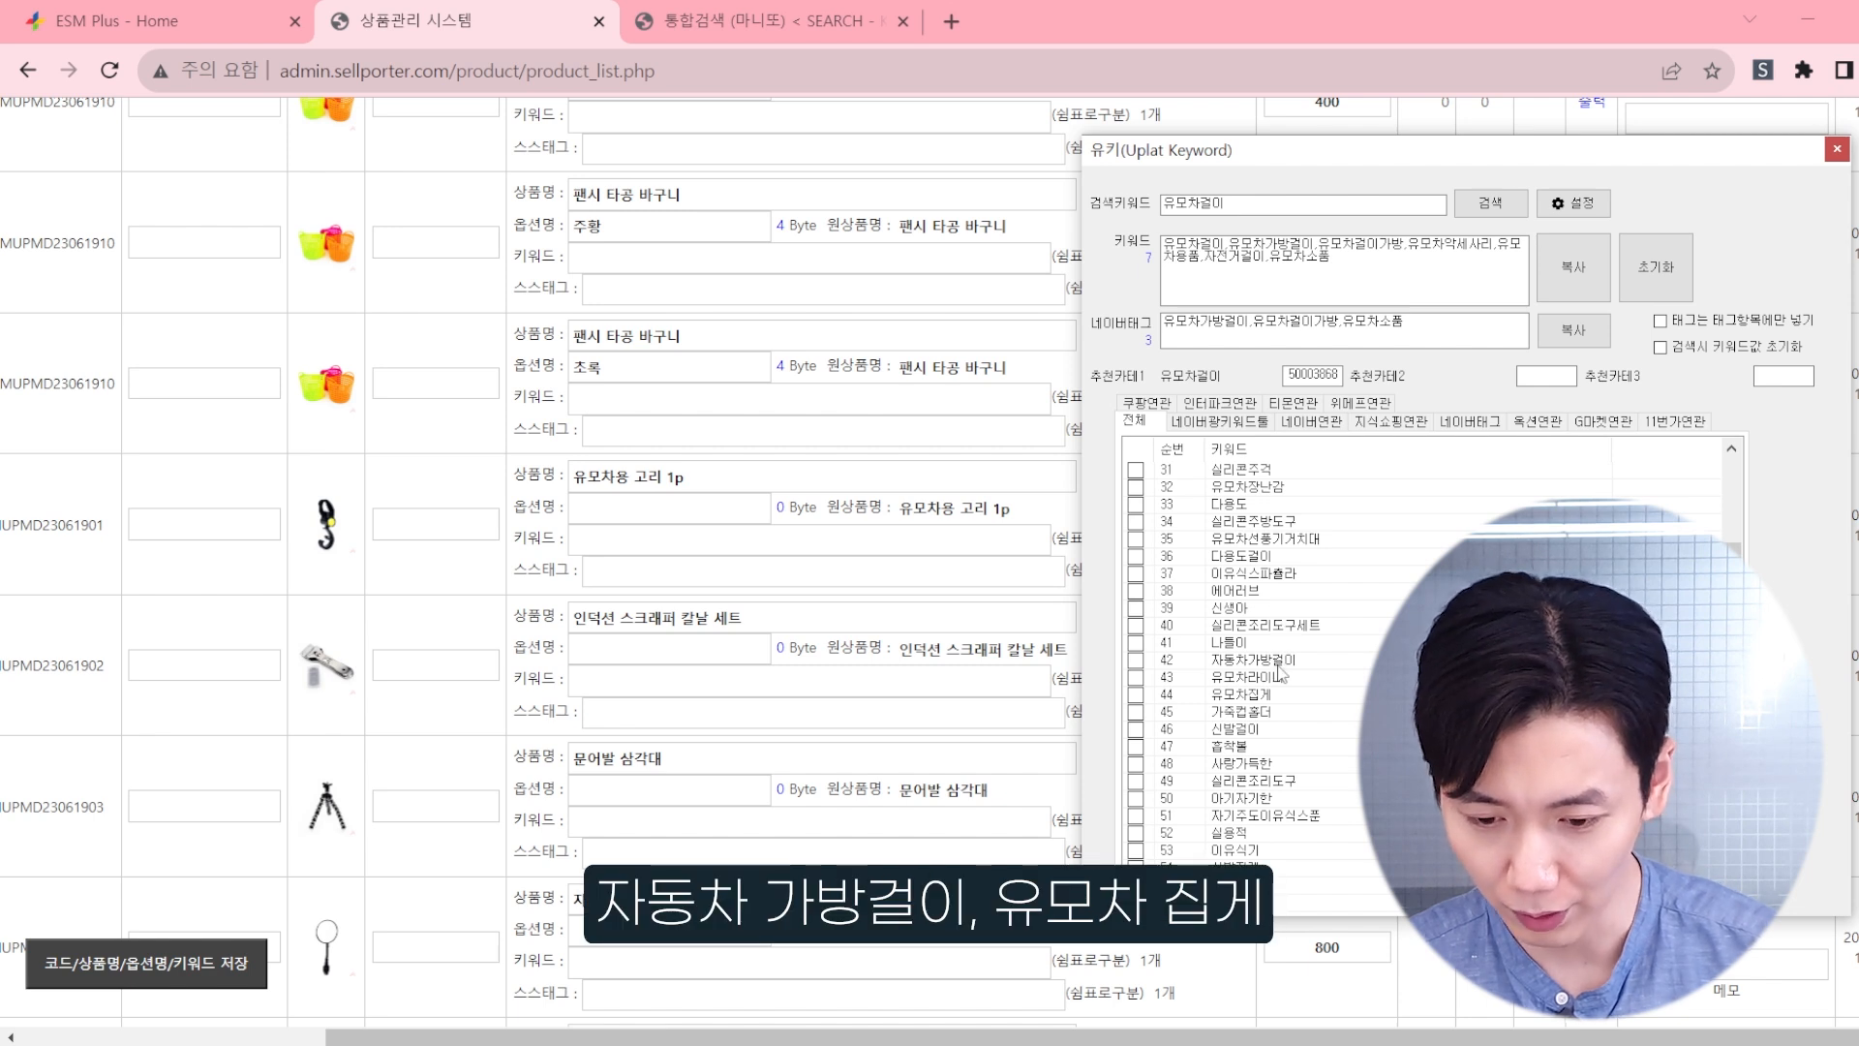
scroll(1282, 673, down, 1)
scroll(1278, 619, down, 16)
scroll(1274, 599, down, 4)
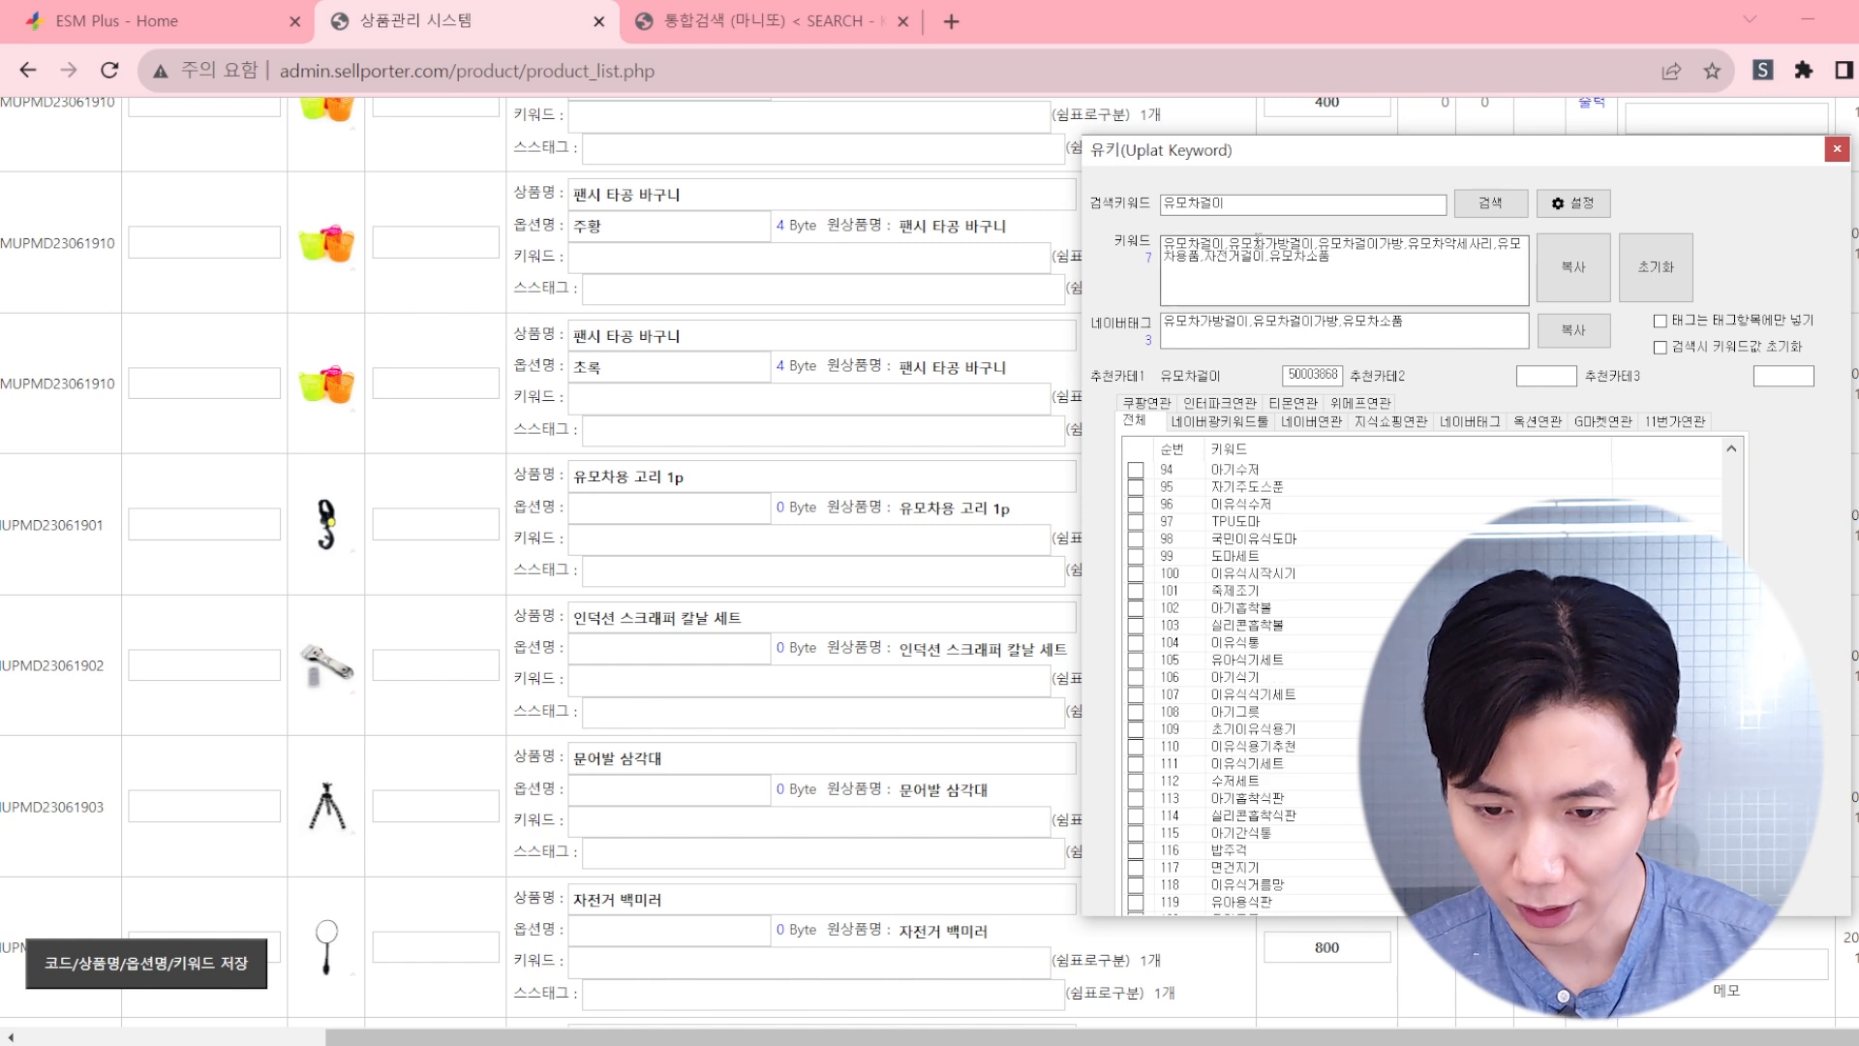
Step: Search U-Key for keywords related to 자전거고리 and to 자전거걸이
drag(1266, 206, 928, 226)
text(ㅇ자ㅈ)
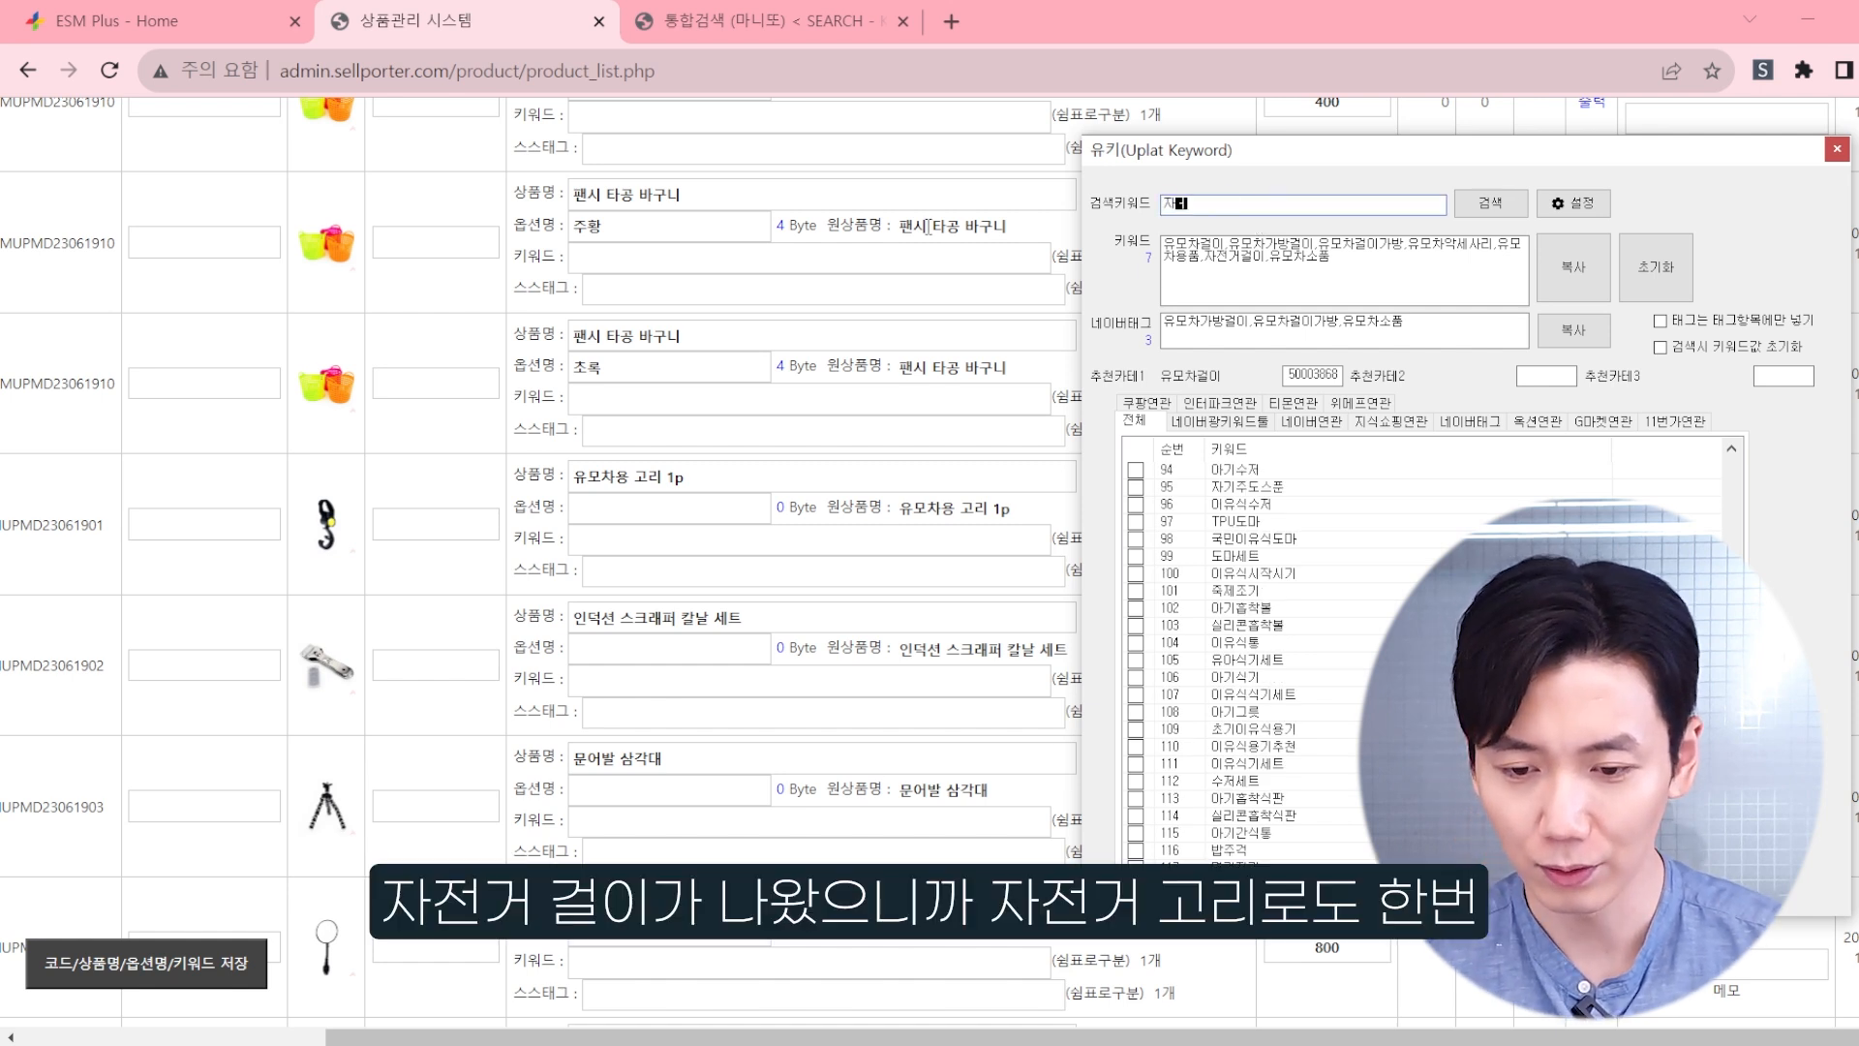
text(전ㄱ거고리)
key(Return)
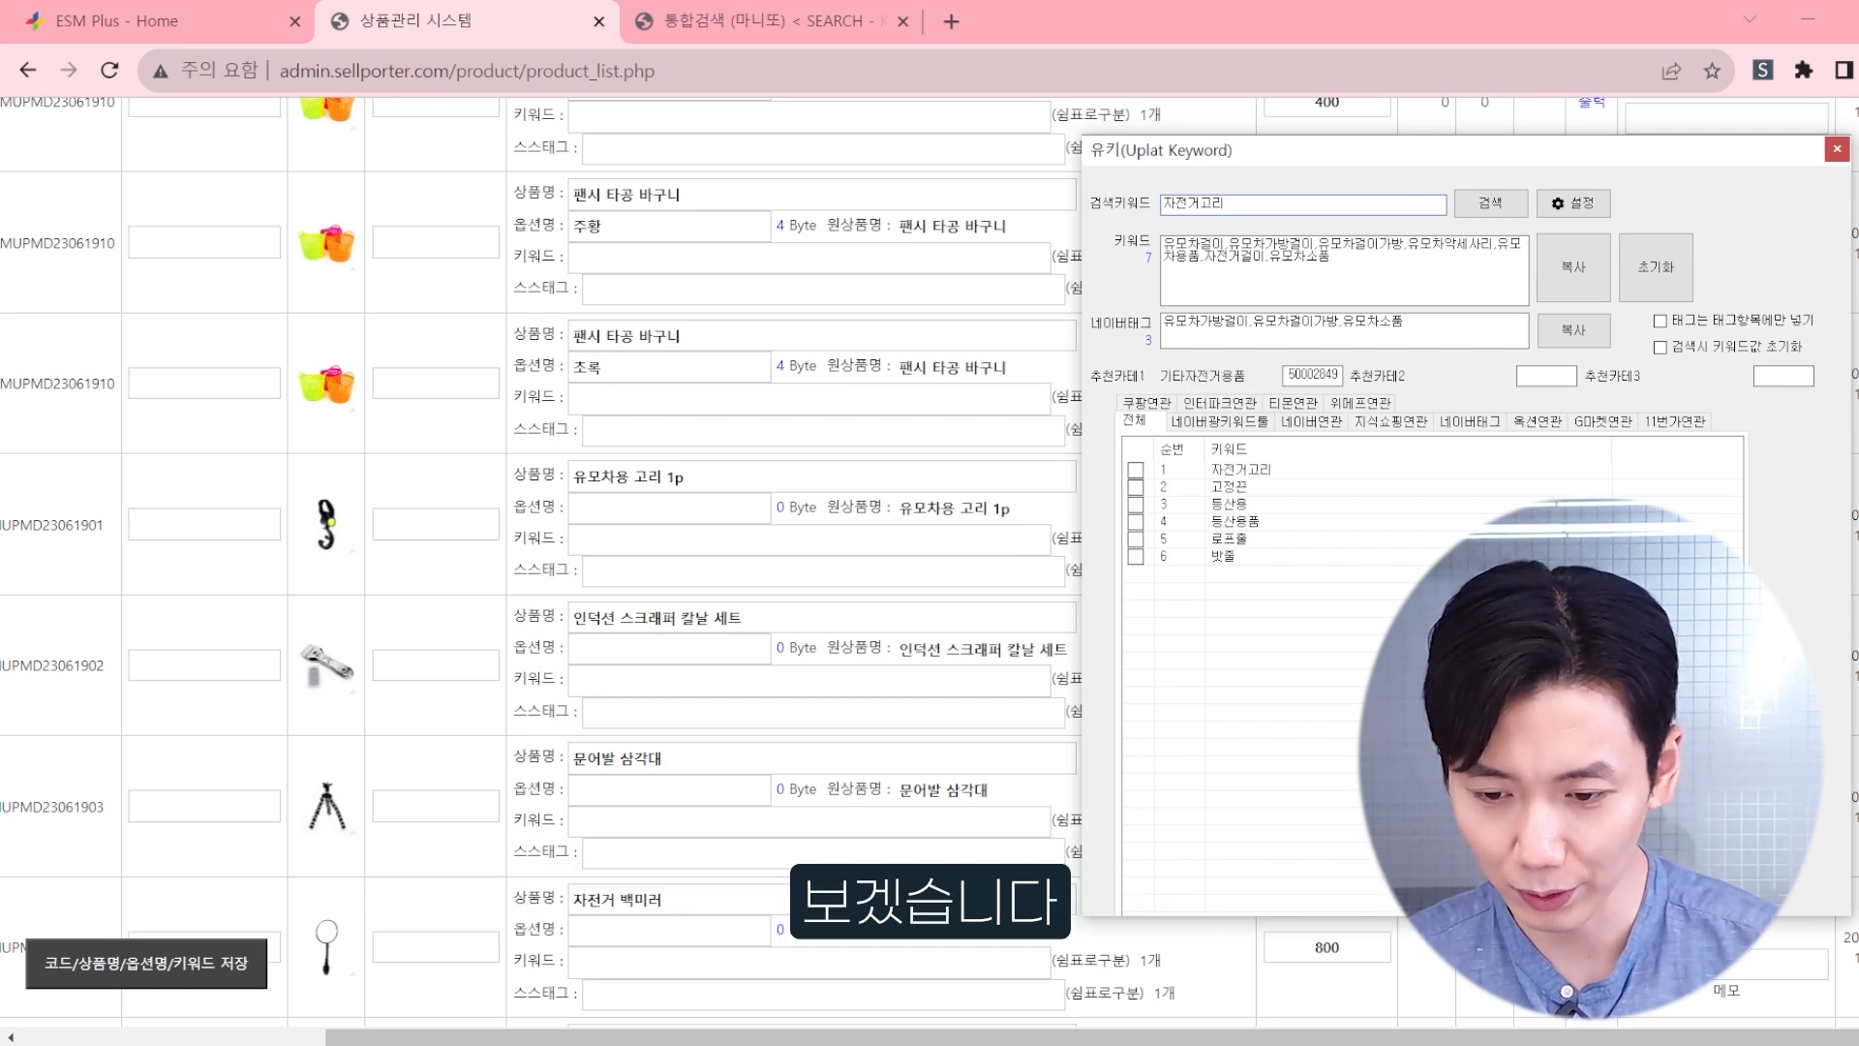
text(걸이)
key(Return)
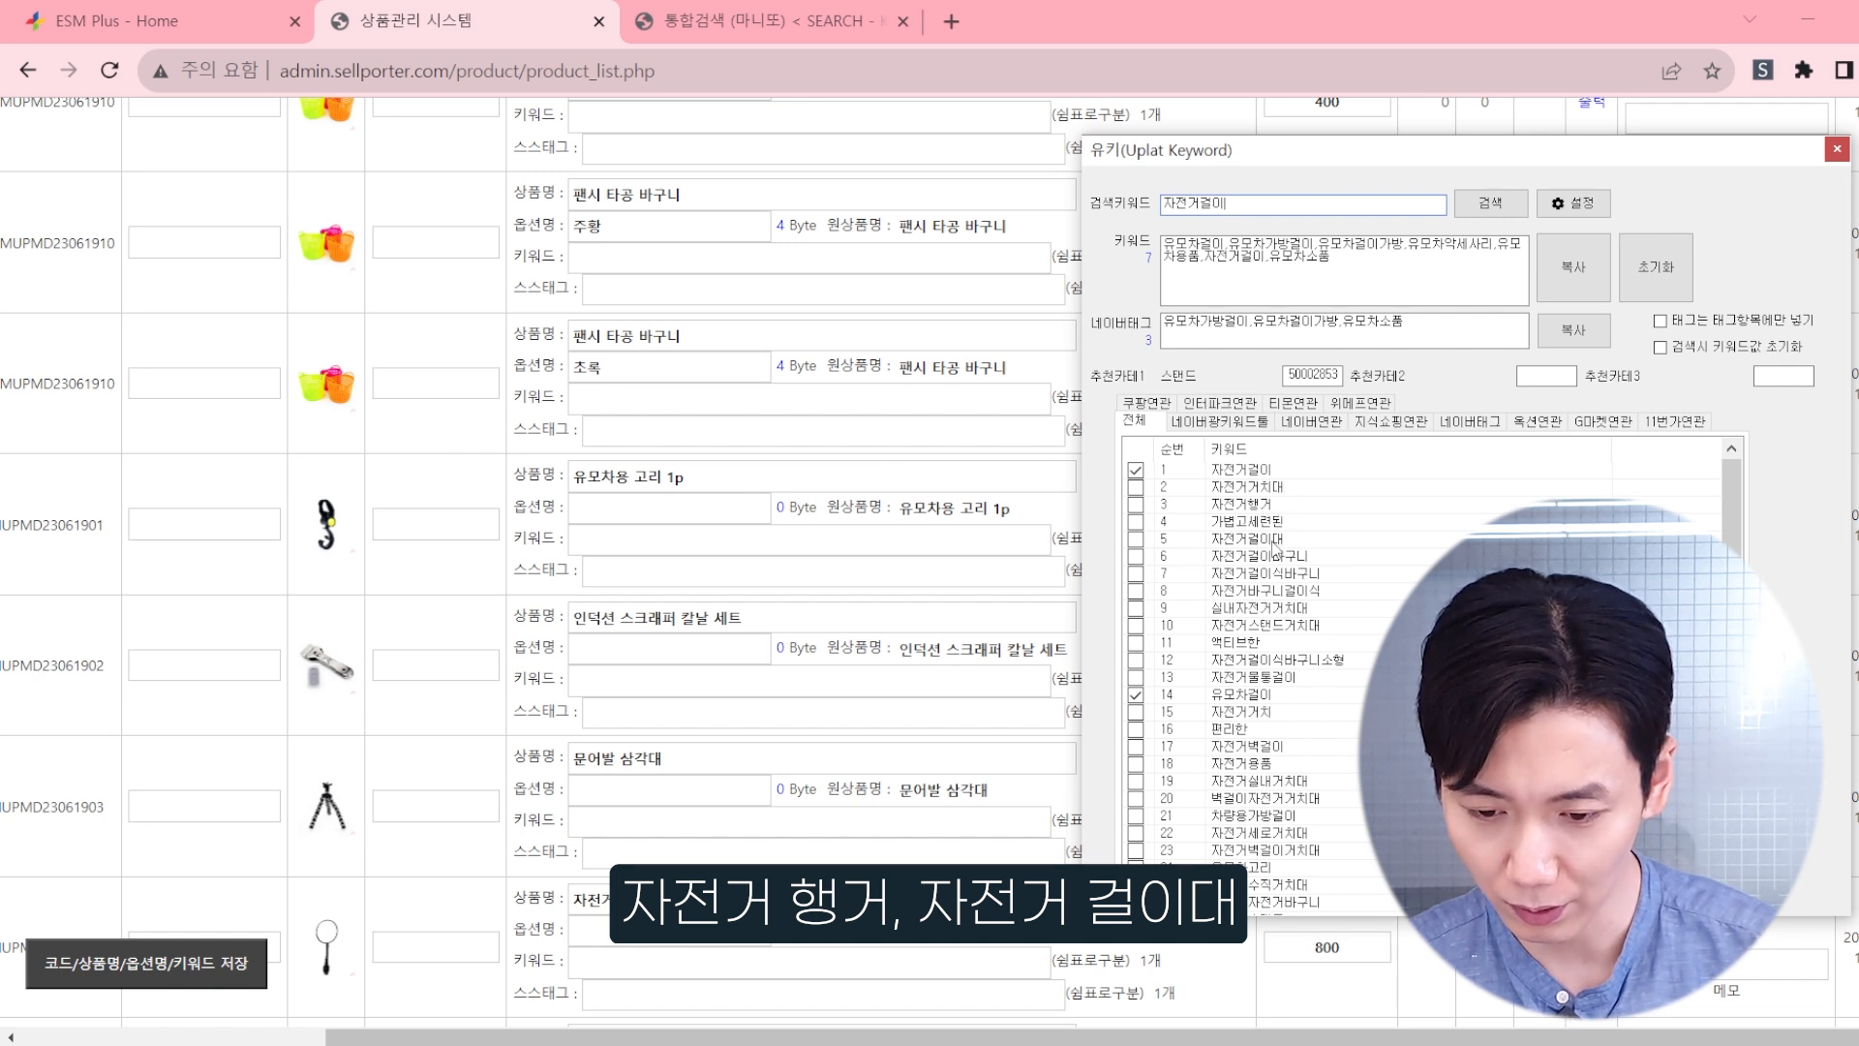
Step: Add 자전거걸이대 to the keywords and check the rest of the related keyword list
click(1136, 539)
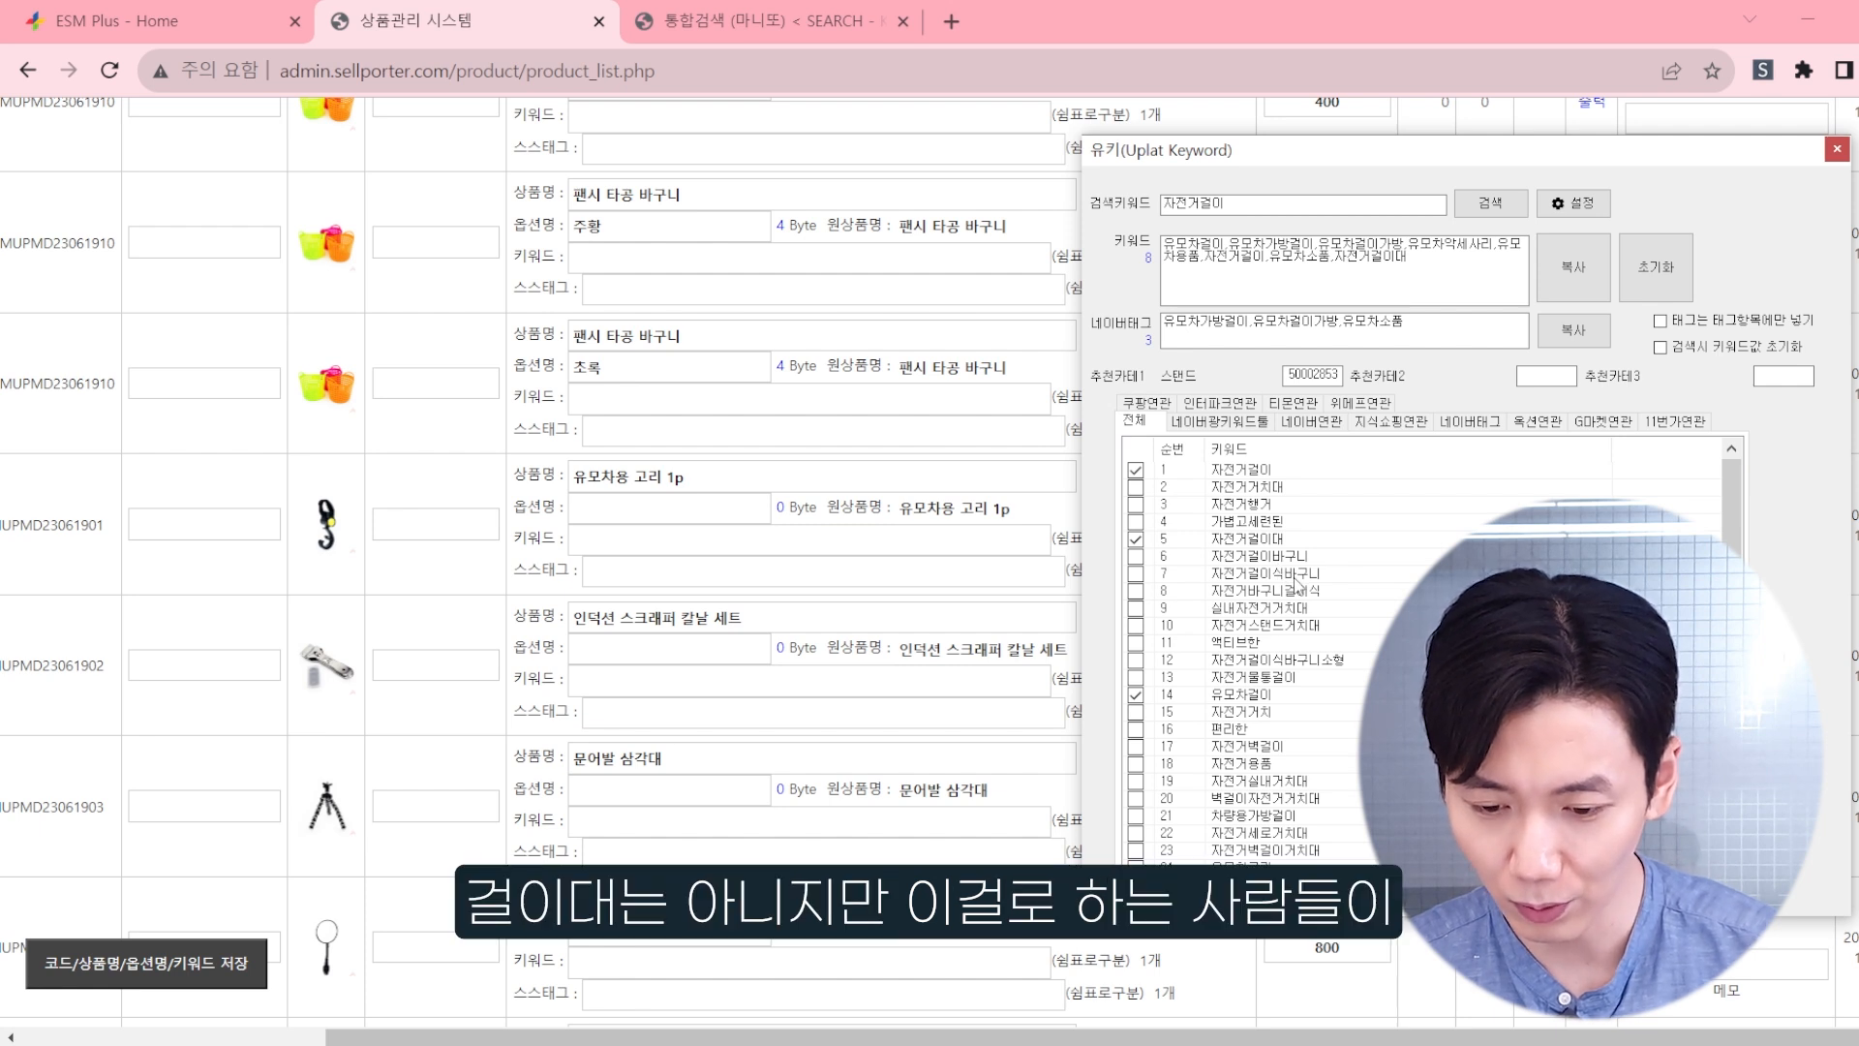
scroll(1298, 582, down, 2)
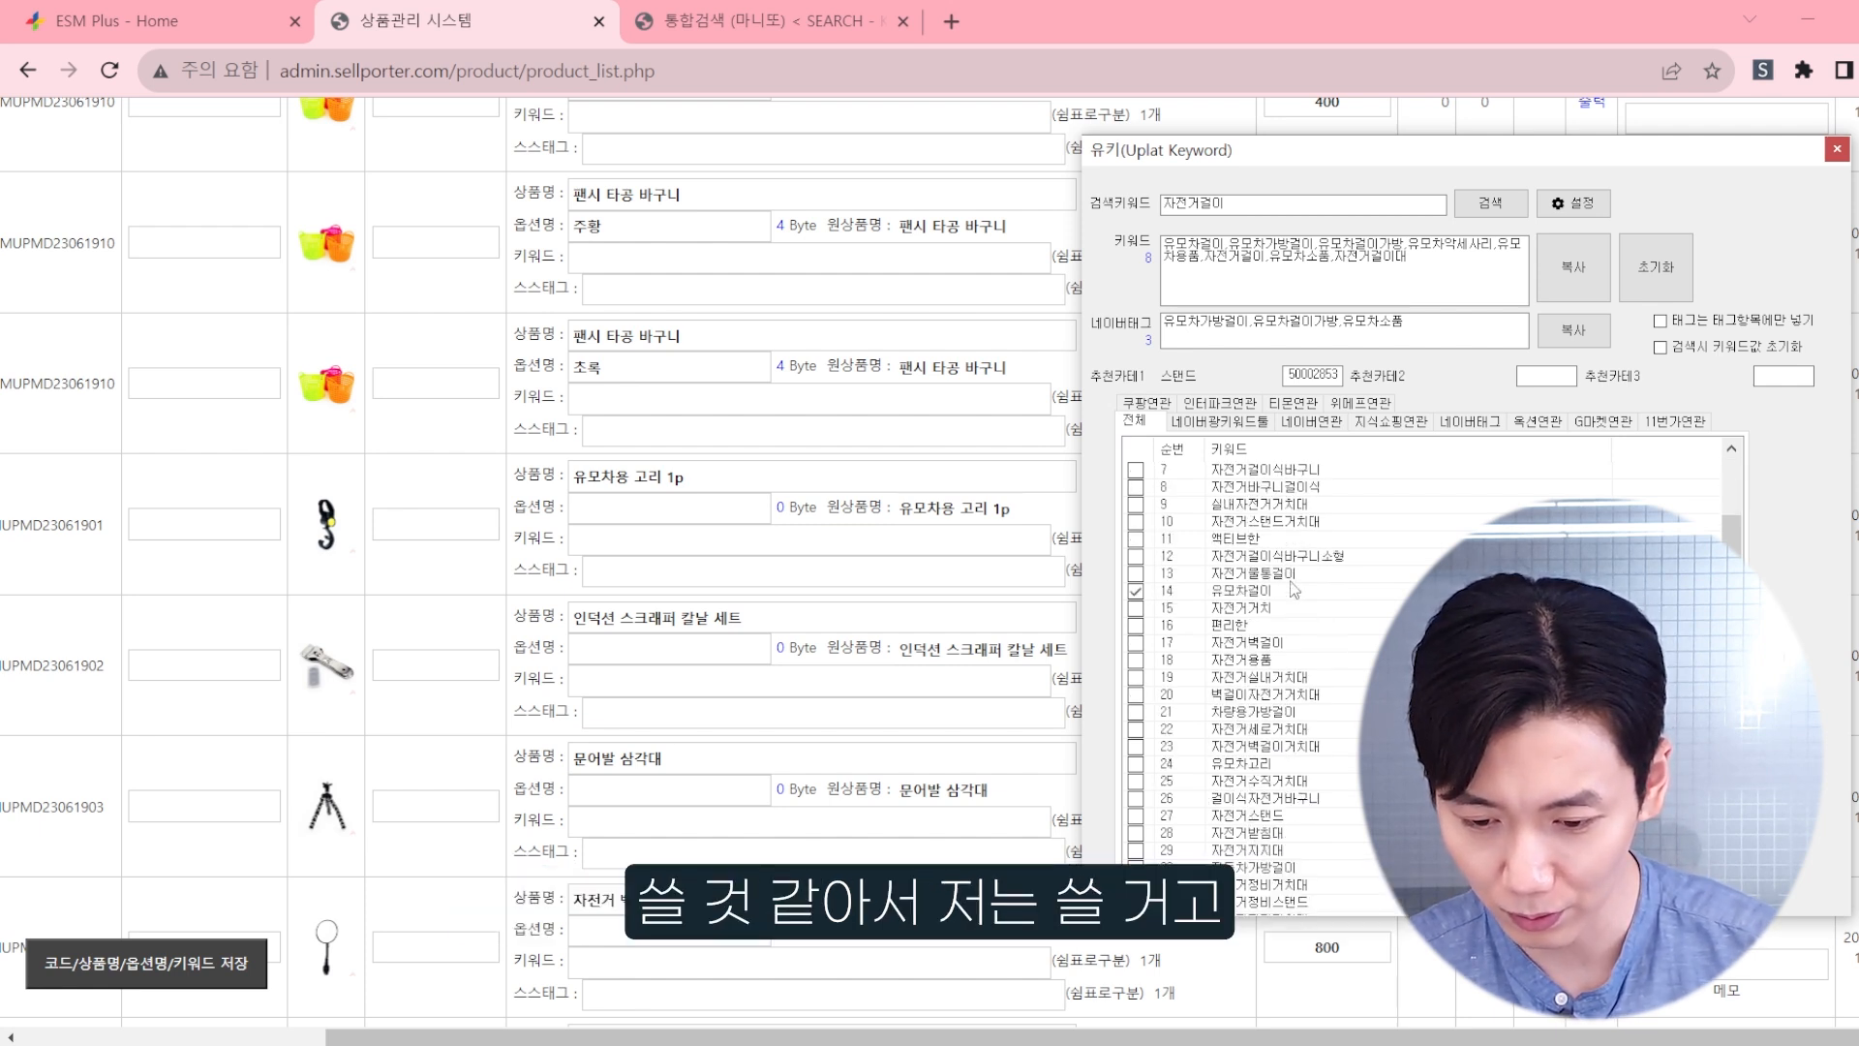
scroll(1273, 615, down, 1)
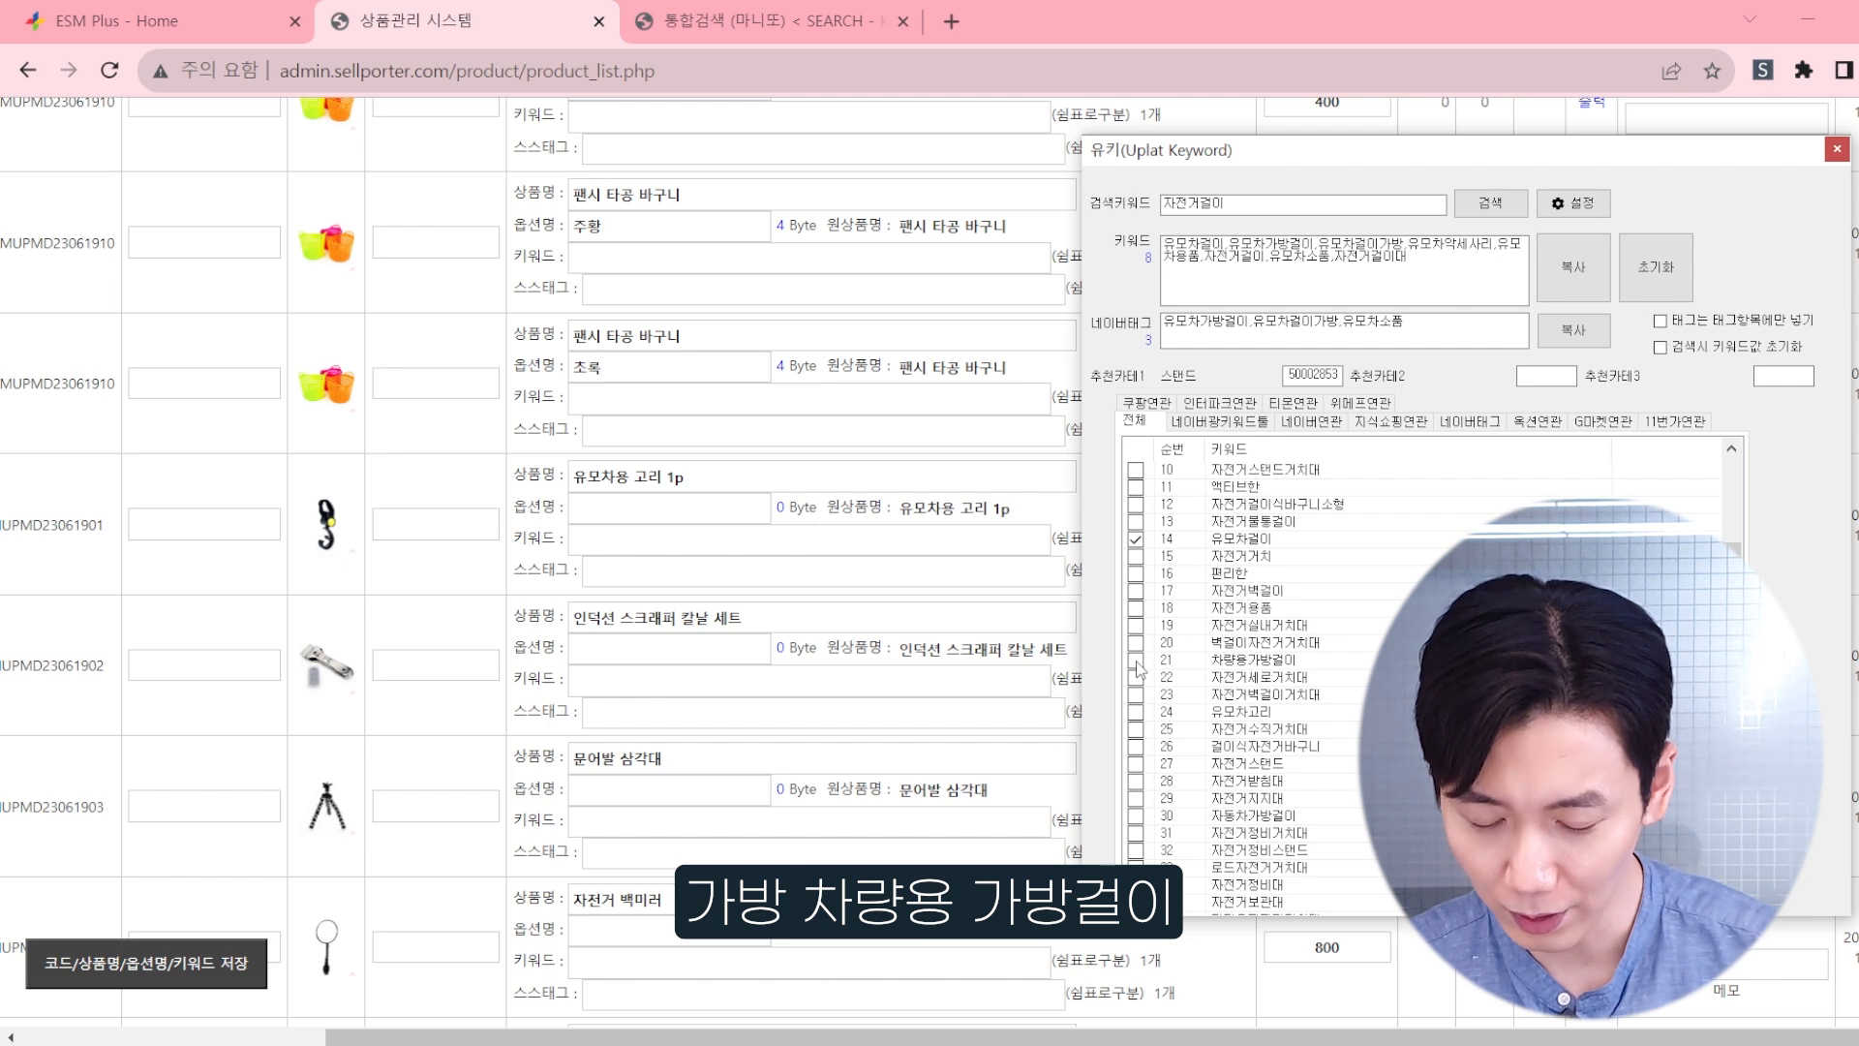
scroll(1296, 635, down, 1)
scroll(1296, 635, down, 1)
scroll(1294, 636, down, 2)
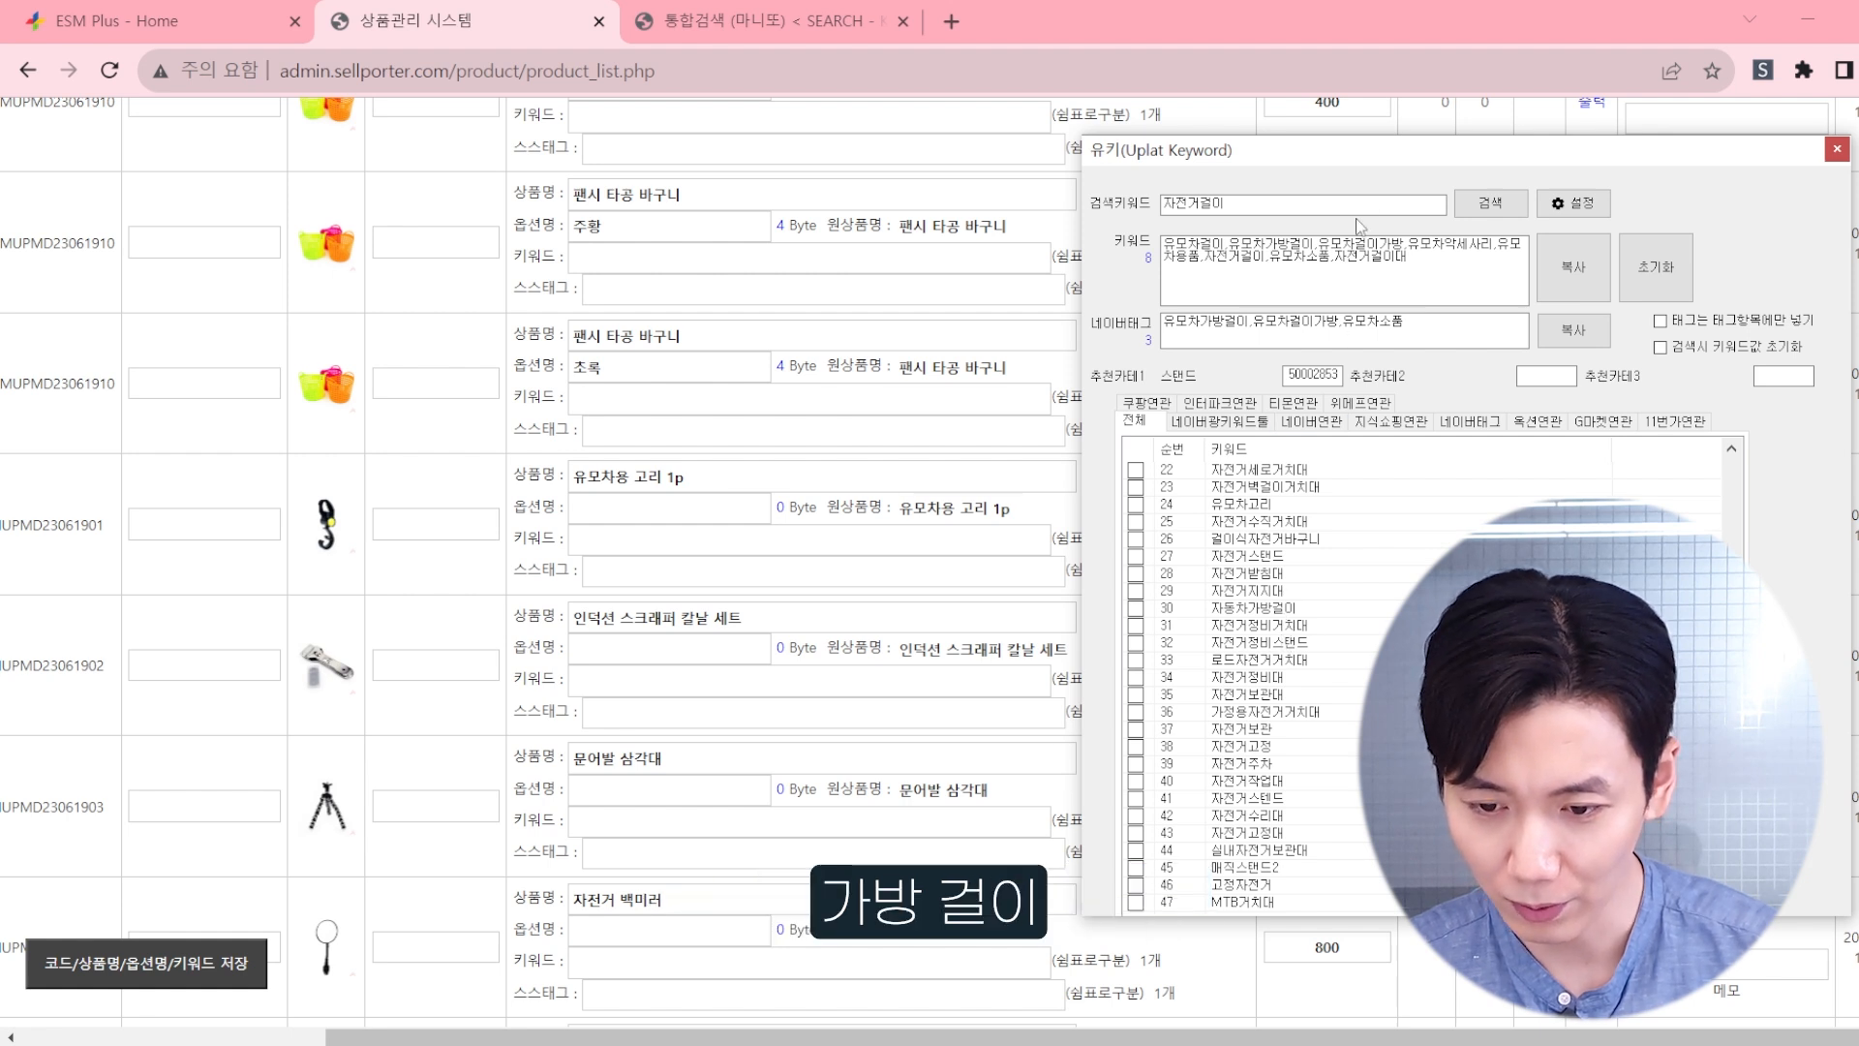
Step: Search U-Key for keywords related to 가방걸이 and add 모자걸이 and 가방걸이고리 to the keywords
double_click(1342, 215)
text(가방걸이)
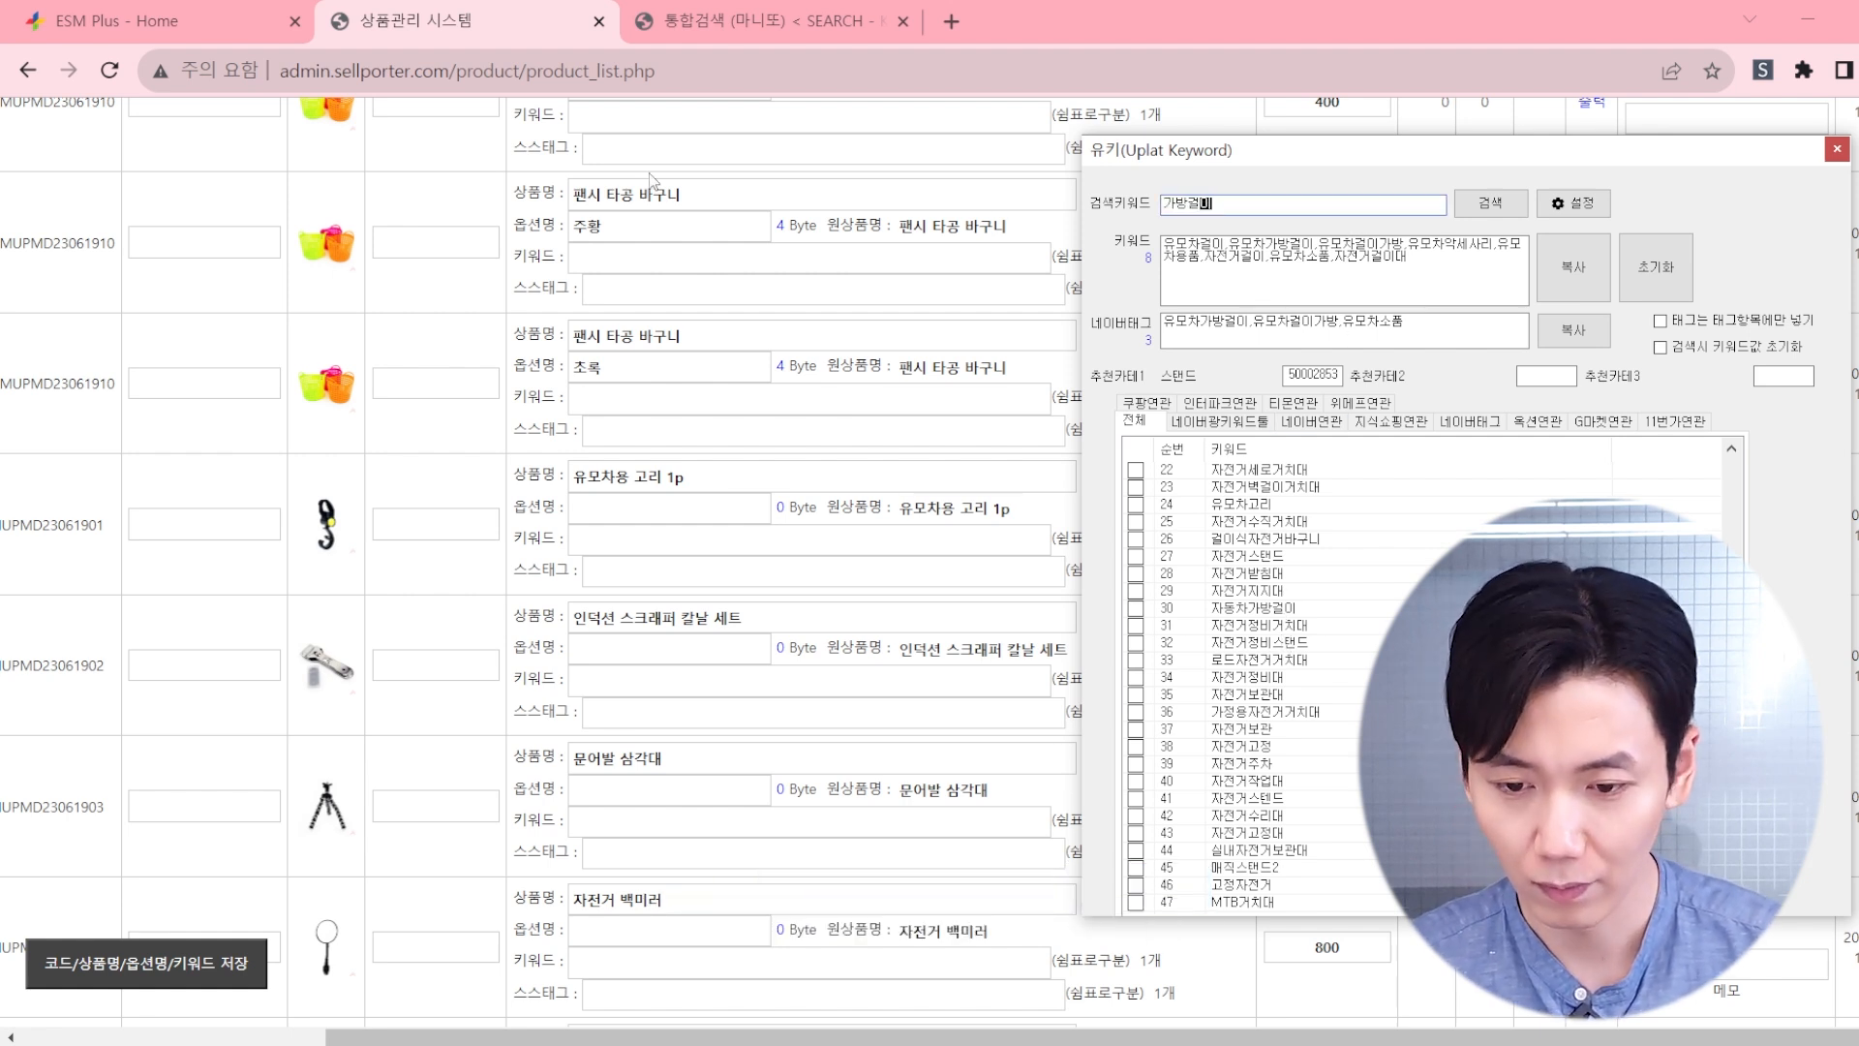
key(Return)
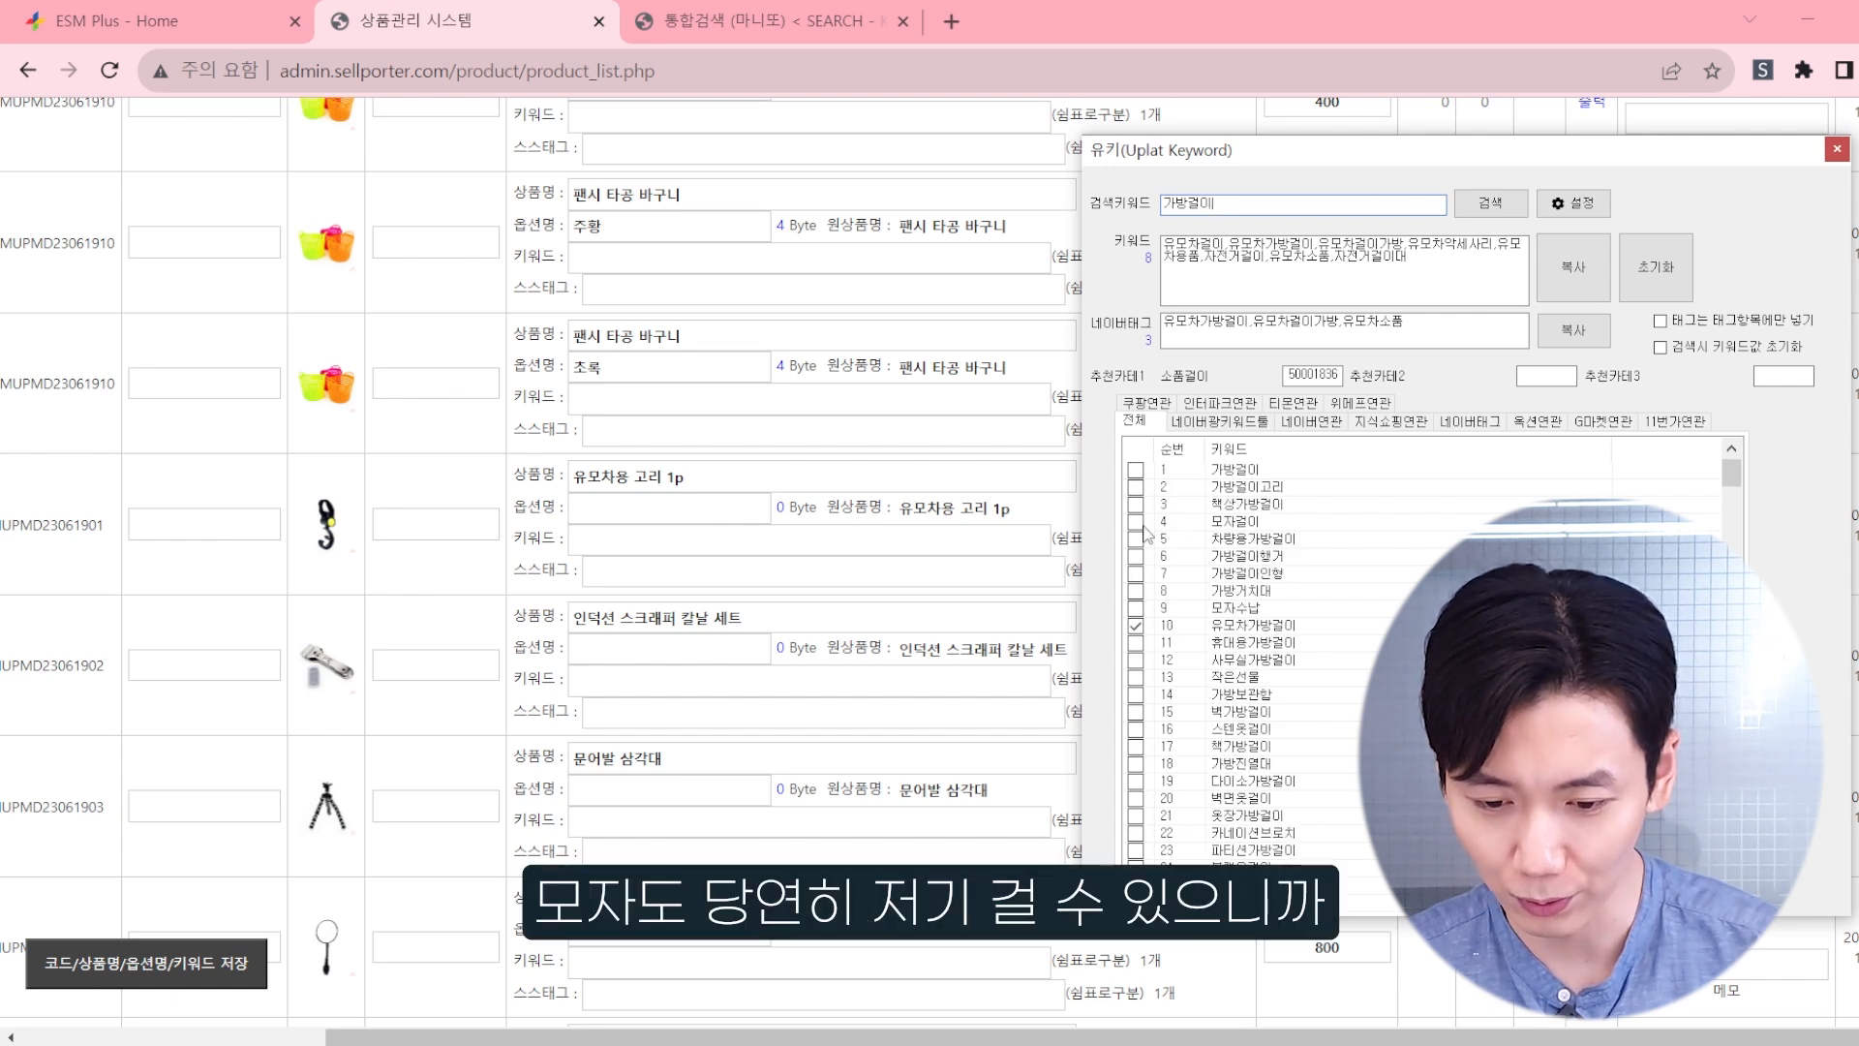
click(1137, 523)
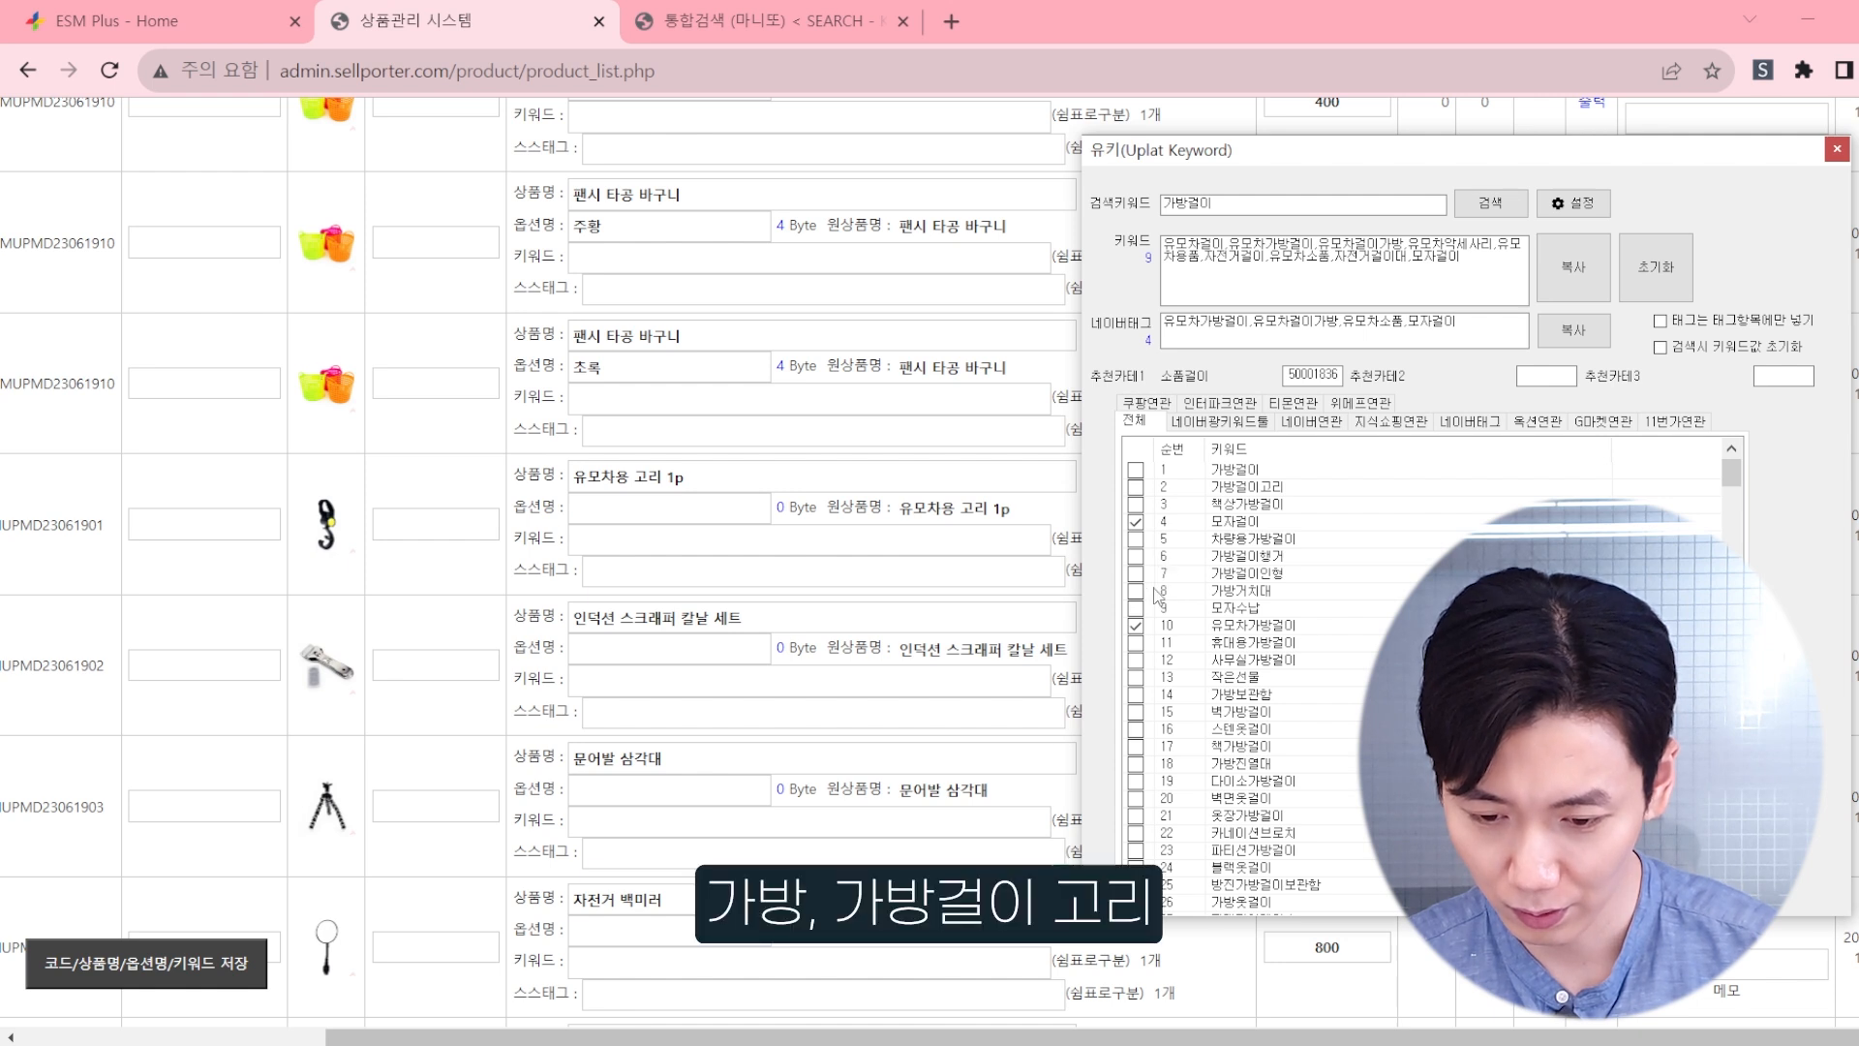
click(1137, 487)
Step: Look further through the 가방걸이 results, add 가방수납걸이 to the keywords and select the whole collected keyword text
scroll(1186, 591, down, 2)
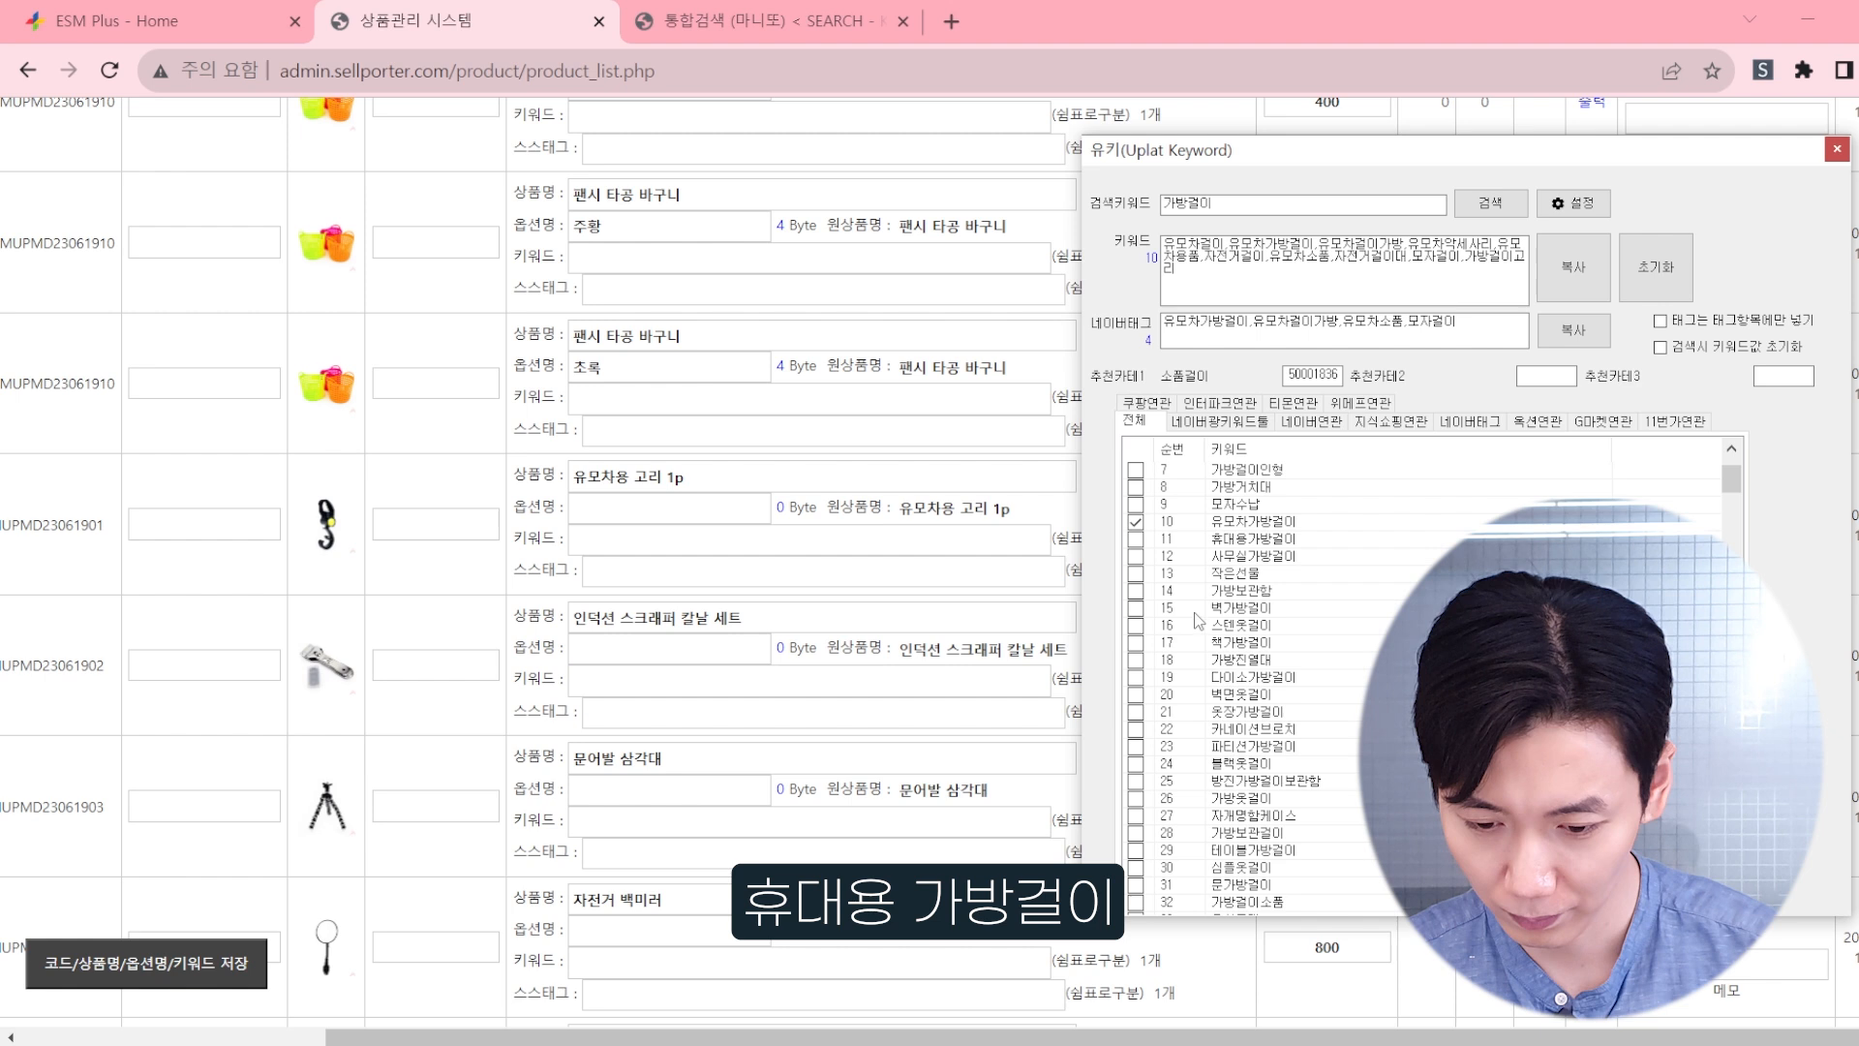
scroll(1198, 623, down, 2)
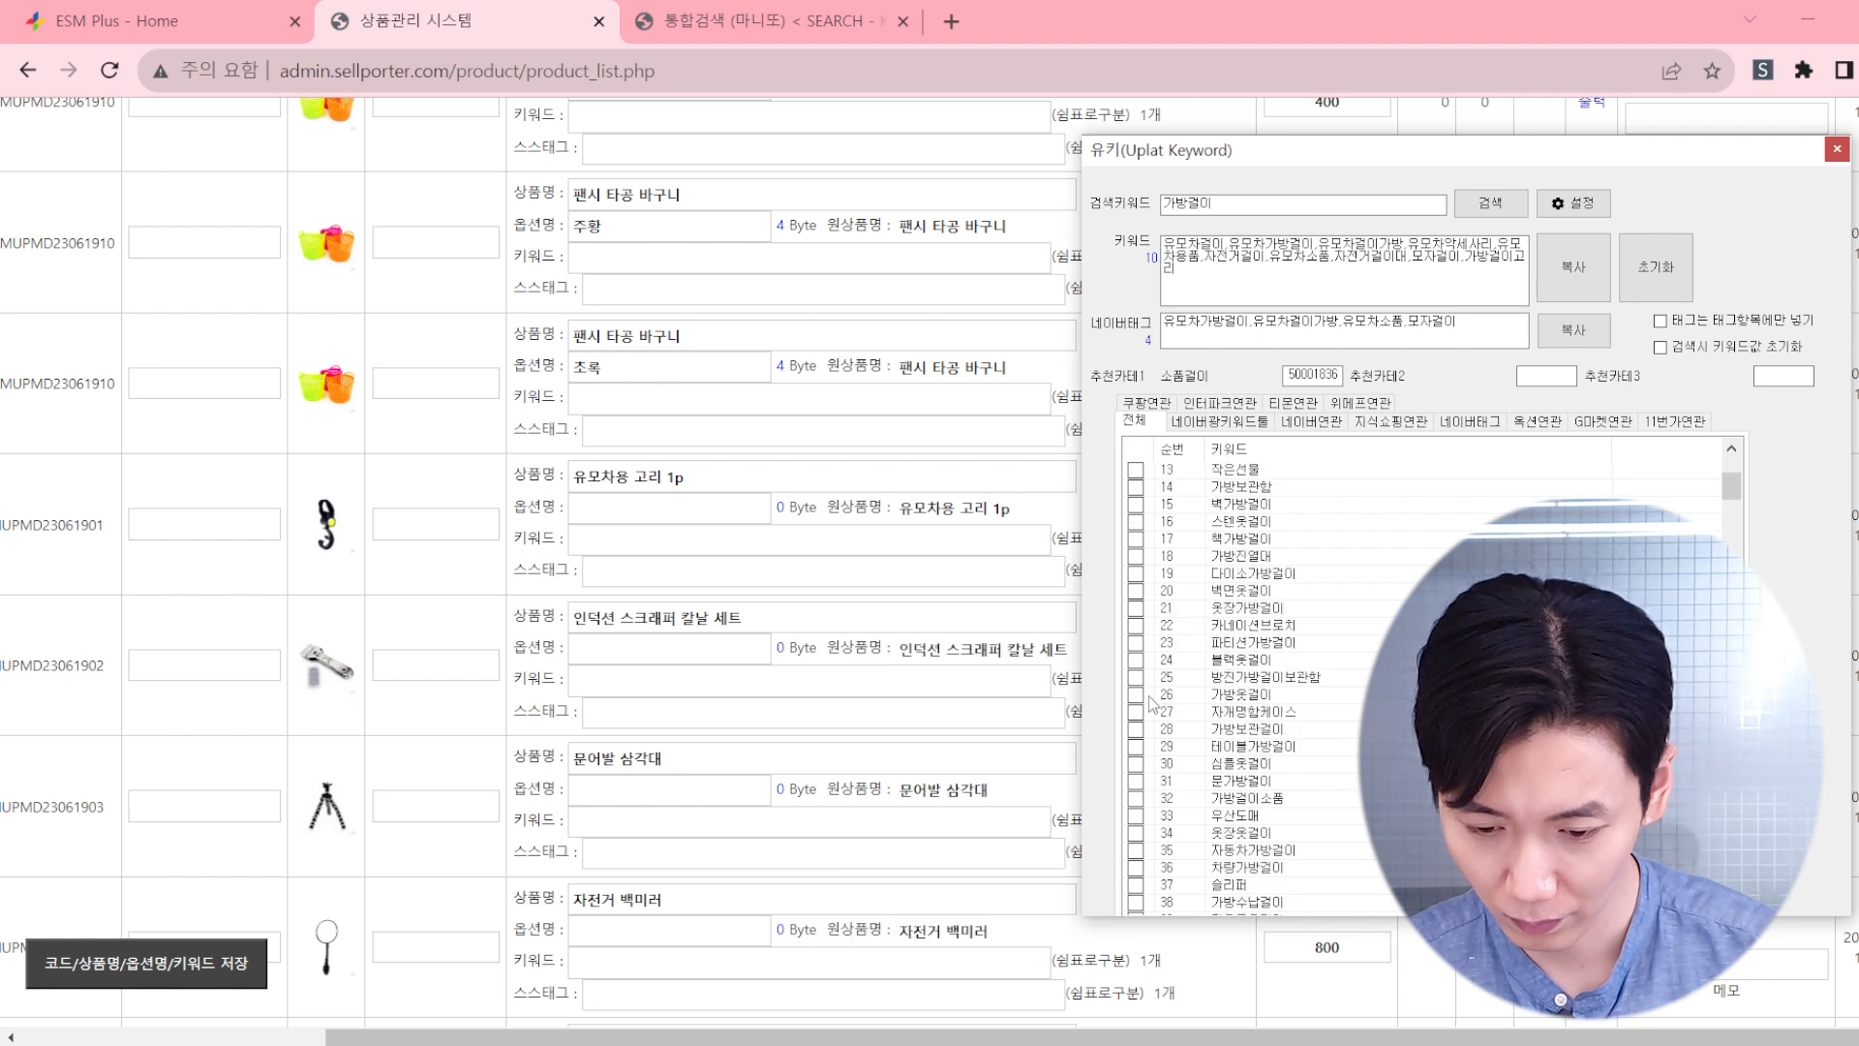
scroll(1193, 720, down, 1)
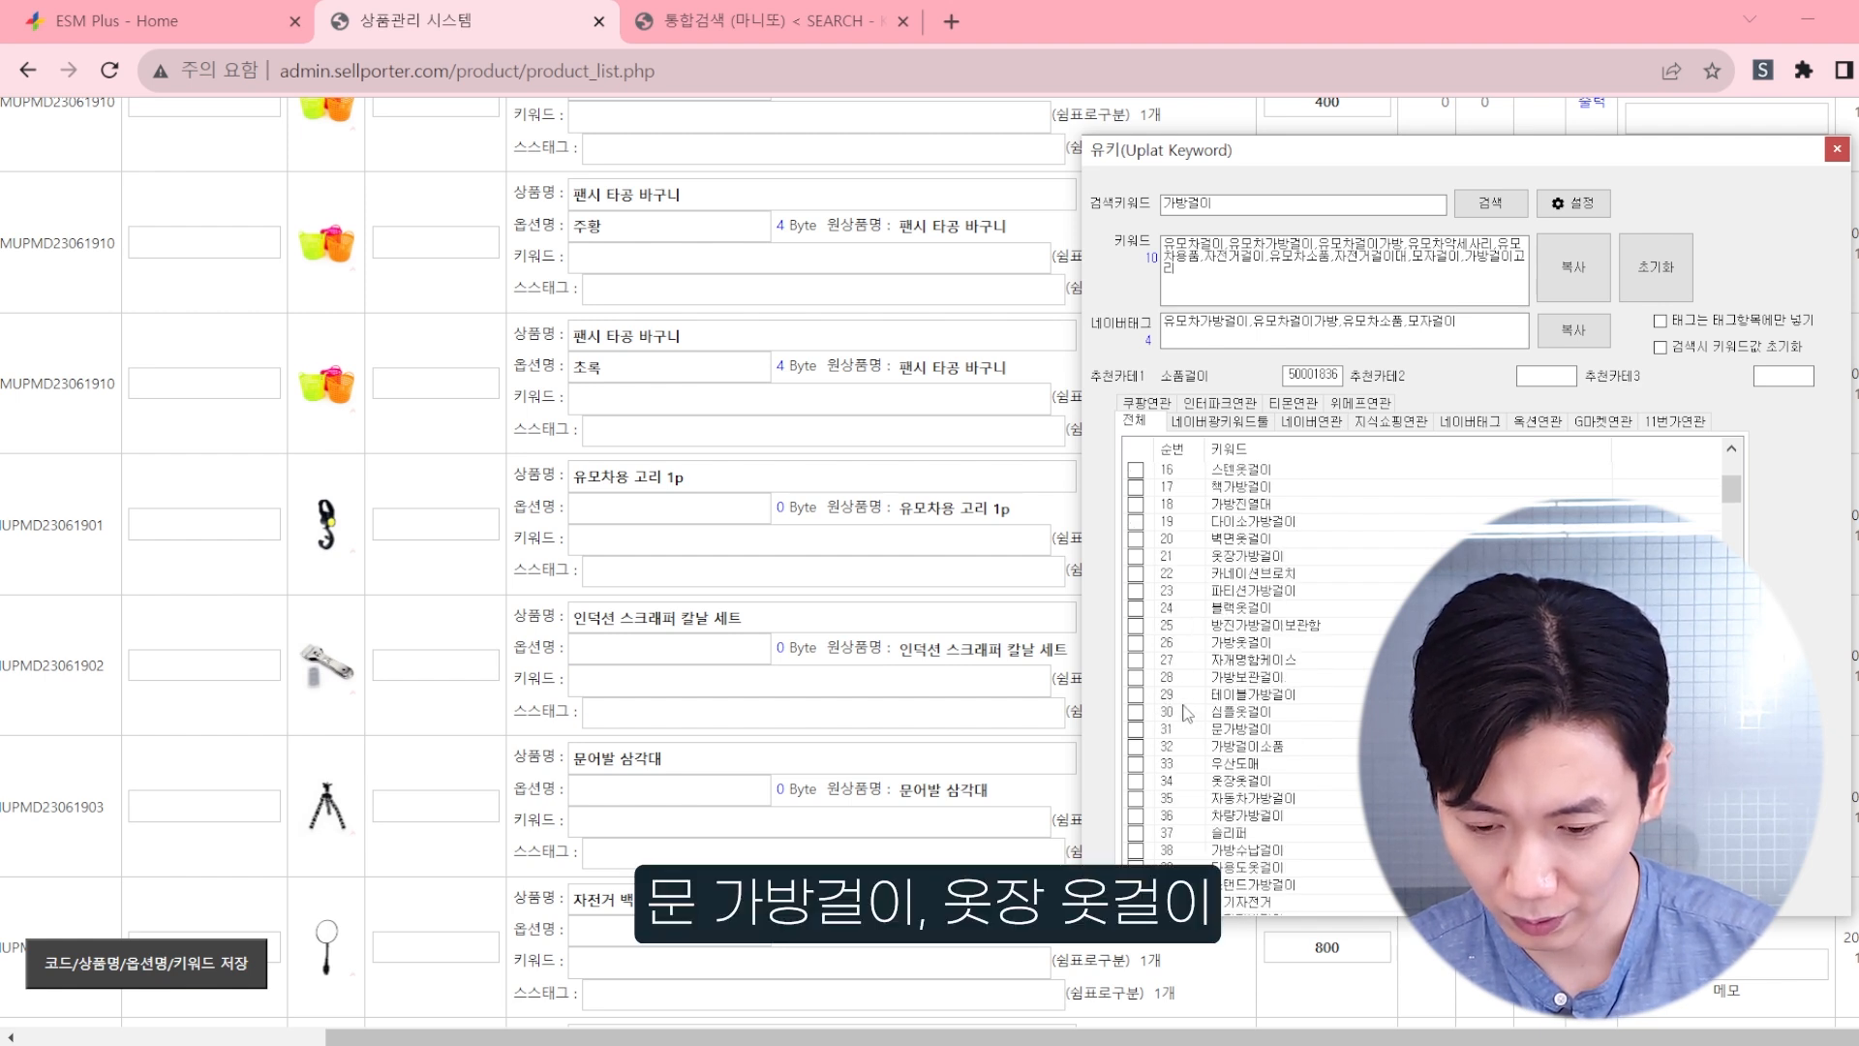
scroll(1189, 715, down, 1)
scroll(1201, 682, down, 1)
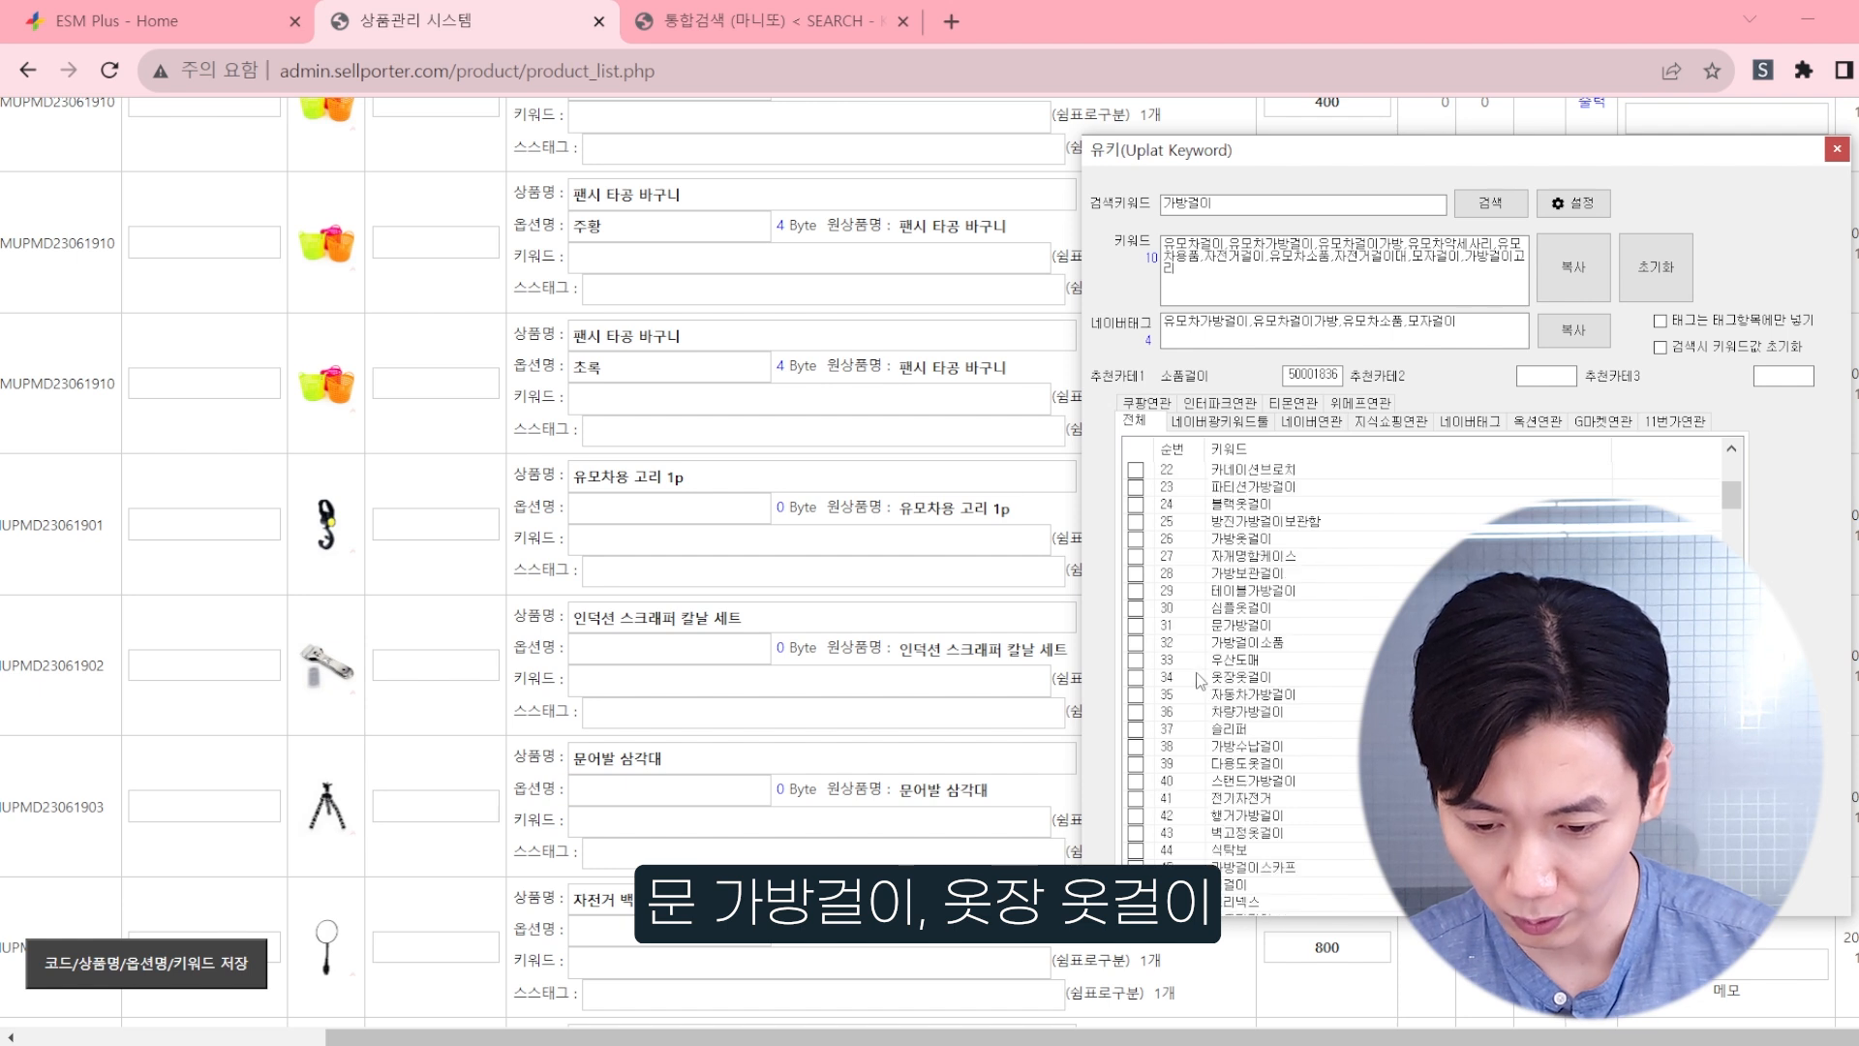
scroll(1201, 680, down, 1)
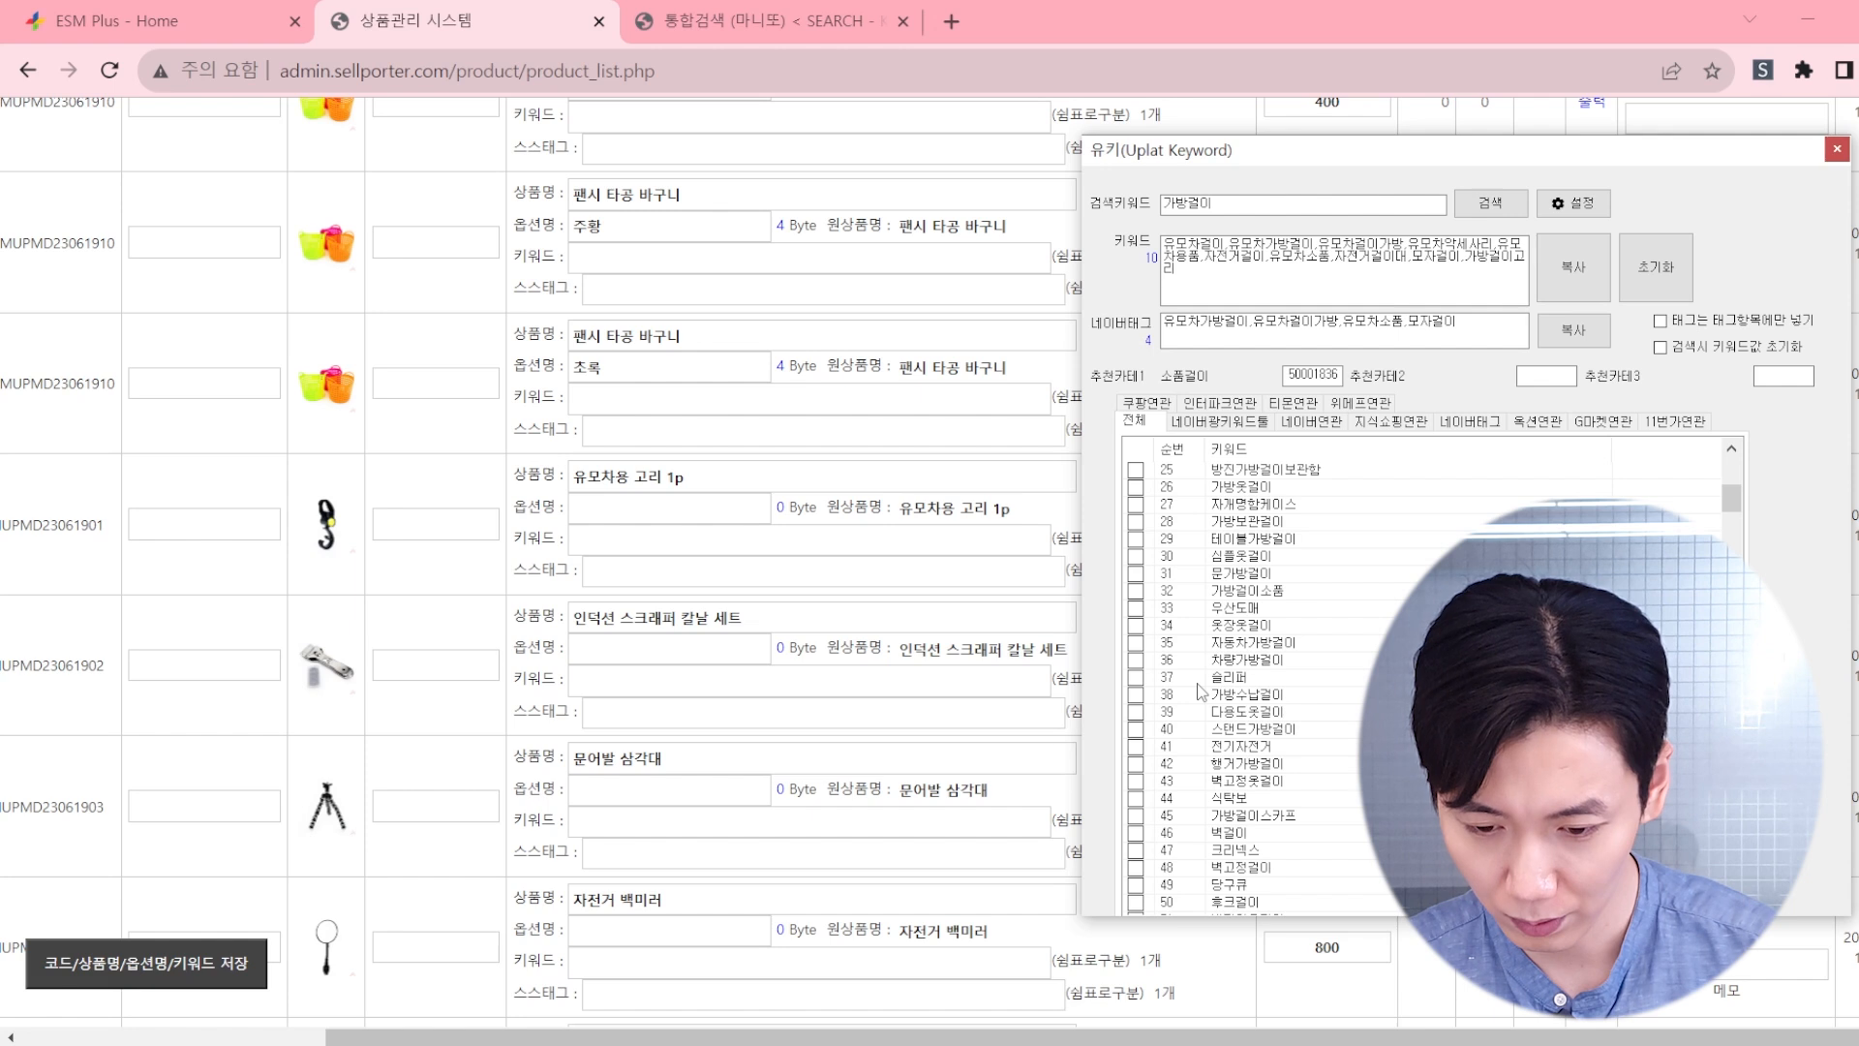
click(1136, 696)
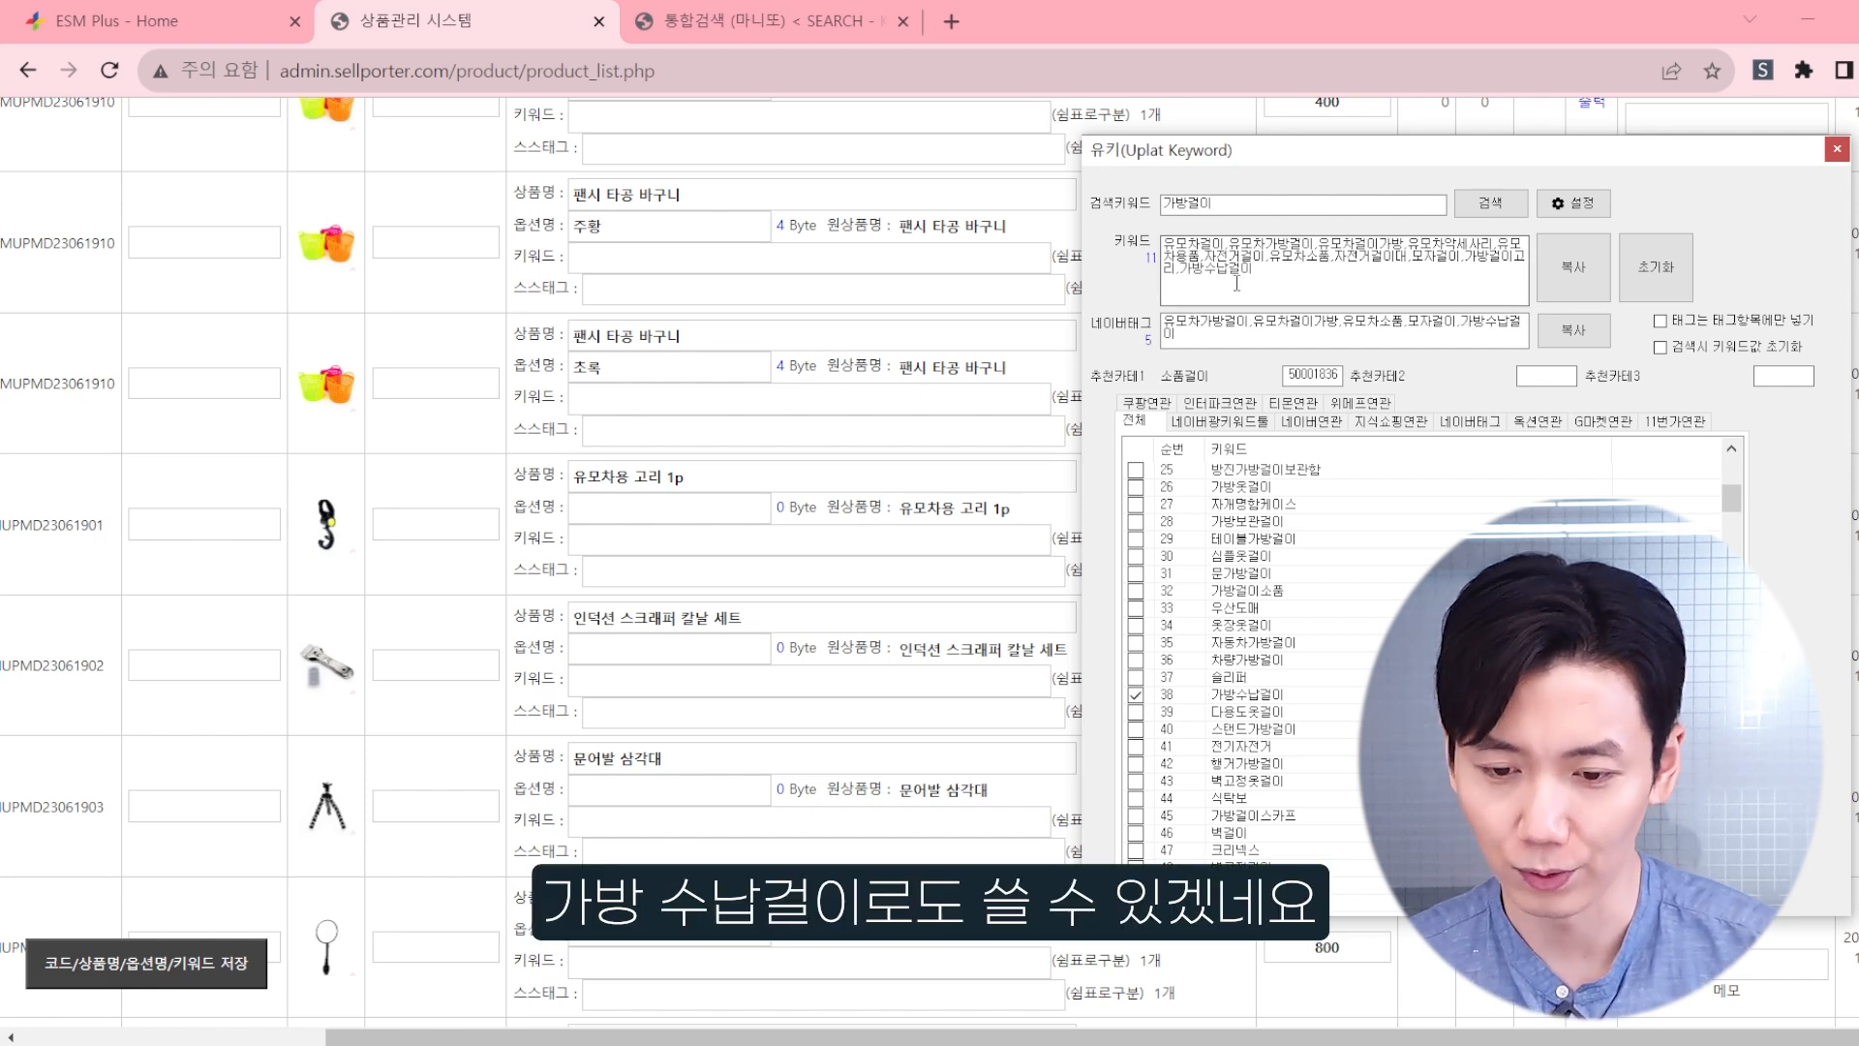
drag(1237, 283, 1162, 237)
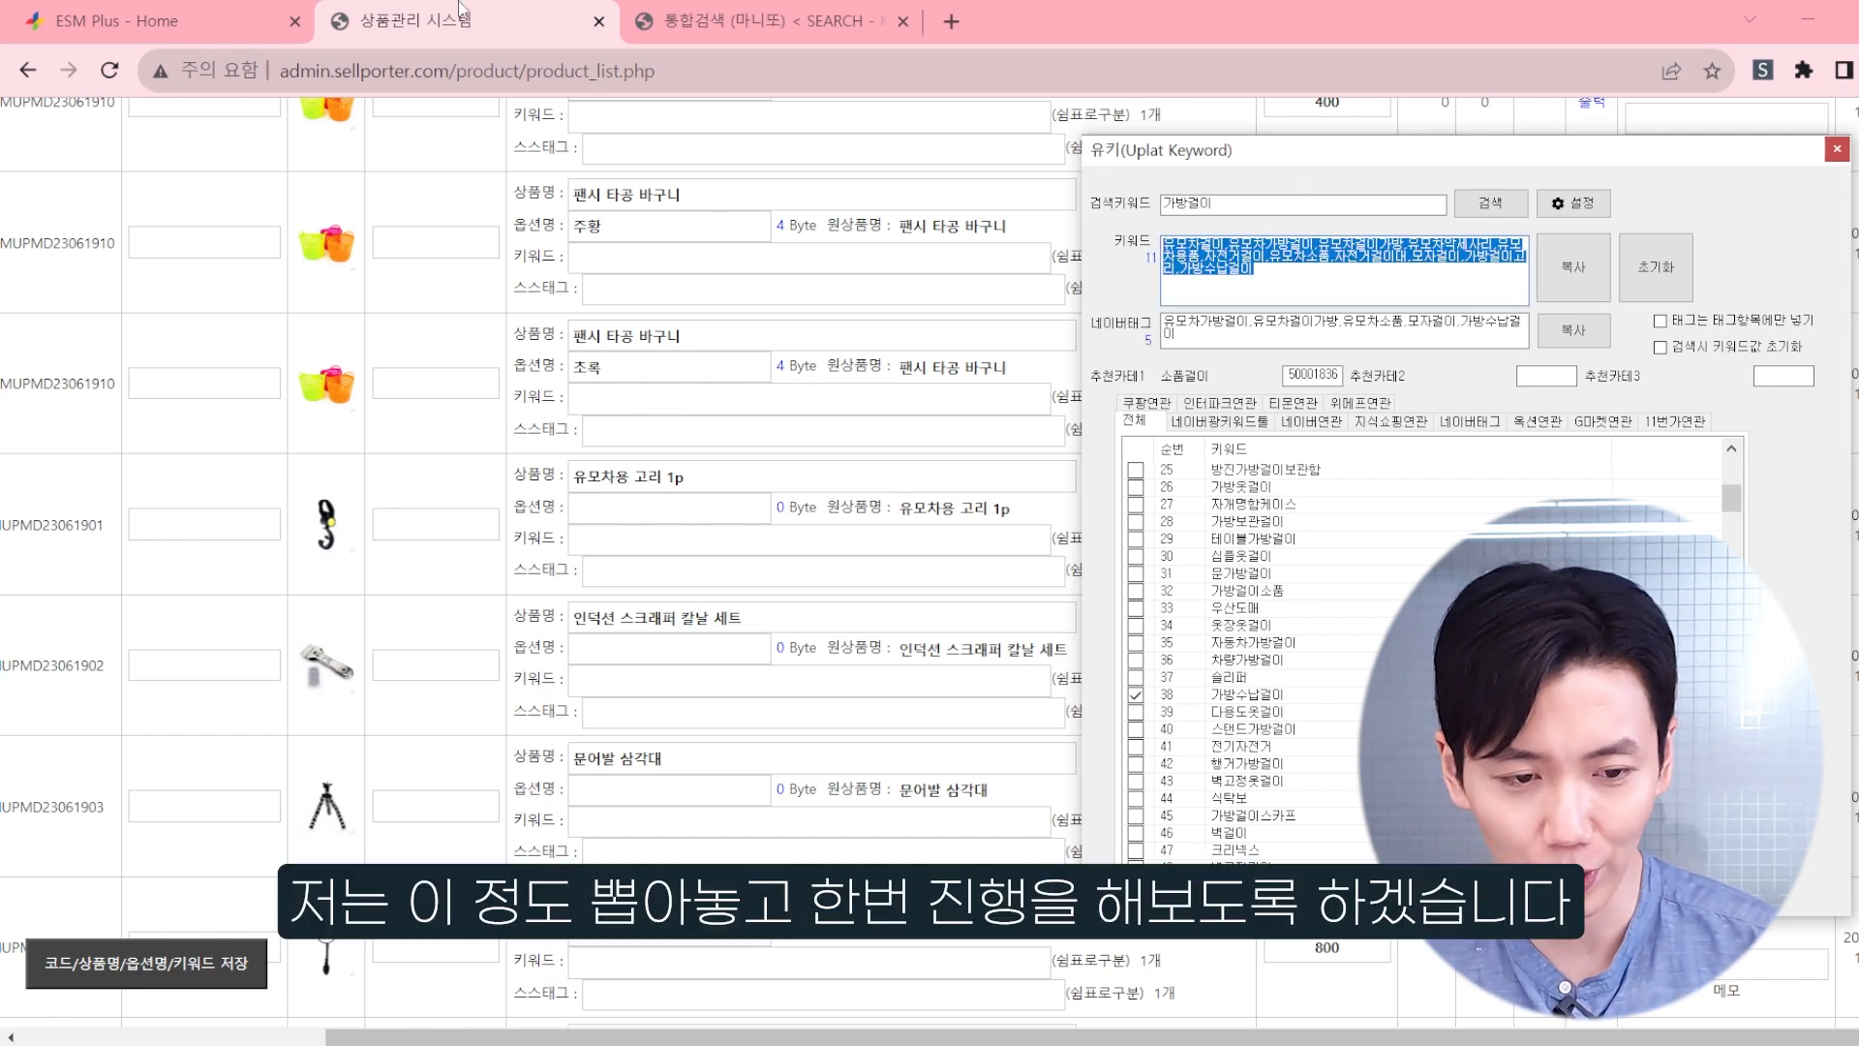
Step: Return to the ESM Plus product registration form and open gmarket.co.kr in a new browser tab
click(244, 12)
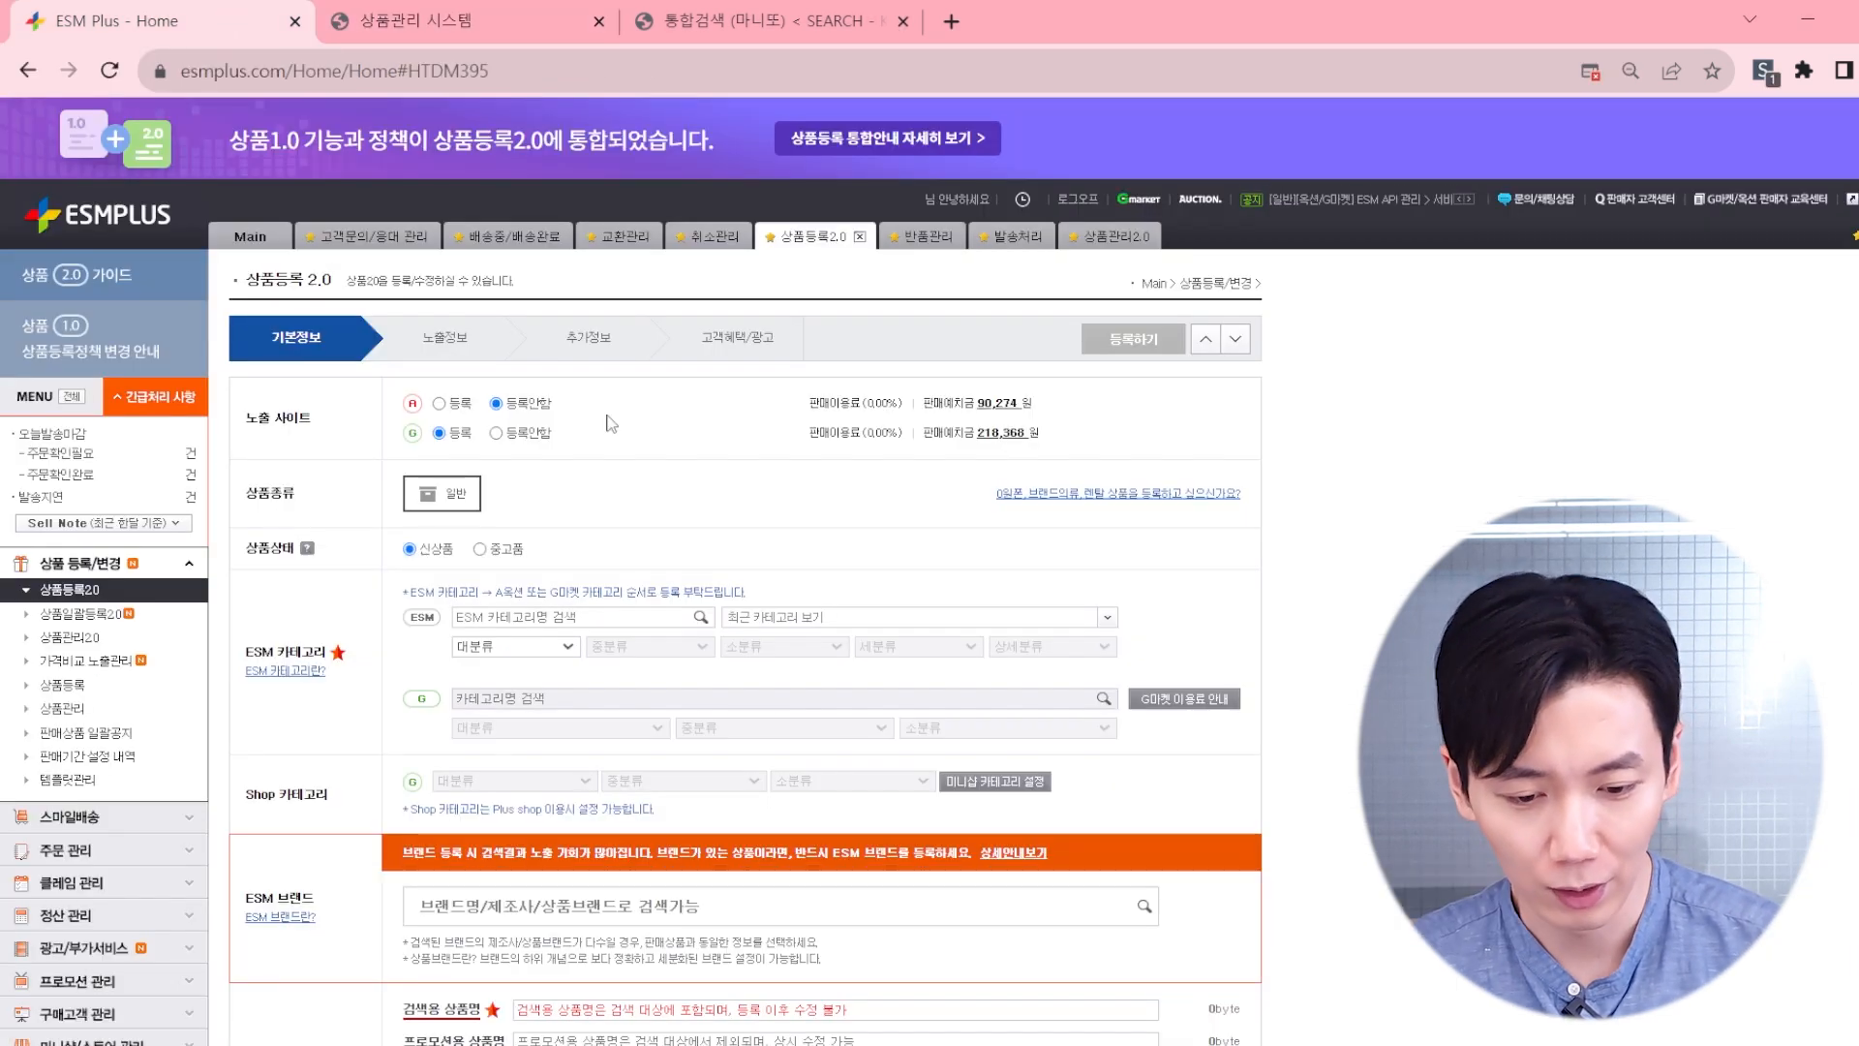
scroll(677, 440, up, 2)
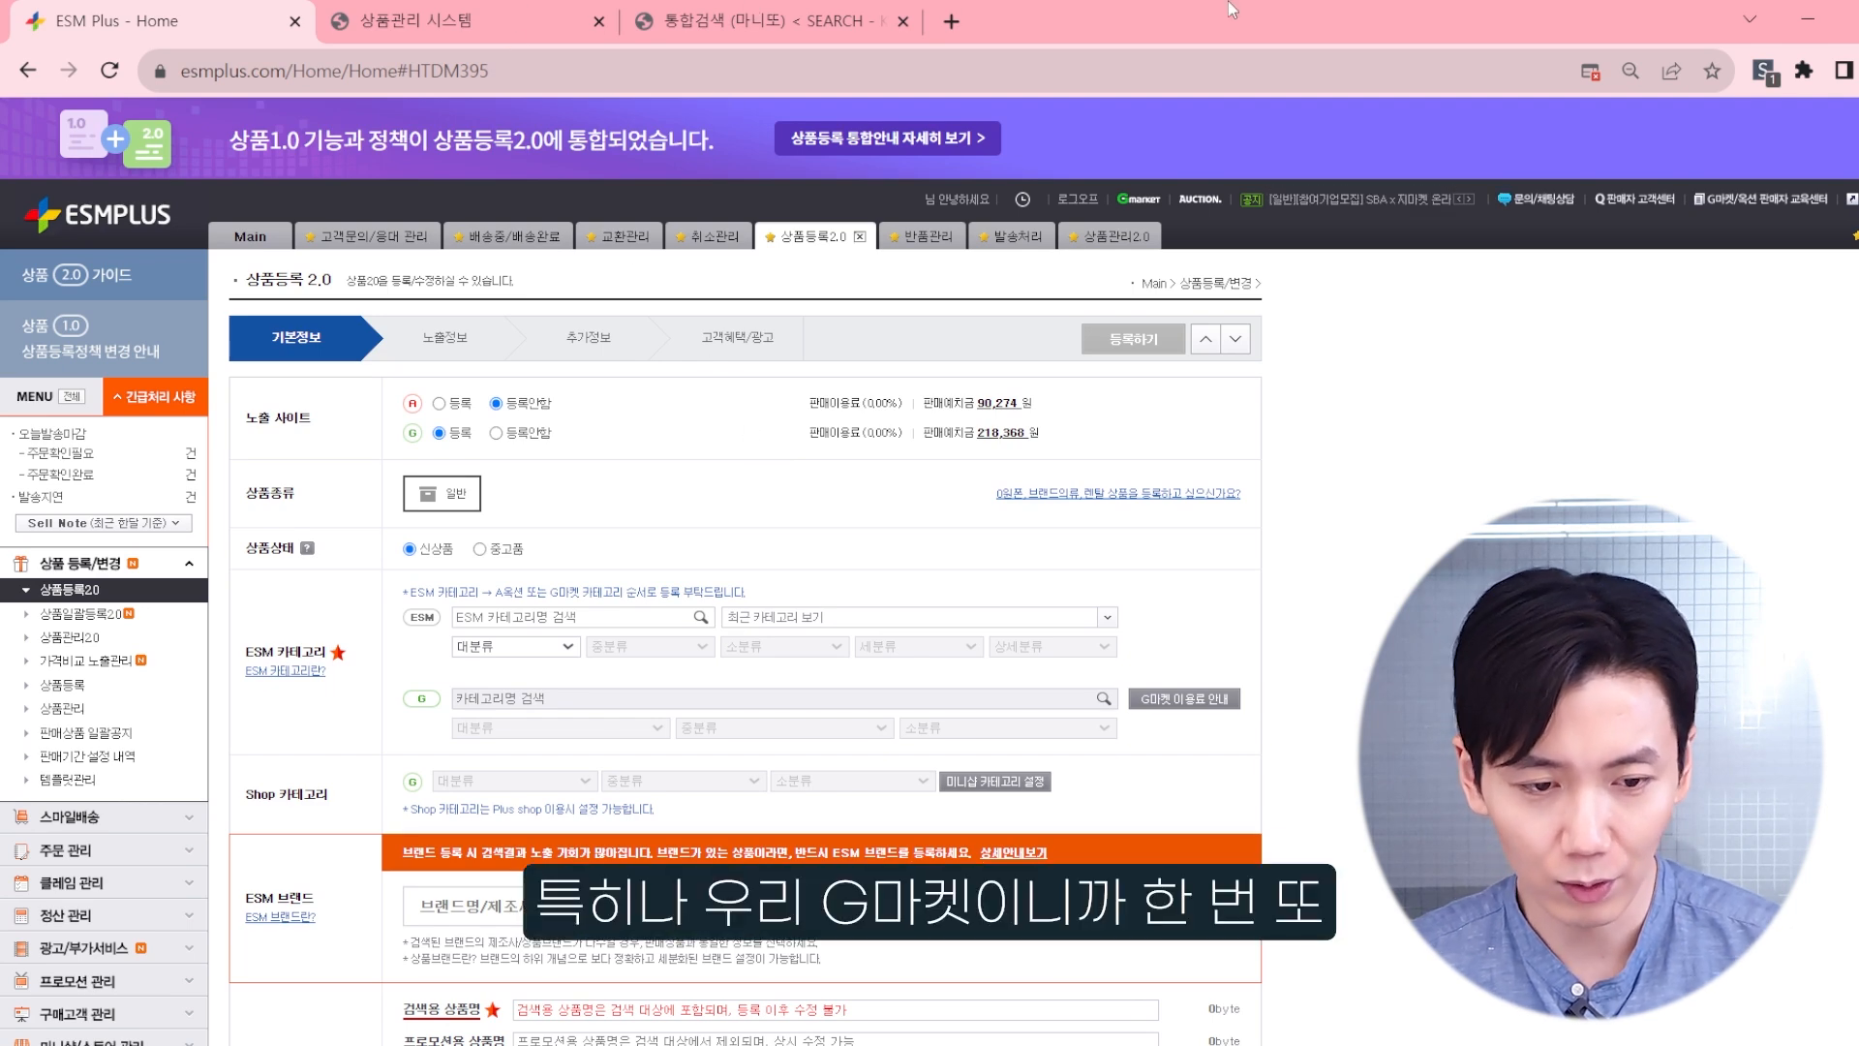
key(ctrl+t)
text(gmarket.co.kr)
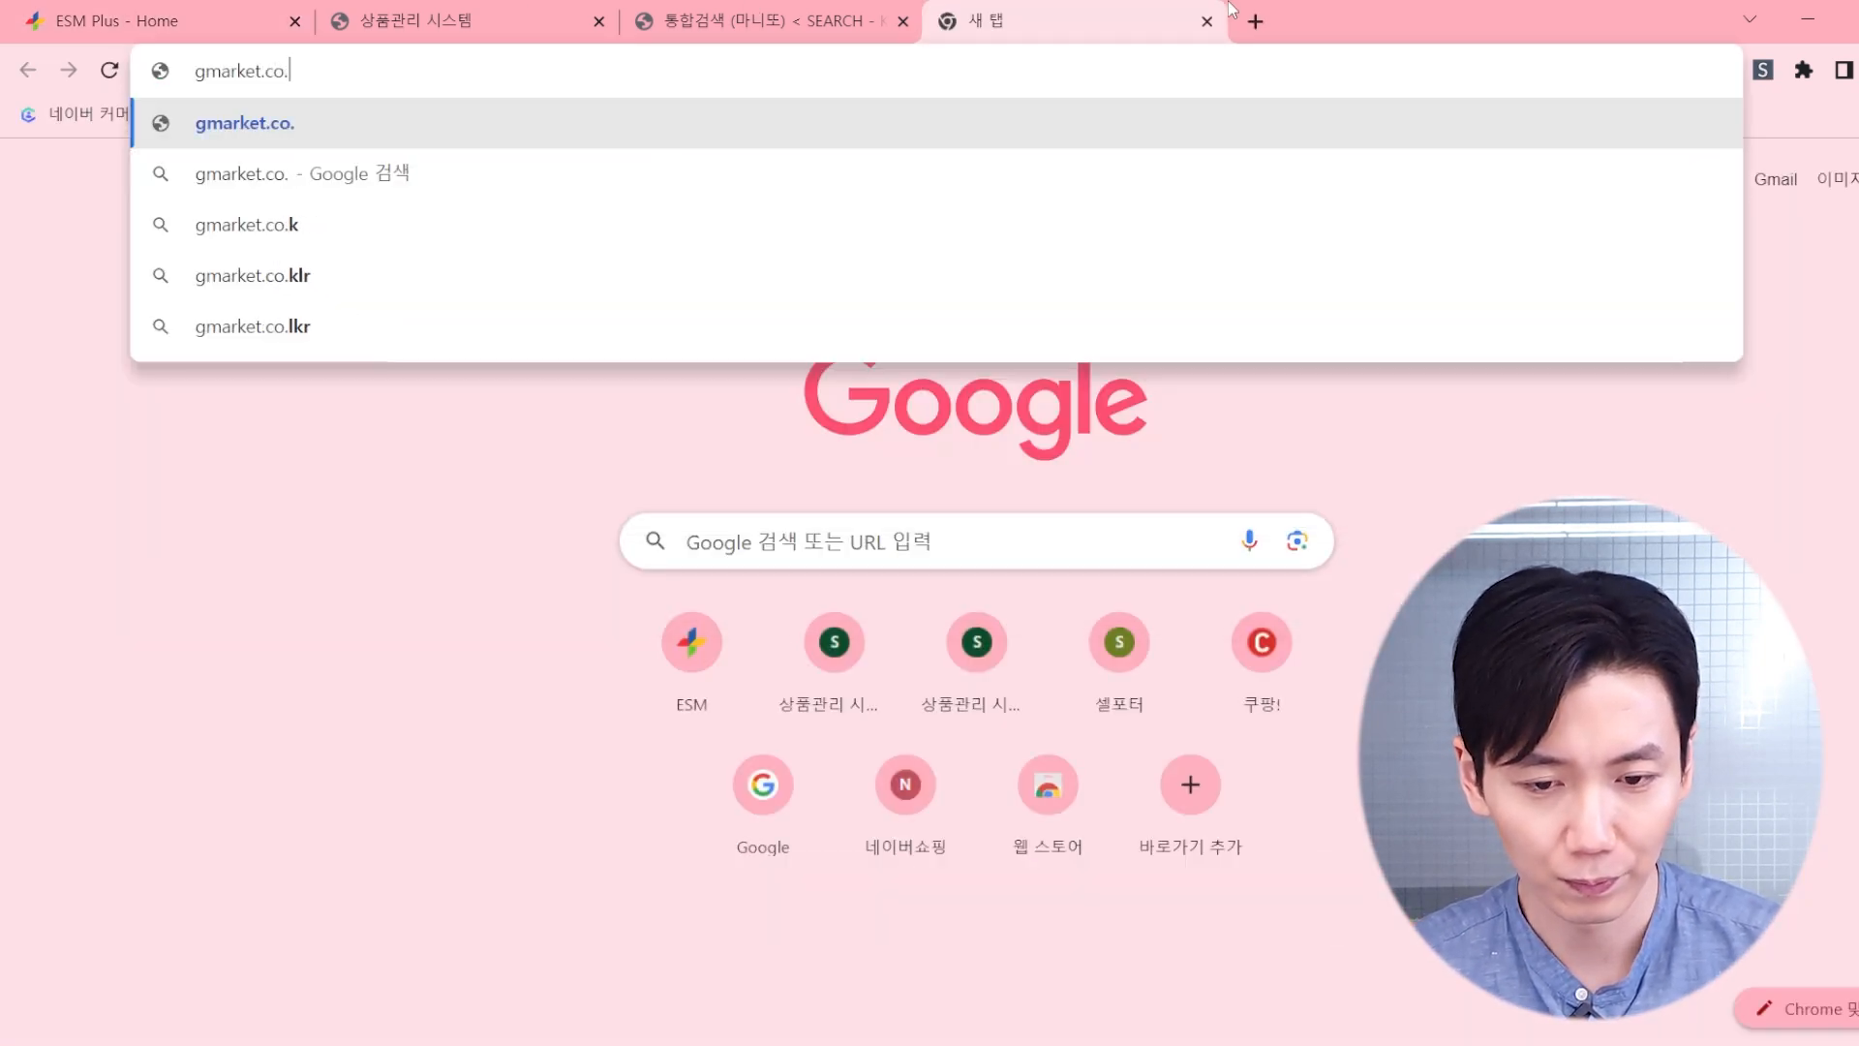
key(Return)
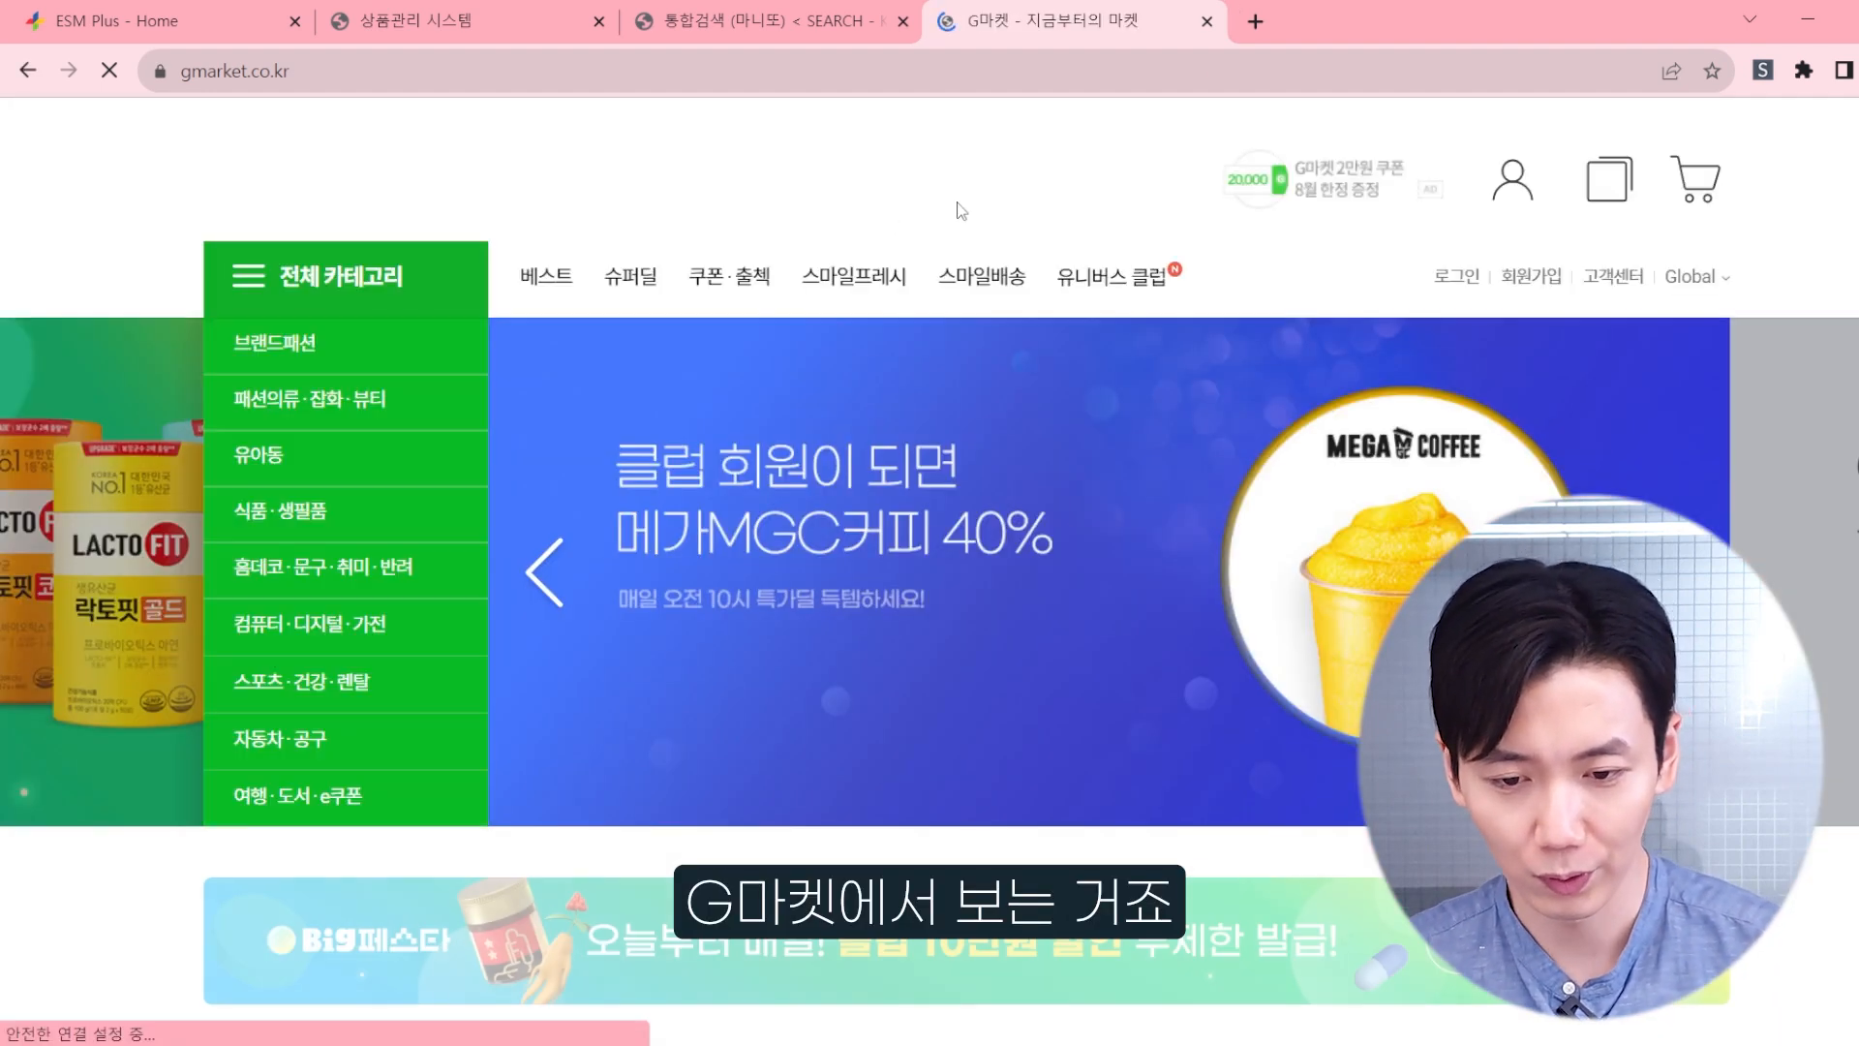
Step: Search Gmarket for 유모차 가방걸이
click(504, 12)
click(1055, 20)
click(925, 187)
text(d)
key(BackSpace)
text(유모차 가방걸이)
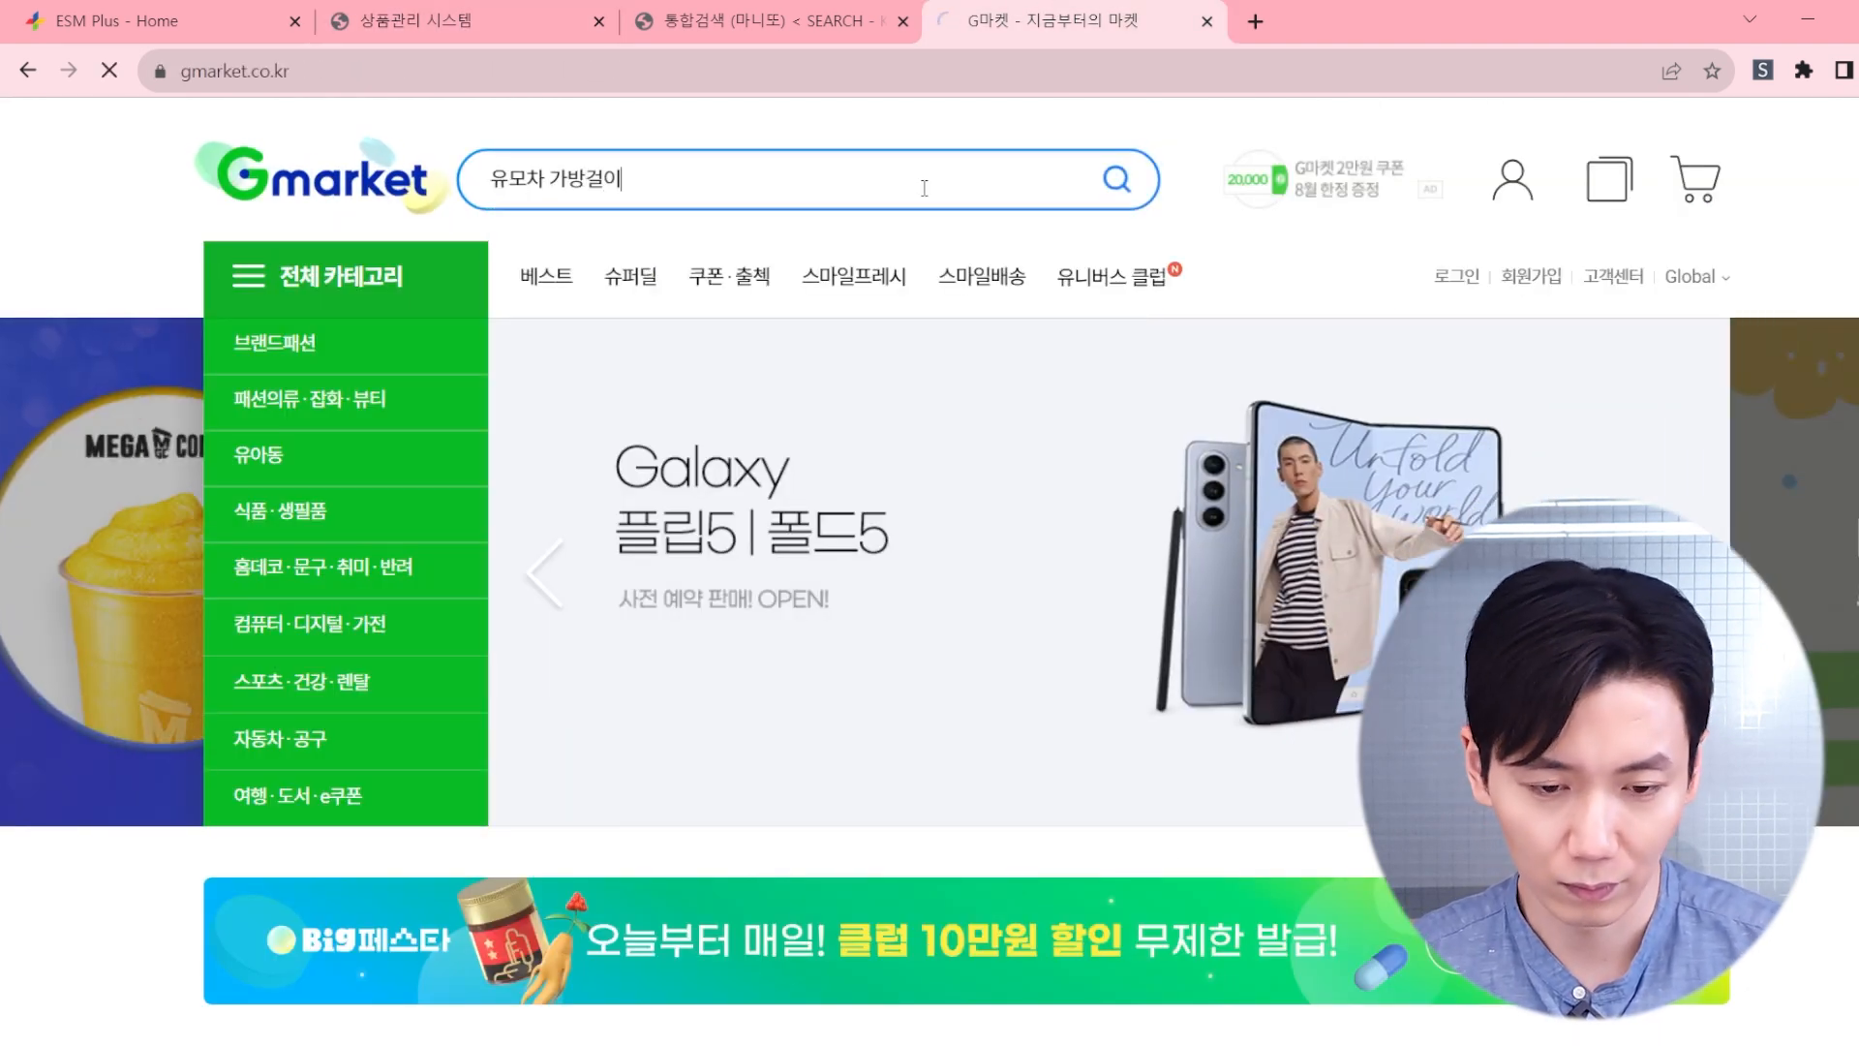
key(Return)
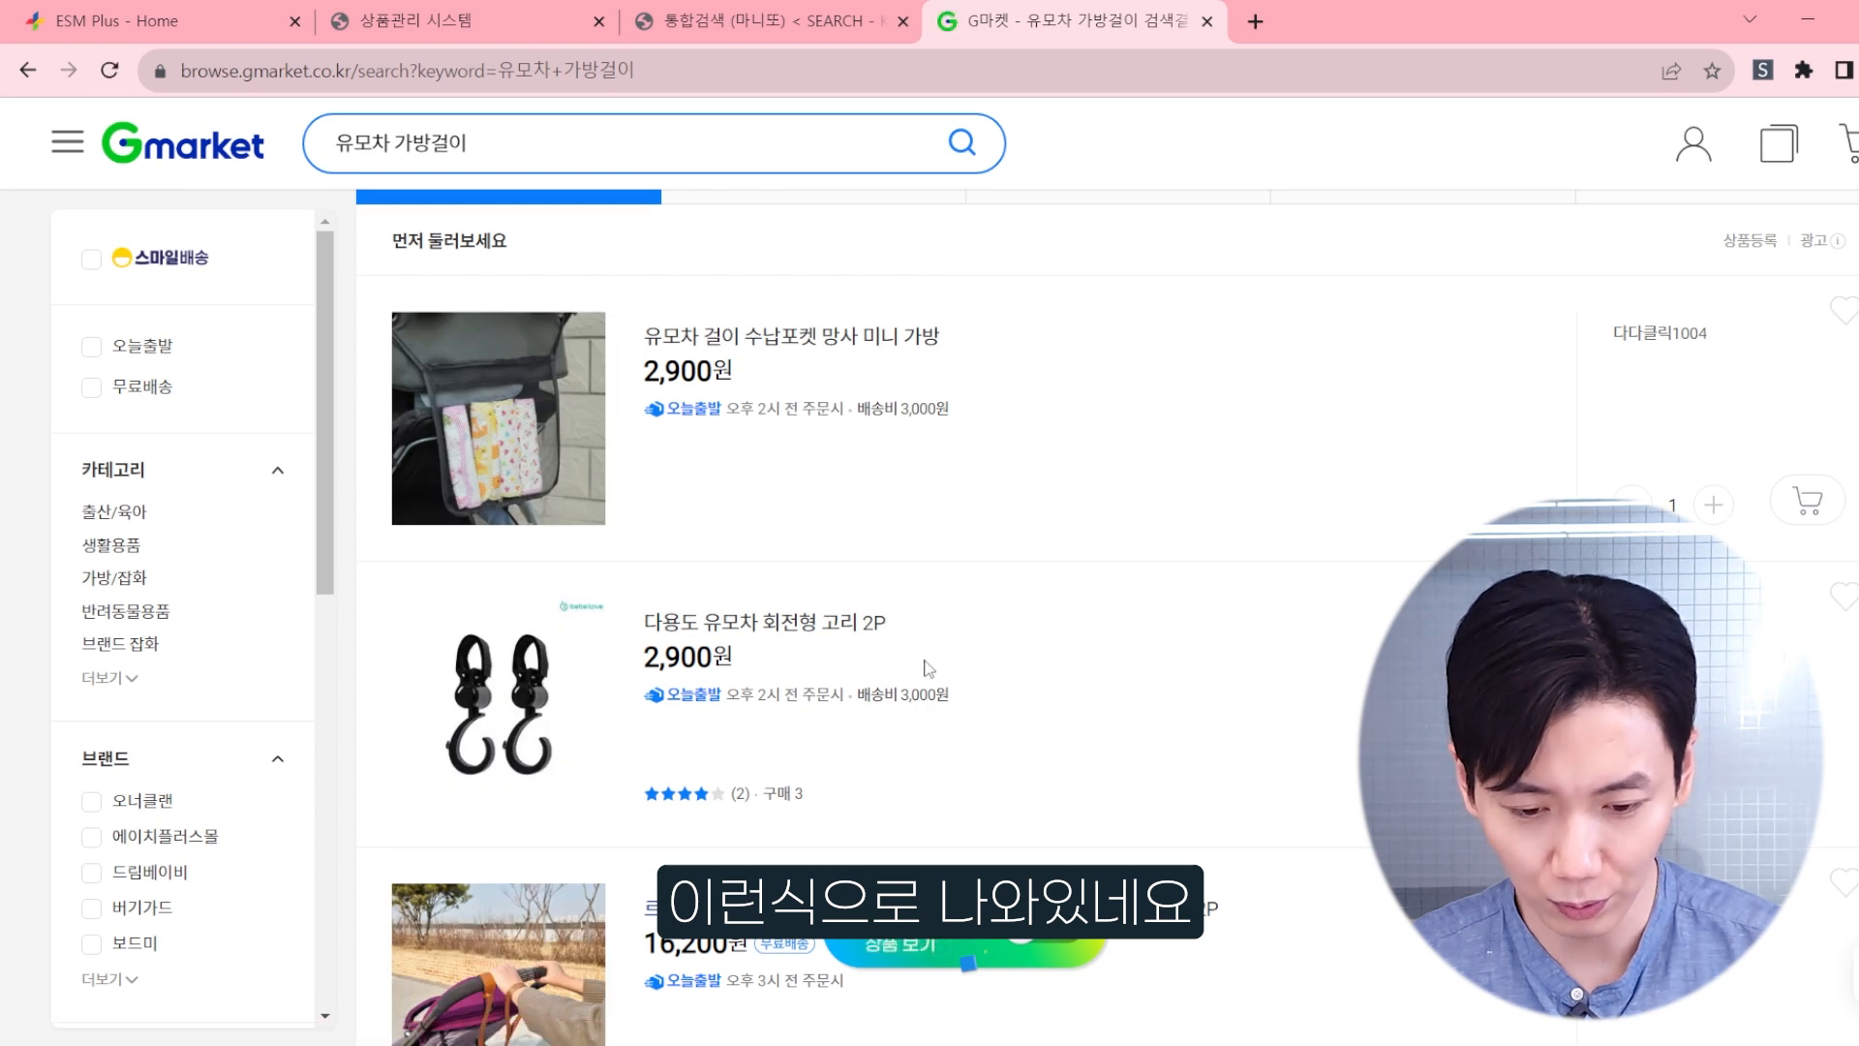
Step: Look through the search results and open the 다용도 유모차 회전형 고리 2P listing to check its category path
scroll(919, 590, down, 3)
scroll(929, 588, up, 3)
scroll(937, 587, up, 1)
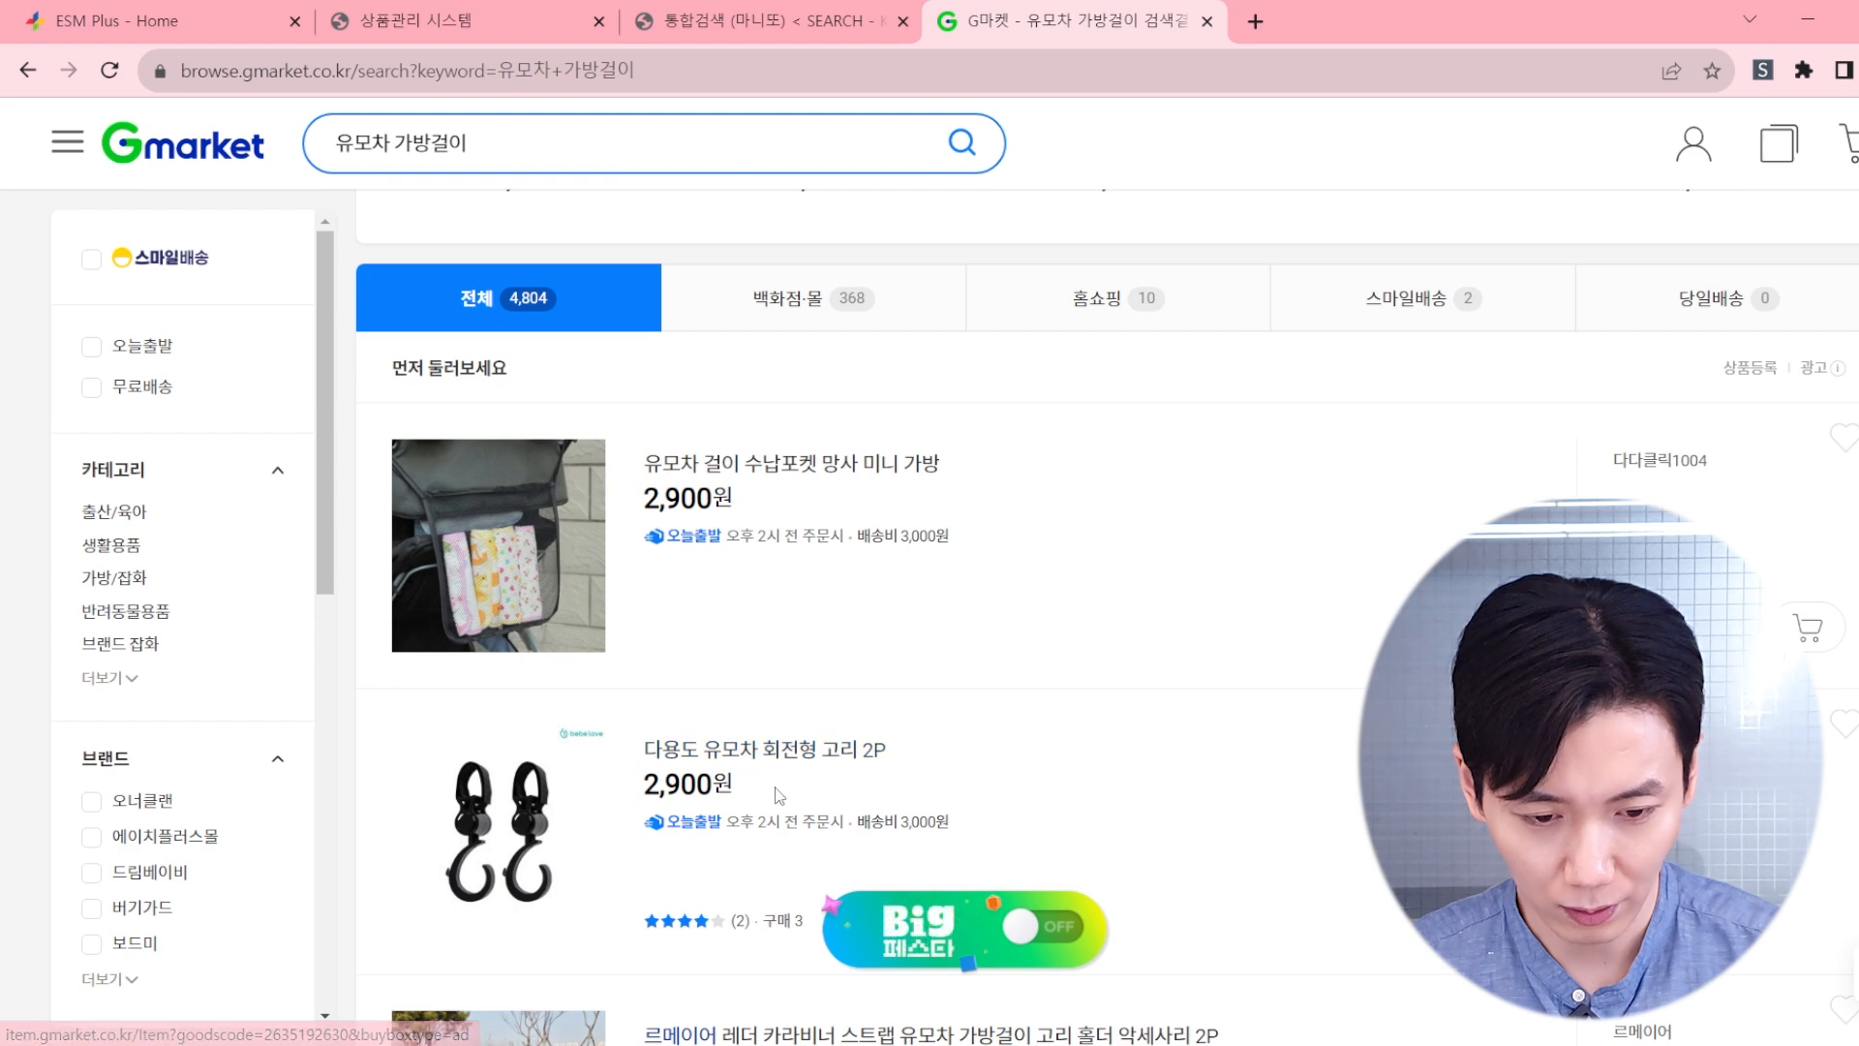
click(784, 751)
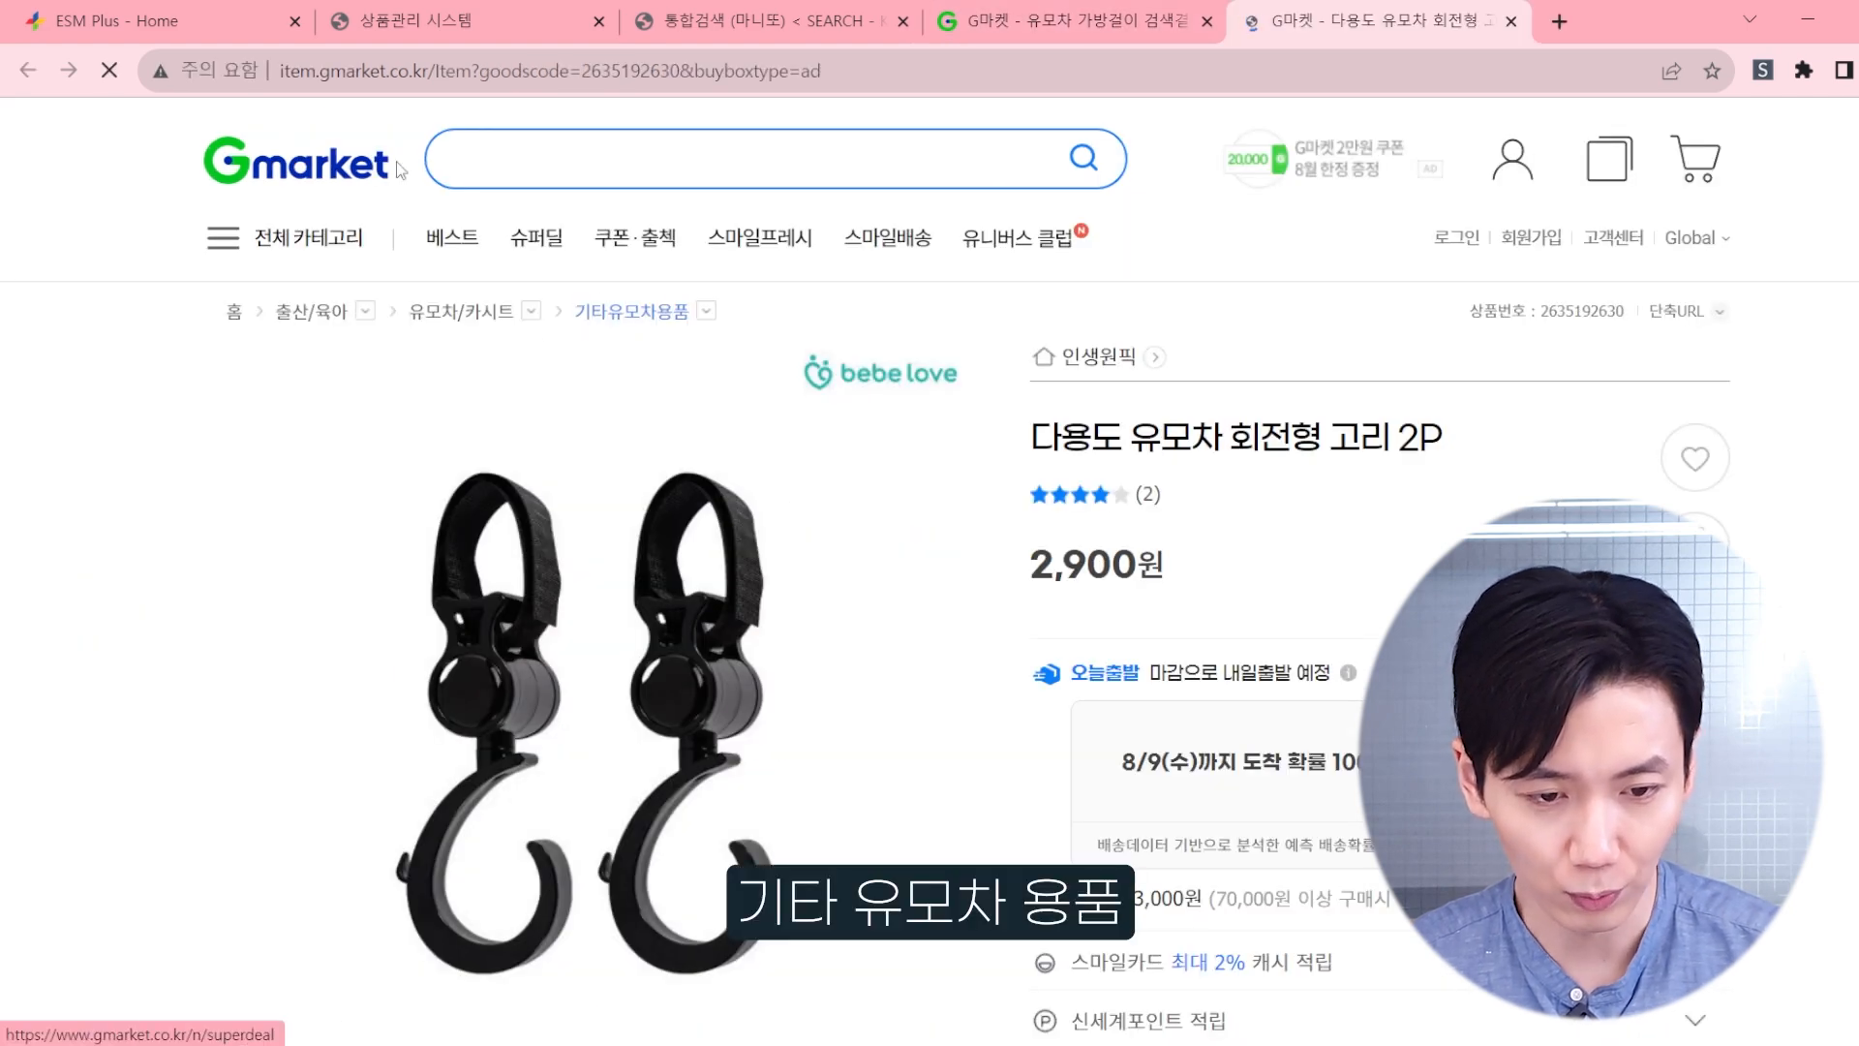
Step: Back in ESM Plus, search the ESM categories for 유모차용품 and choose 유아동 > 유아외출용품 > 유모차용품 > 기타유모차용품
key(ctrl+1)
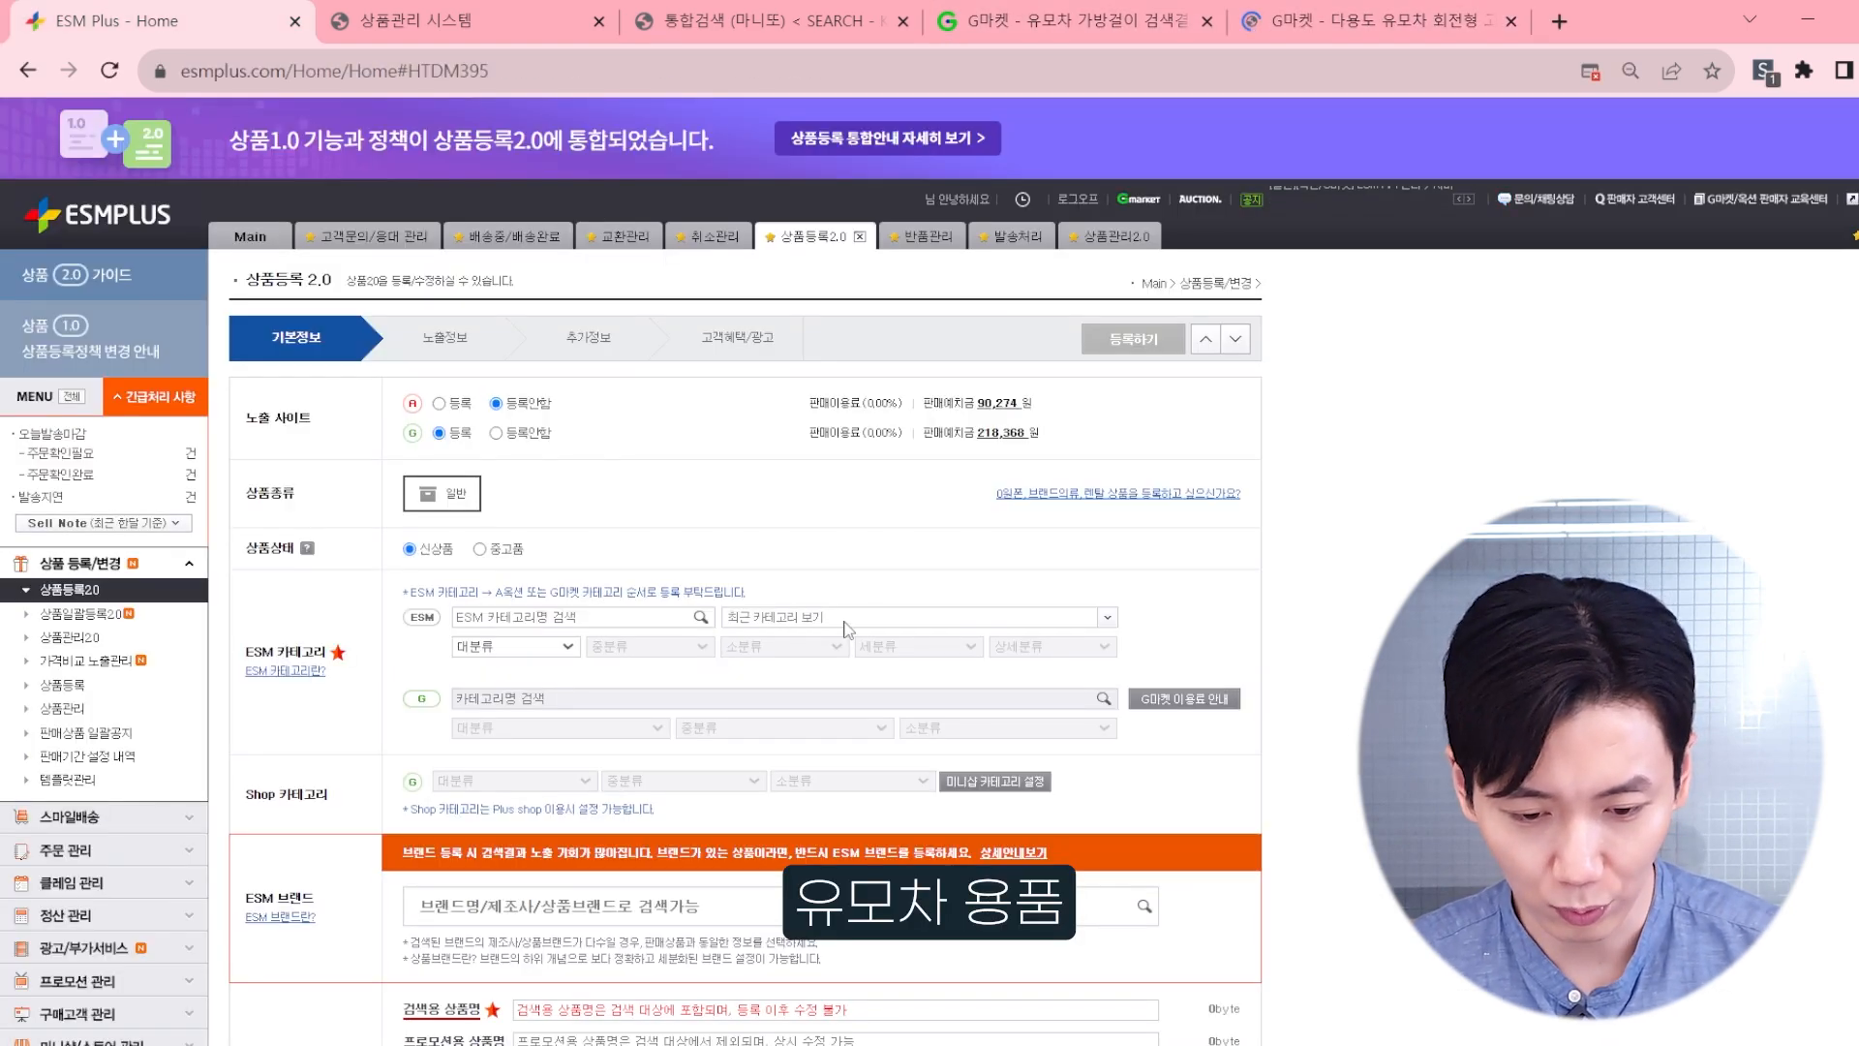
click(847, 617)
click(815, 611)
scroll(612, 585, down, 1)
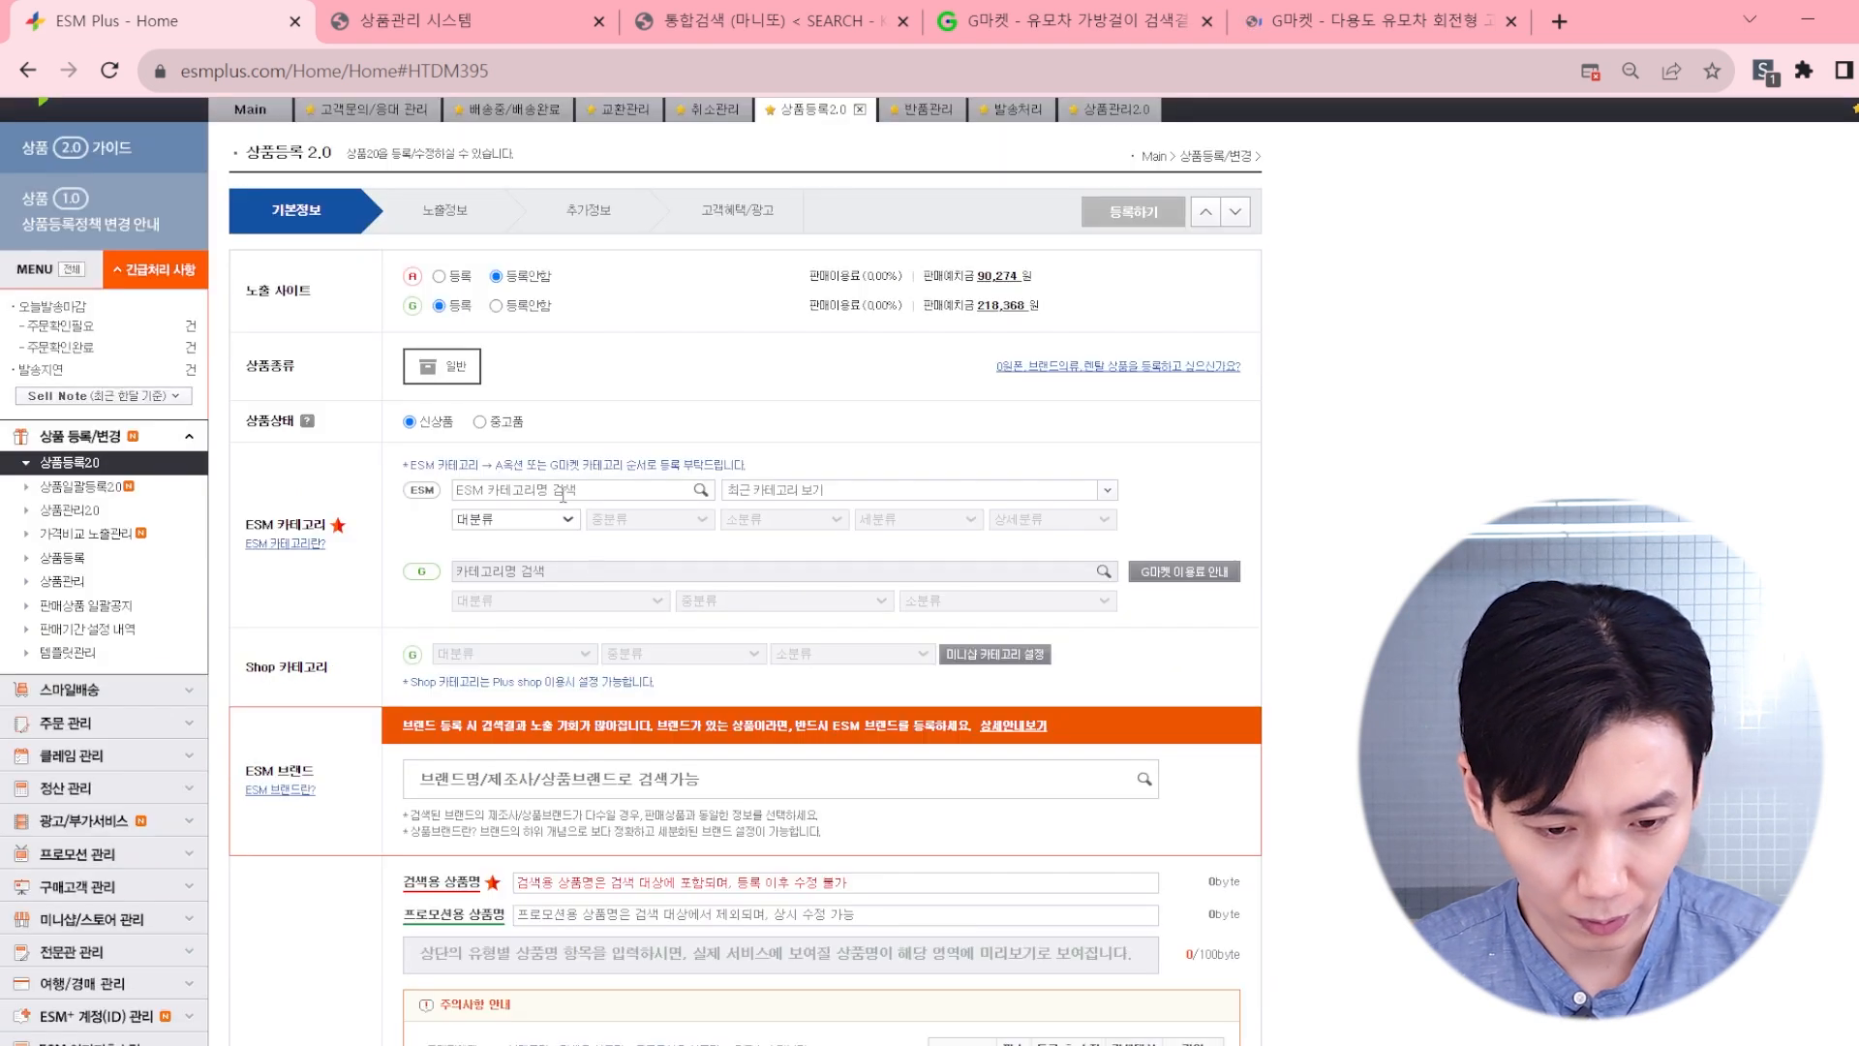
click(608, 487)
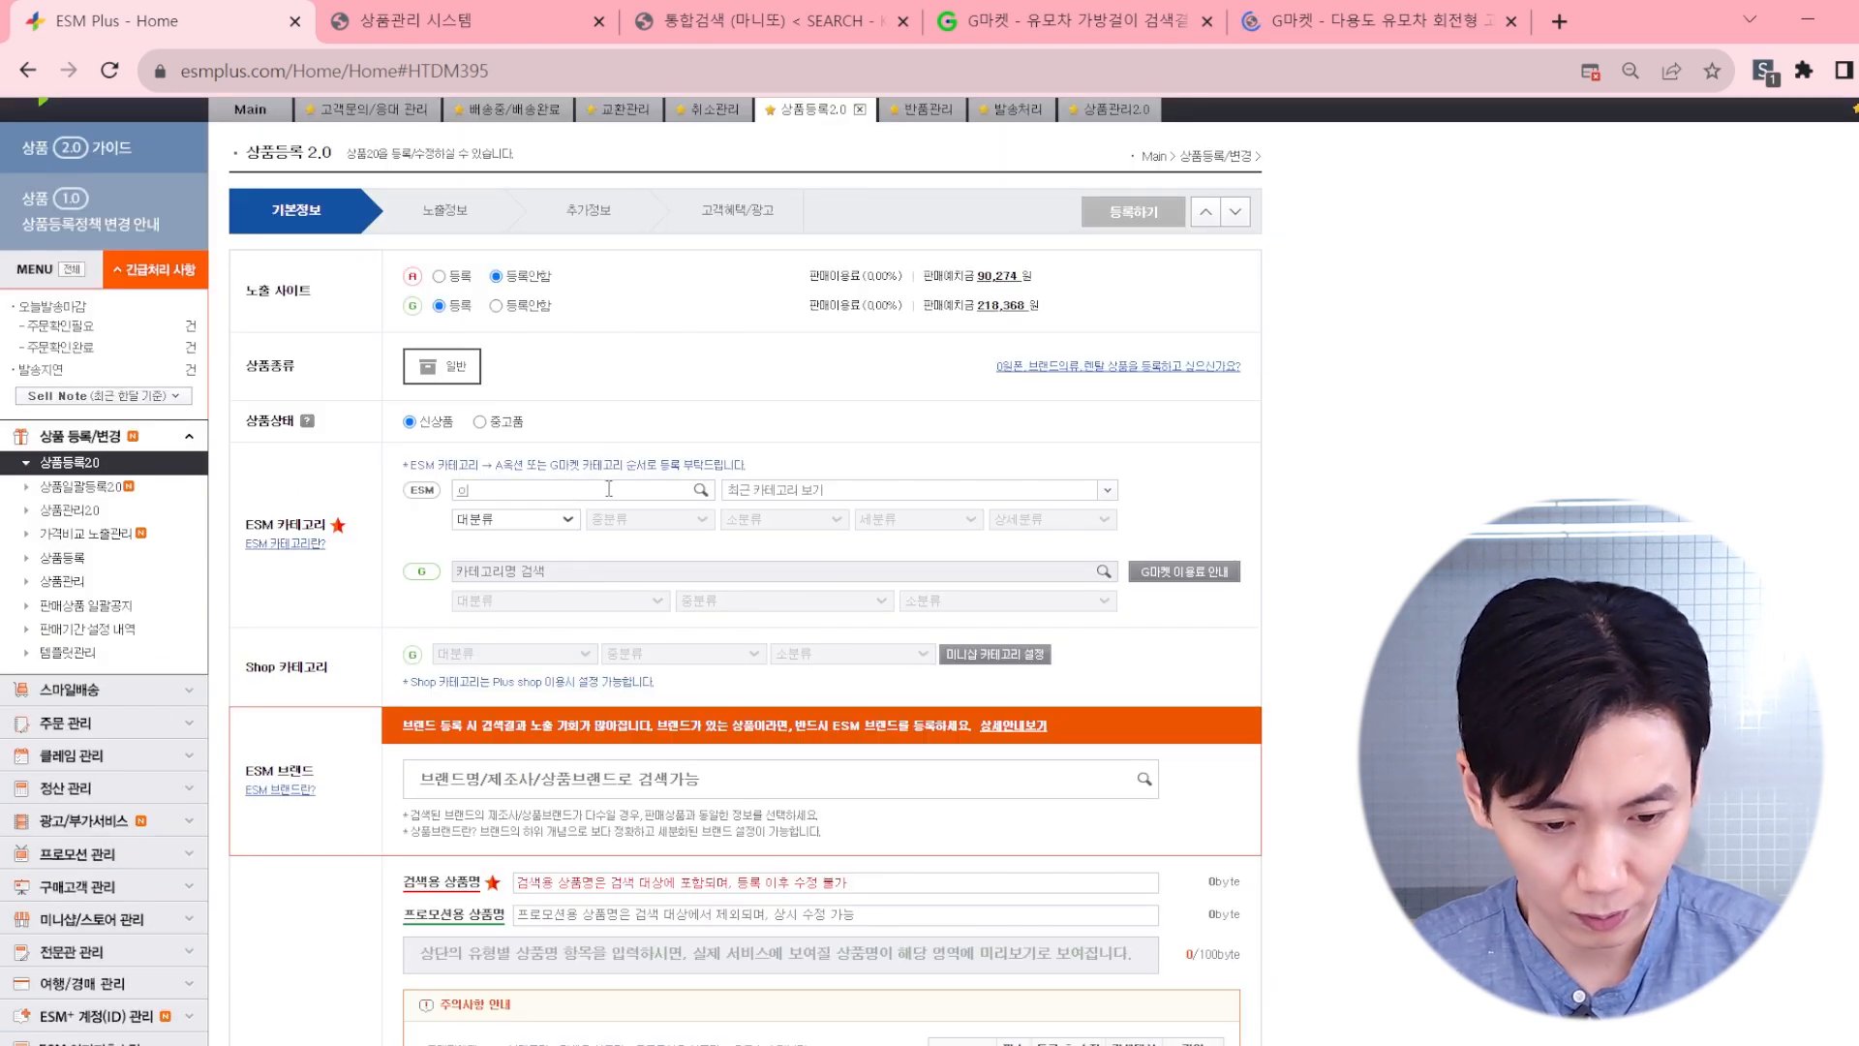
text(유모채)
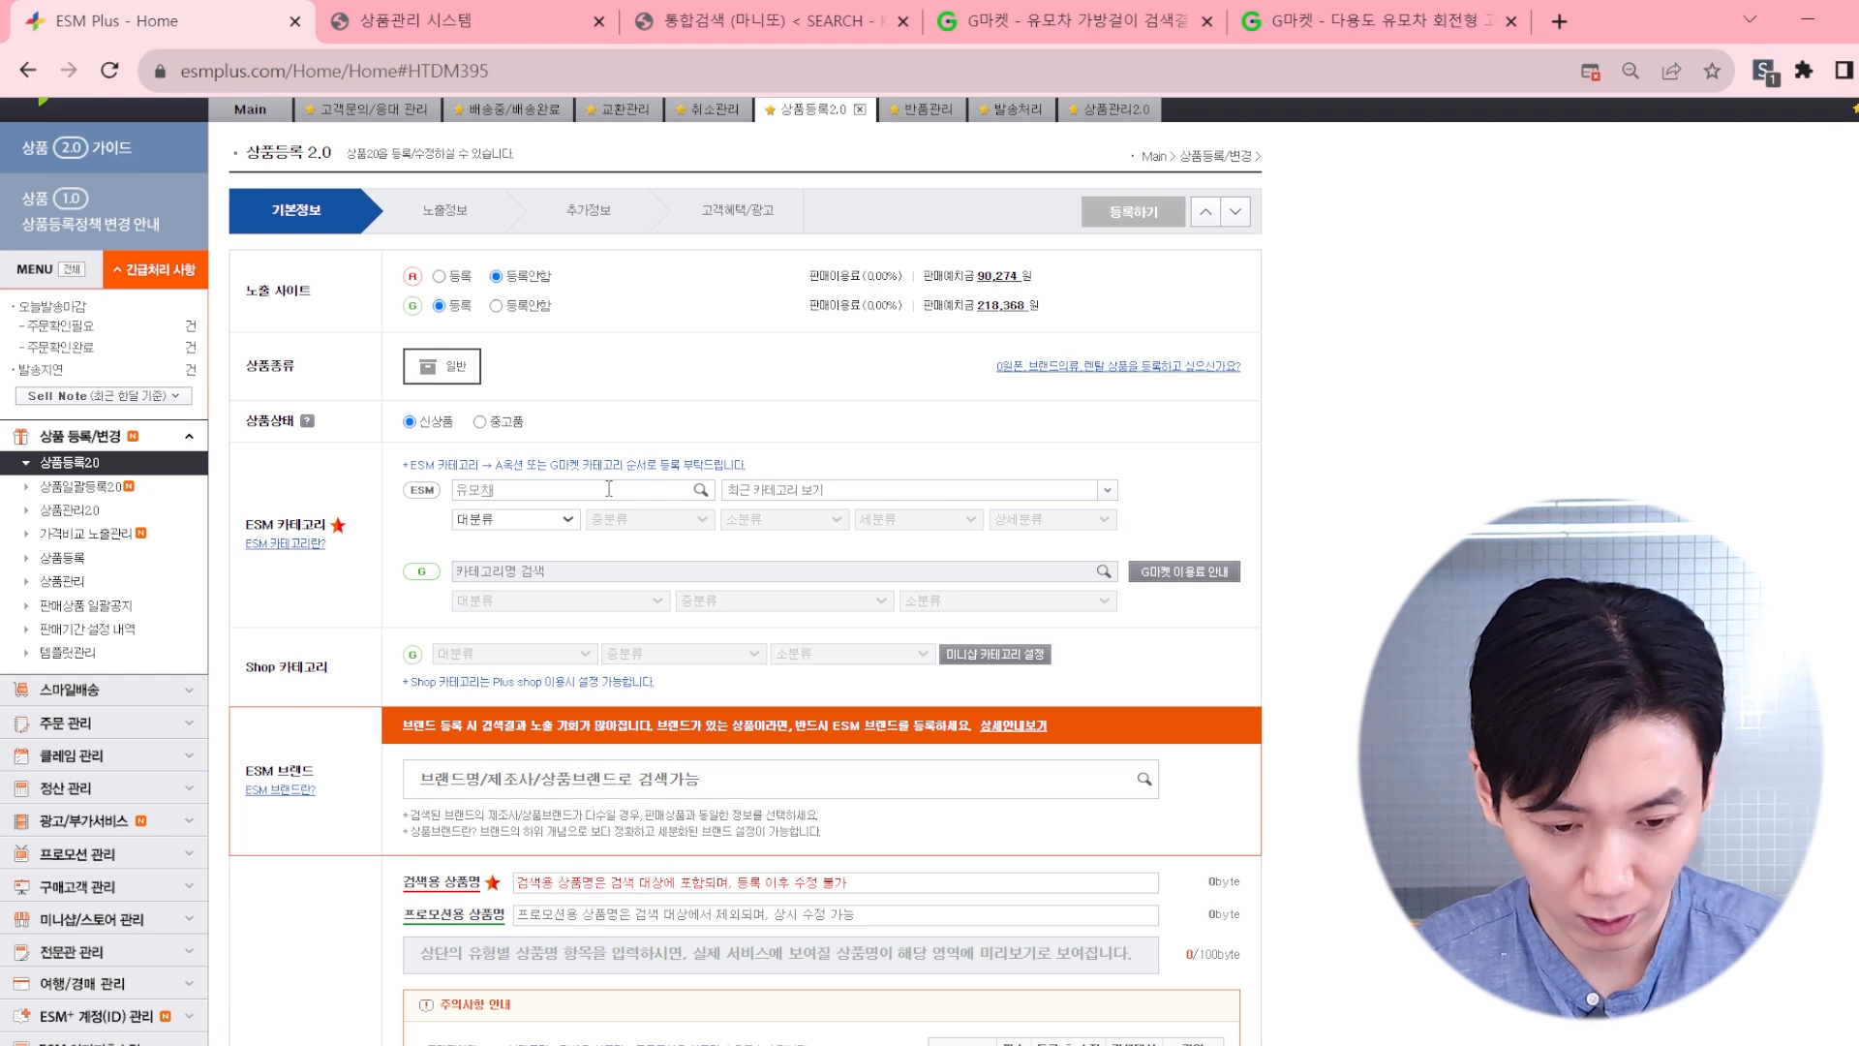
text(용품)
key(Return)
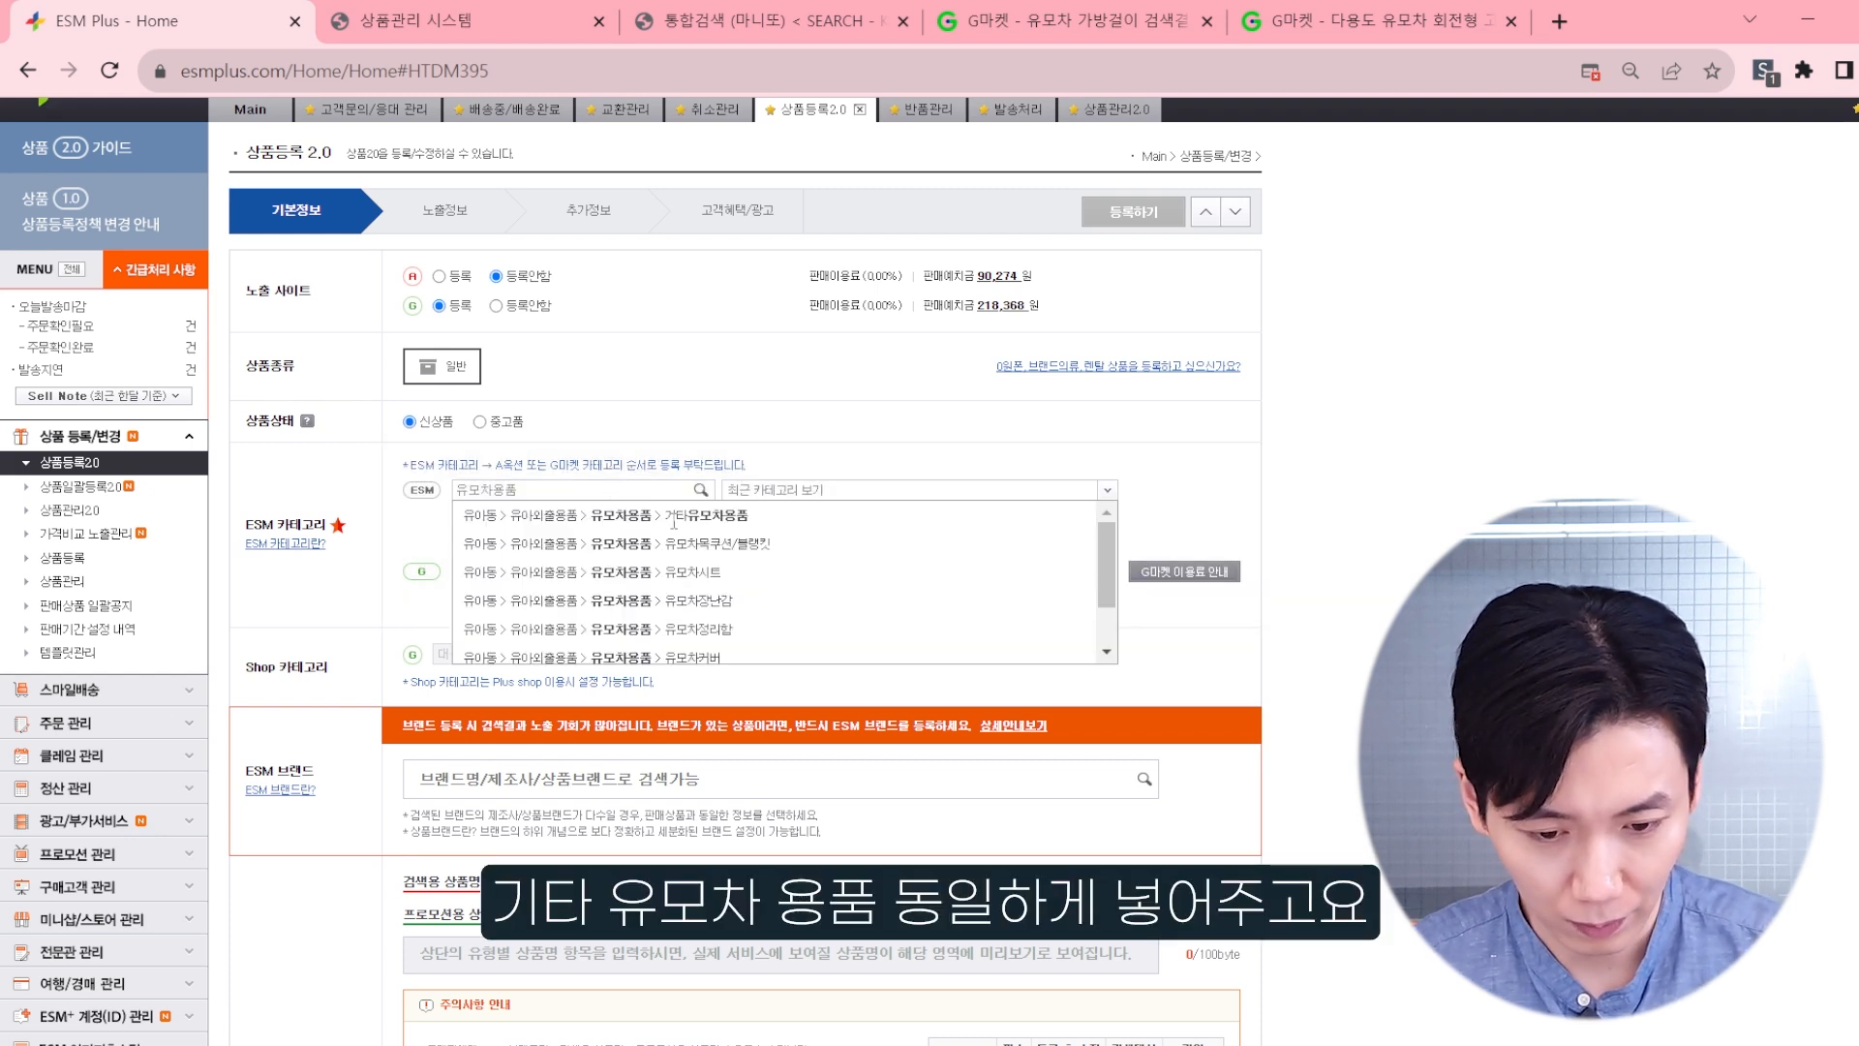
click(737, 518)
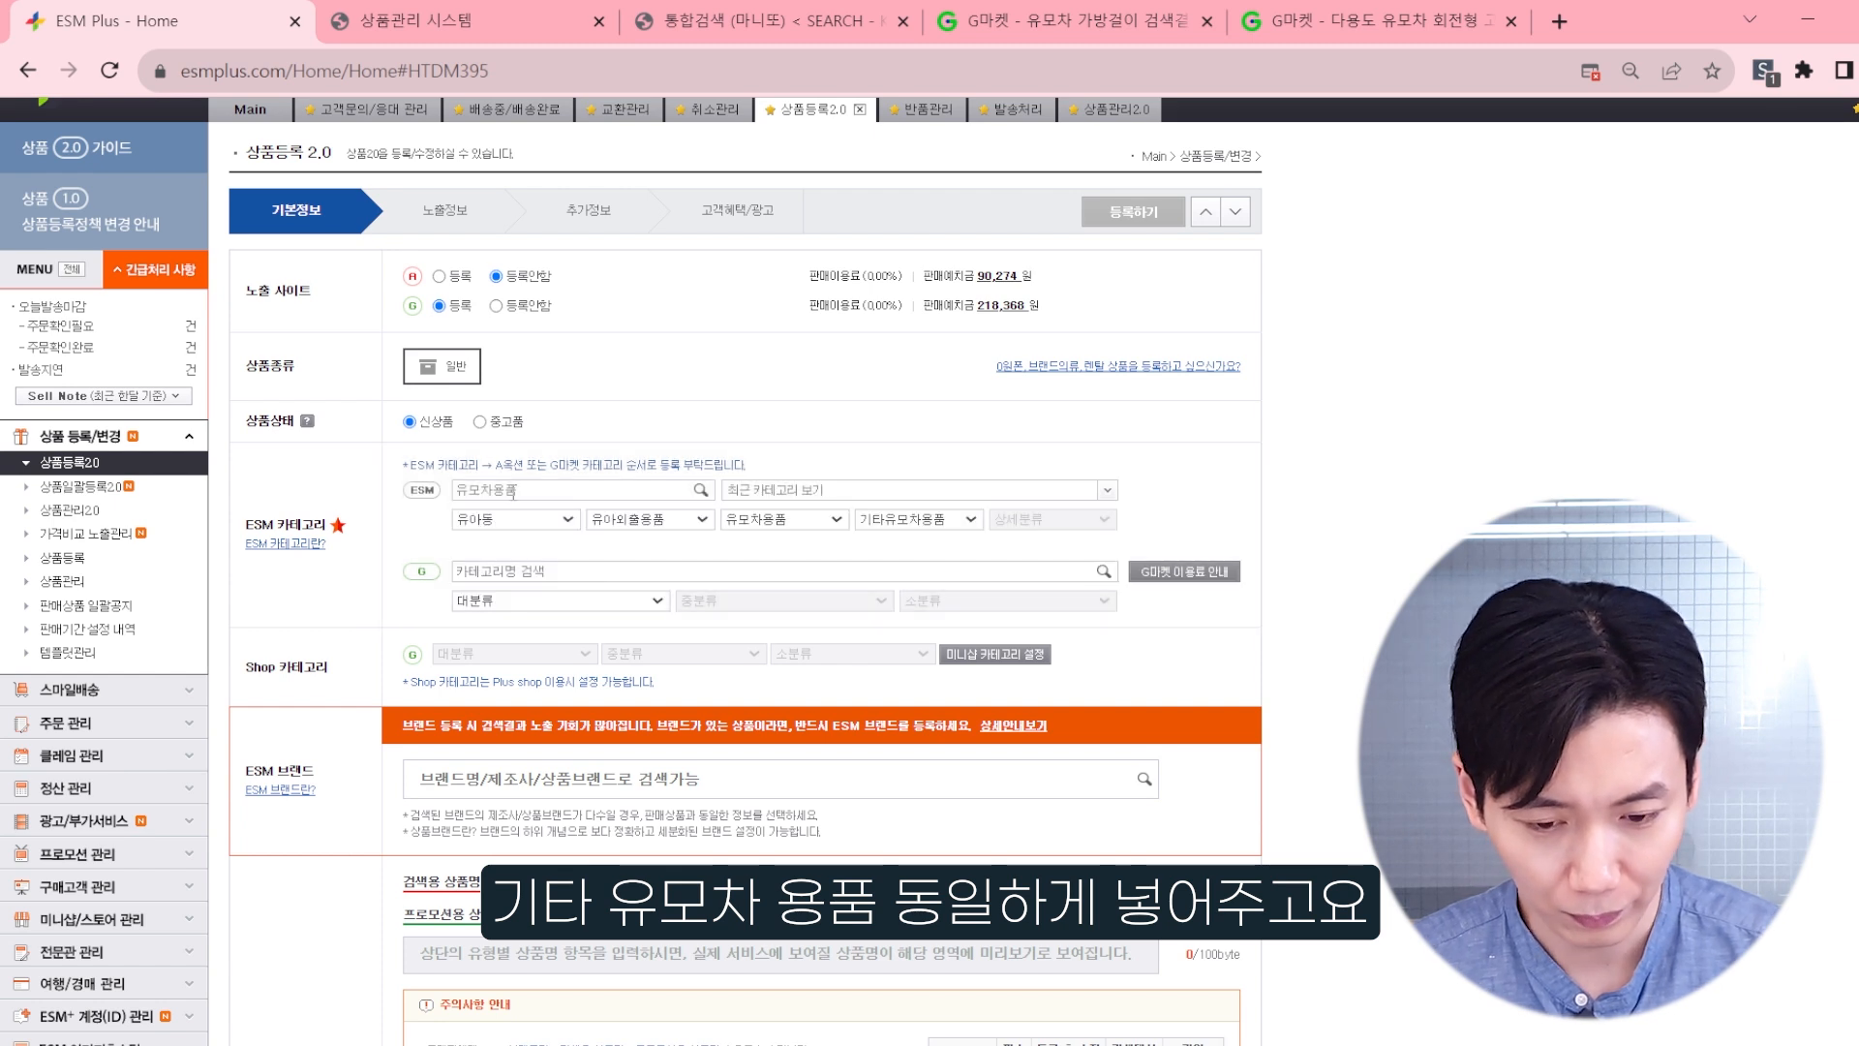
Step: Search the Gmarket categories for 유모차용품 and choose 출산/육아 > 유모차/카시트 > 기타유모차용품
click(513, 578)
text(이타)
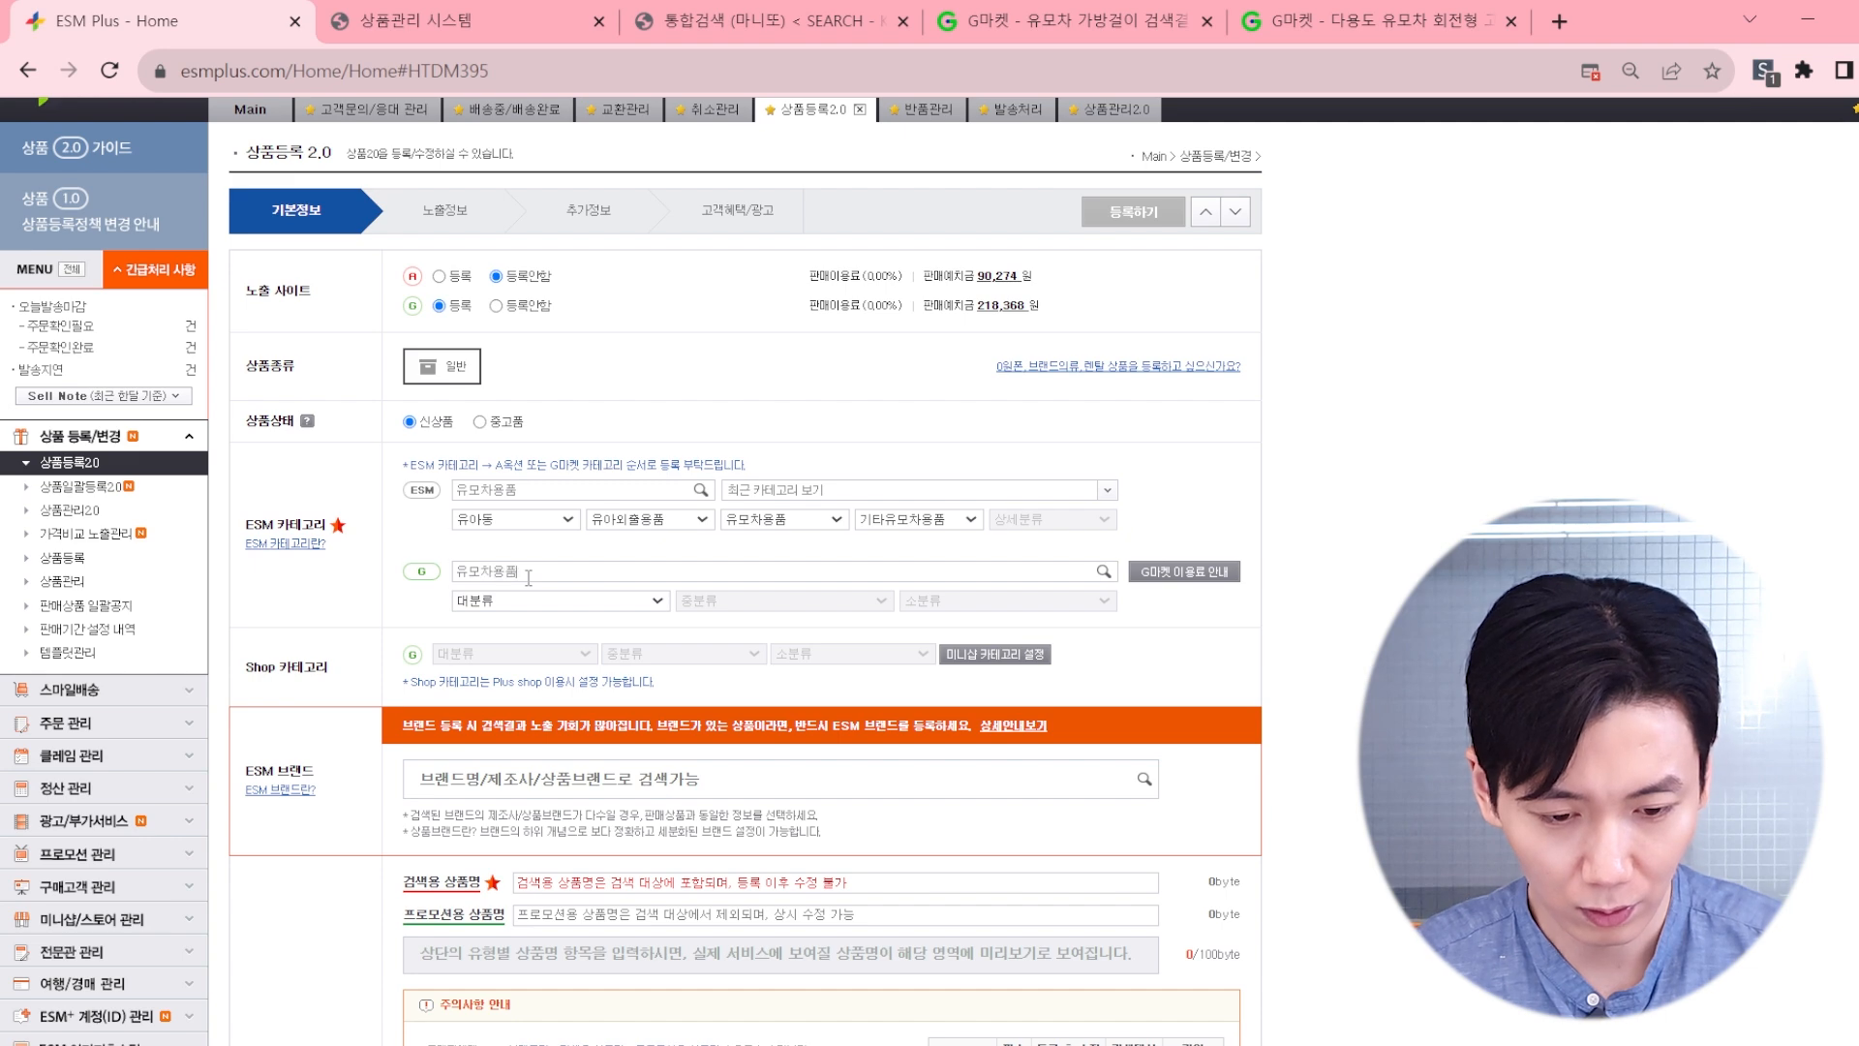
click(676, 596)
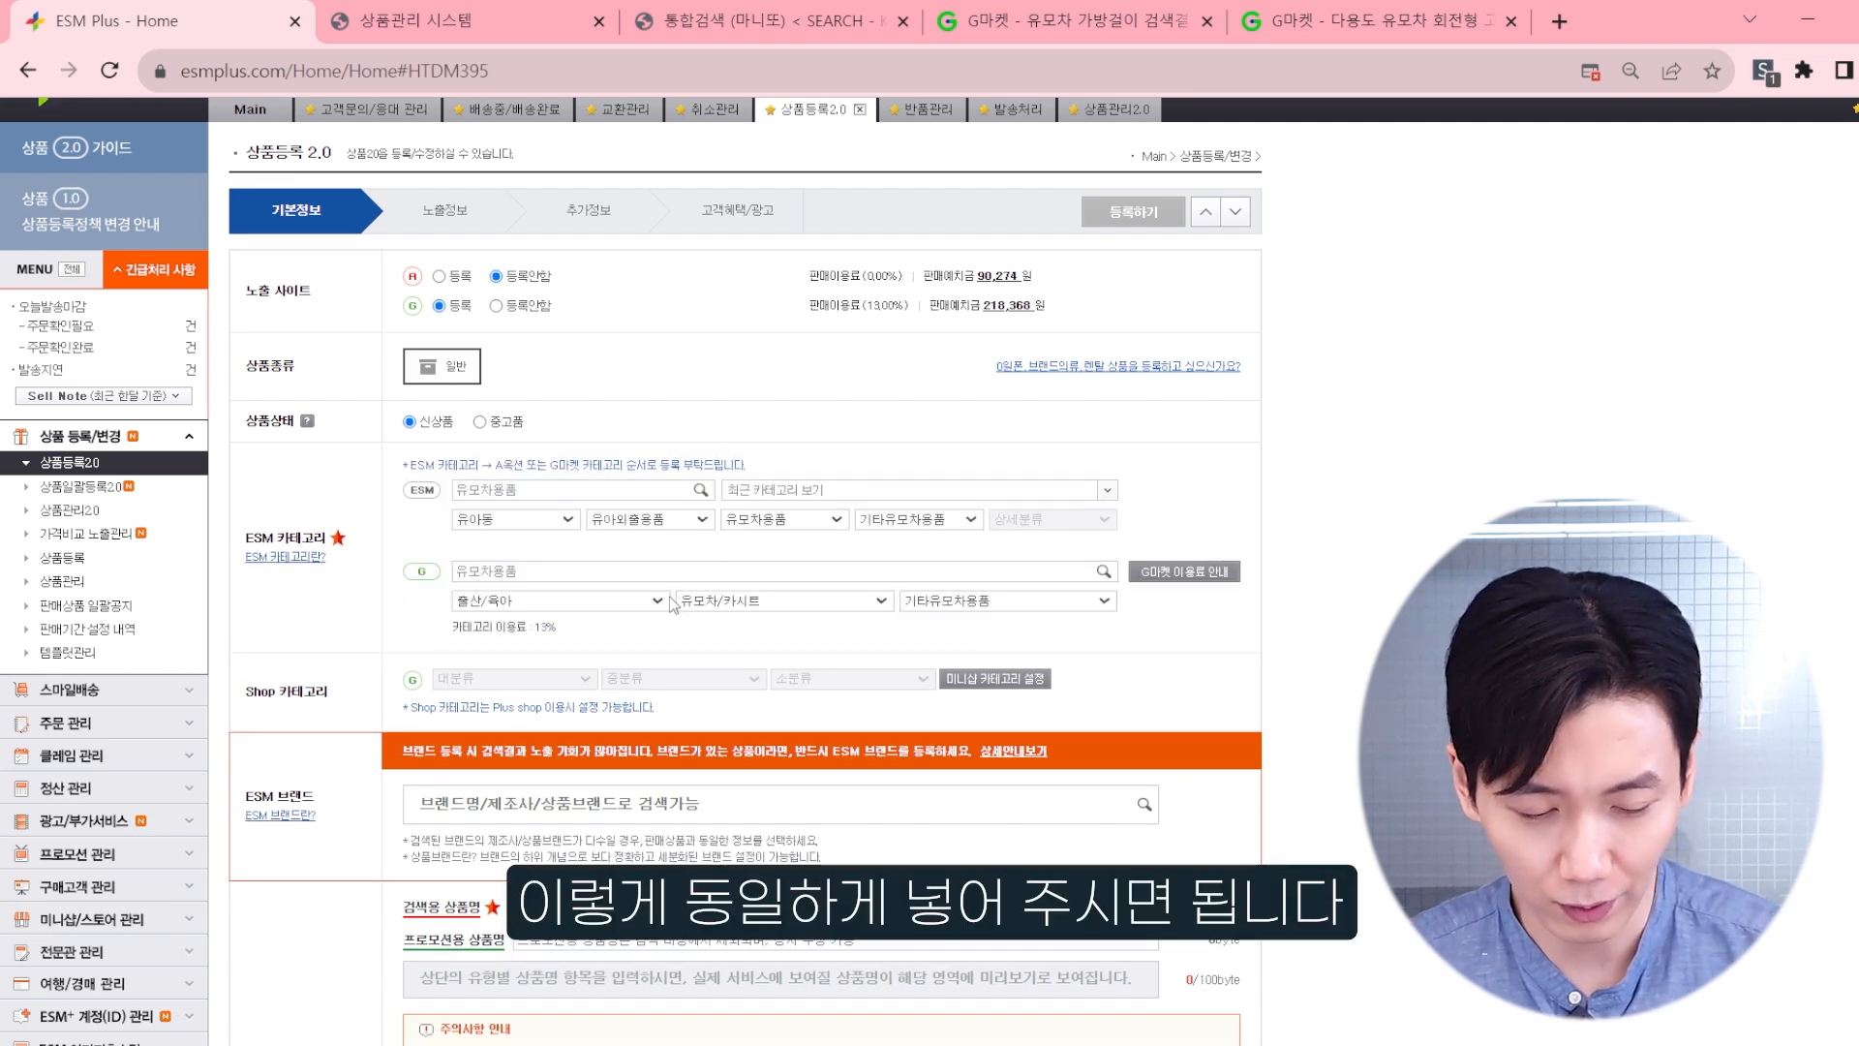
Step: Review the Gmarket category fee, the ESM brand section and the search and promotion product name fields
scroll(614, 513, down, 1)
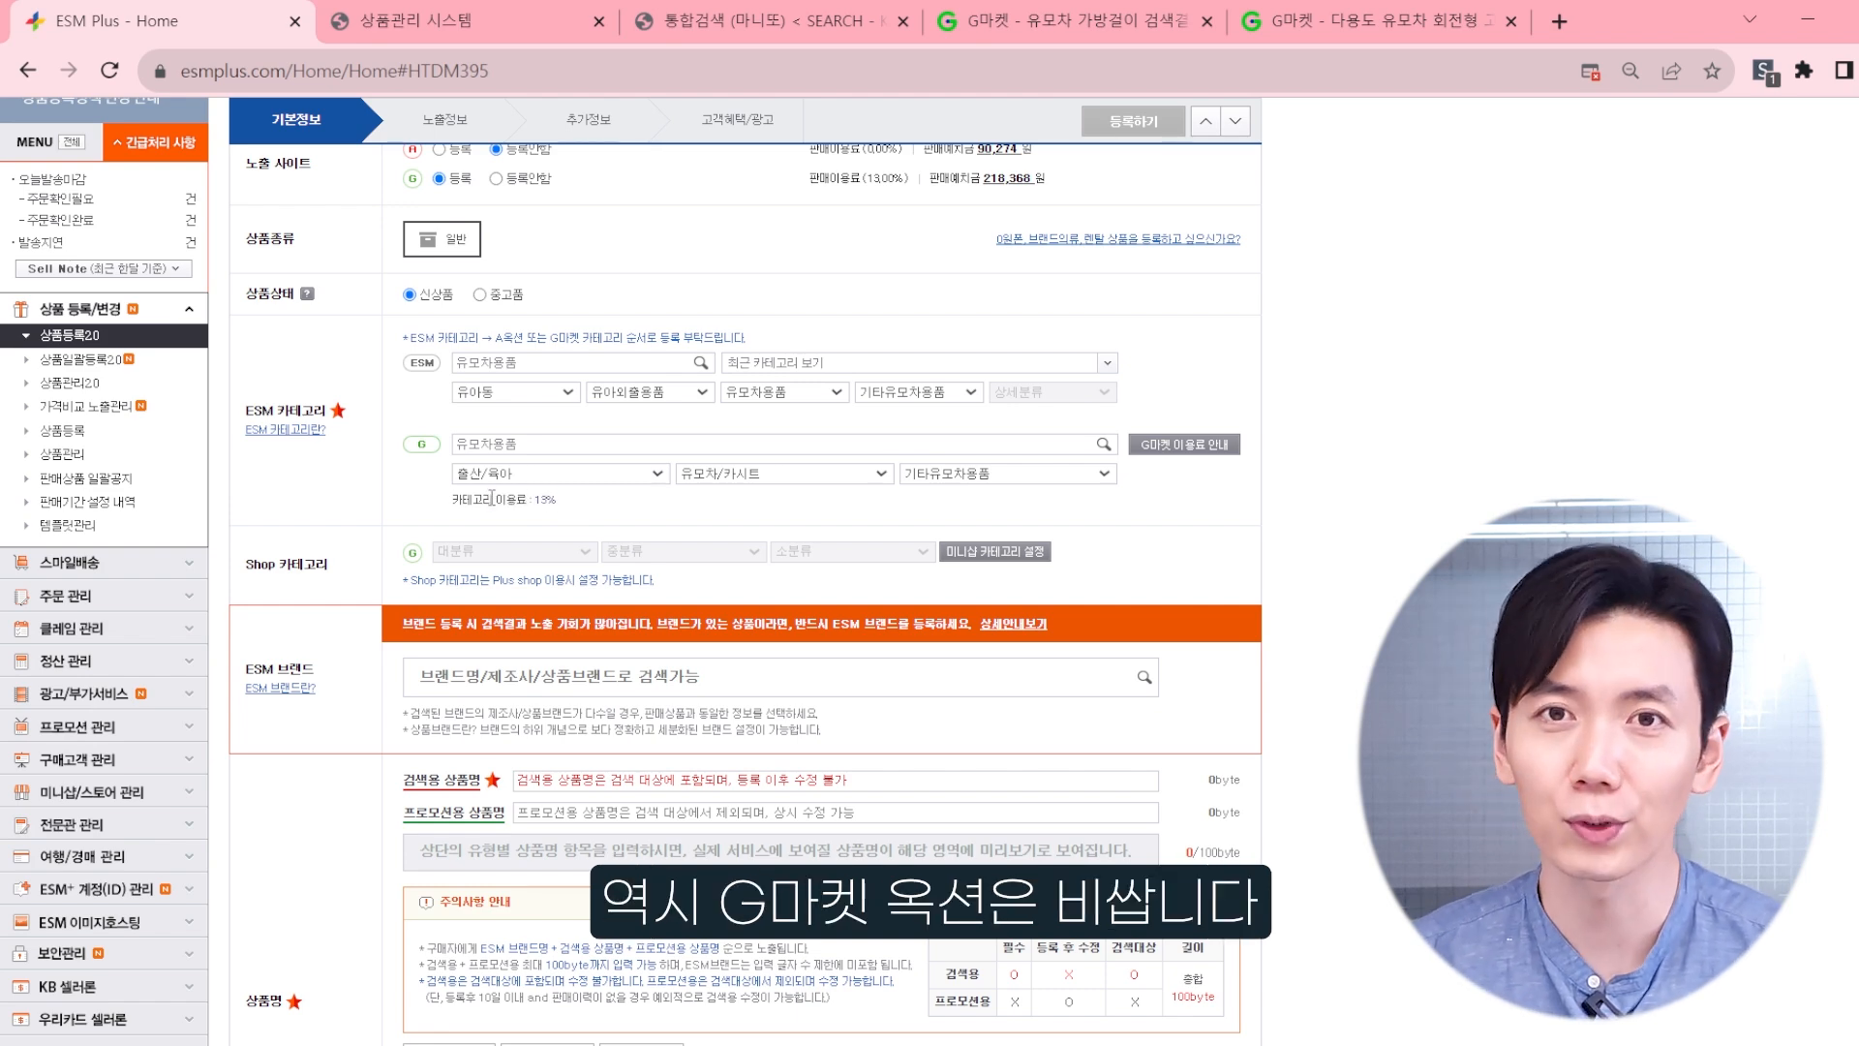
scroll(602, 513, up, 1)
scroll(602, 514, down, 1)
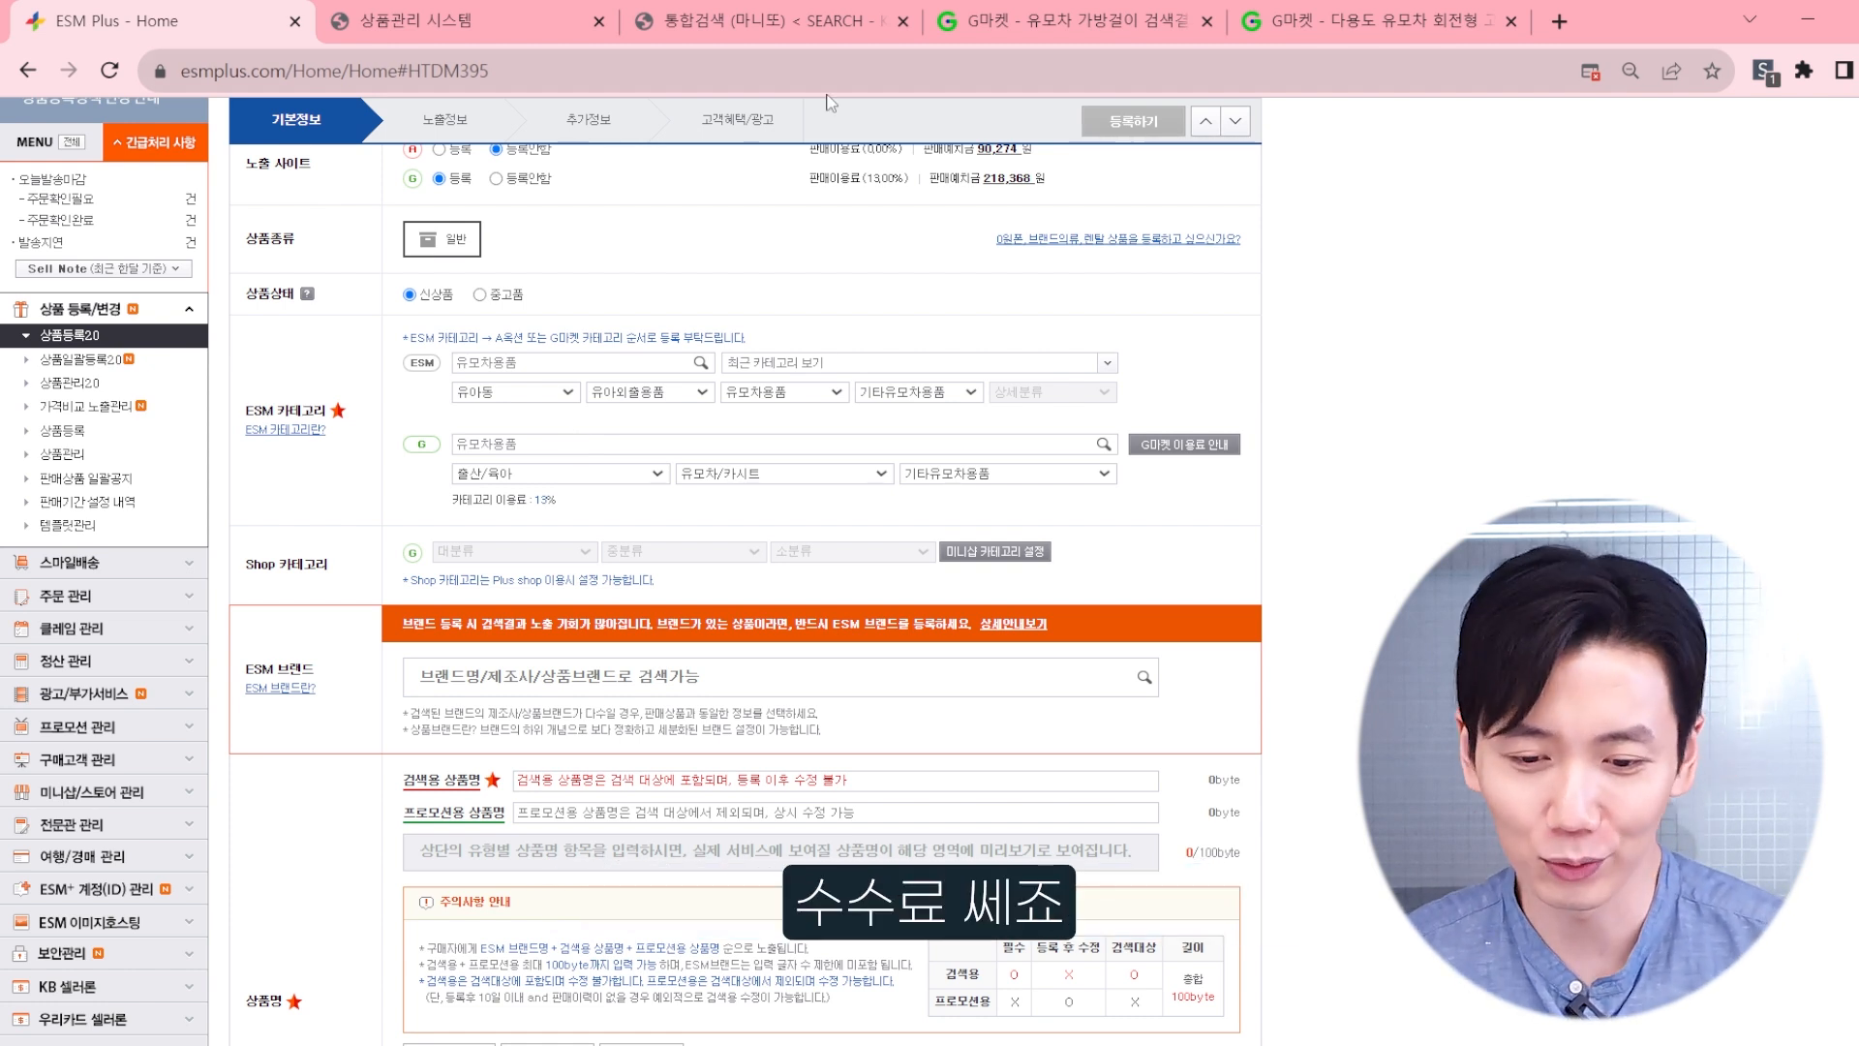
scroll(281, 498, down, 1)
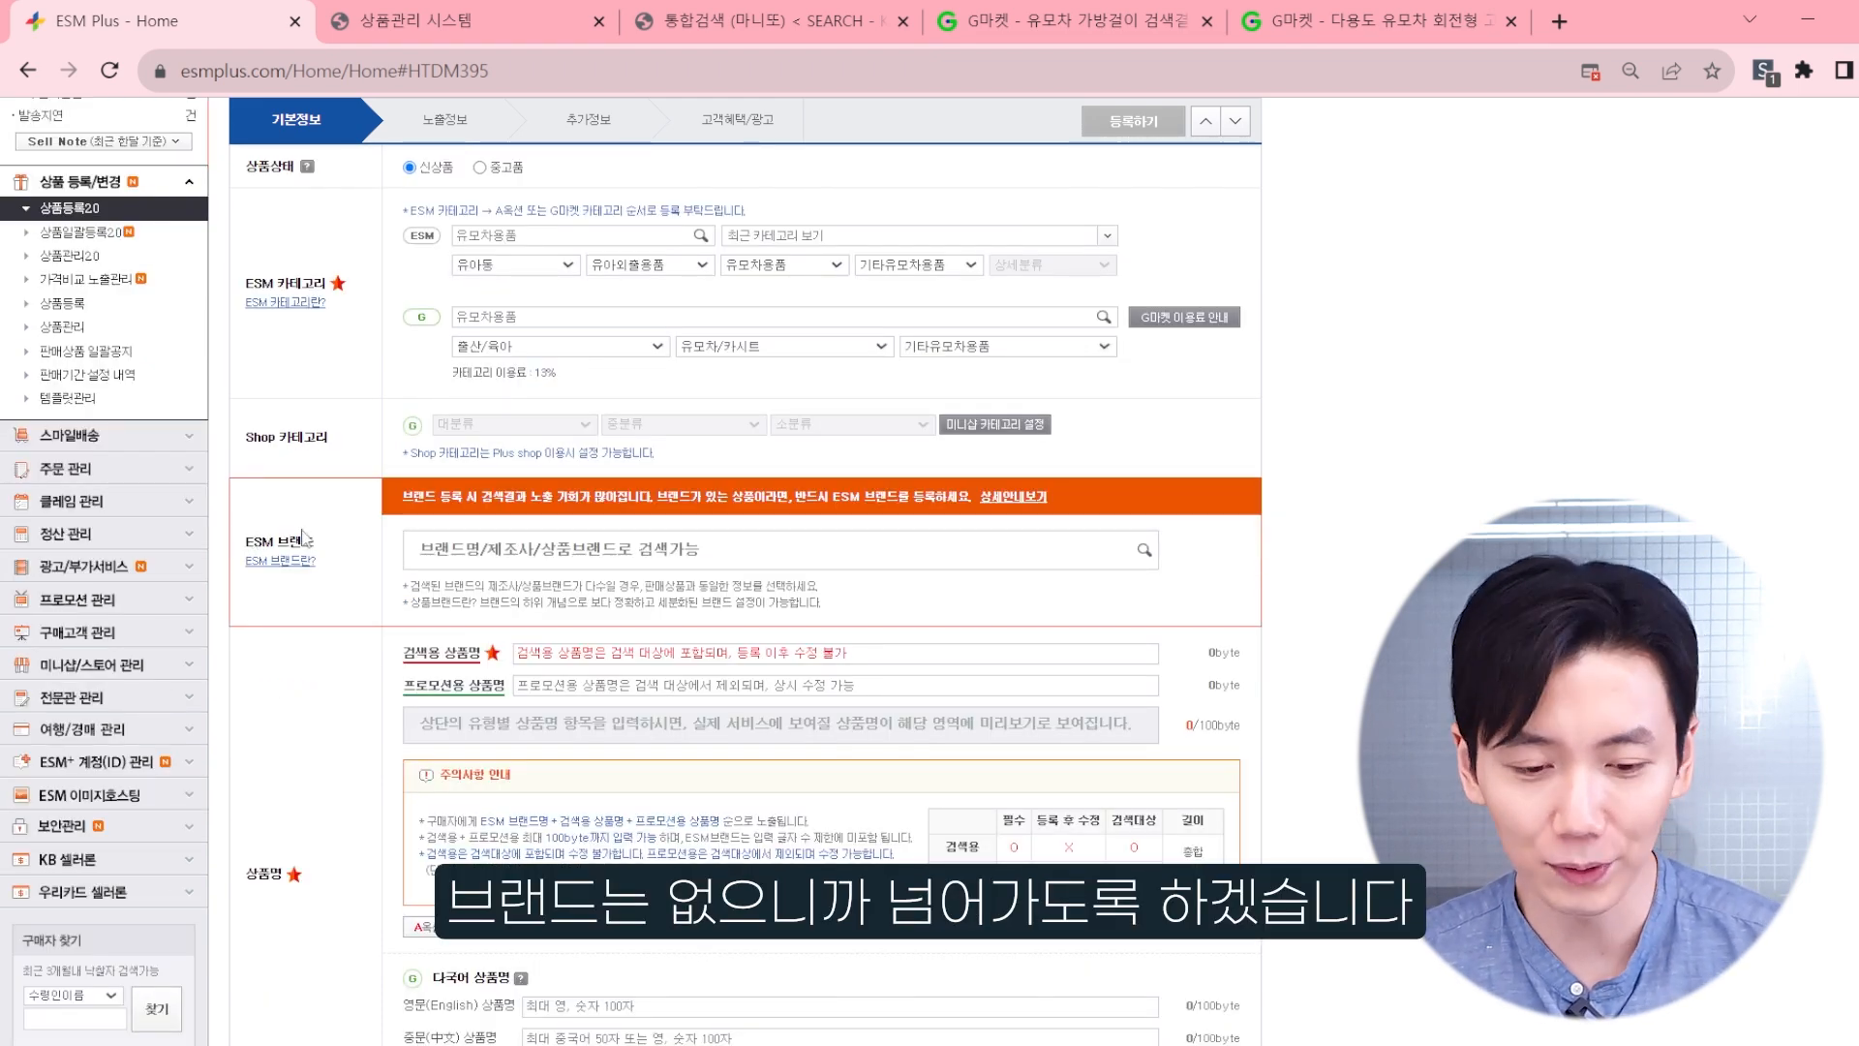
scroll(303, 539, down, 1)
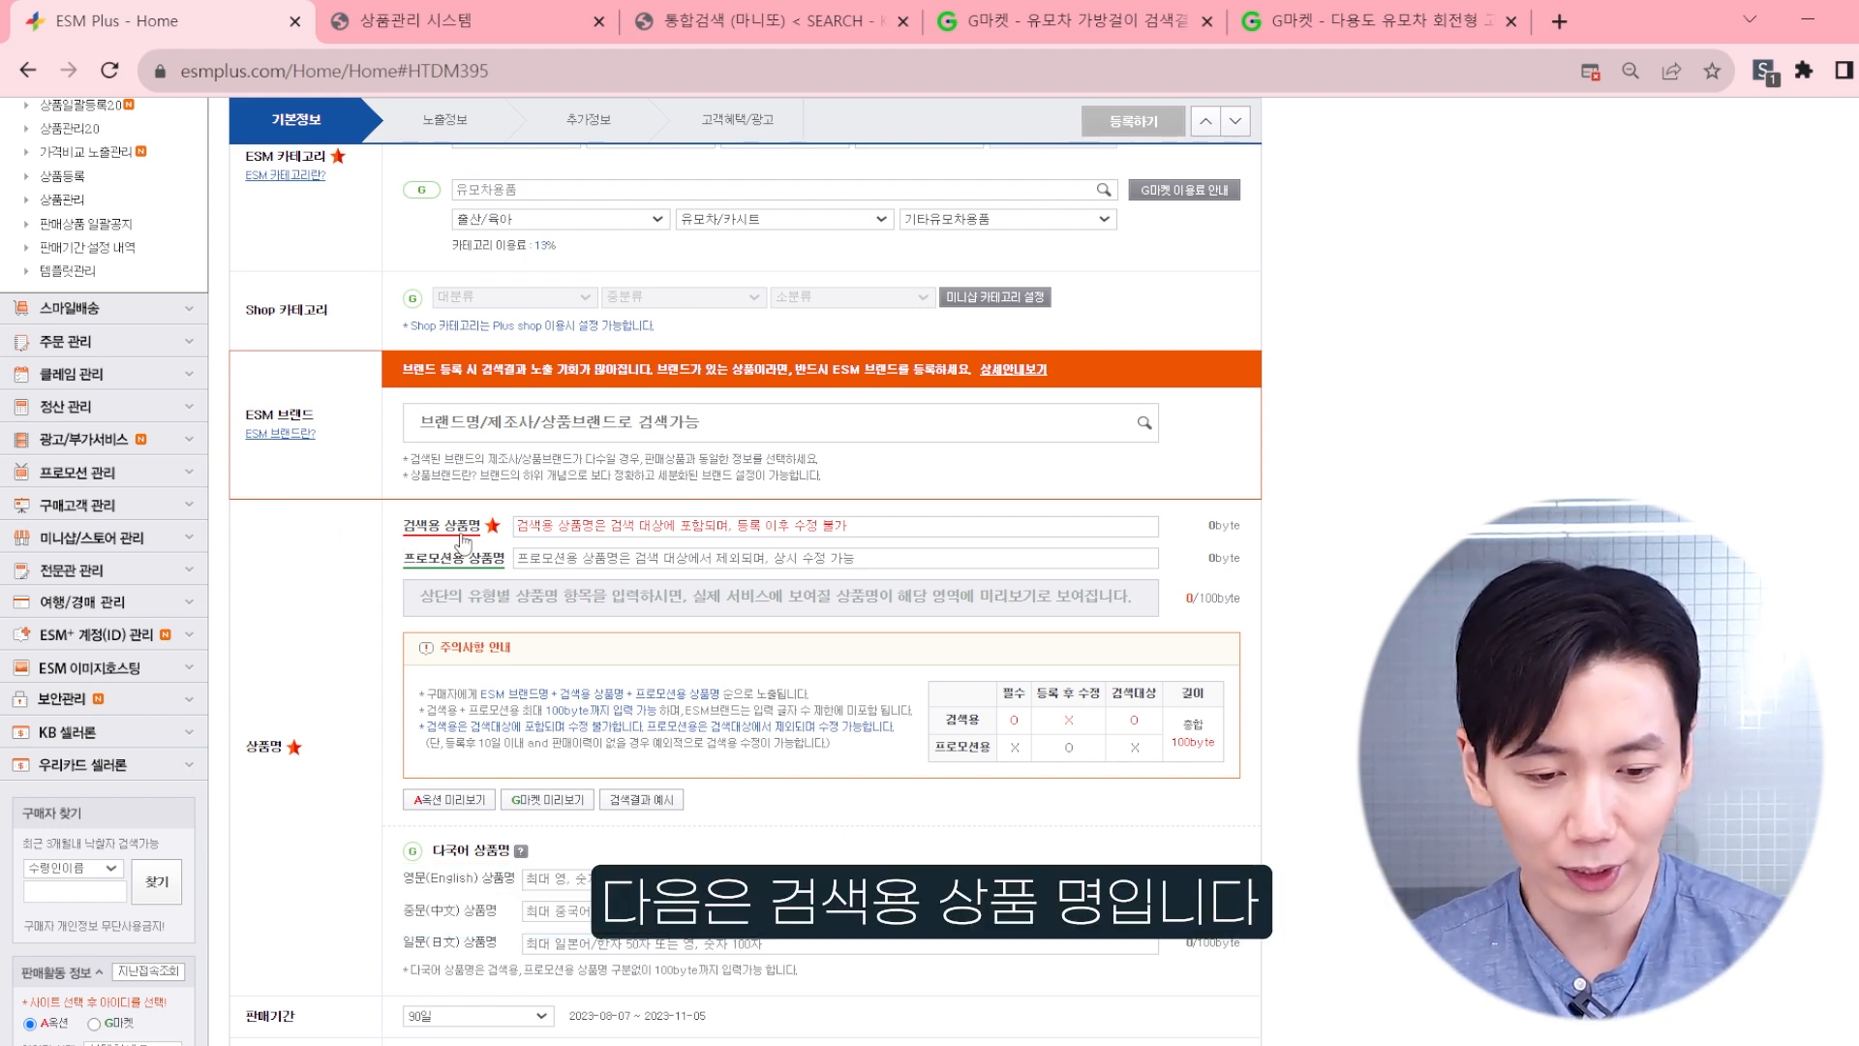
scroll(565, 524, down, 1)
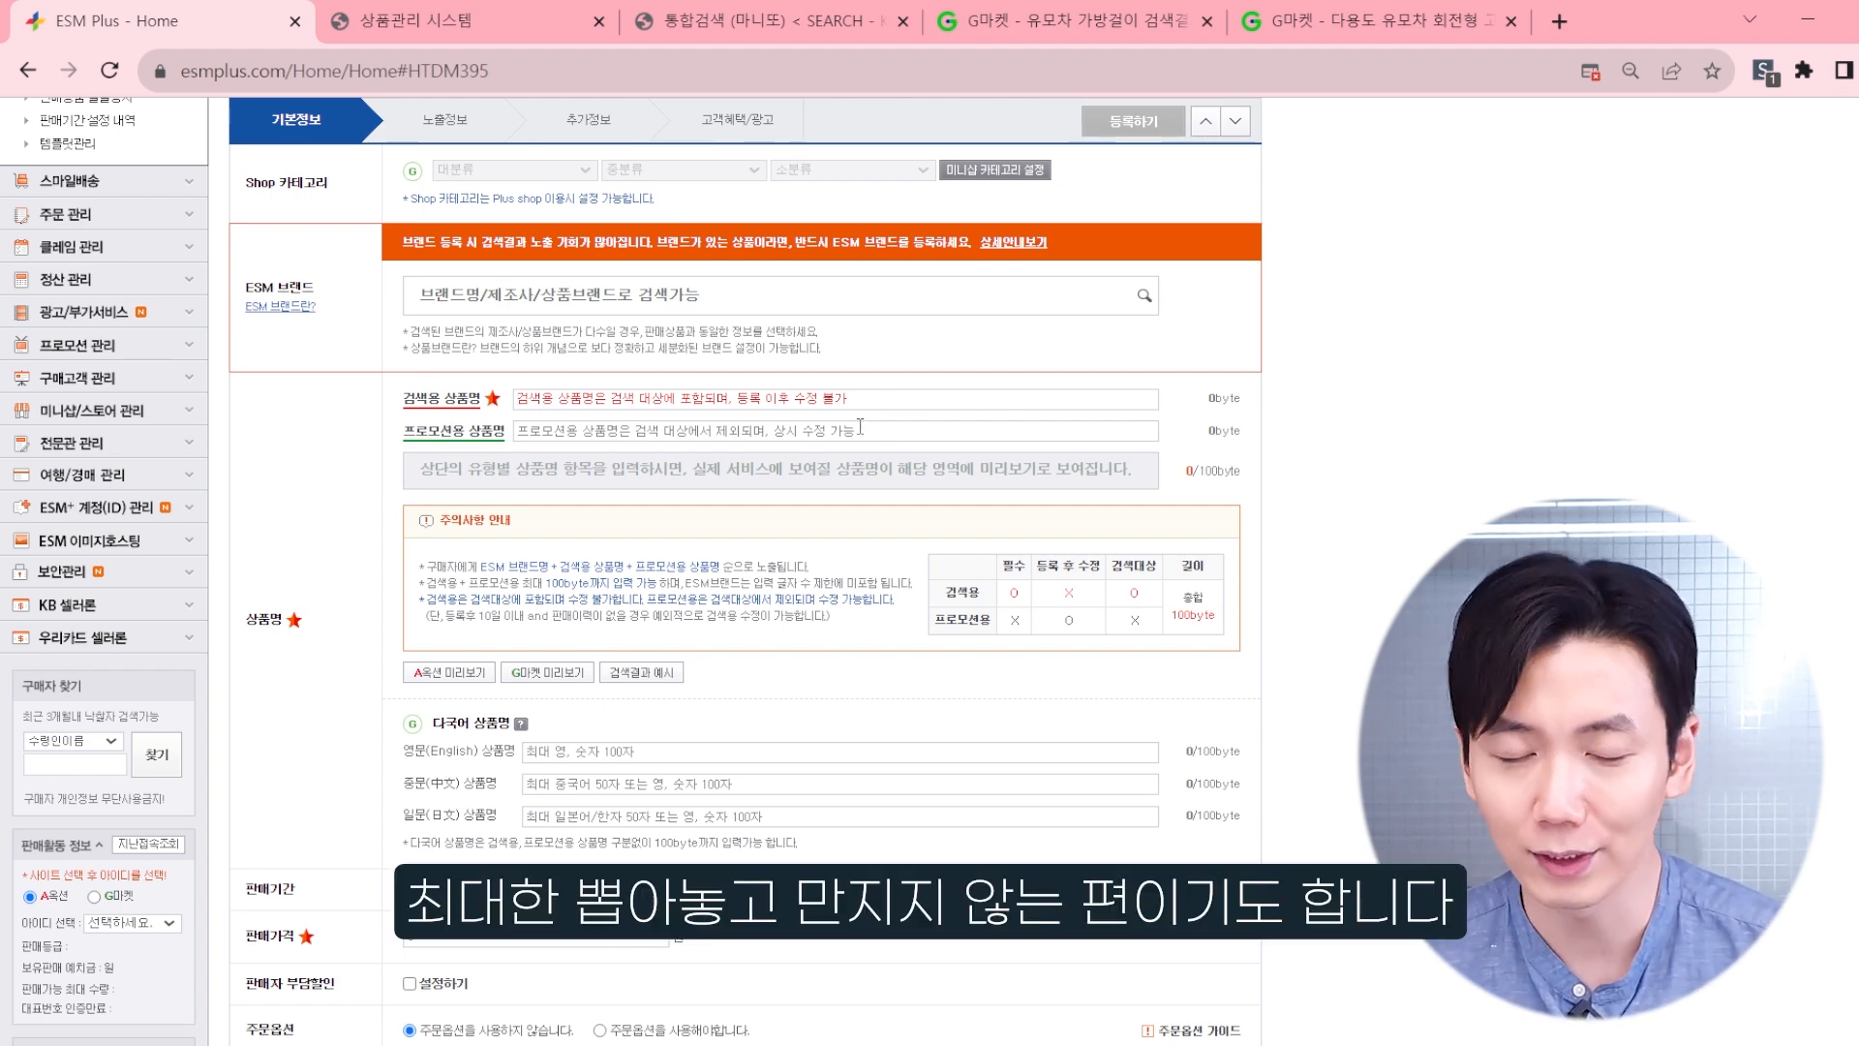
Step: Begin the search product name with 민군 유모차가방걸이, taking 유모차가방걸이 from the U-Key keyword list
scroll(860, 427, up, 1)
scroll(947, 418, down, 1)
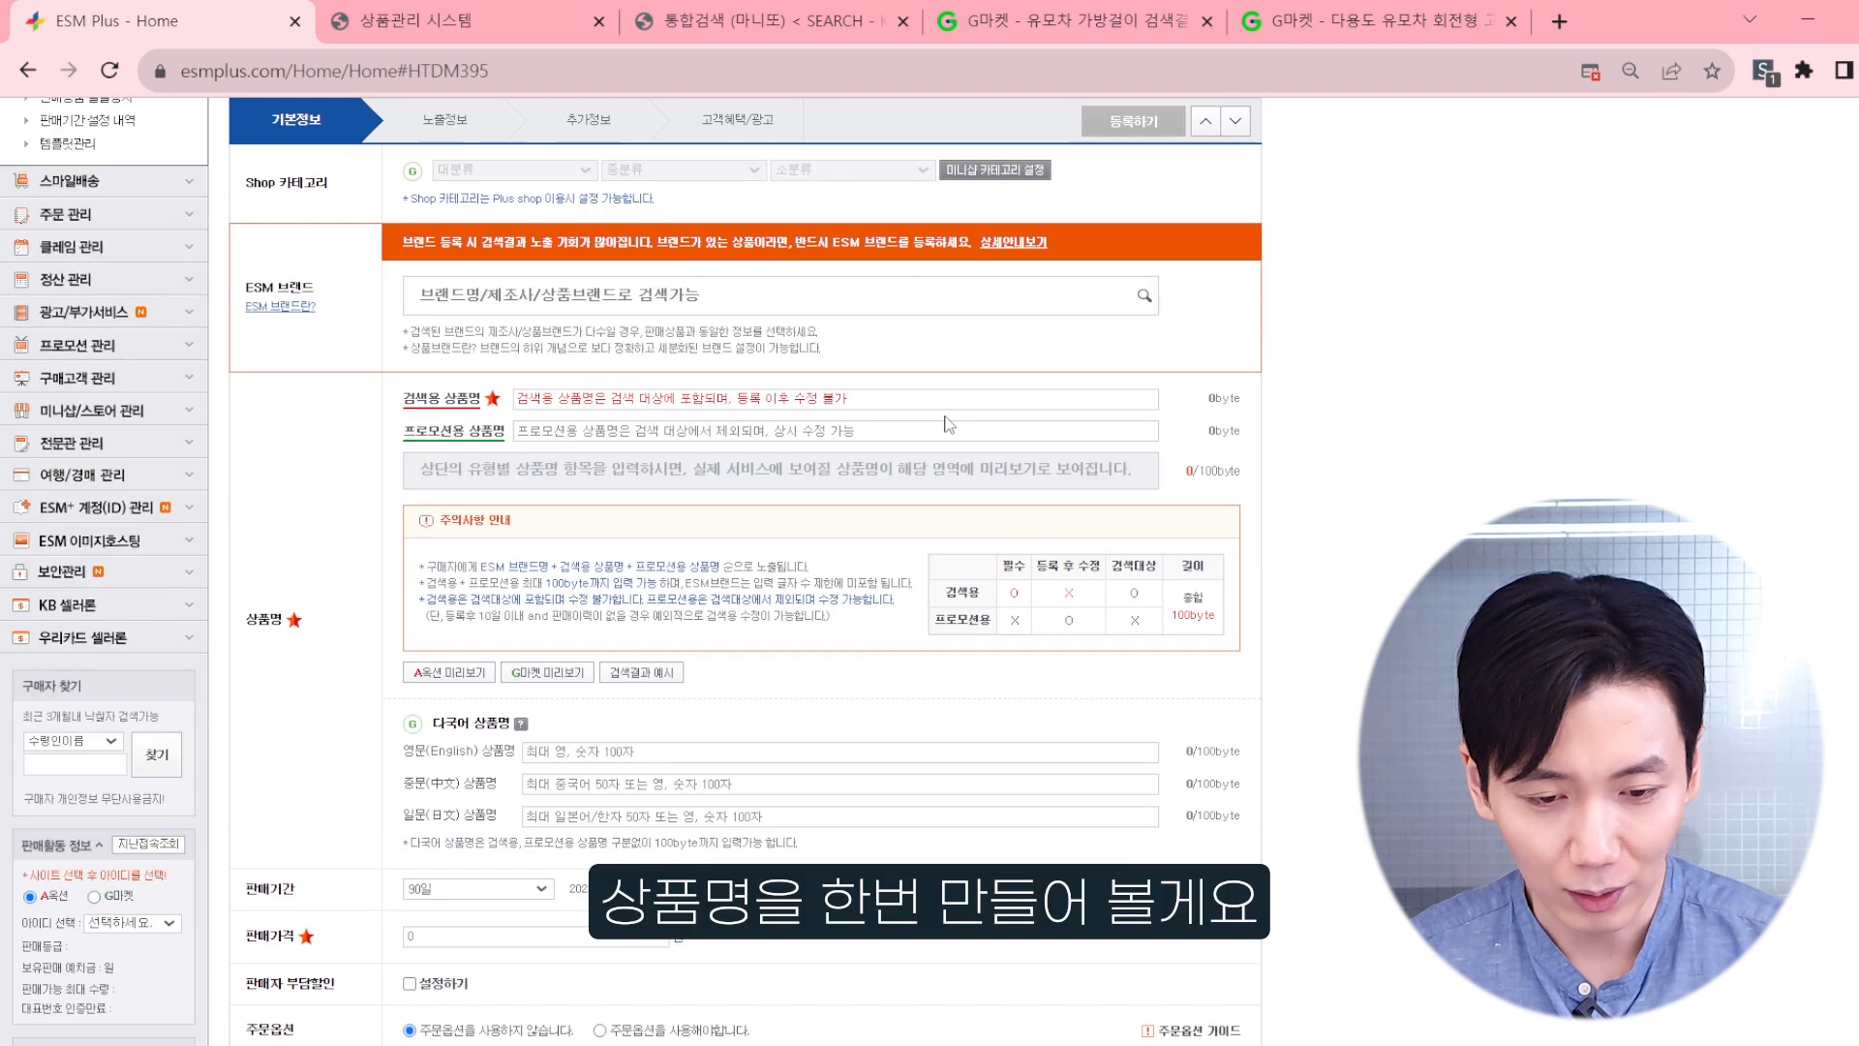
click(1302, 1045)
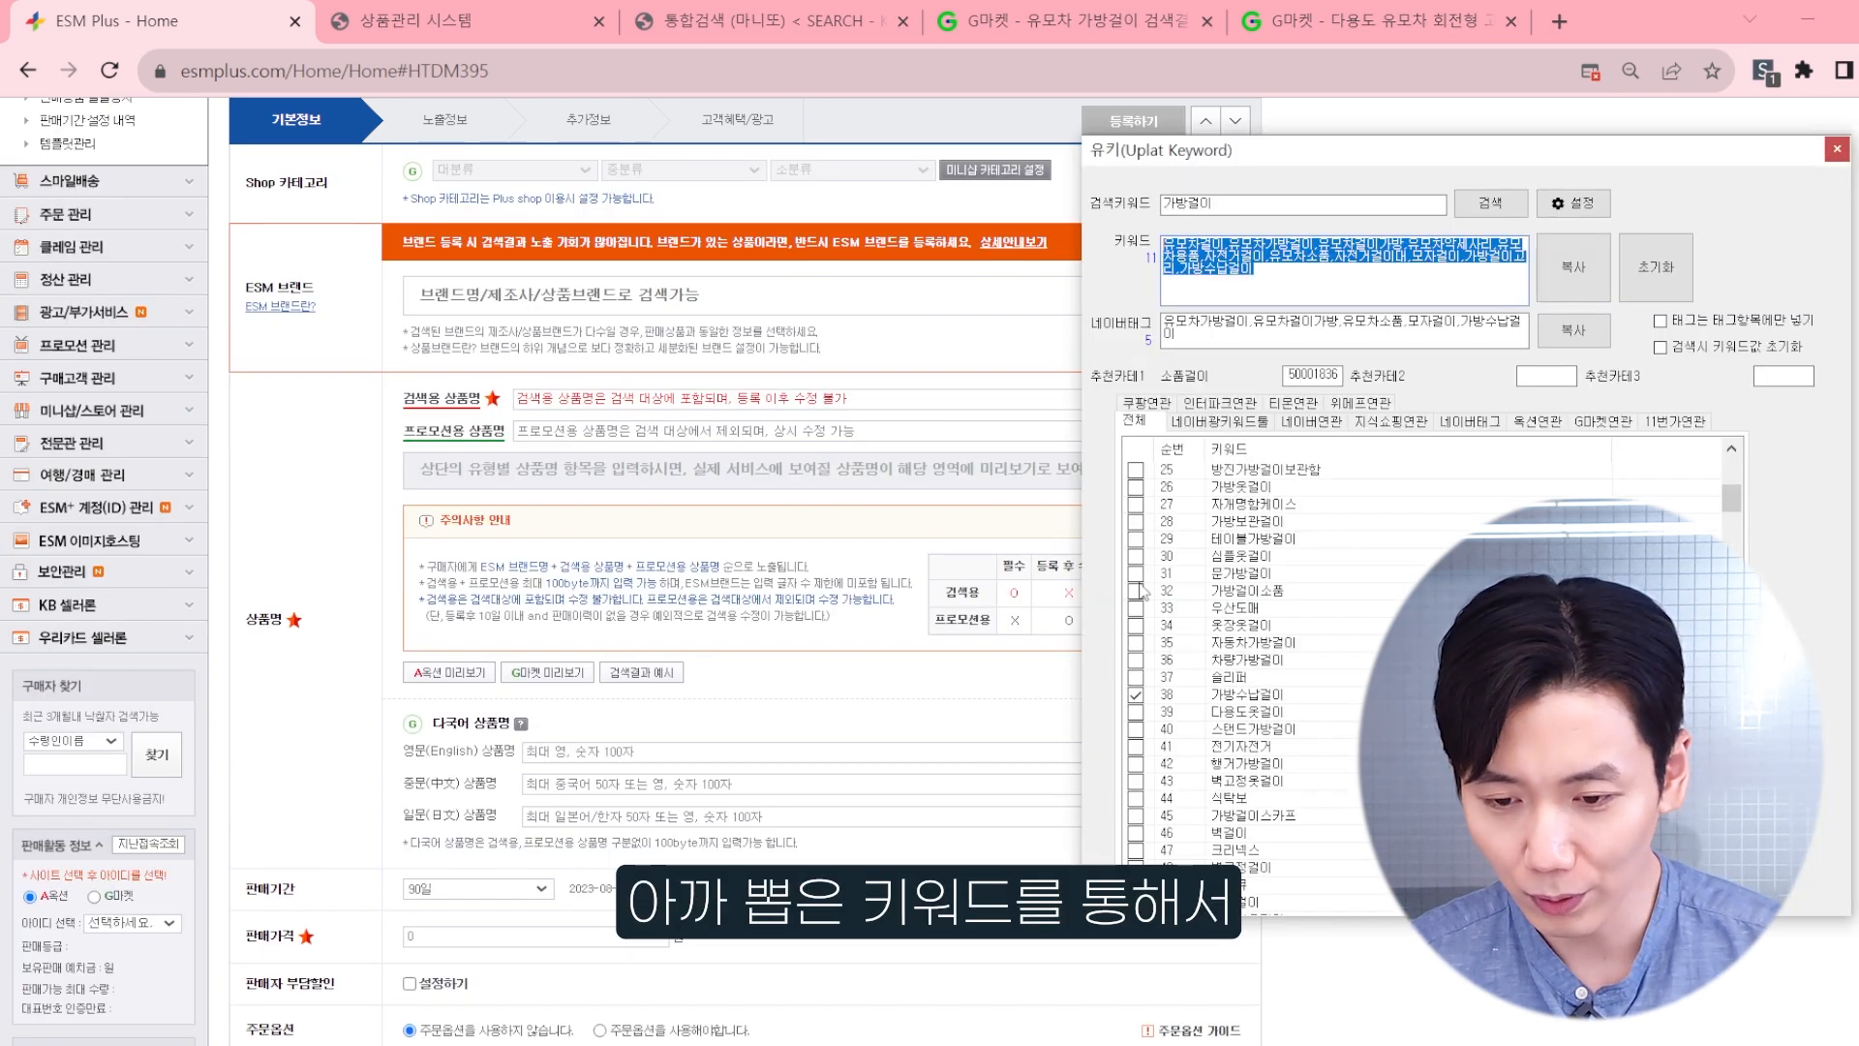
click(1275, 277)
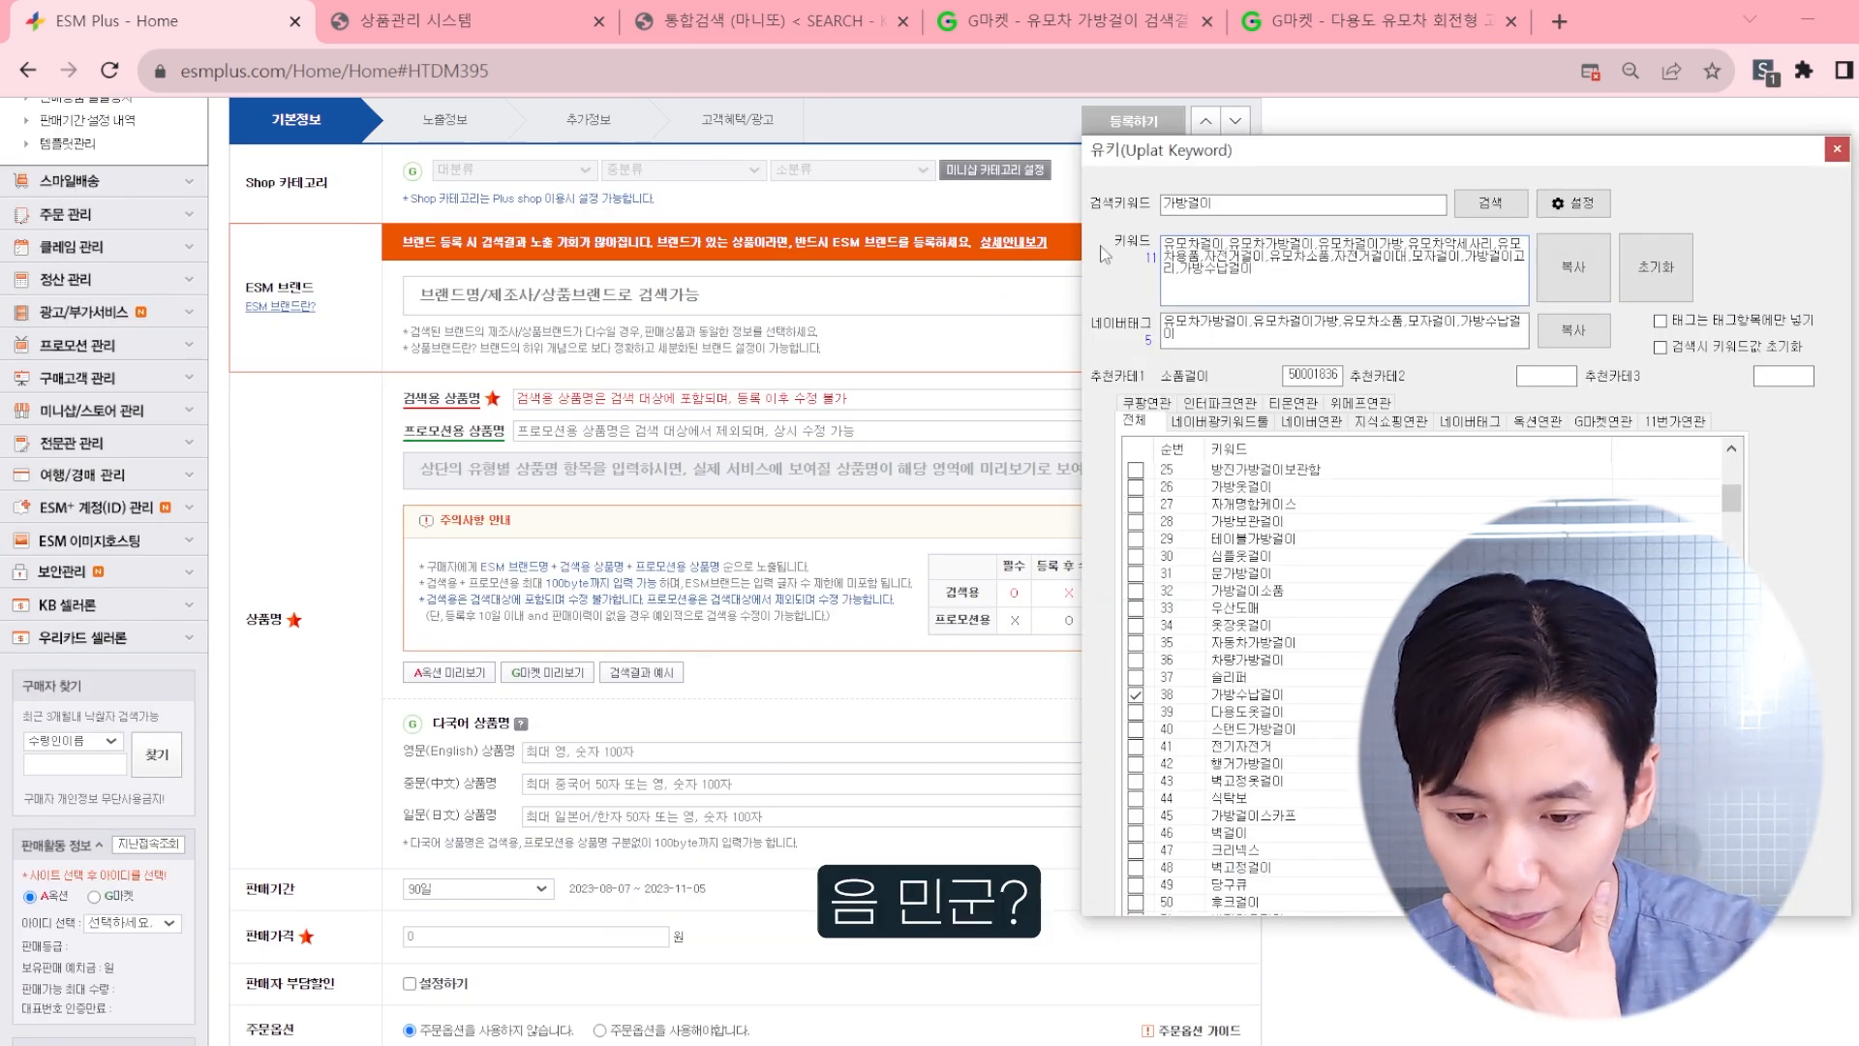
click(715, 395)
text(민군)
key(alt+Tab)
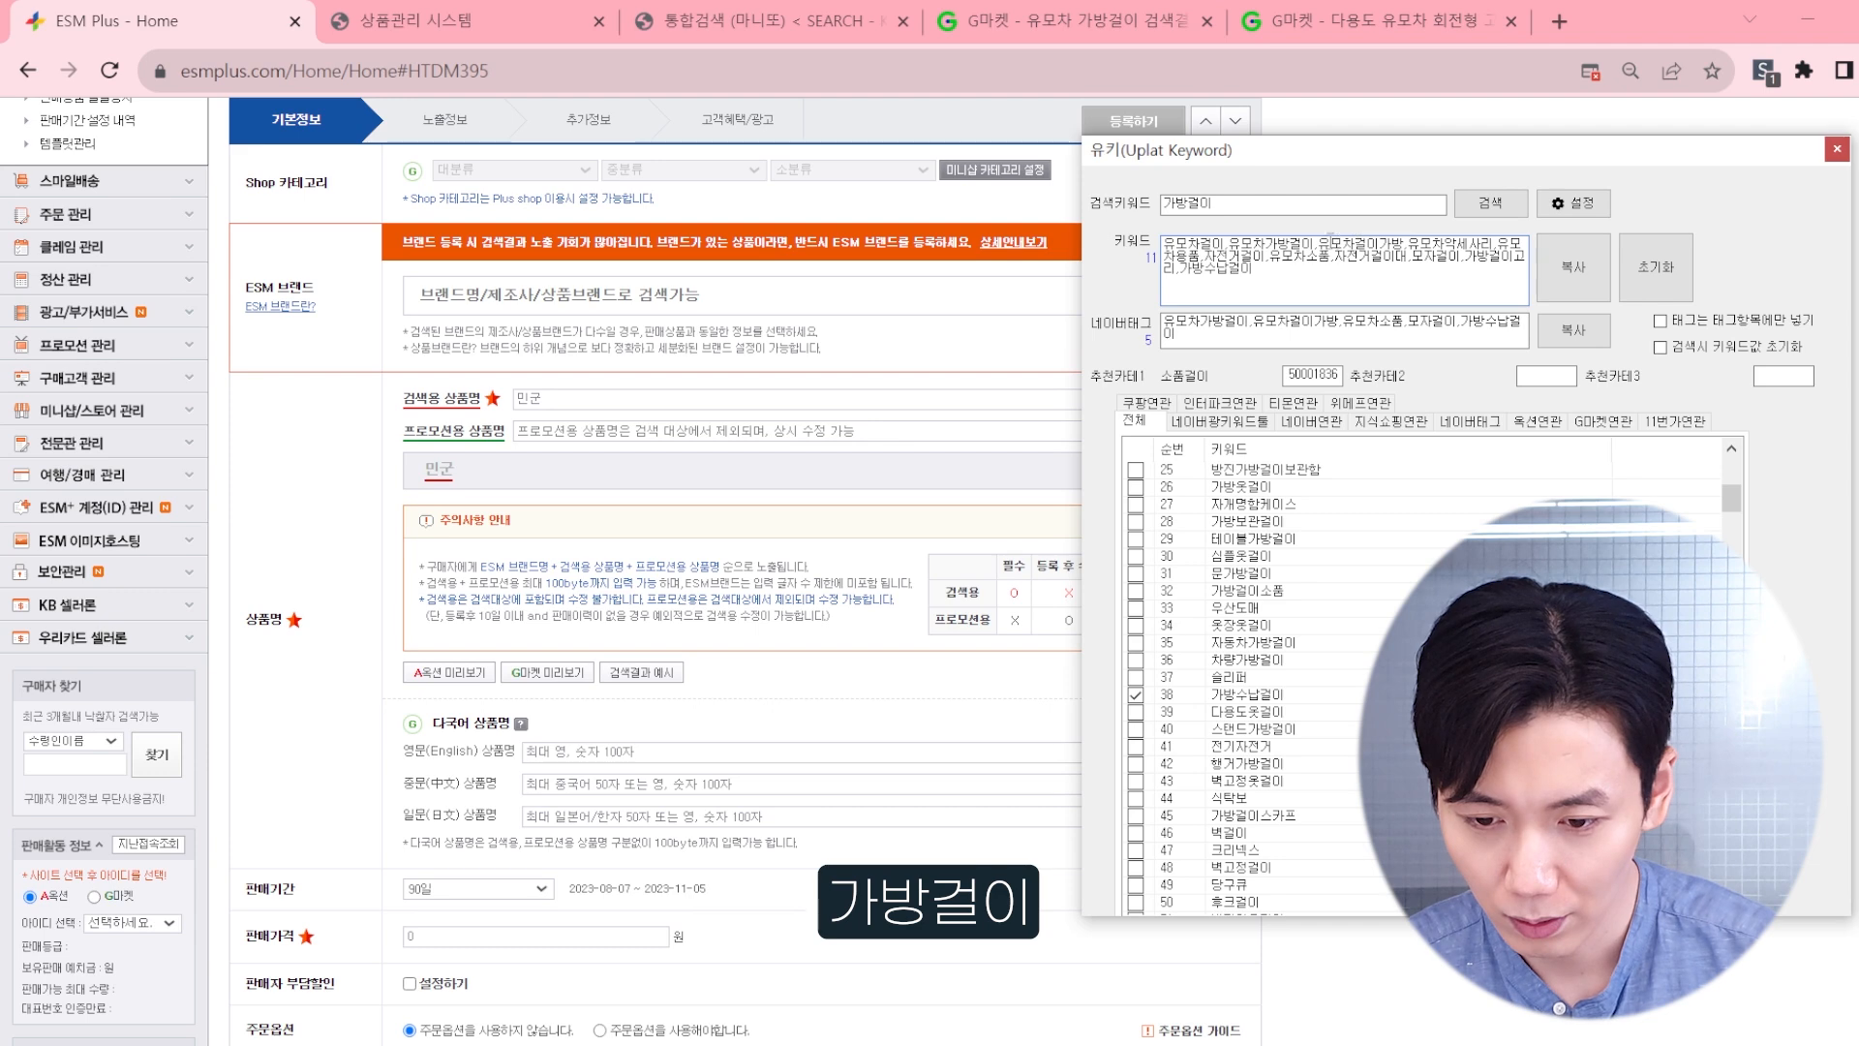
drag(1317, 247, 1228, 244)
key(ctrl+c)
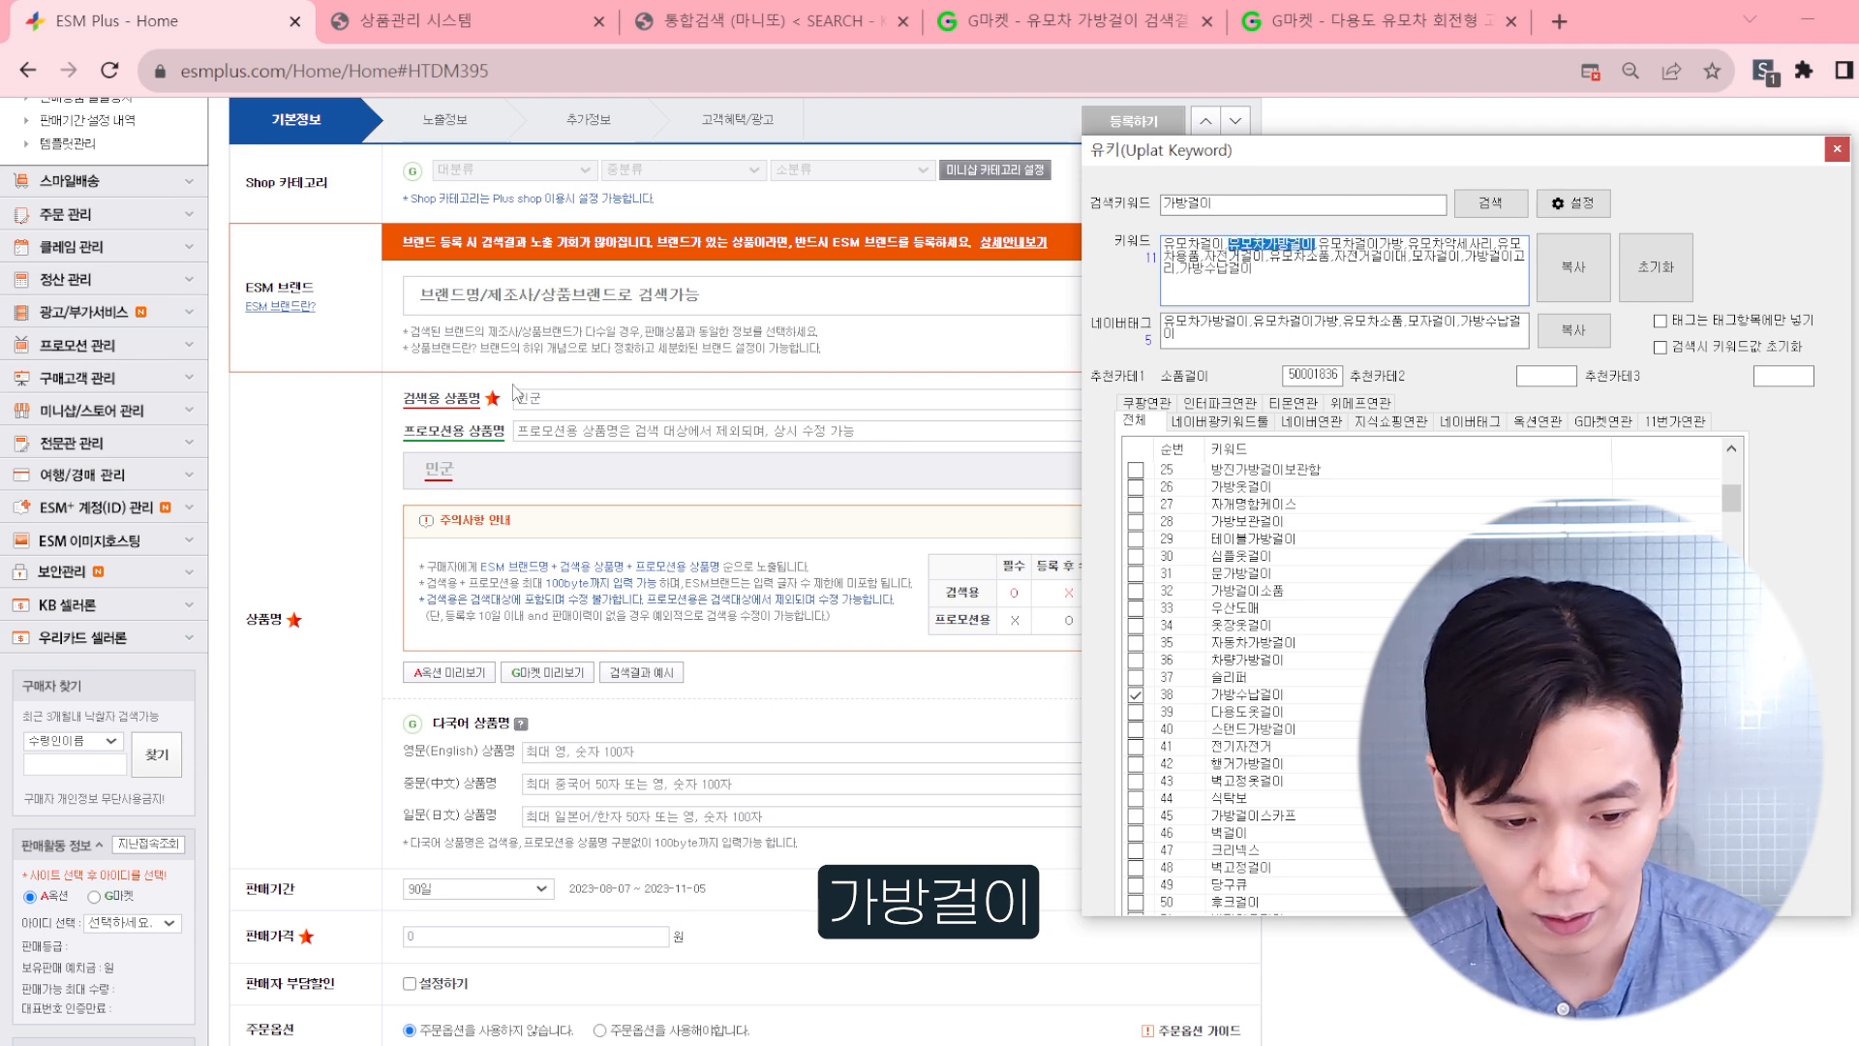
click(576, 394)
key(ctrl+v)
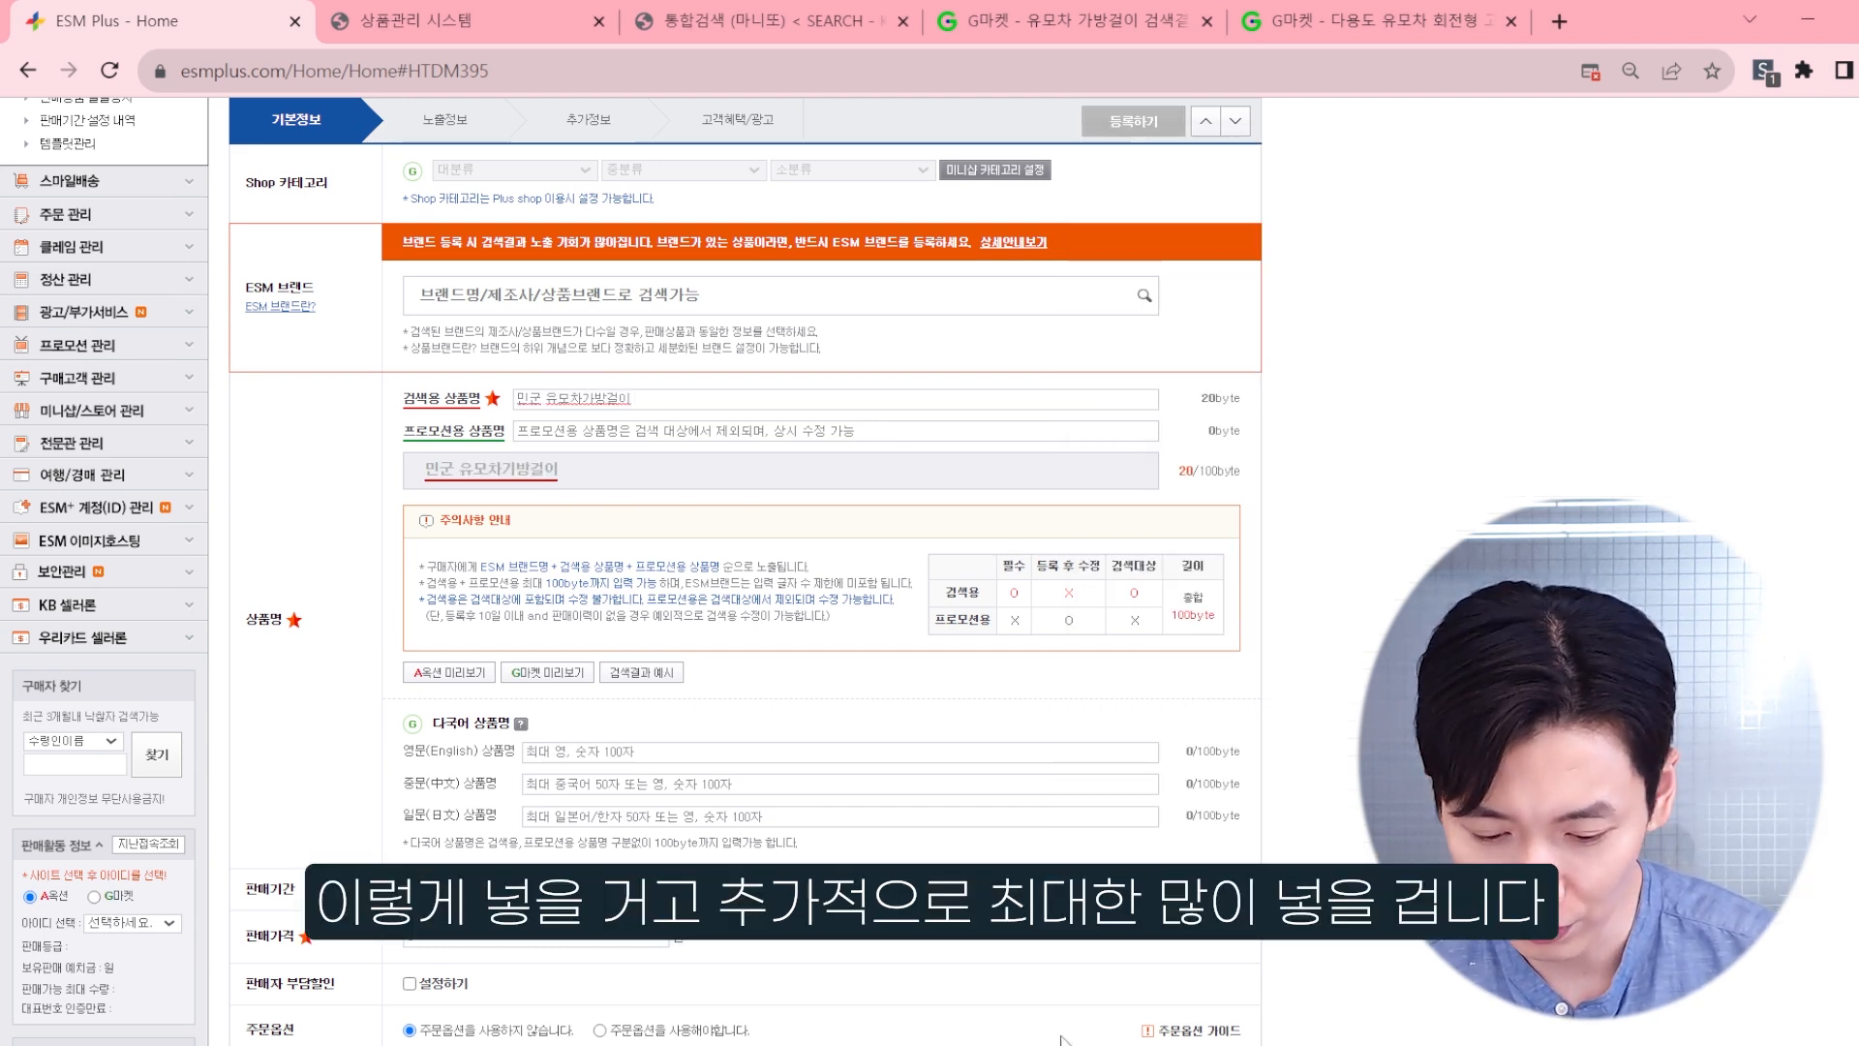
Step: Append the U-Key keywords 자전거걸이, 유모차소품 and 가방수납걸이 to the search product name
key(alt+Tab)
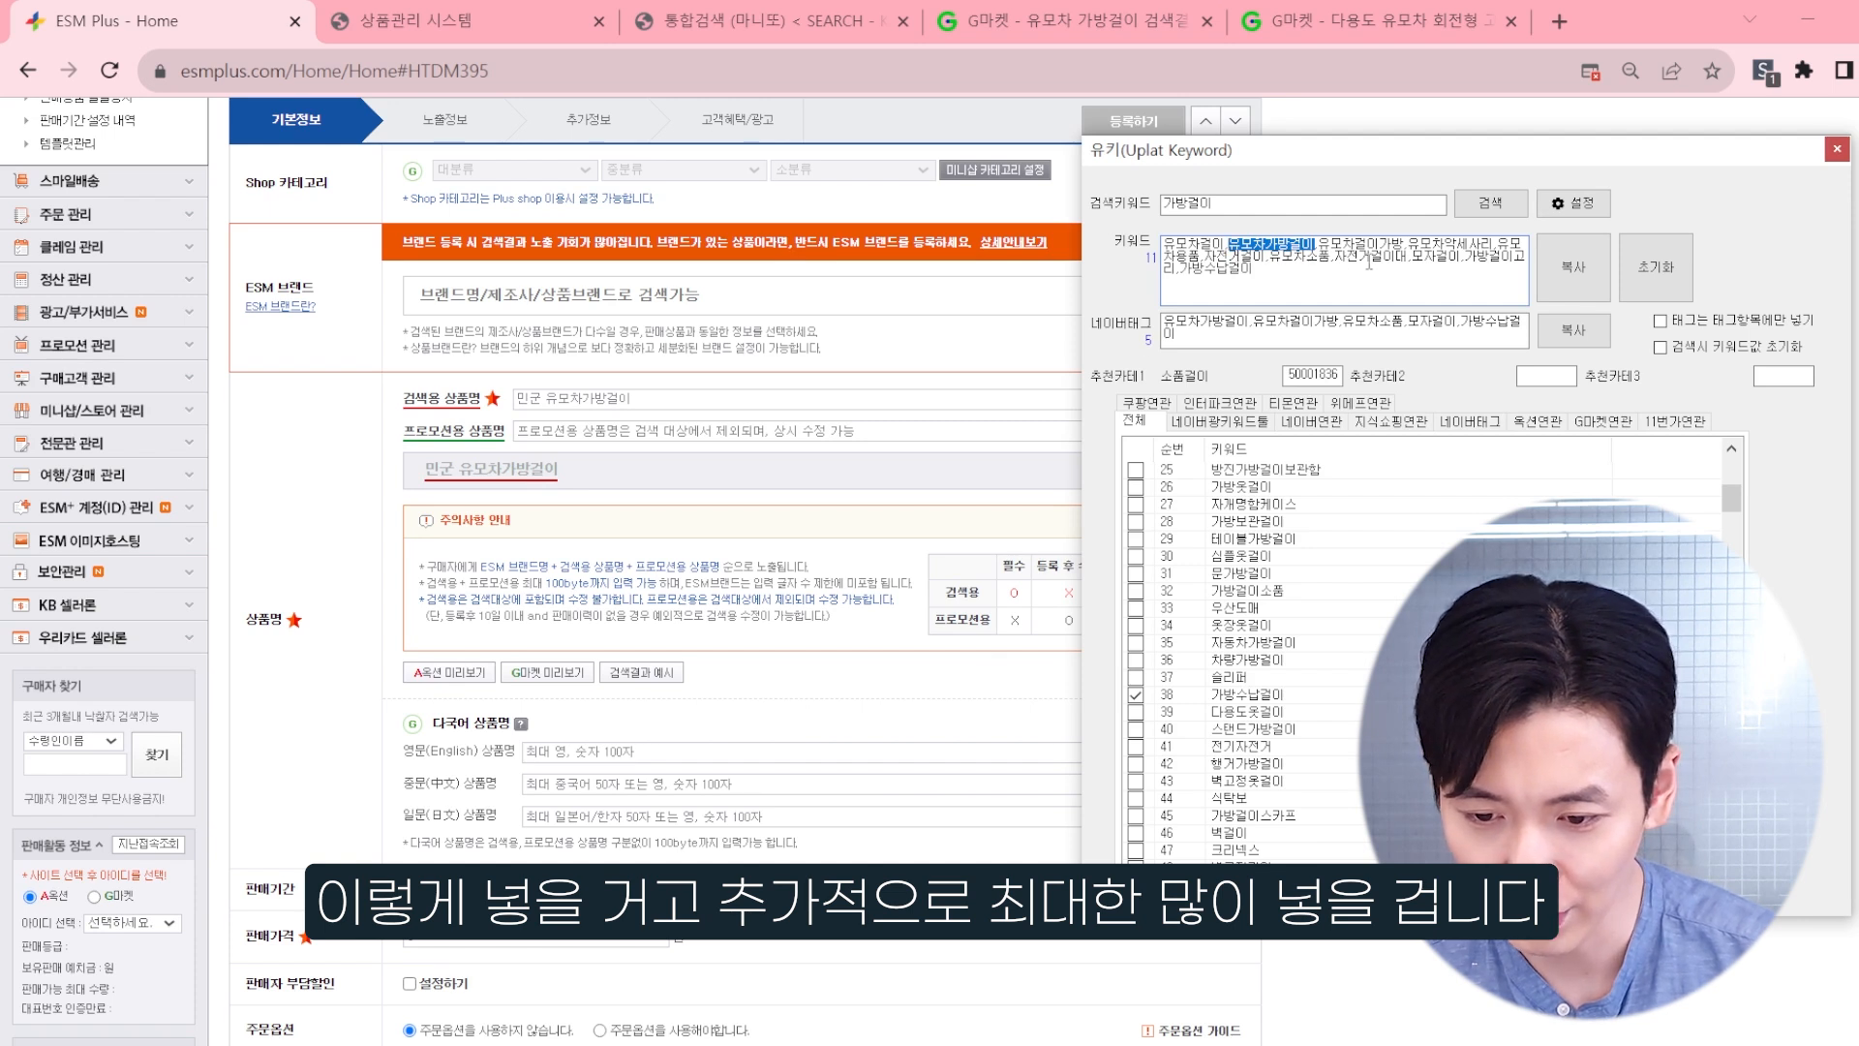
double_click(1370, 258)
click(1375, 257)
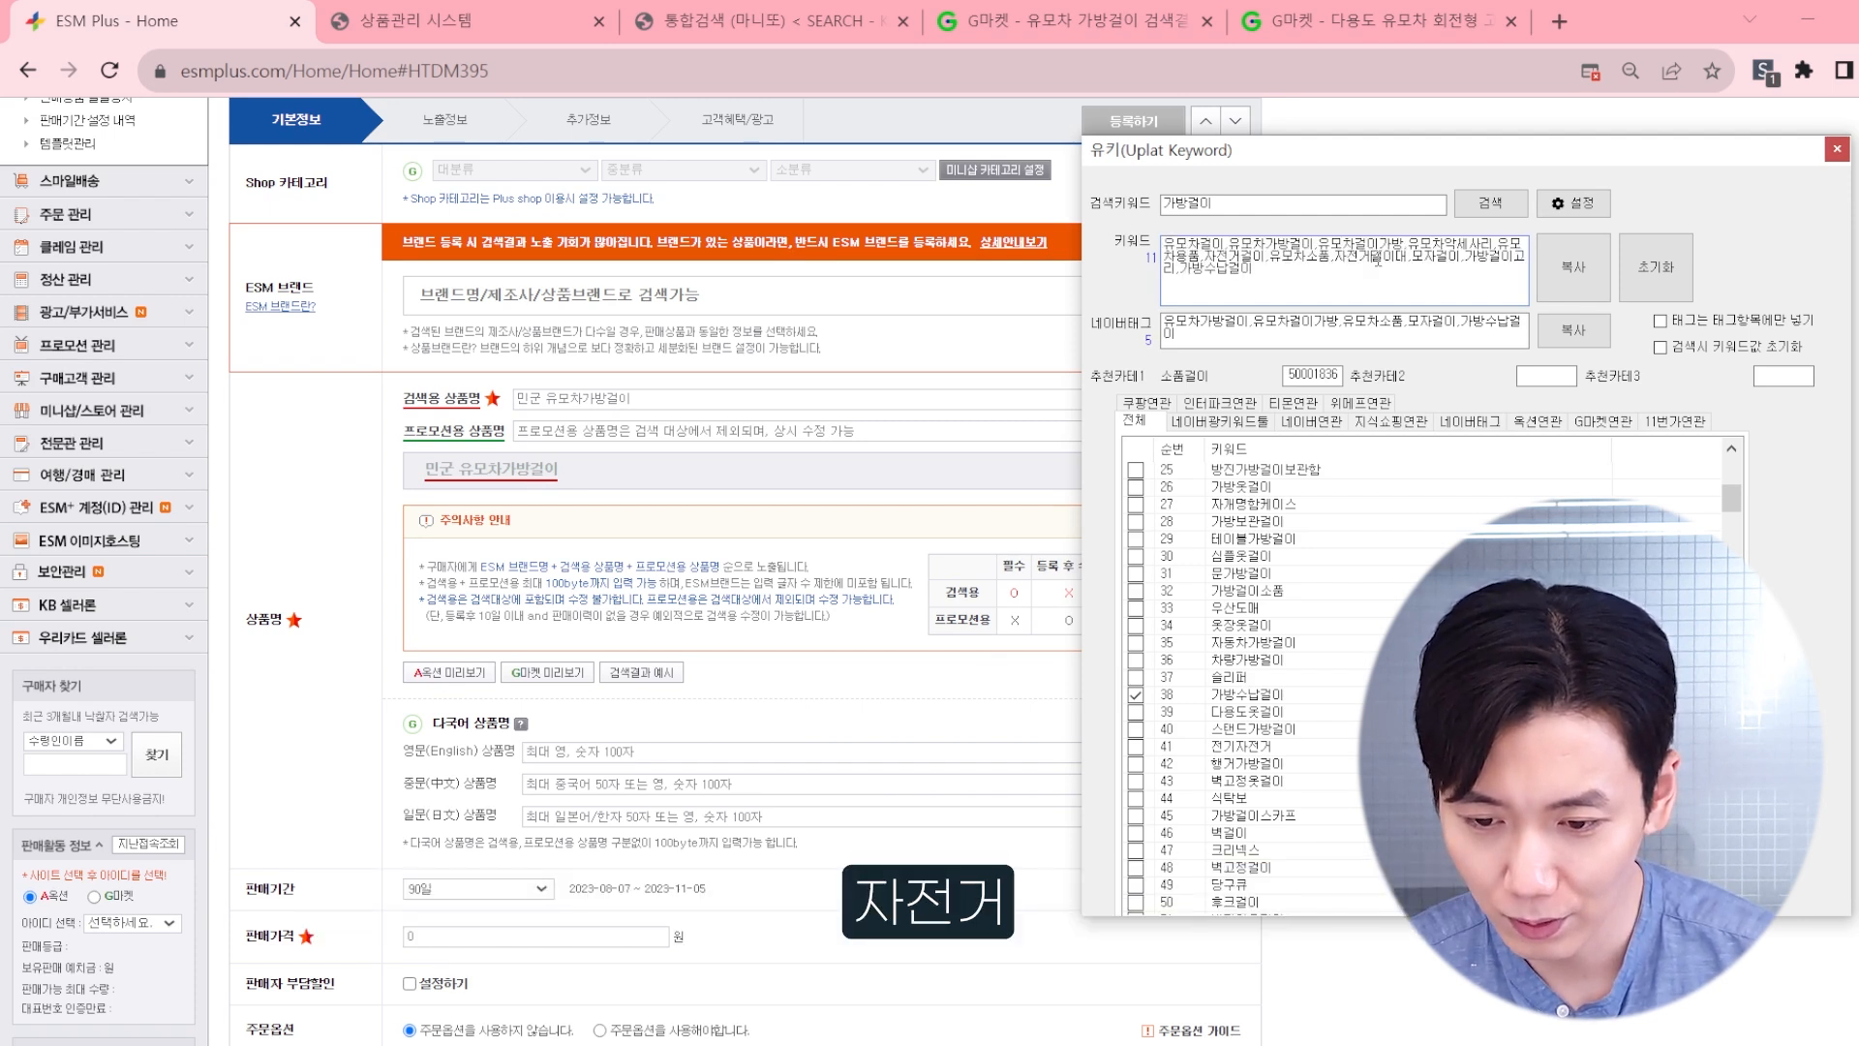
double_click(1234, 257)
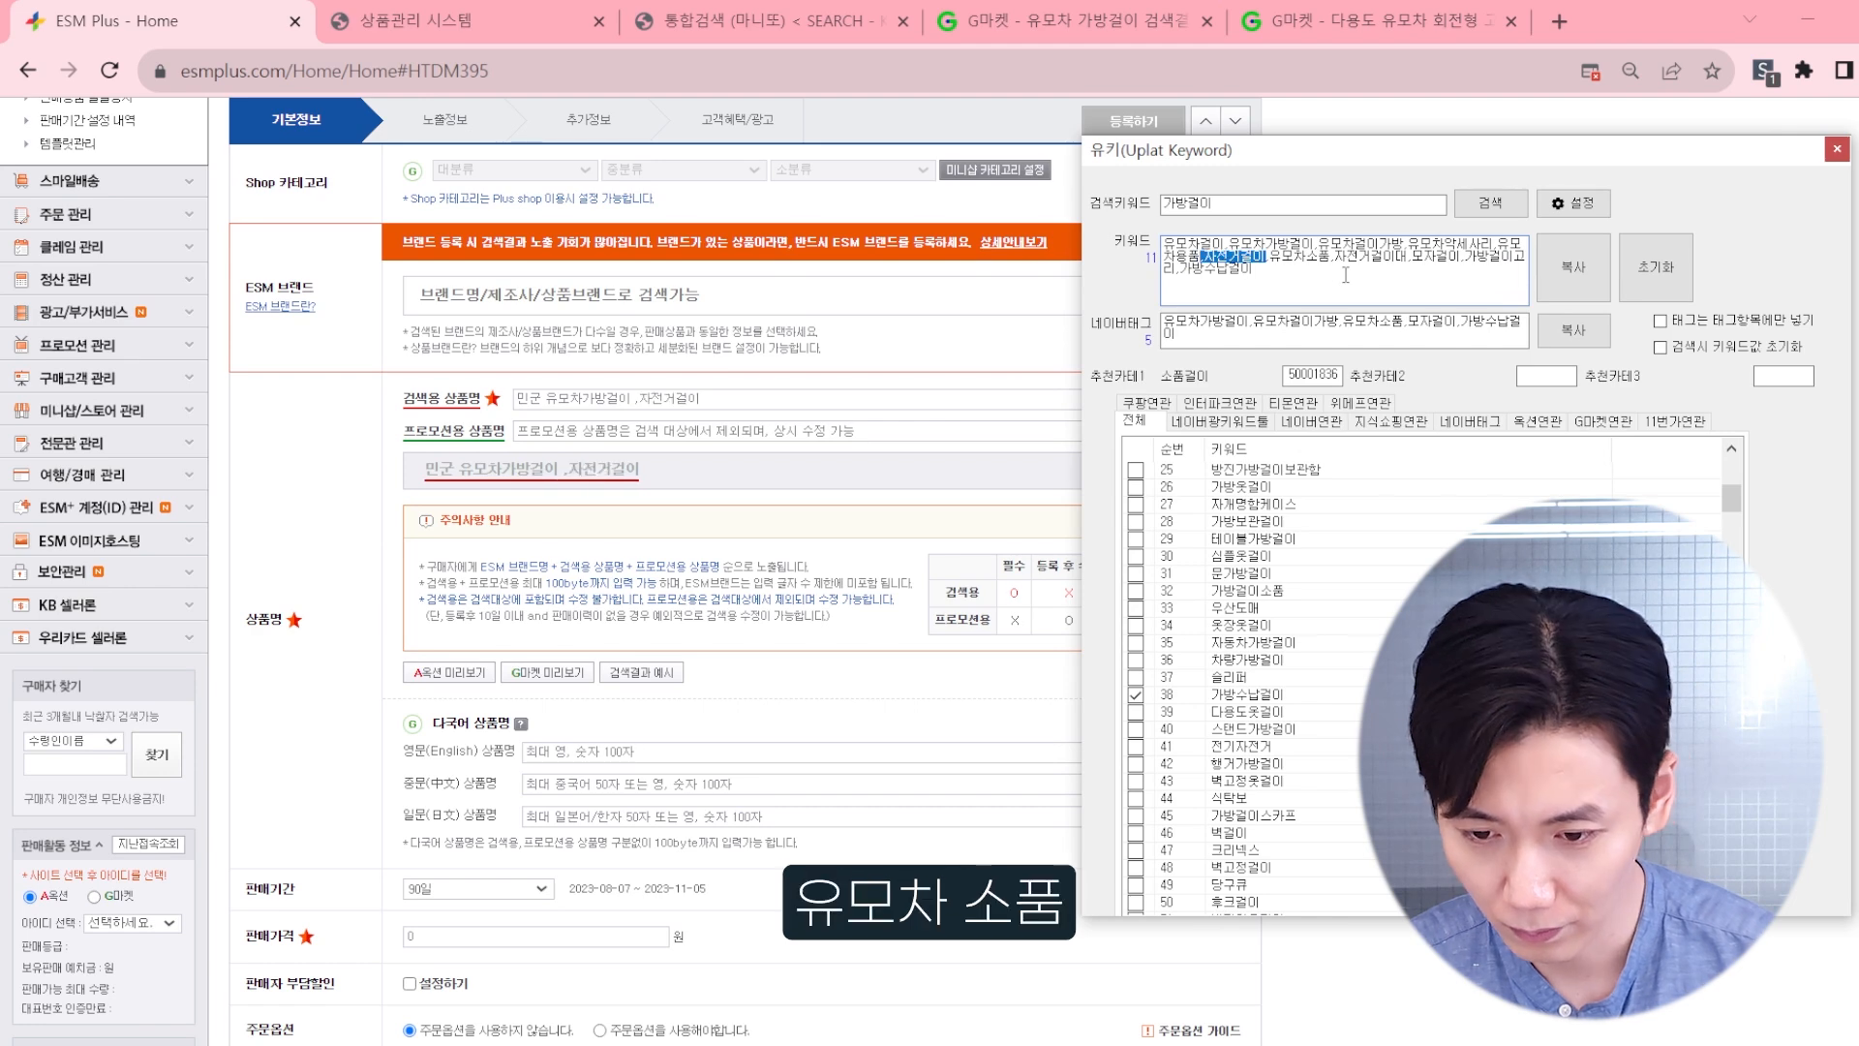
drag(1333, 257, 1304, 257)
drag(1295, 257, 1180, 272)
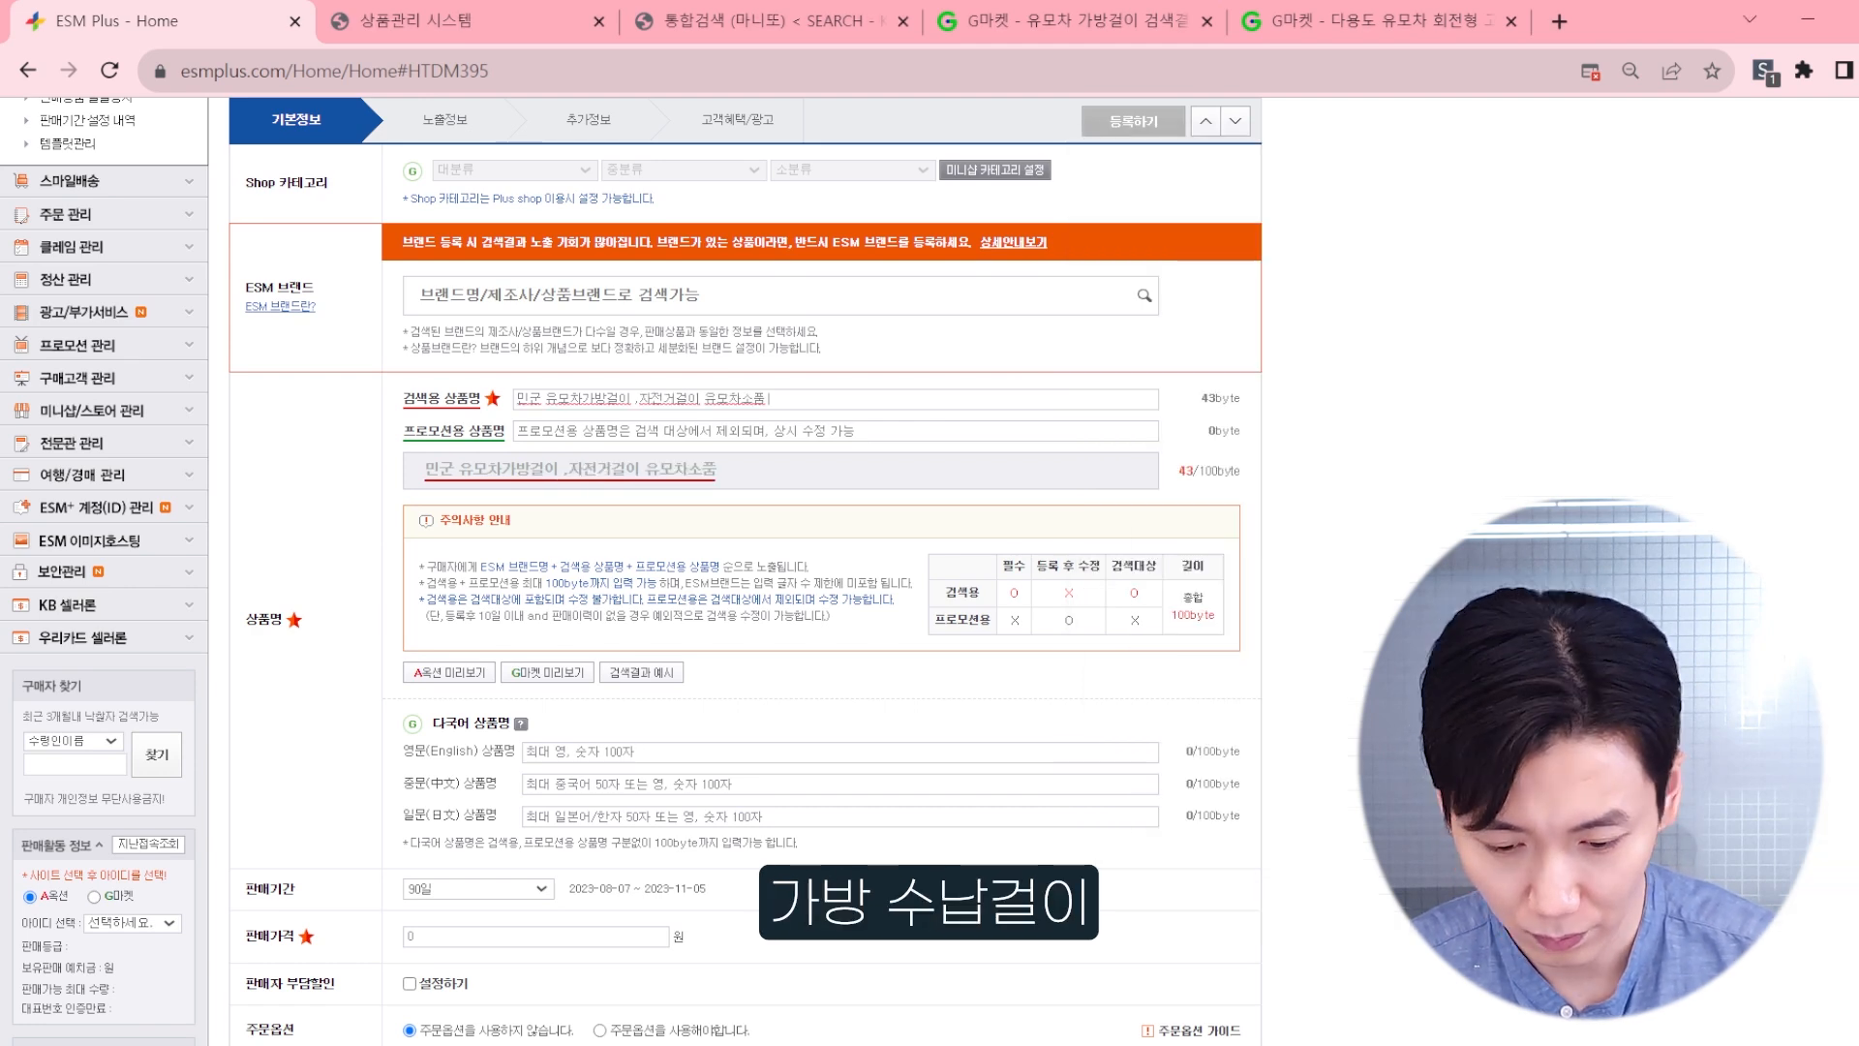
key(alt+Tab)
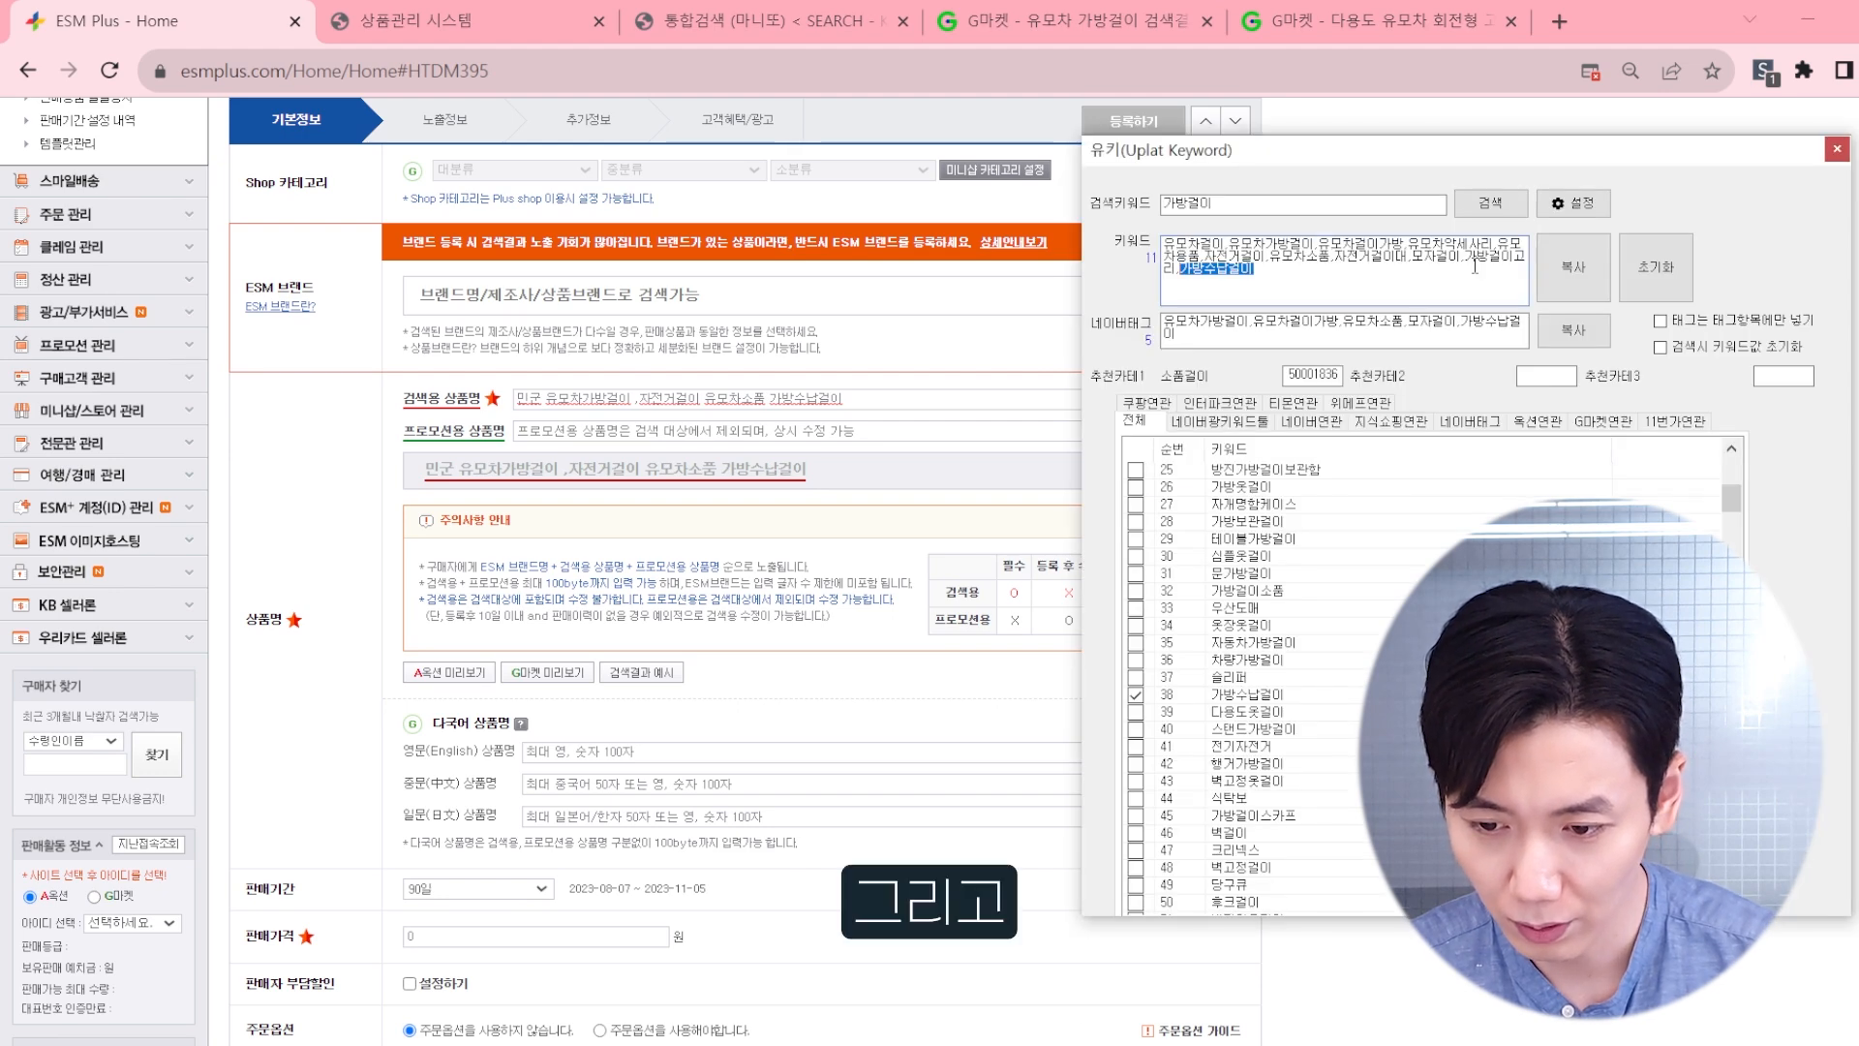
Step: Complete the search product name with the keywords 가방걸이고리, 유모차걸이 and 모자걸이
drag(1463, 256, 1179, 278)
key(ctrl+c)
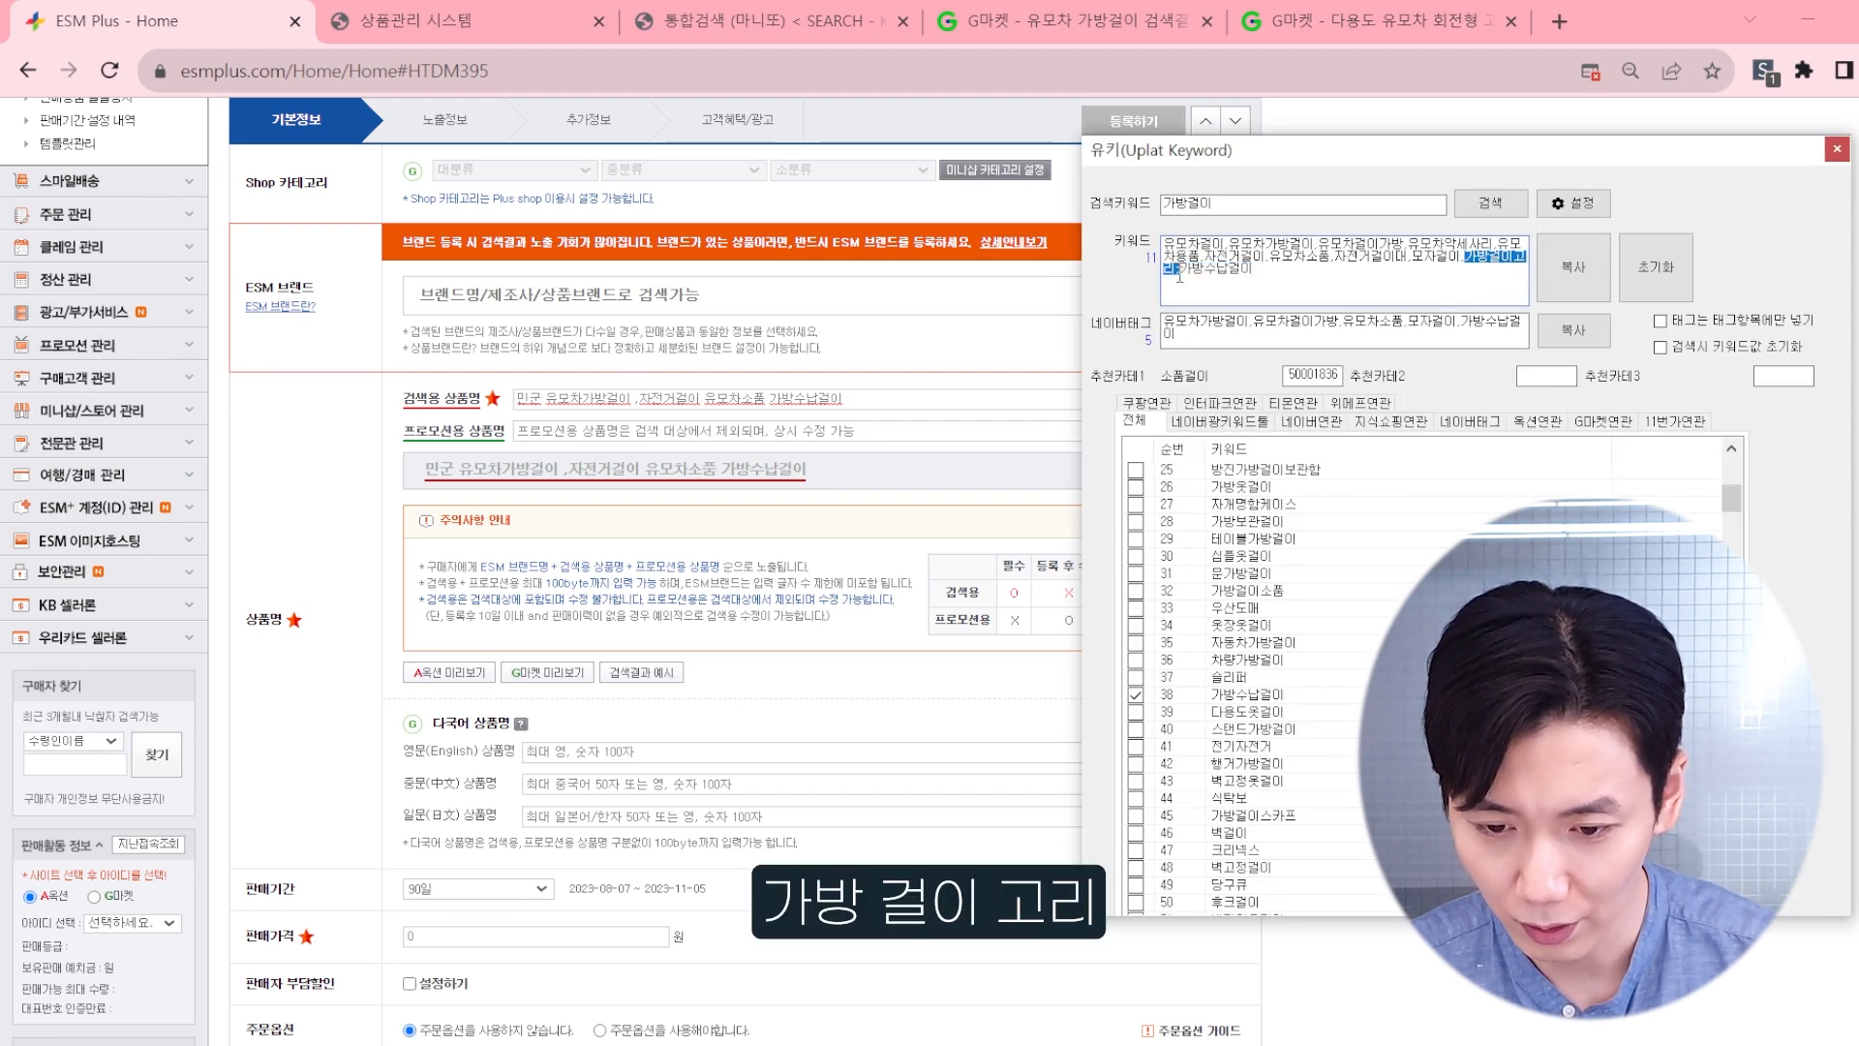
click(998, 399)
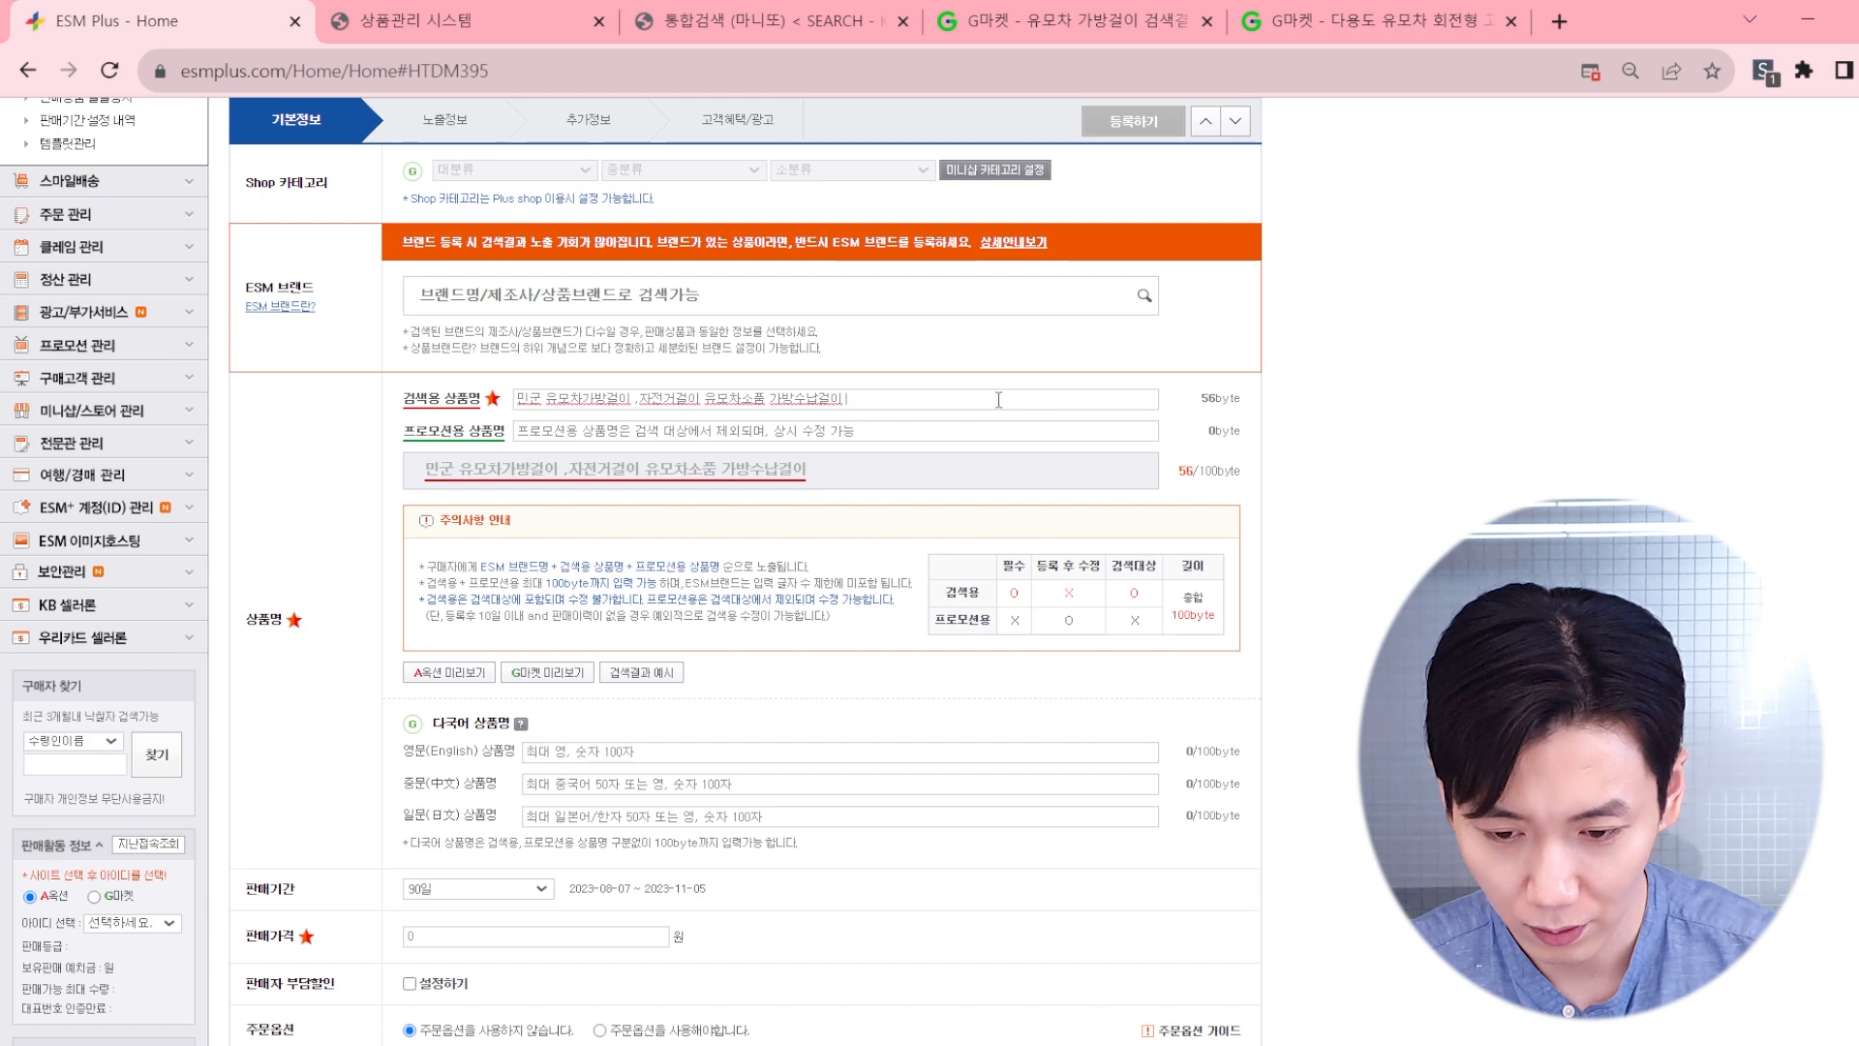
key(ctrl+v)
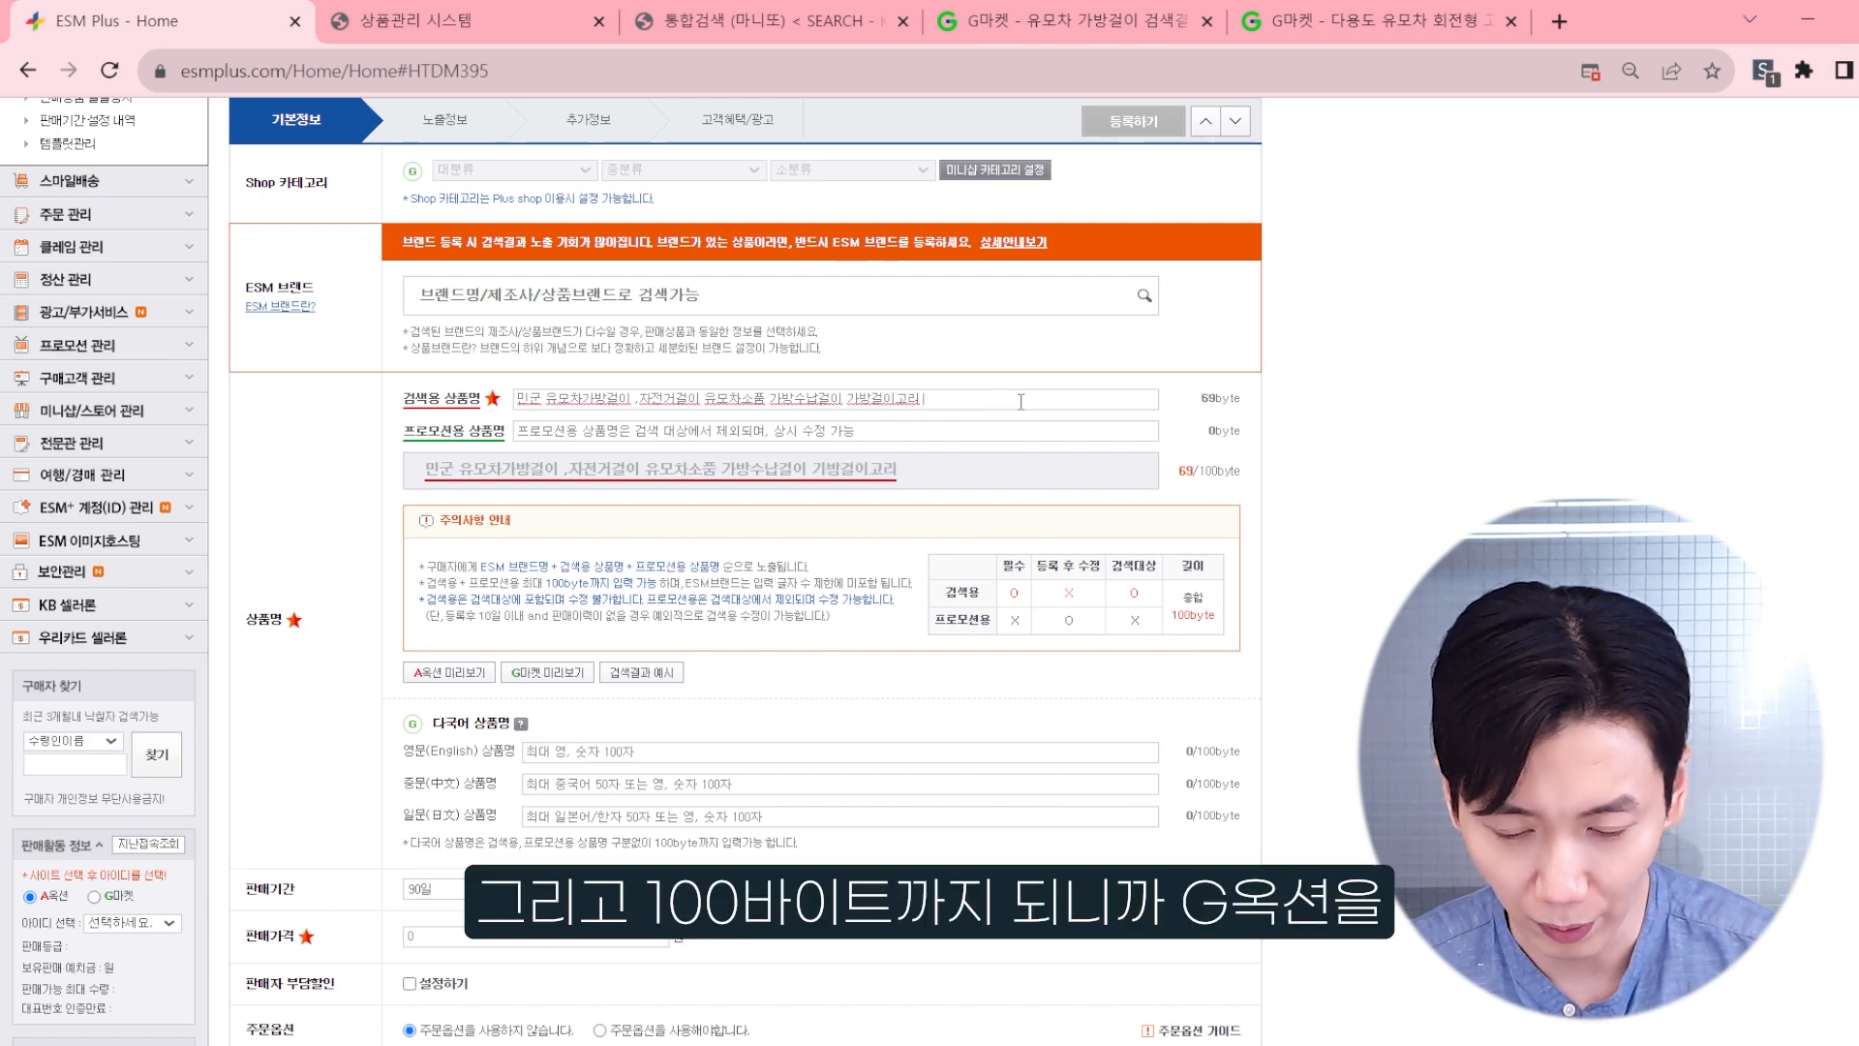
click(1111, 1044)
click(1302, 262)
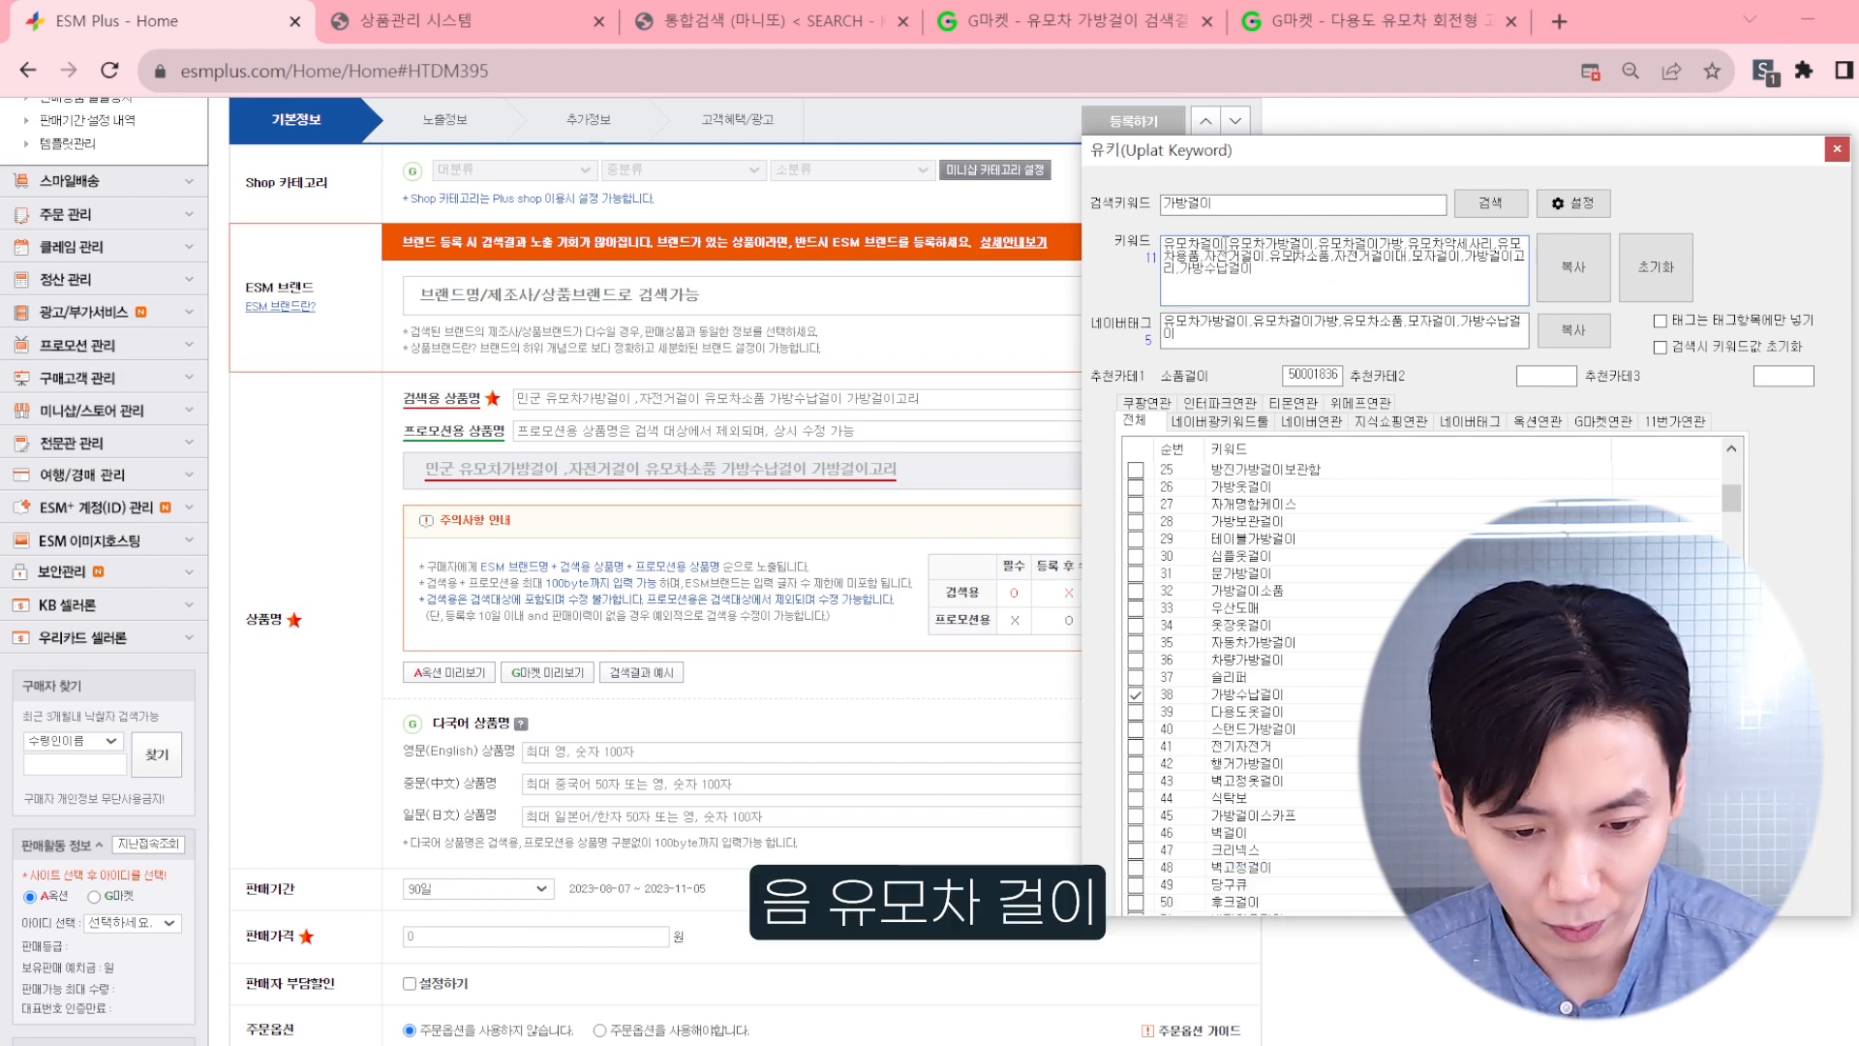
drag(1225, 244, 1134, 236)
key(ctrl+c)
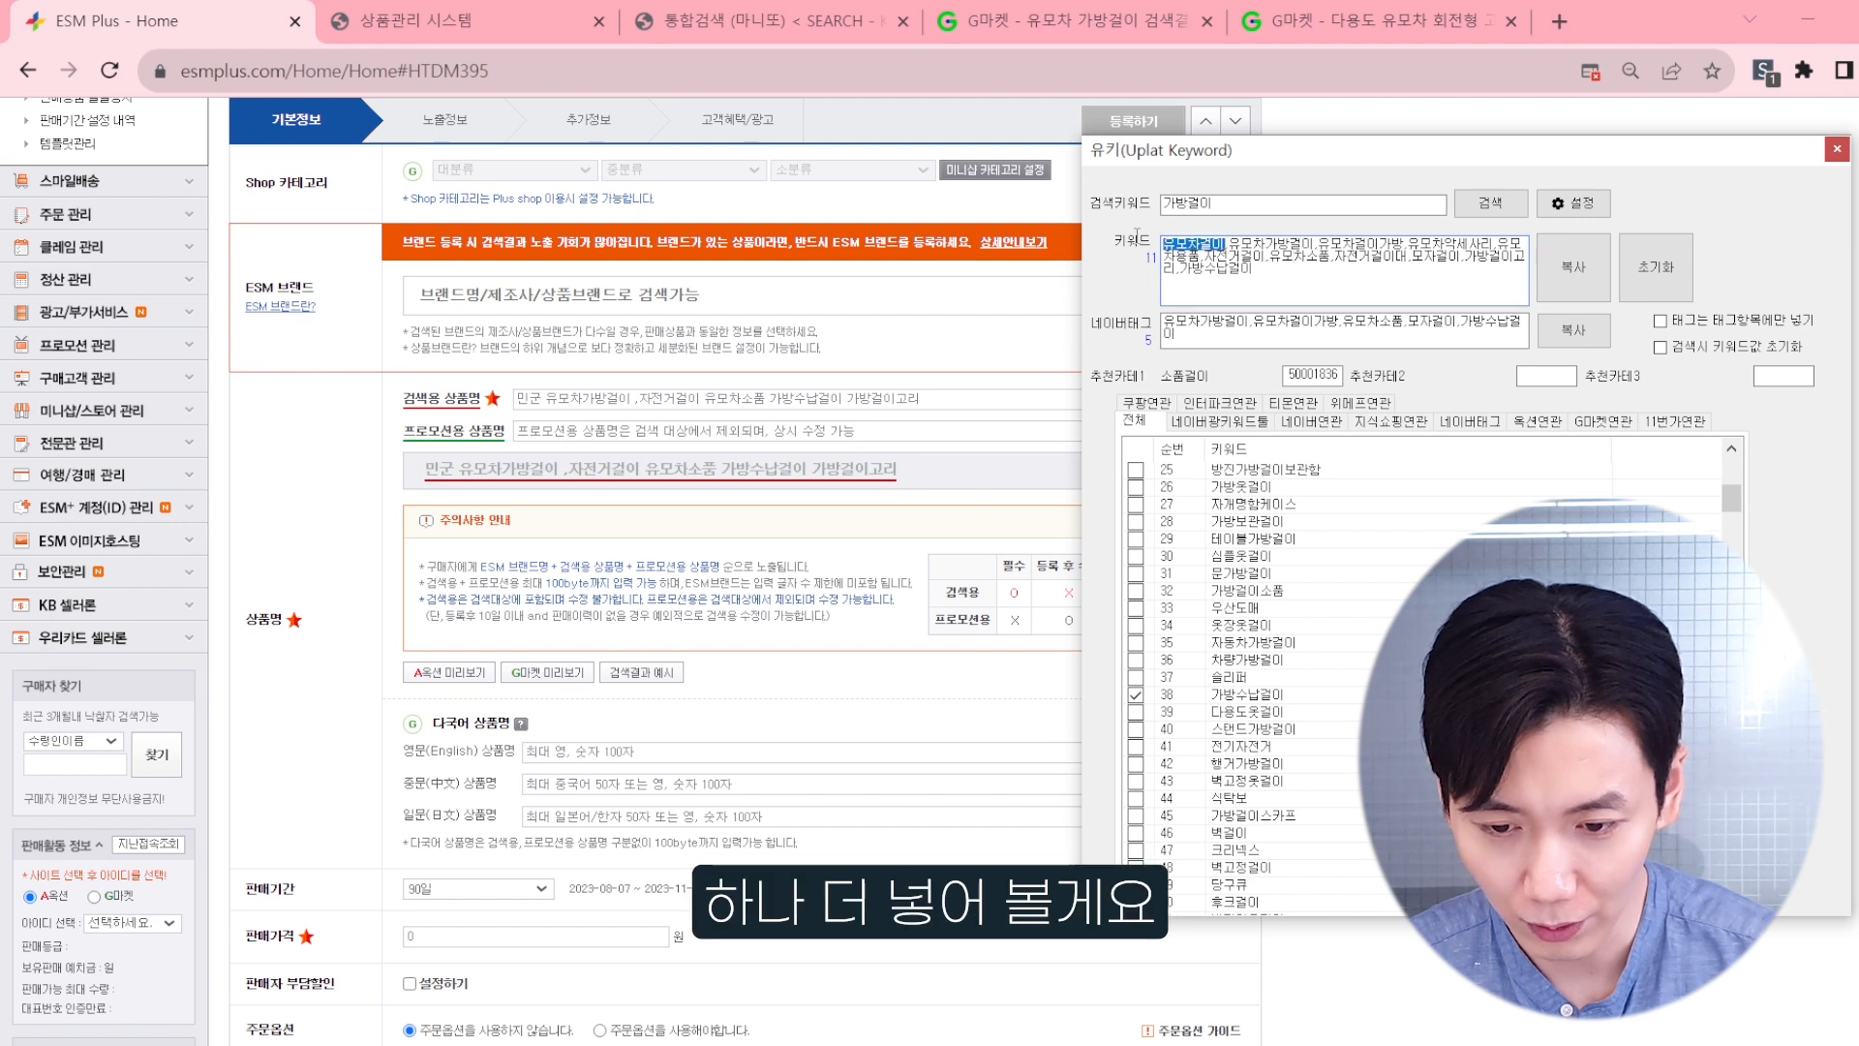
click(1010, 401)
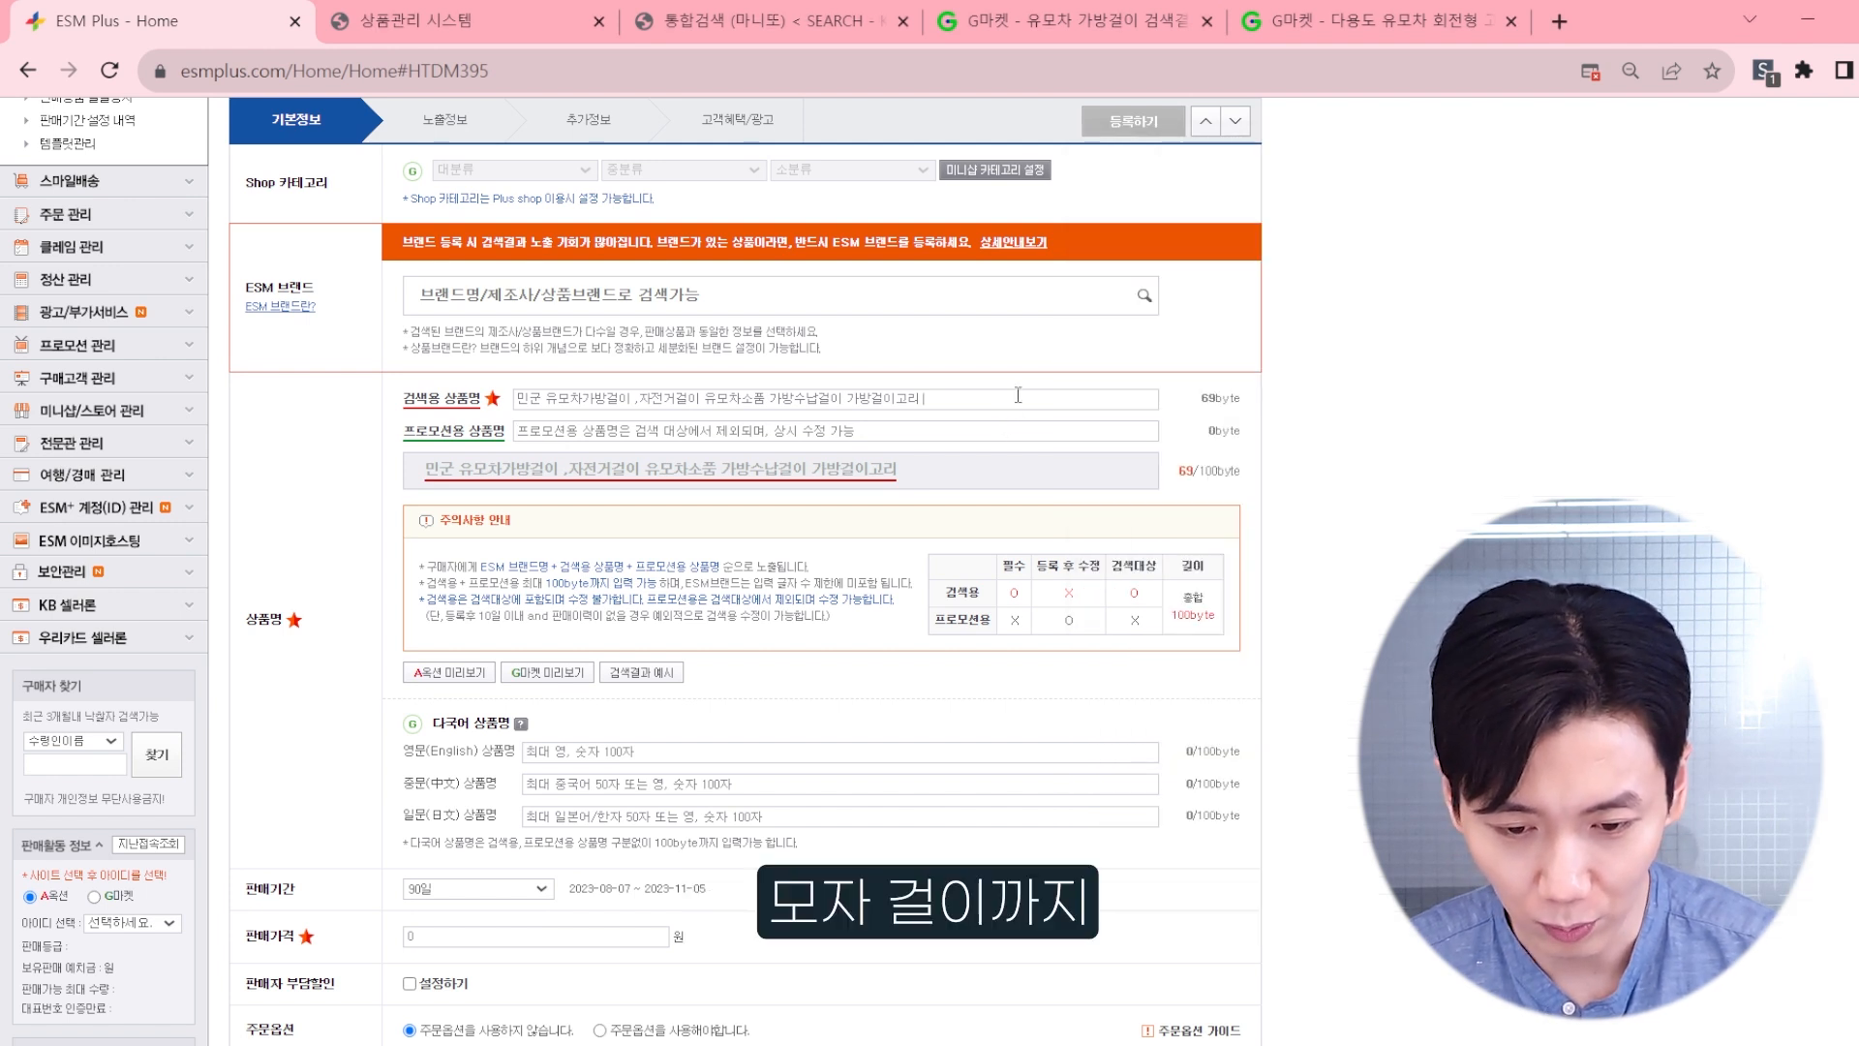
key(ctrl+v)
text(모자걸이)
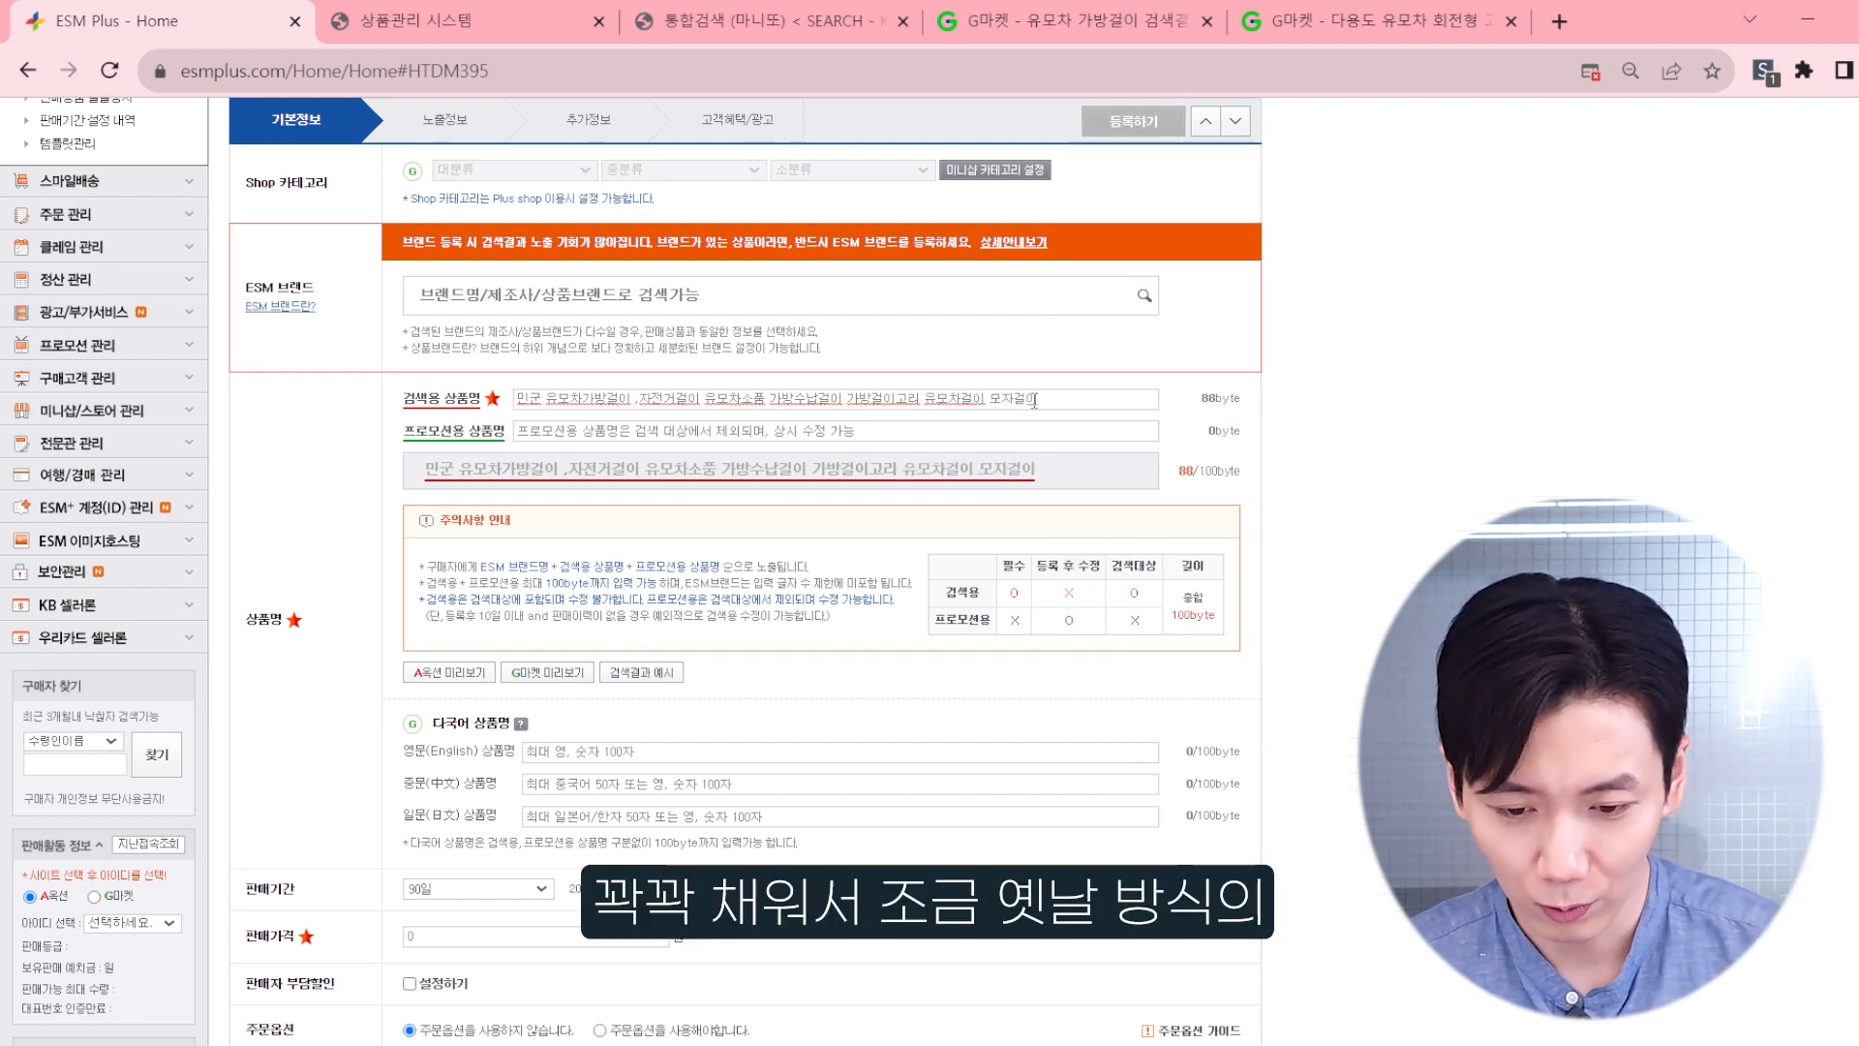
Step: Review the full search product name together with the neighbouring category, brand and sales sections of the form
triple_click(884, 399)
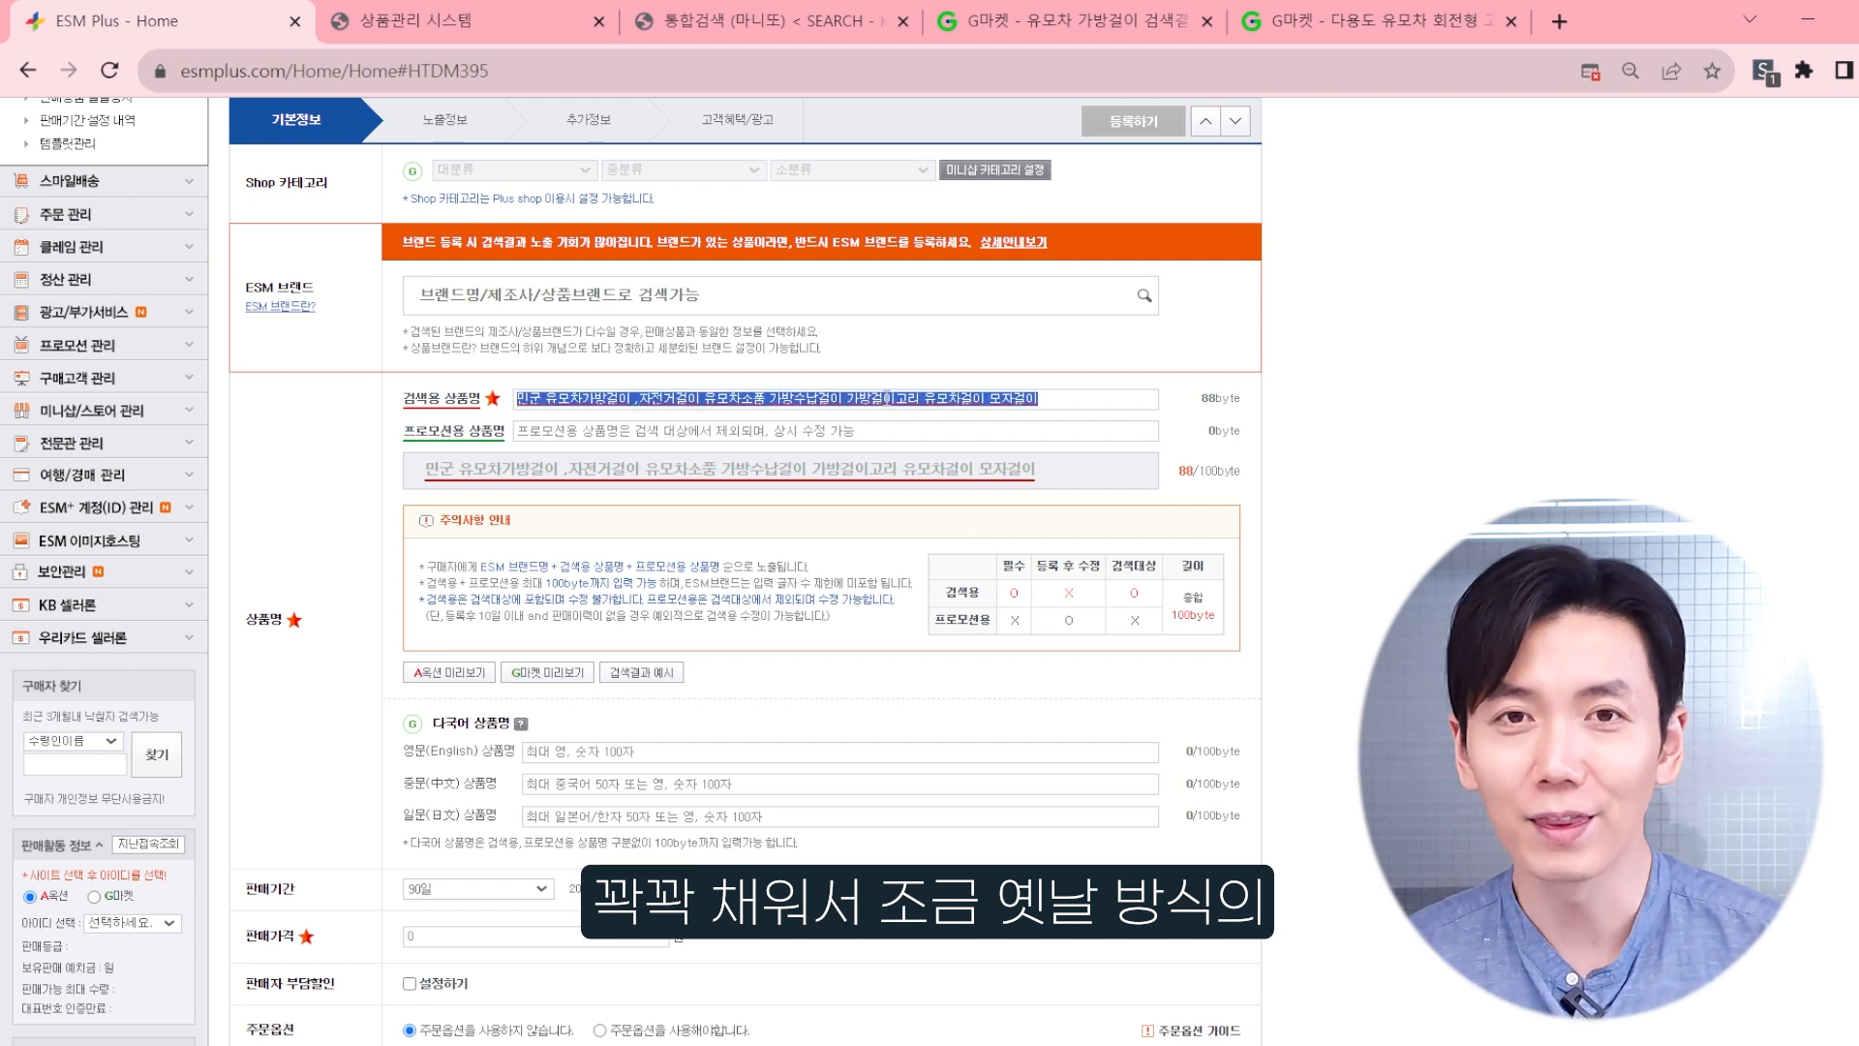
click(290, 445)
scroll(305, 445, down, 2)
scroll(305, 445, up, 4)
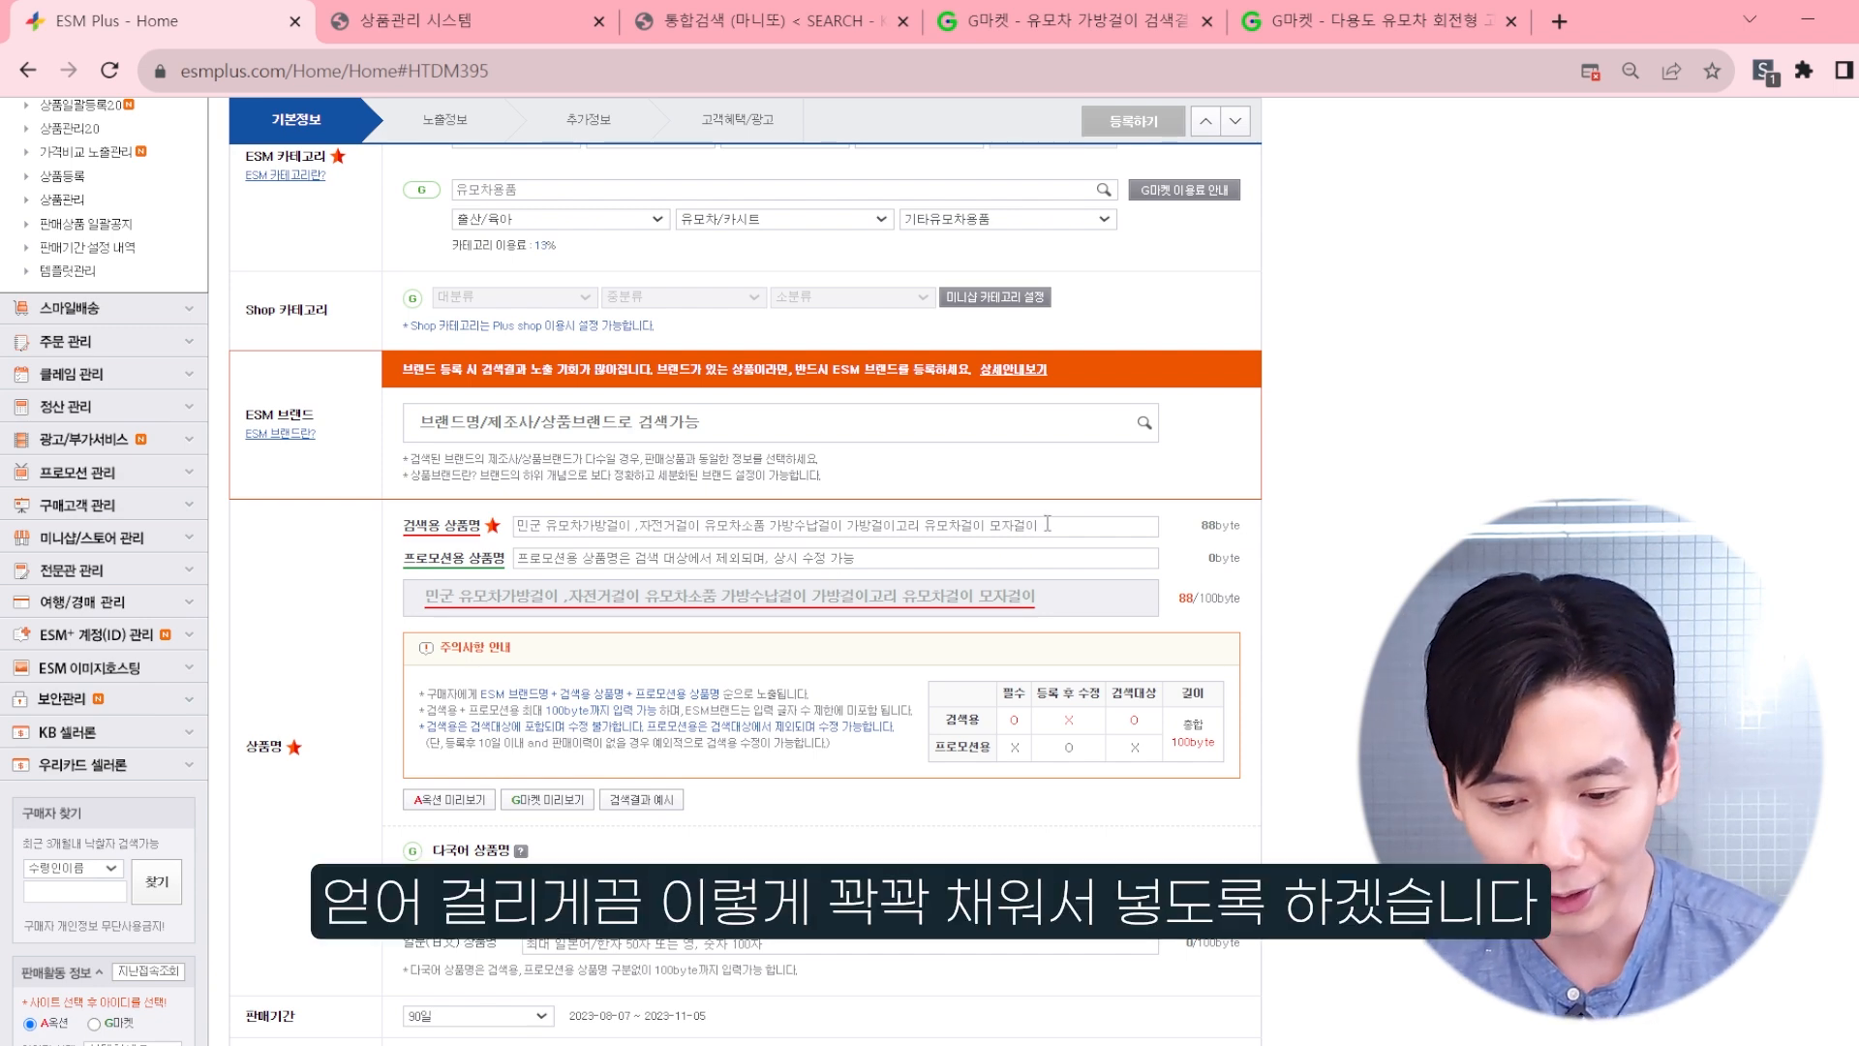
scroll(308, 592, down, 2)
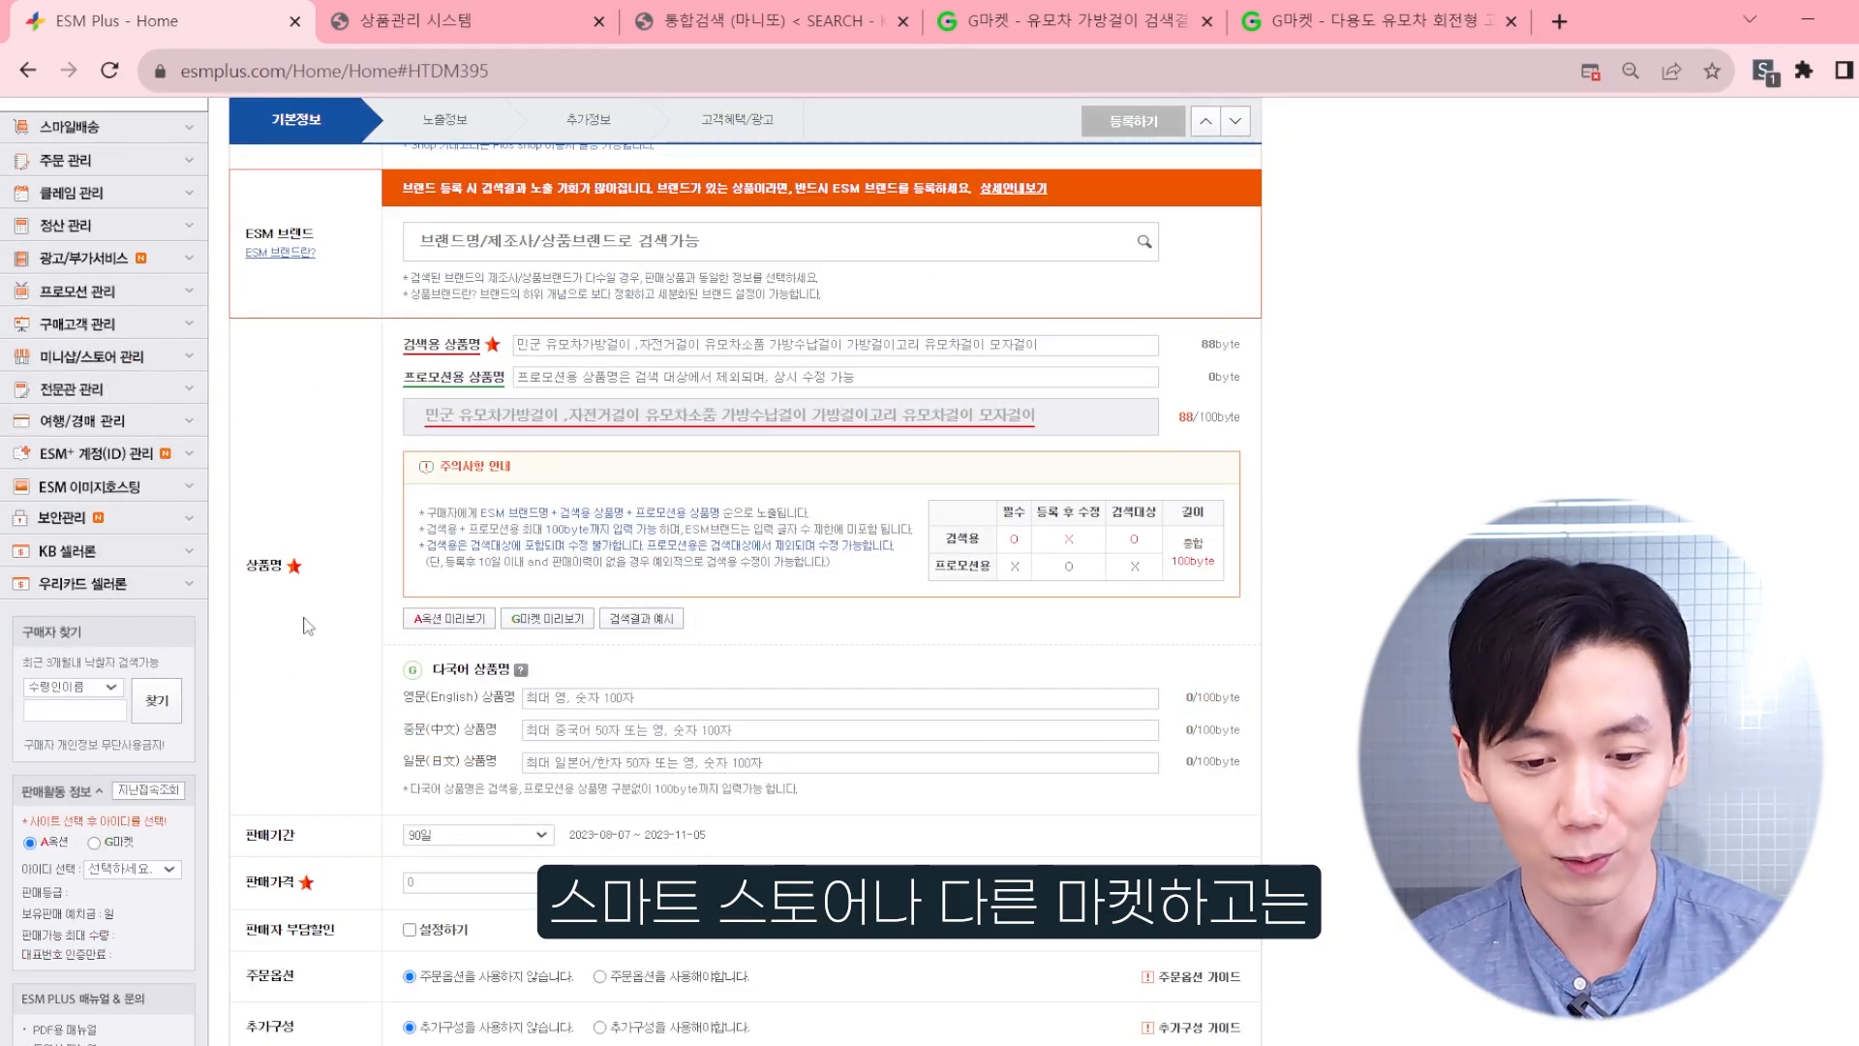
scroll(427, 571, up, 3)
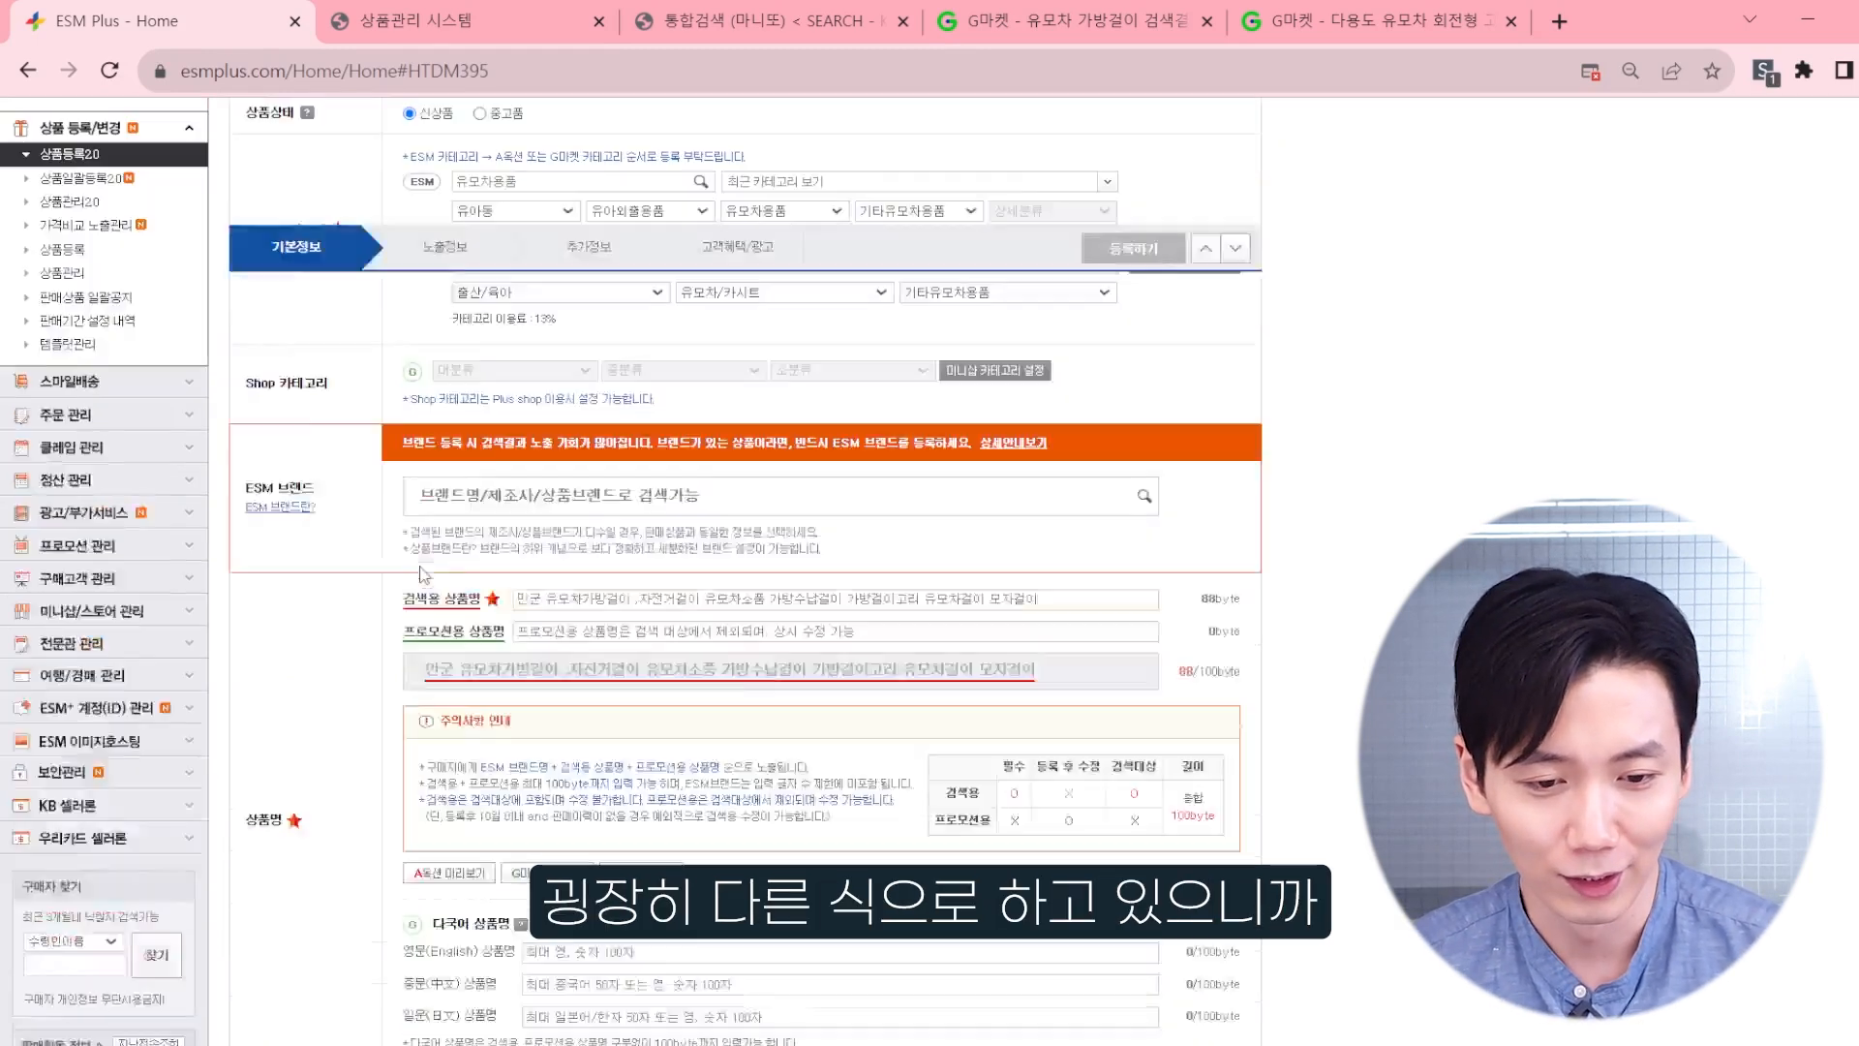
scroll(360, 641, down, 4)
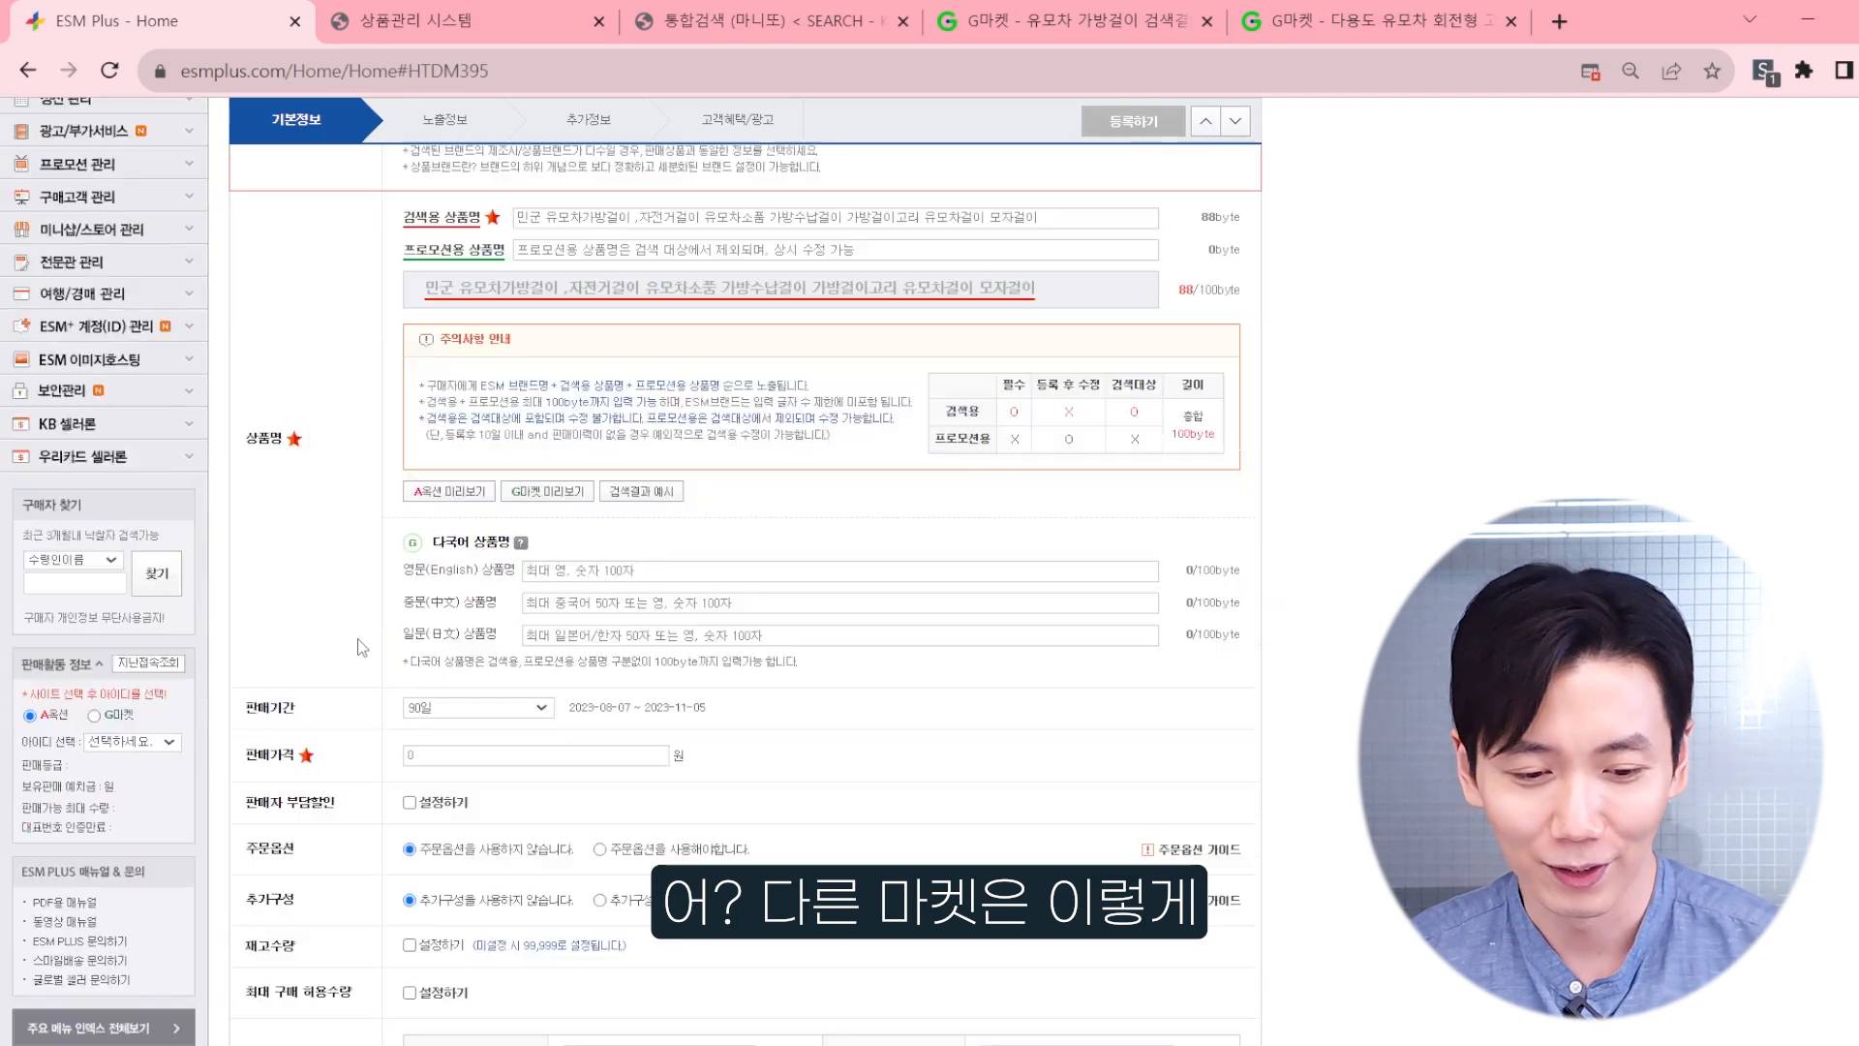
scroll(380, 602, down, 1)
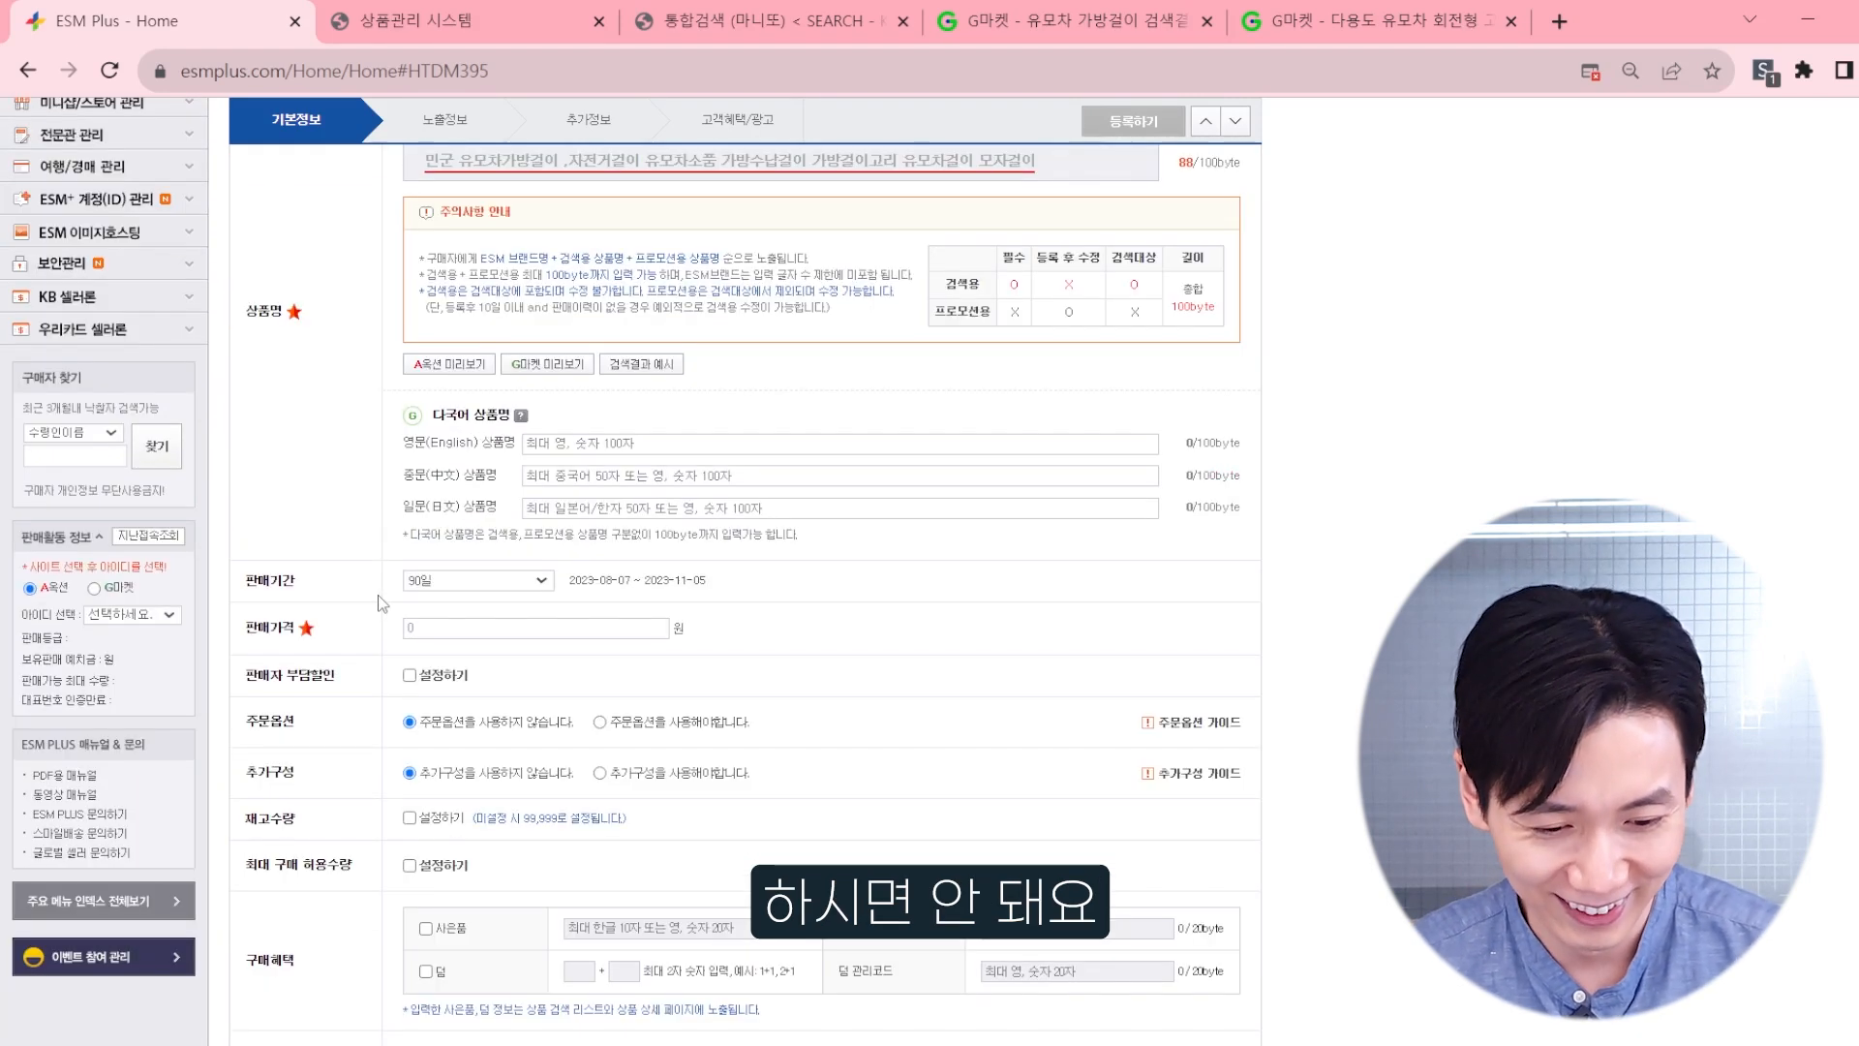
scroll(382, 596, up, 5)
scroll(385, 588, down, 2)
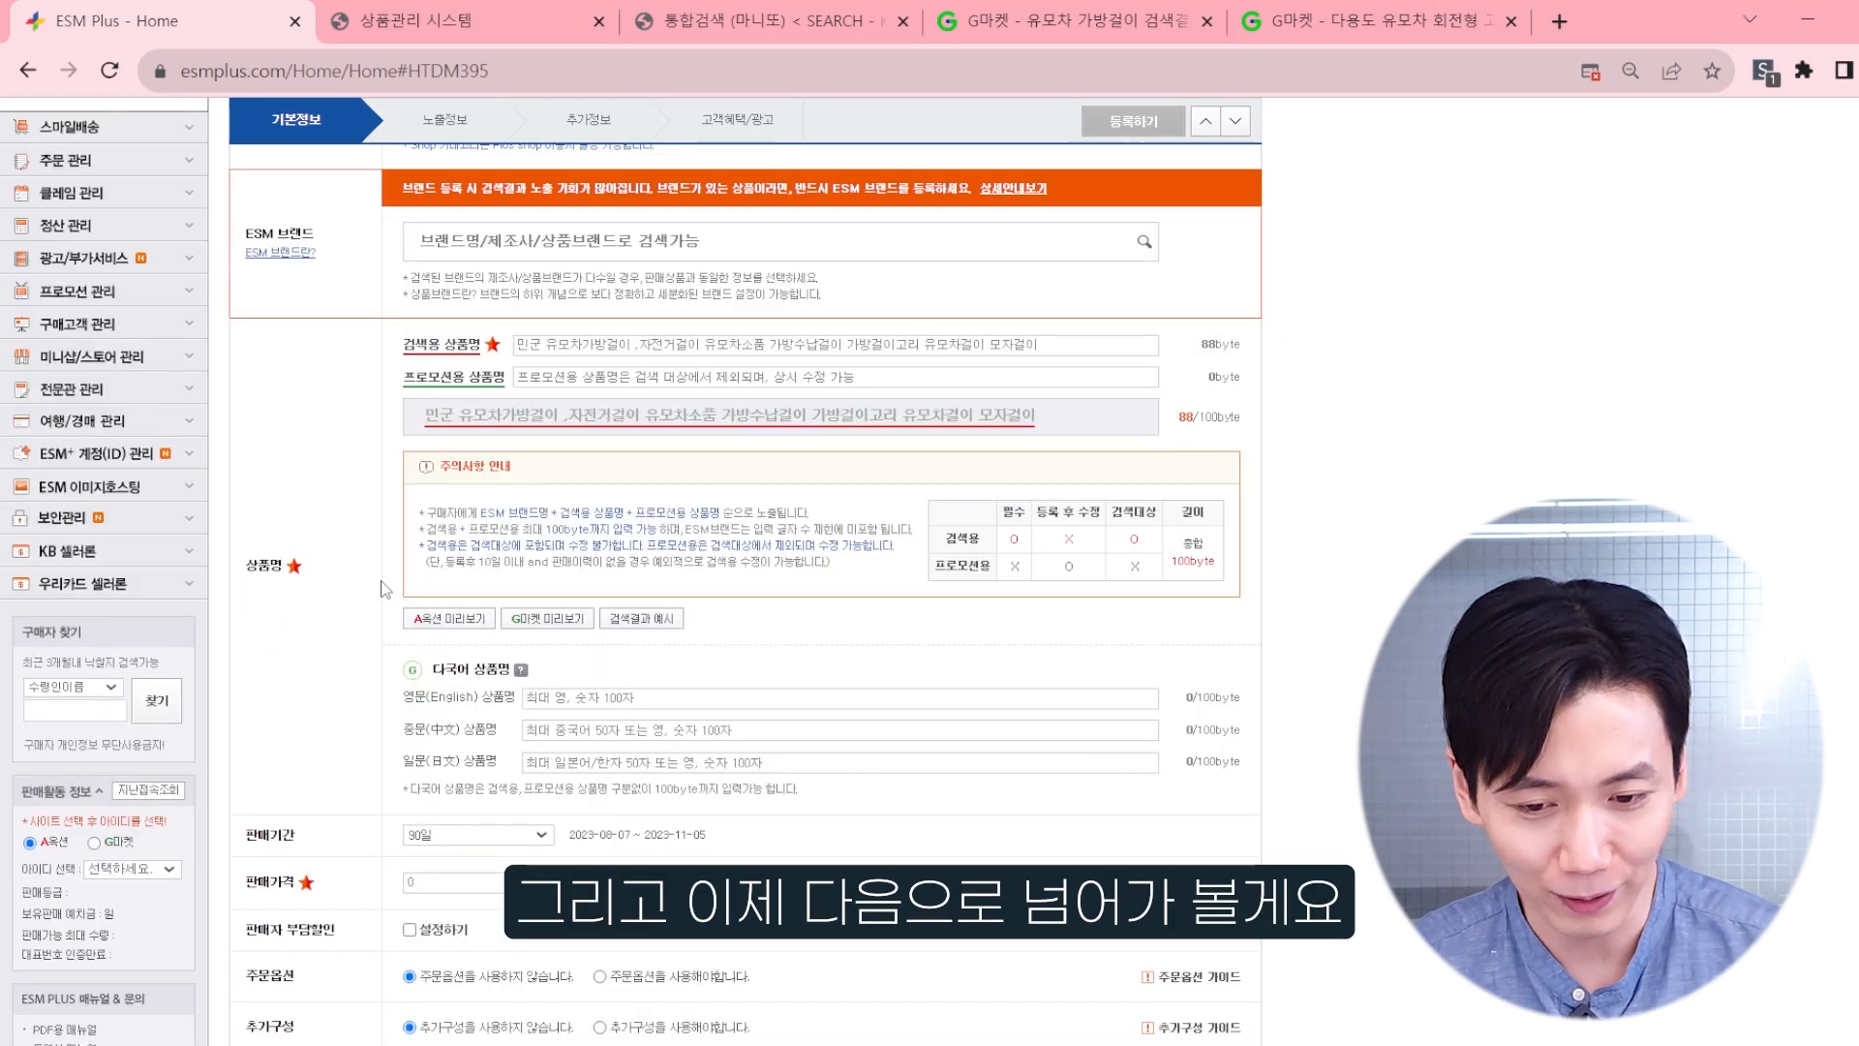
Step: Choose 90일 as the sales period of the product
scroll(385, 589, down, 1)
scroll(385, 585, down, 1)
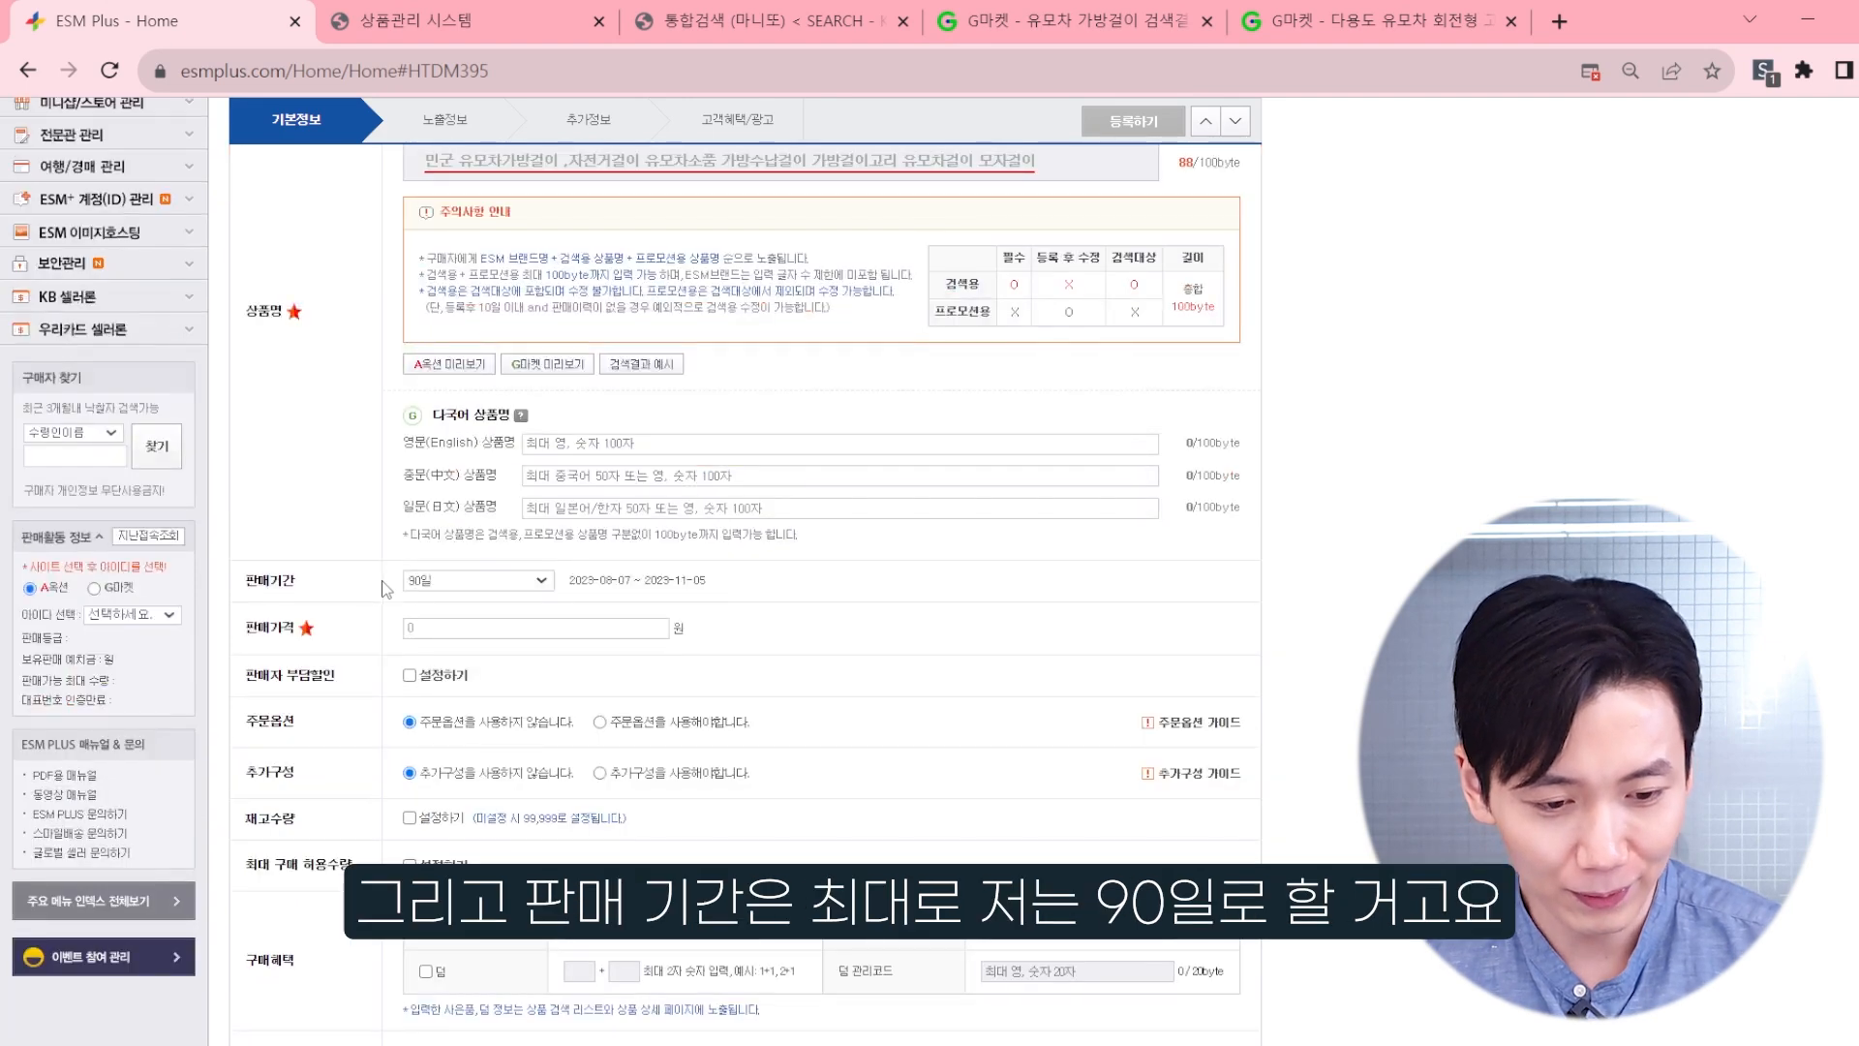
click(492, 578)
click(438, 641)
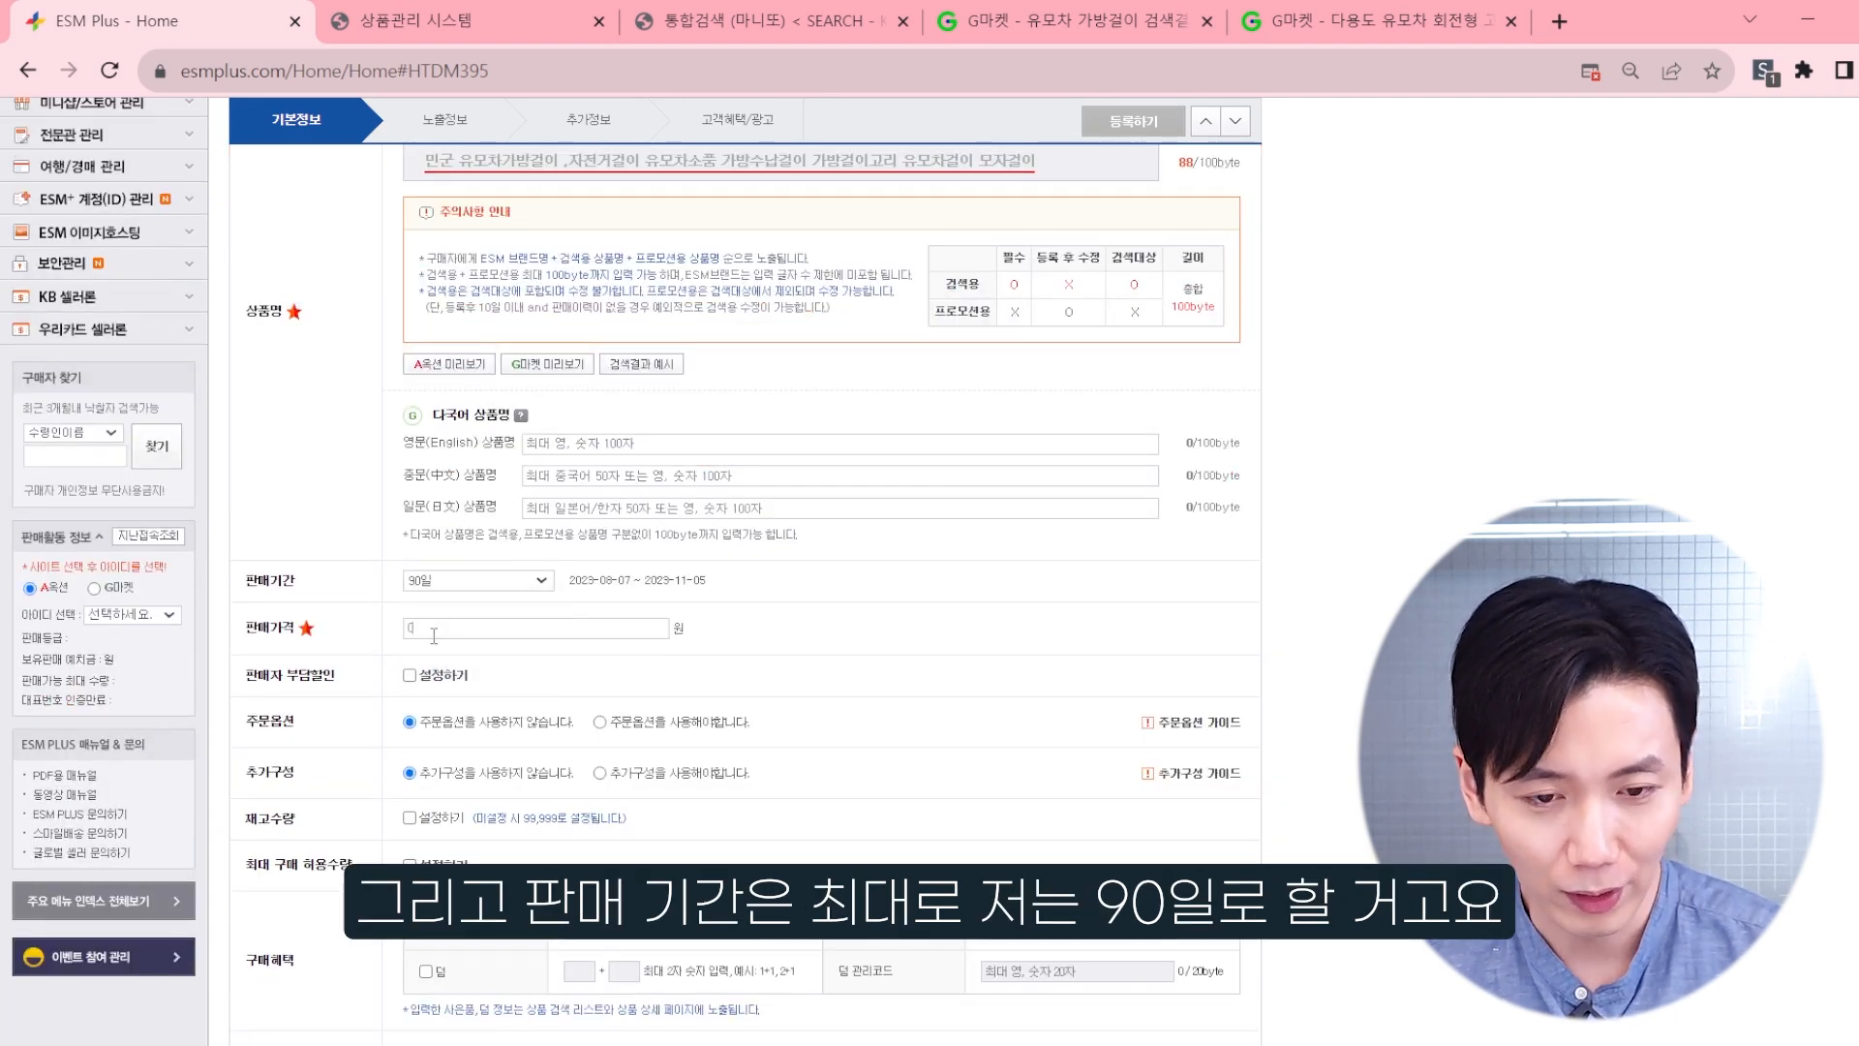
Step: Check the price of 유모차용 고리 1p in the 상품관리 시스템 product list and return to ESM Plus
click(464, 20)
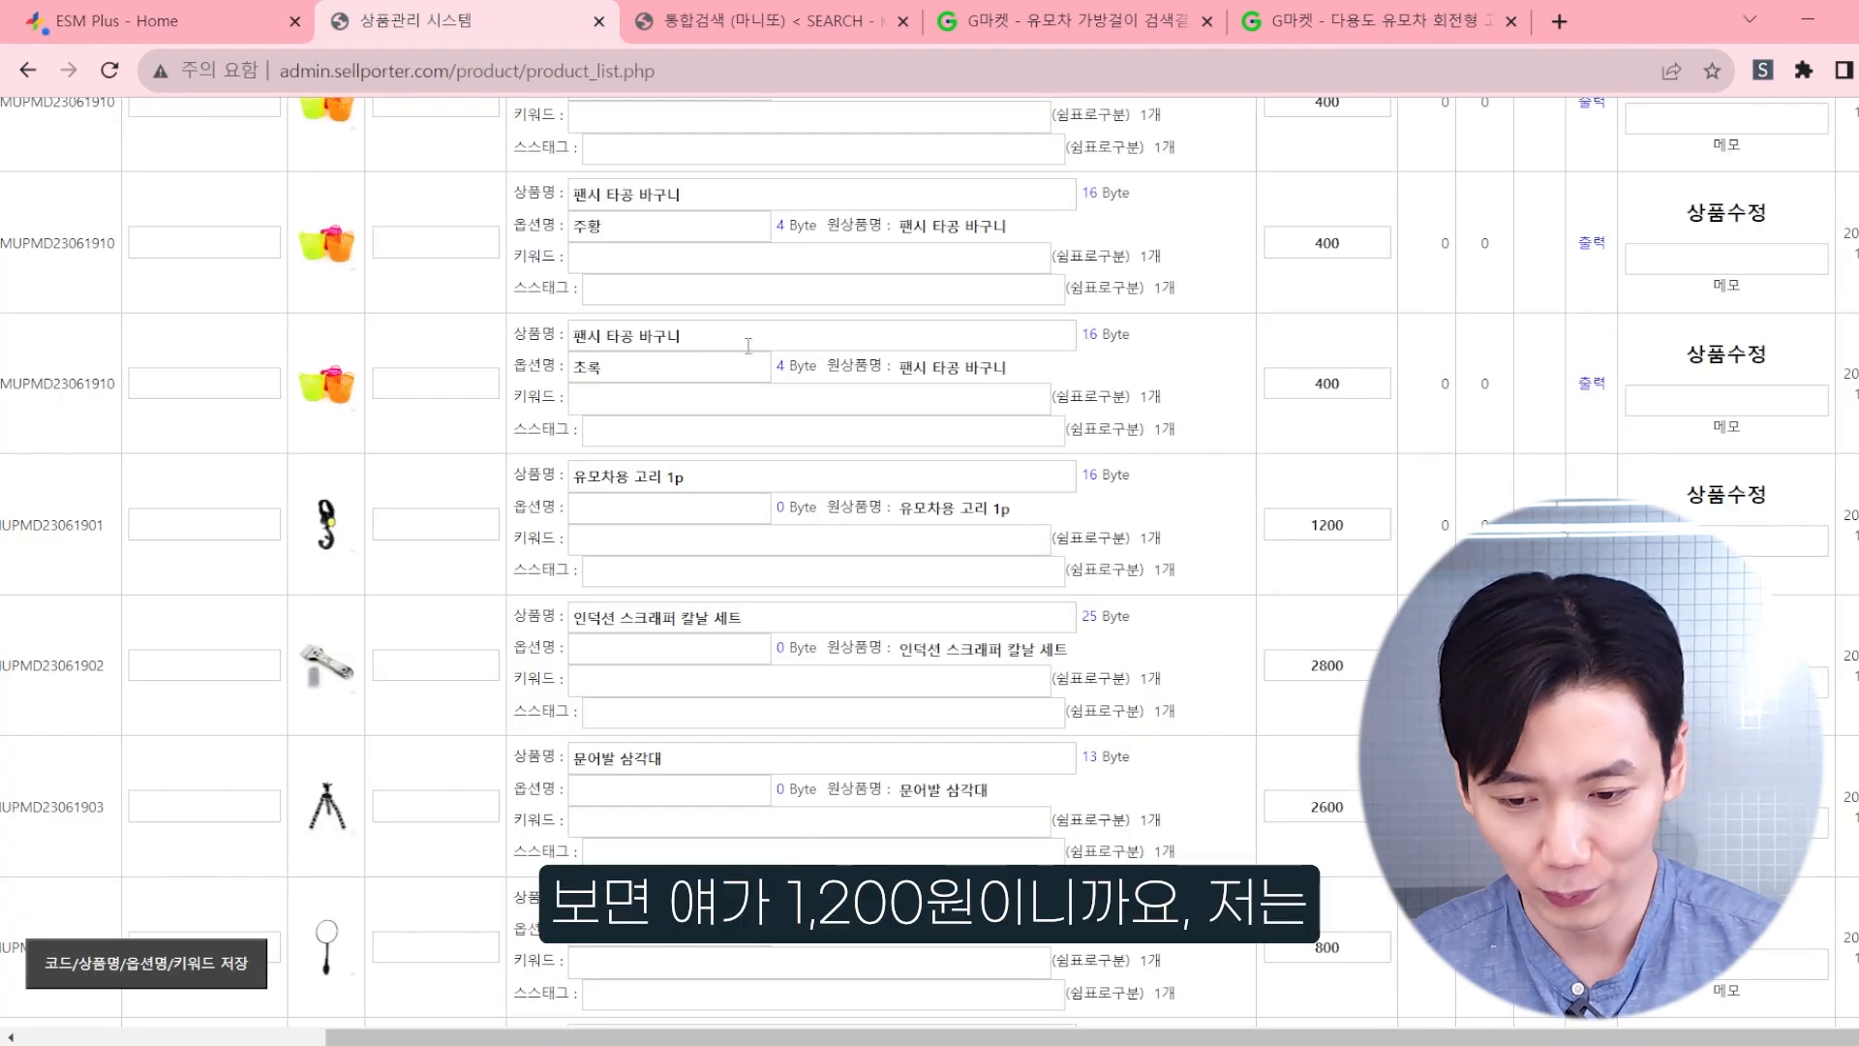
double_click(1326, 525)
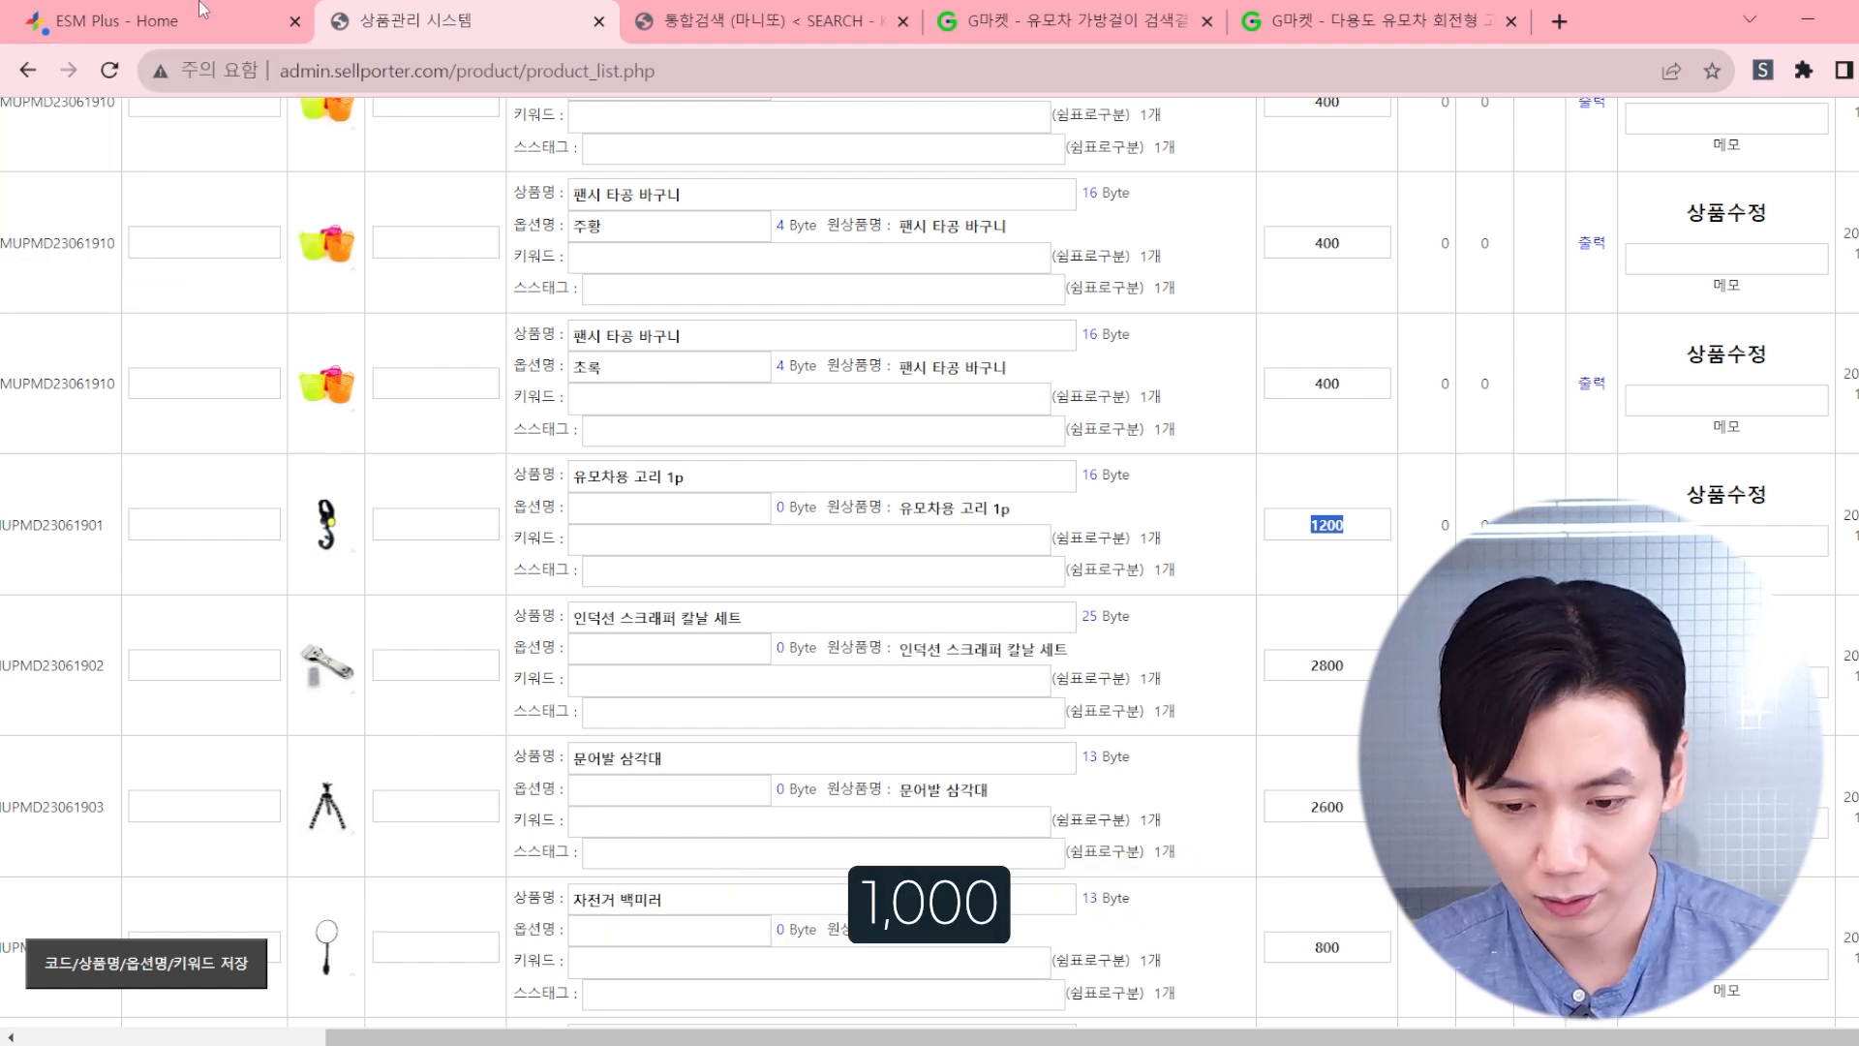
click(250, 10)
click(1200, 216)
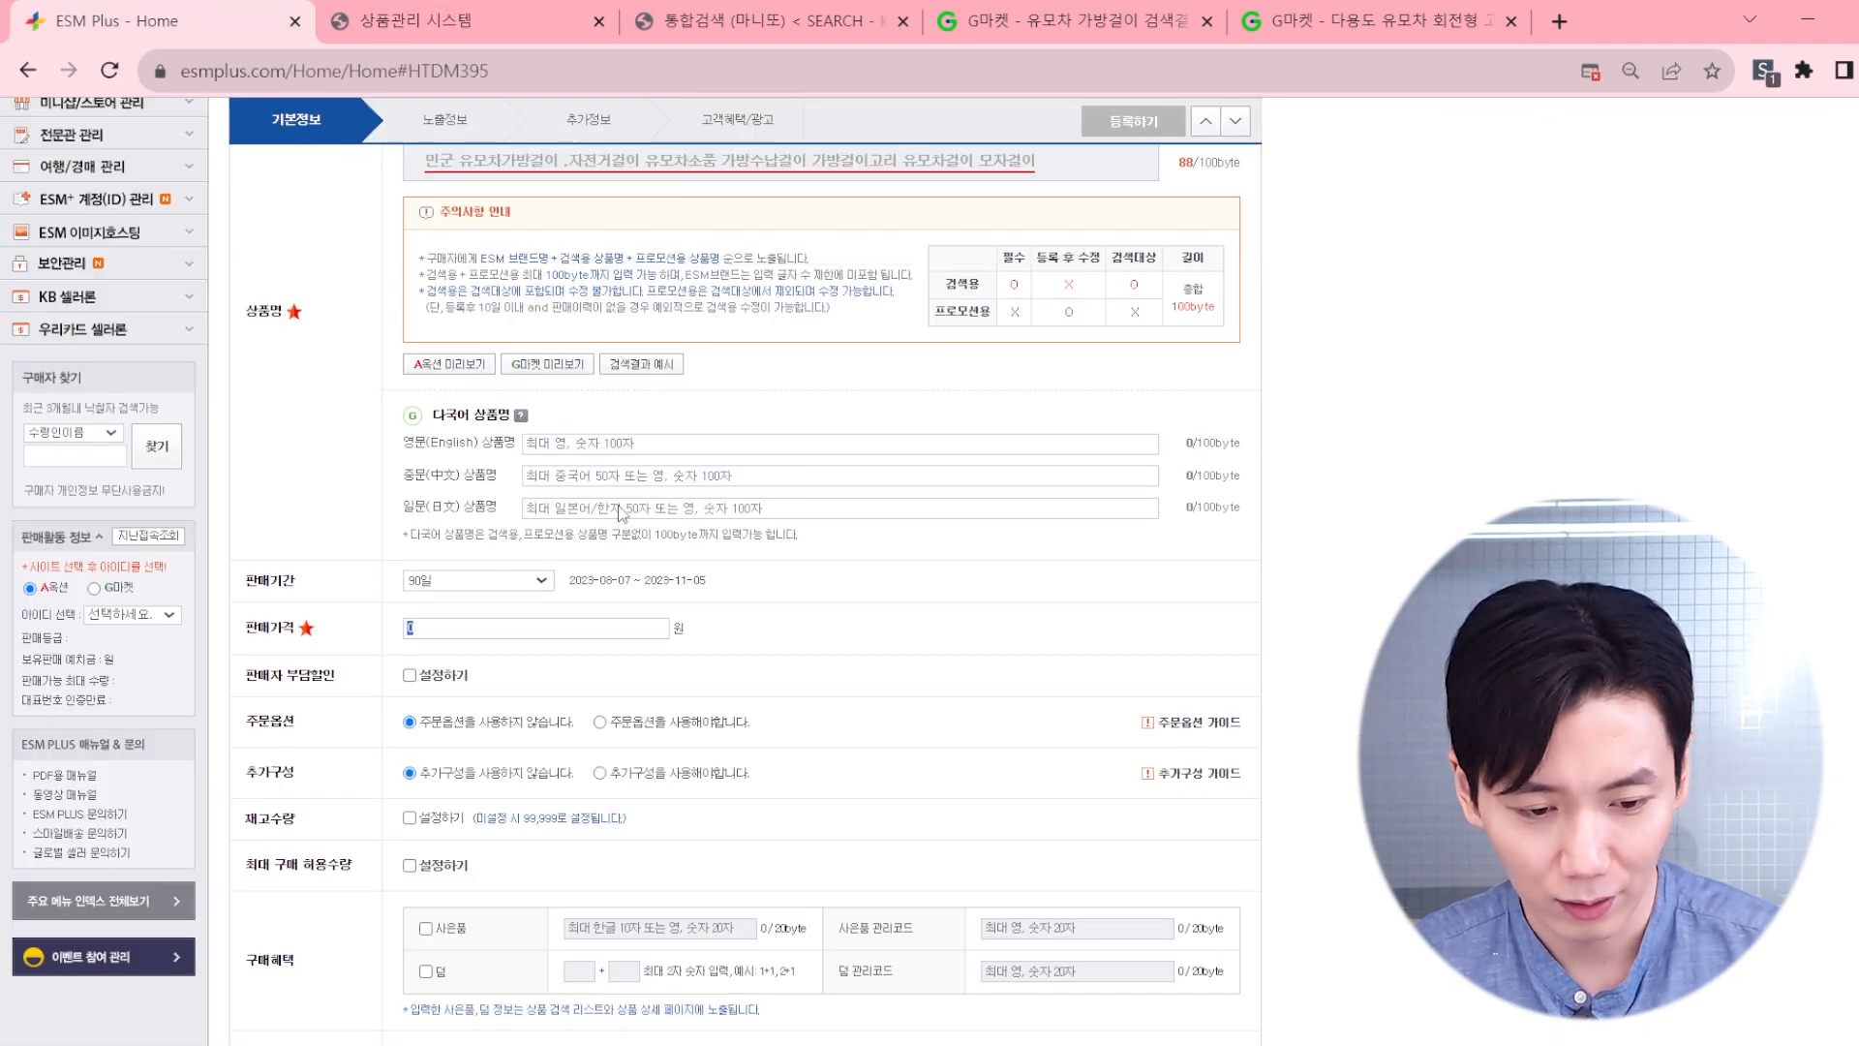
Step: Set the product's selling price to 2,500 won
click(460, 619)
key(Return)
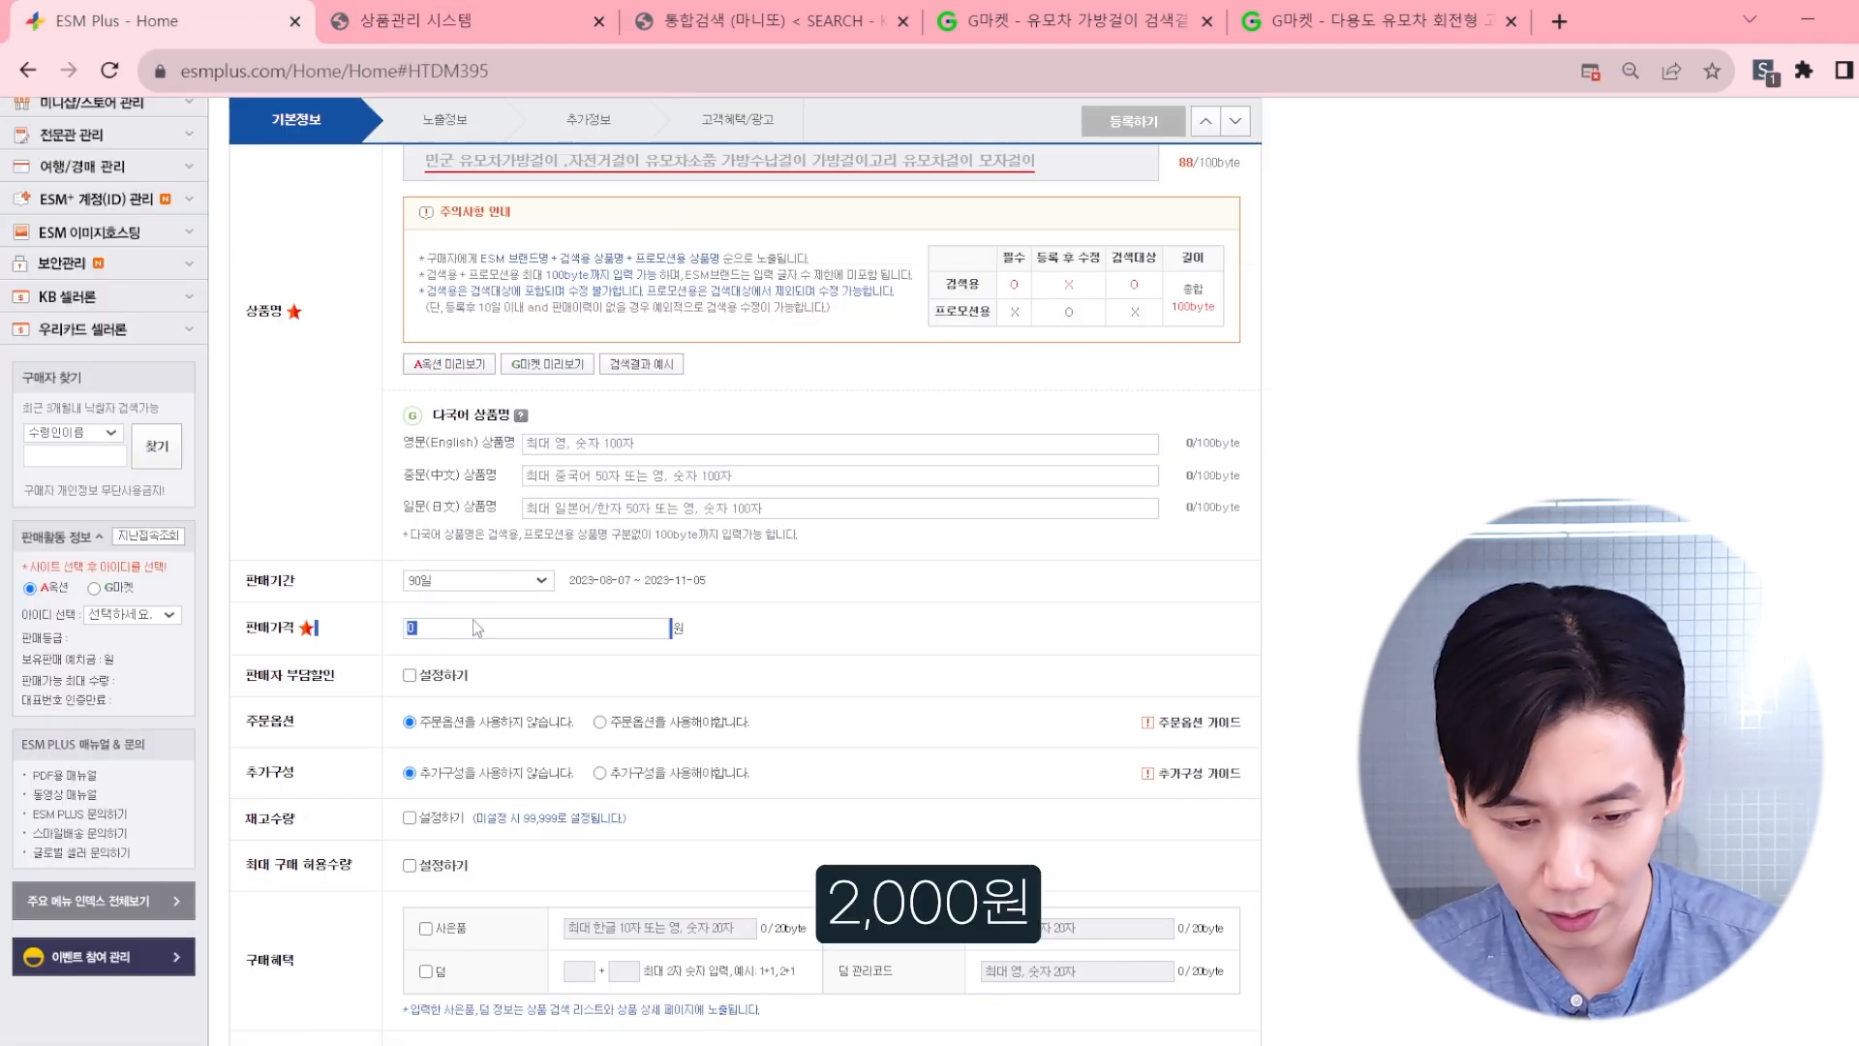
click(427, 635)
double_click(430, 632)
text(2500)
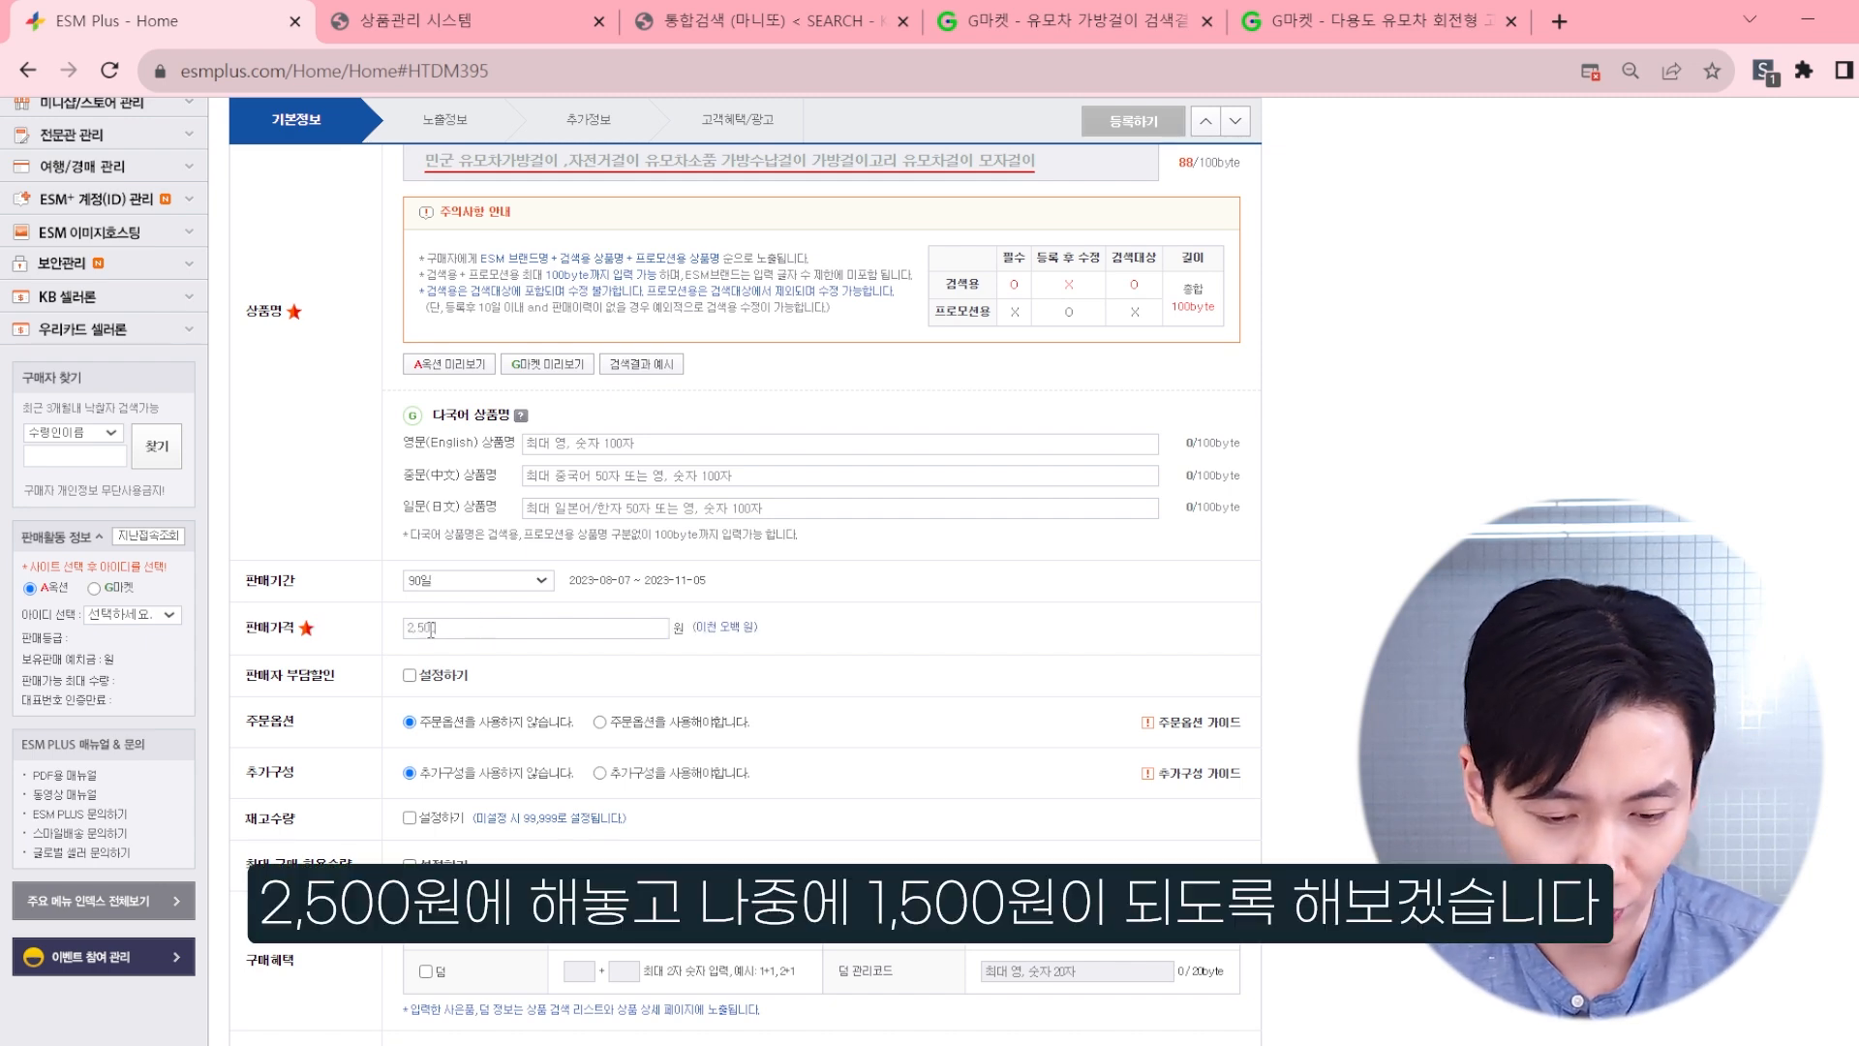
scroll(728, 608, down, 3)
scroll(729, 608, up, 3)
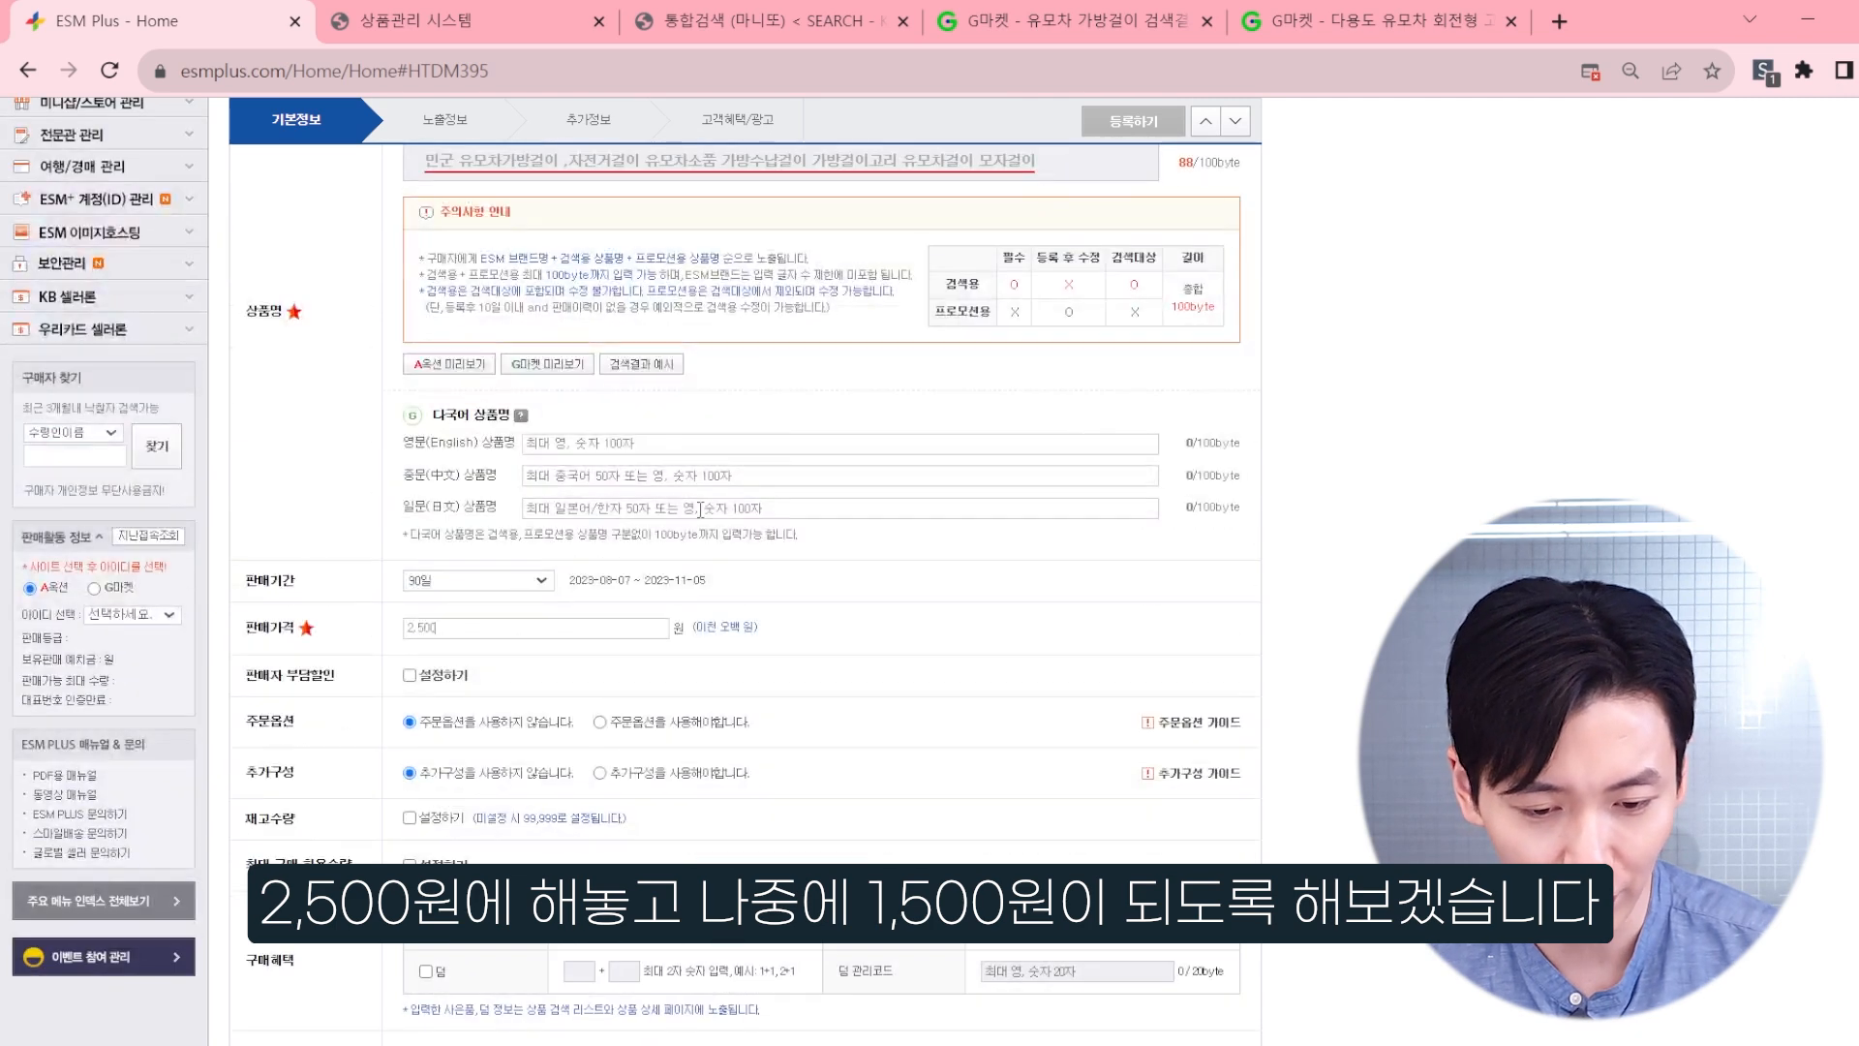
Step: Enable the seller-funded discount for the product and set it to a fixed amount of 600 won
scroll(765, 617, down, 1)
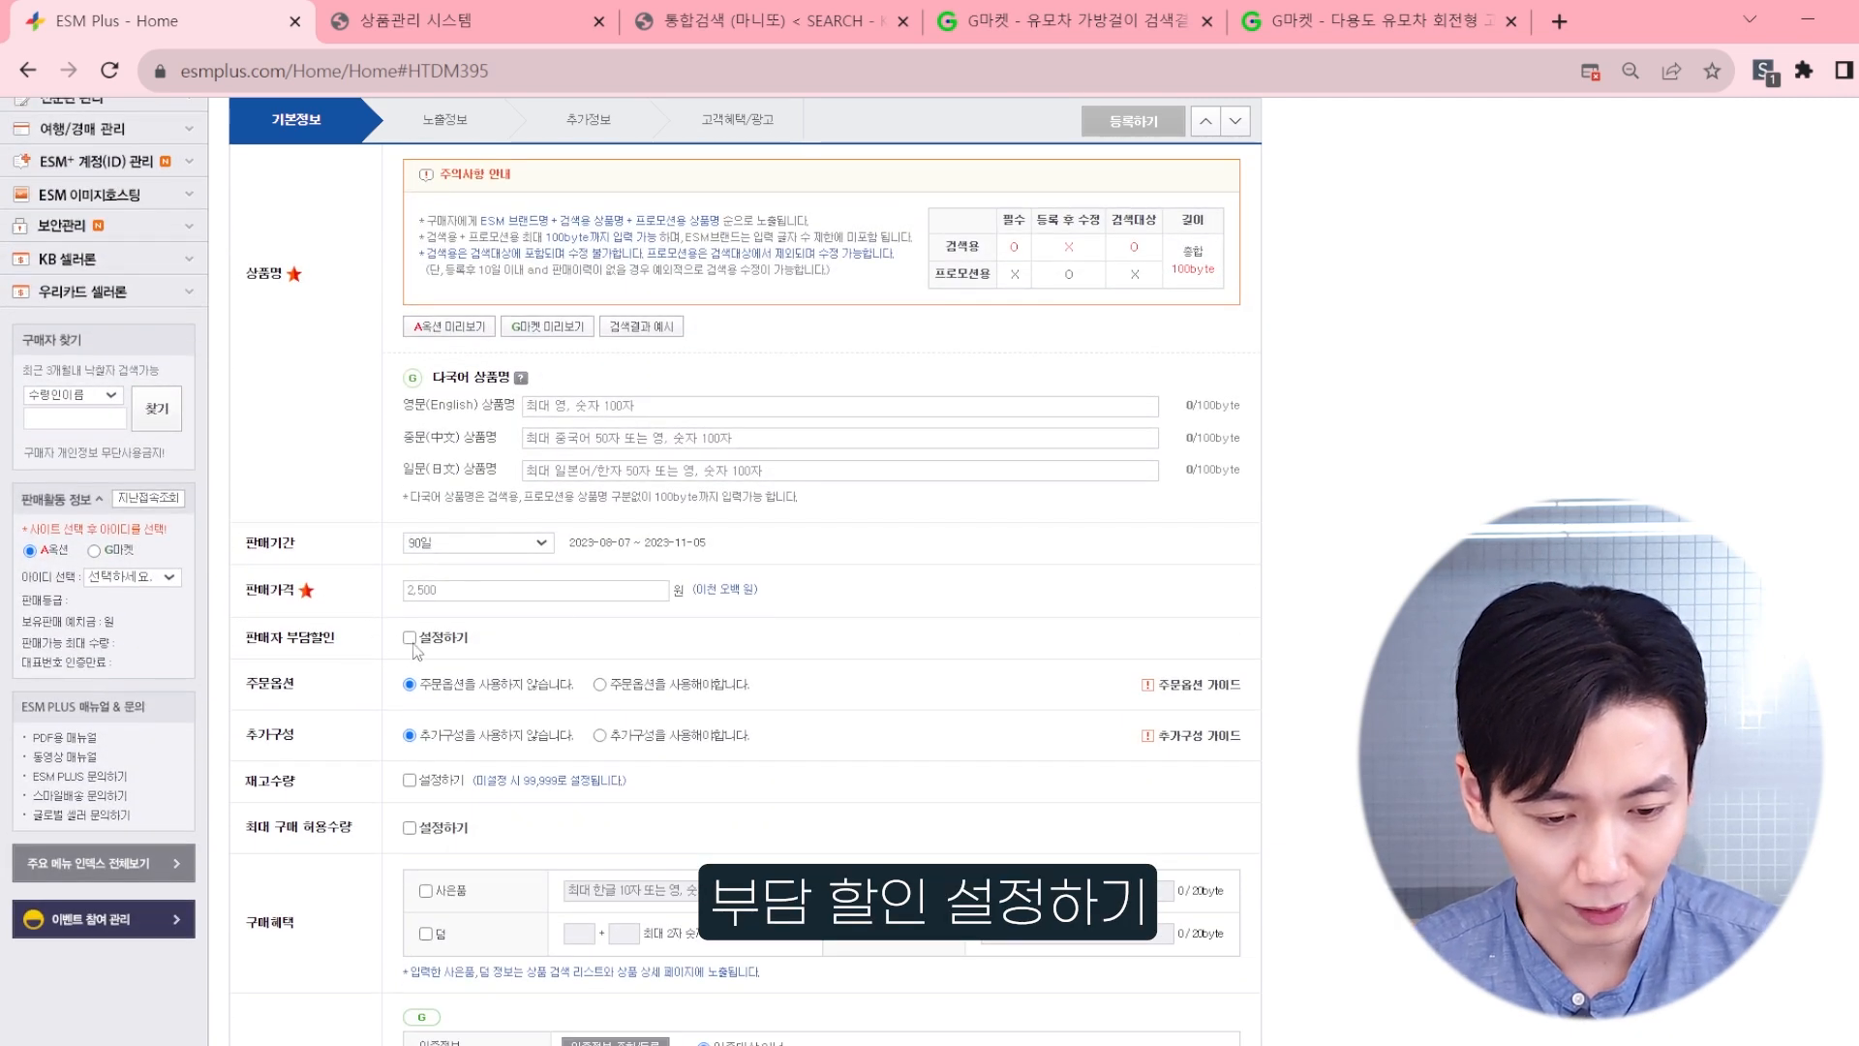
click(409, 639)
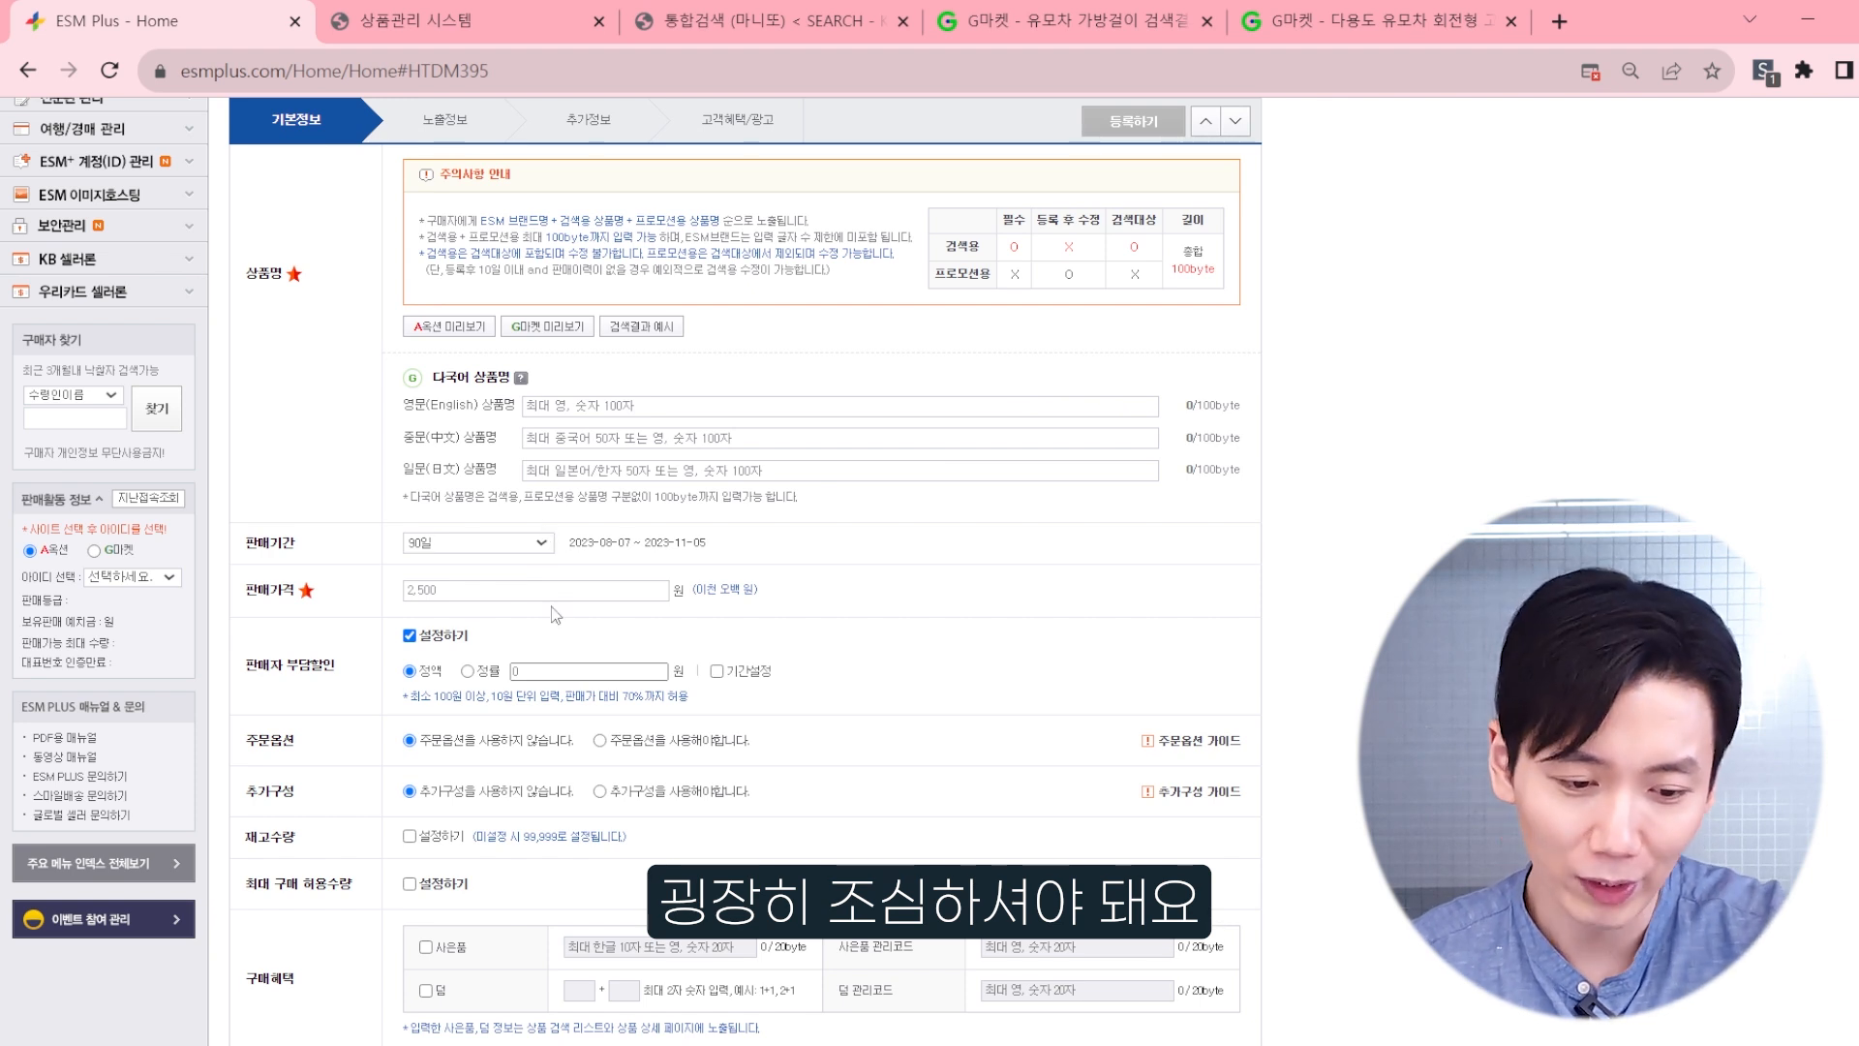
click(614, 671)
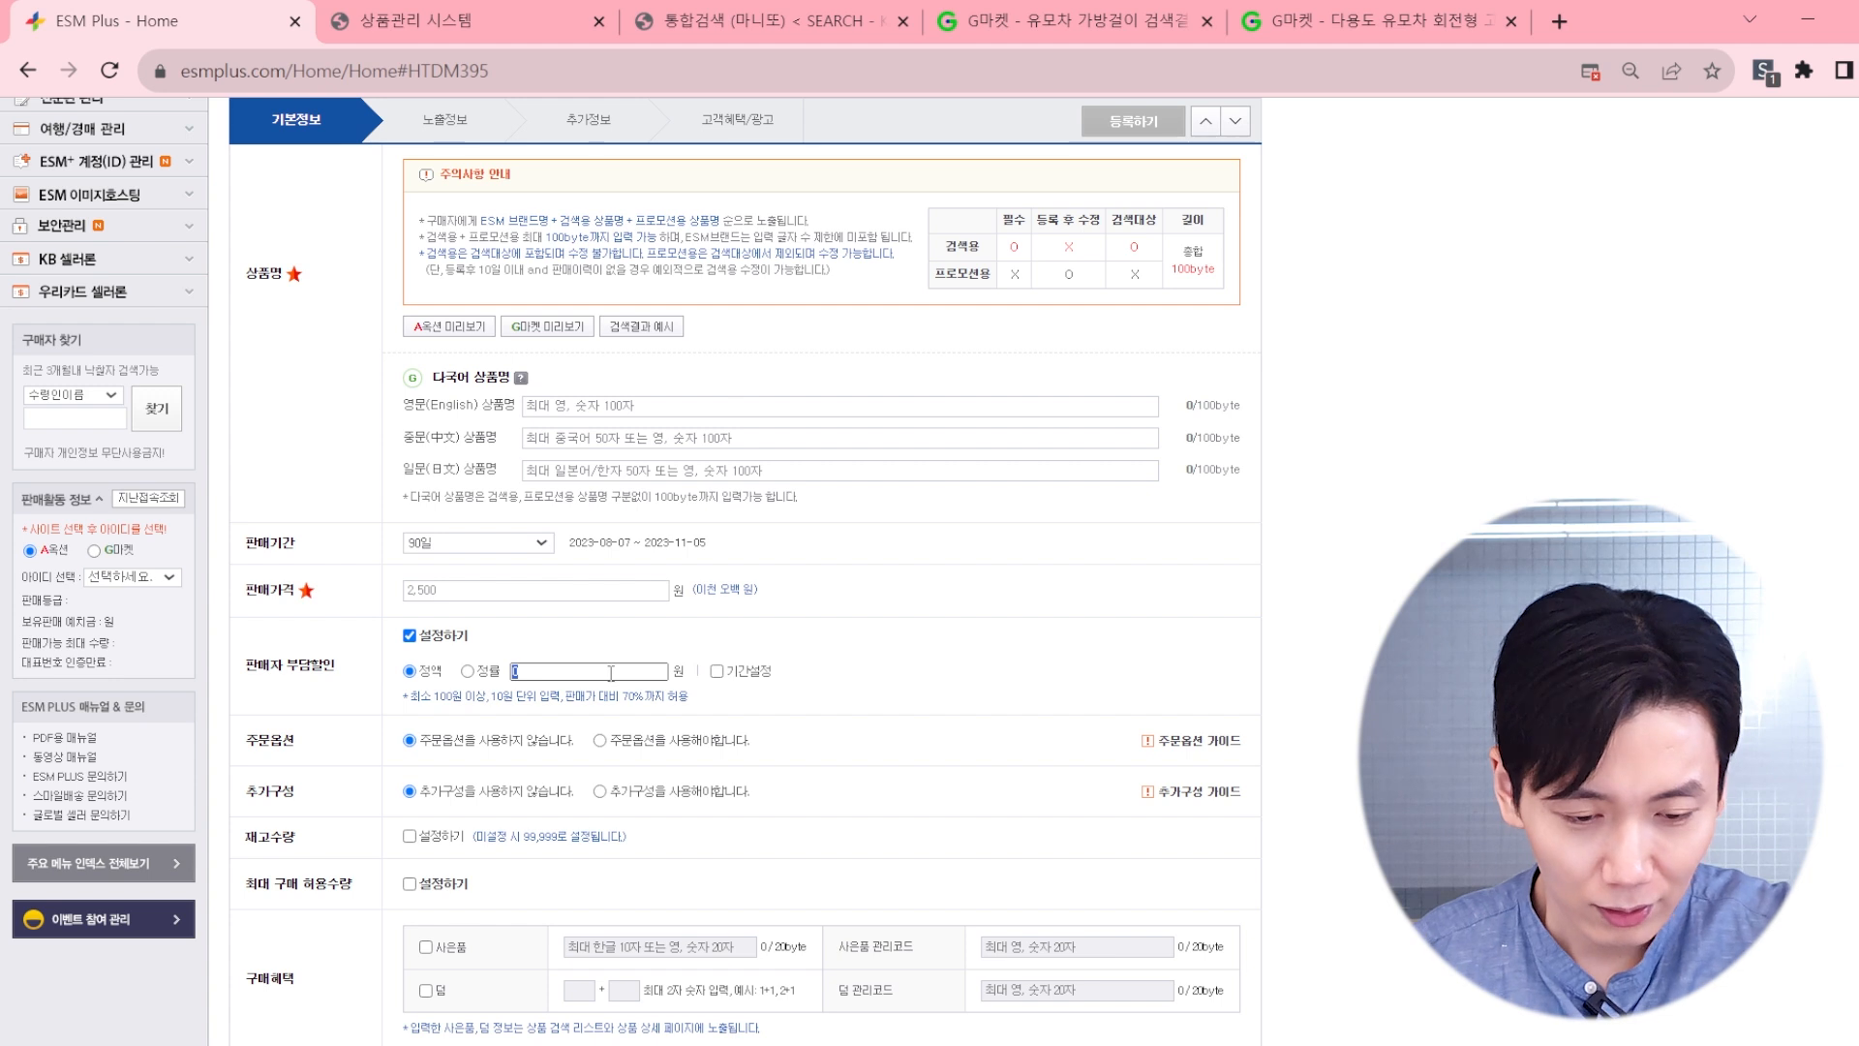
text(600)
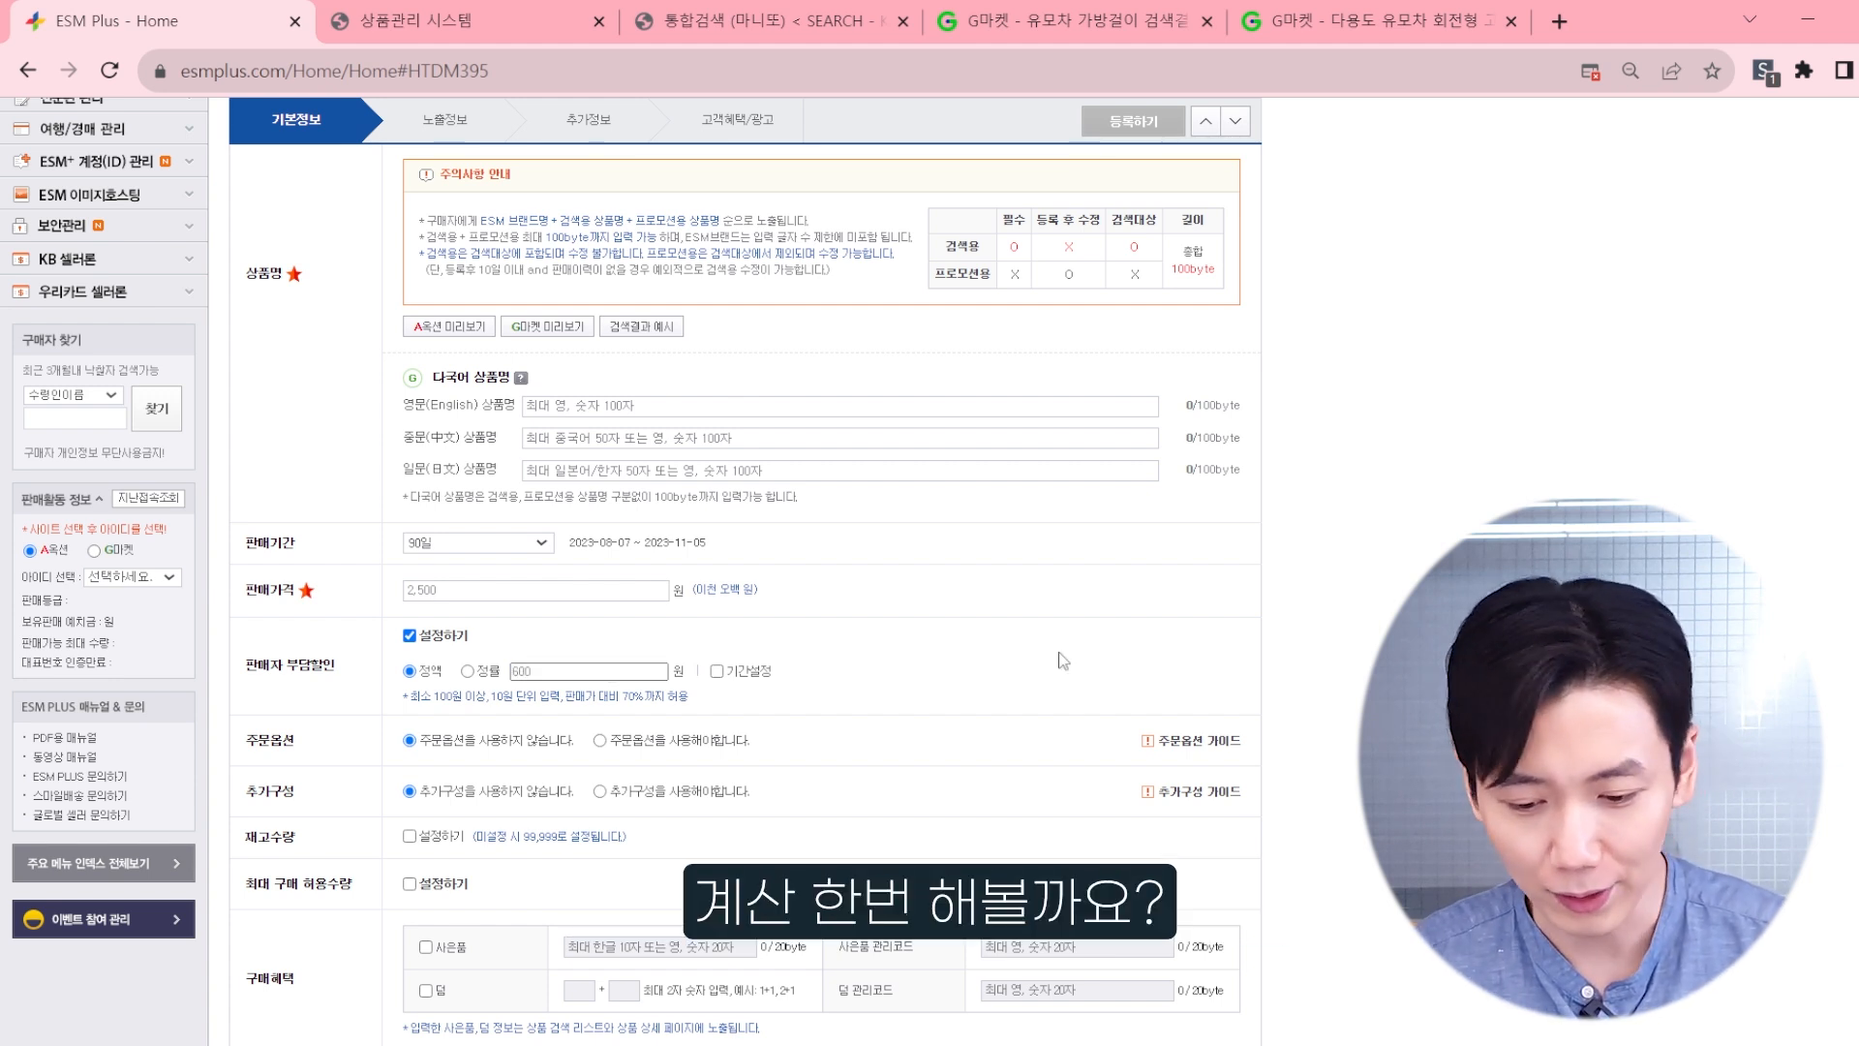
Step: Open the Calculator and compute the 13% fee on the selling price as 2500 × 0.13
click(557, 1043)
drag(1397, 276, 1329, 275)
text(250)
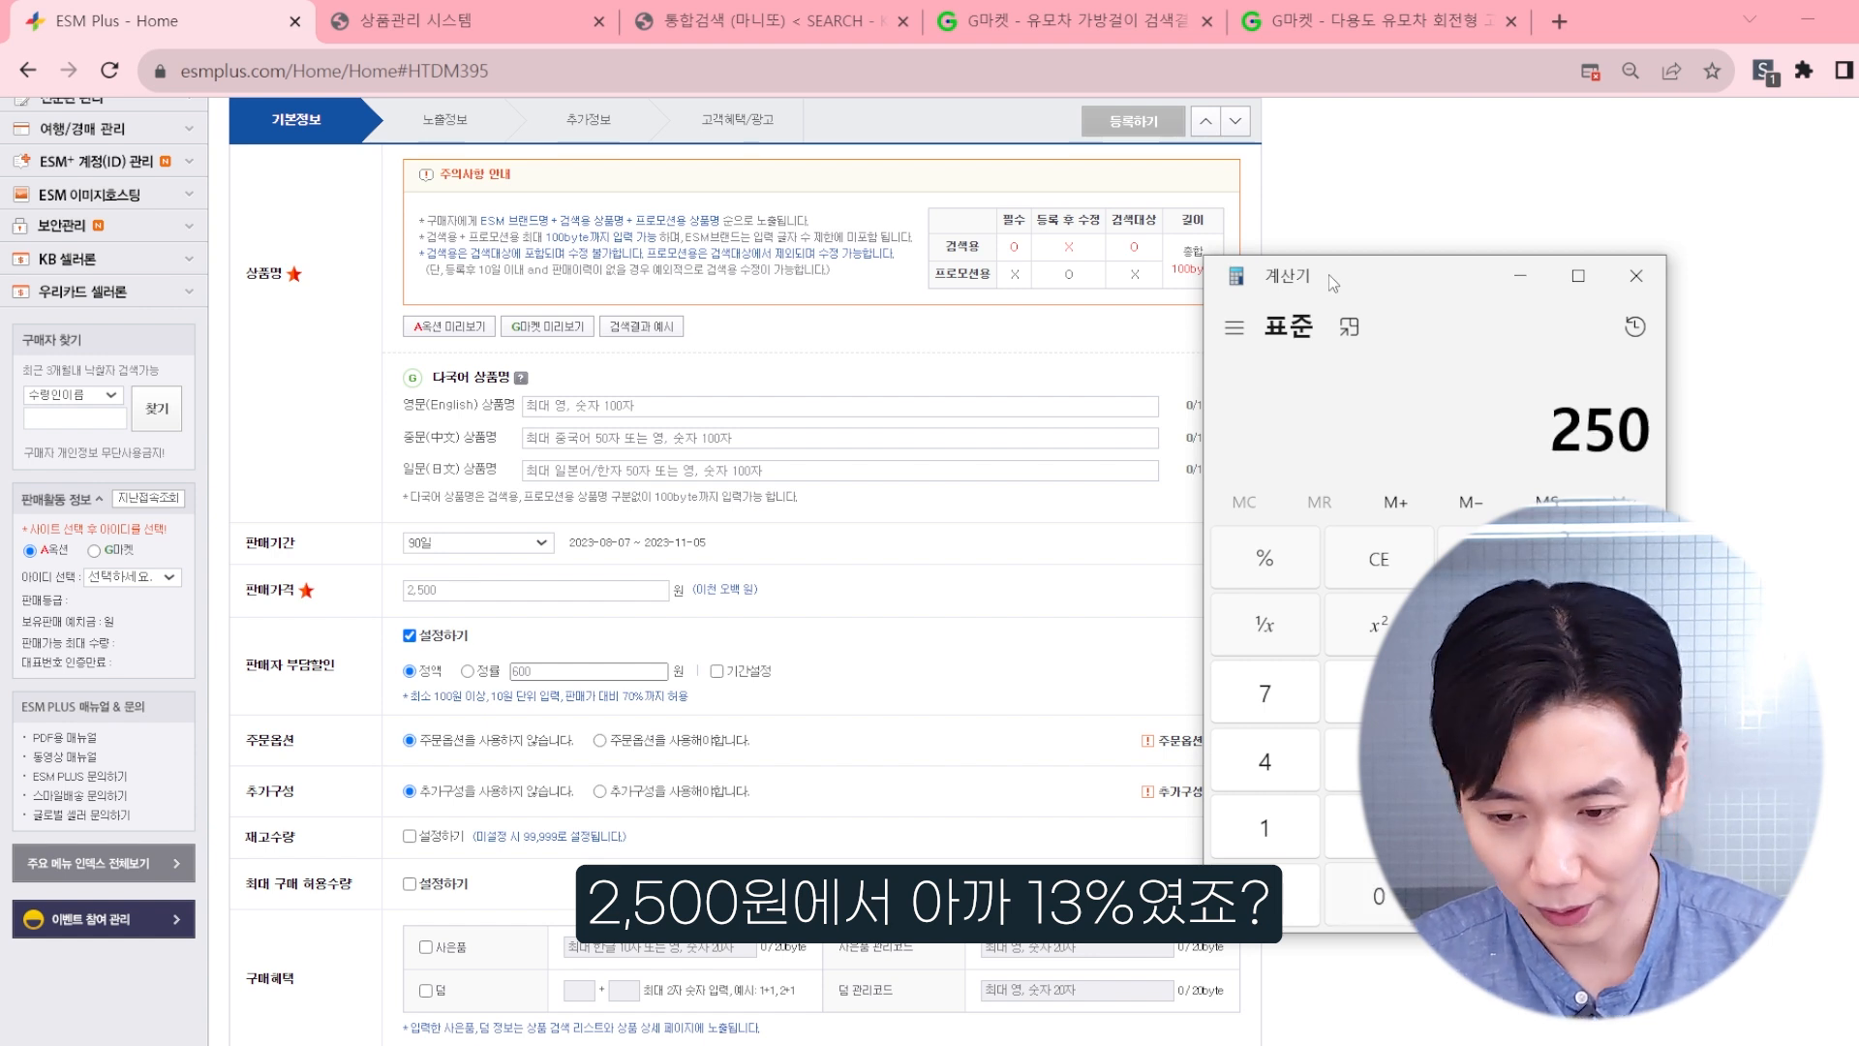
text(0*0.13)
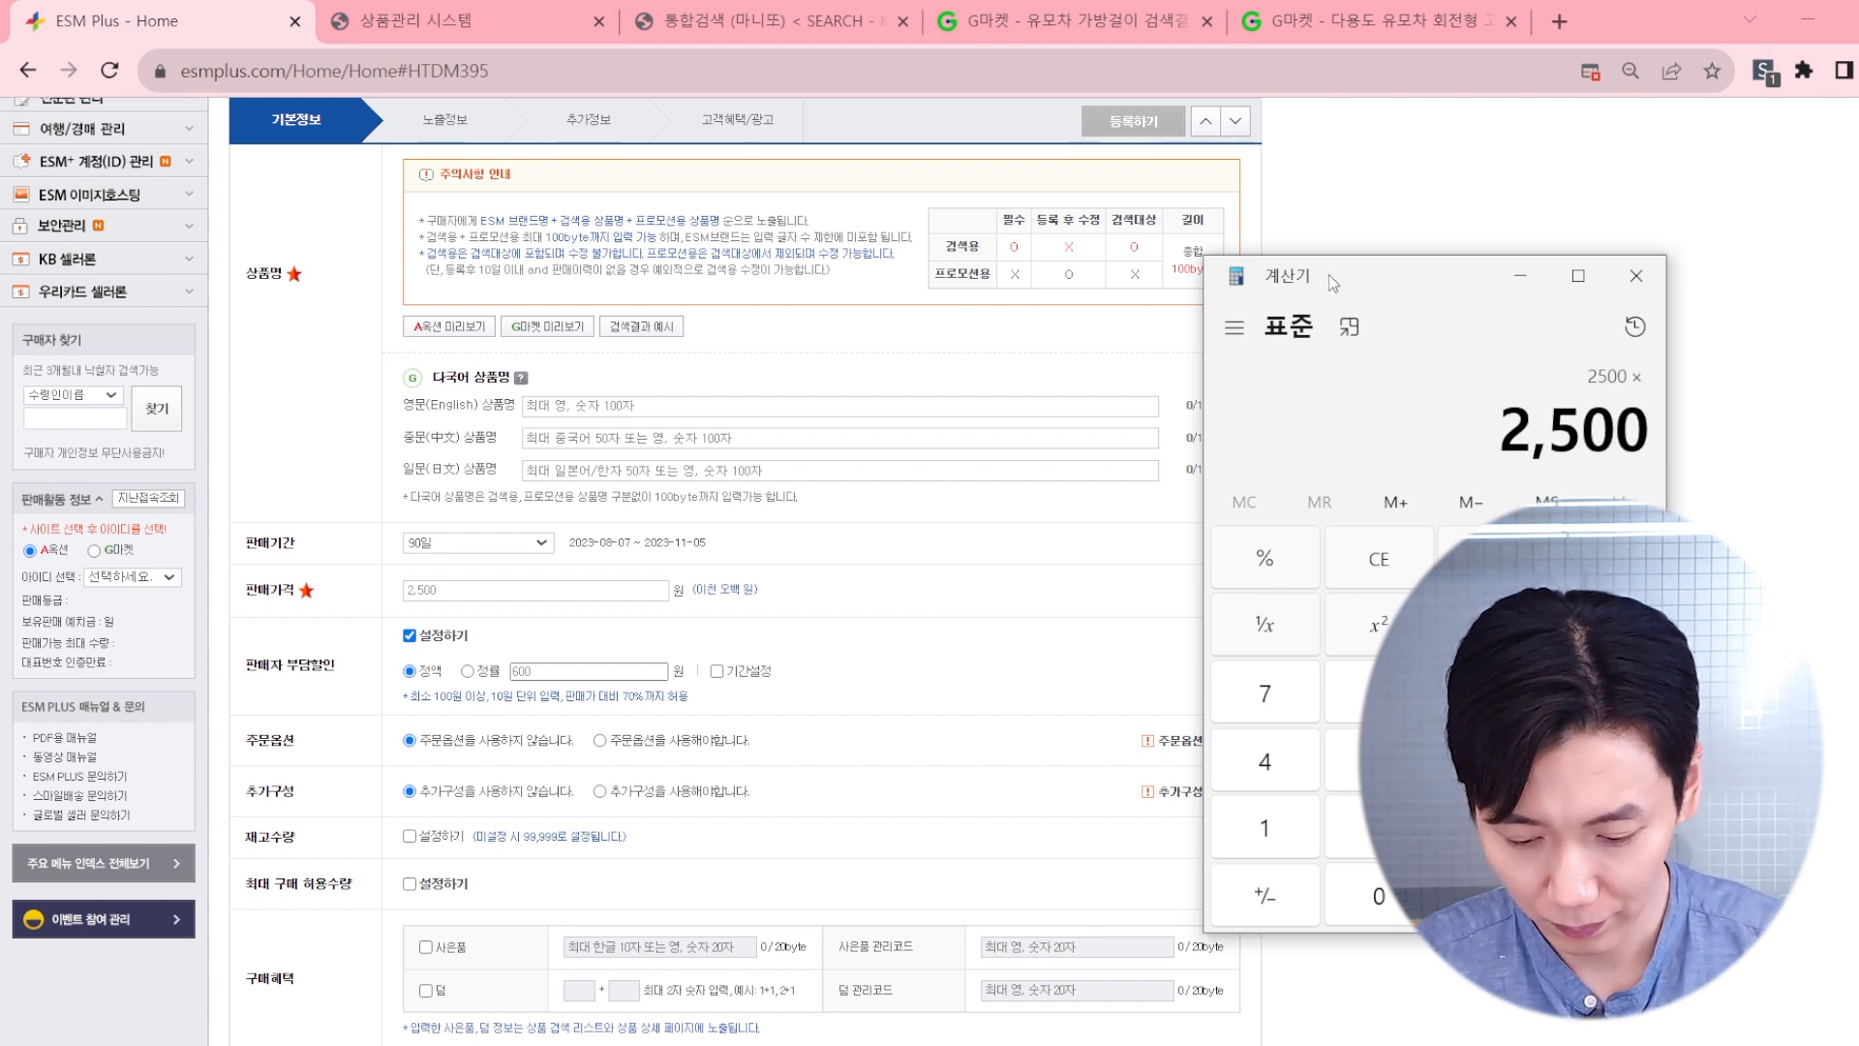
key(Return)
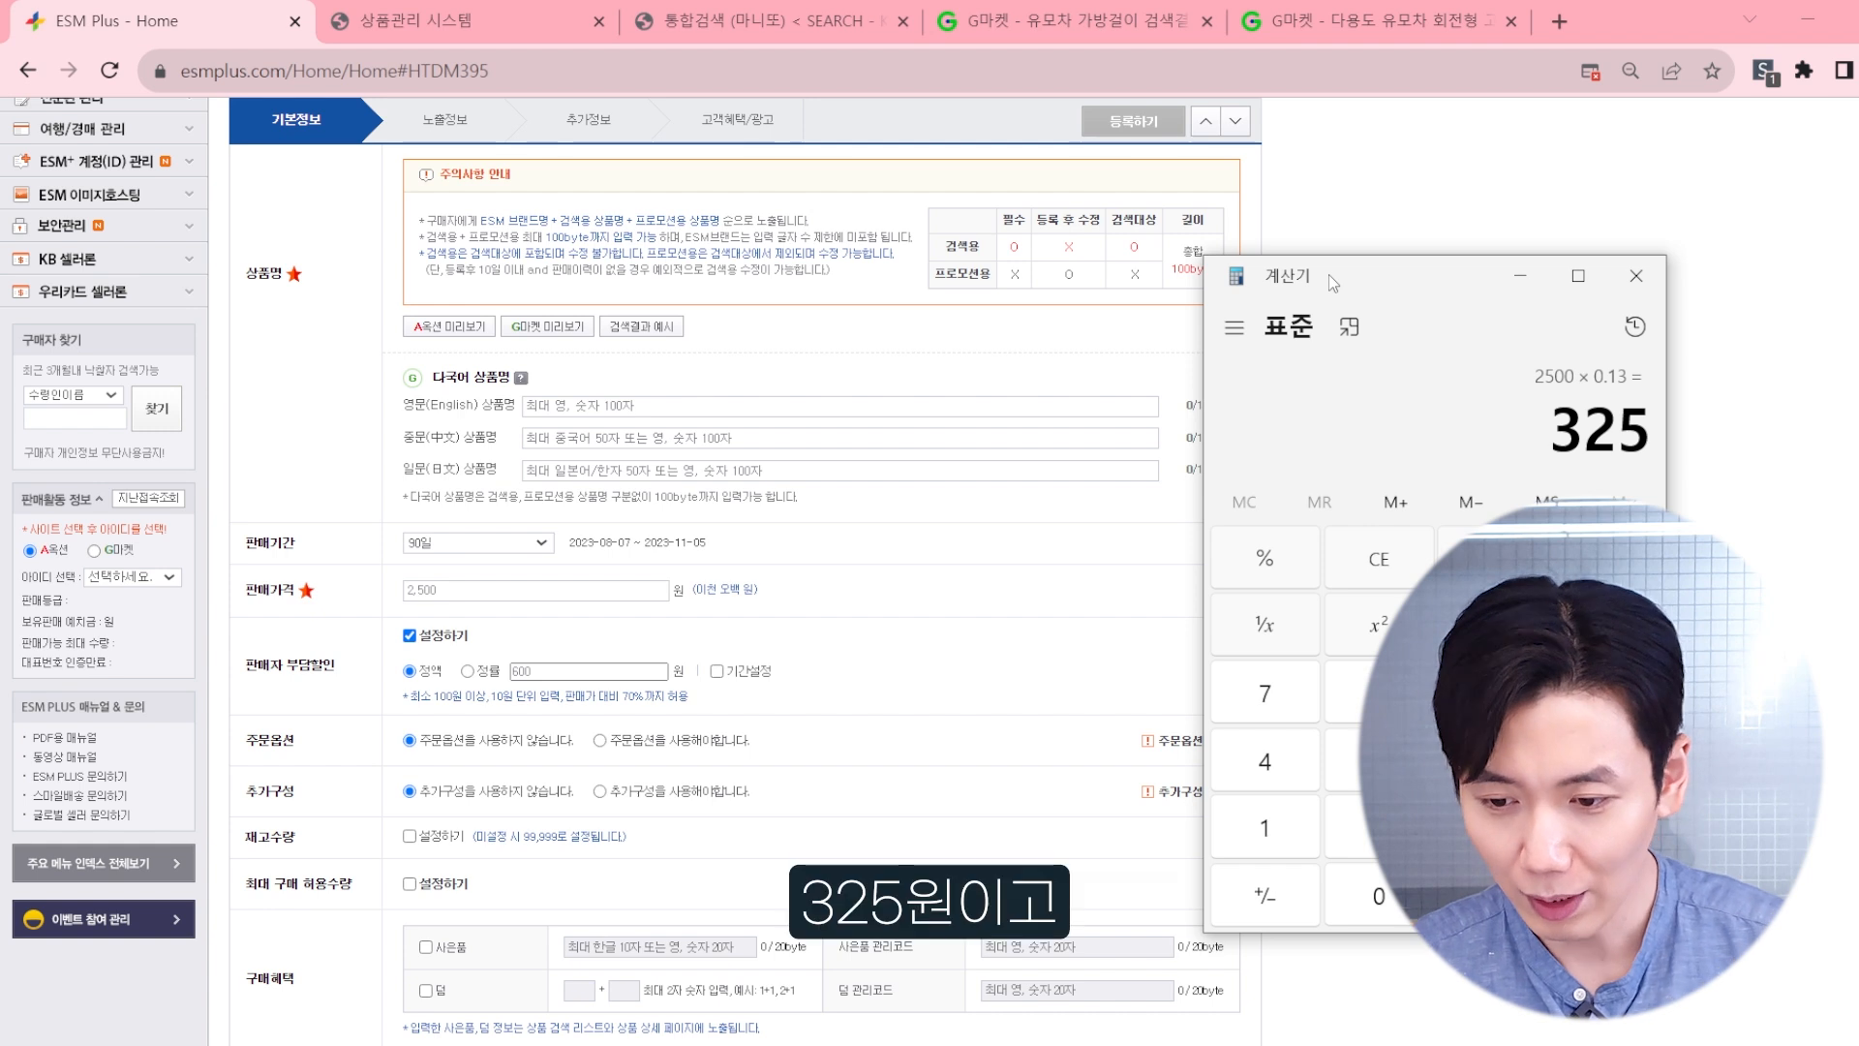
key(Escape)
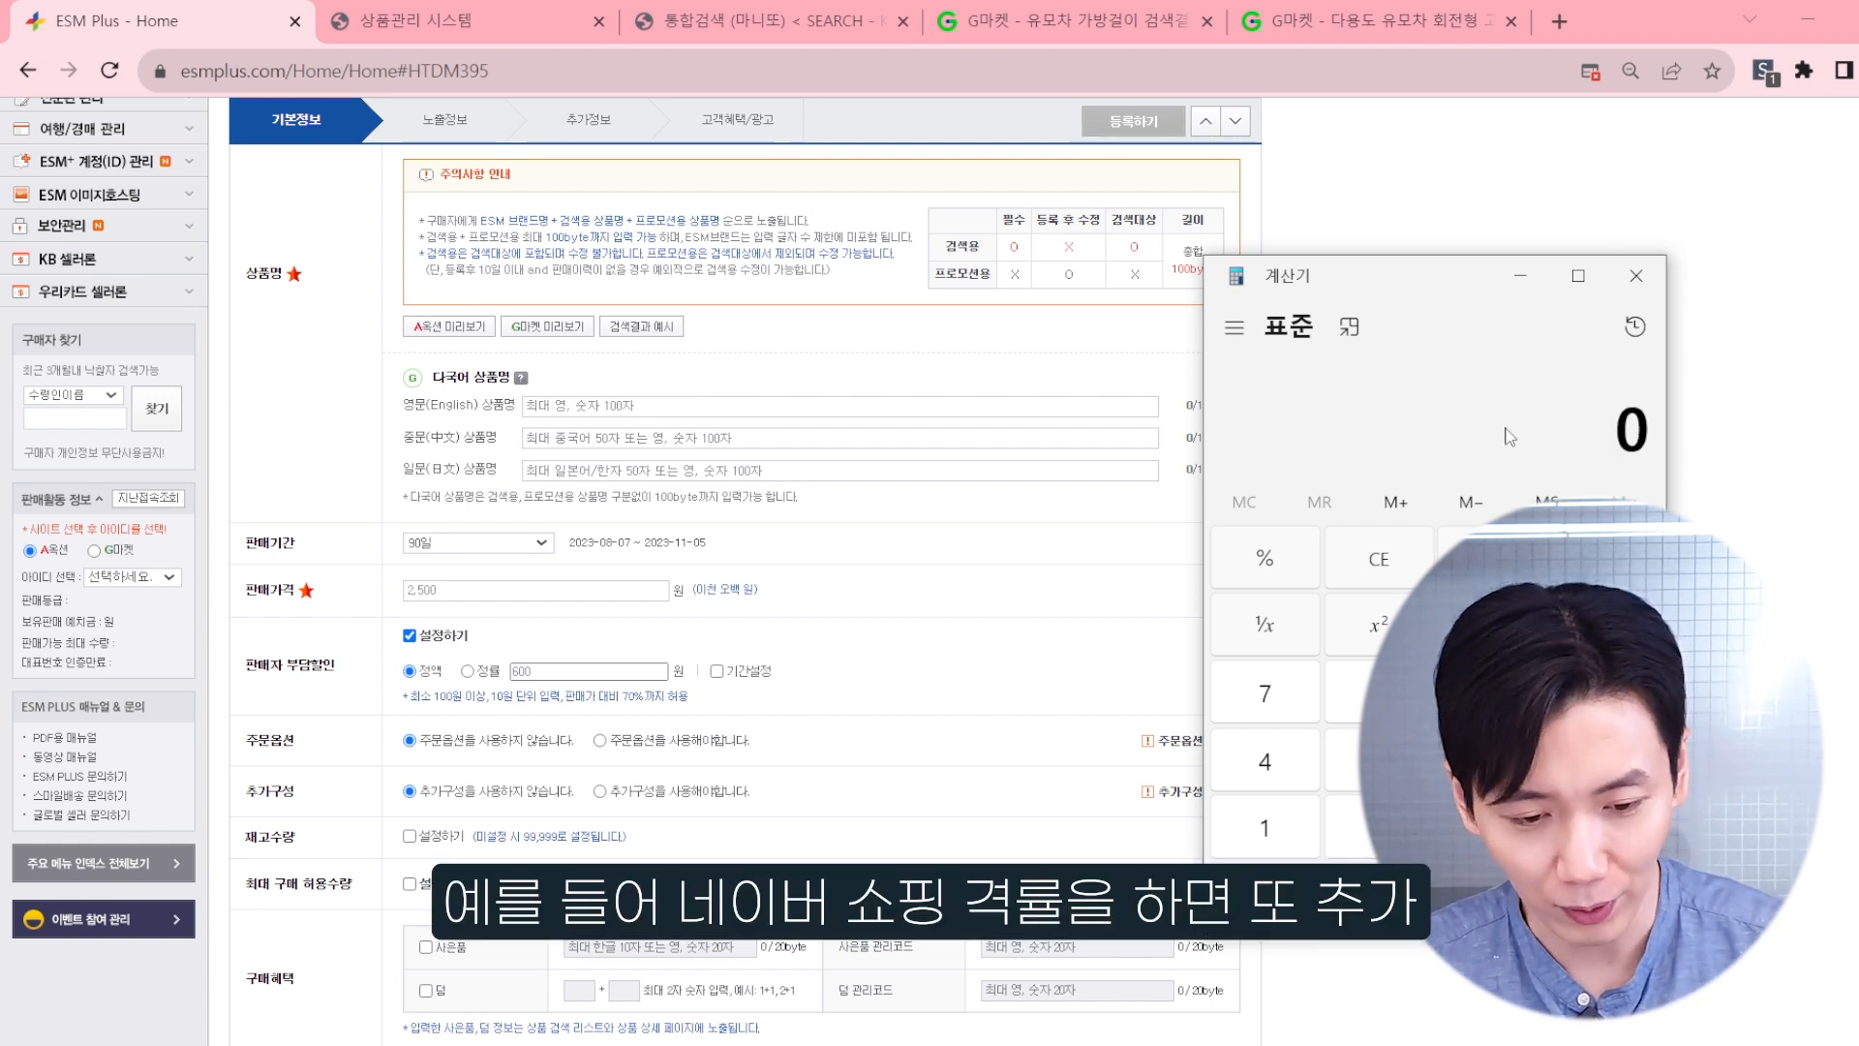
Step: Calculate the fee on the 2,500 won price at 15% and at 16%
text(2500)
key(asterisk)
text(0.15)
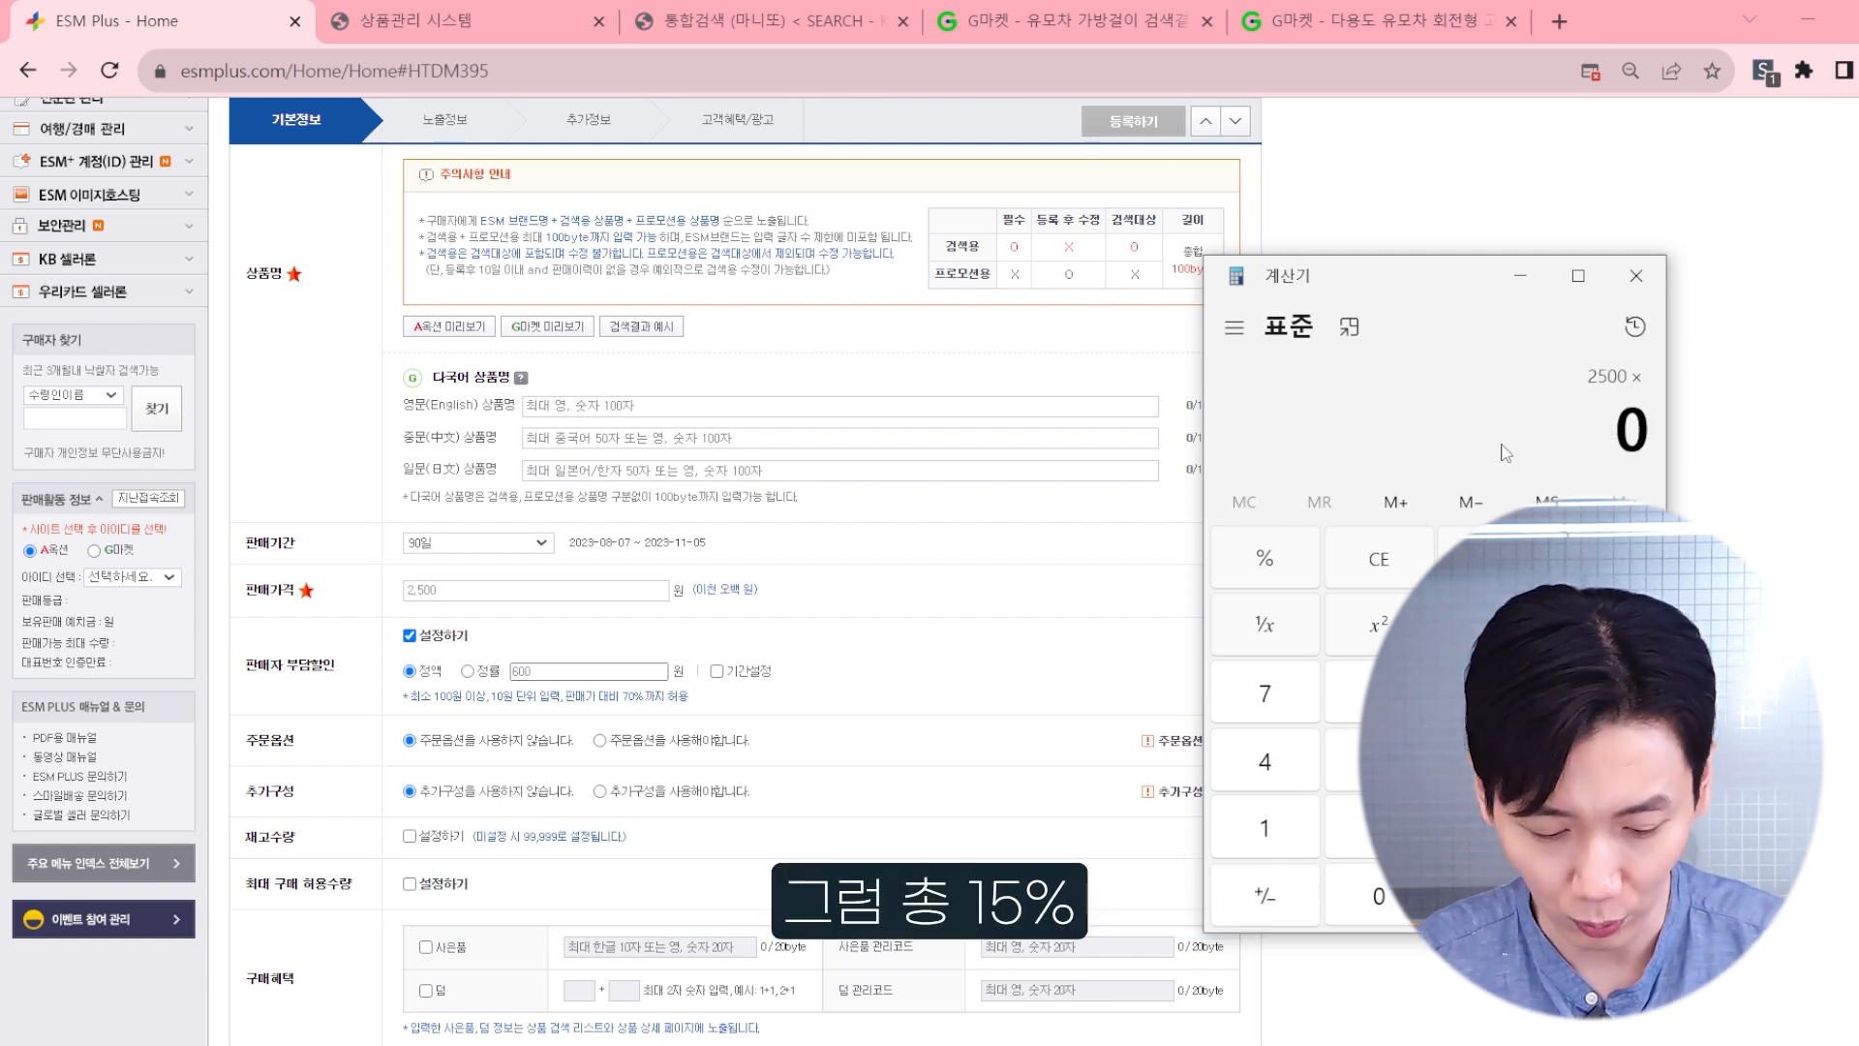
key(Return)
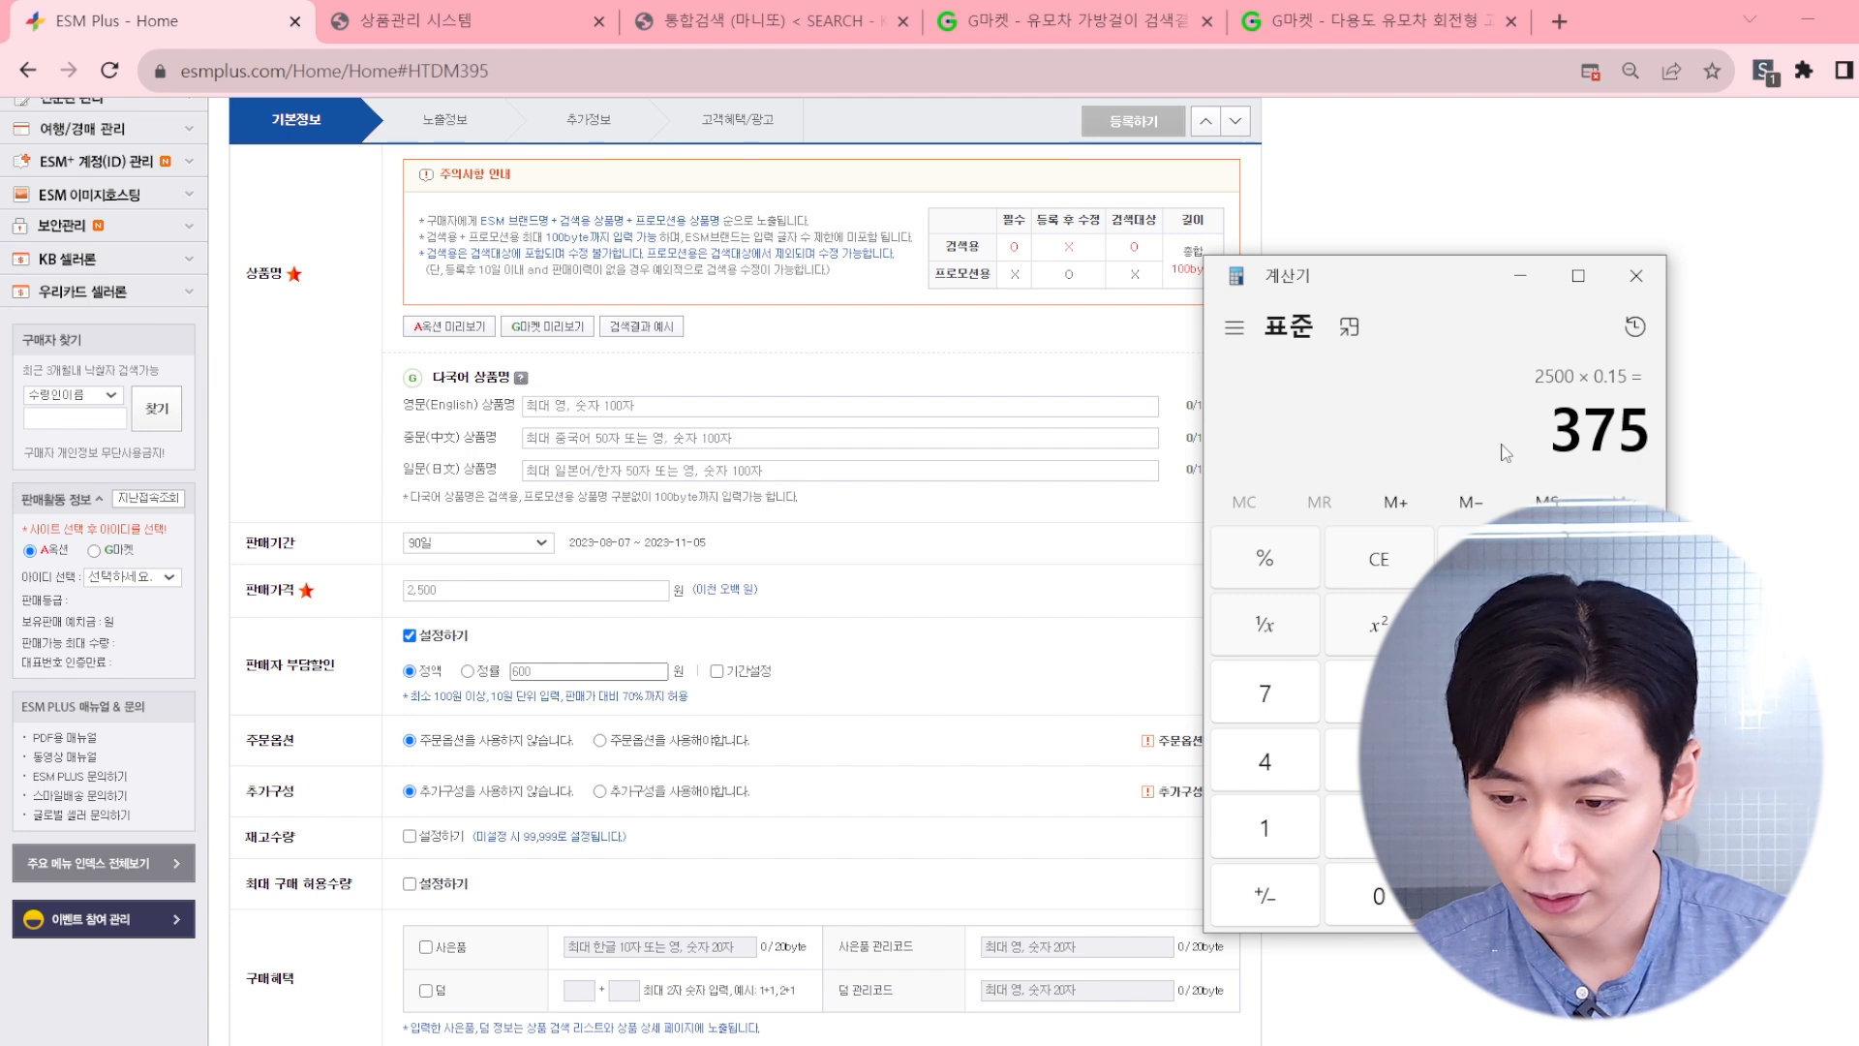
key(Escape)
text(2500)
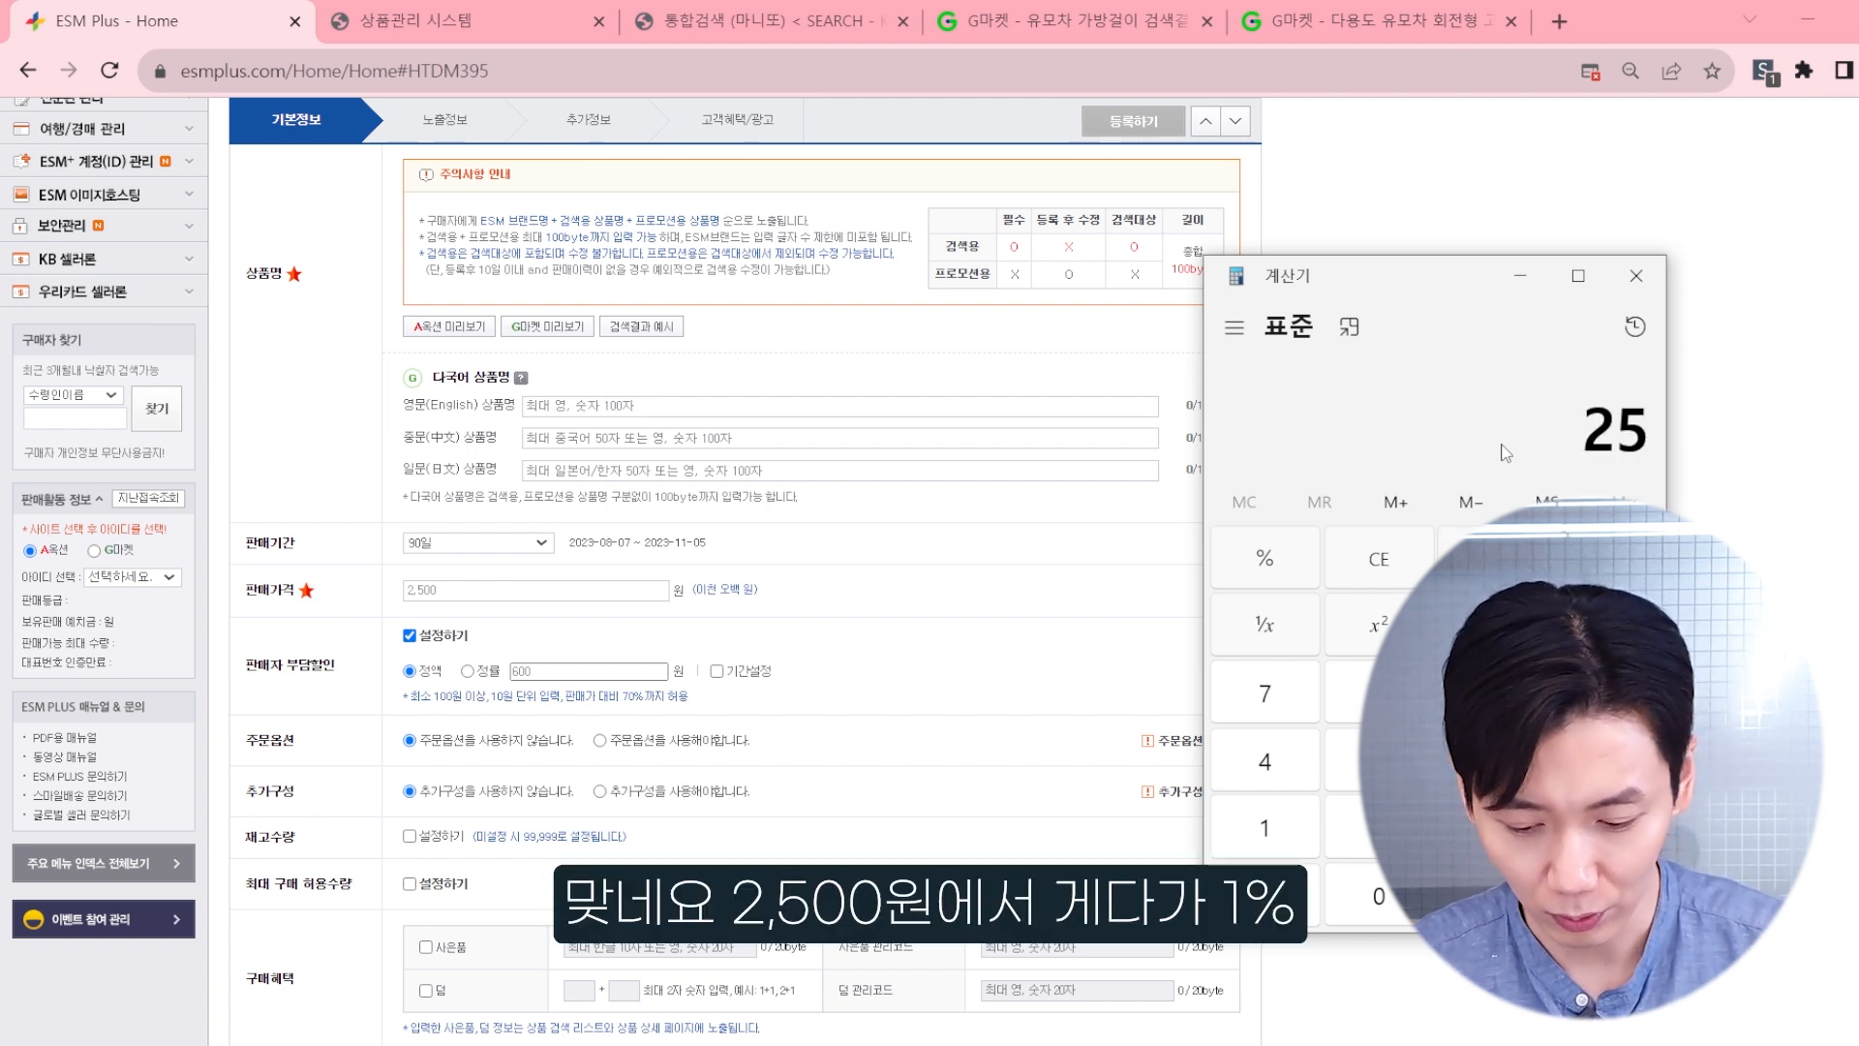
key(asterisk)
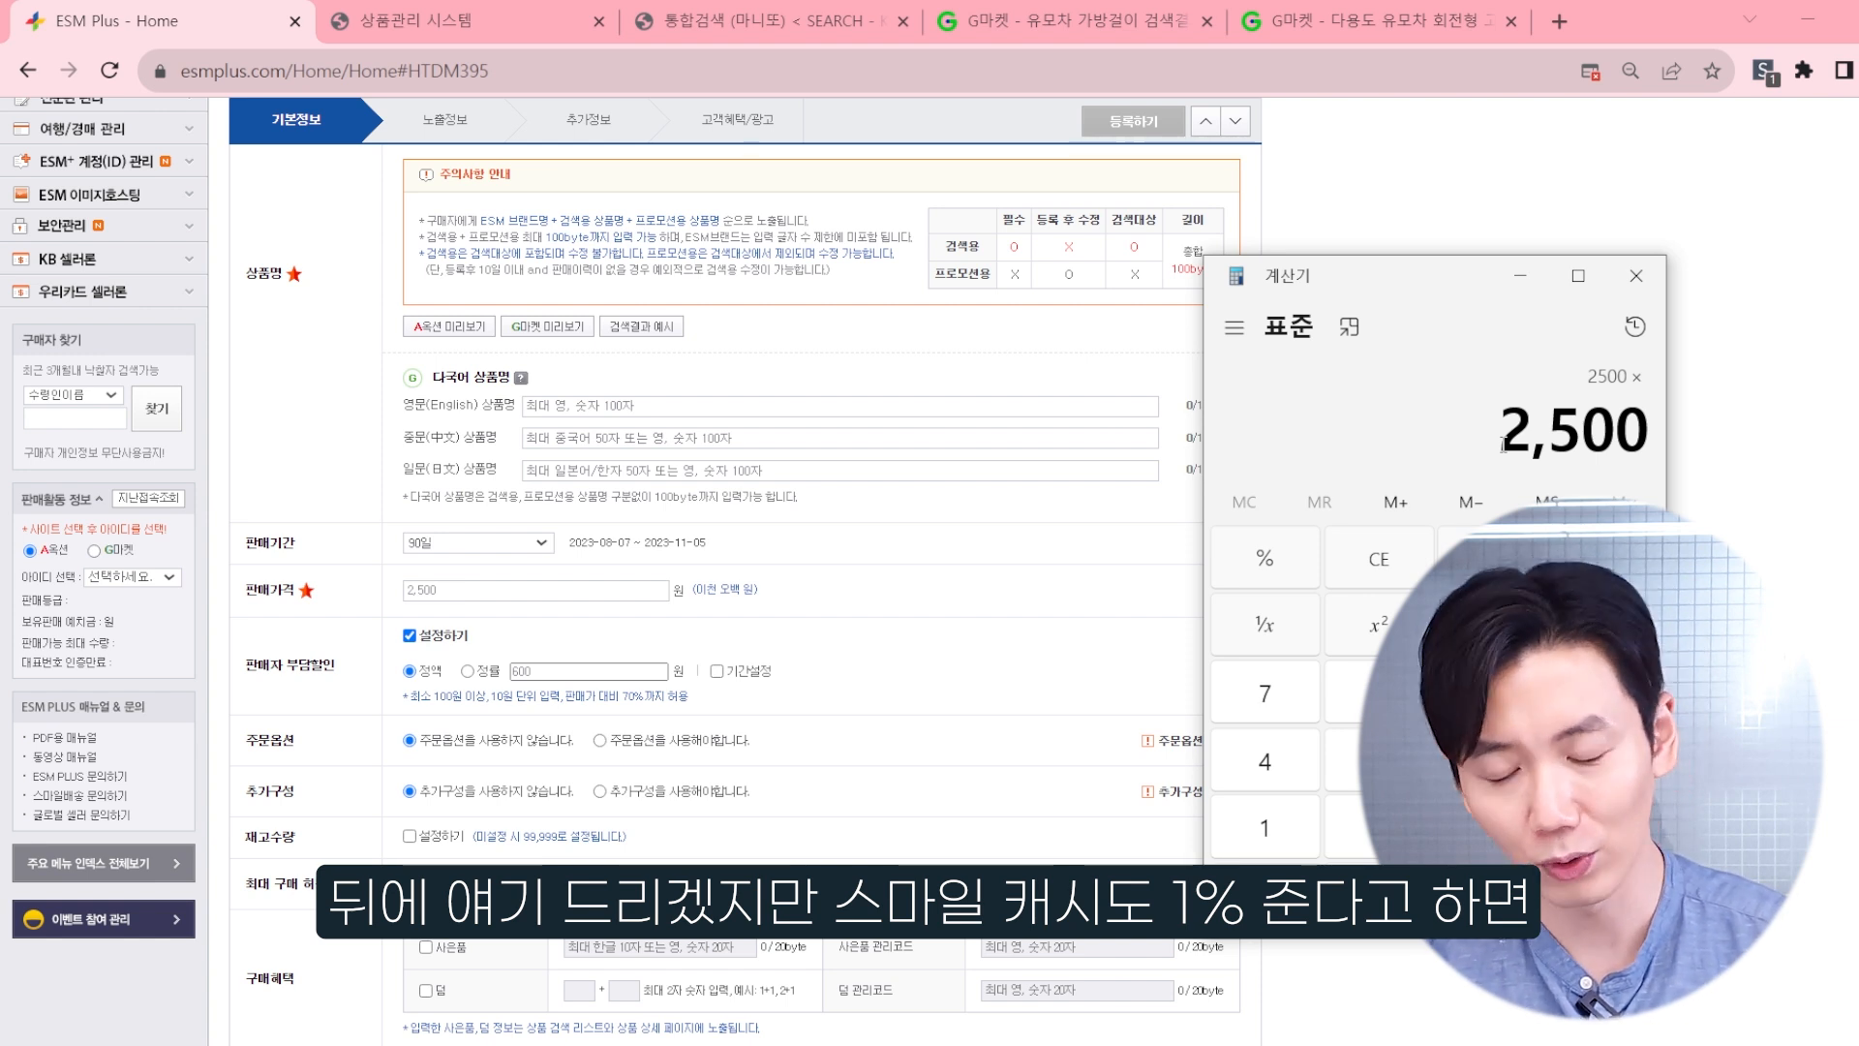
text(0.16)
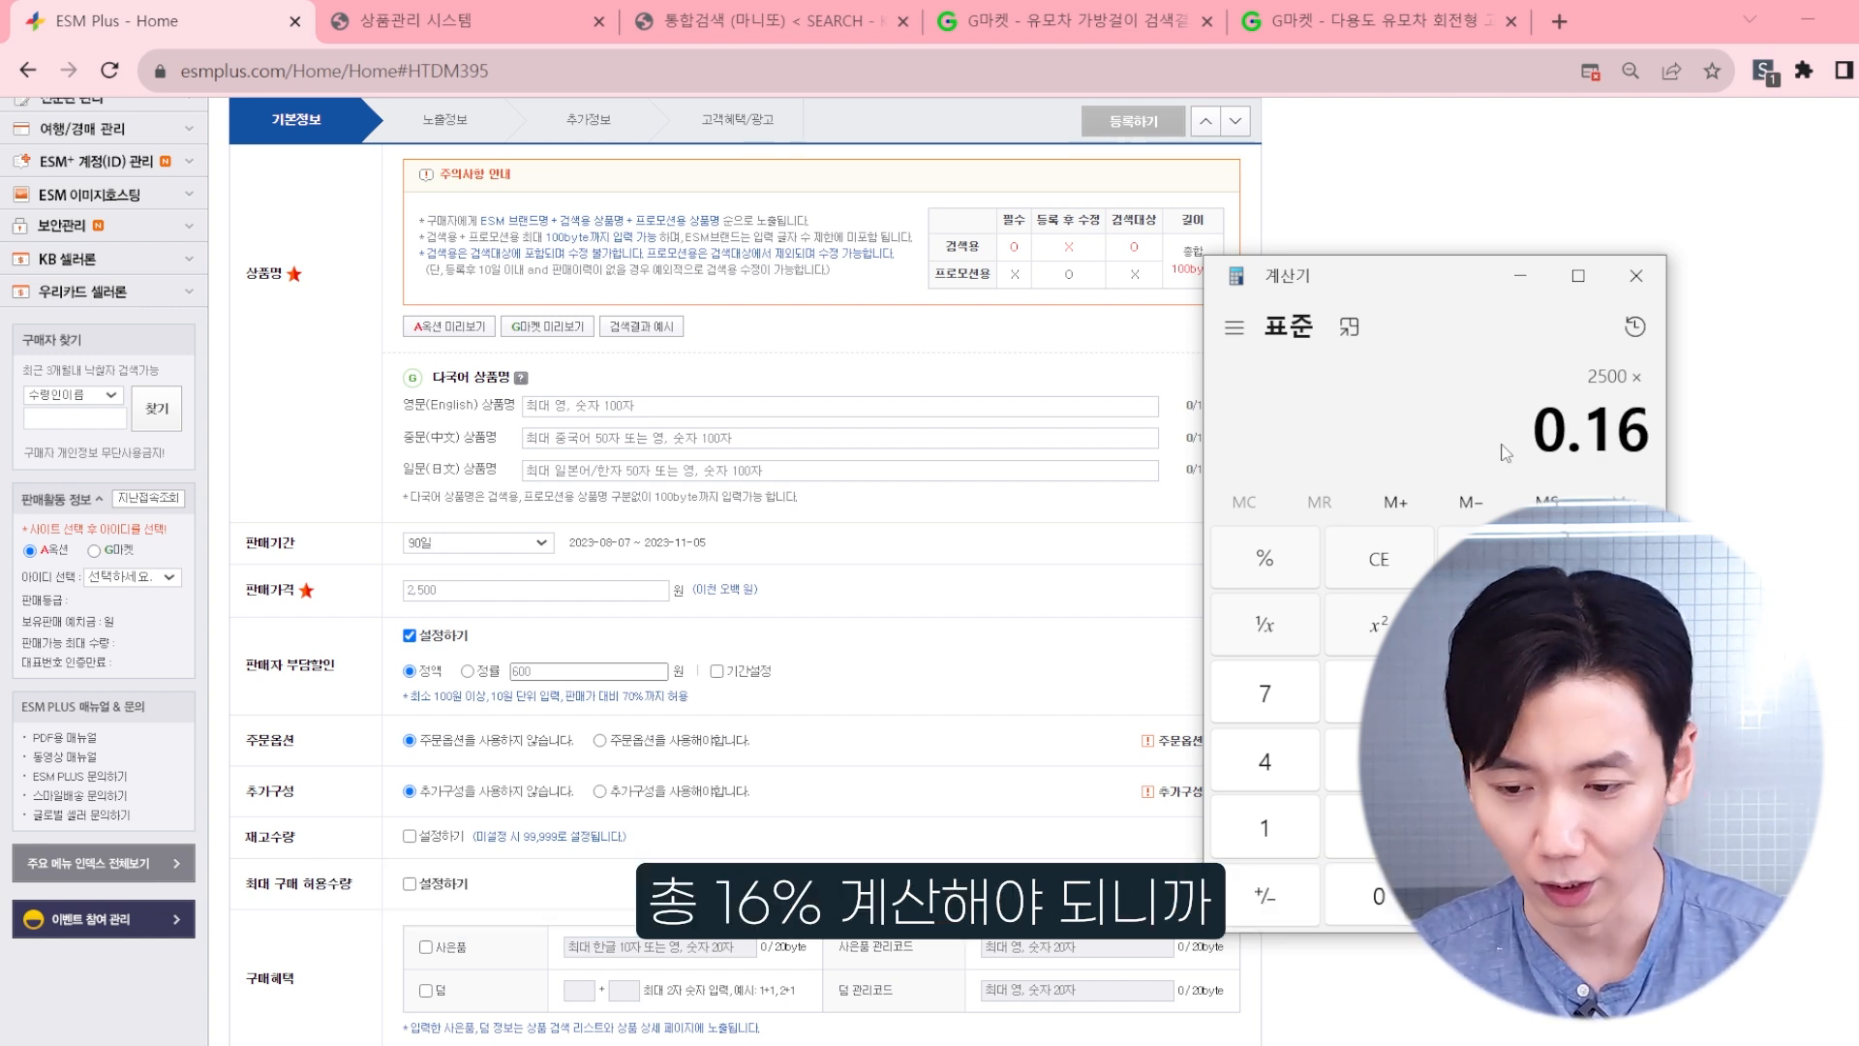
key(Return)
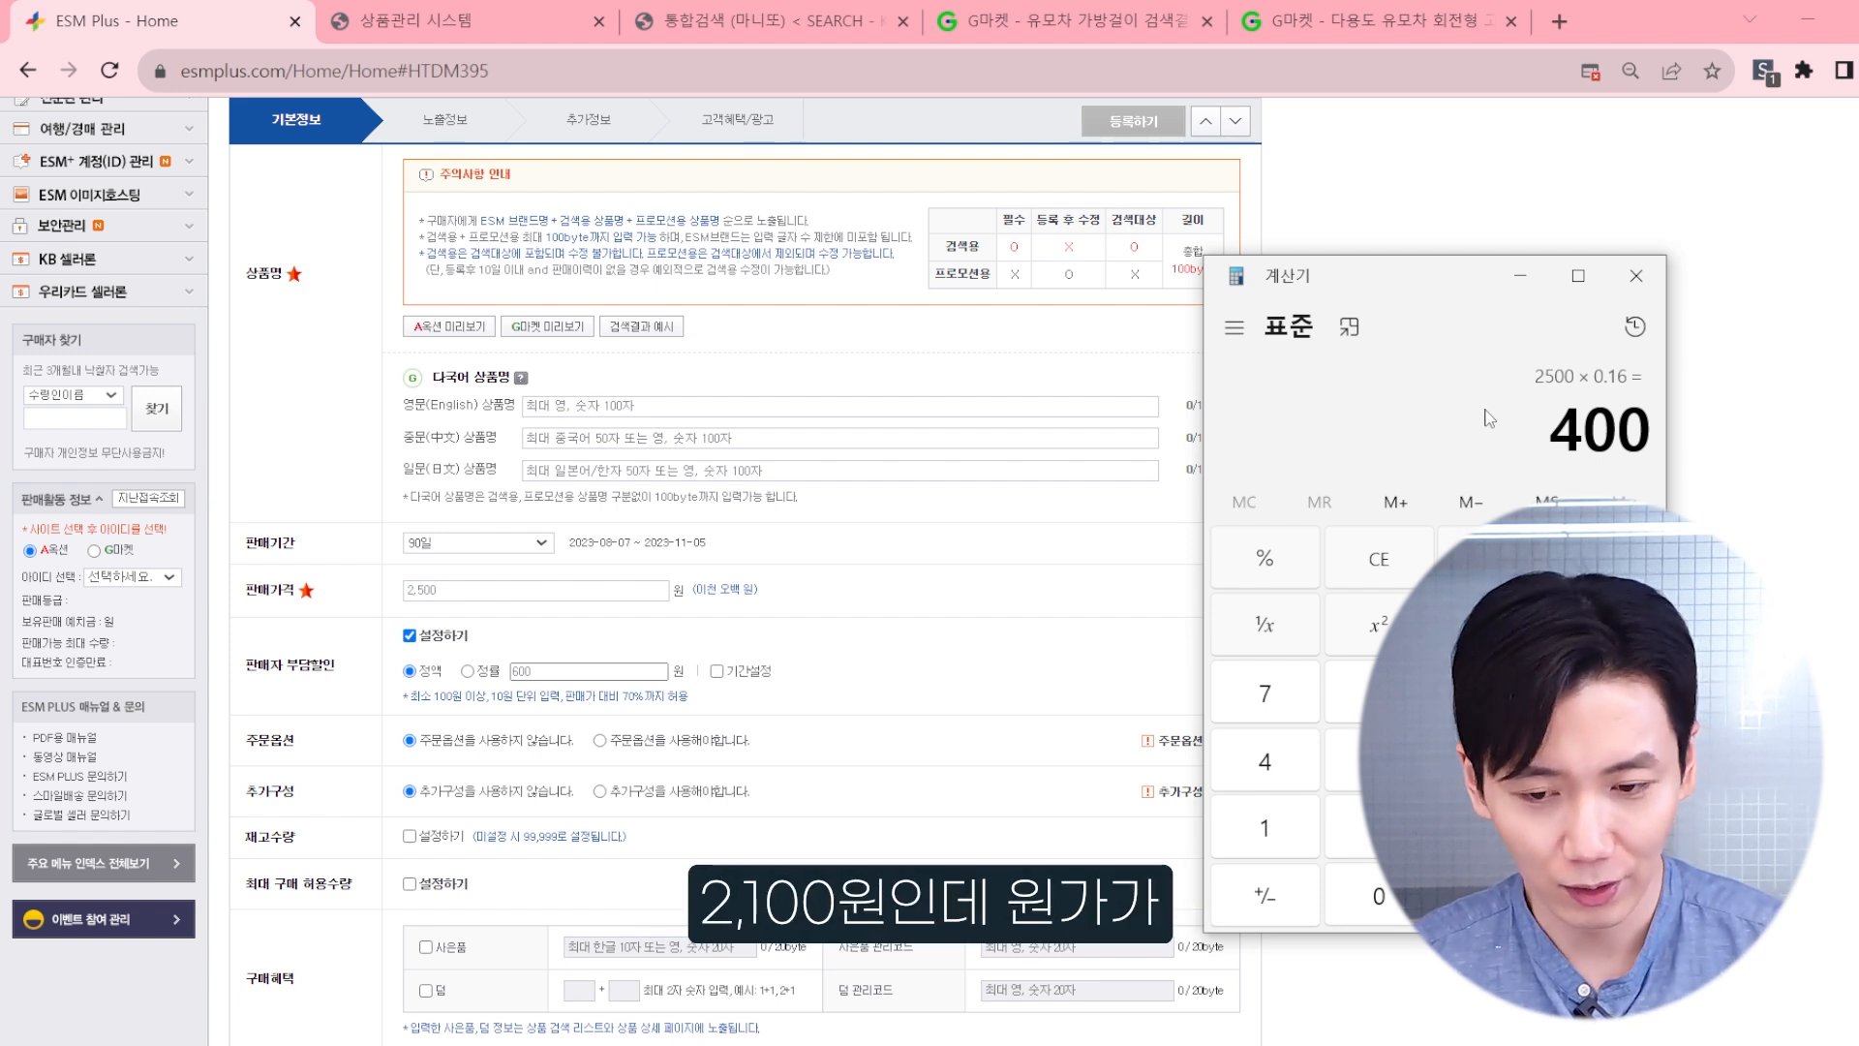
Step: Check the cost price and options of 유모차용 고리 1p in the 상품관리 시스템 product list and return to ESM Plus
click(554, 14)
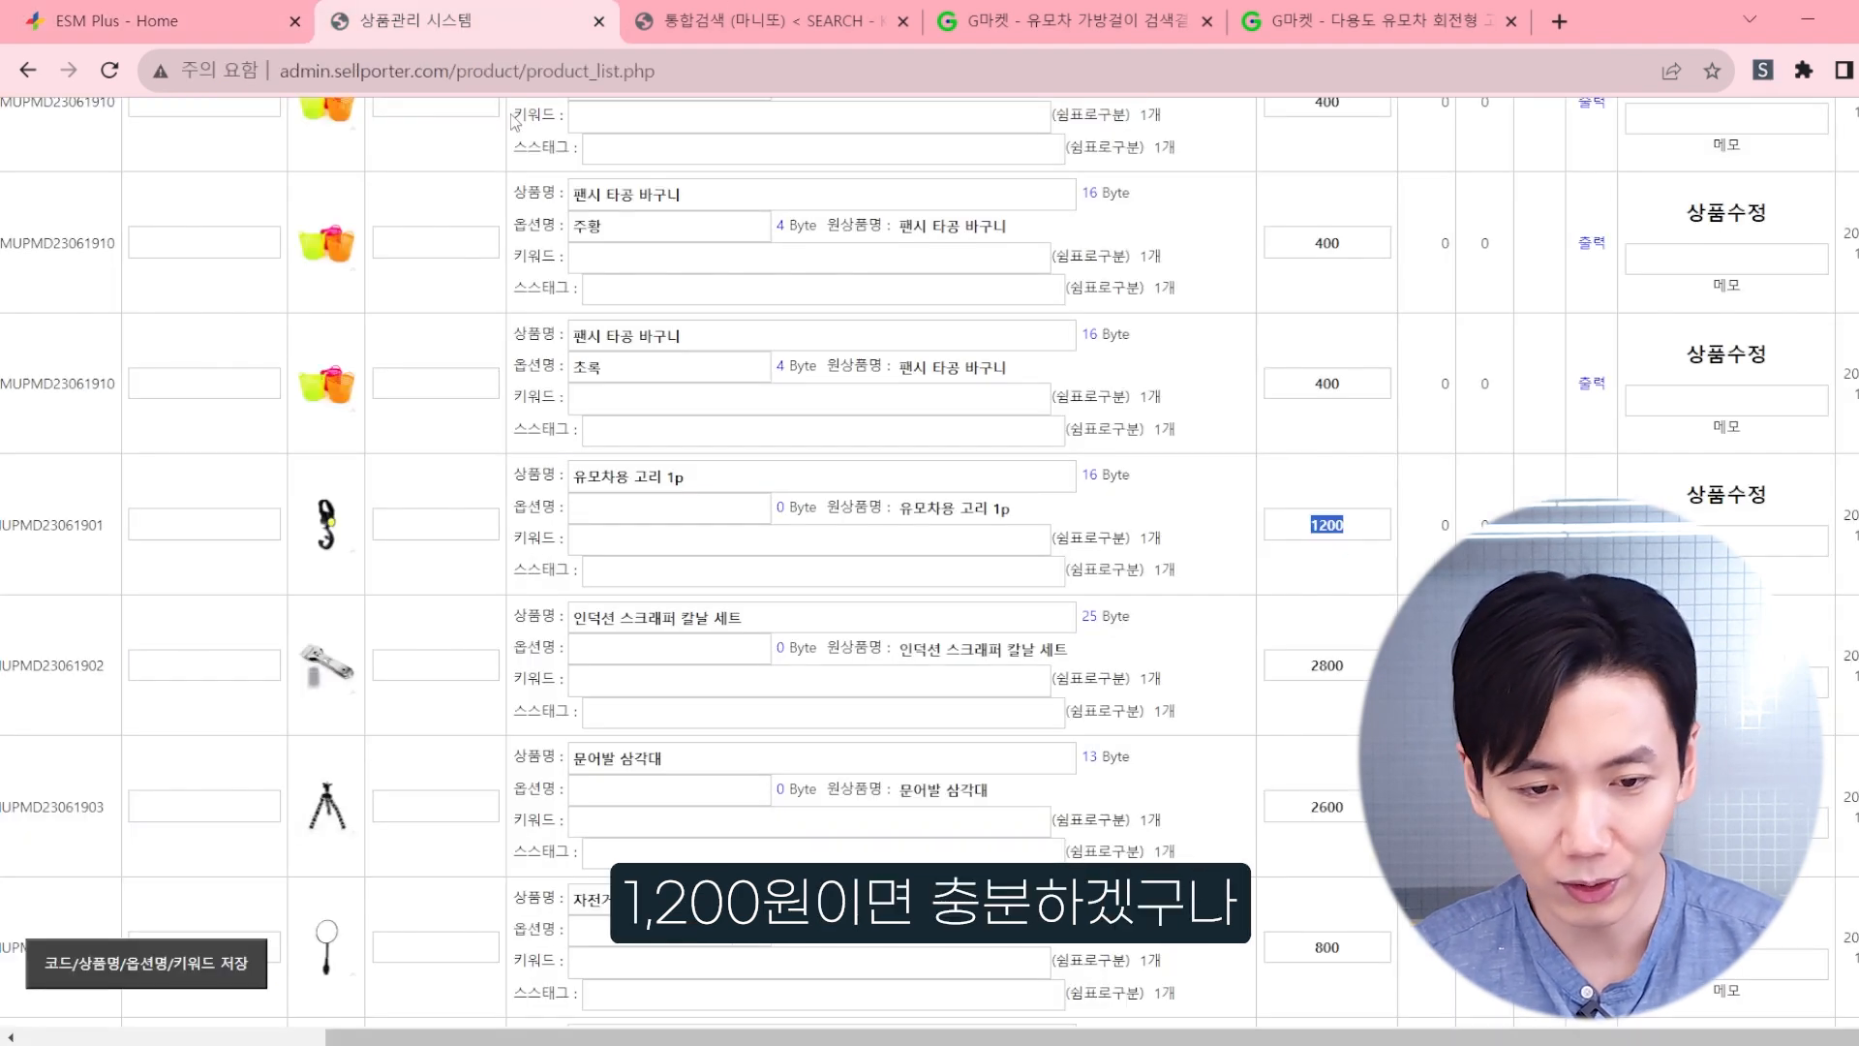
click(216, 11)
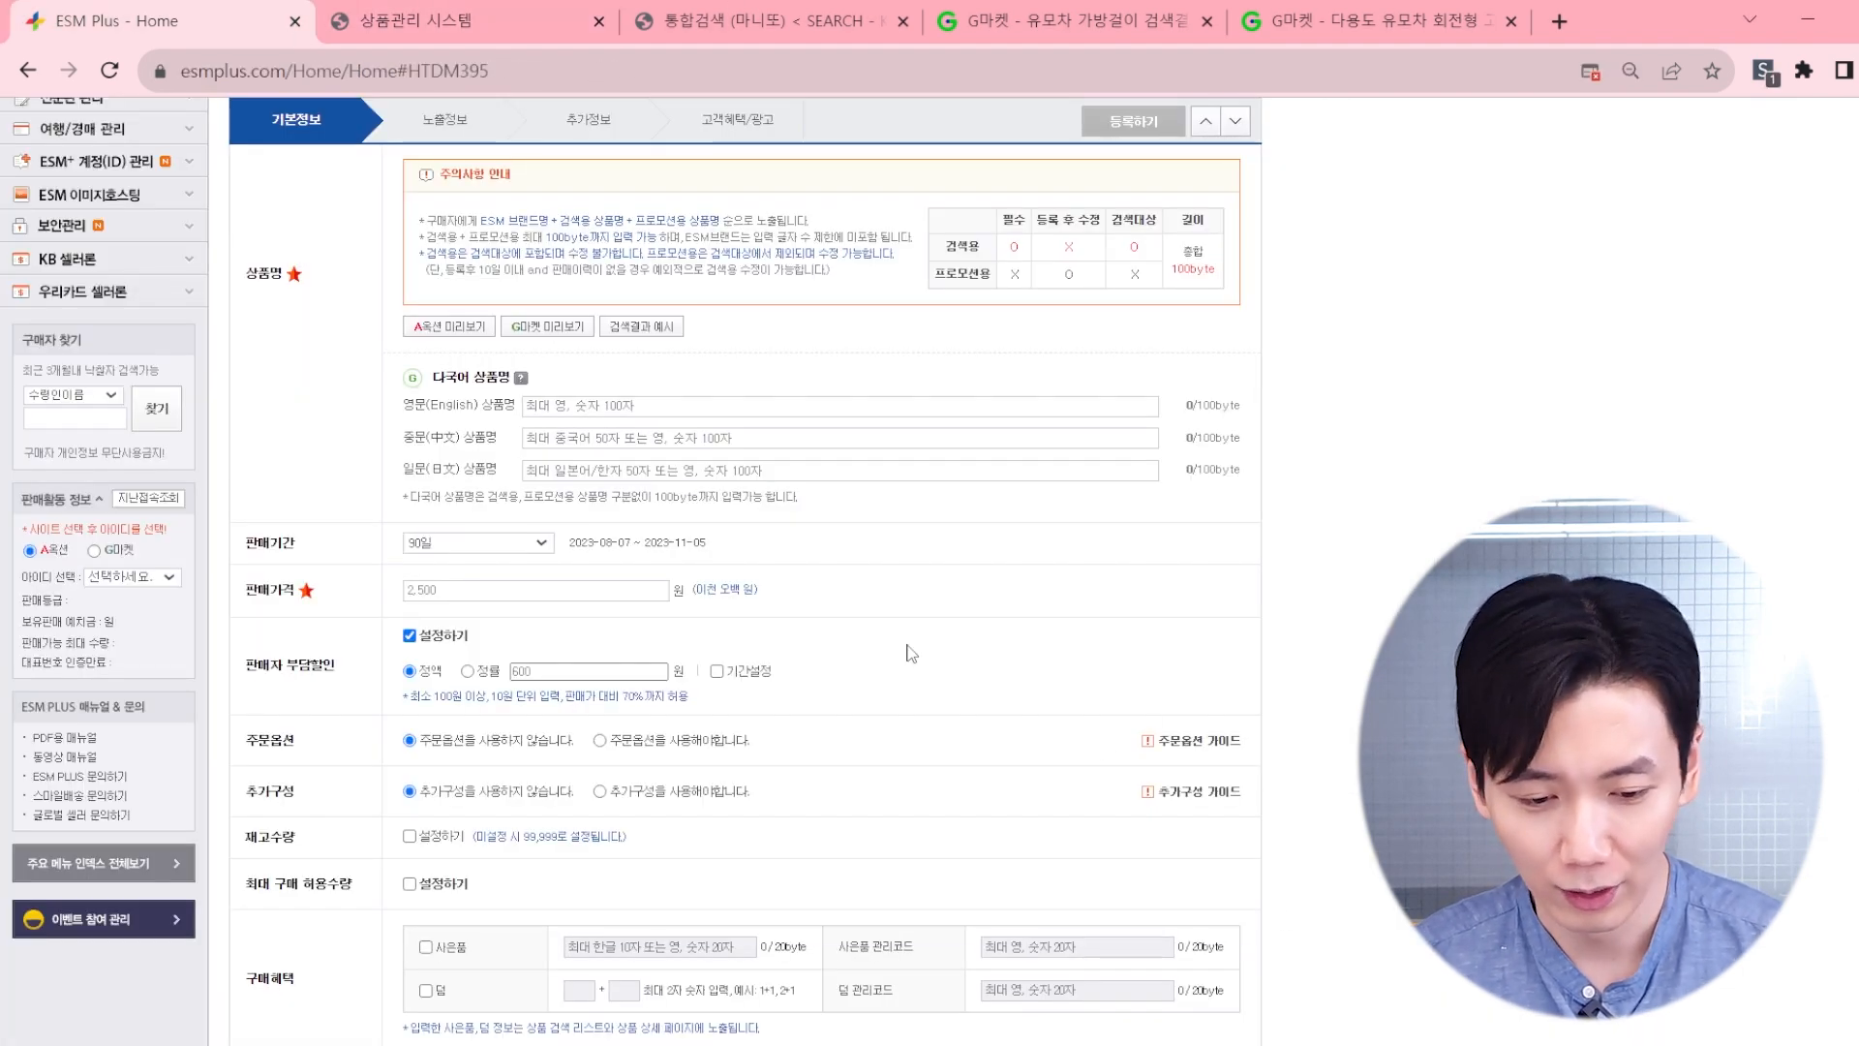
scroll(908, 650, down, 1)
scroll(909, 651, up, 1)
scroll(667, 651, down, 1)
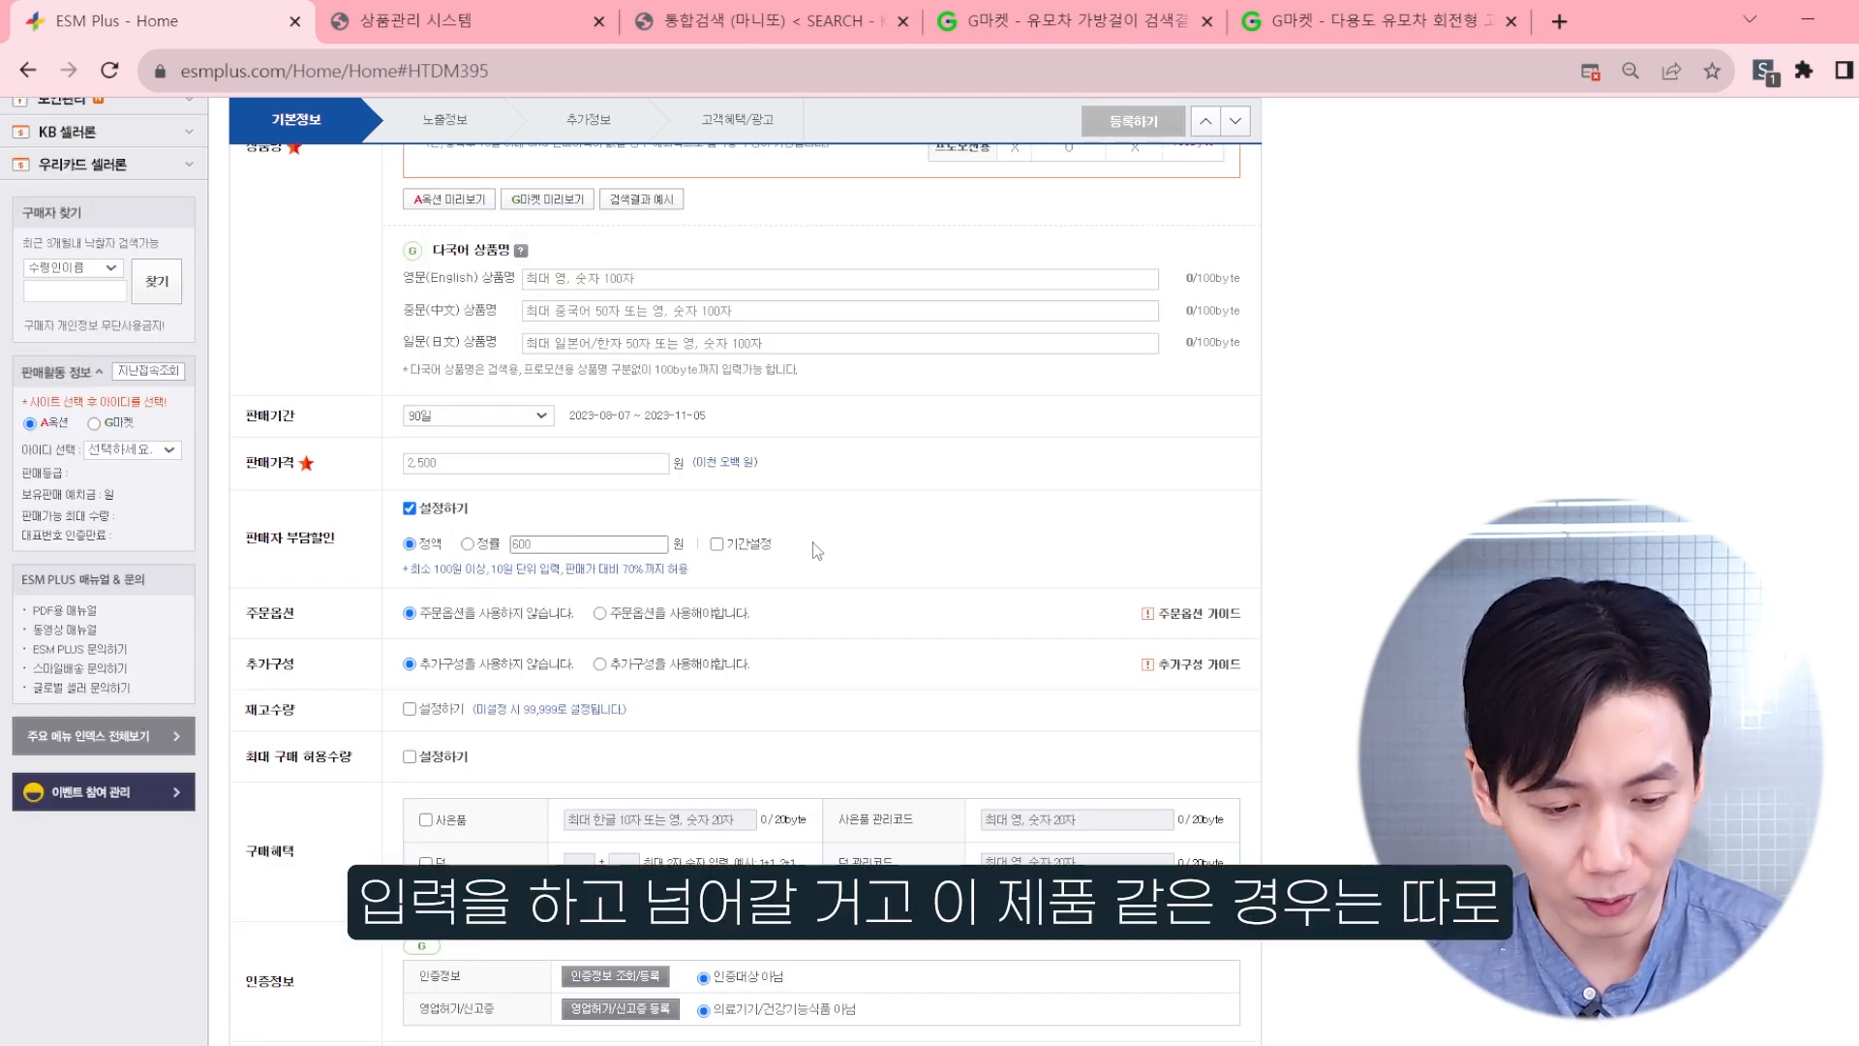
click(473, 18)
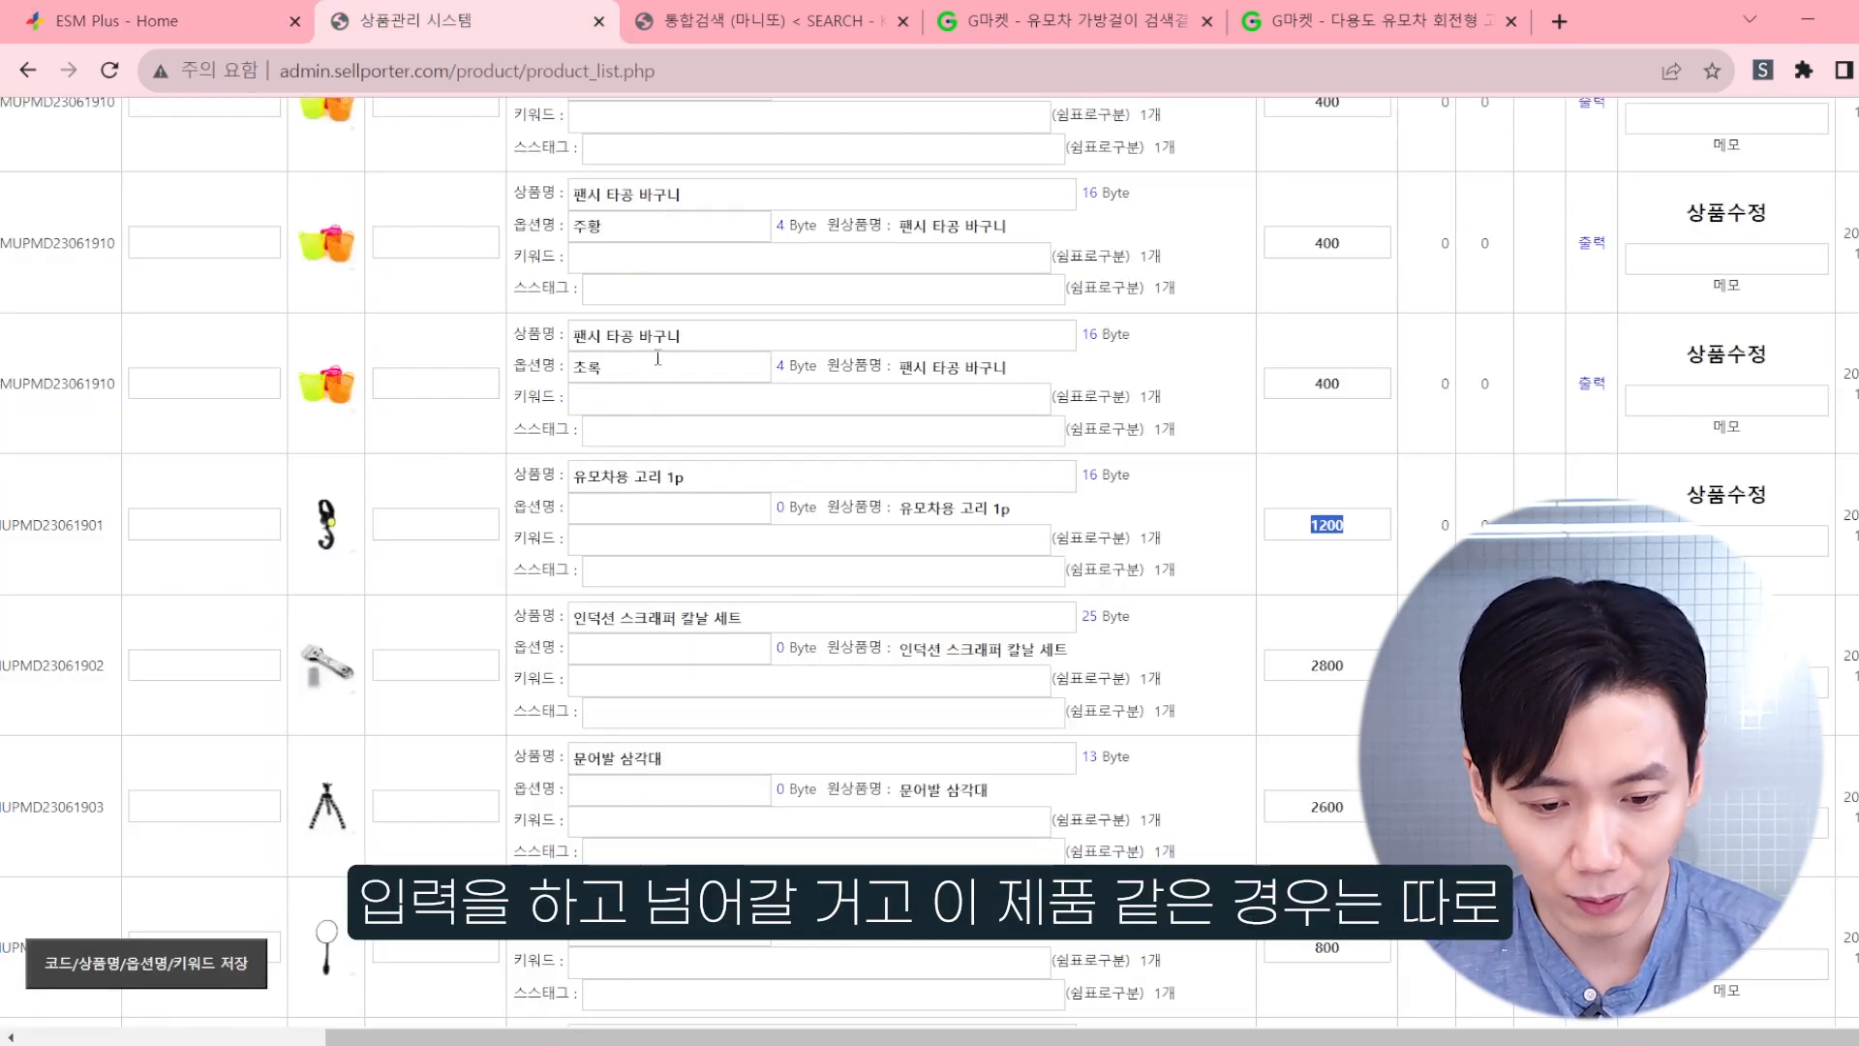
click(242, 13)
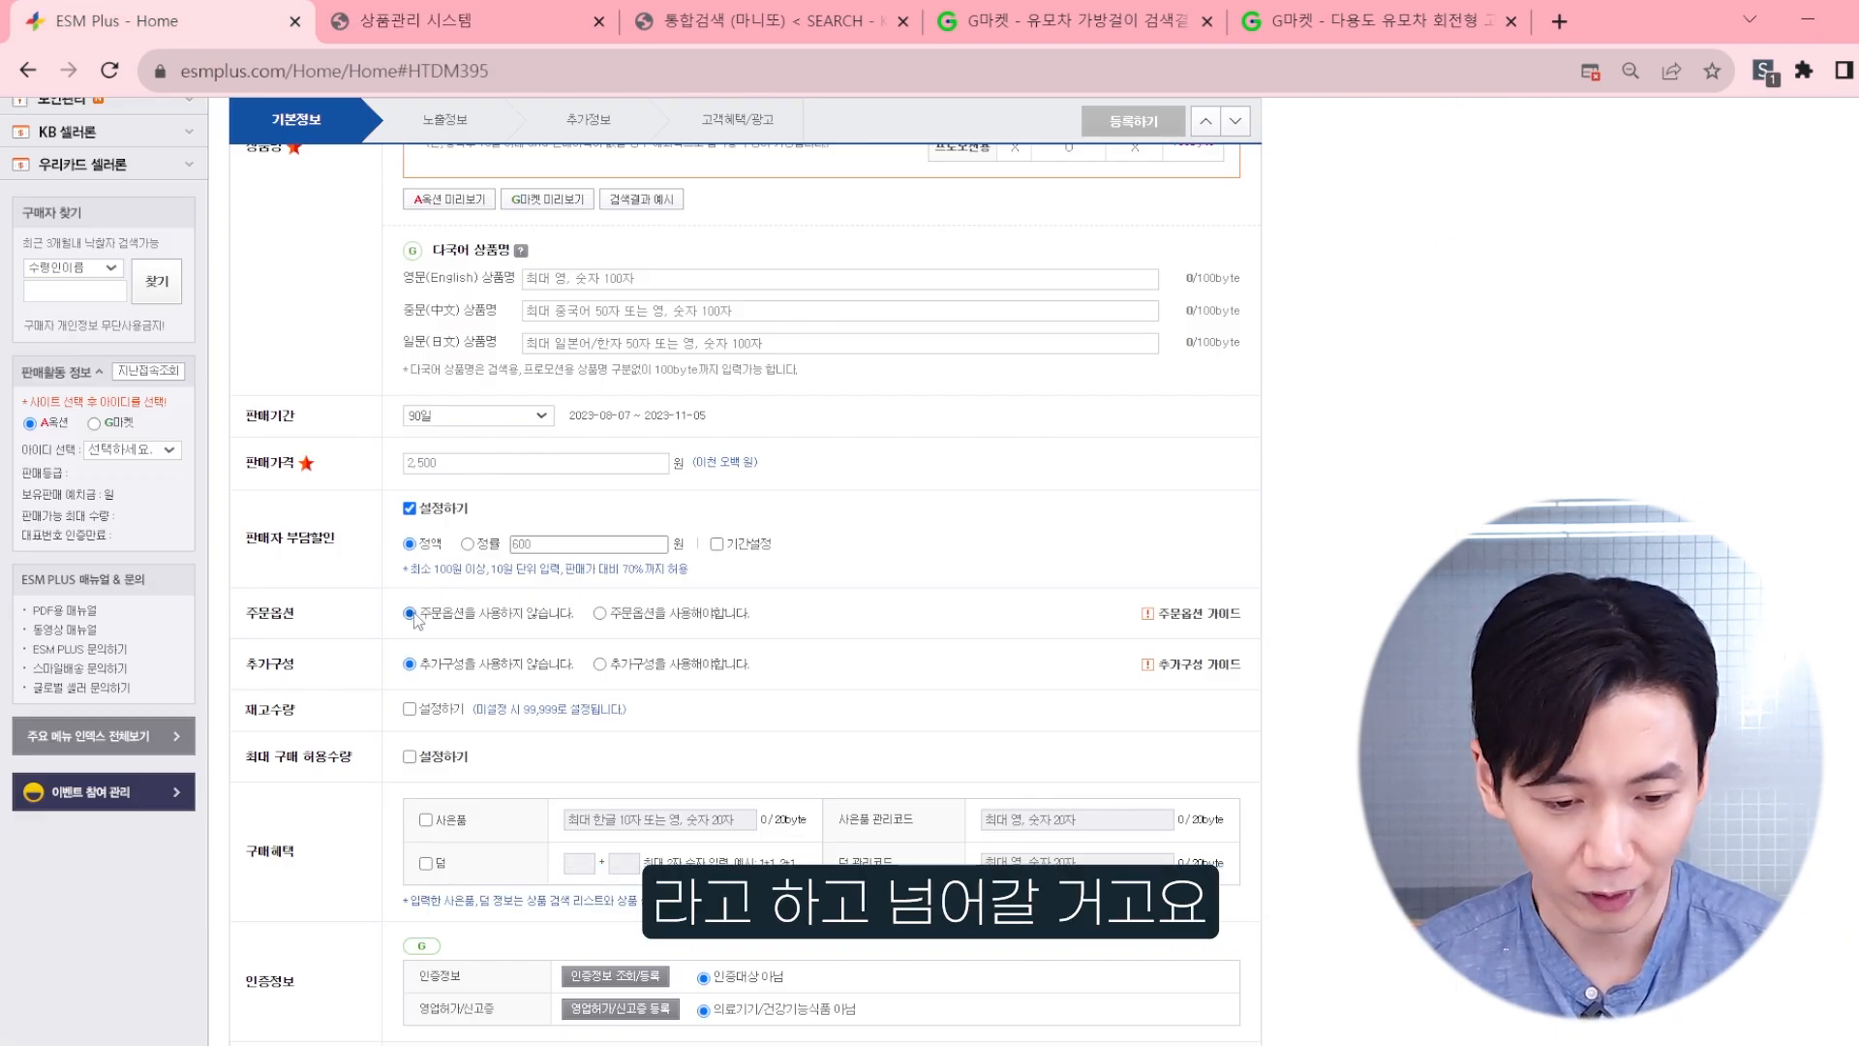
Step: Enable the 사은품 purchase benefit and enter 빠른배송 as its text
scroll(411, 668, down, 1)
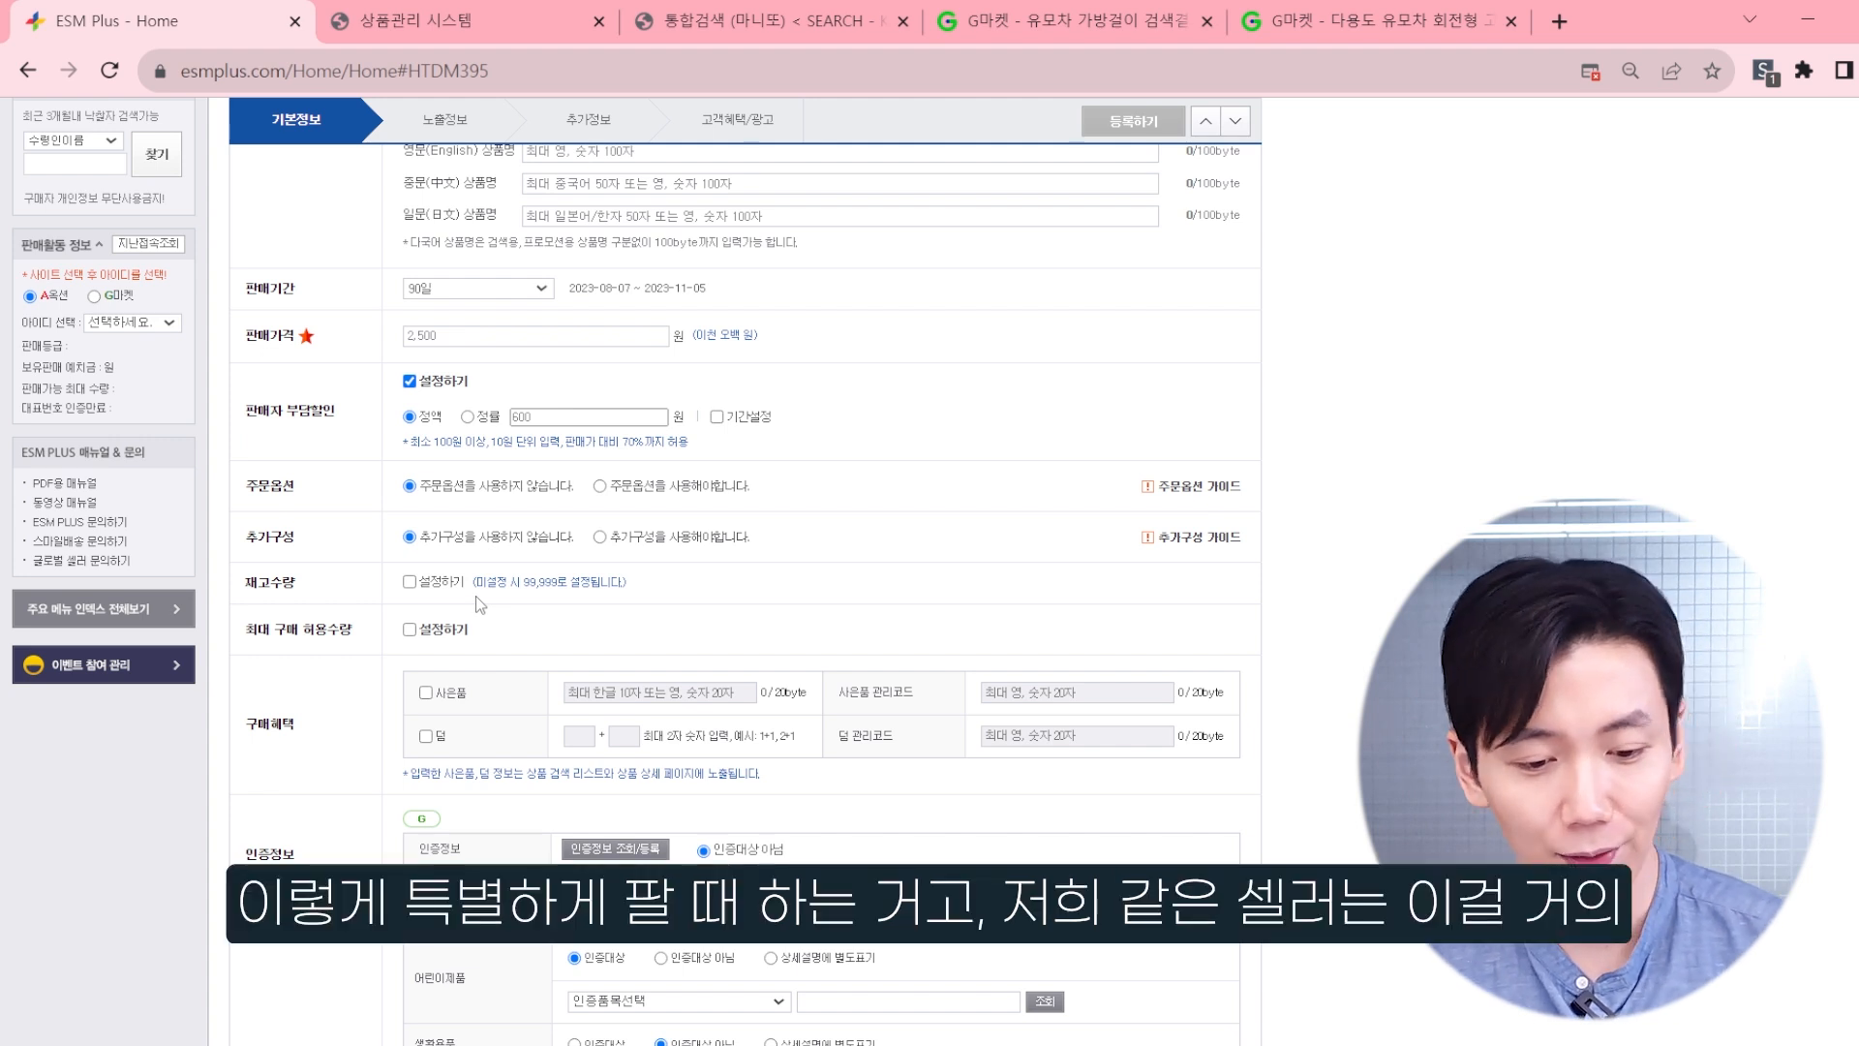
scroll(474, 596, down, 1)
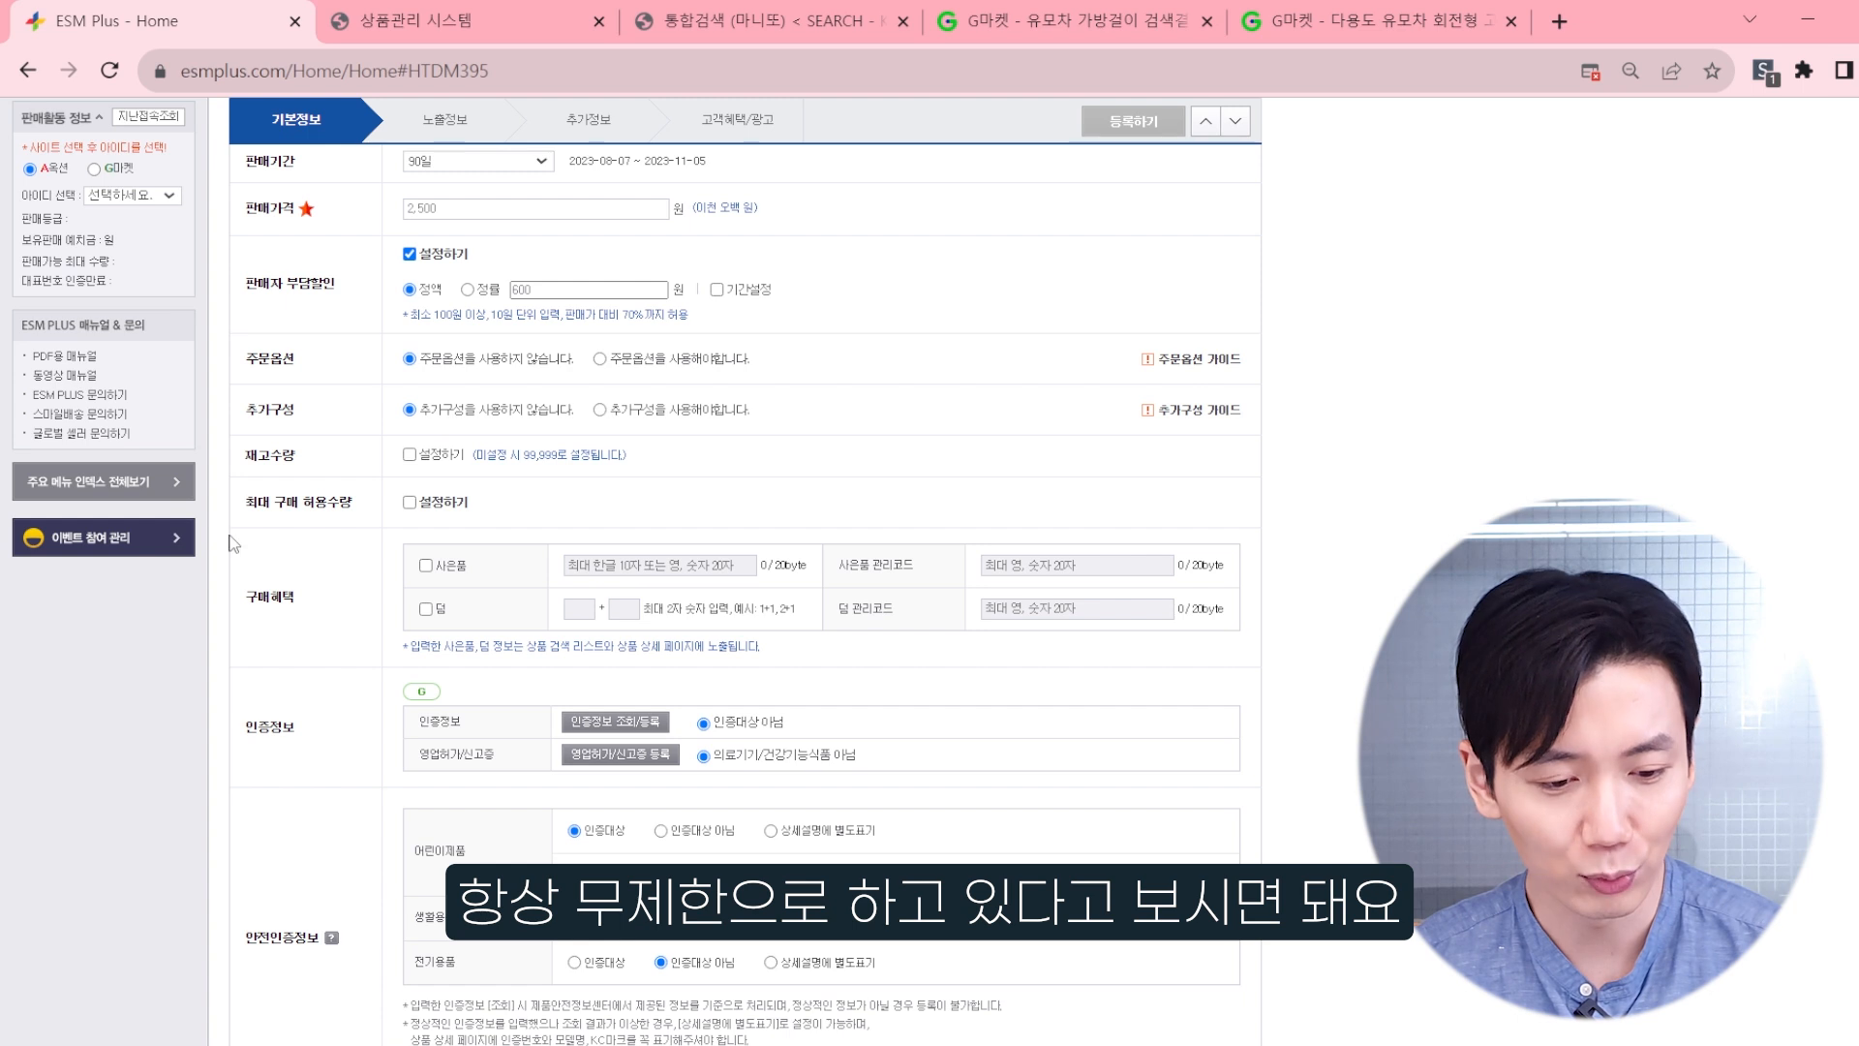
click(425, 566)
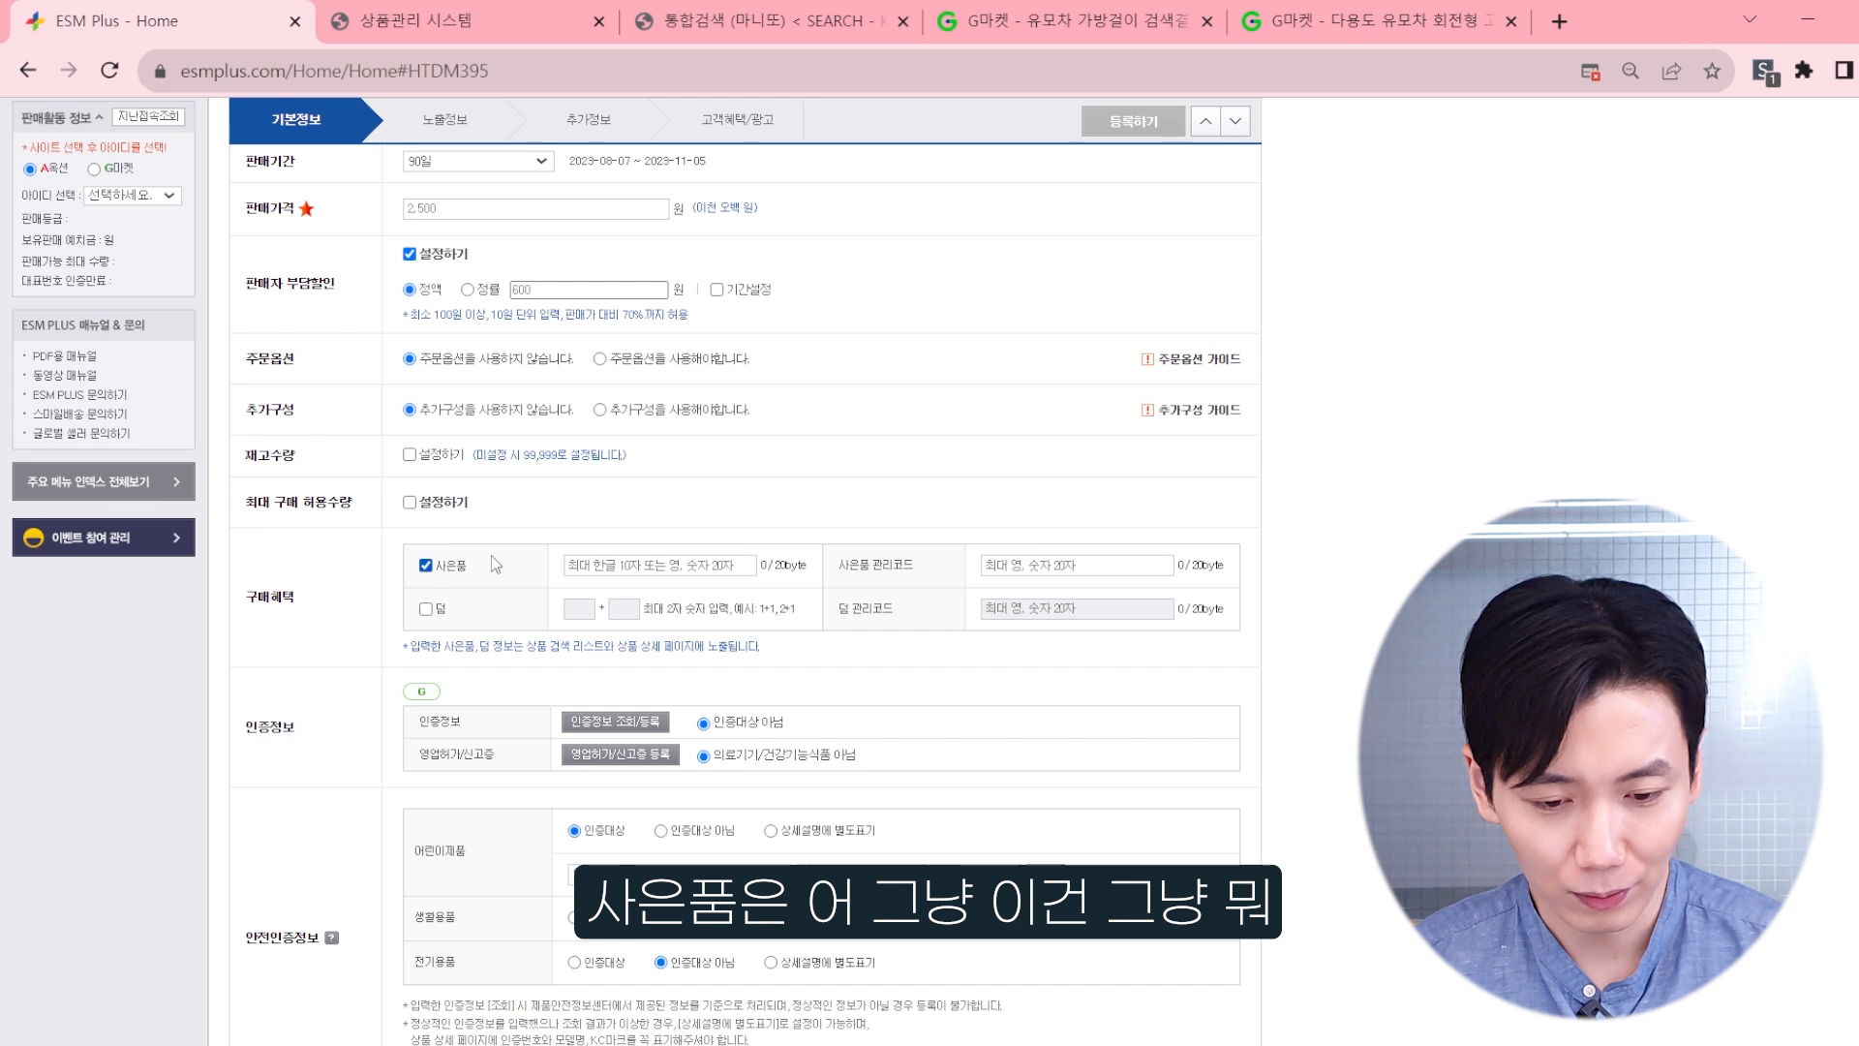
click(667, 571)
text(빠른배송)
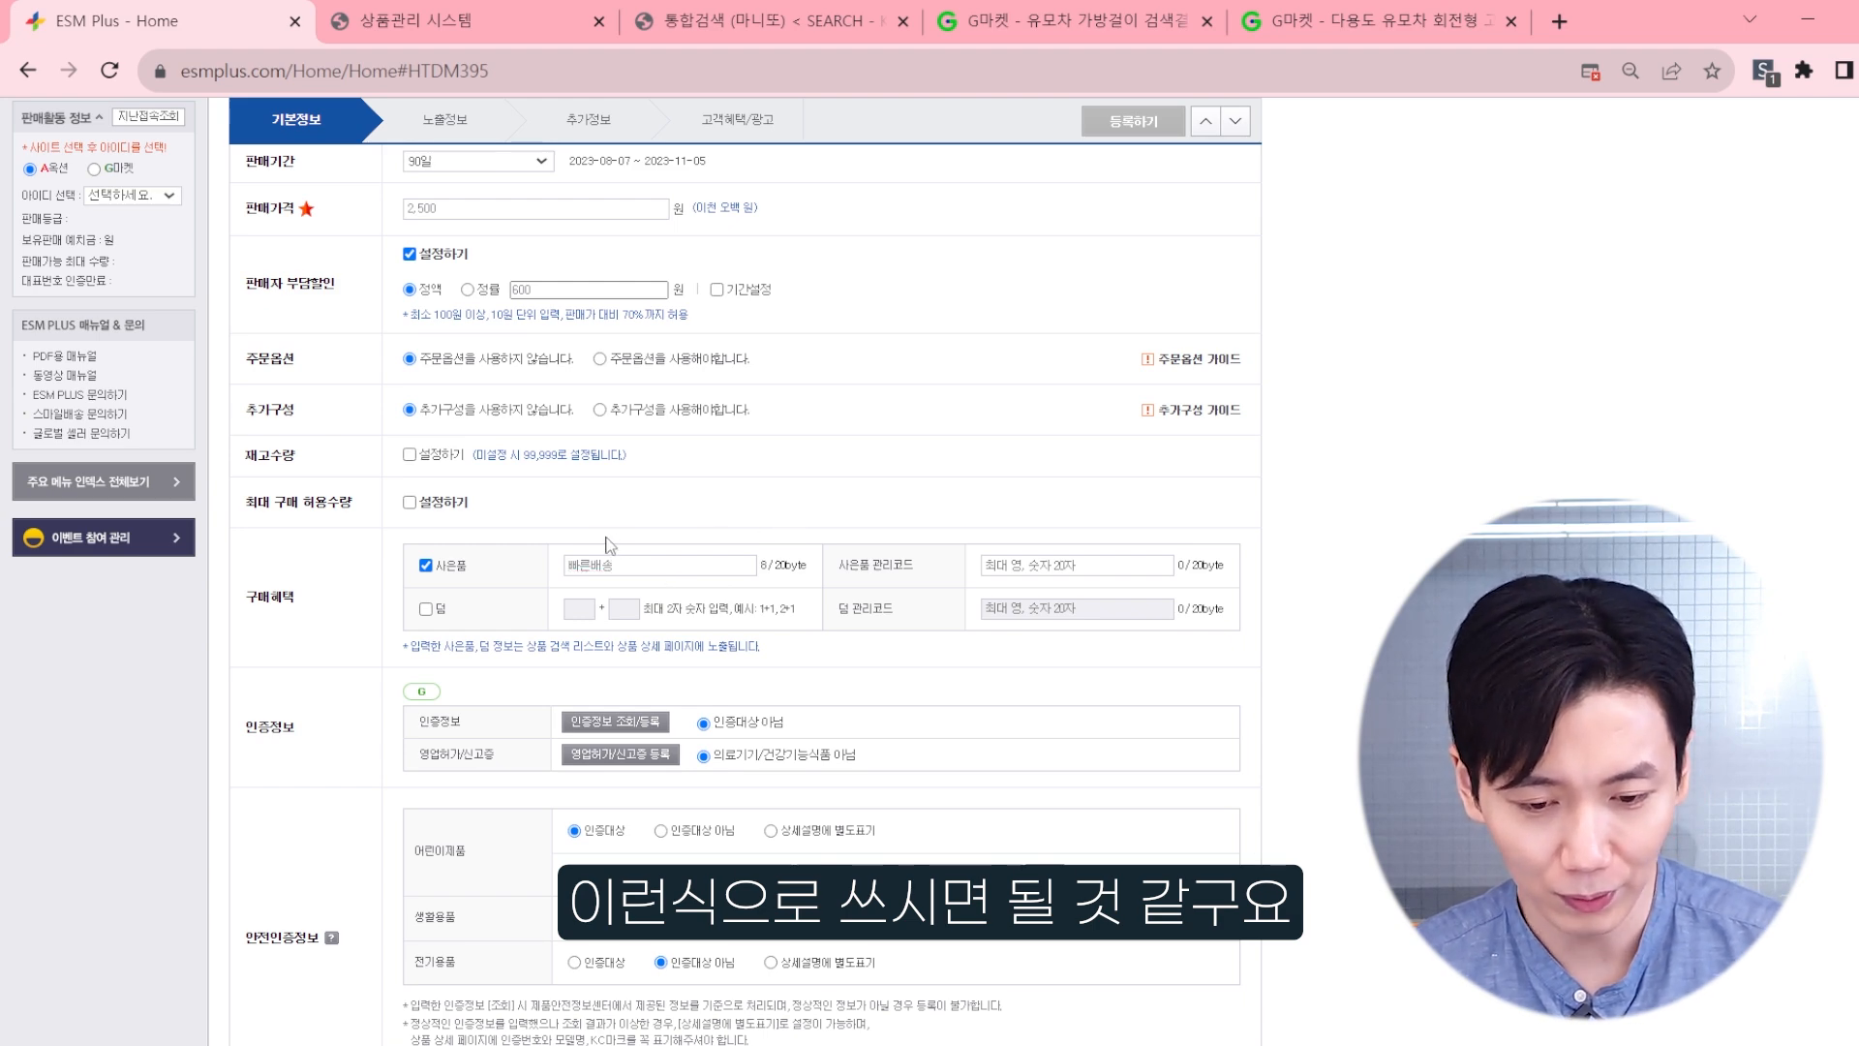
scroll(610, 545, down, 1)
scroll(523, 580, up, 2)
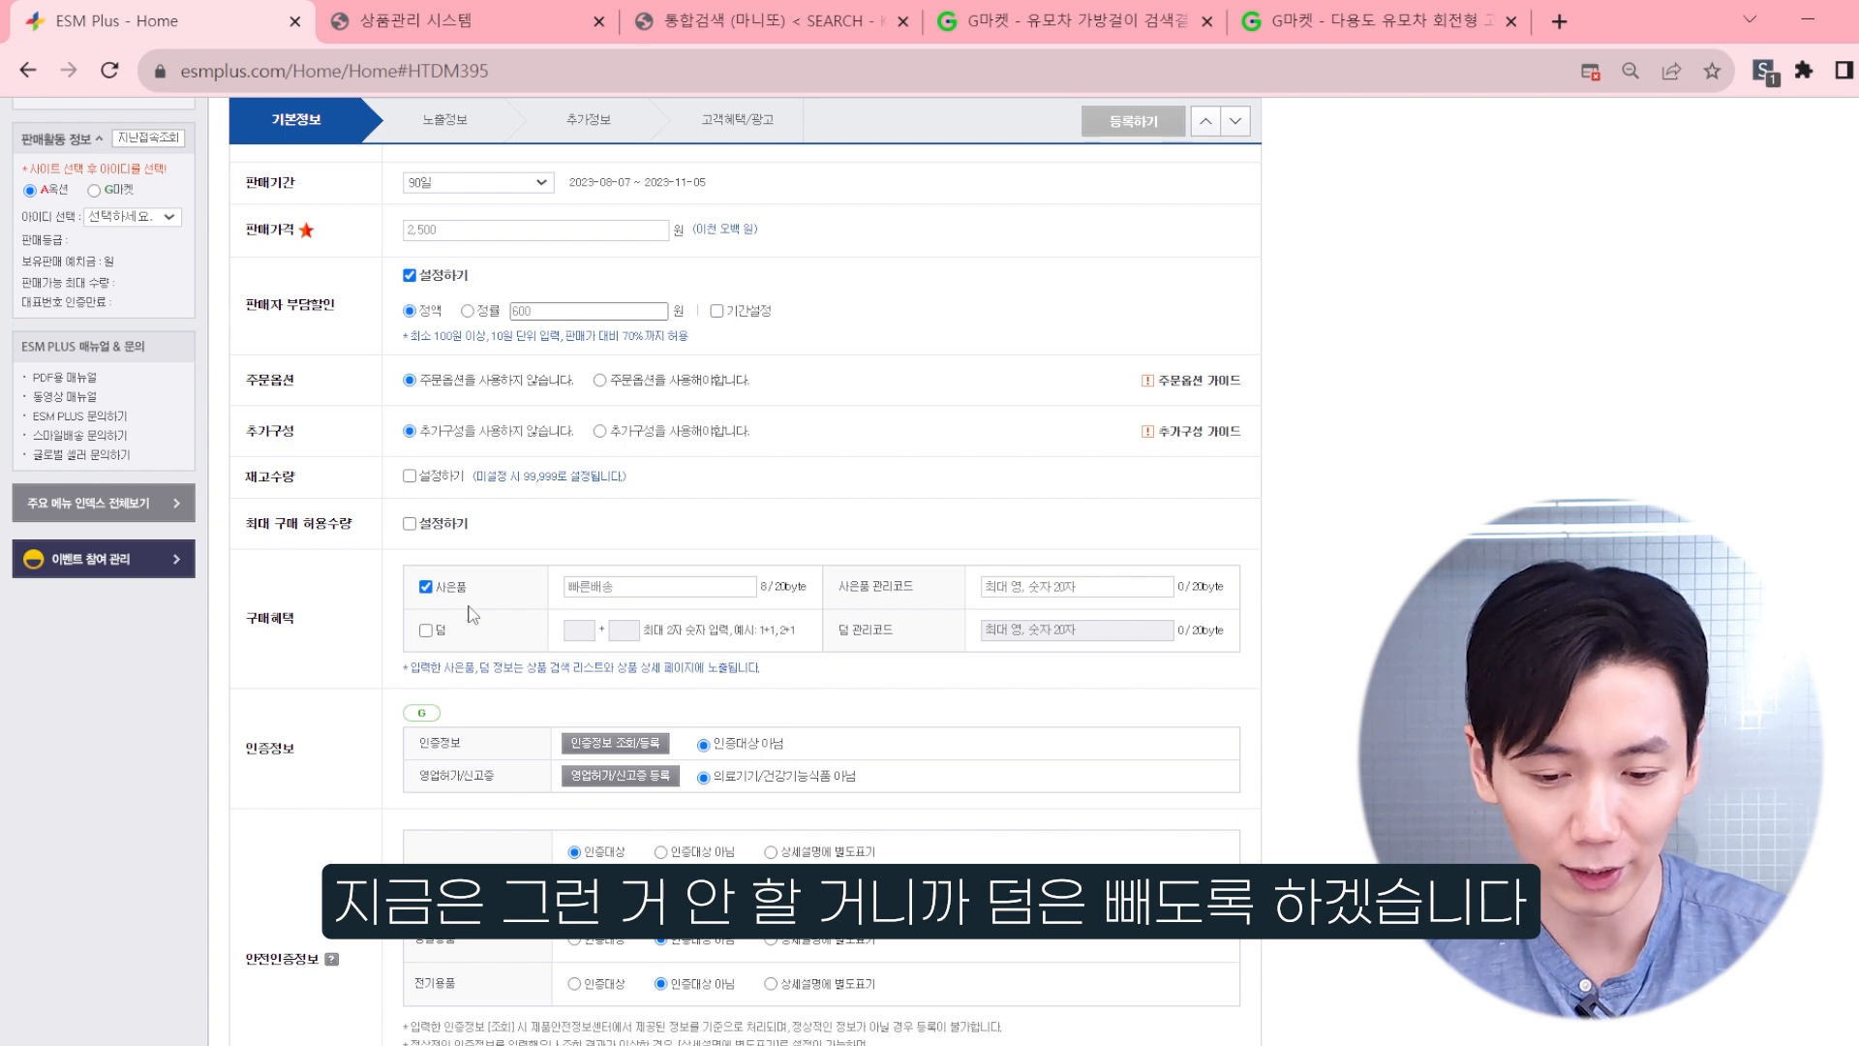
Step: Set the safety certification of 어린이제품, 생활용품 and 전기용품 to 상세설명에 별도표기
scroll(471, 614, down, 3)
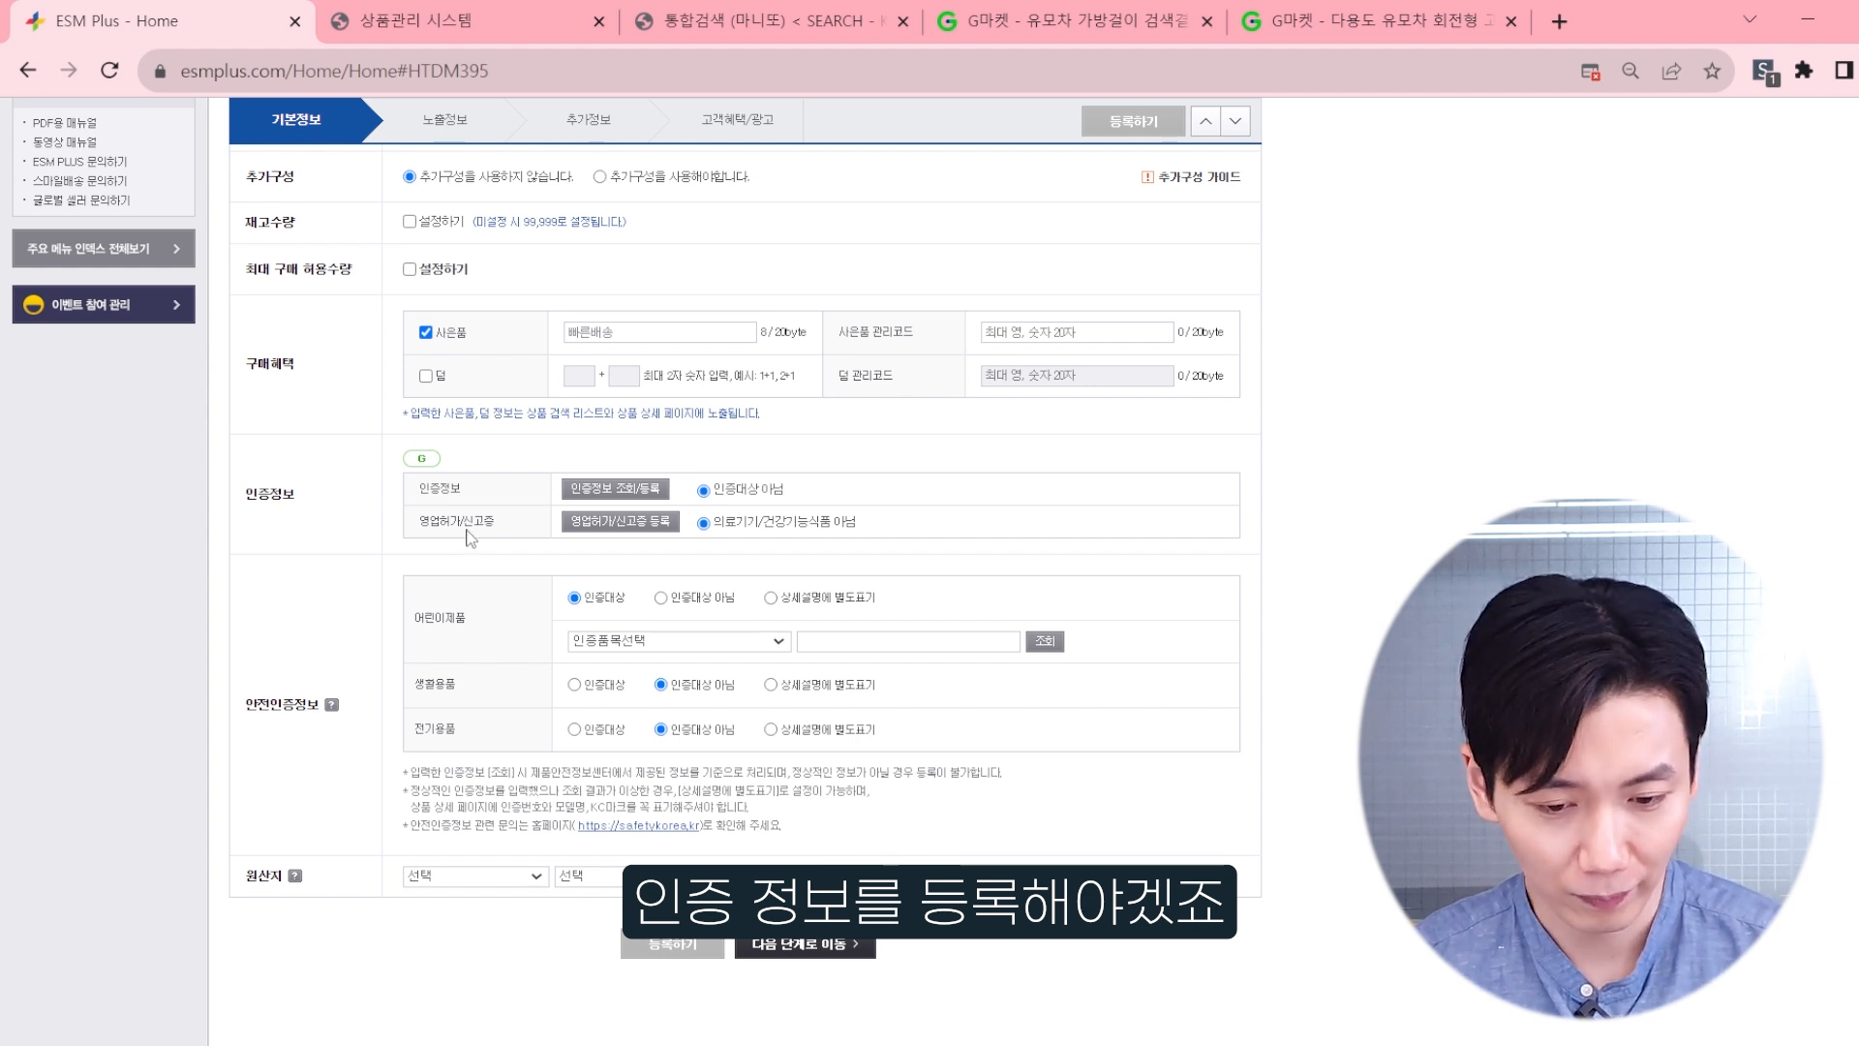
scroll(257, 620, down, 1)
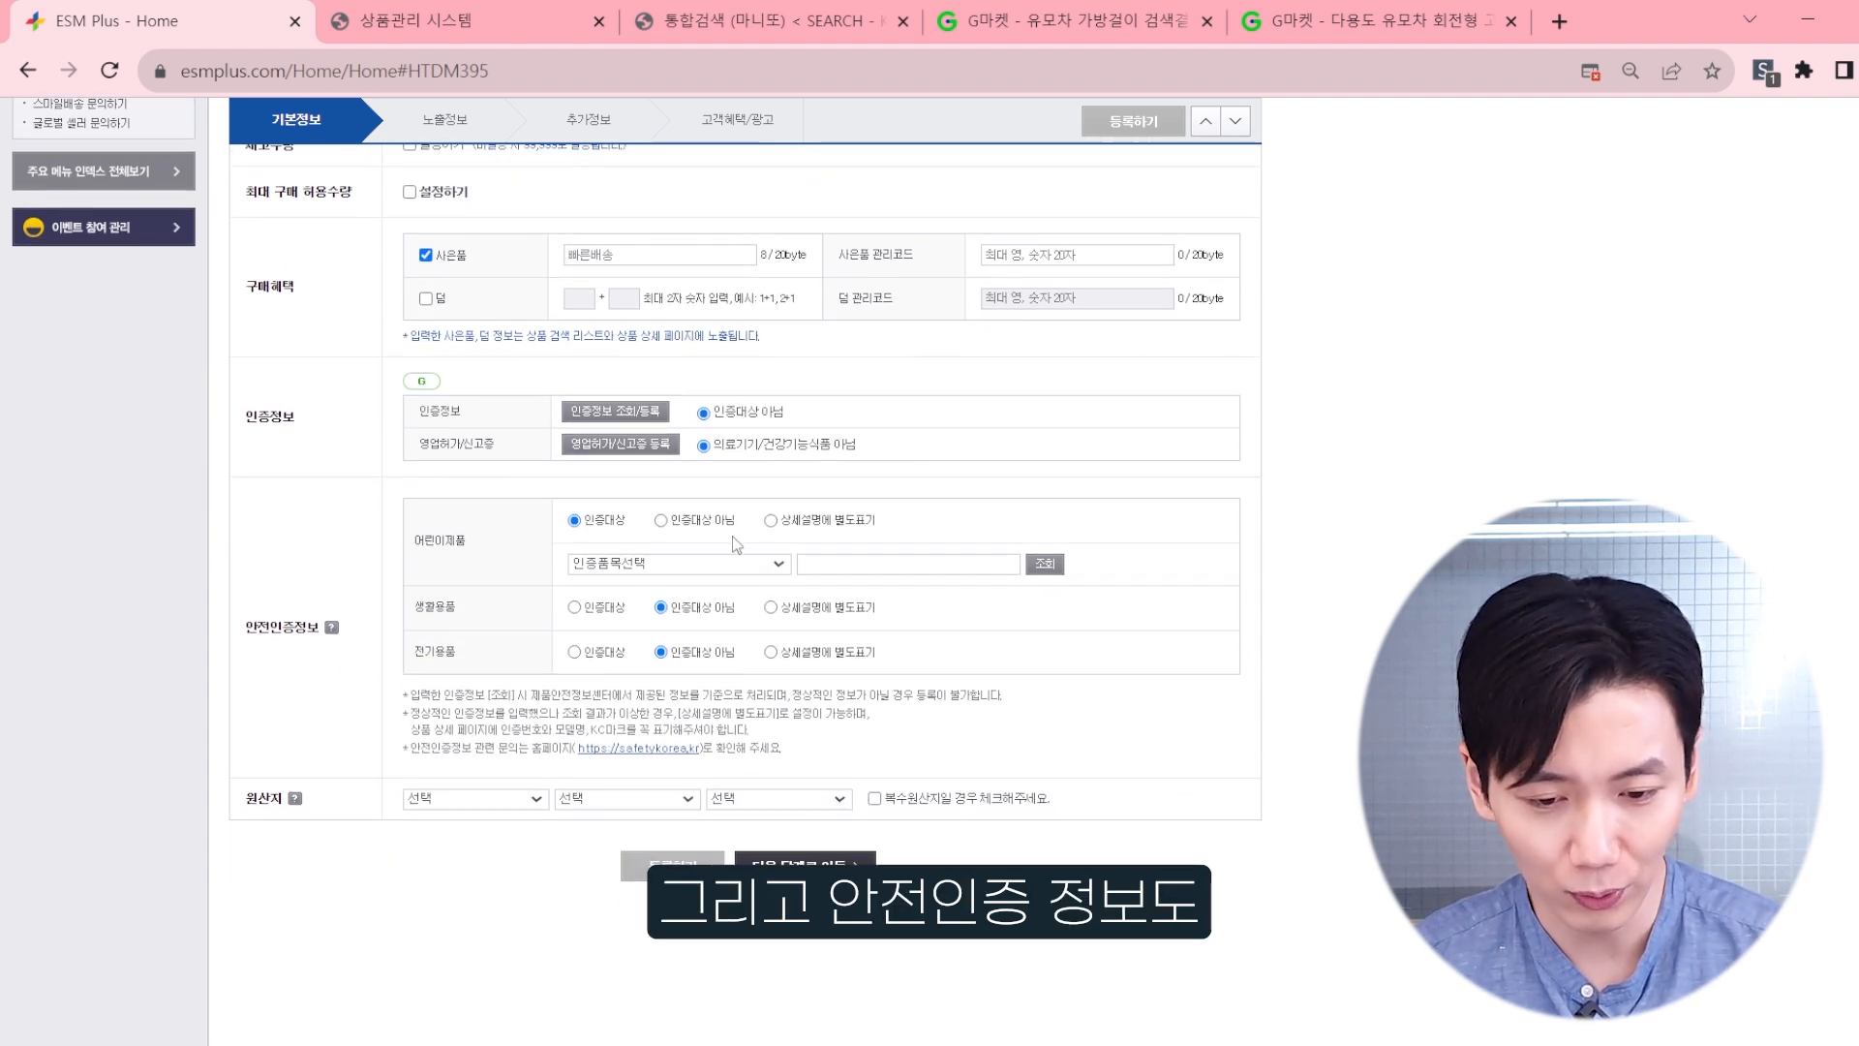
click(771, 520)
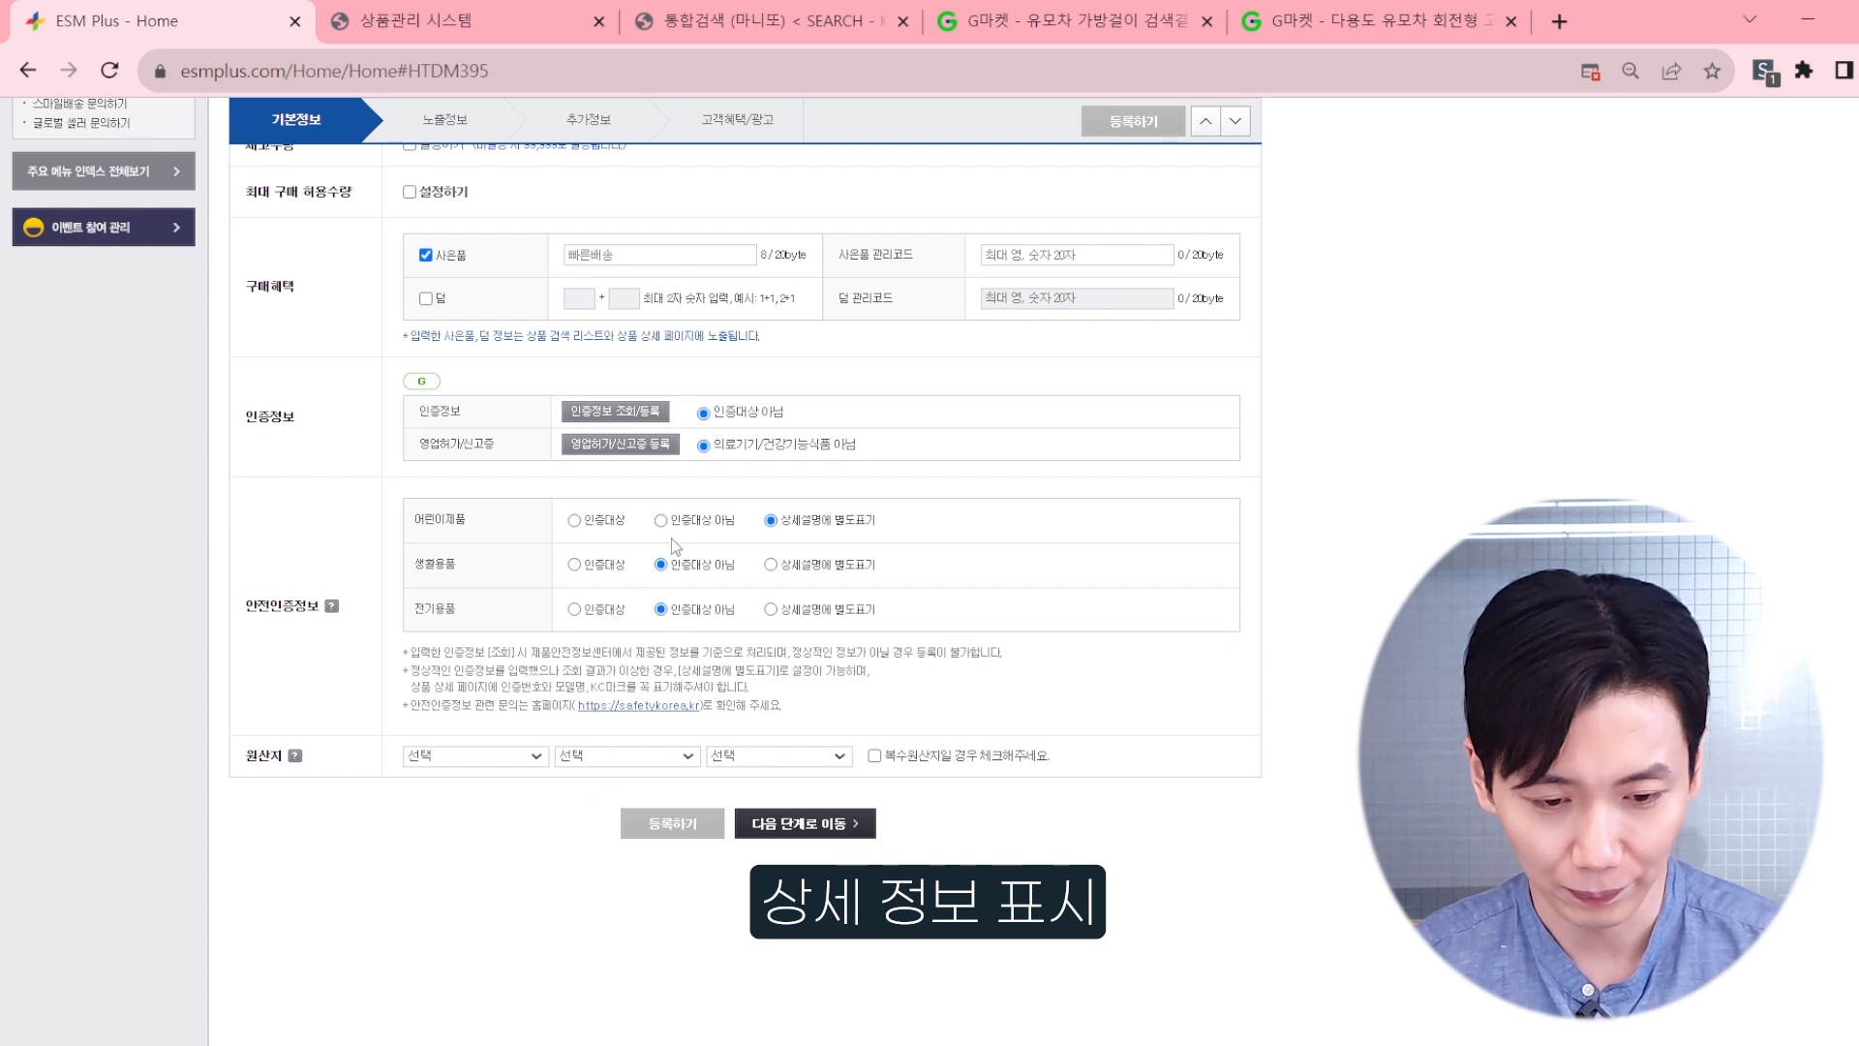
click(771, 565)
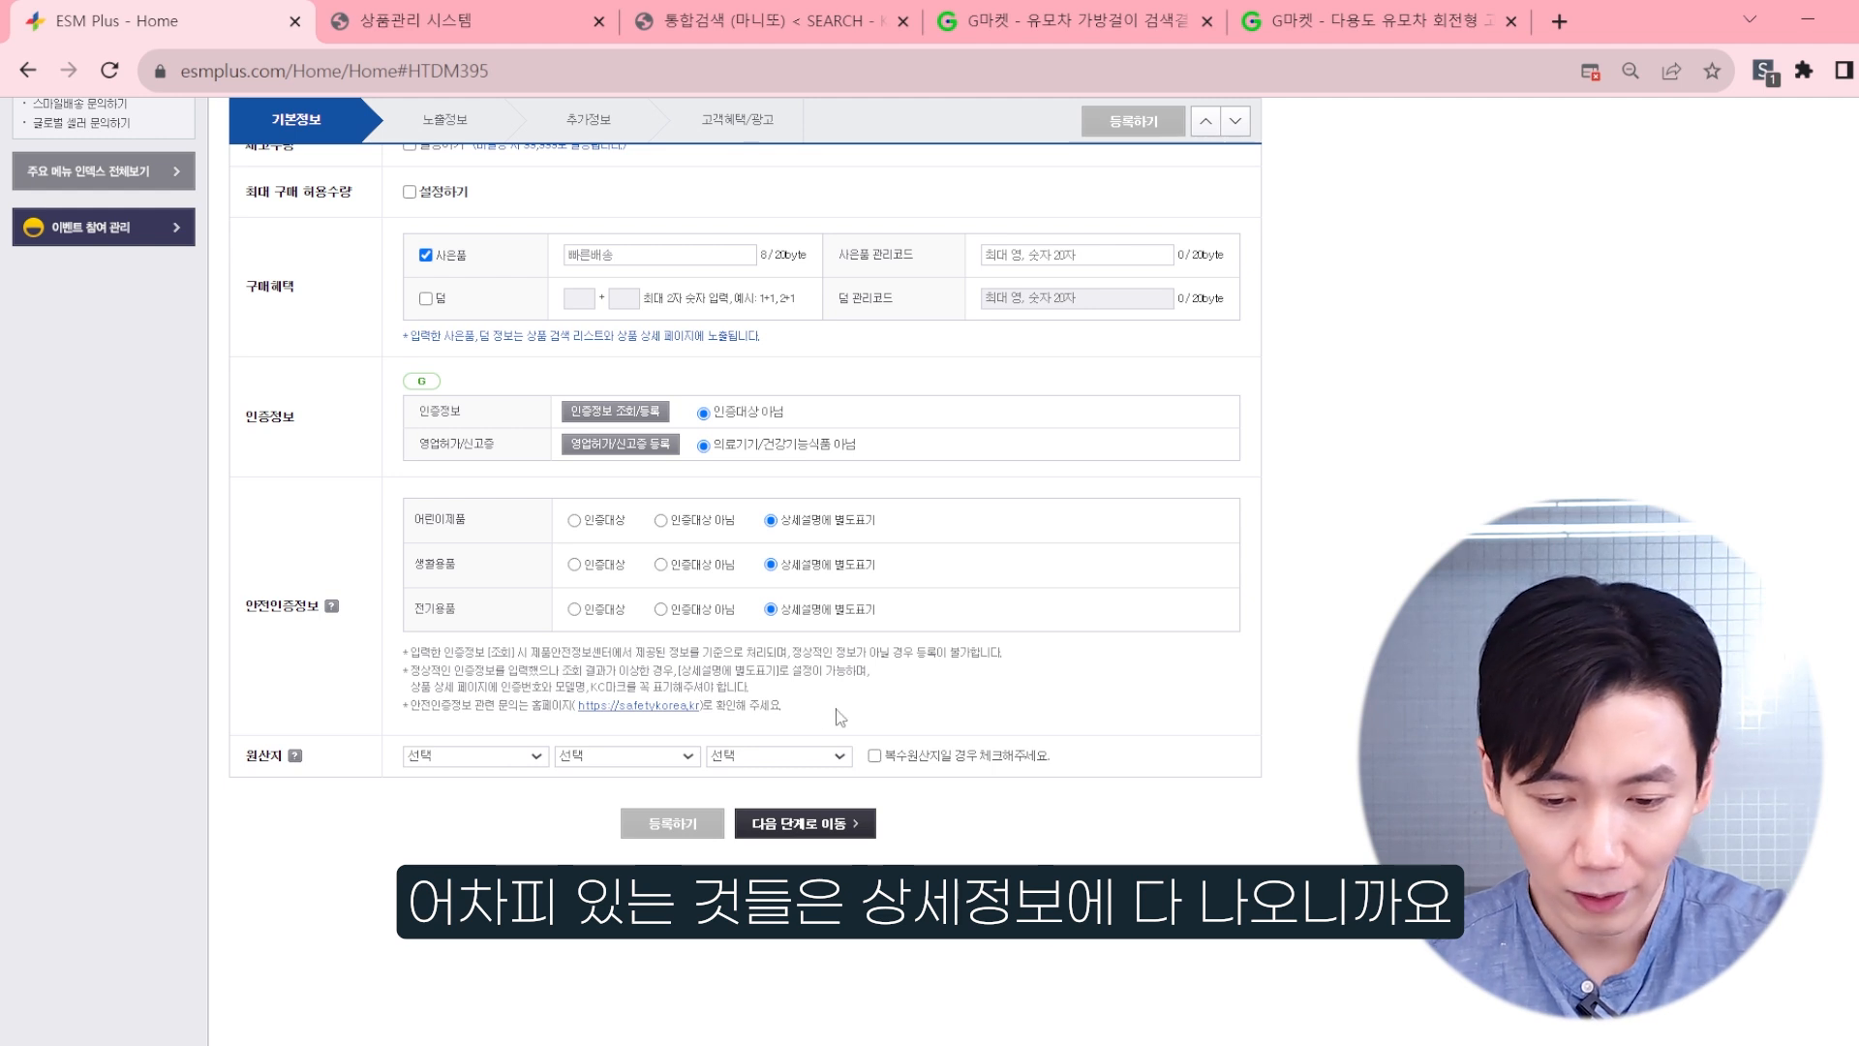
Step: Set the country of origin to 기타 and proceed to the 노출정보 stage of the registration
click(525, 756)
click(495, 793)
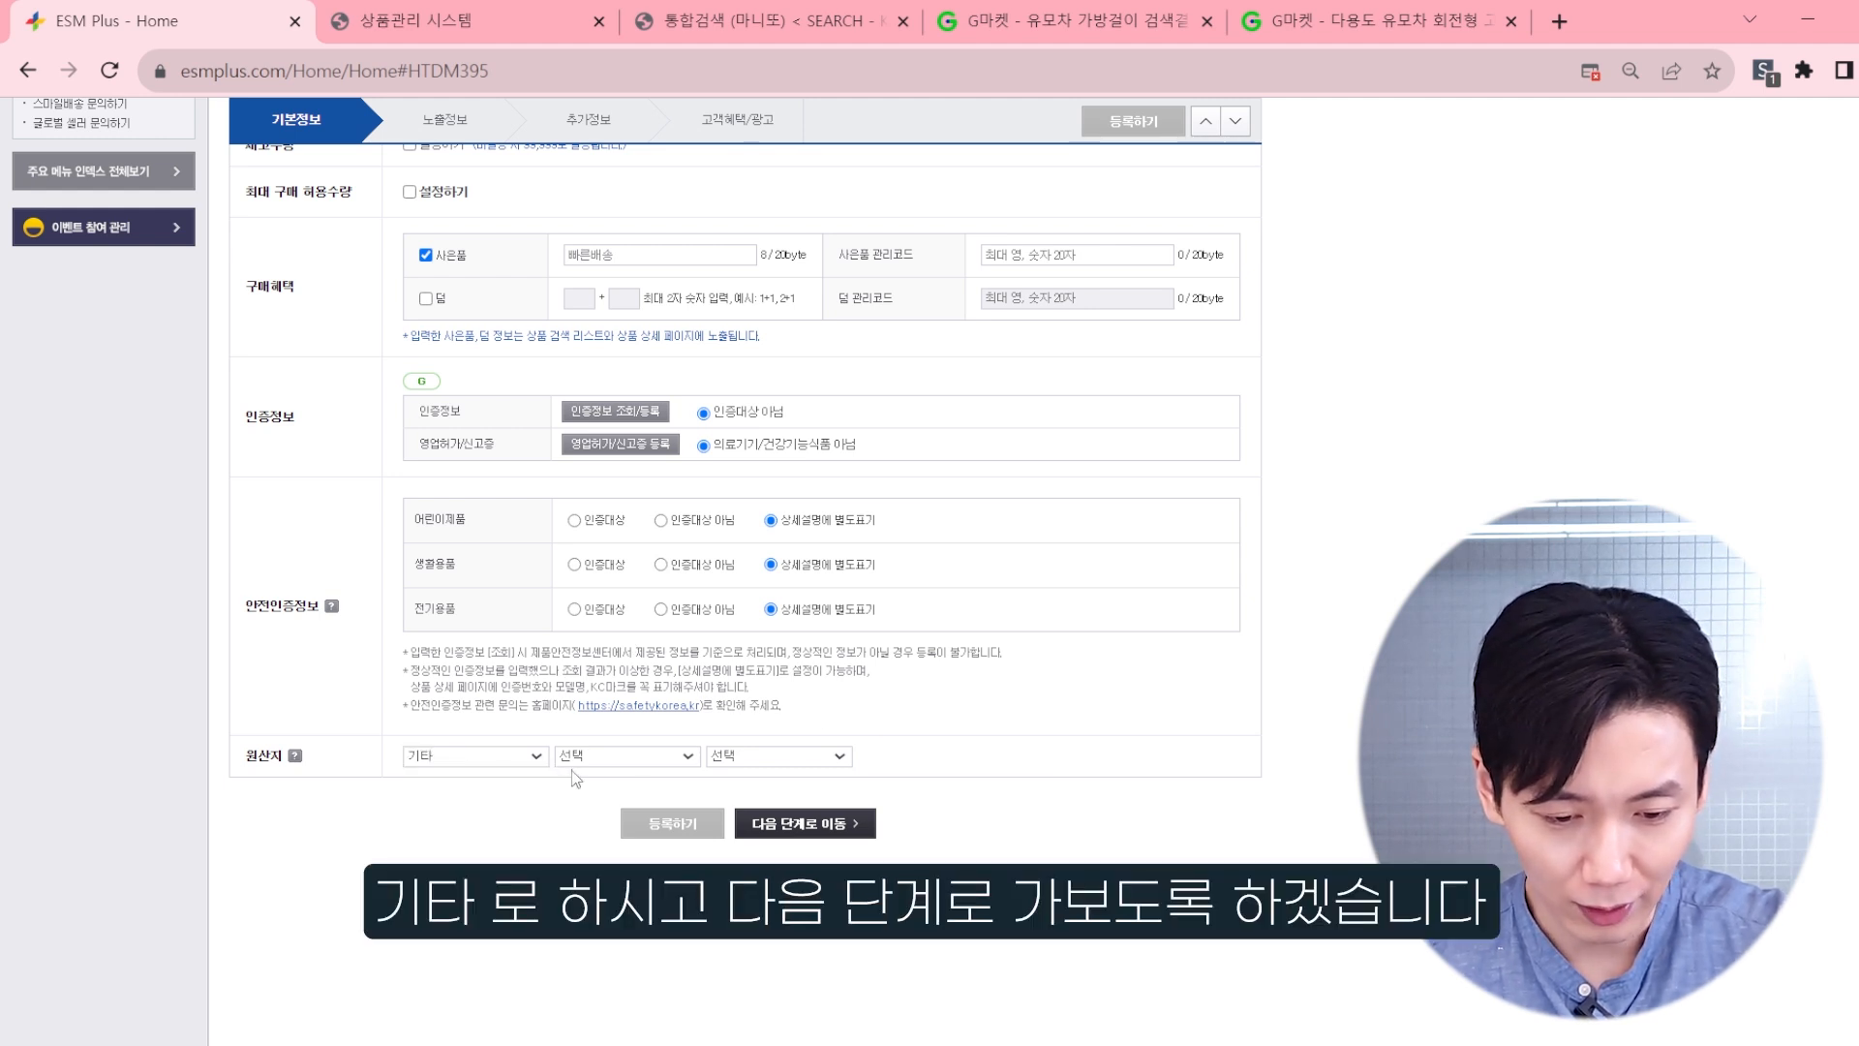
click(845, 825)
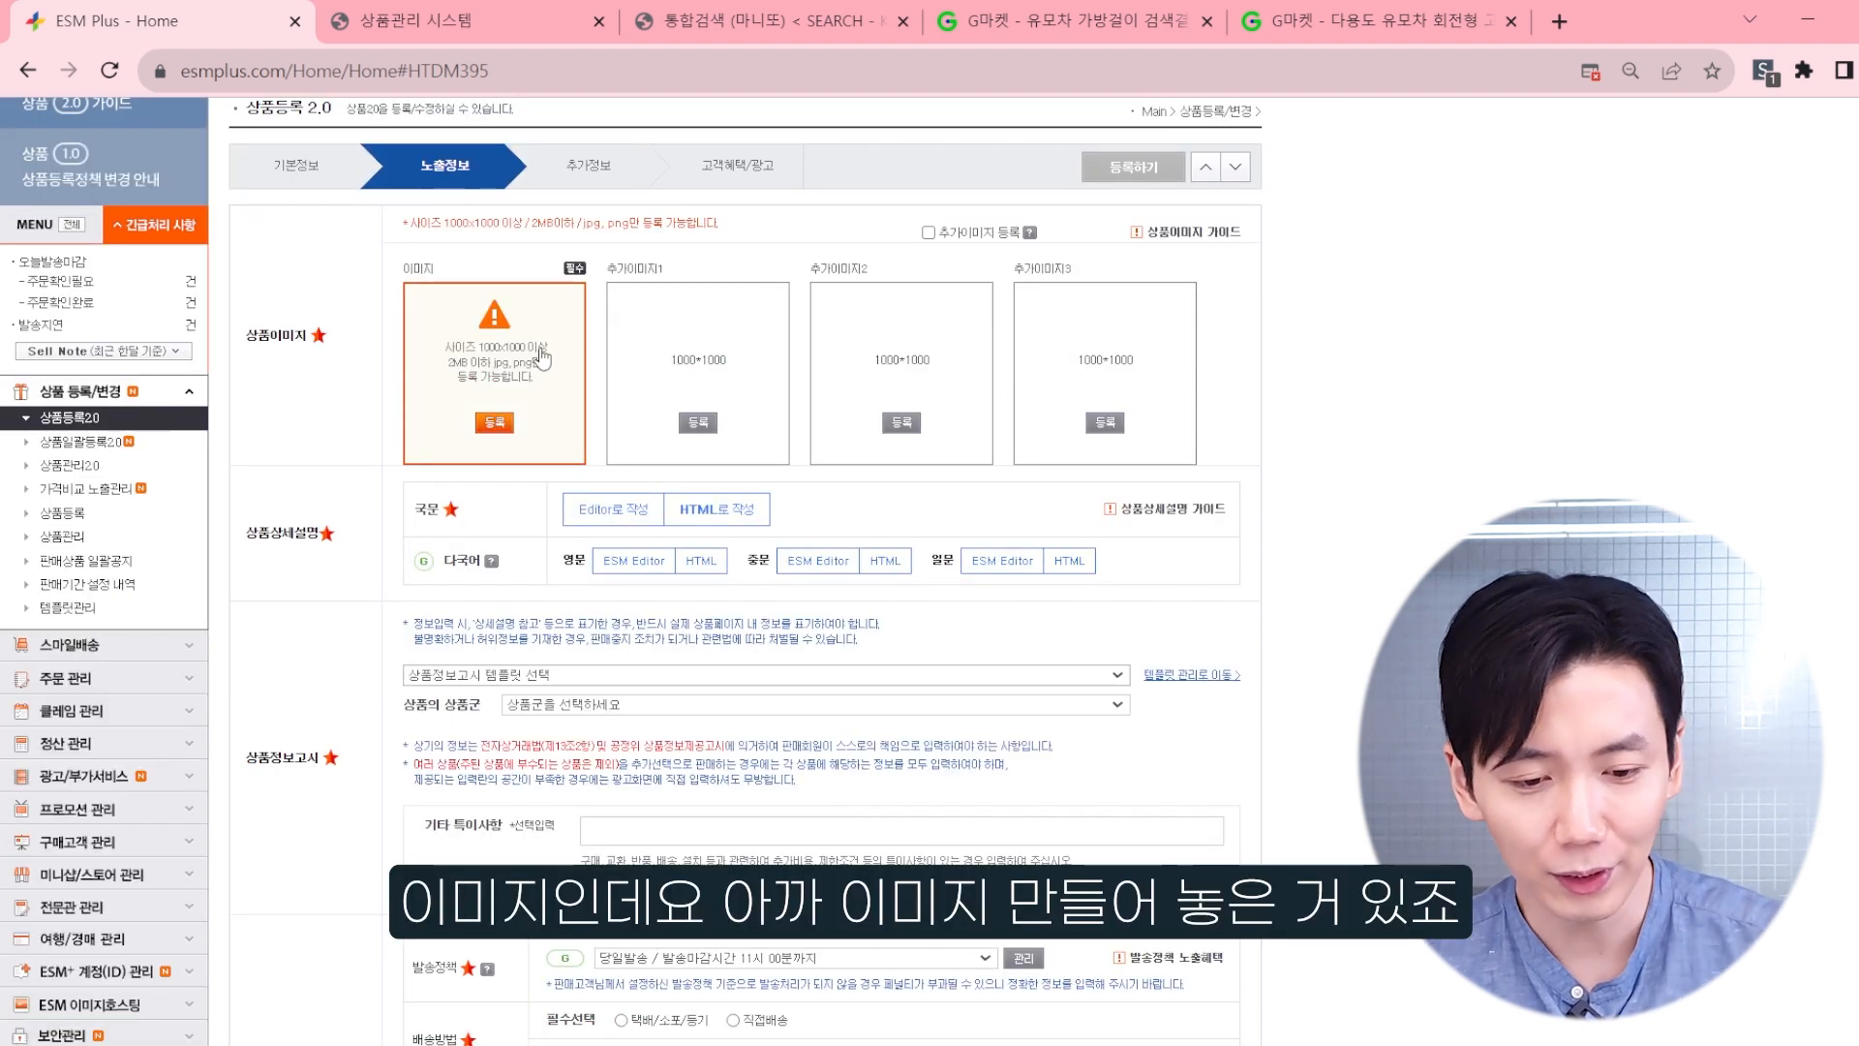
Step: Upload 이미지 001.jpg to the main product image slot and all three additional image slots
click(541, 359)
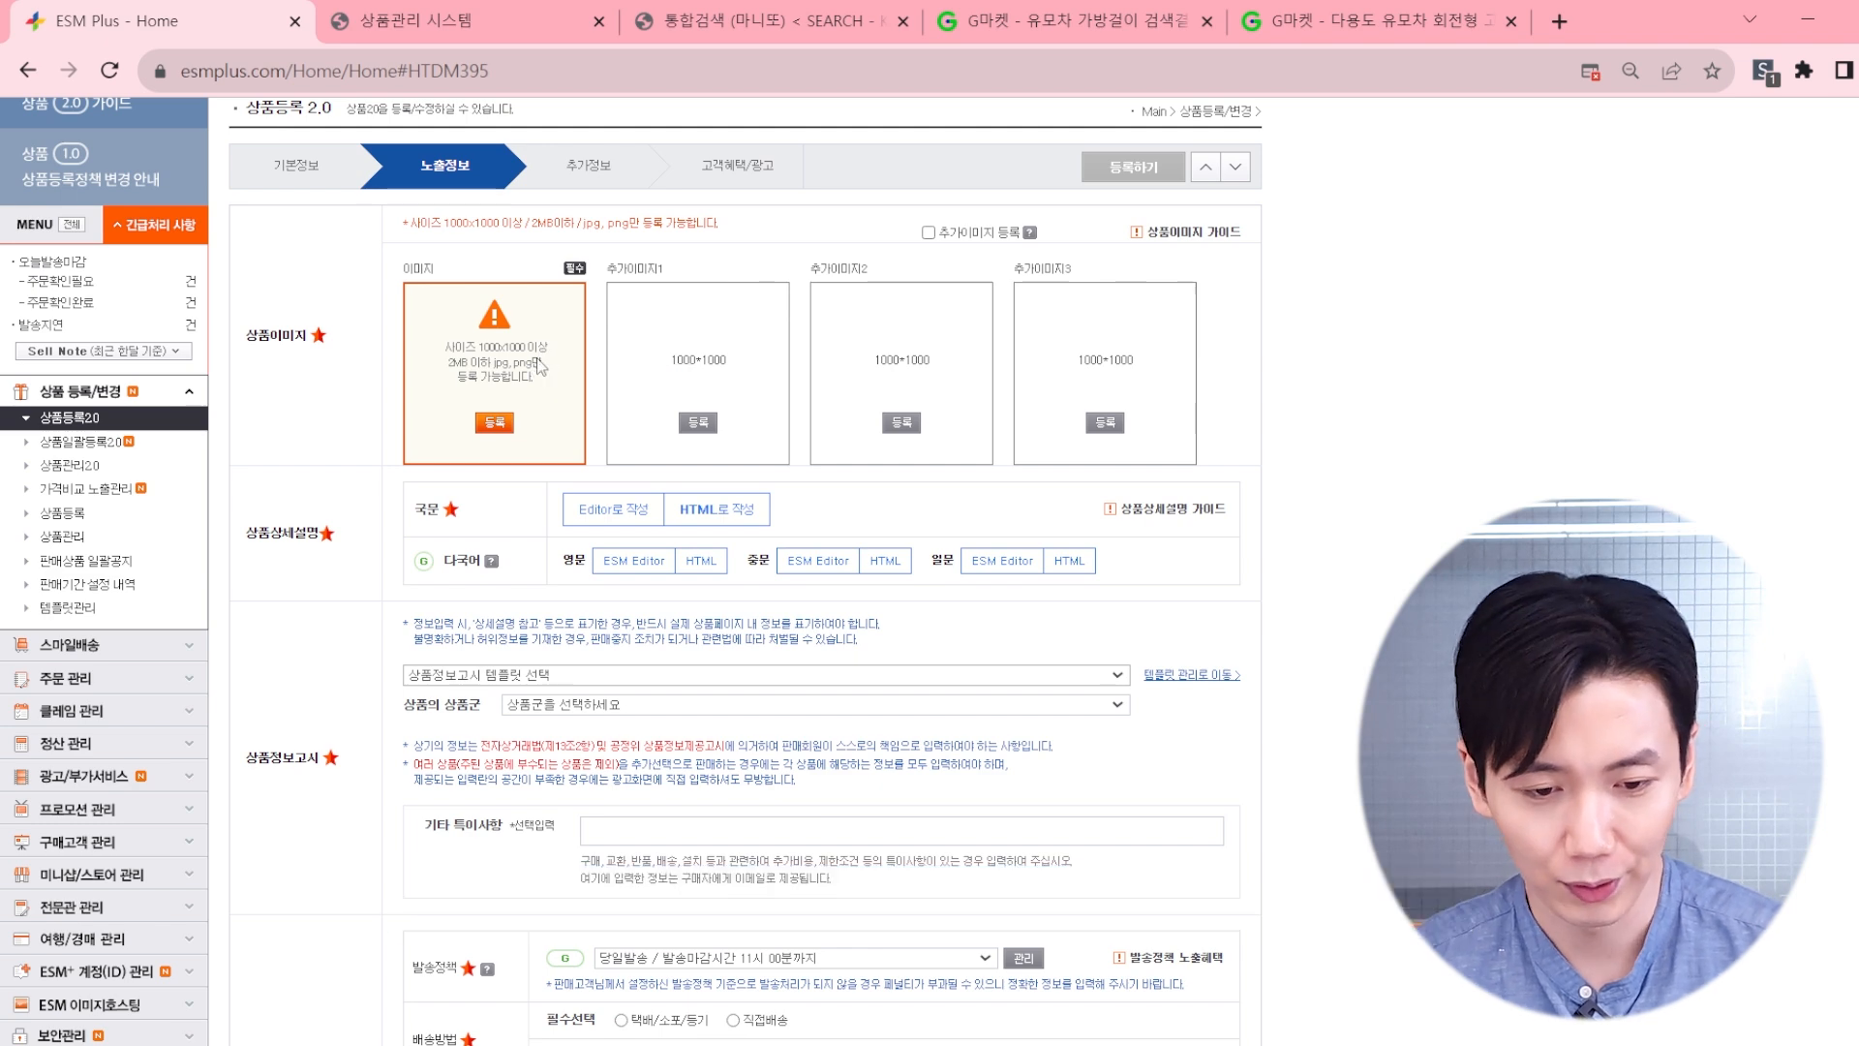
double_click(438, 243)
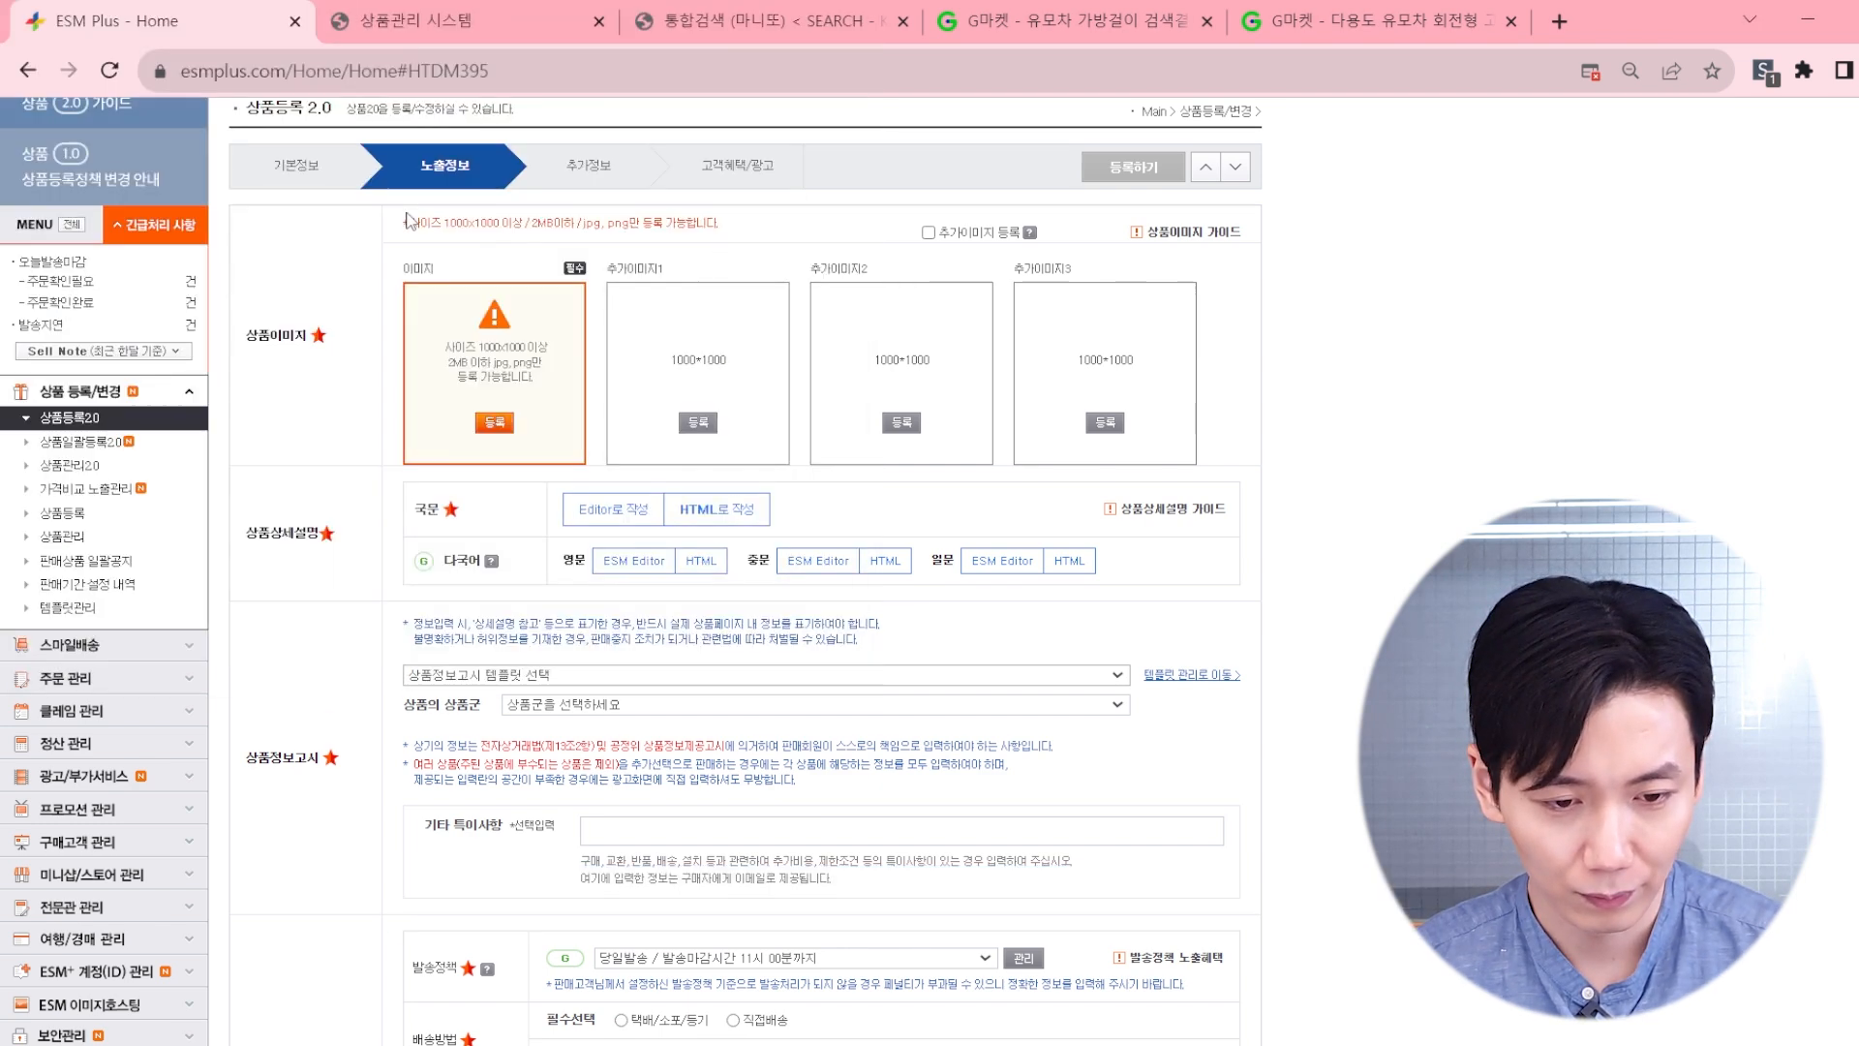
click(672, 352)
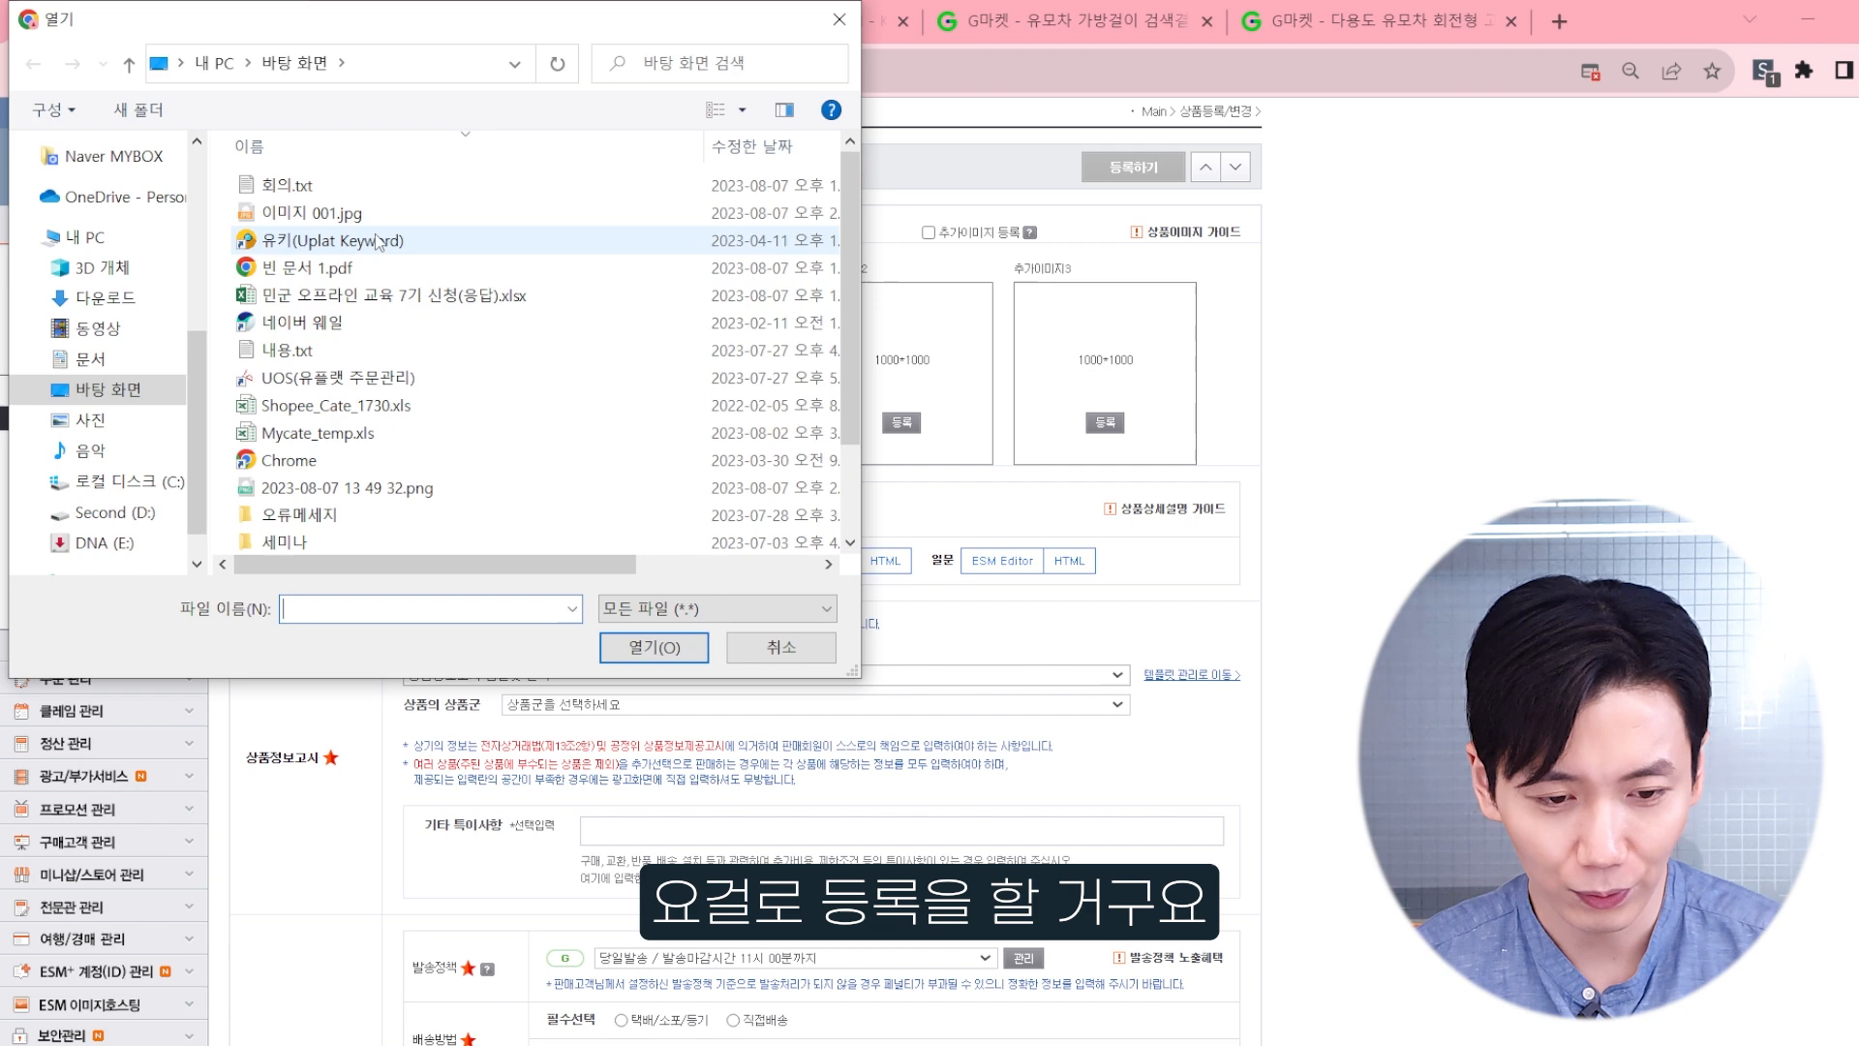
double_click(410, 228)
click(889, 351)
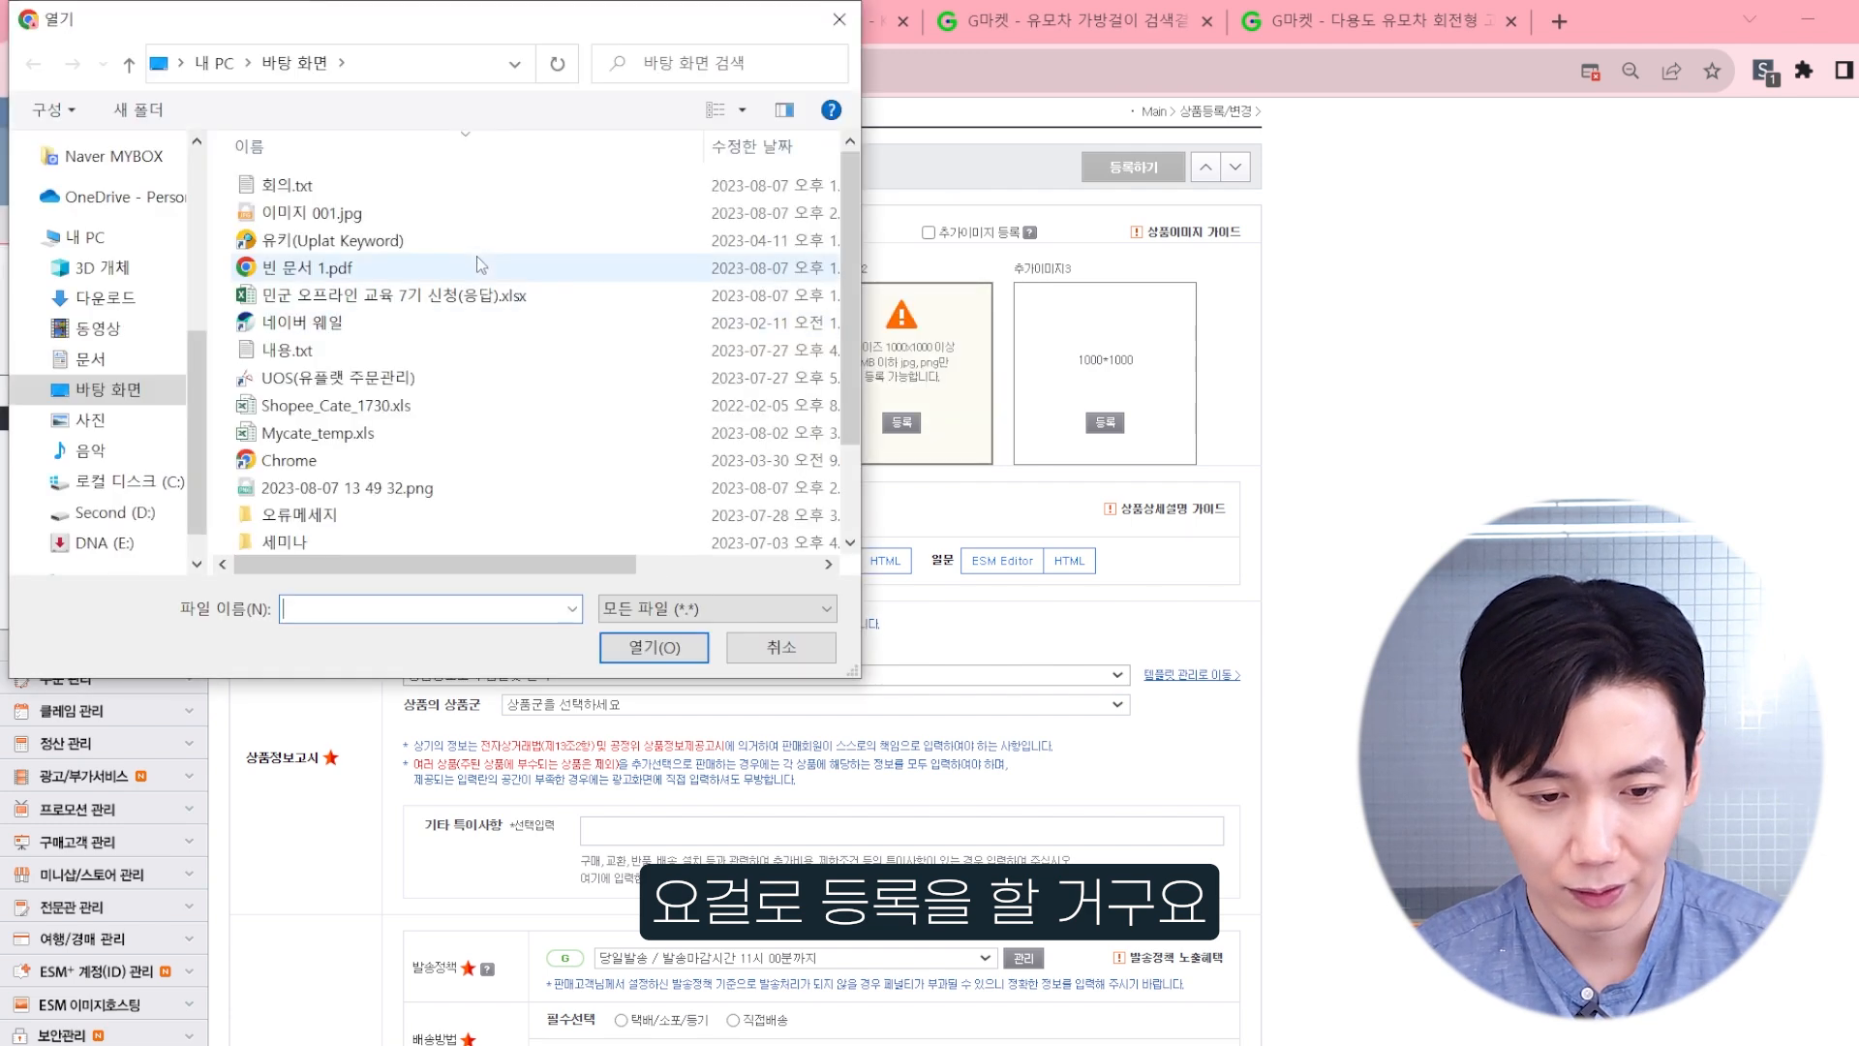
double_click(475, 219)
click(1053, 335)
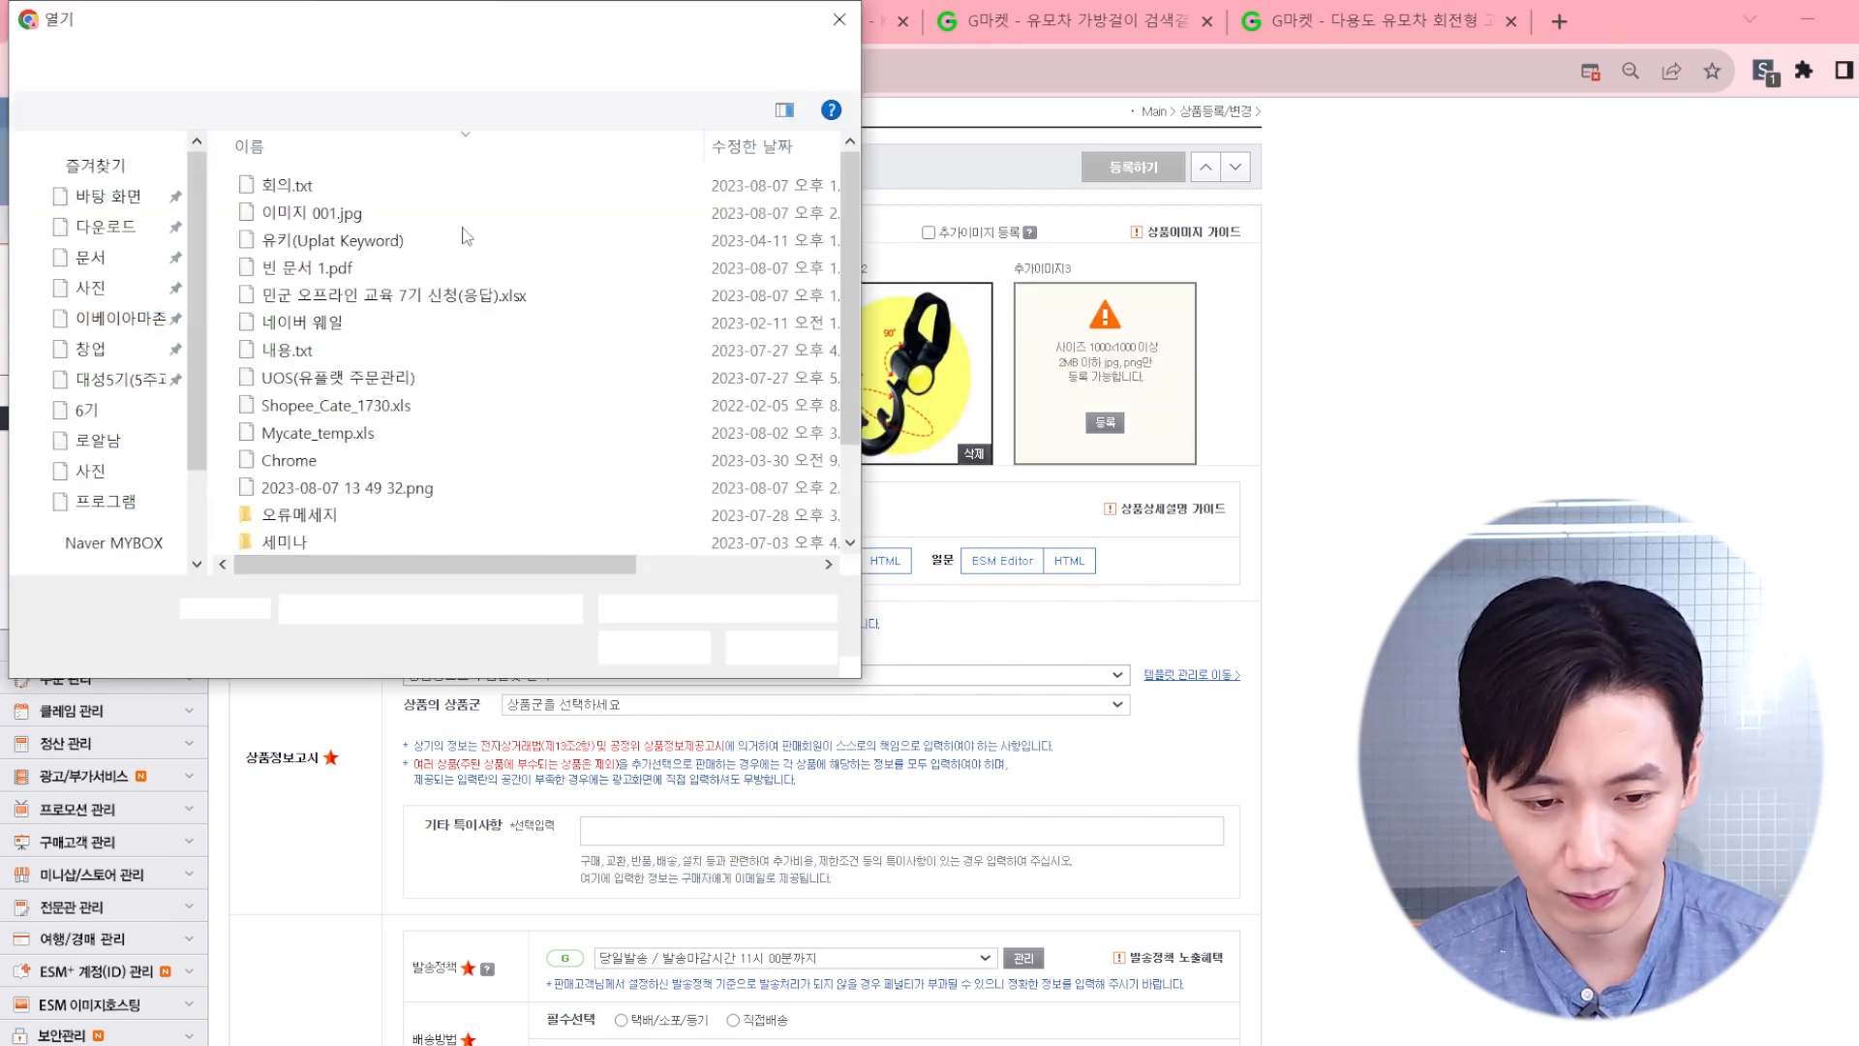
double_click(337, 215)
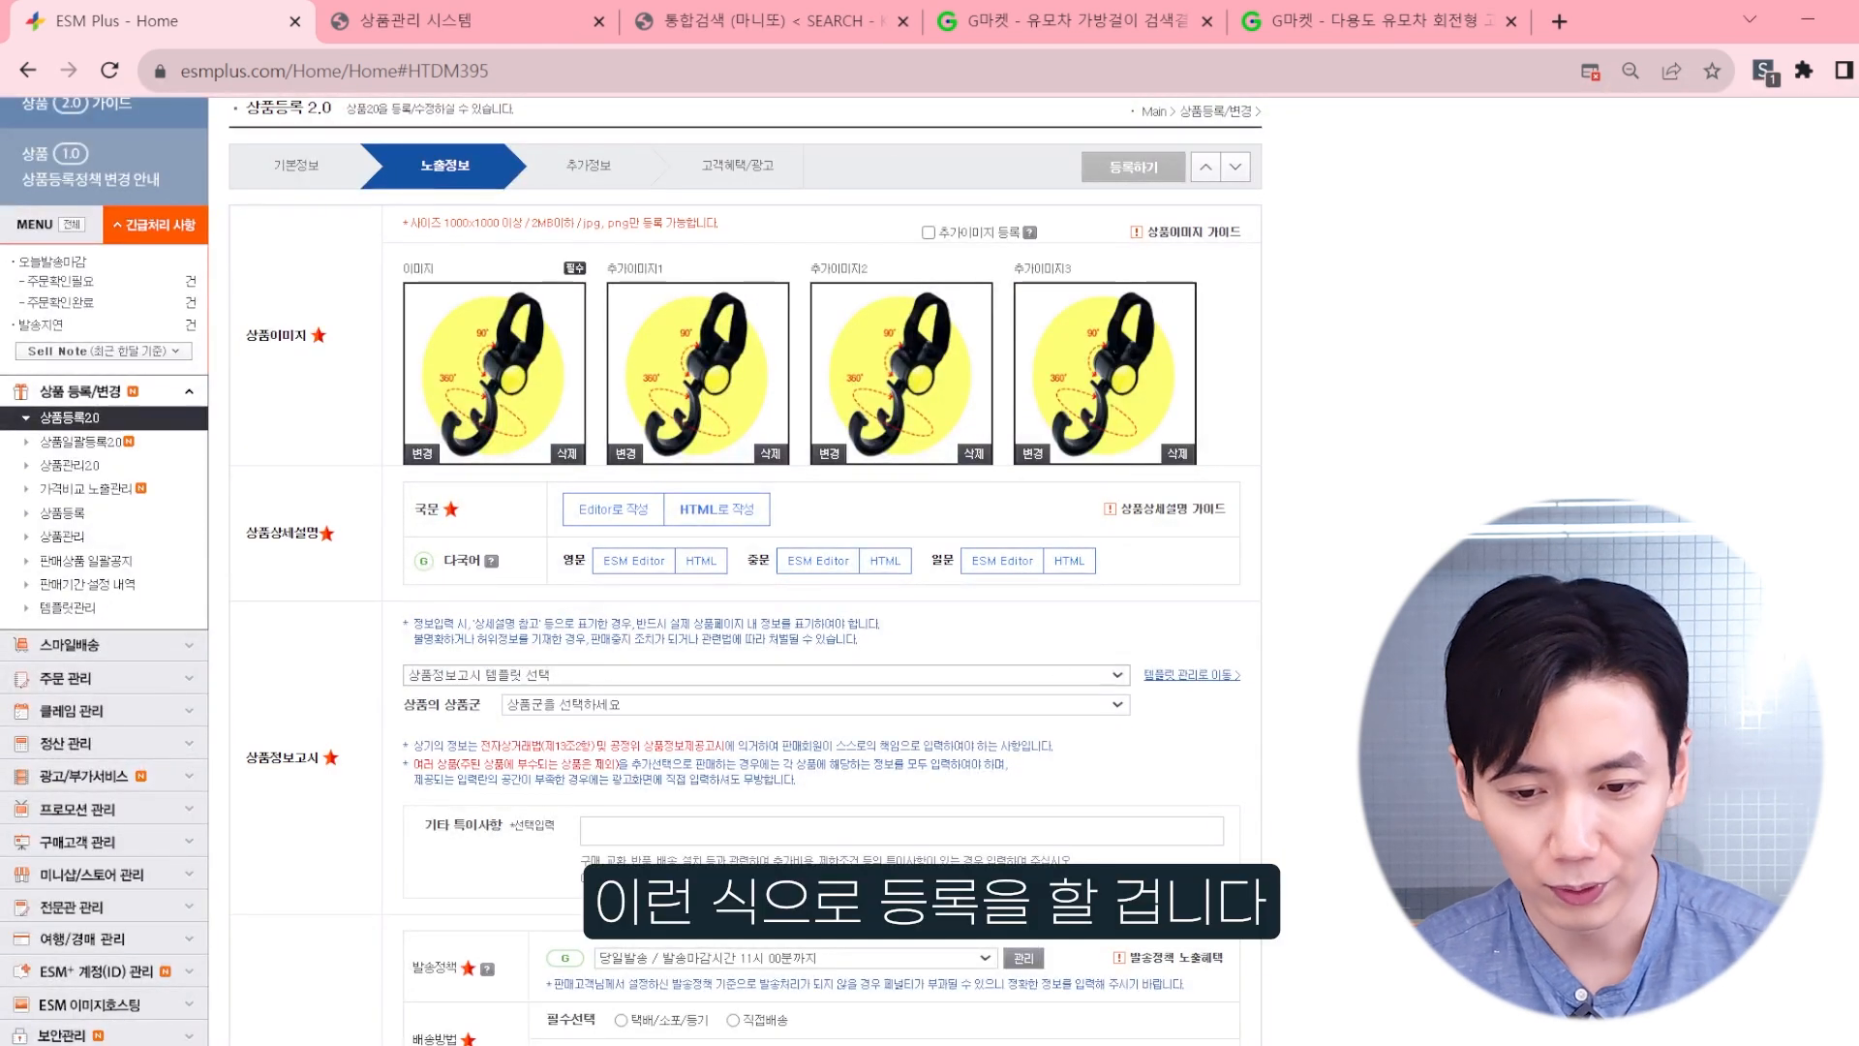
Step: Open the HTML editor for the Korean (국문) product description
scroll(630, 571, up, 2)
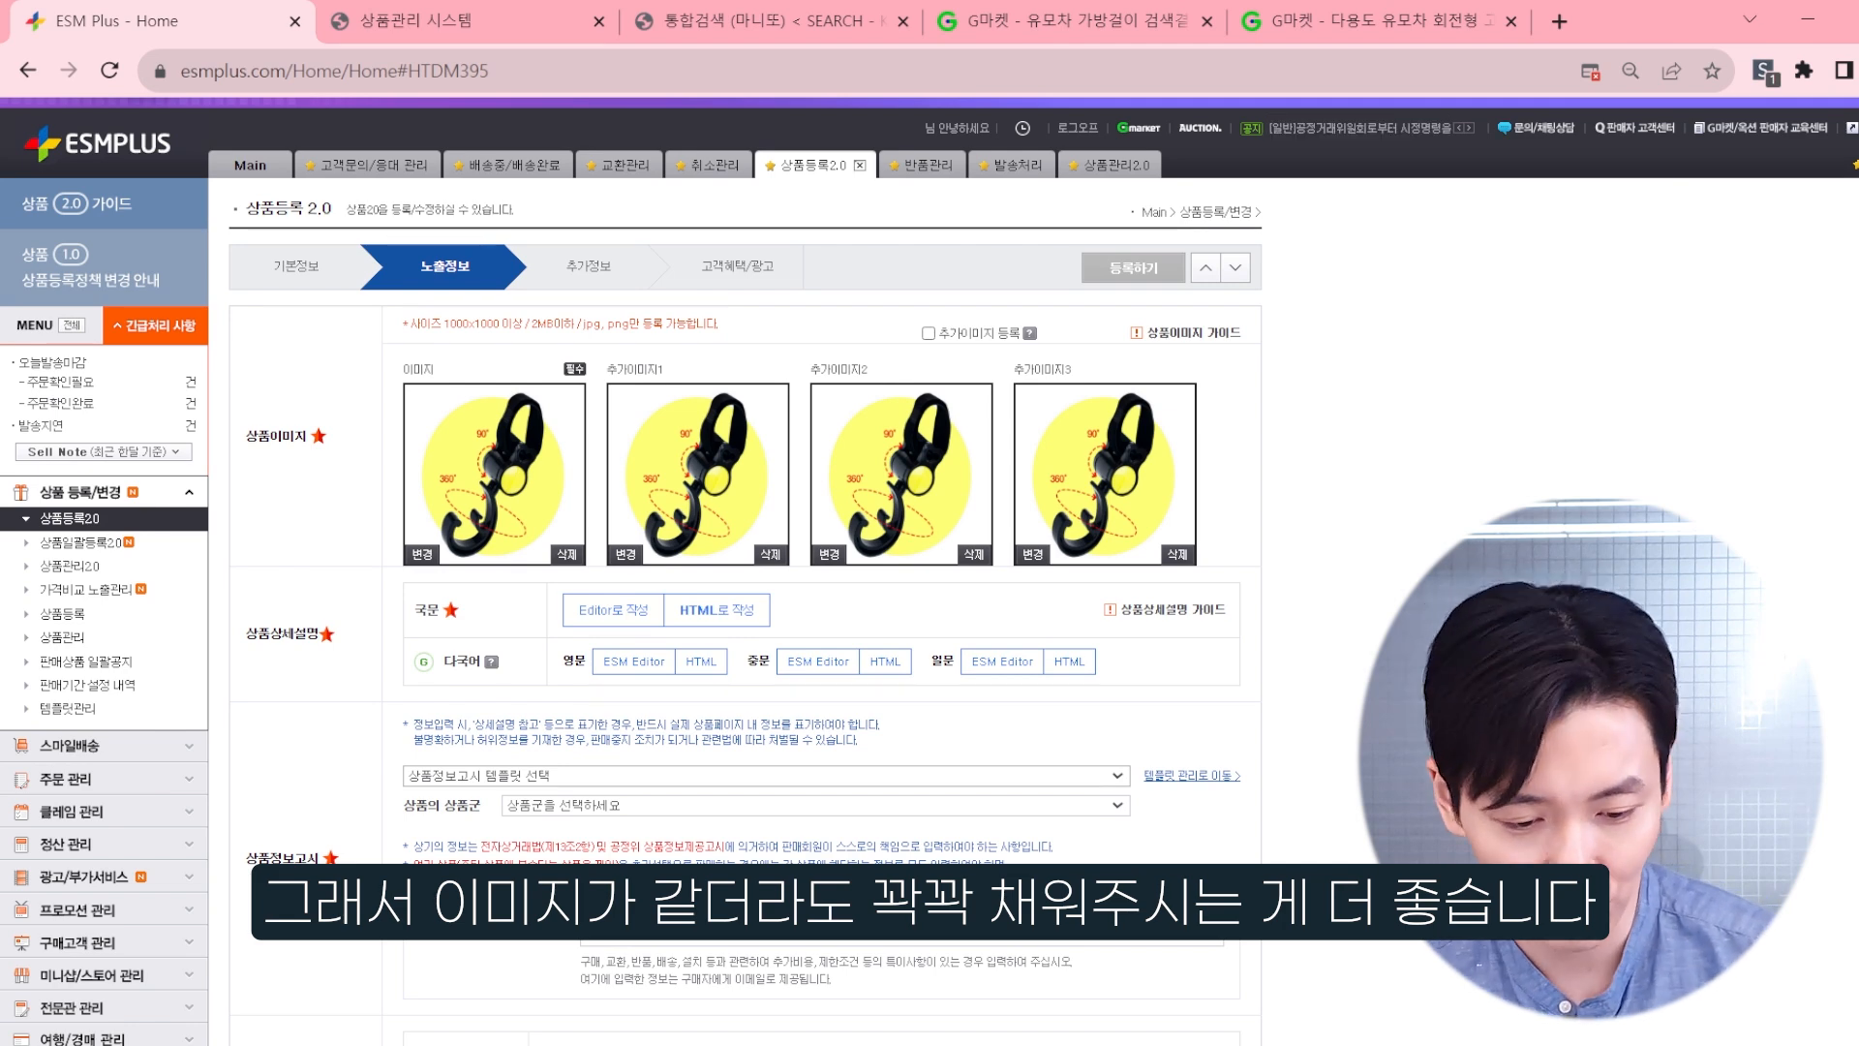
scroll(752, 497, down, 4)
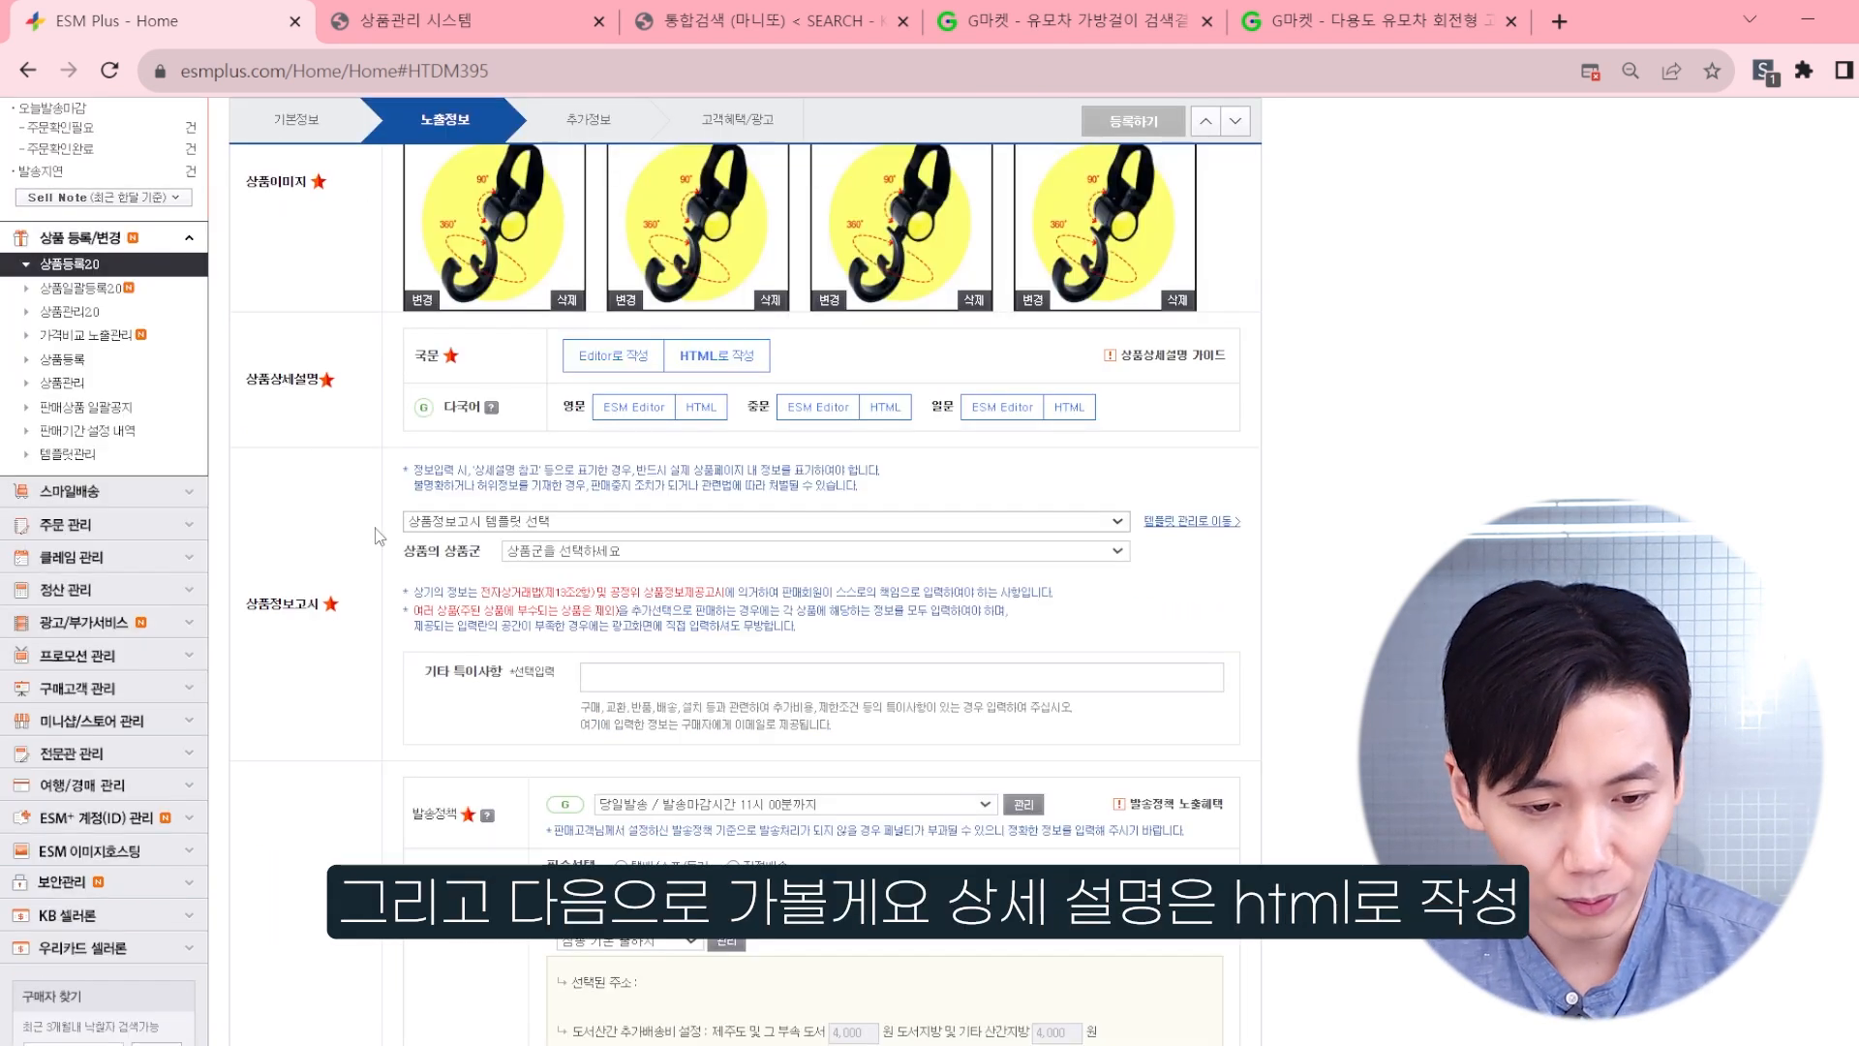
scroll(378, 535, up, 2)
click(719, 489)
click(718, 489)
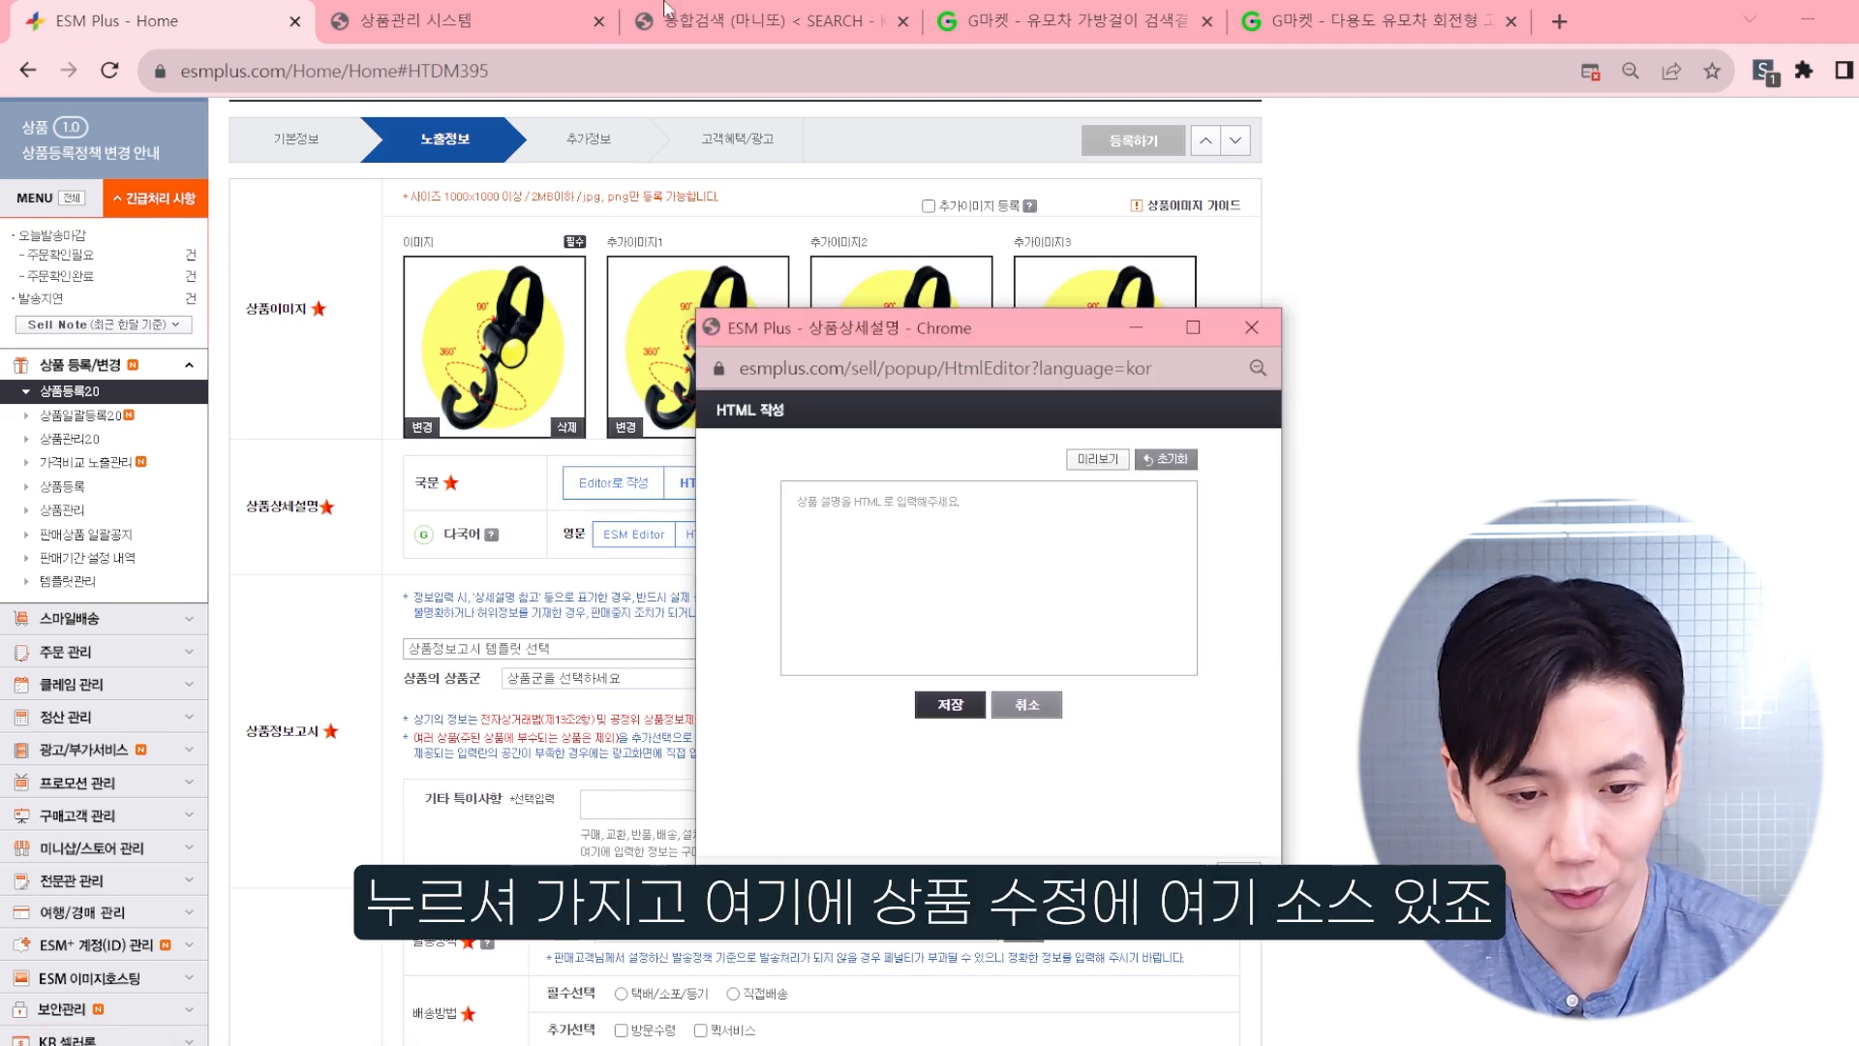
Step: Copy the whole 상품상세정보 HTML source of 유모차용 고리 1p from the 상품관리 시스템 product edit window
click(583, 12)
click(1714, 496)
scroll(598, 439, down, 10)
drag(598, 439, 184, 286)
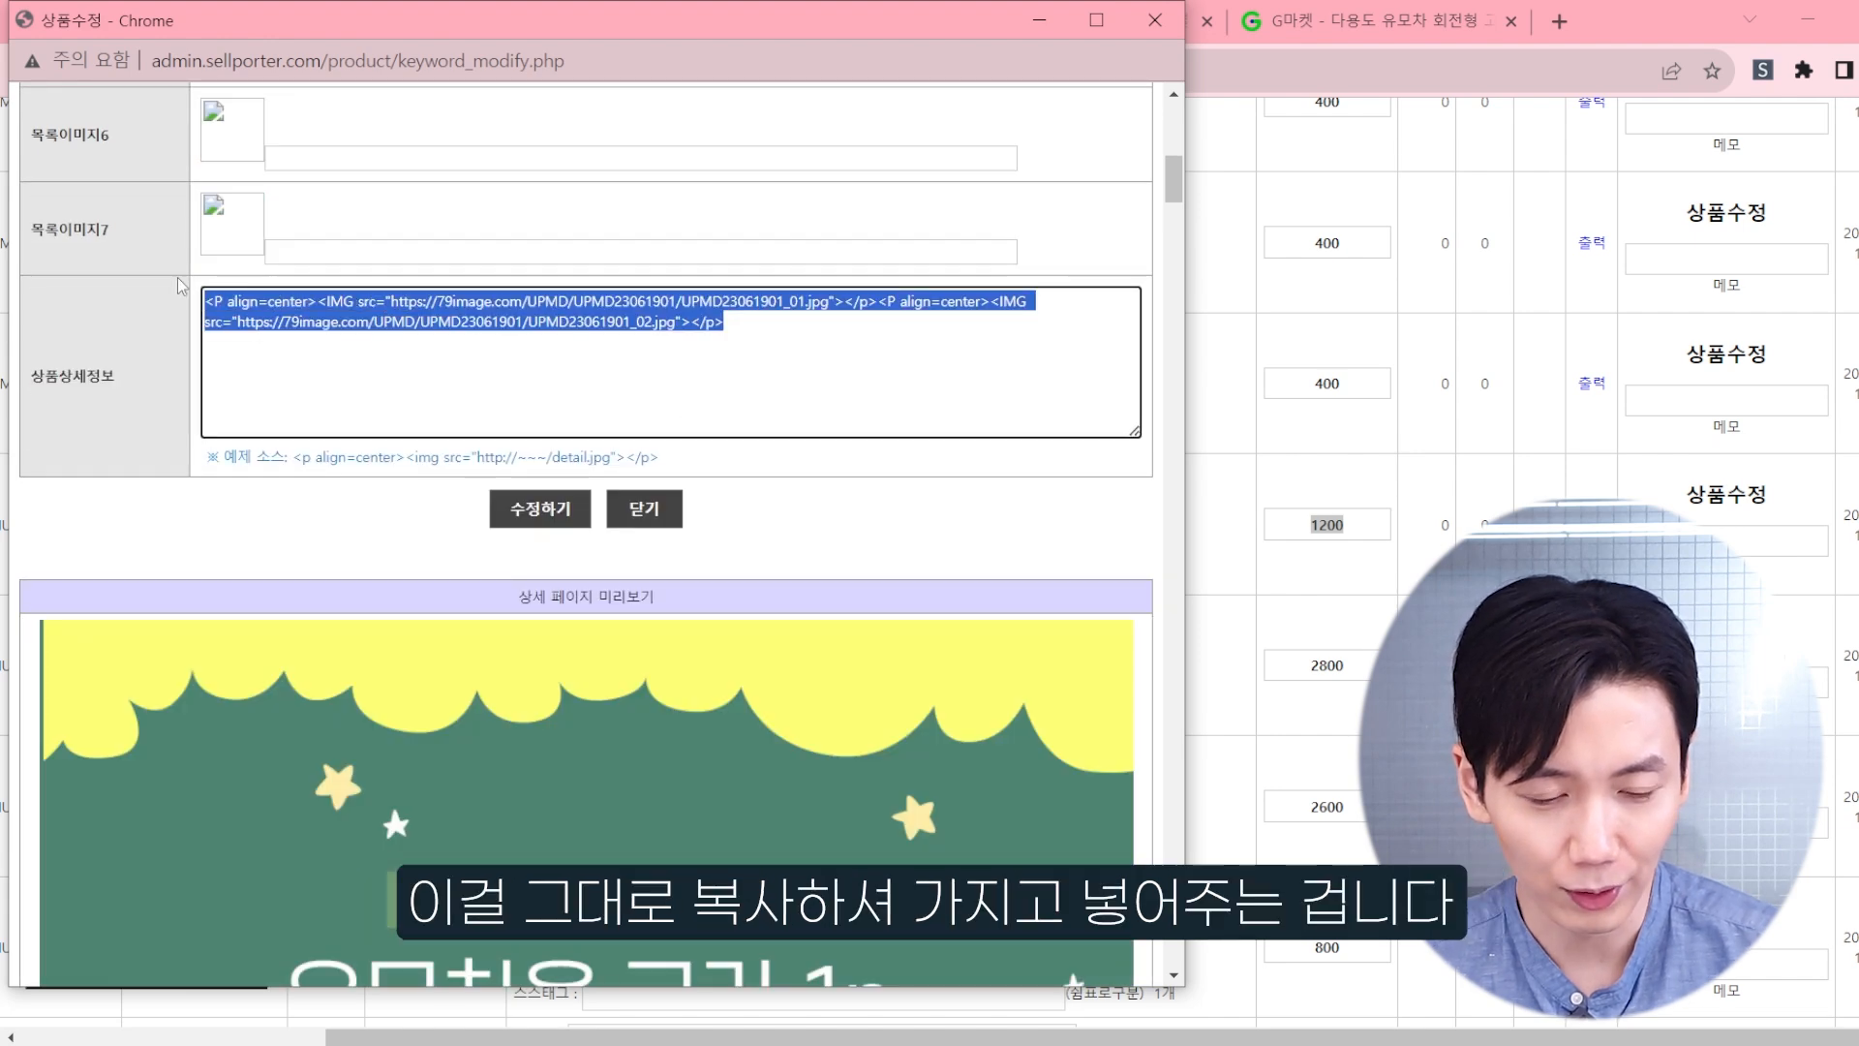
right_click(294, 302)
click(366, 391)
key(alt+Tab)
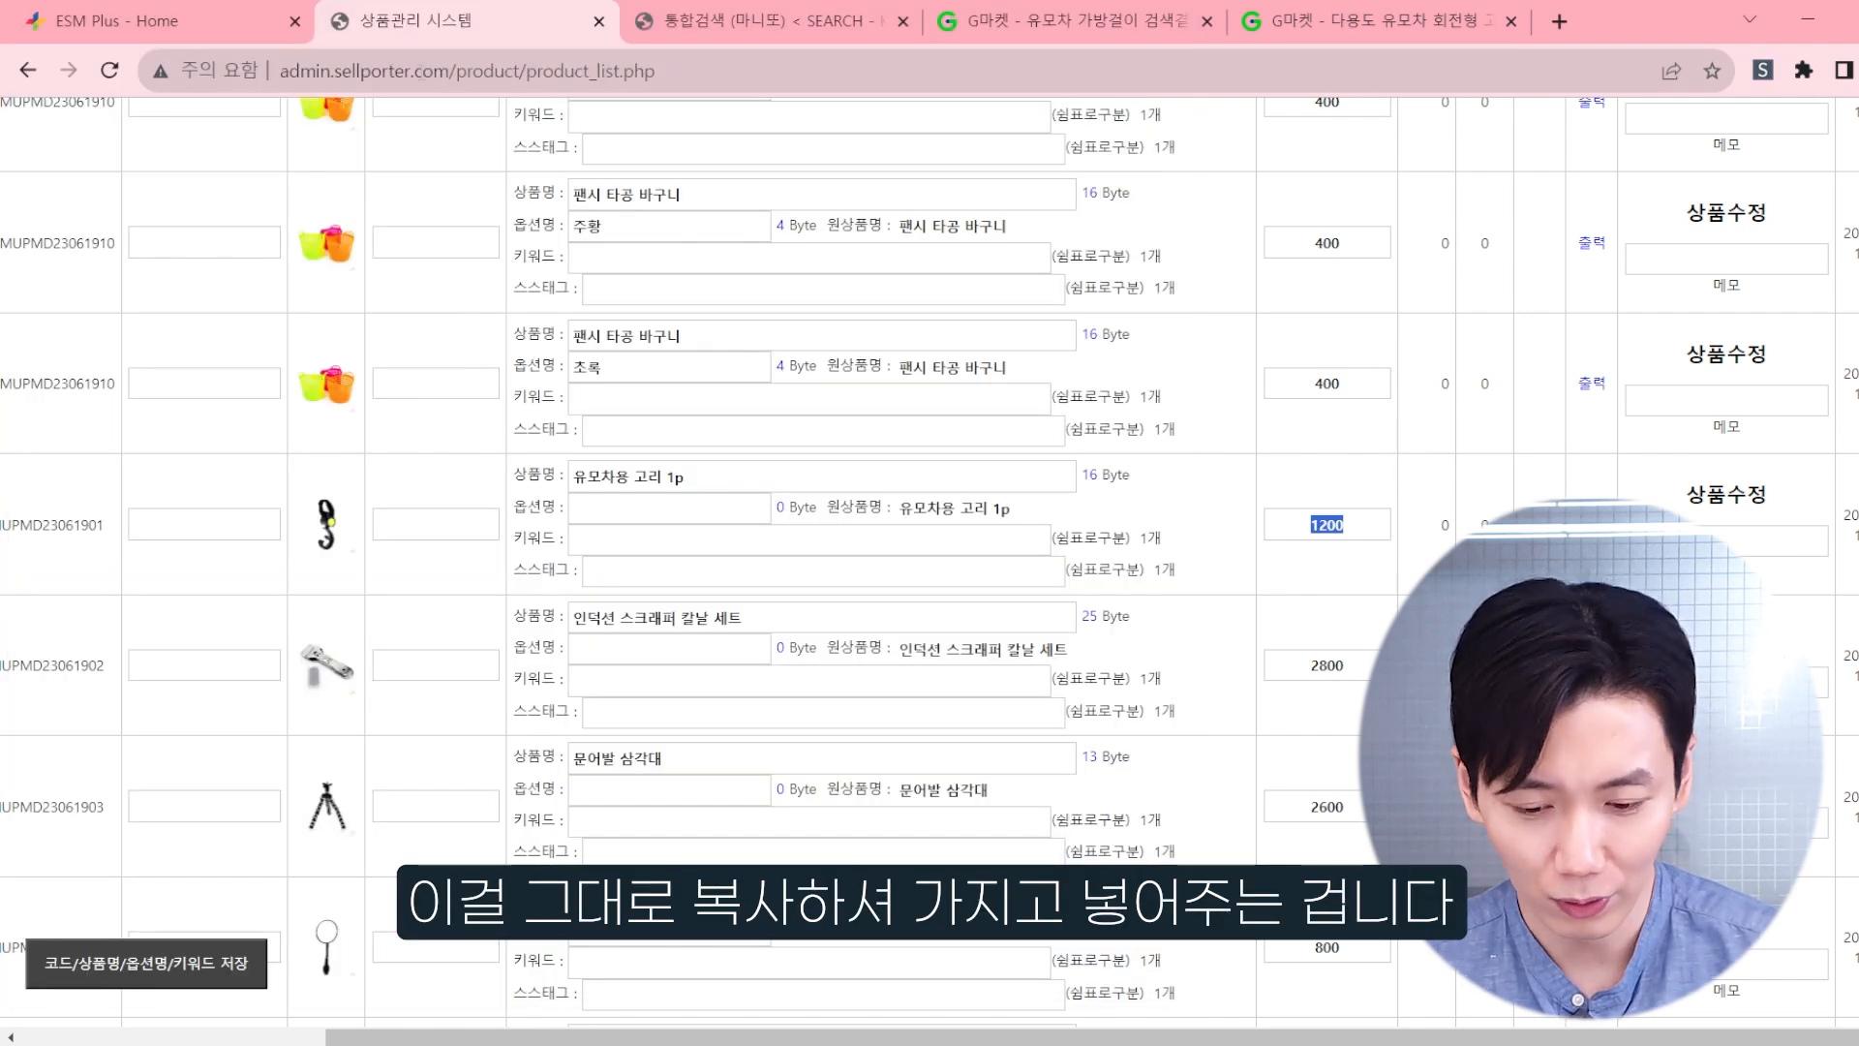
Step: Return to ESM Plus, paste the copied image source into the HTML description editor and save it
click(123, 6)
key(alt+Tab)
click(948, 573)
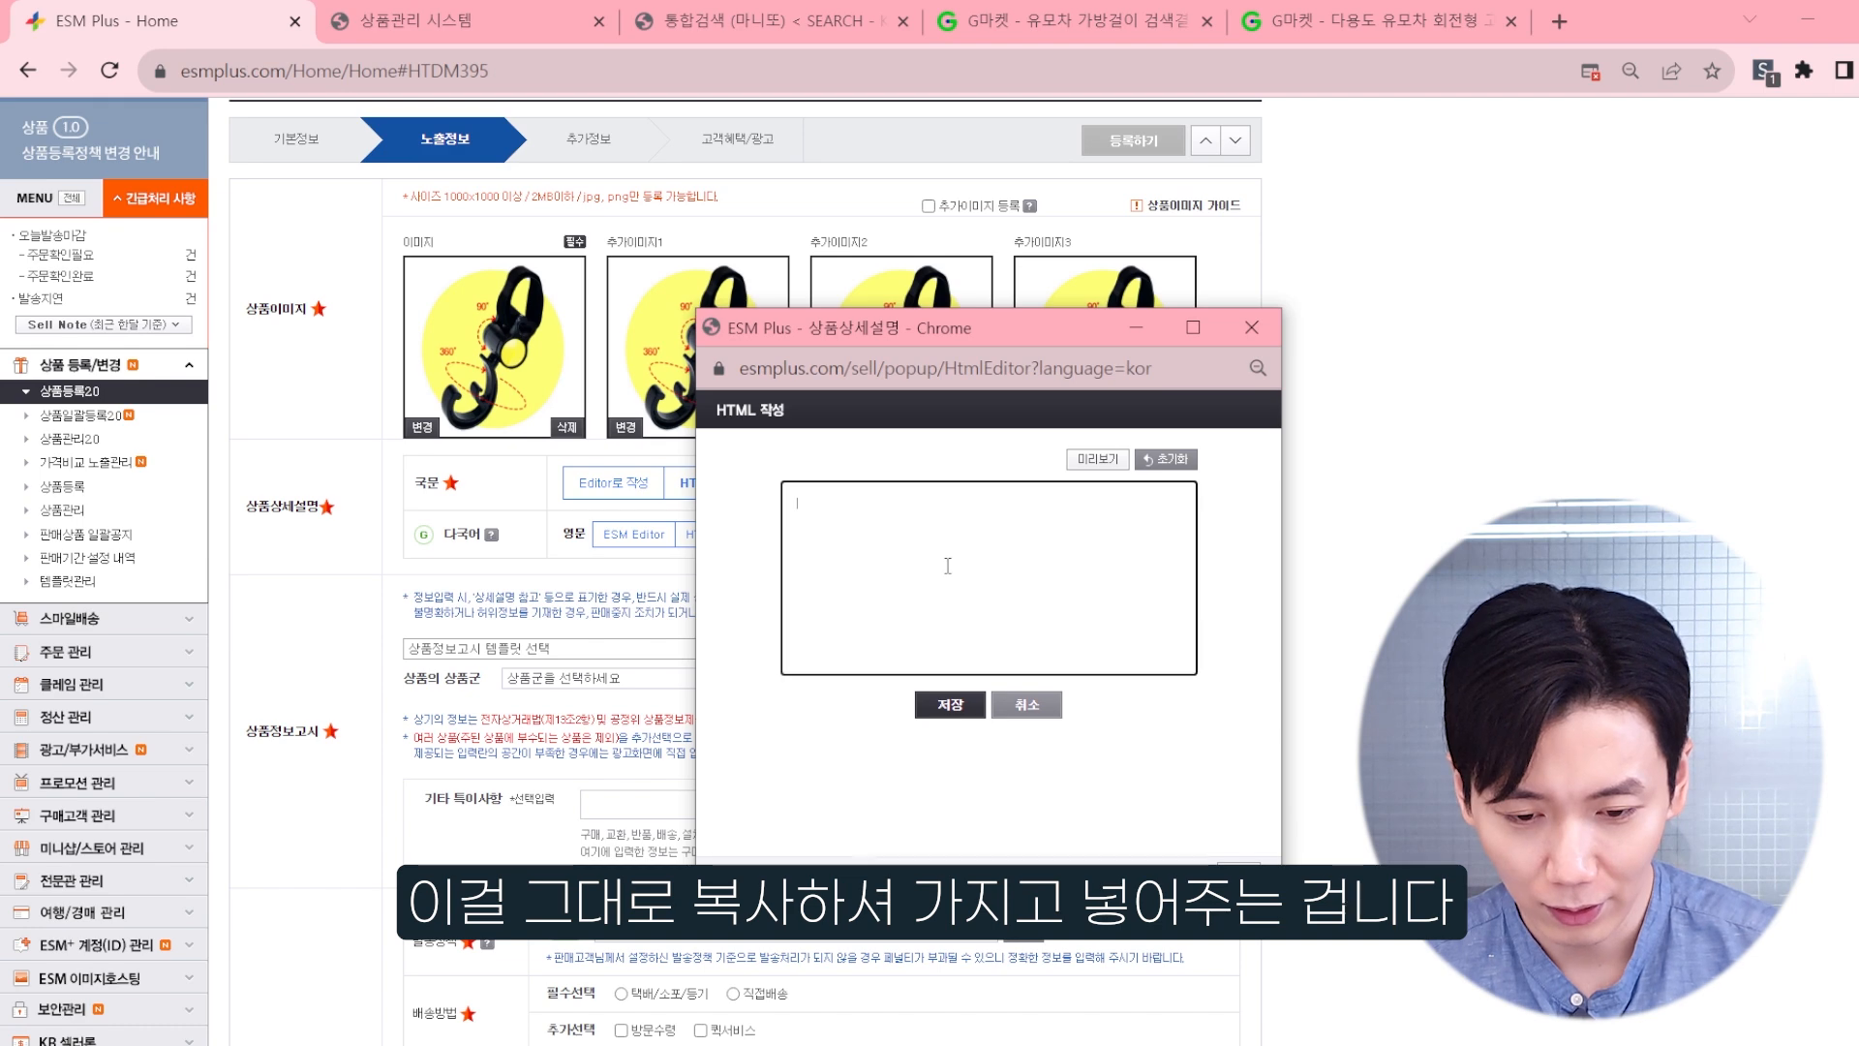
key(ctrl+v)
click(948, 704)
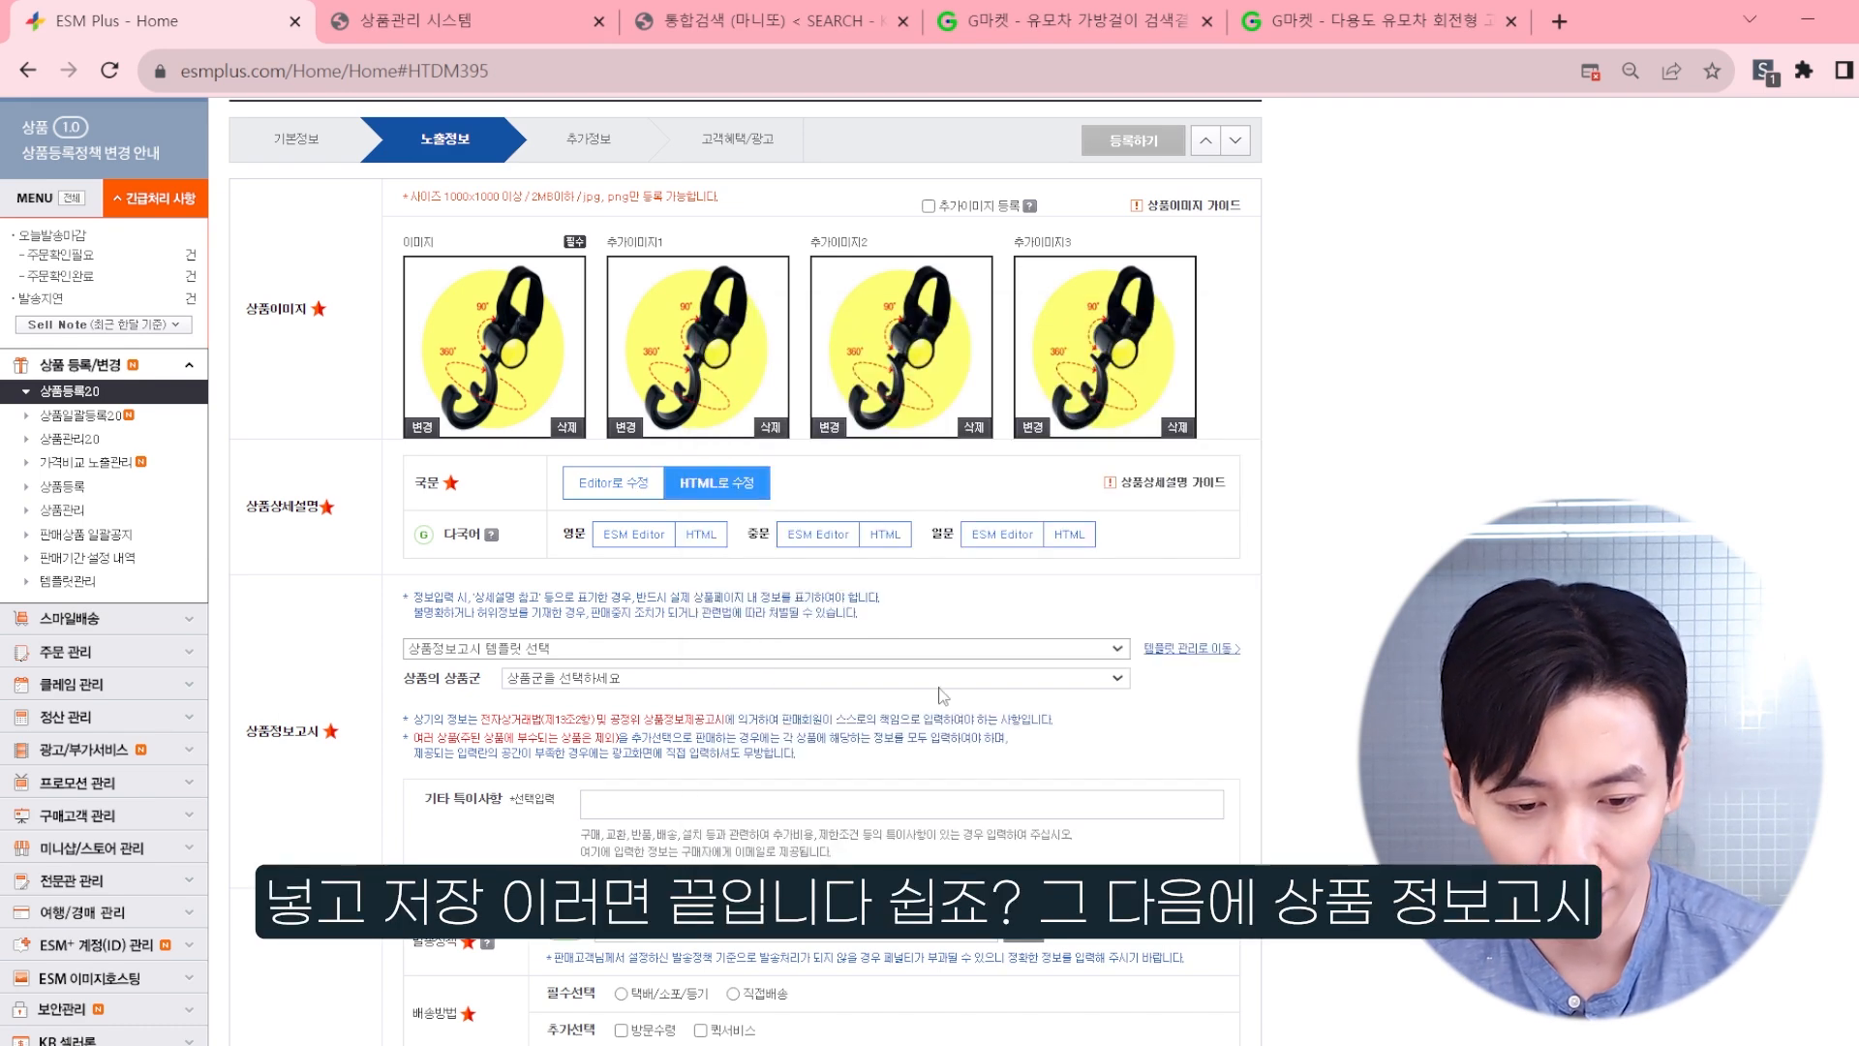
Step: Apply the [기타 재화] 기타재화 template to the 상품정보고시 section
scroll(339, 615, down, 1)
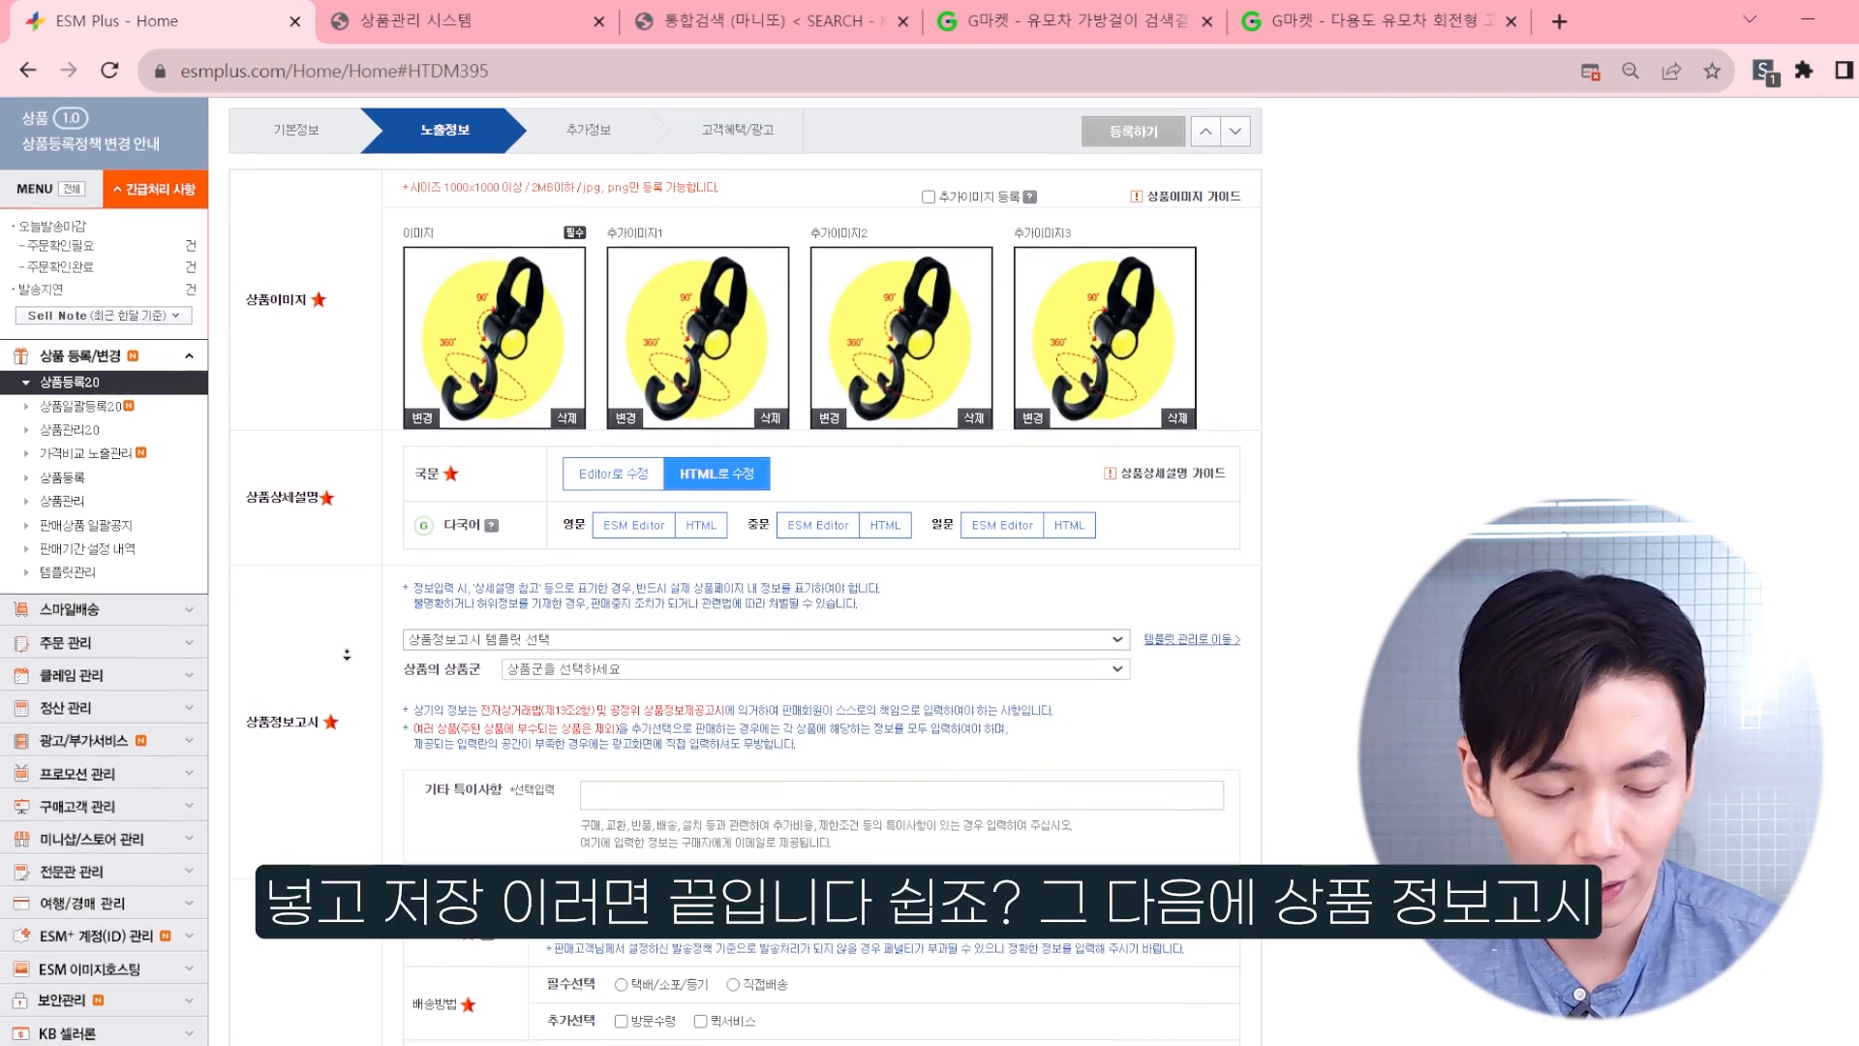
click(451, 600)
click(455, 632)
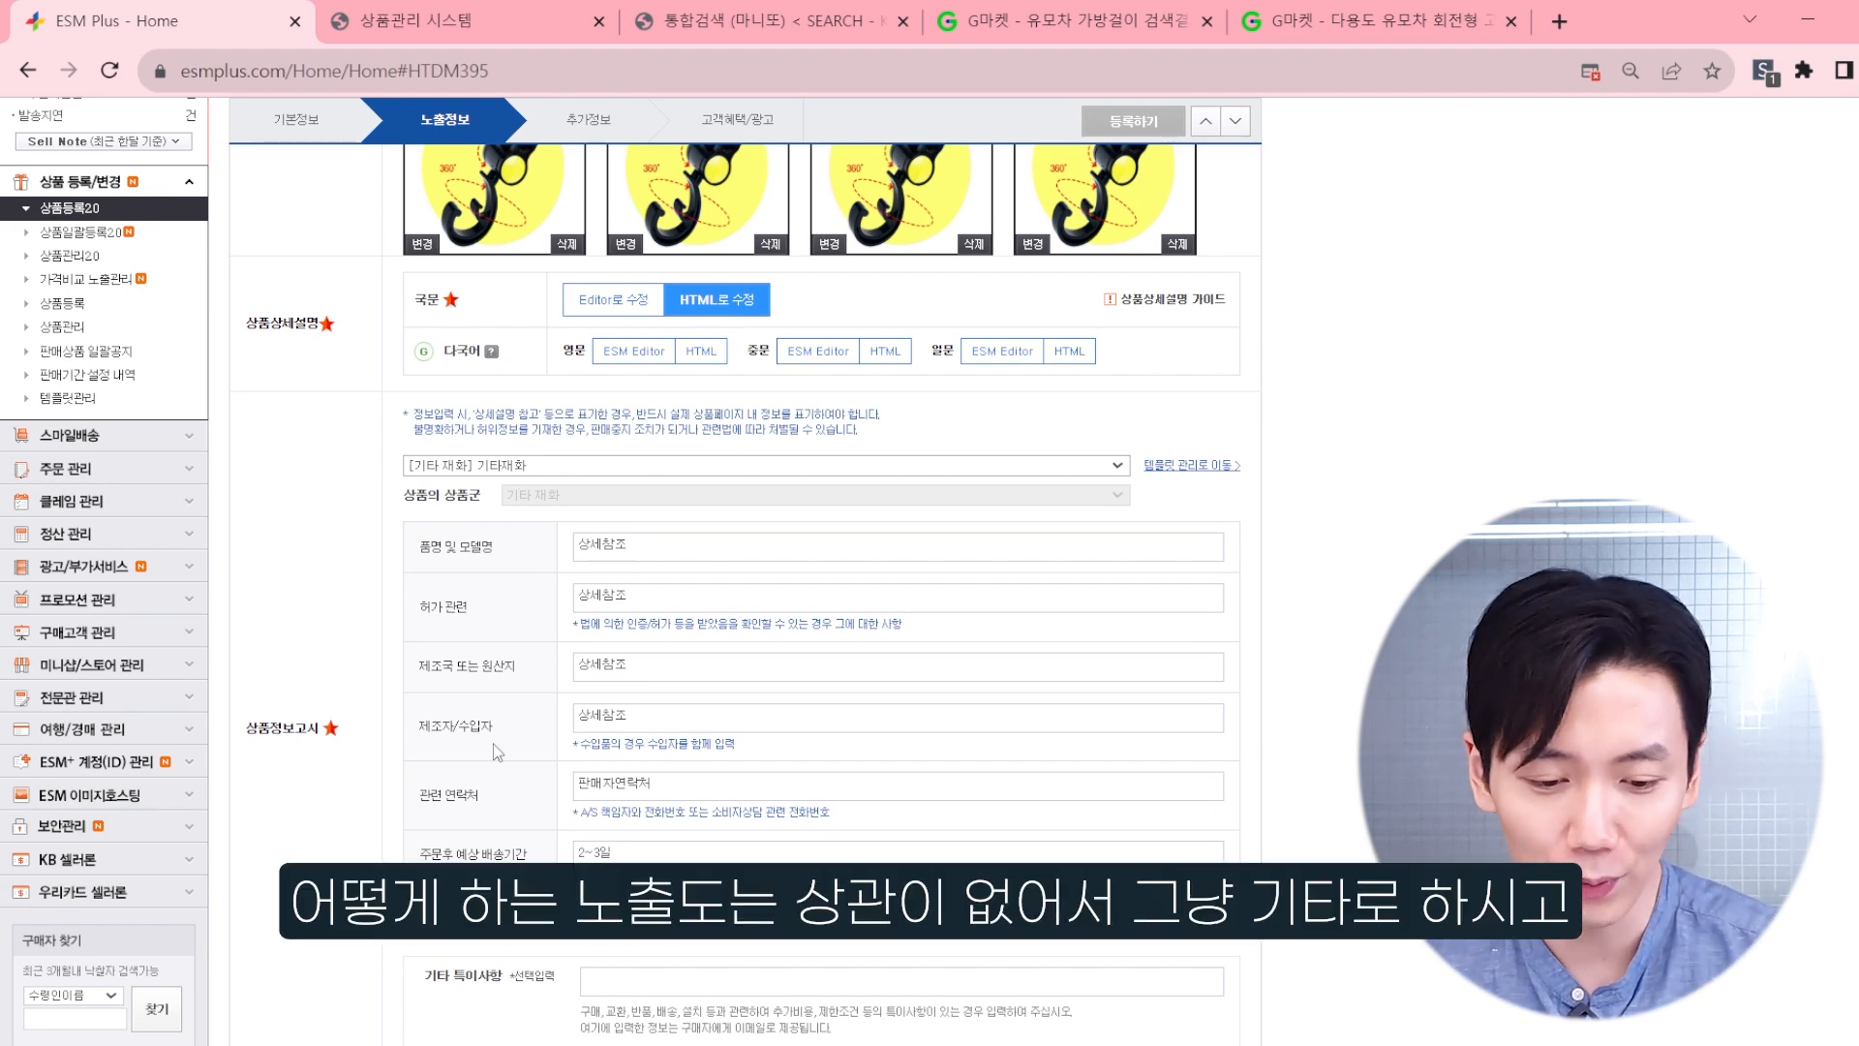
scroll(484, 740, down, 3)
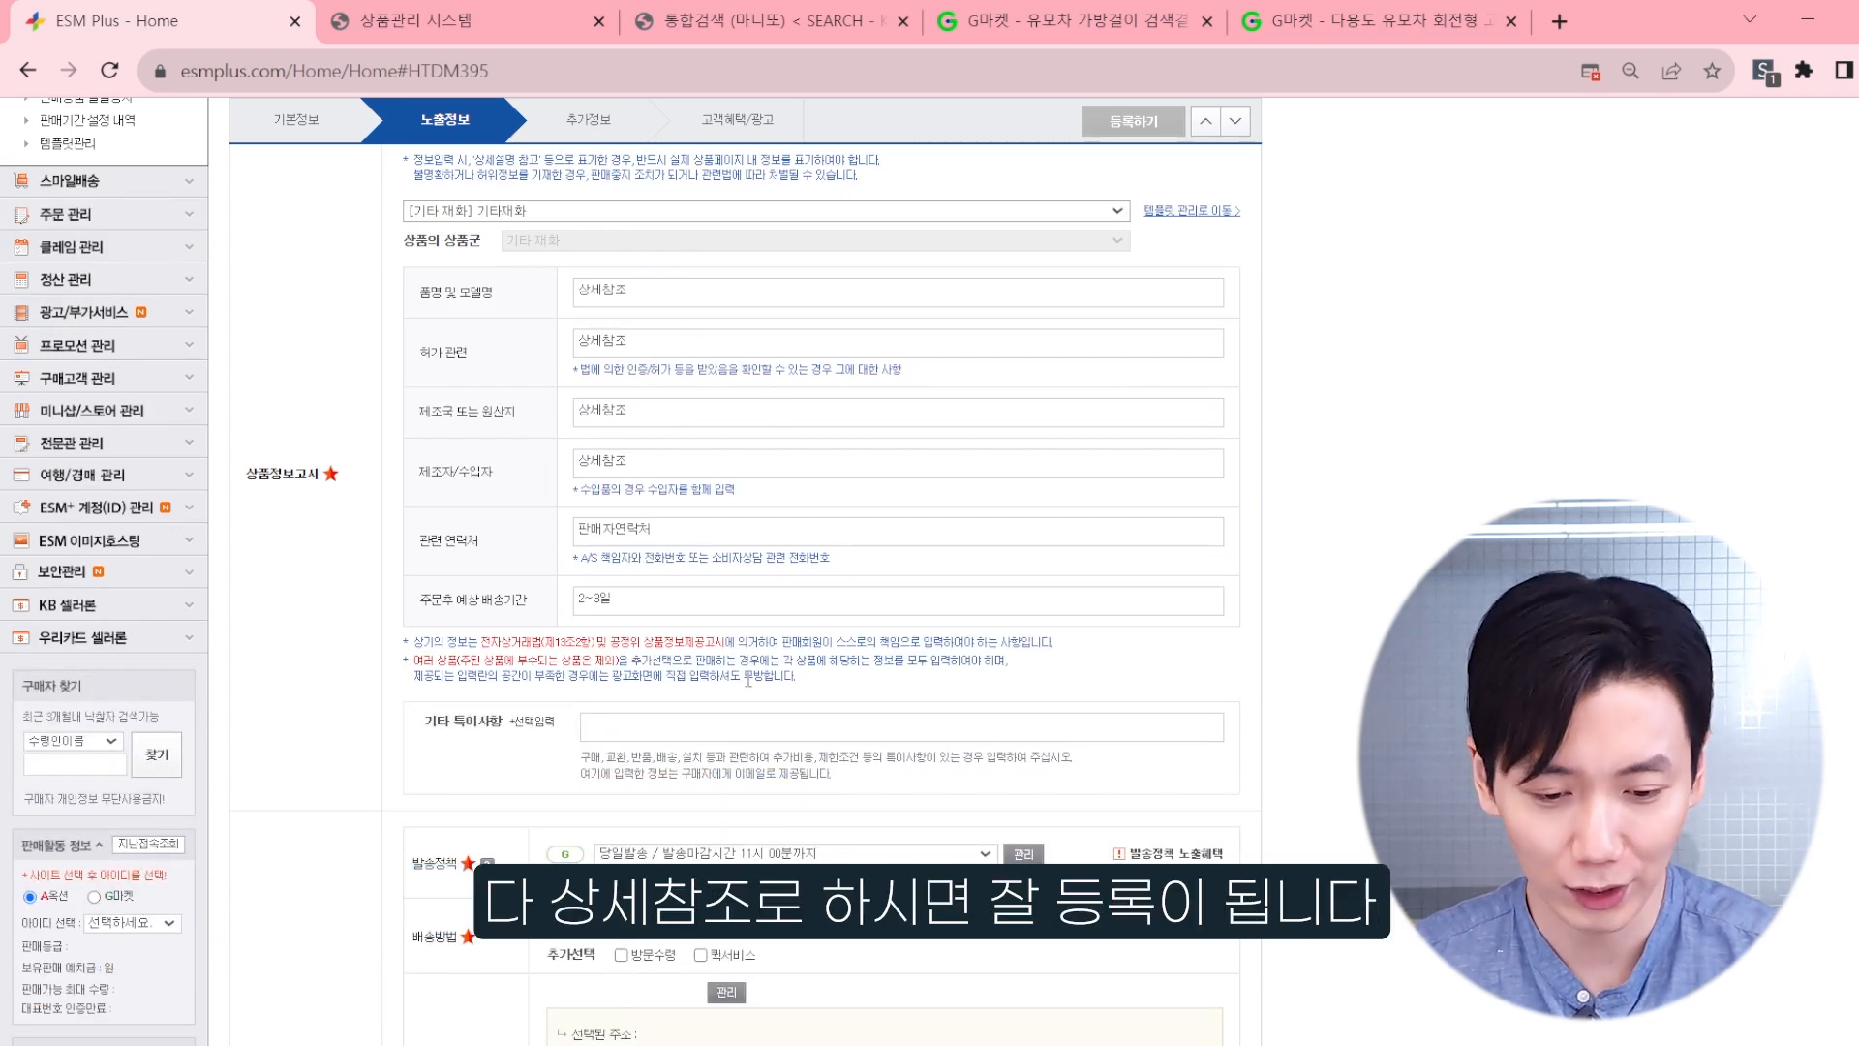
Step: Set the delivery method to 택배/소포/등기 with 대한통운택배 as courier and proceed to the 추가정보 stage
scroll(601, 635, down, 6)
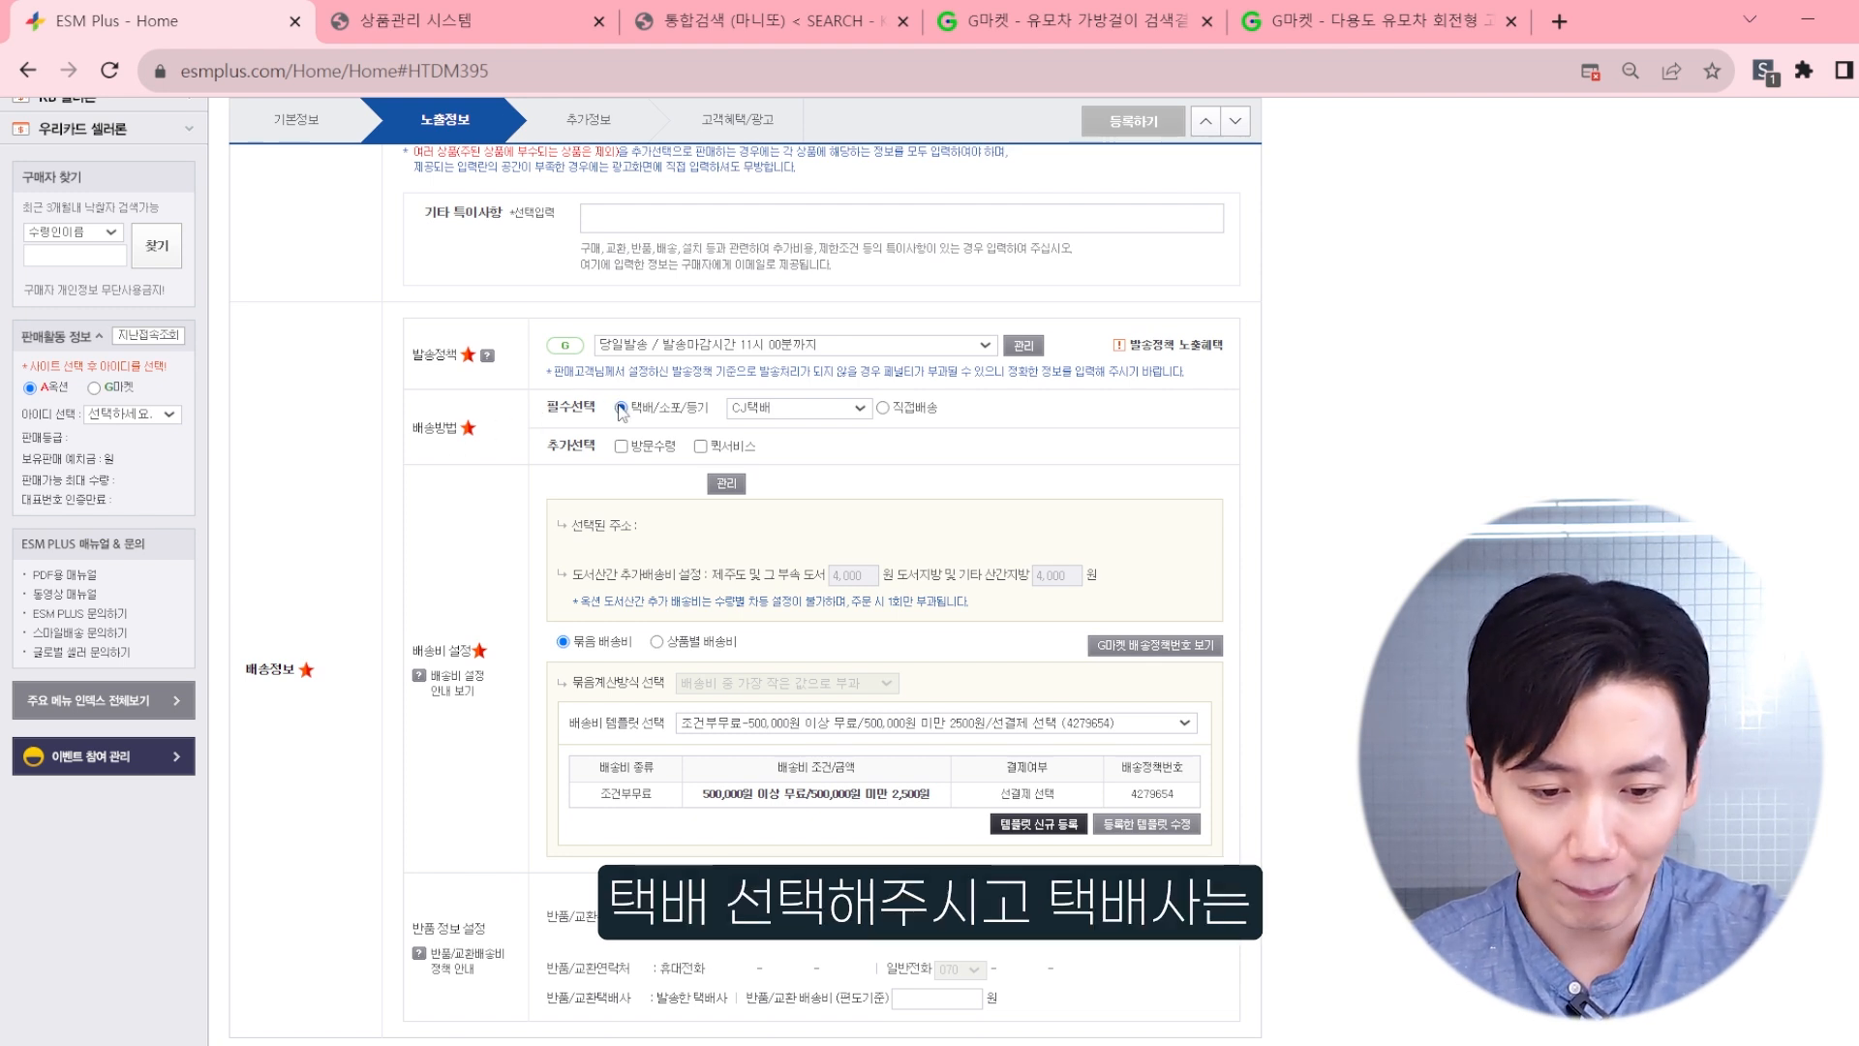
click(774, 409)
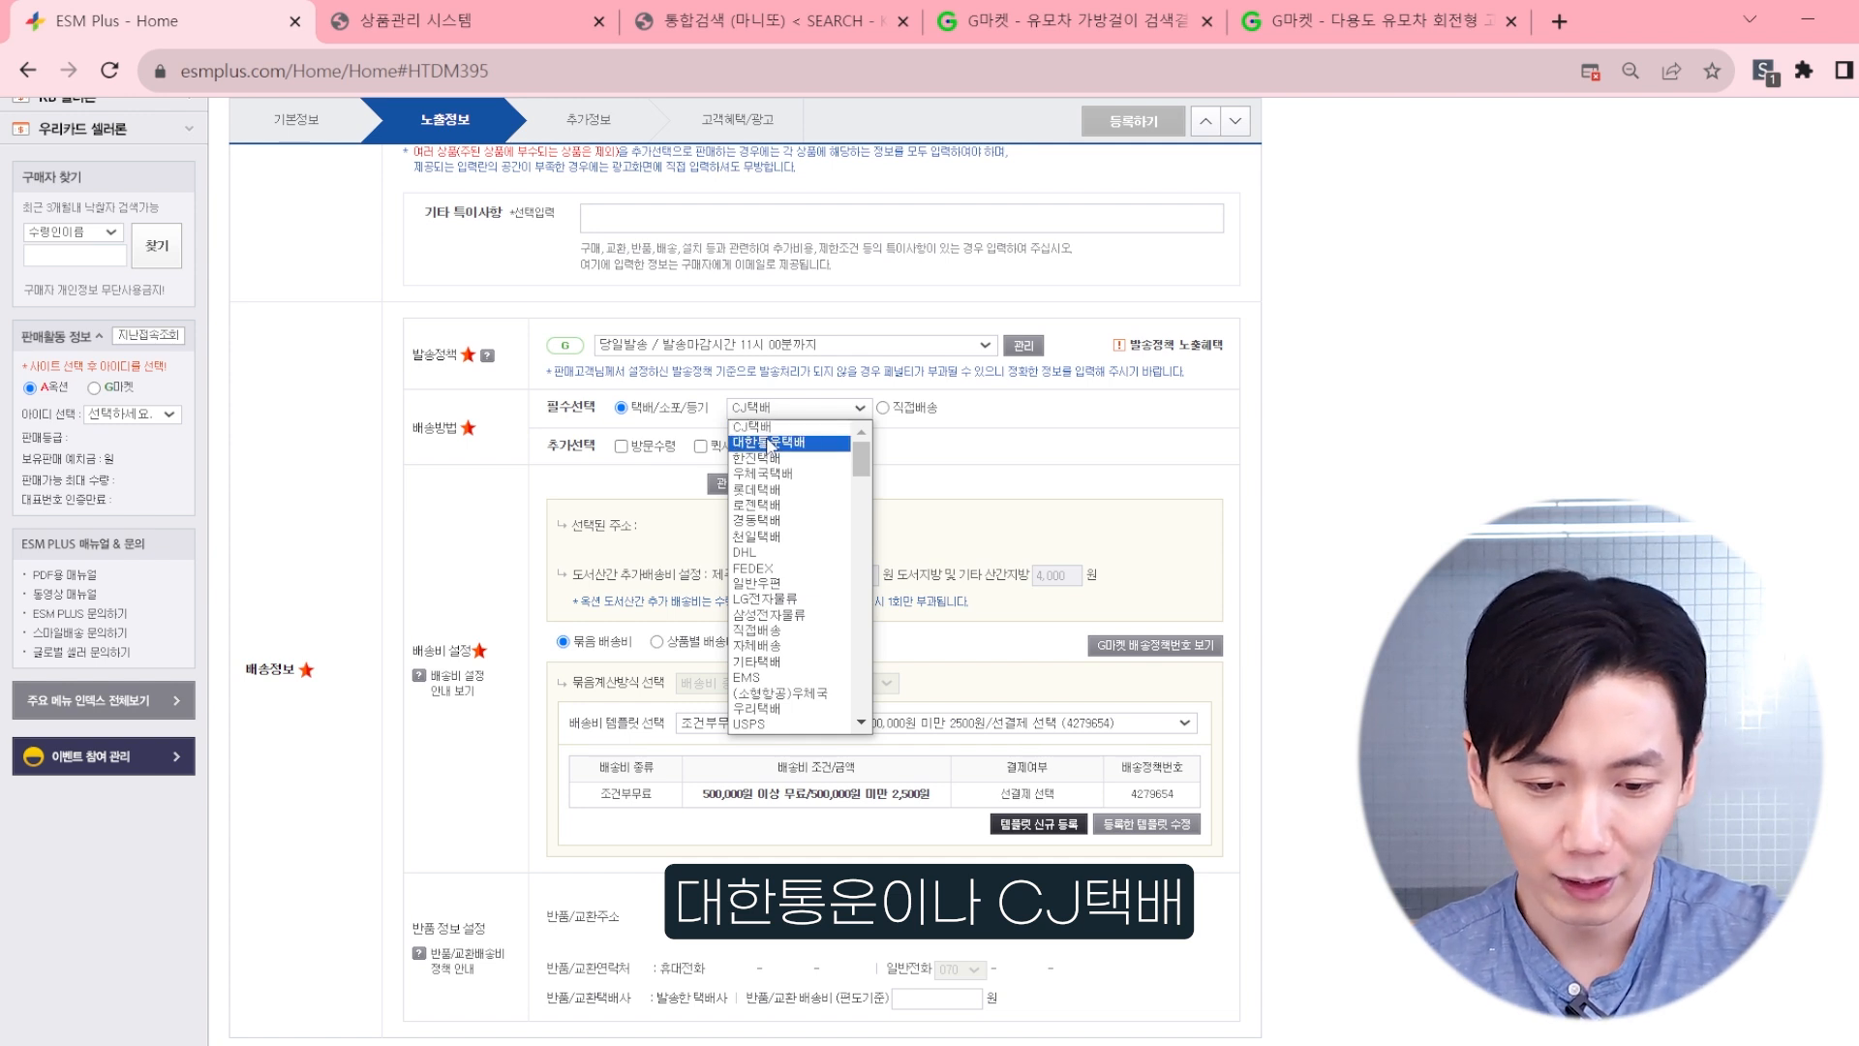
click(768, 442)
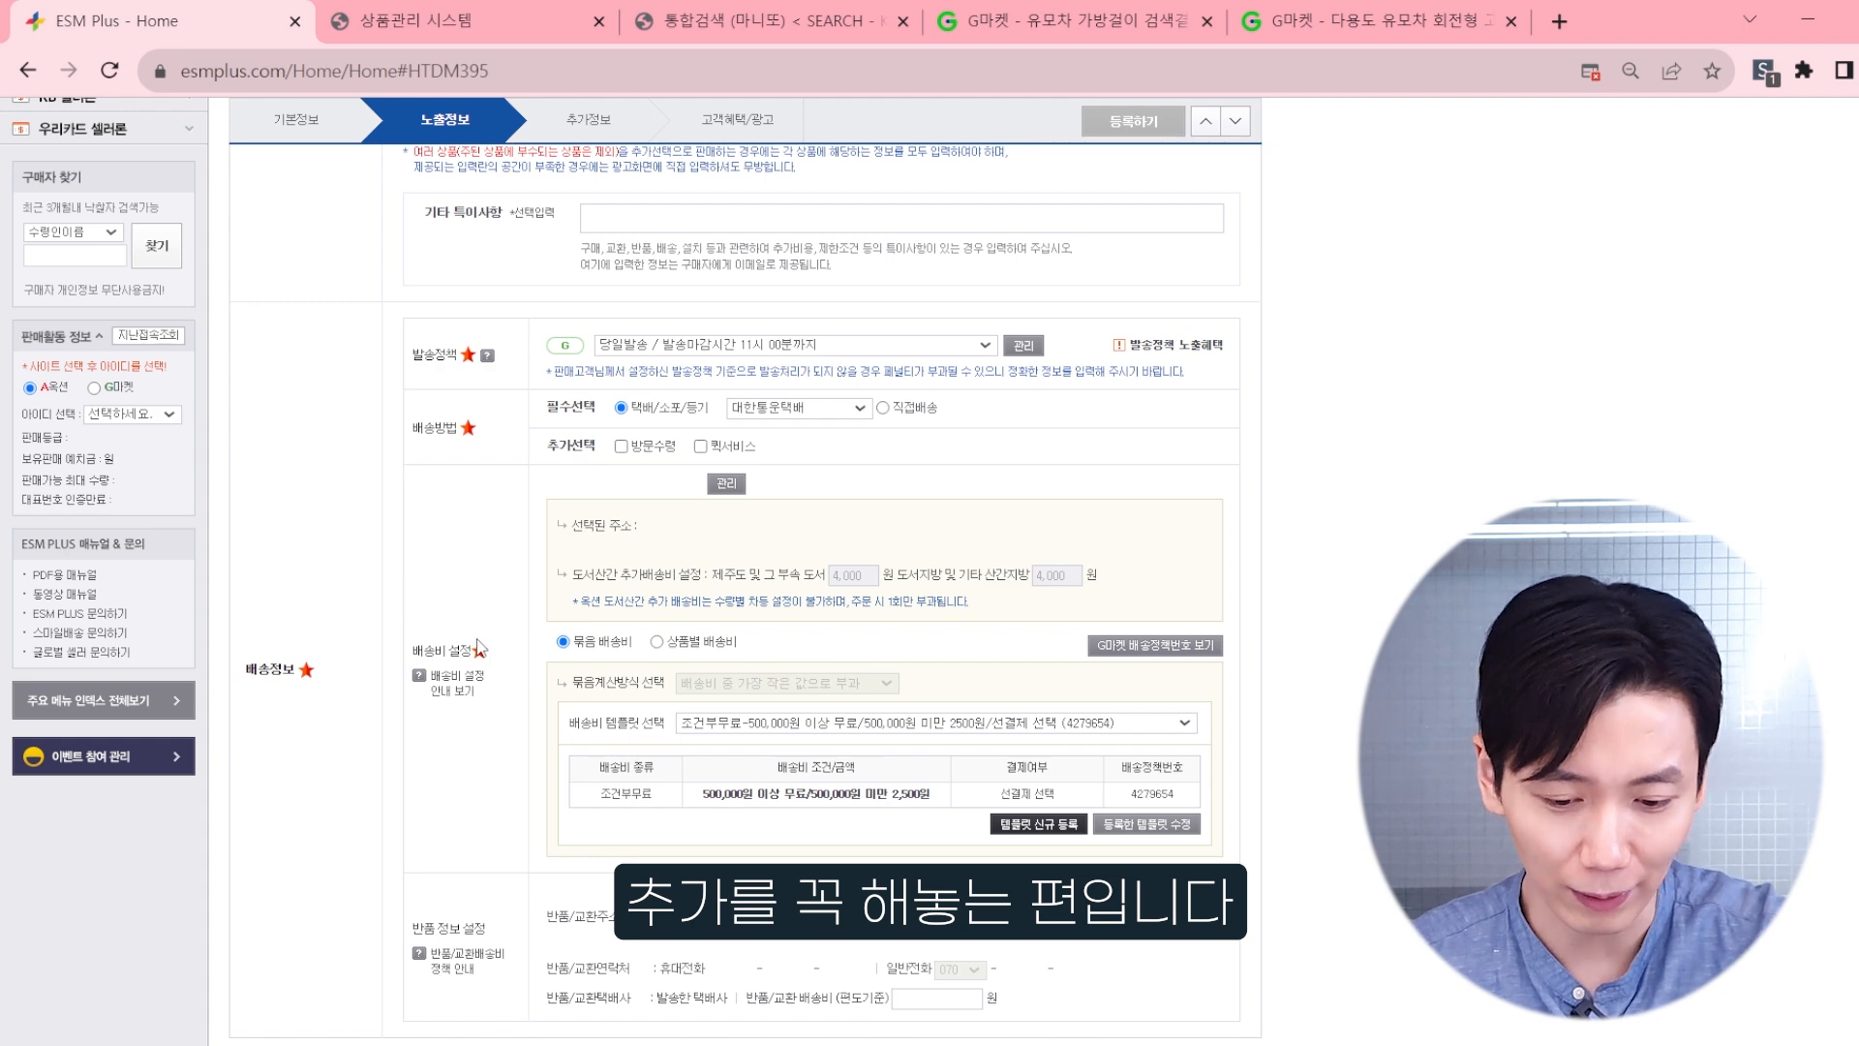
scroll(476, 637, down, 2)
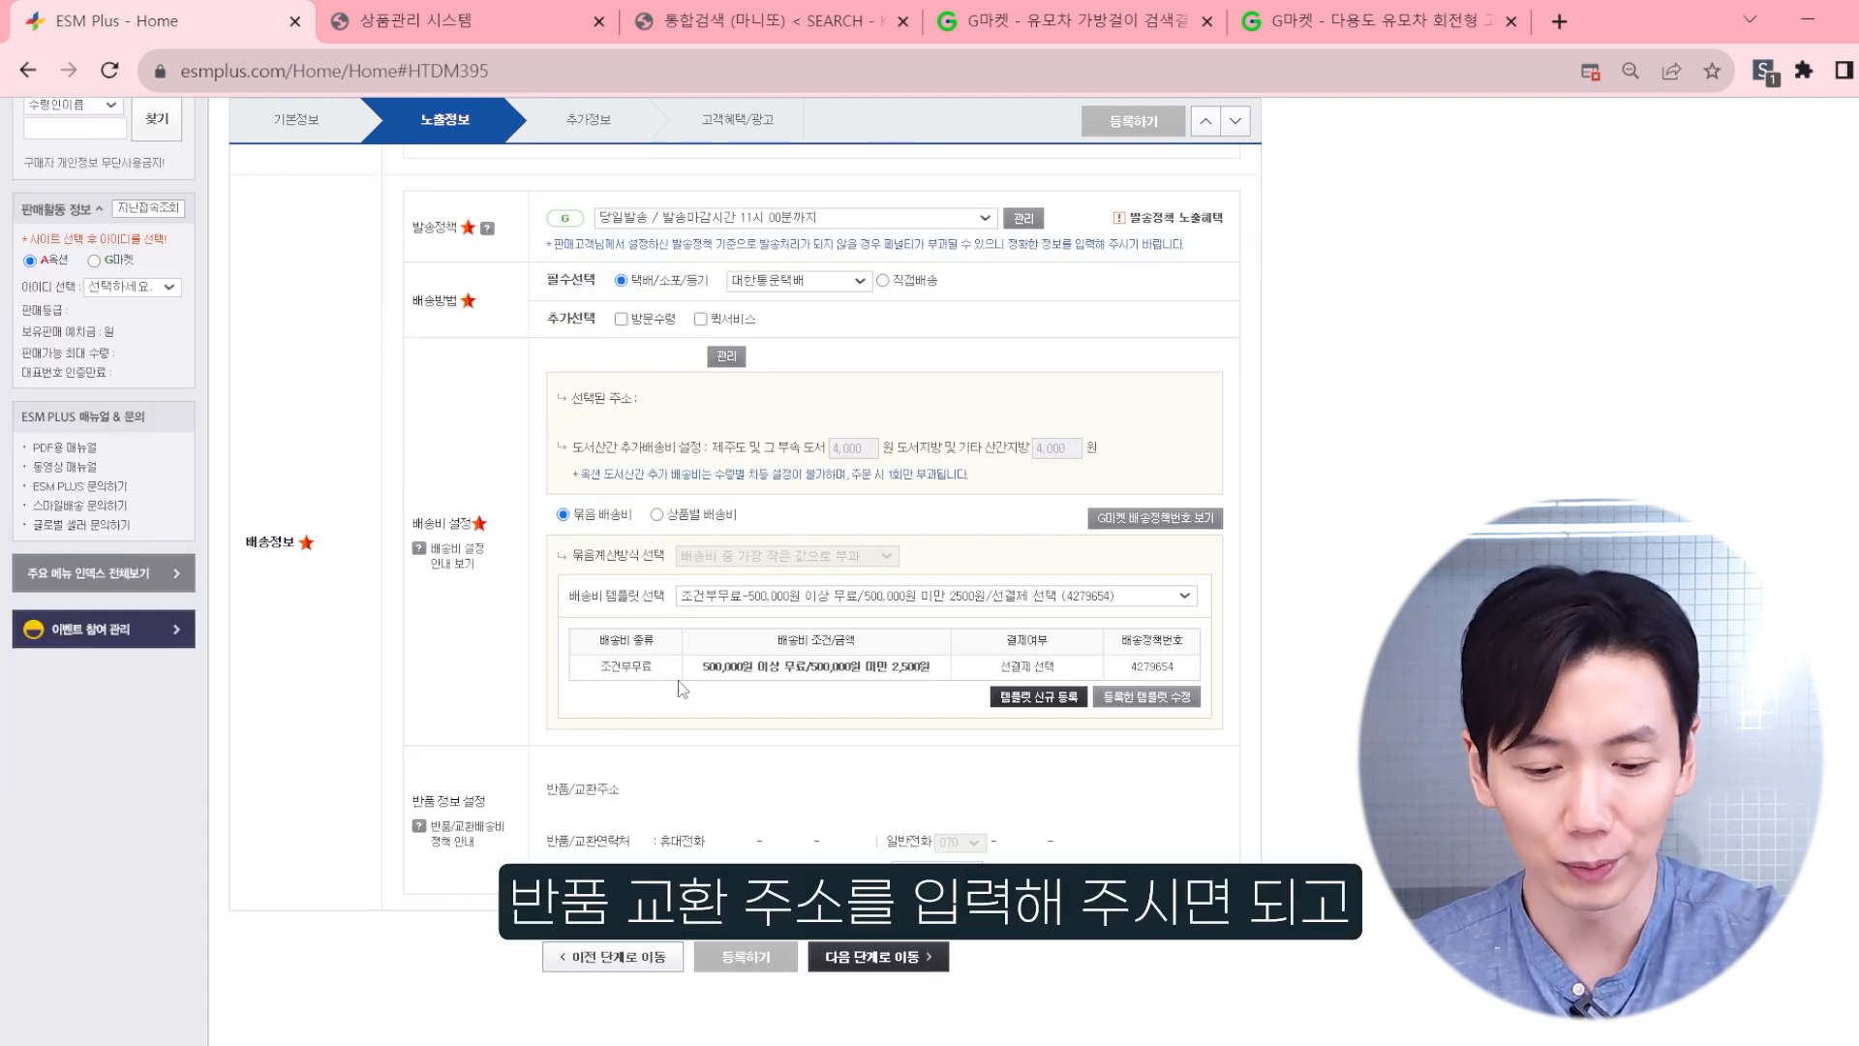
click(874, 958)
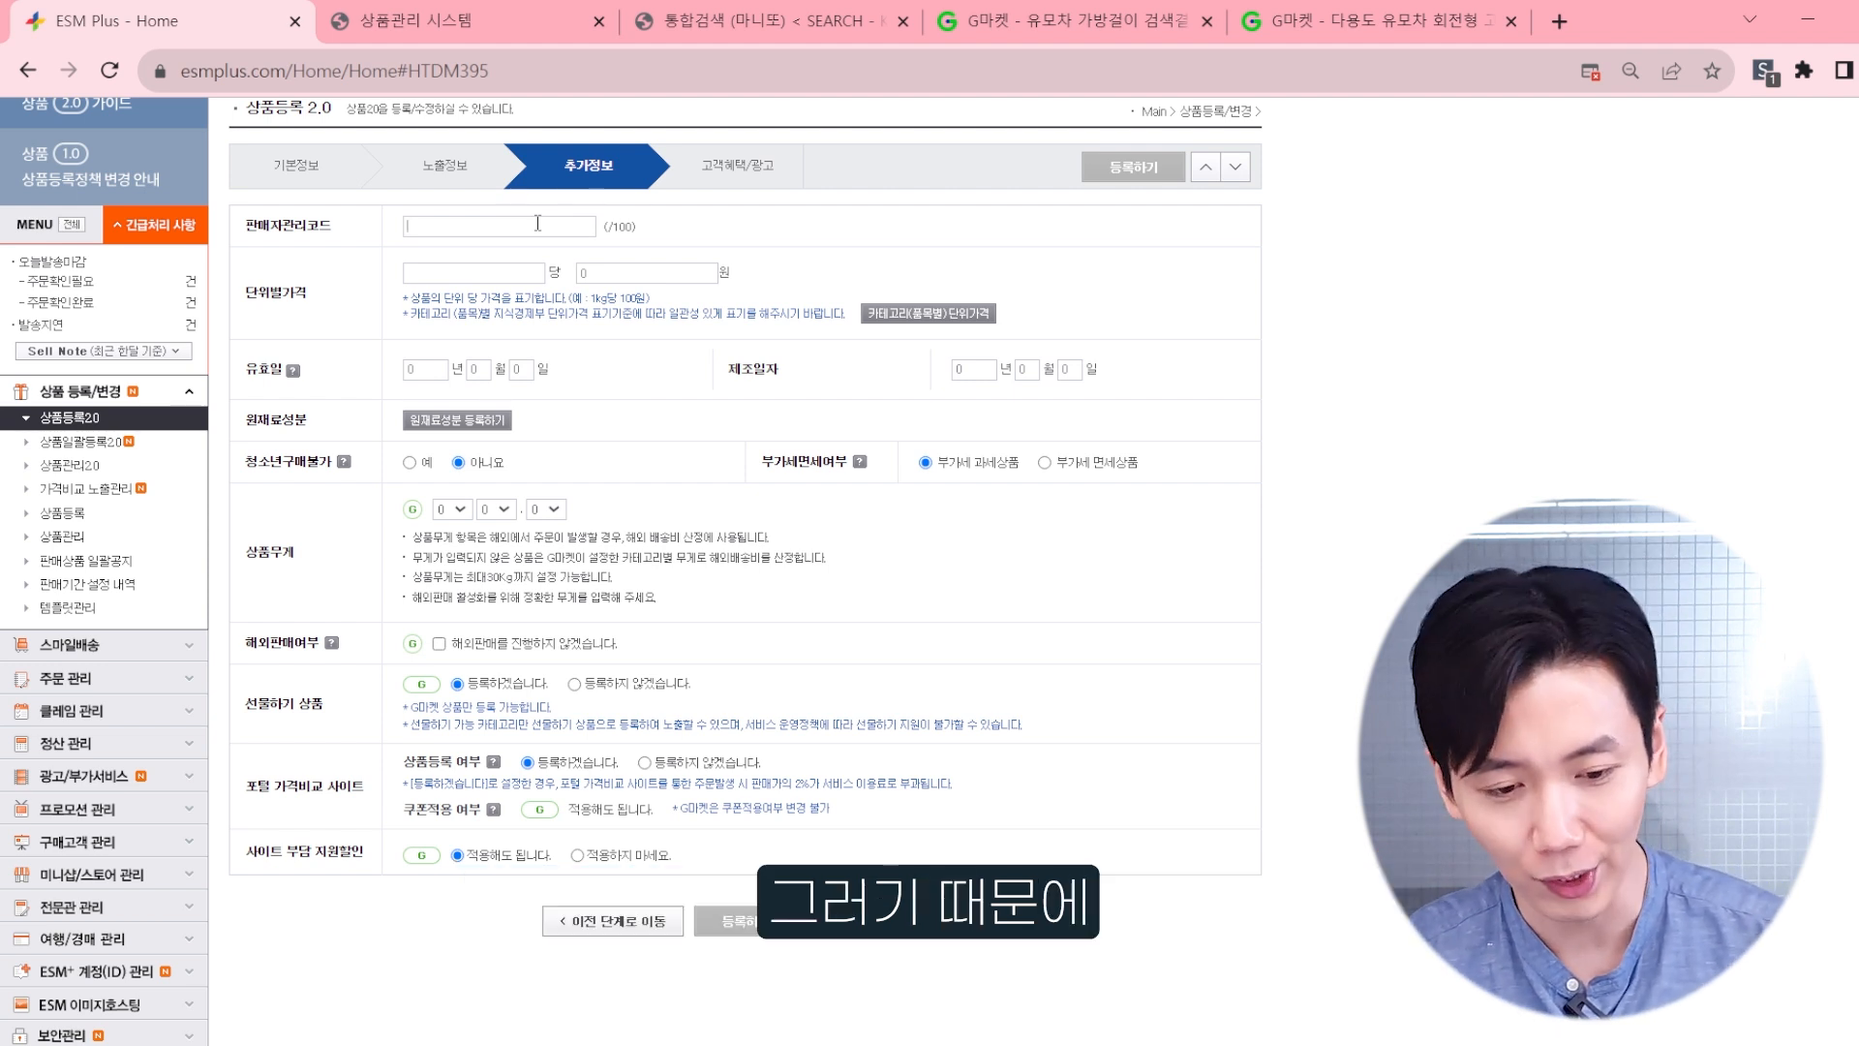
Step: Enter DOMEME7890 as the 판매자관리코드
text(OMEME7890)
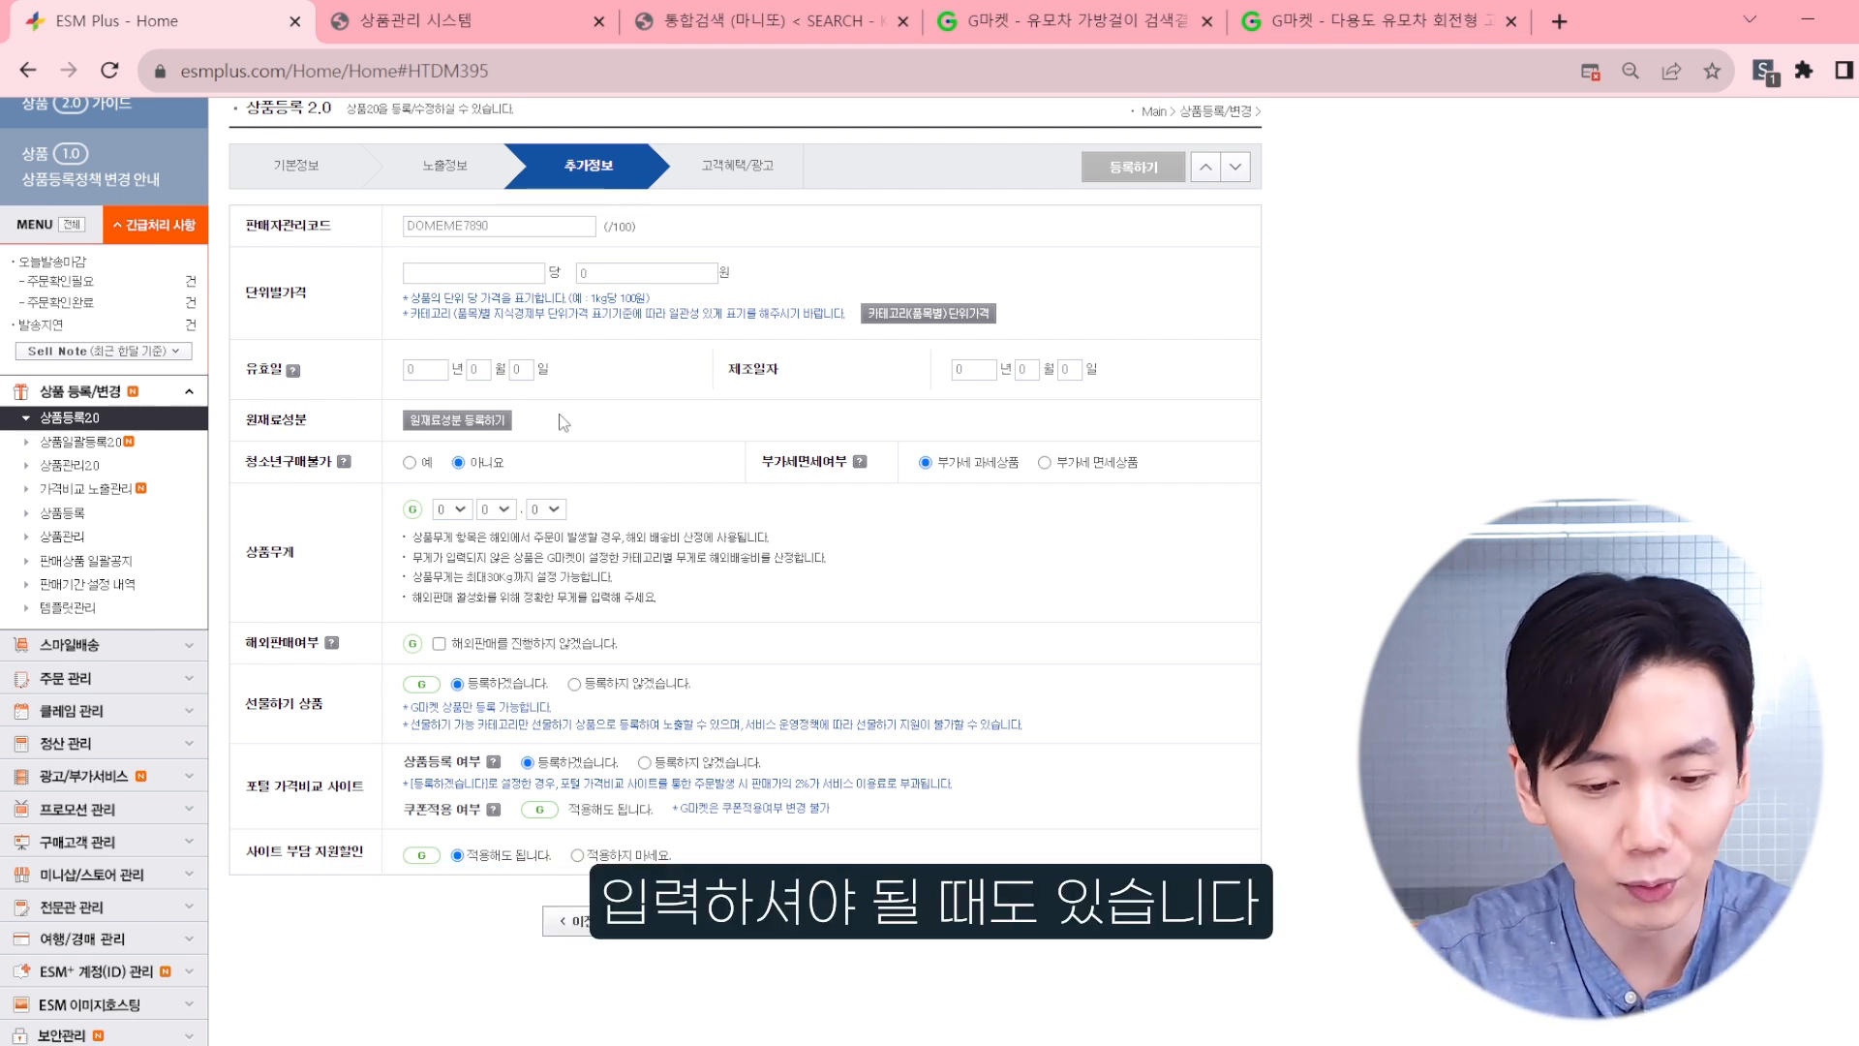
drag(242, 465, 297, 464)
click(581, 441)
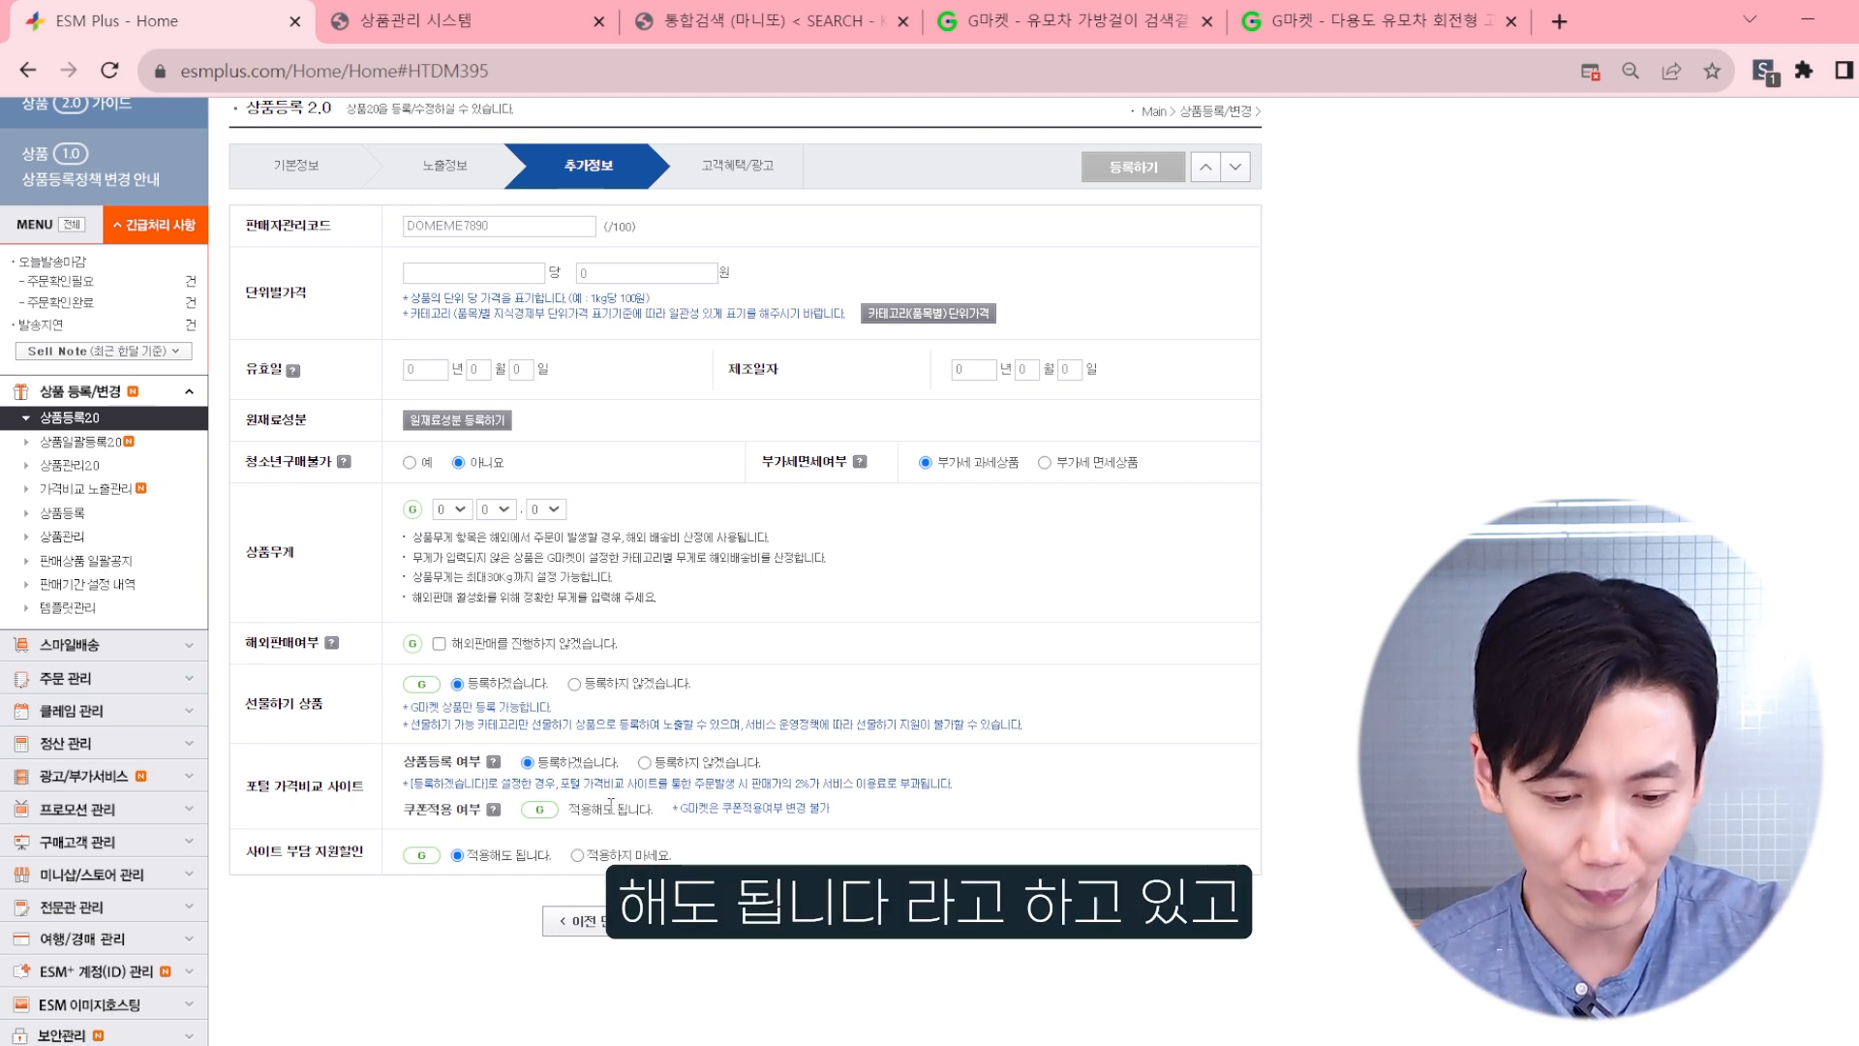
Step: Review the 포털 가격비교 사이트 and 사이트 부담 지원할인 settings
drag(245, 852, 358, 856)
click(355, 858)
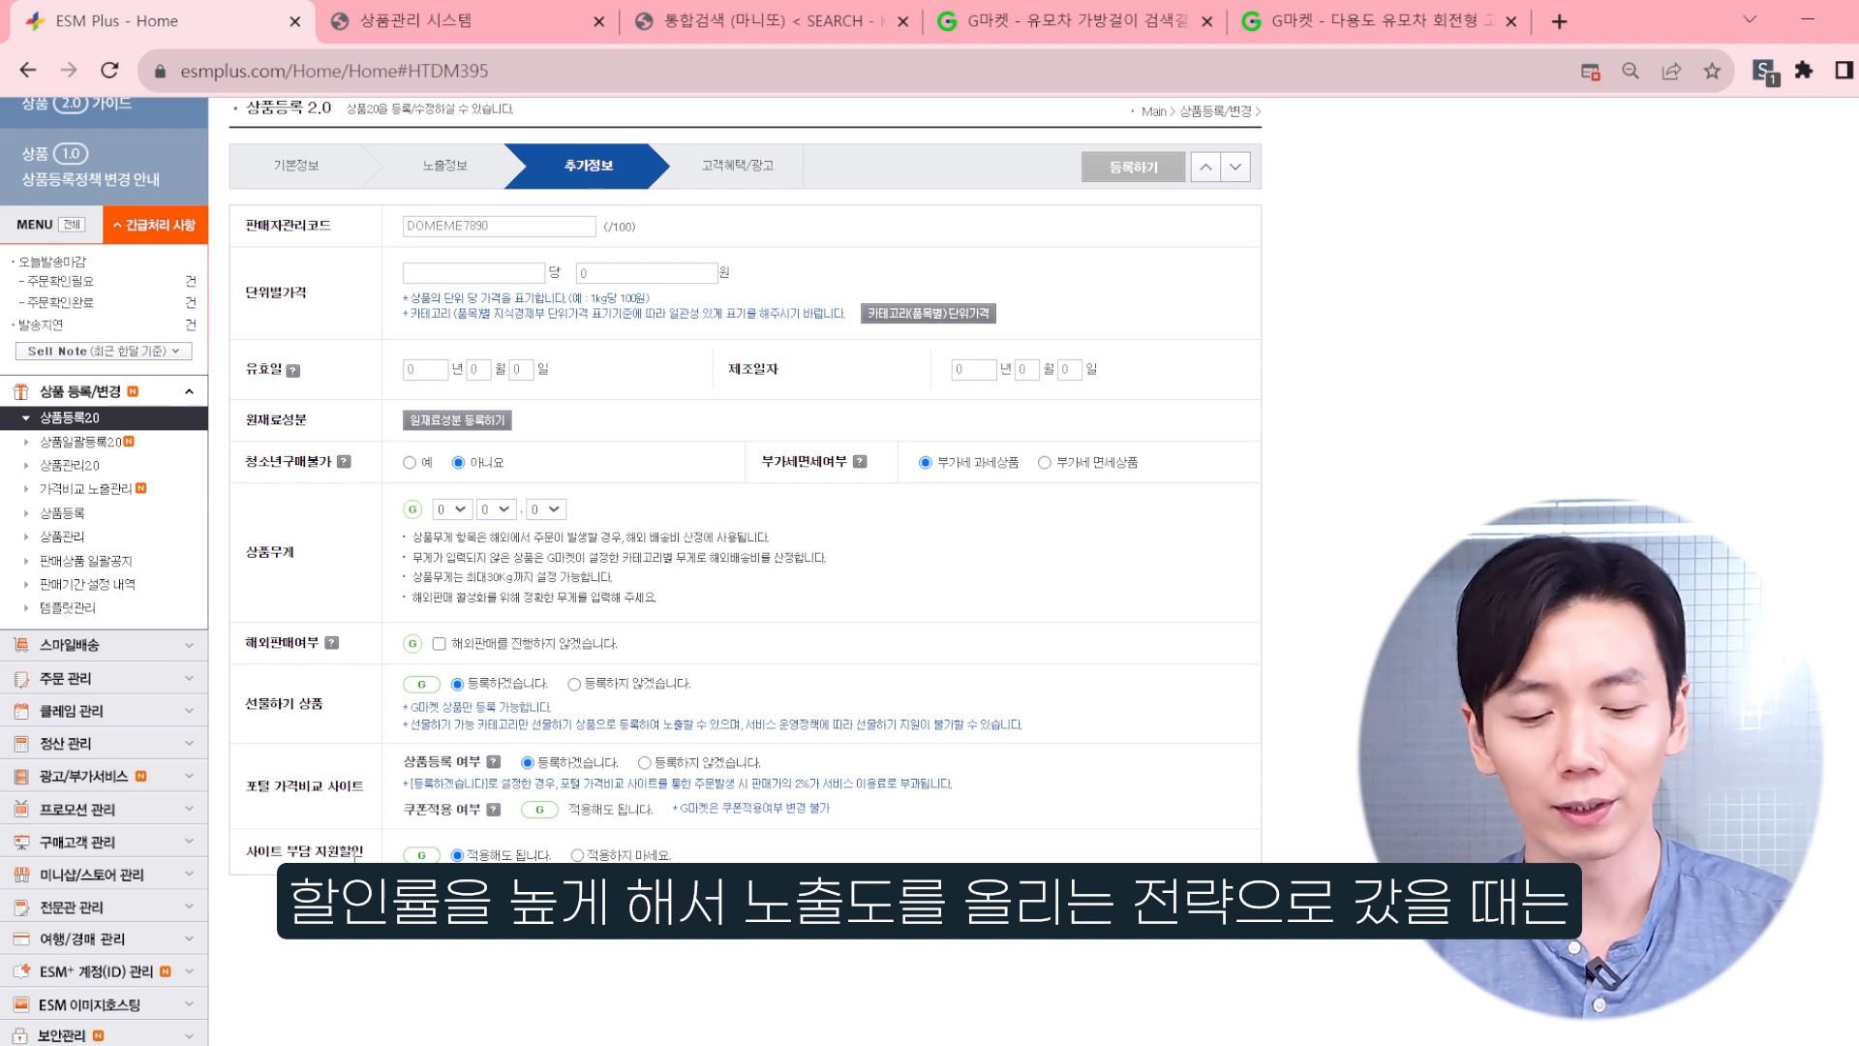
drag(249, 850, 345, 857)
click(347, 856)
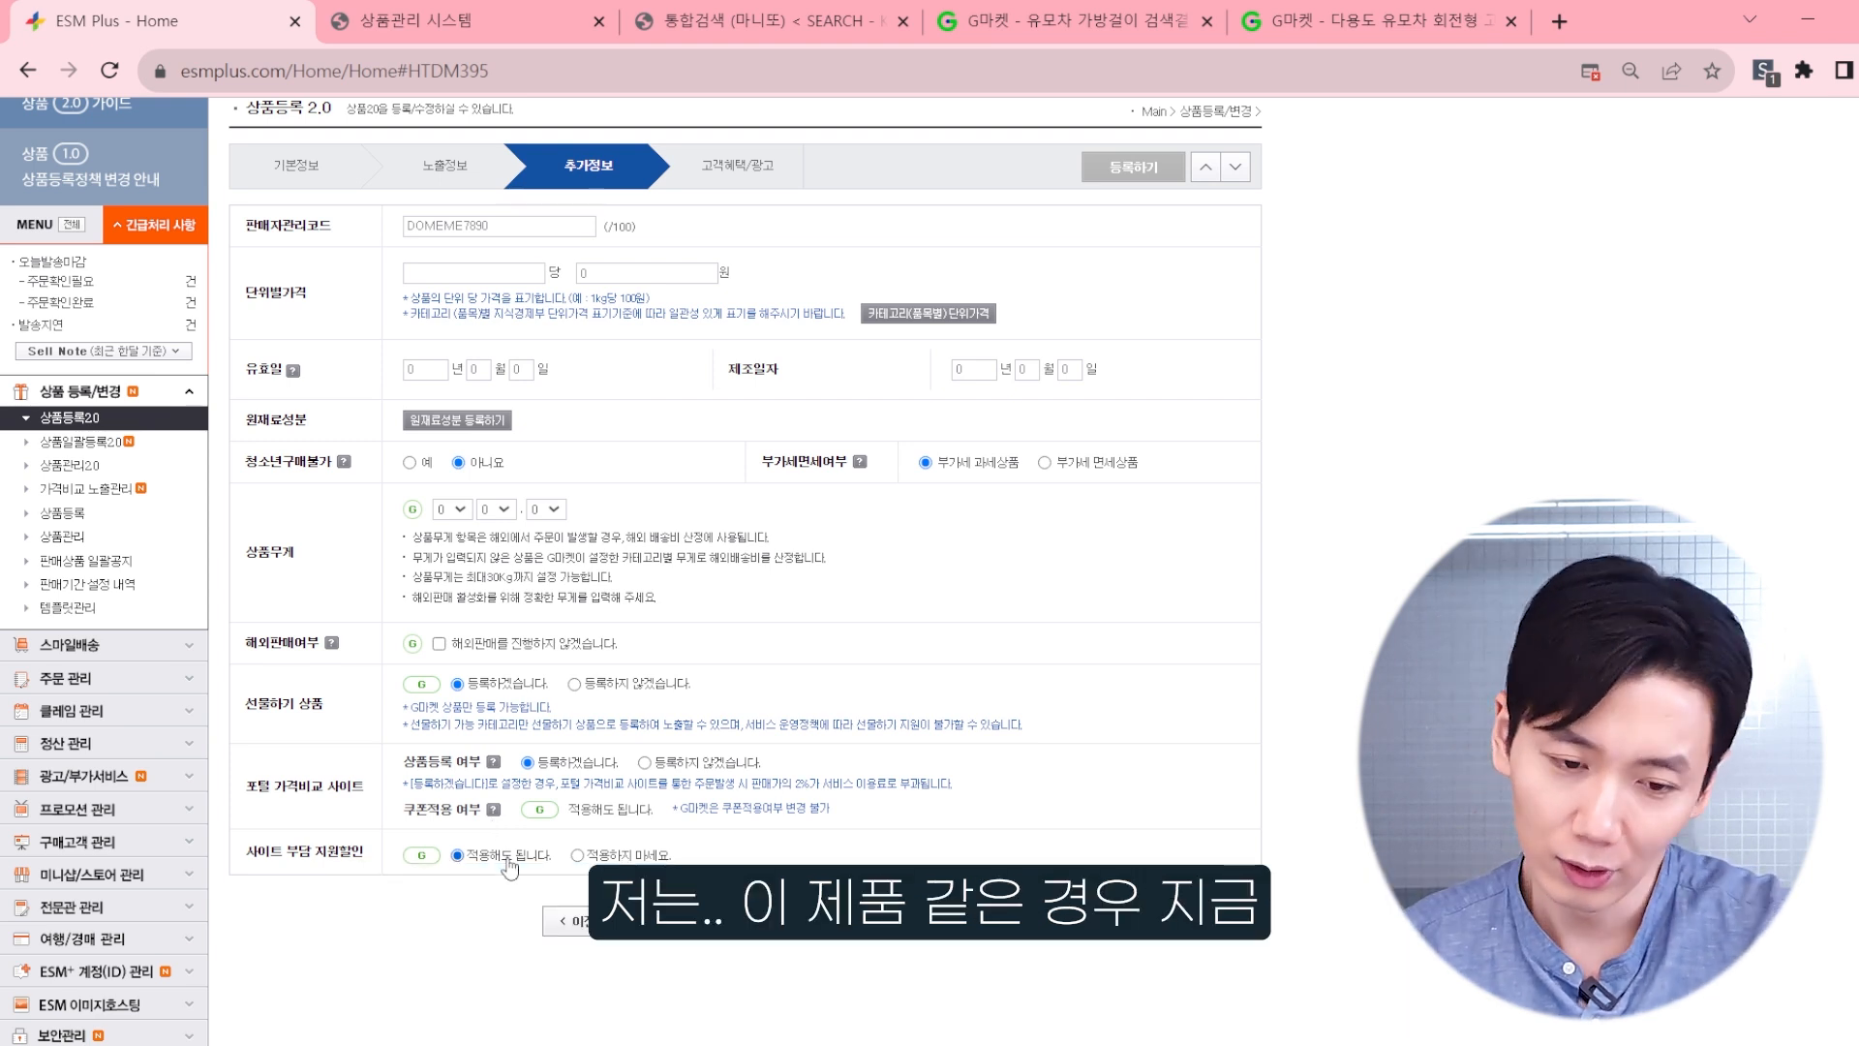
Step: Calculate 600 ÷ 2500 in the calculator to work out the discount rate, and return to the registration form
click(526, 1042)
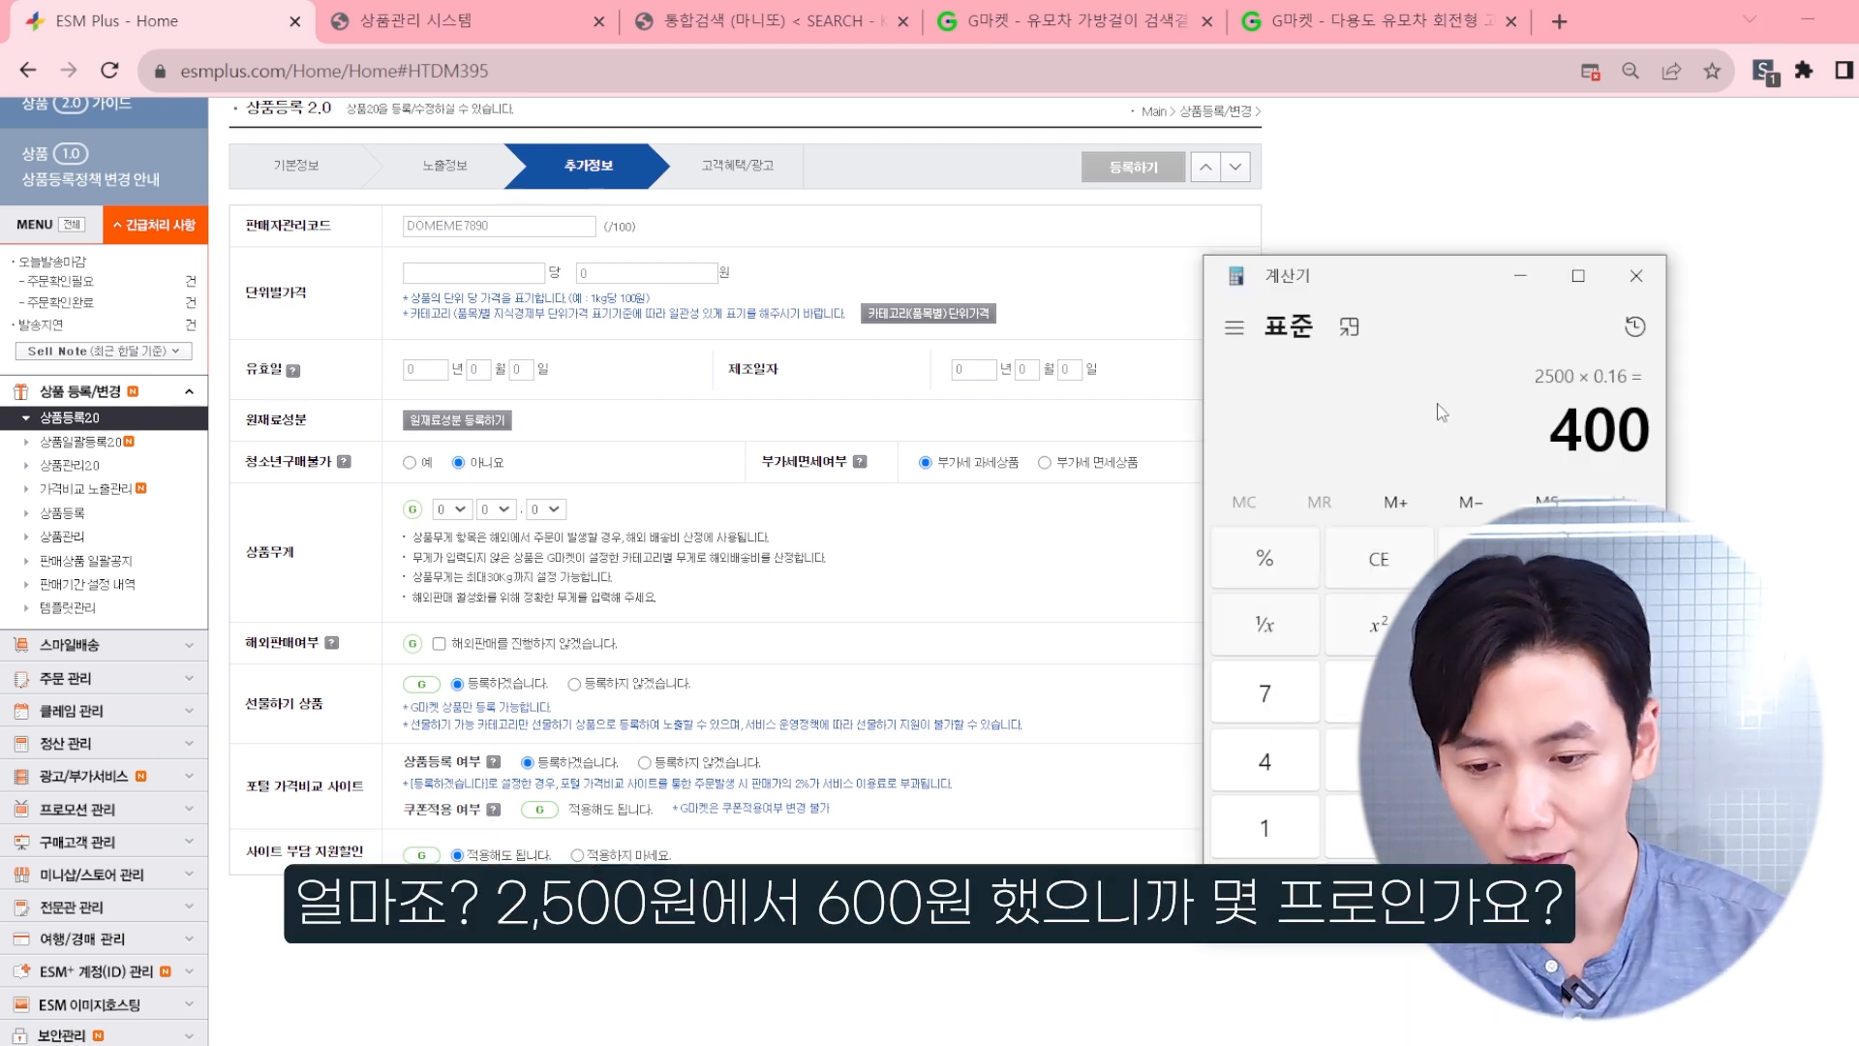
key(Escape)
text(600/2500)
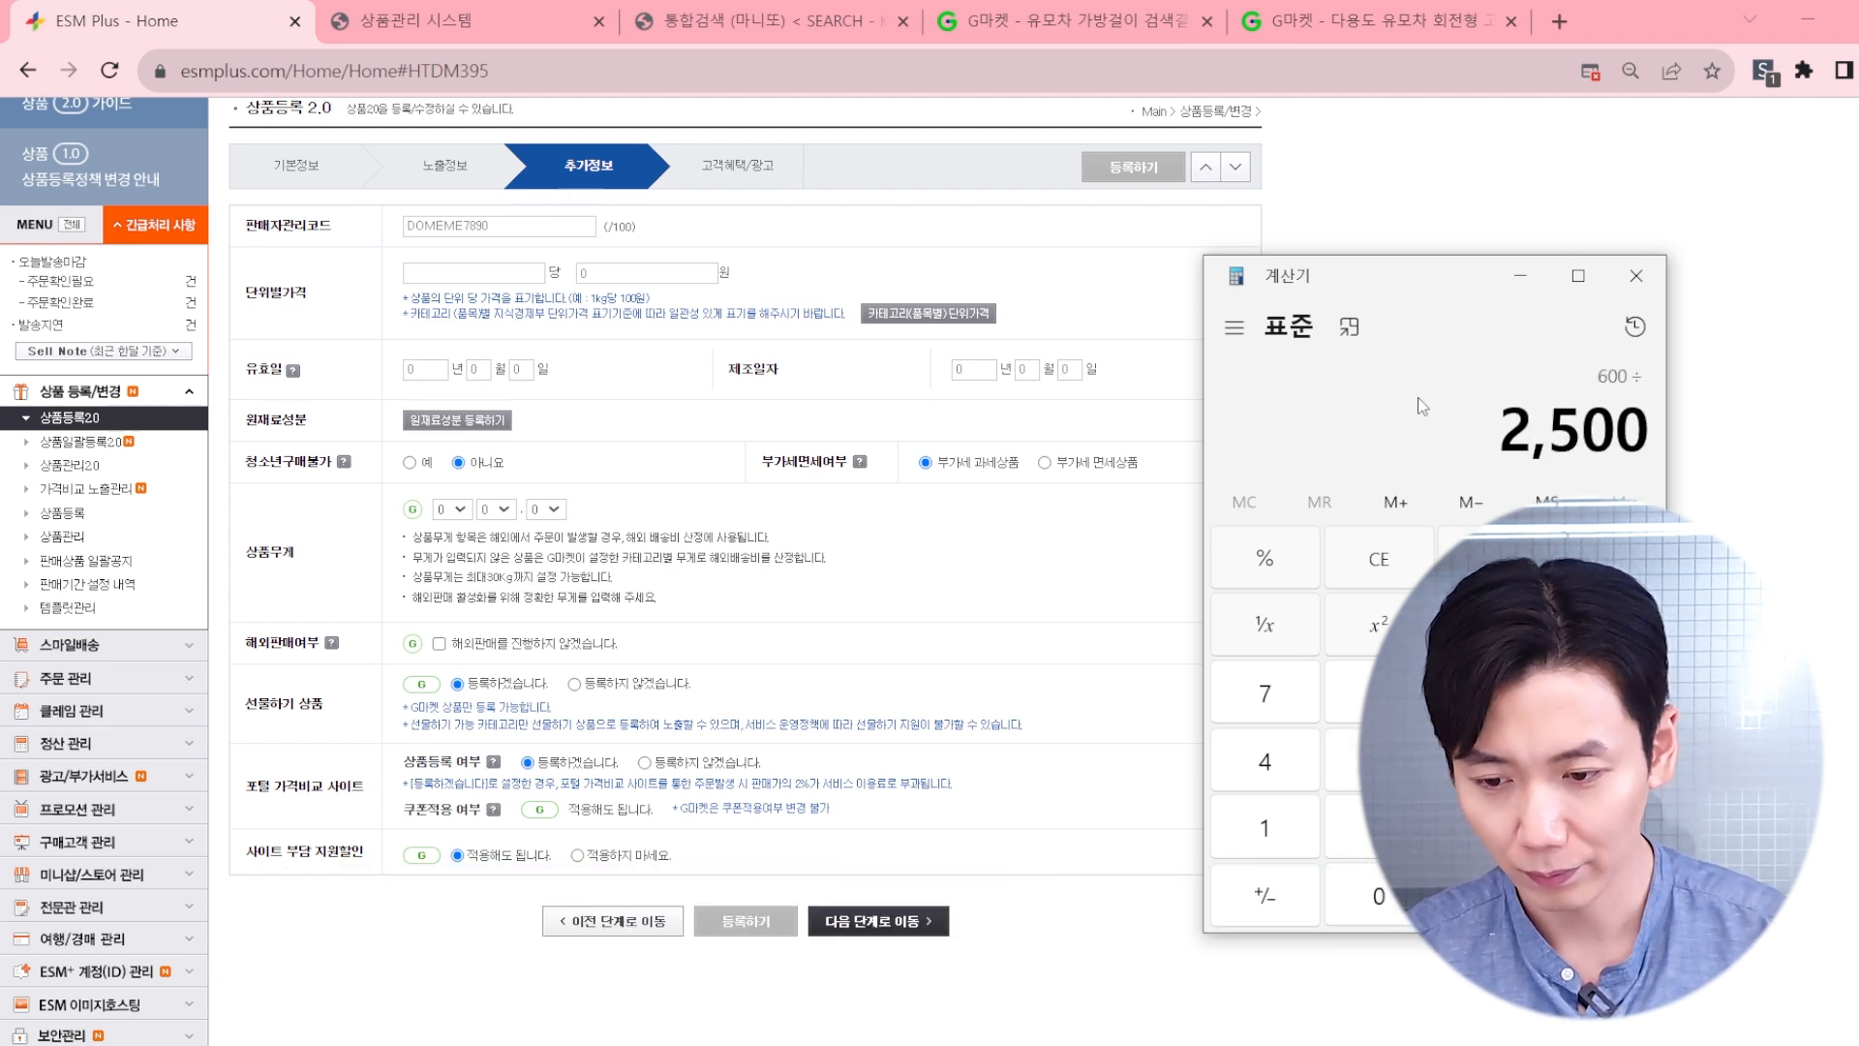
key(Return)
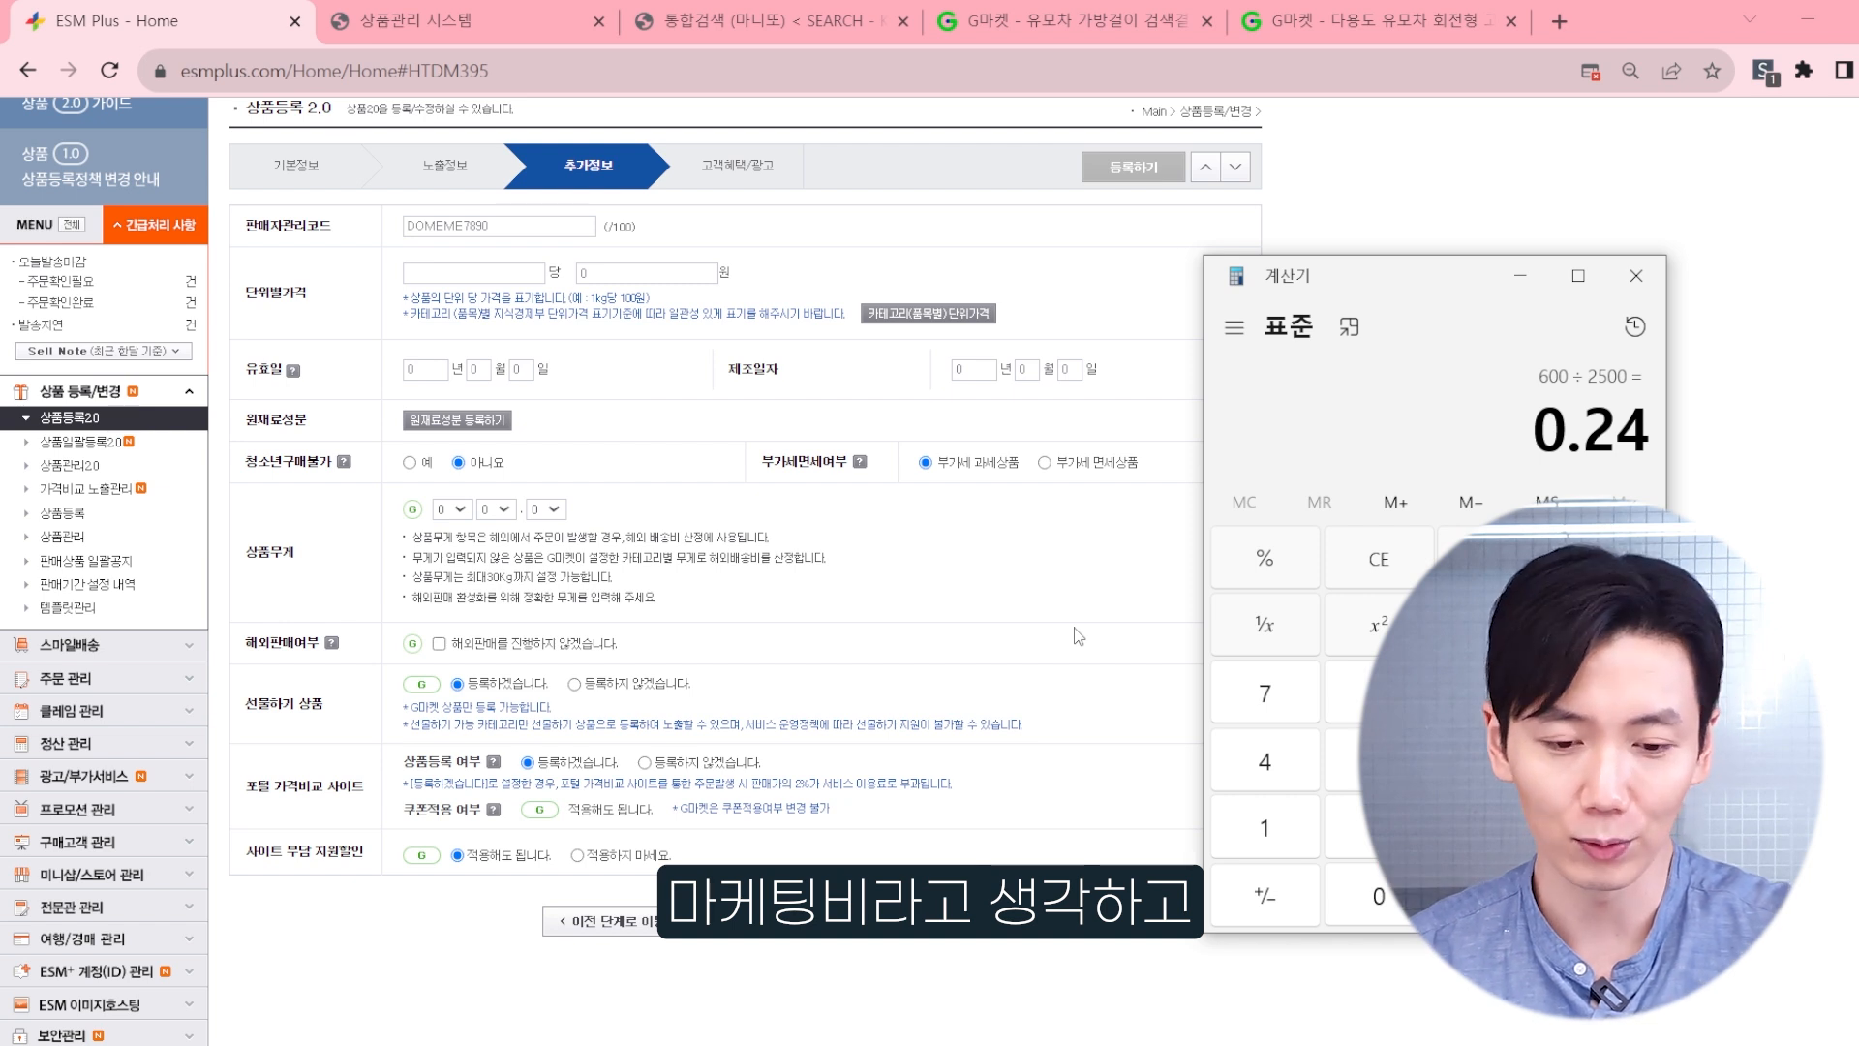
click(375, 914)
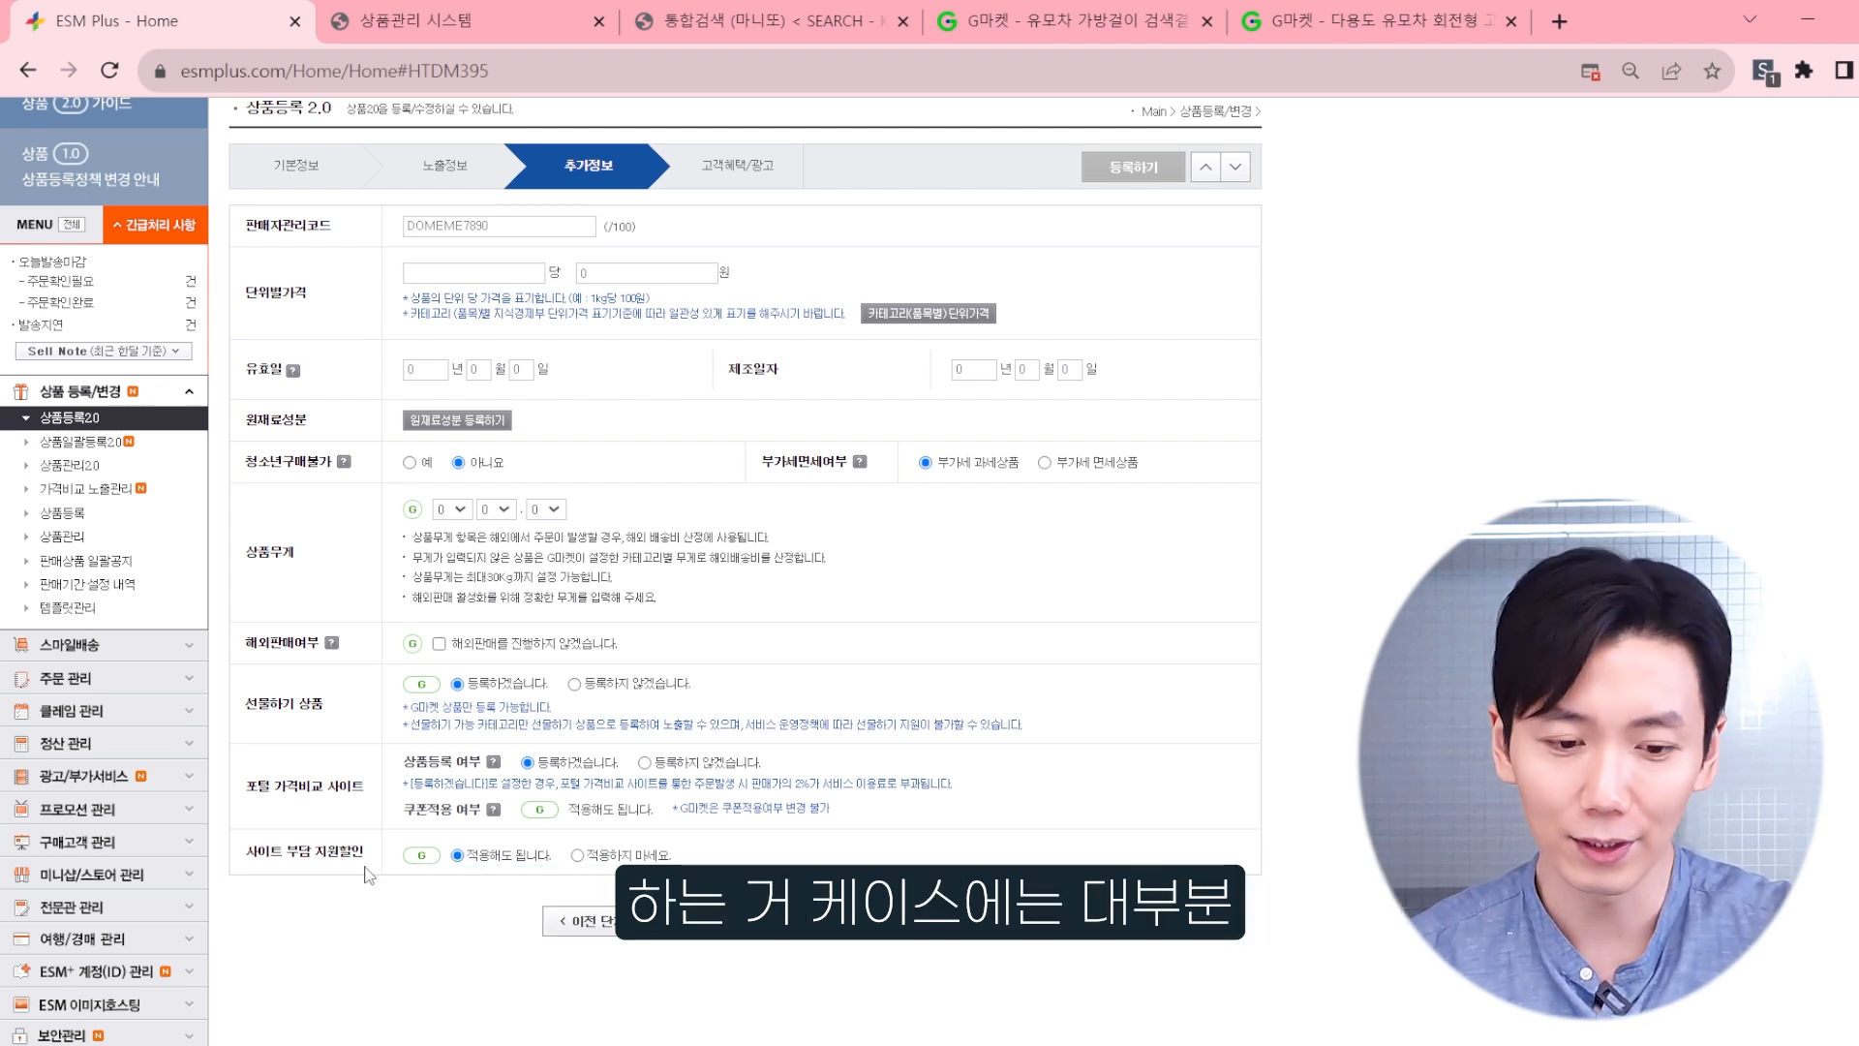
Step: Keep 사이트 부담 지원할인 at 적용해도 됩니다 and proceed to the 고객혜택/광고 stage
drag(256, 852, 354, 869)
click(354, 869)
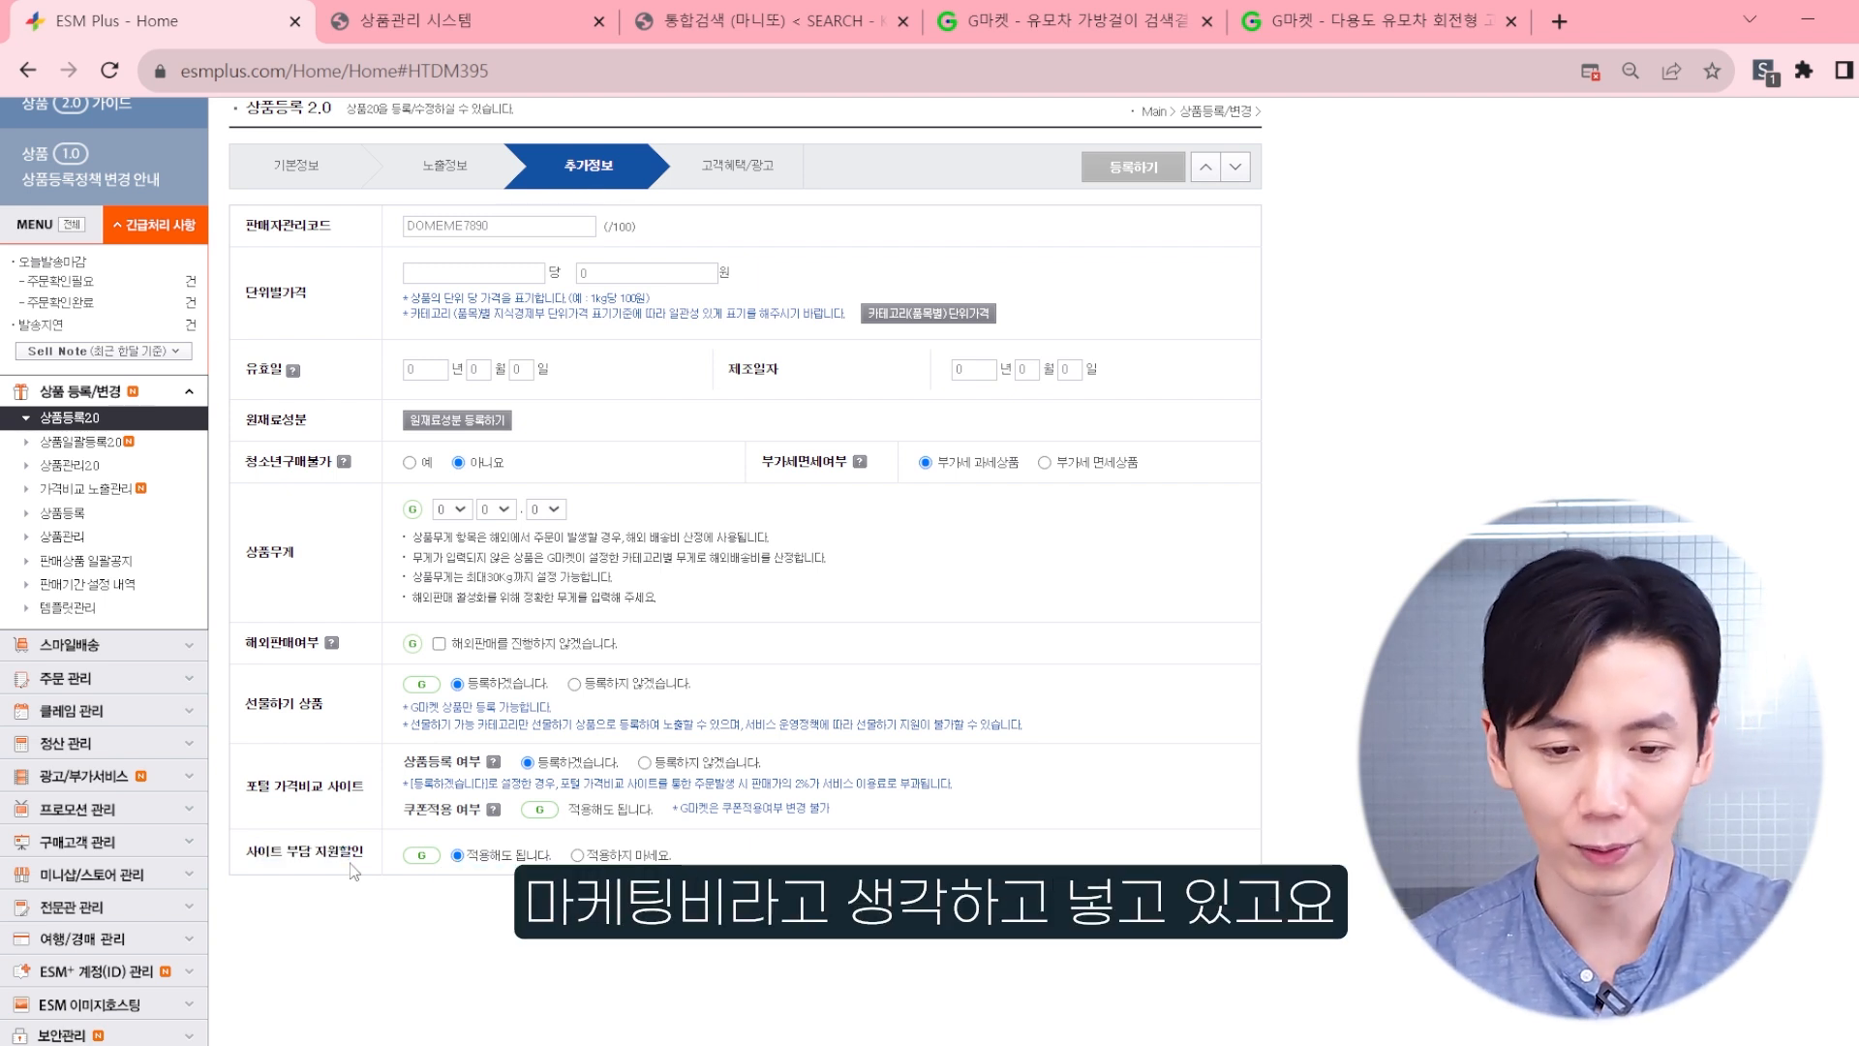
click(880, 922)
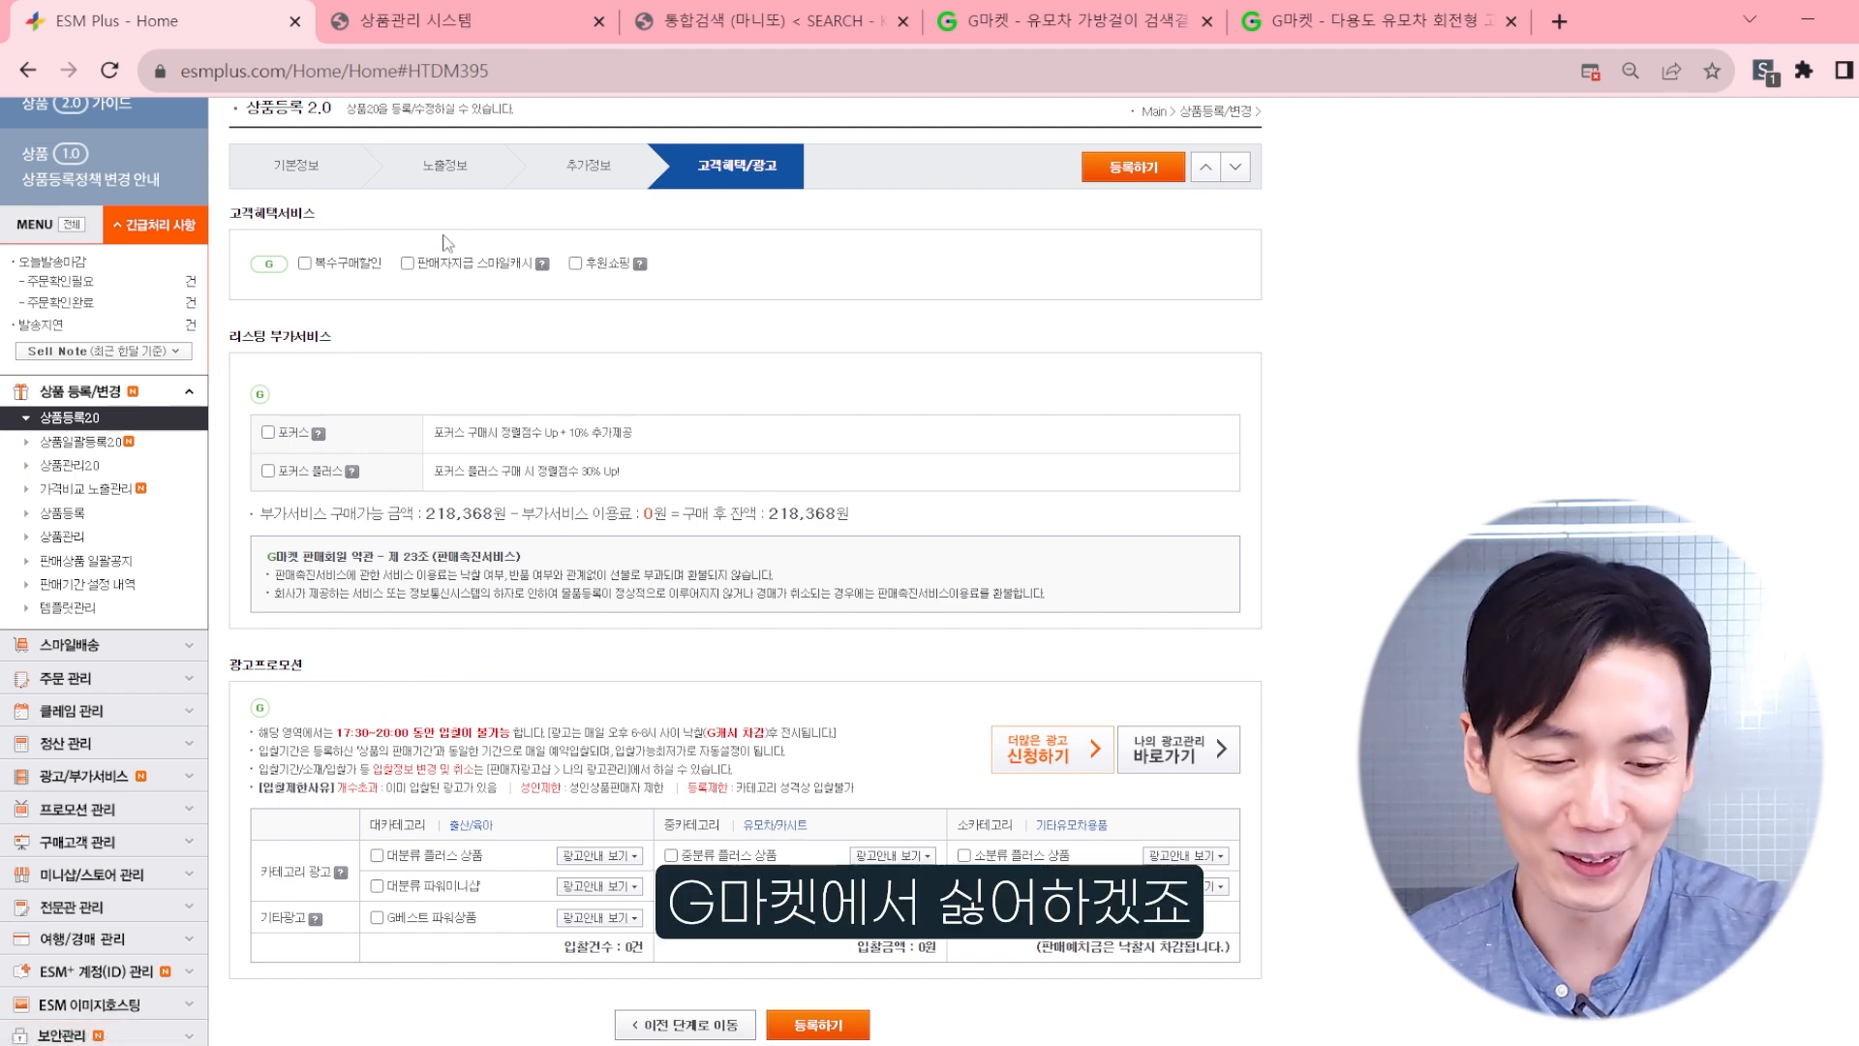
Step: Enable 복수구매할인, 판매자지급 스마일캐시 and 후원쇼핑 under 고객혜택서비스
scroll(445, 223, up, 2)
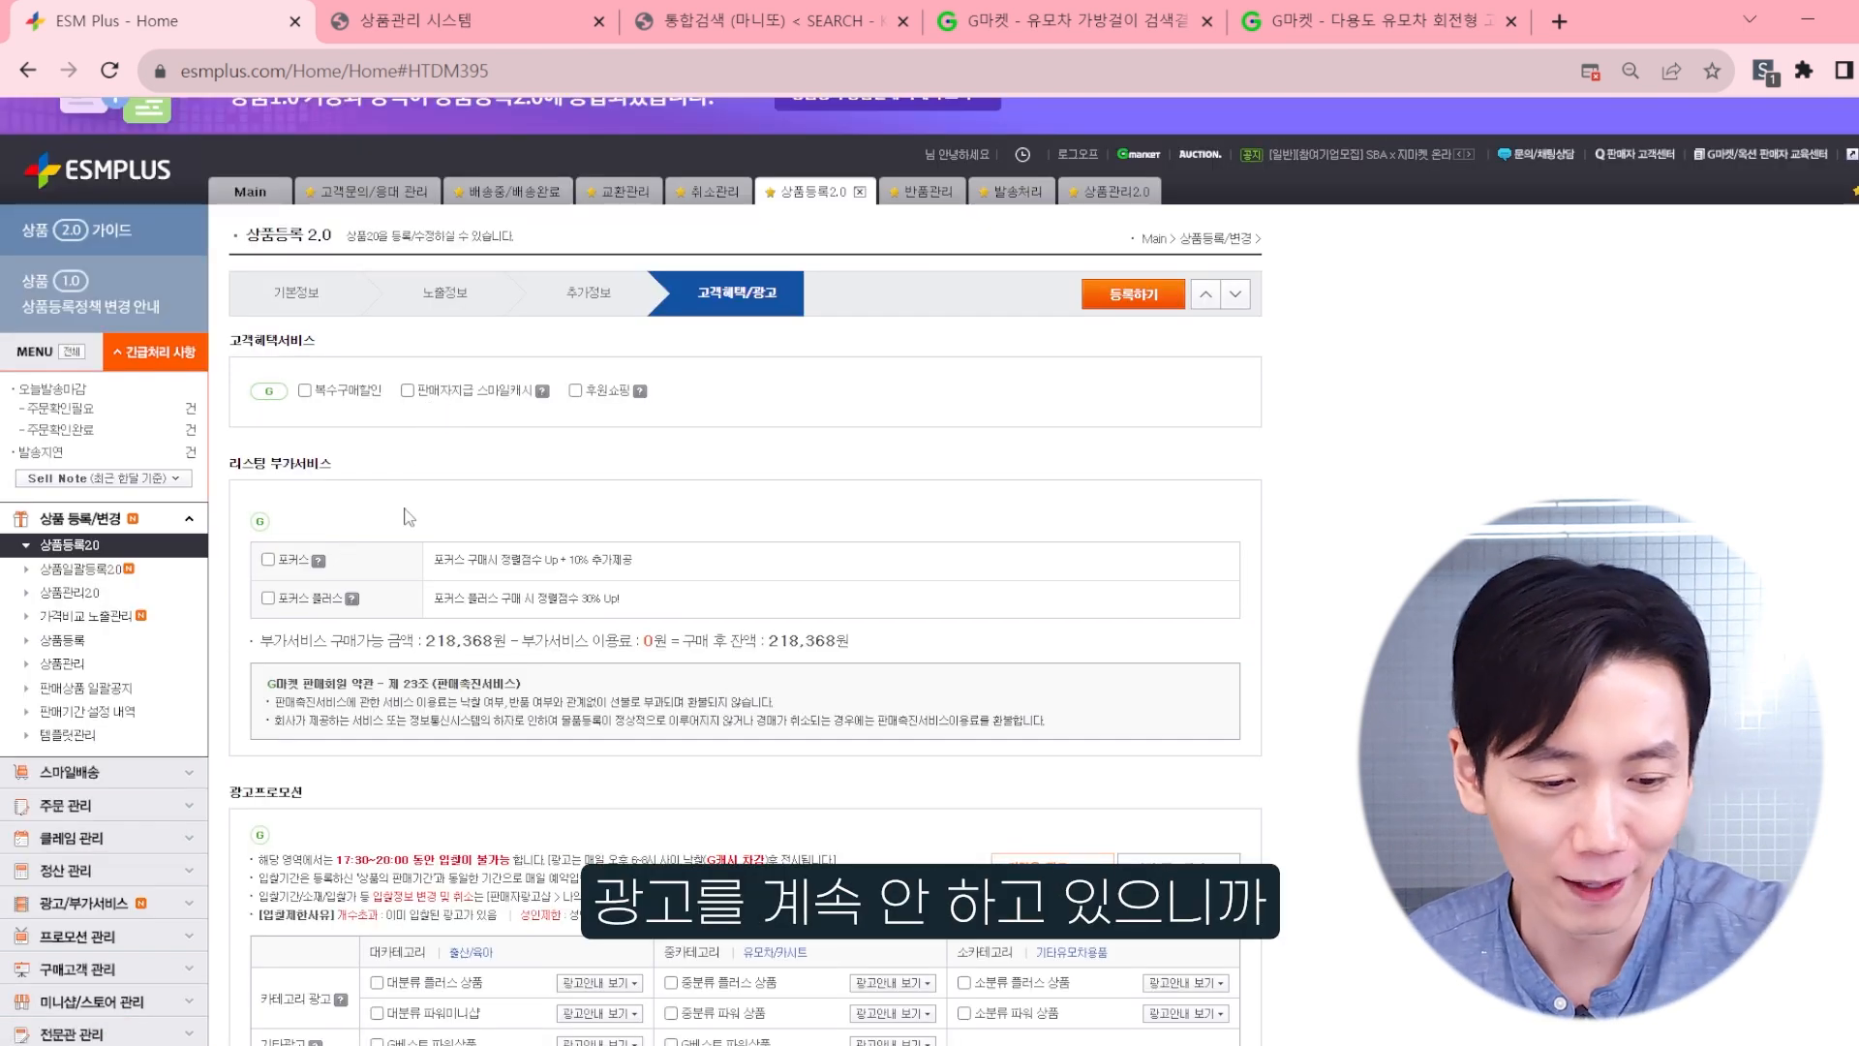
click(304, 390)
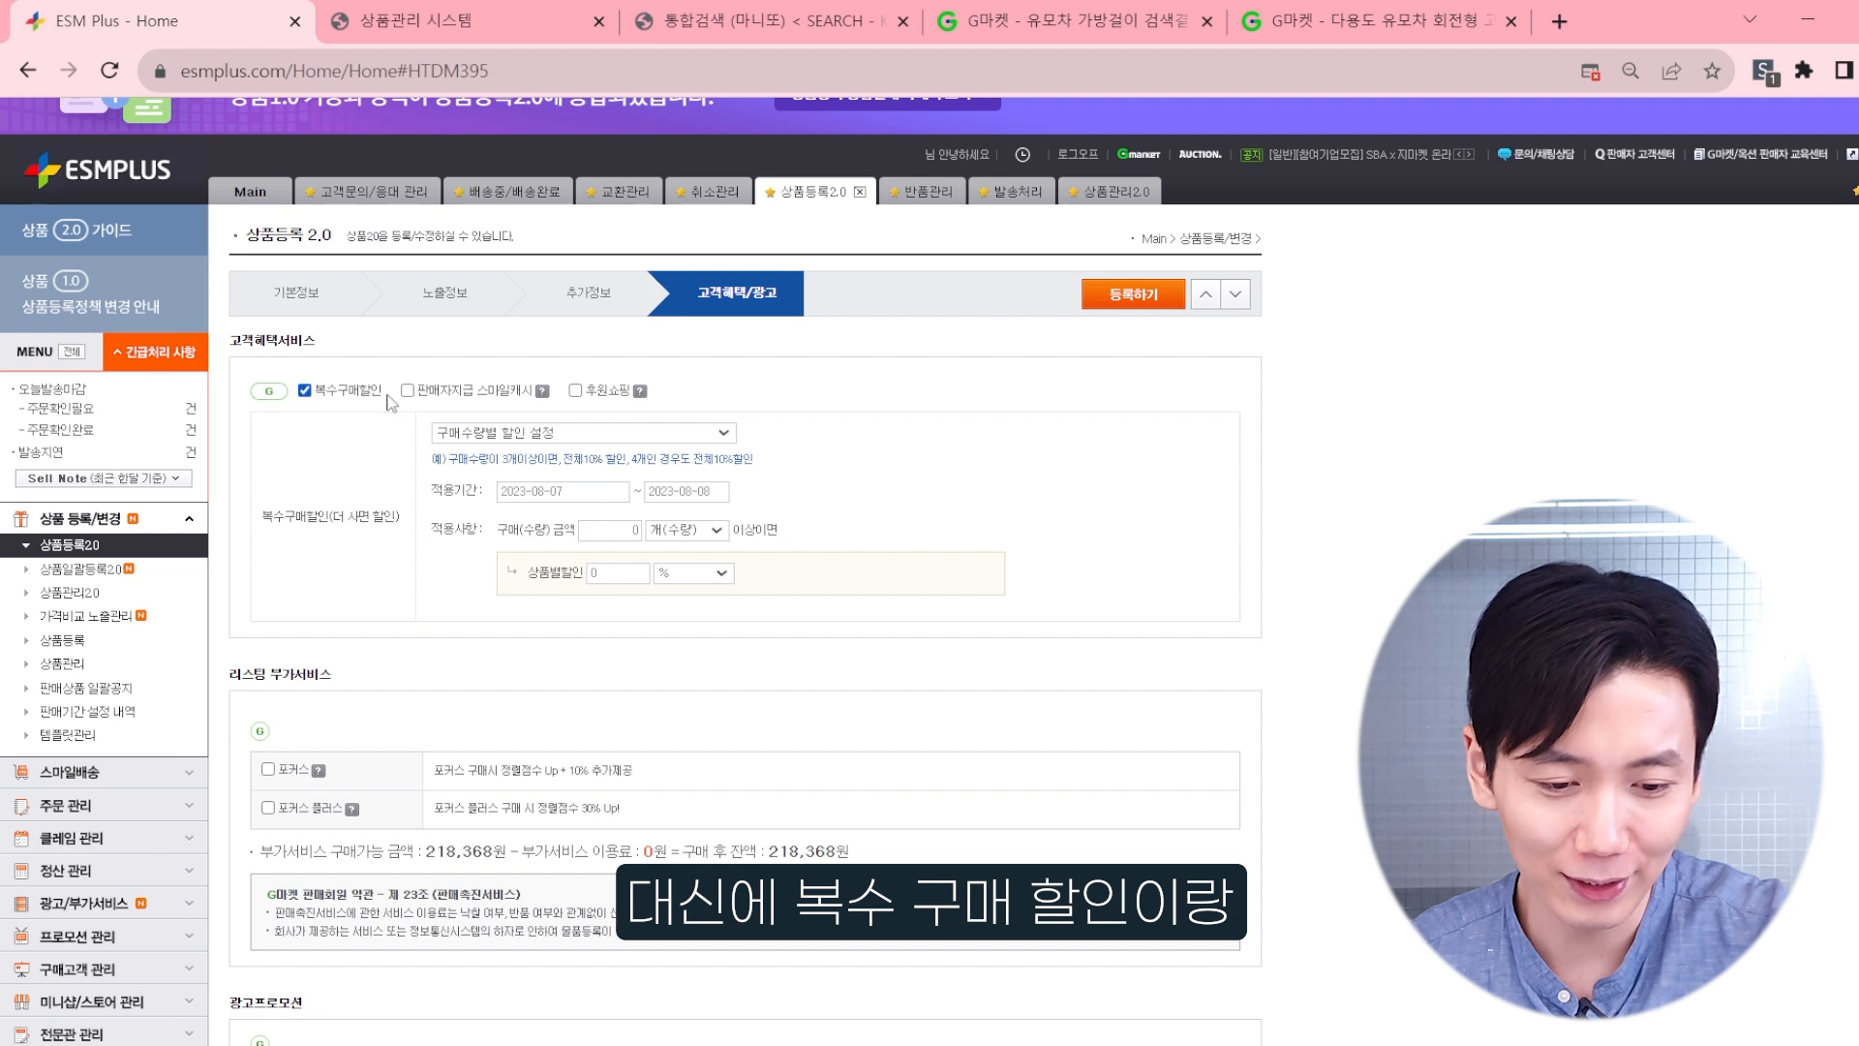
click(408, 390)
click(575, 391)
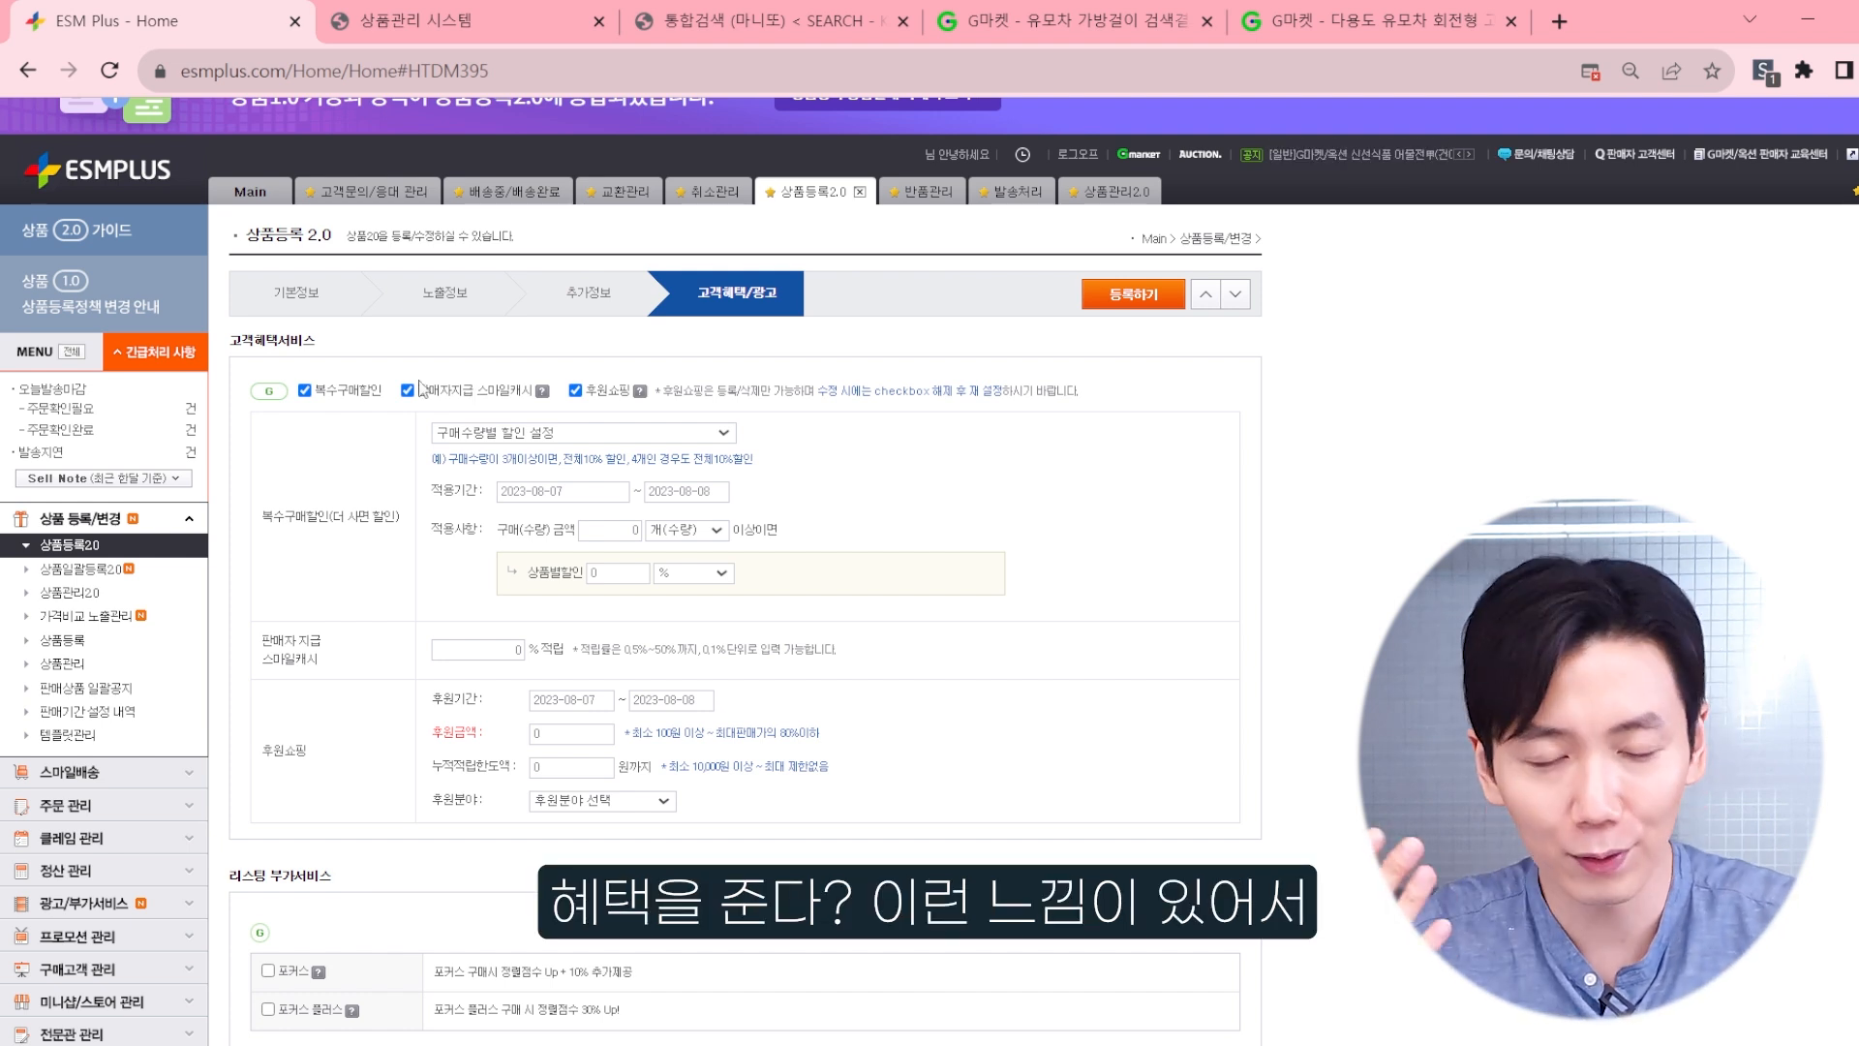
Step: Set 복수구매할인 to 구매수량별 할인 설정, giving a 1% discount on purchases of 10개(수량) or more
click(584, 432)
click(562, 452)
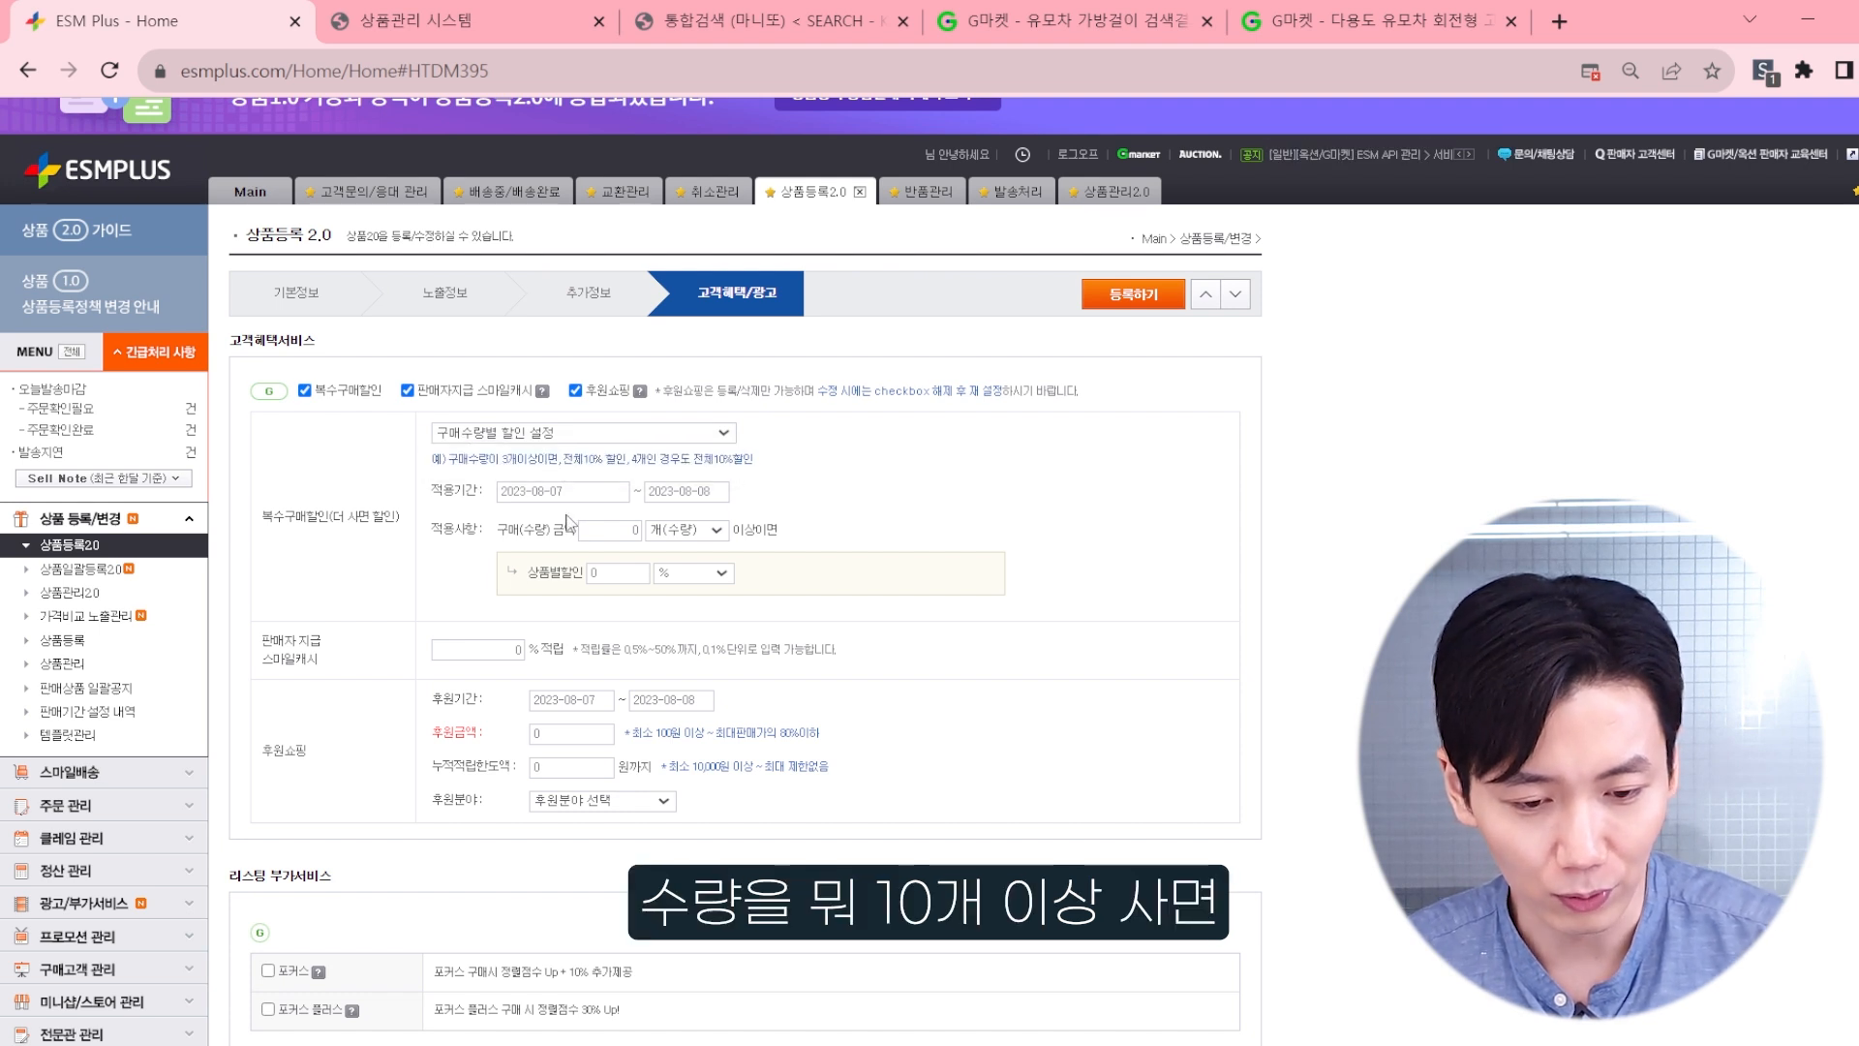
text(10)
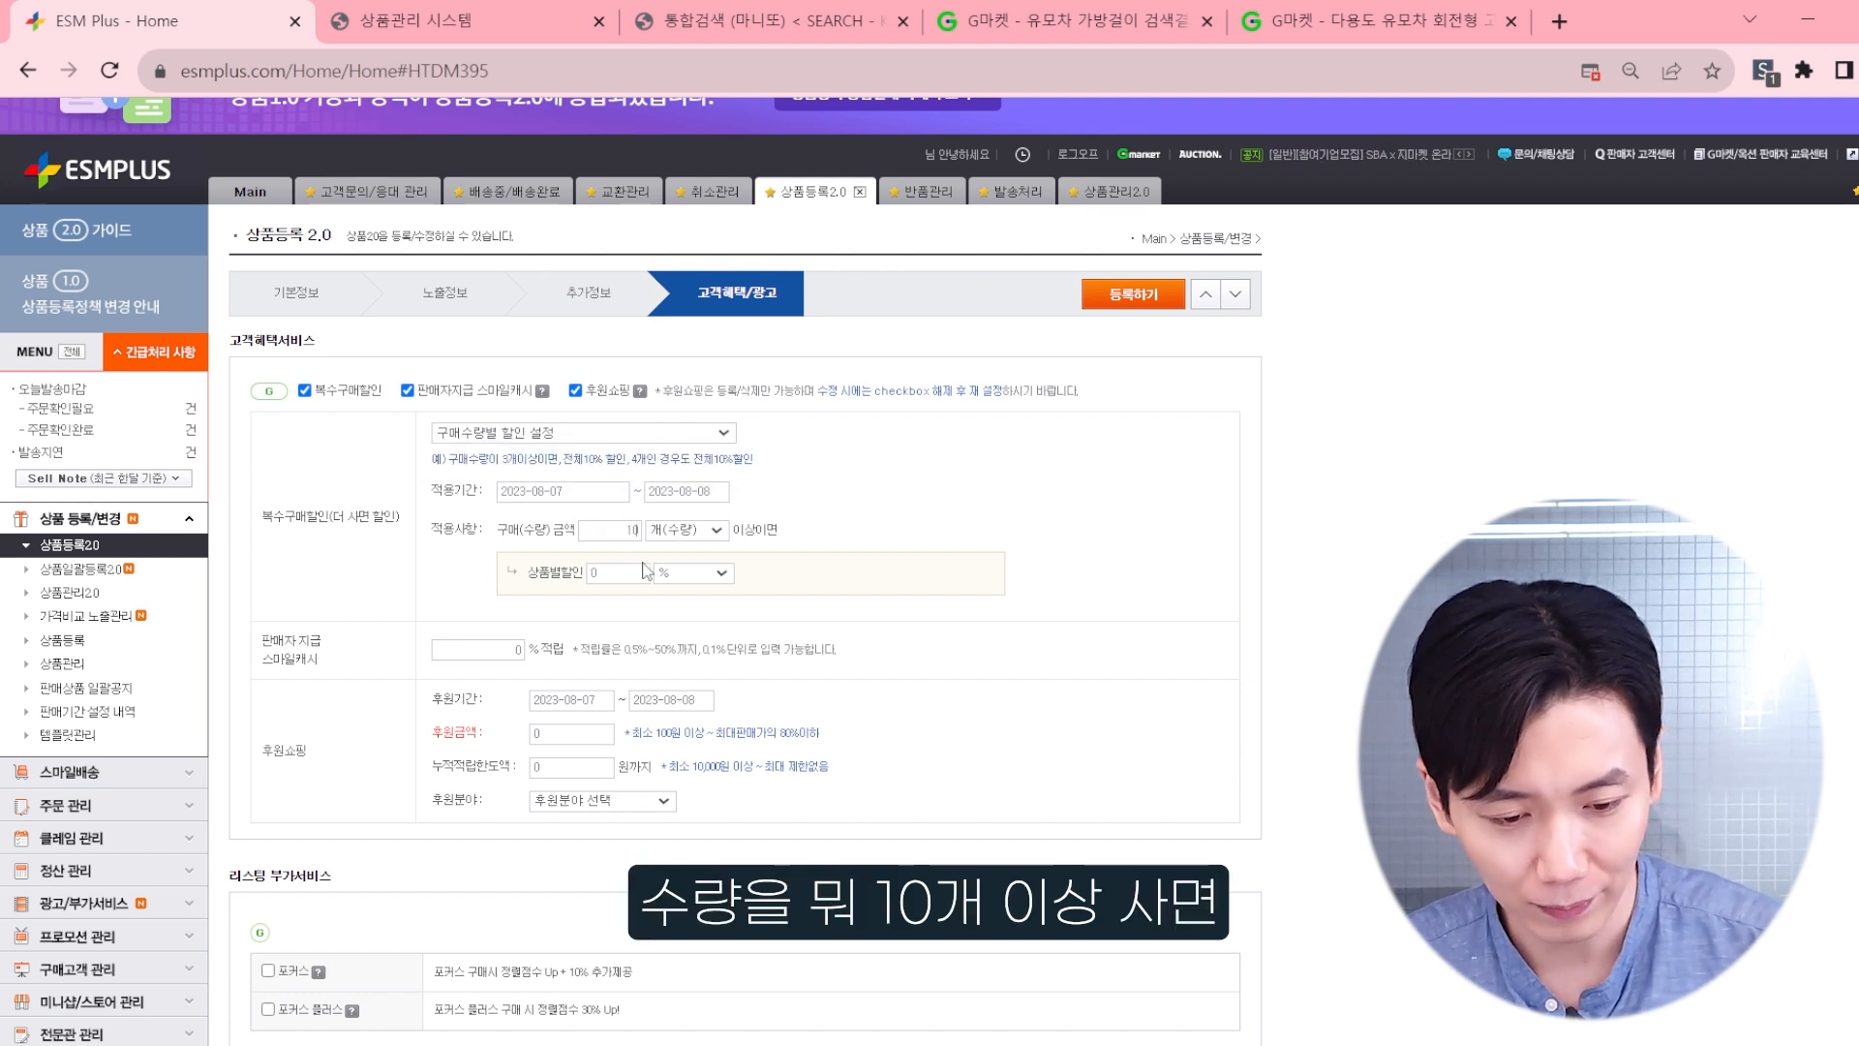
drag(630, 572, 502, 581)
text(1)
Step: Set the 판매자 지급 스마일캐시 accrual rate to 1%
click(493, 647)
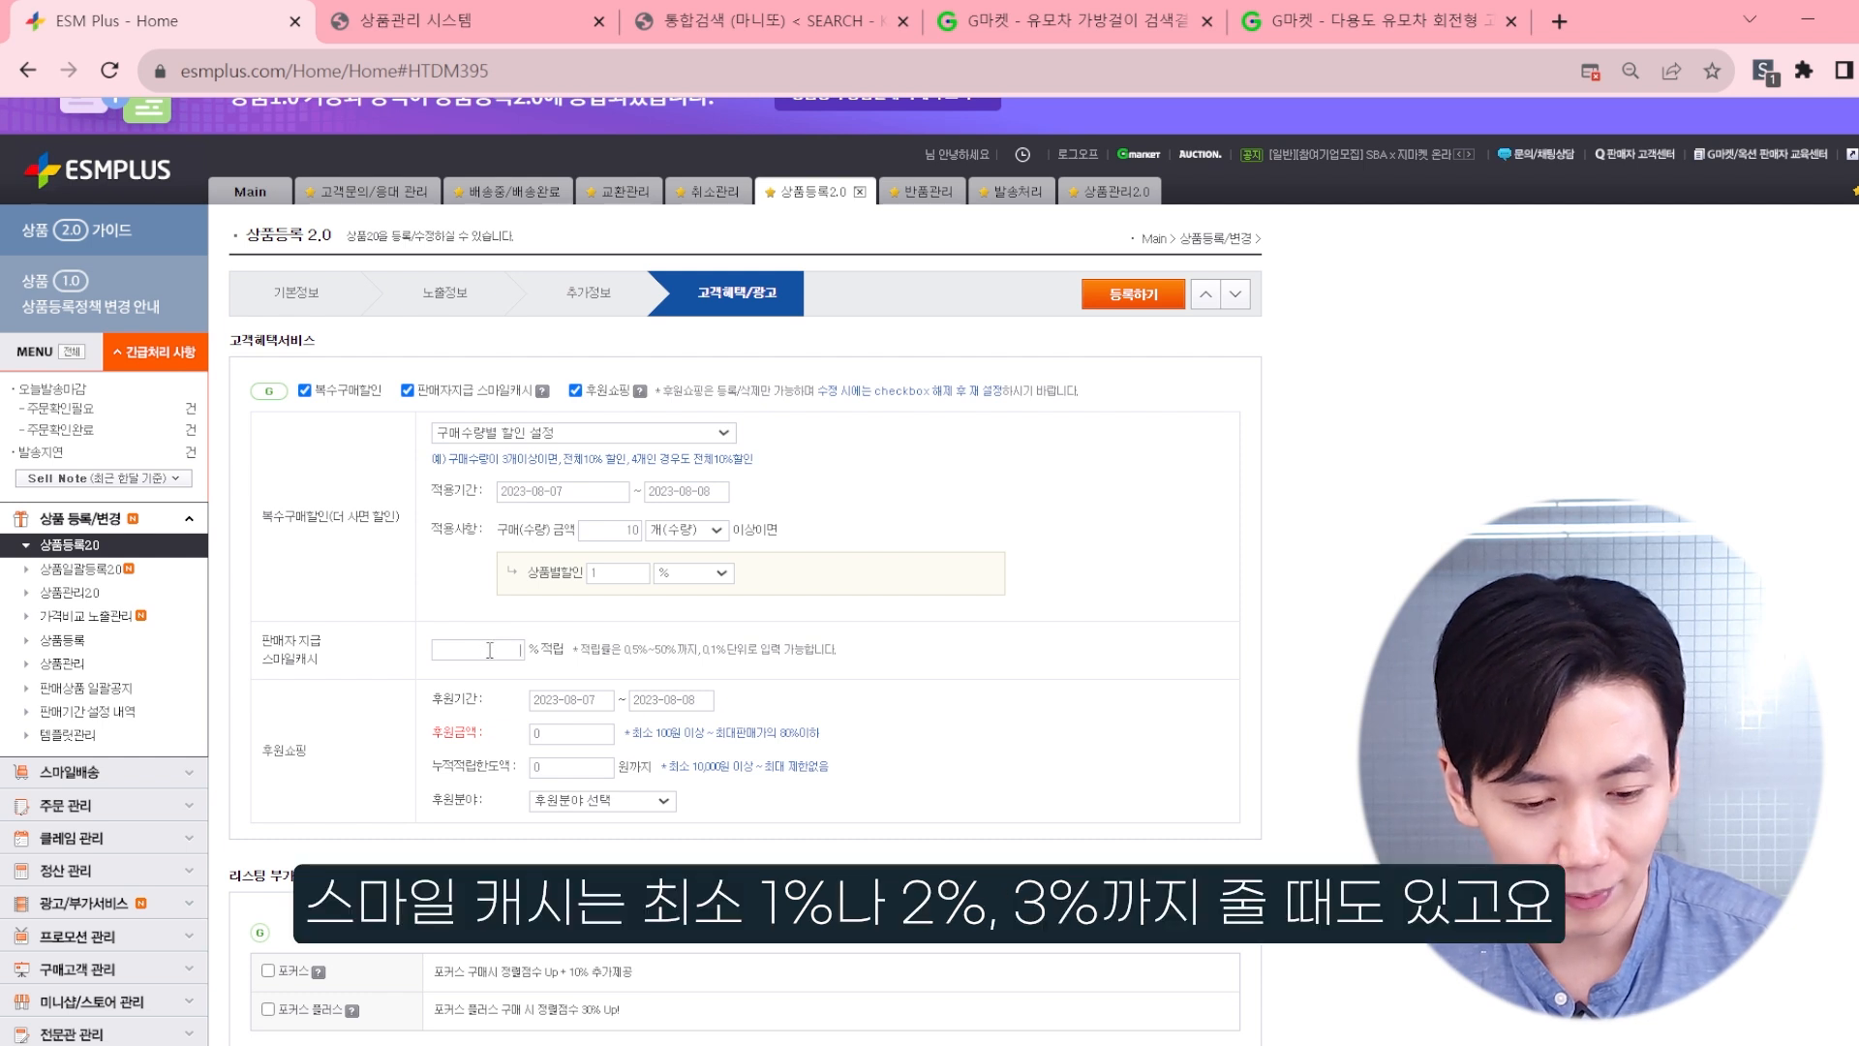
text(1)
double_click(508, 642)
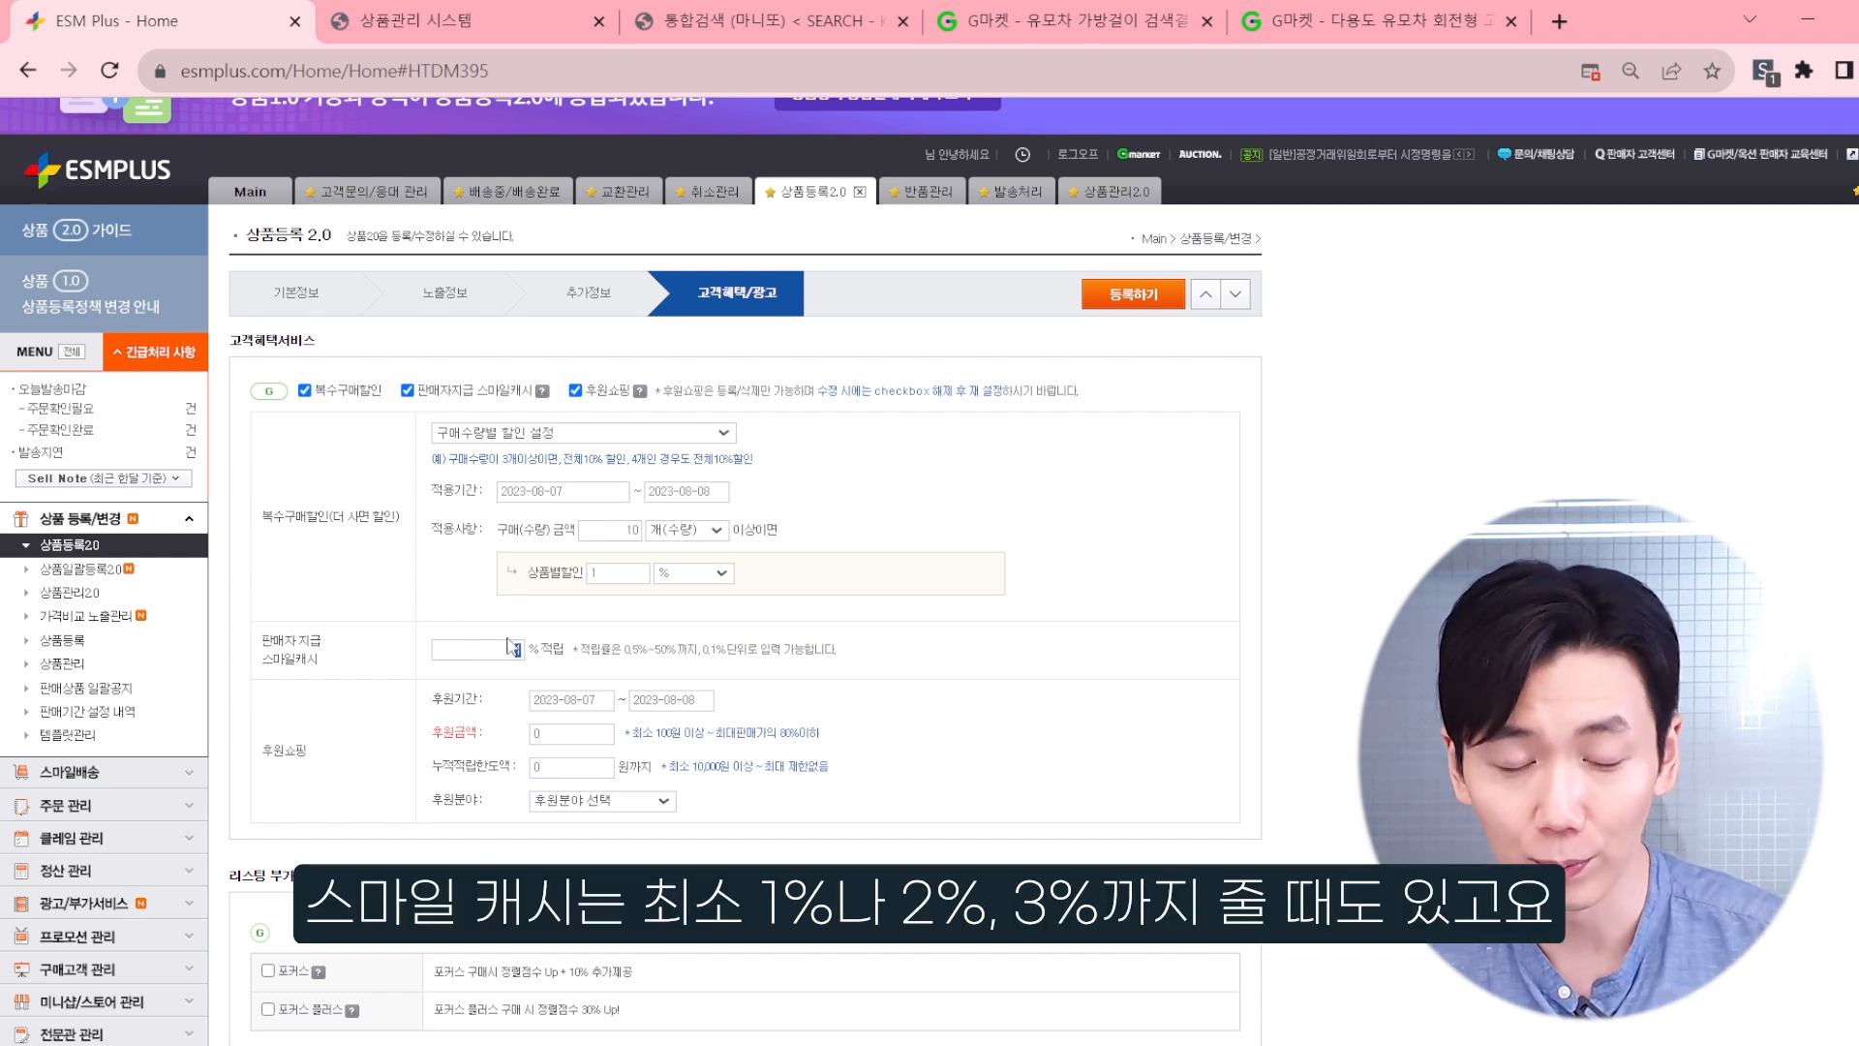
Step: Fill in 후원쇼핑 with a 후원금액 of 100, a 누적적립한도액 of 10,000원 and 소비자권익 as the 후원분야
click(579, 733)
text(100)
click(588, 770)
text(10,)
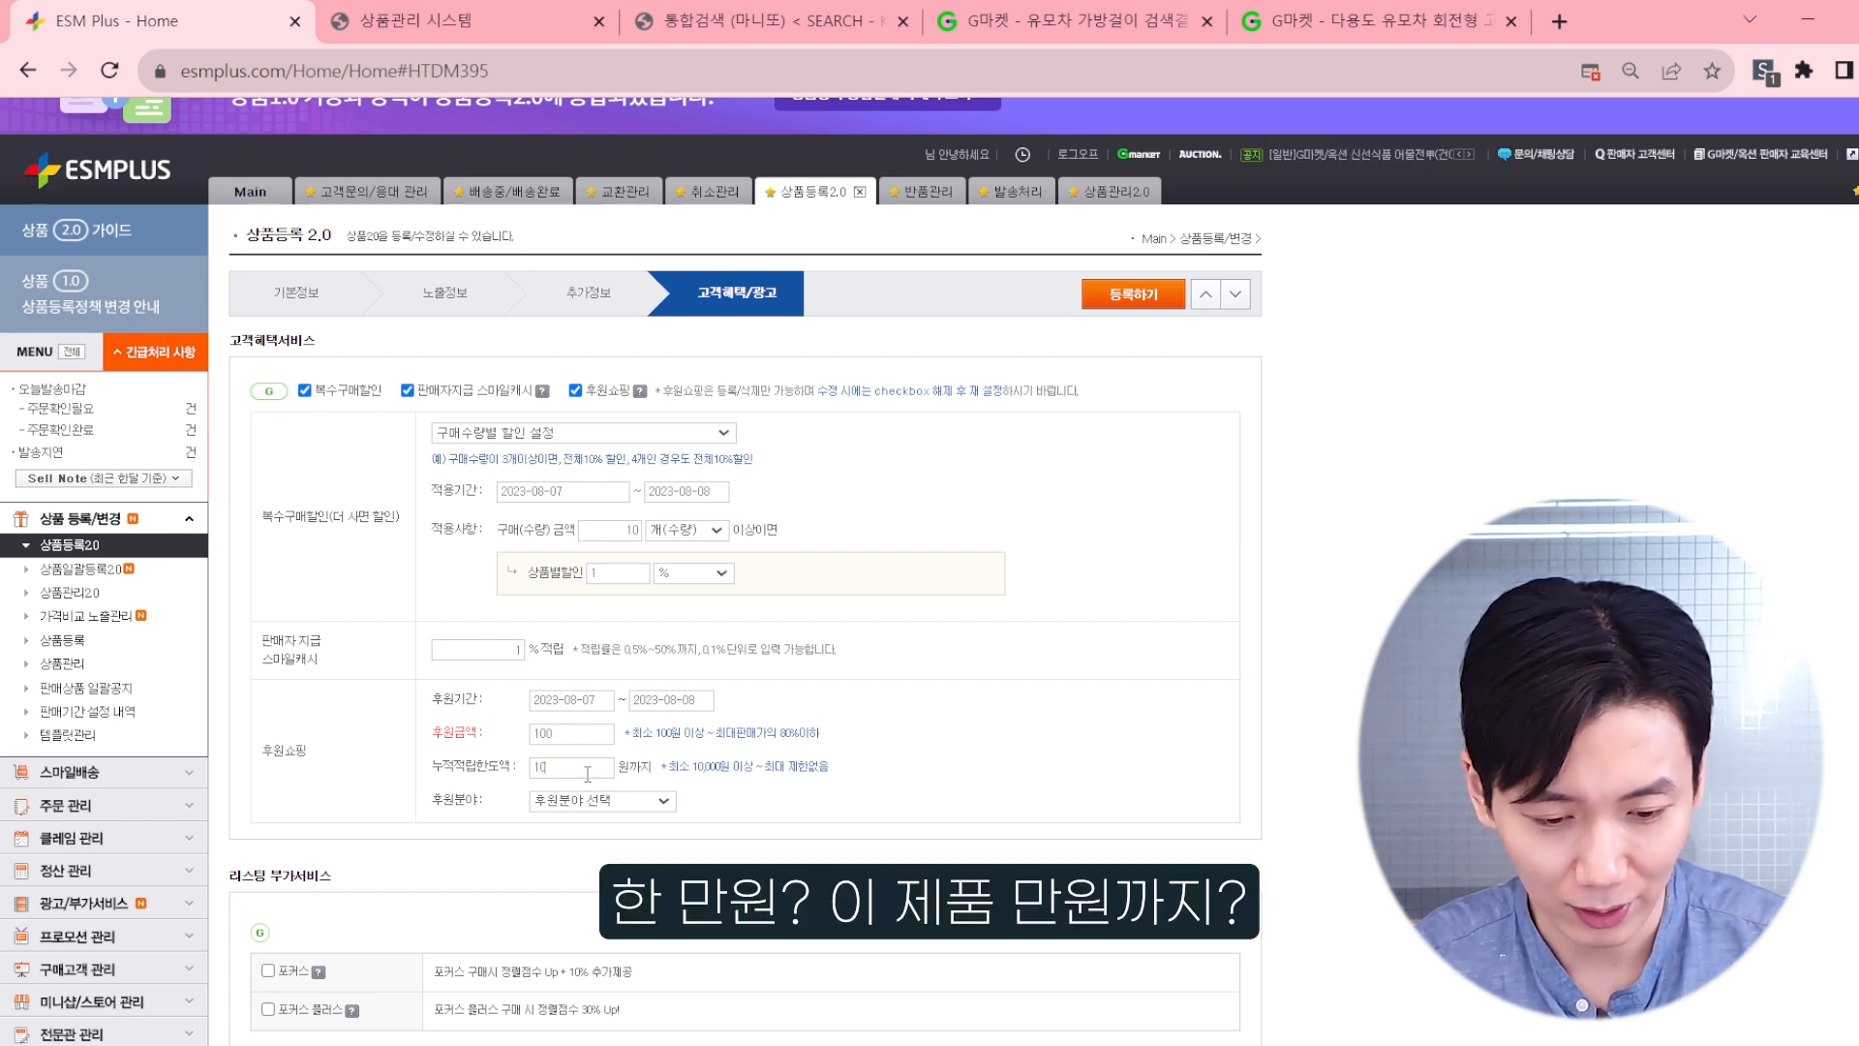
text(0000)
click(597, 802)
click(565, 898)
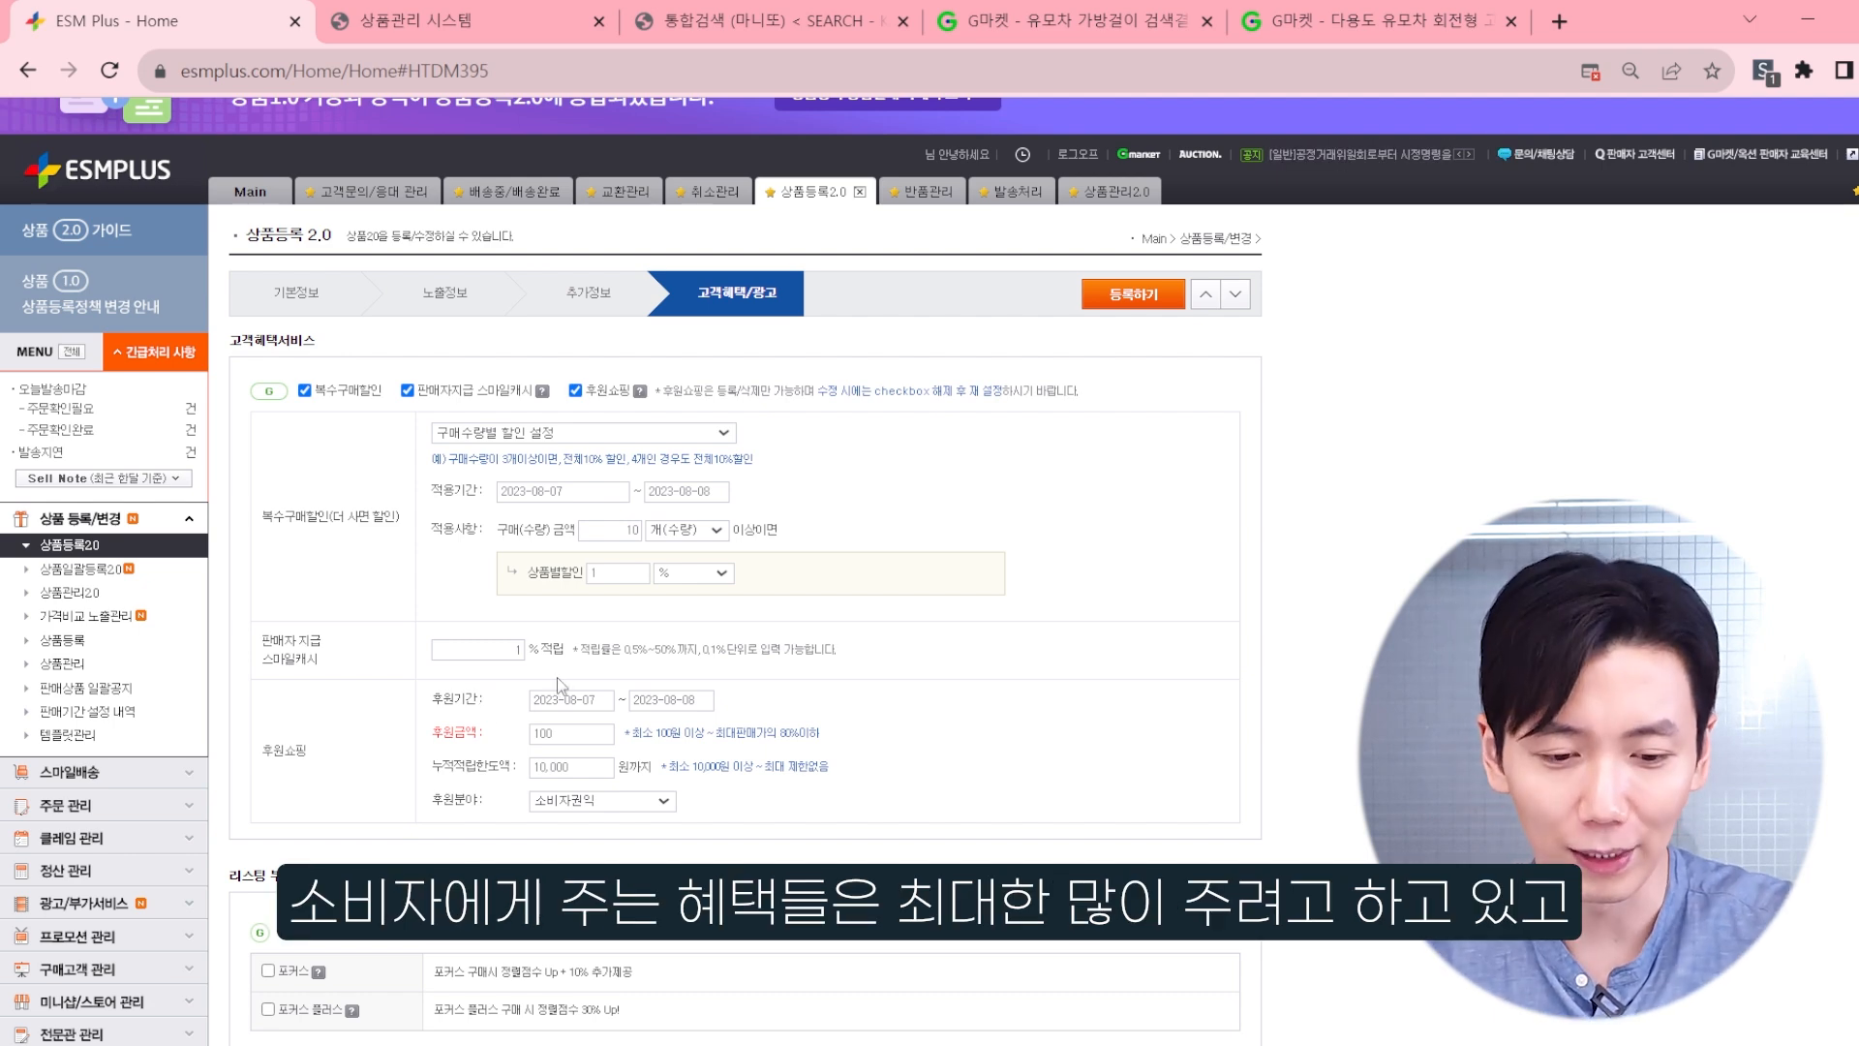
Step: Review the 리스팅 부가서비스 and 광고프로모션 options without selecting any paid advertising
scroll(811, 594, down, 3)
scroll(811, 595, down, 3)
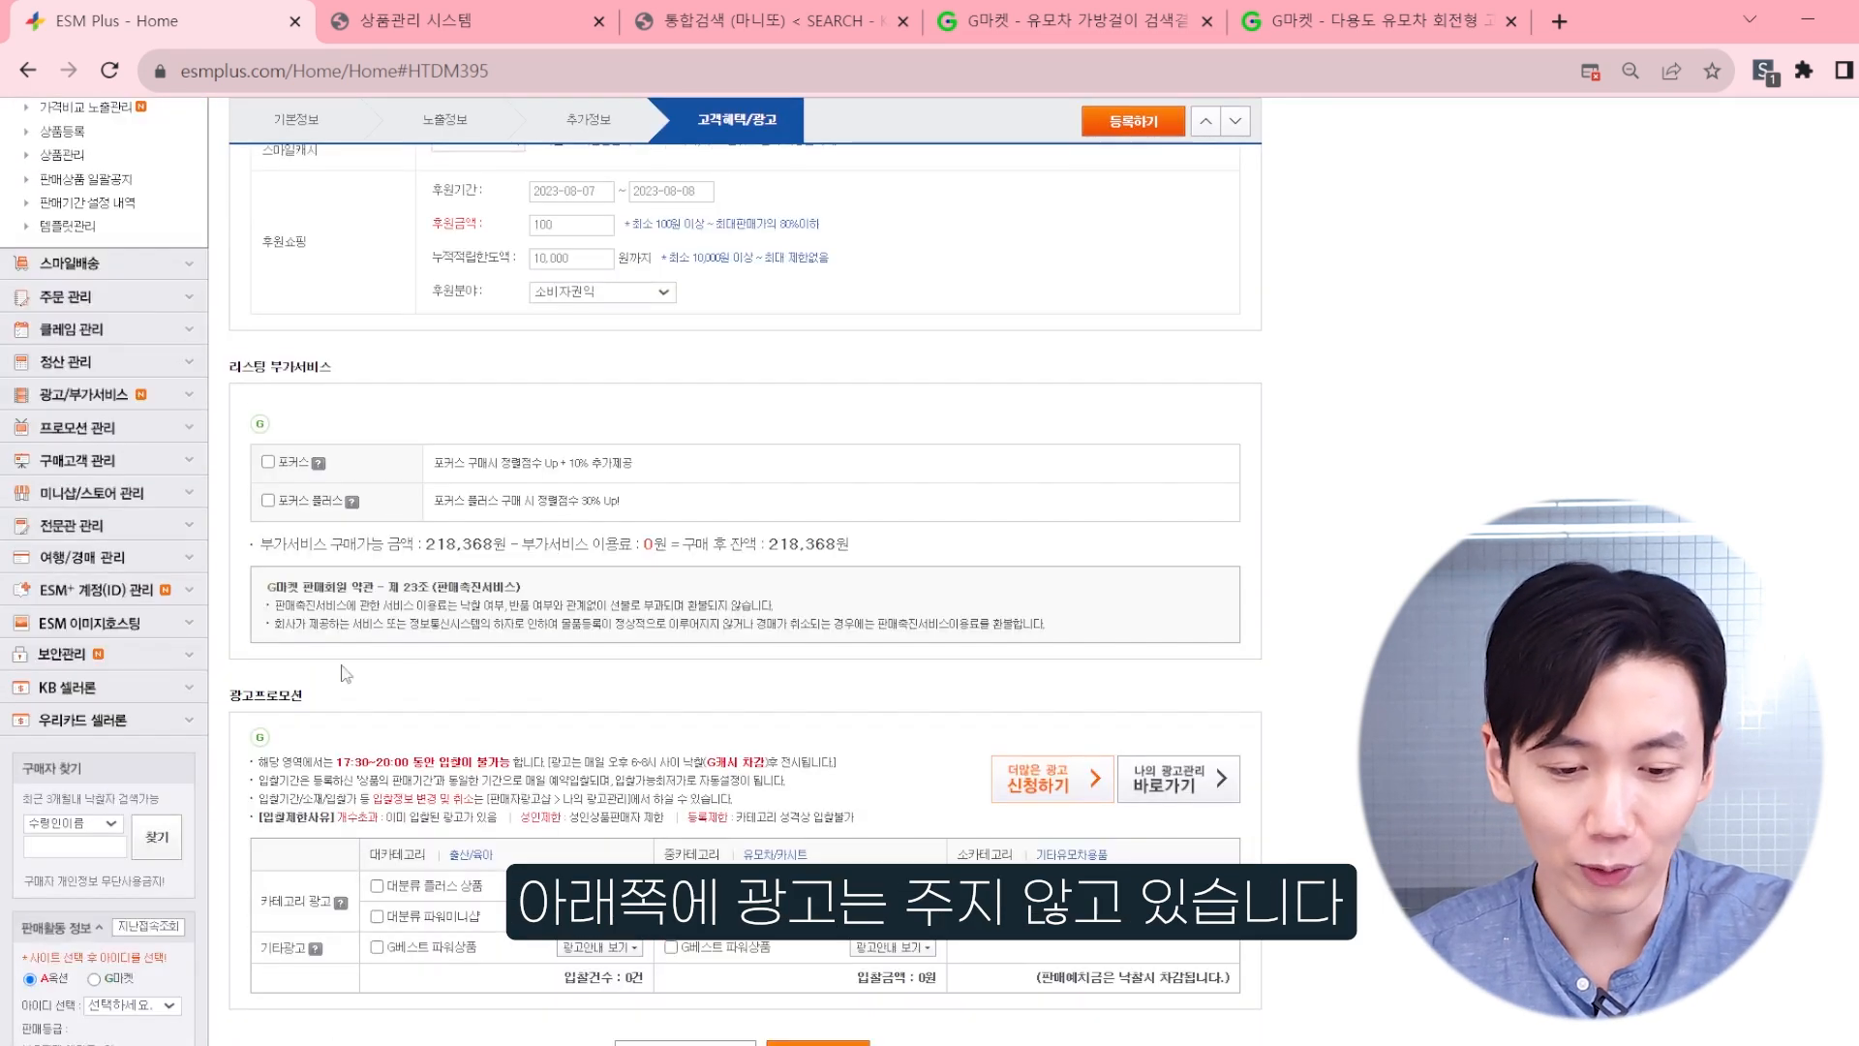
scroll(888, 453, down, 3)
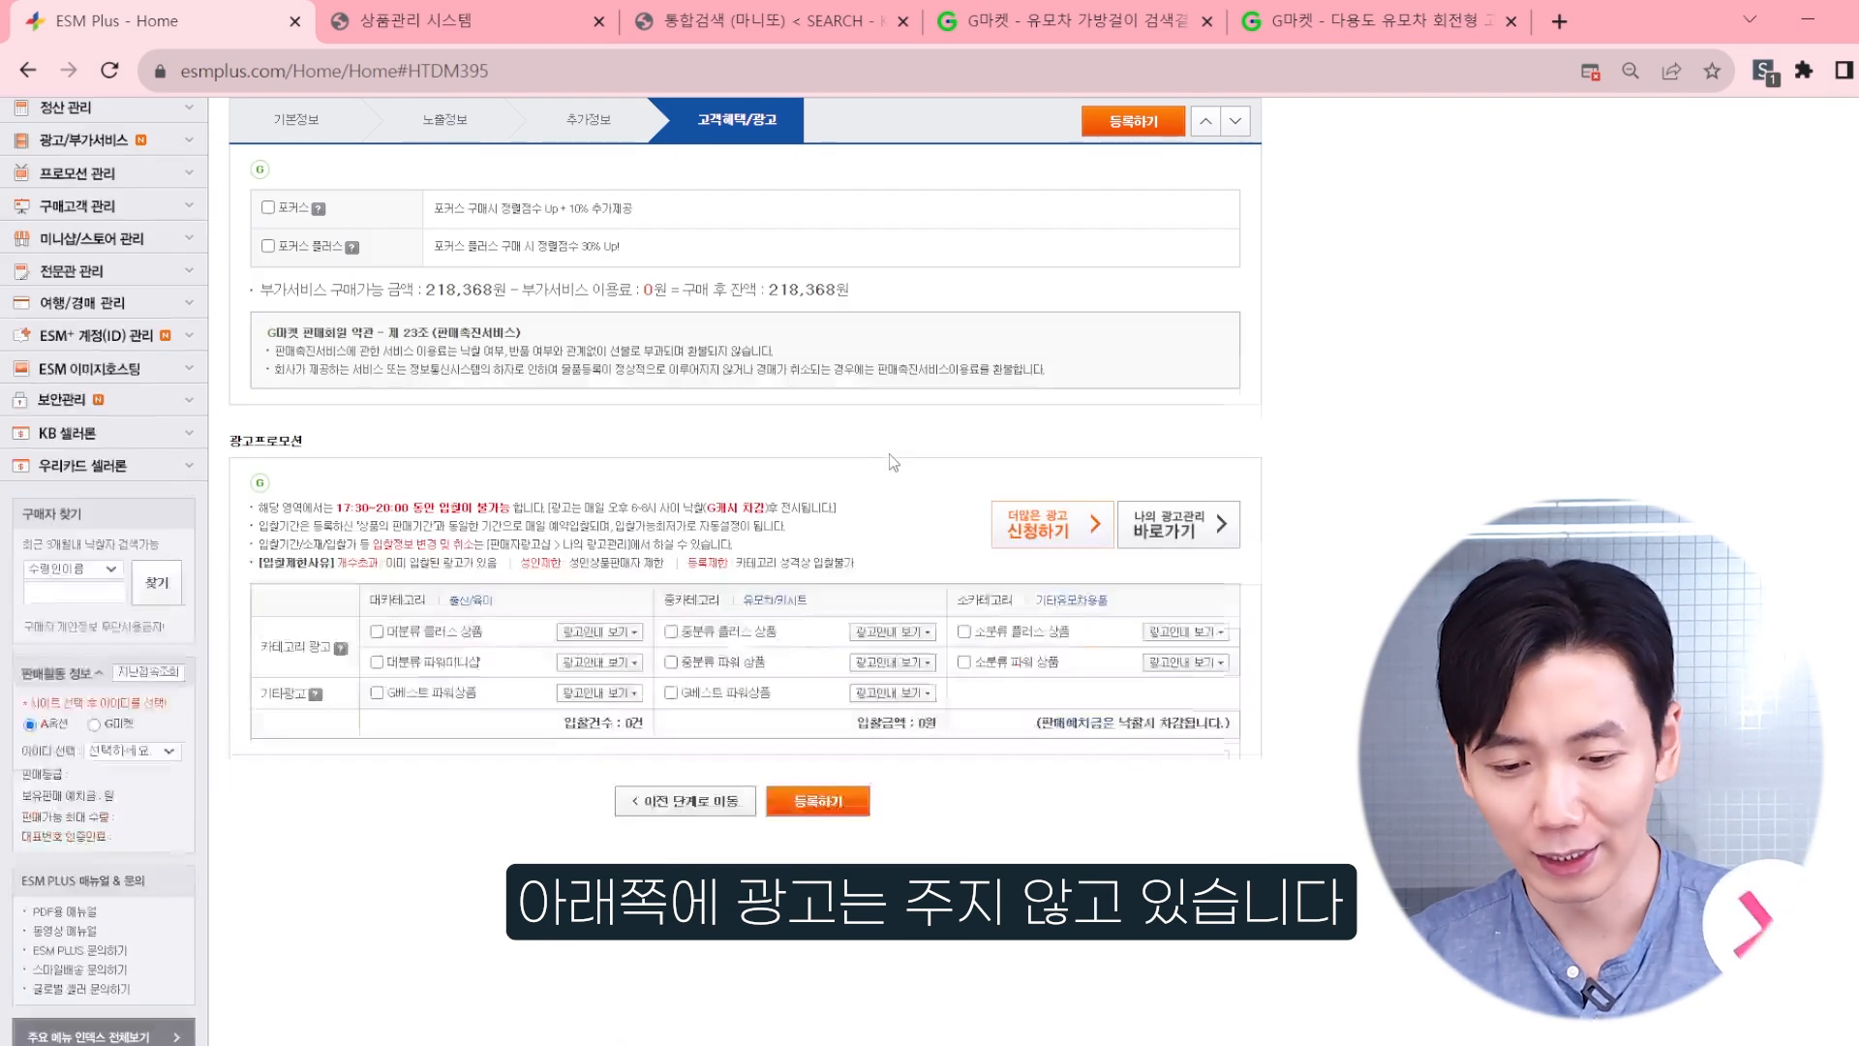